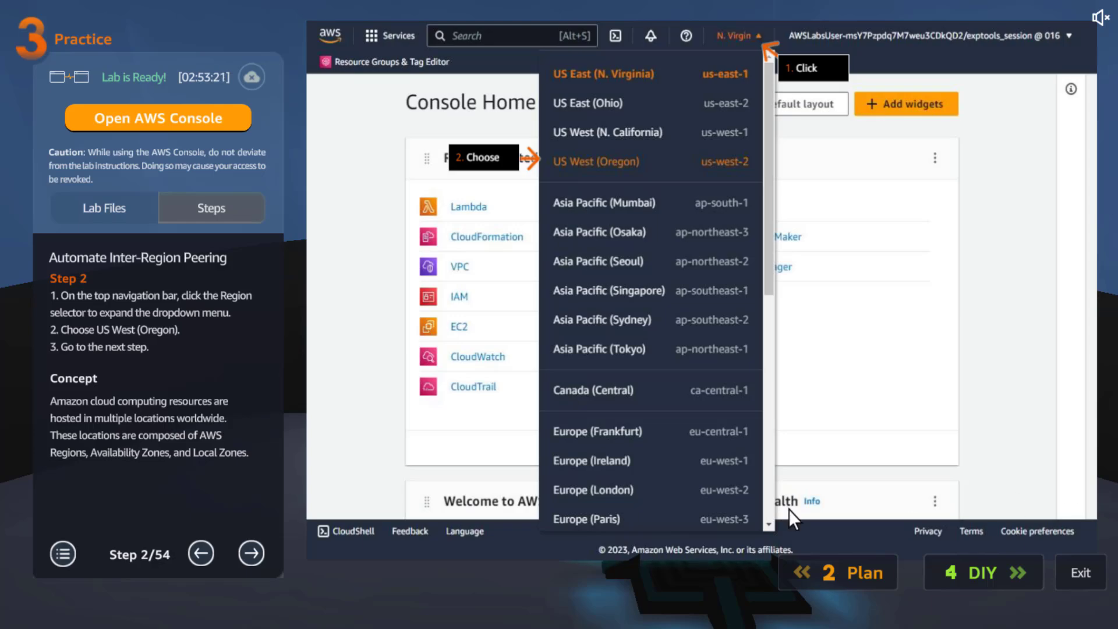
Read practice steps 3 and 4 on opening CloudFormation and checking the status of the stack-creation-secondary stack
{"action": "left_click", "coordinate": [251, 553]}
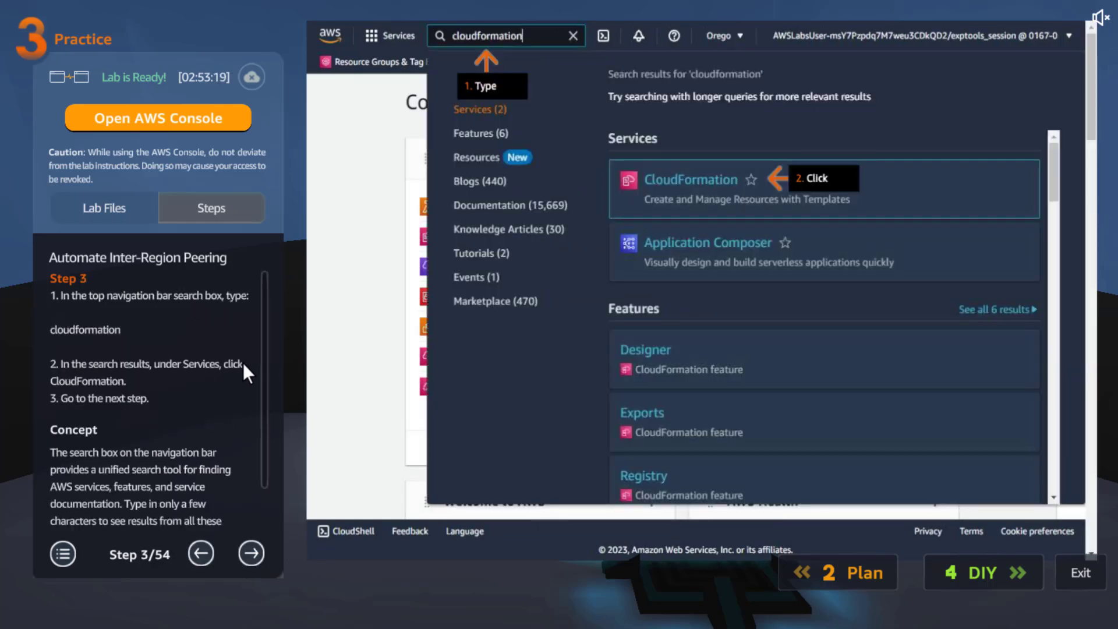
{"action": "scroll", "coordinate": [266, 358], "scroll_direction": "down", "scroll_amount": 1}
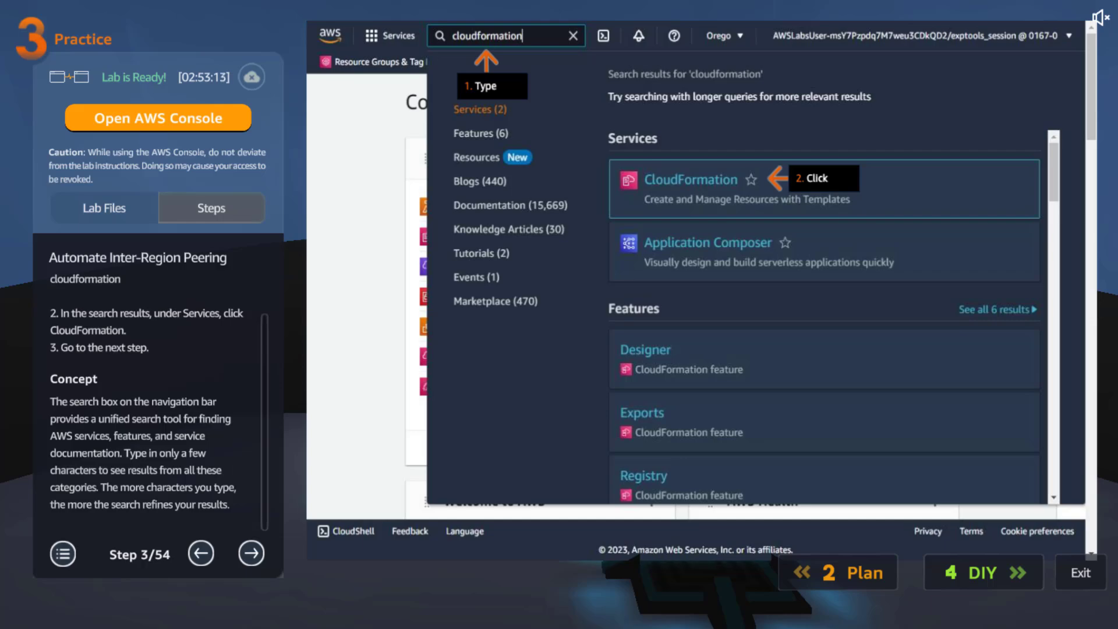
{"action": "left_click", "coordinate": [250, 556]}
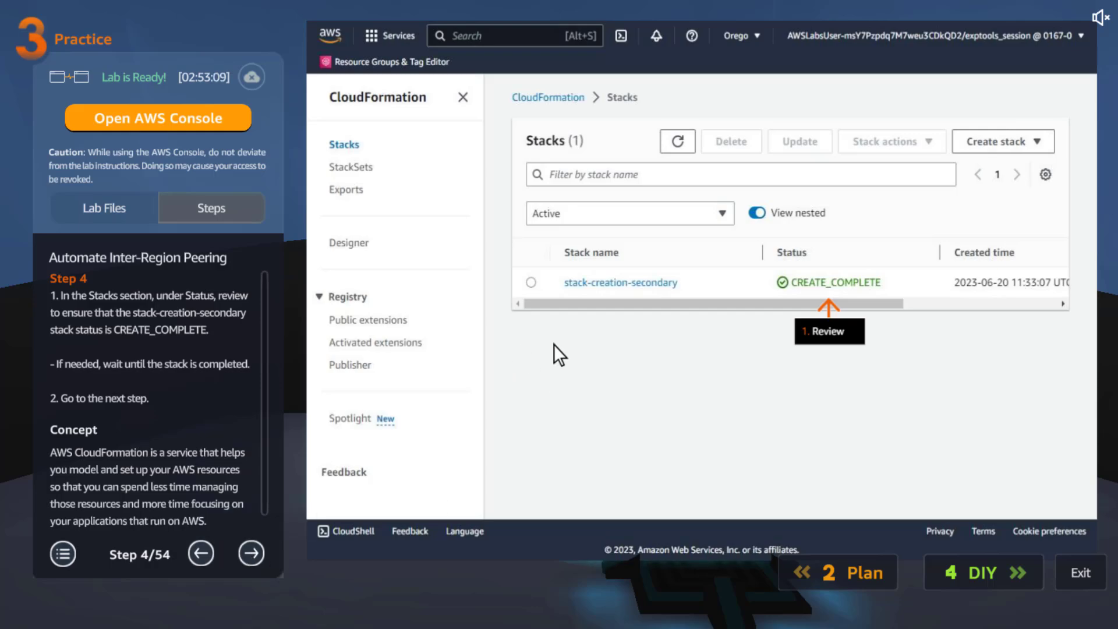
{"action": "scroll", "coordinate": [266, 415], "scroll_direction": "down", "scroll_amount": 1}
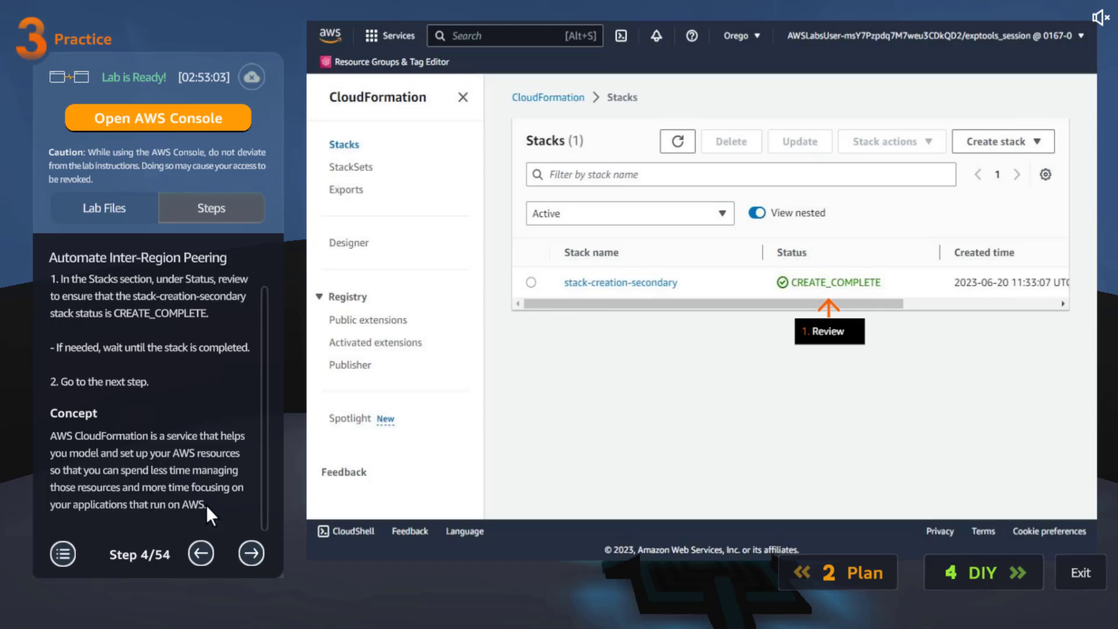
Read practice step 5 on reviewing LabVPC_B and highlight its CIDR, 10.2.0.0/16, in the instructions
{"action": "left_click", "coordinate": [244, 546]}
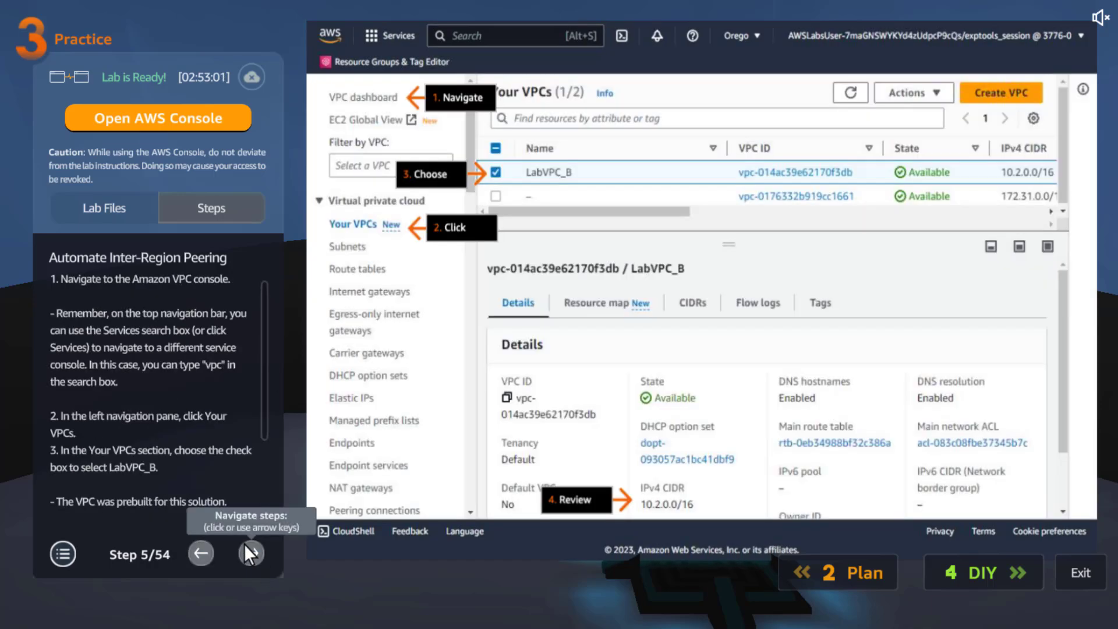
{"action": "scroll", "coordinate": [262, 384], "scroll_direction": "down", "scroll_amount": 2}
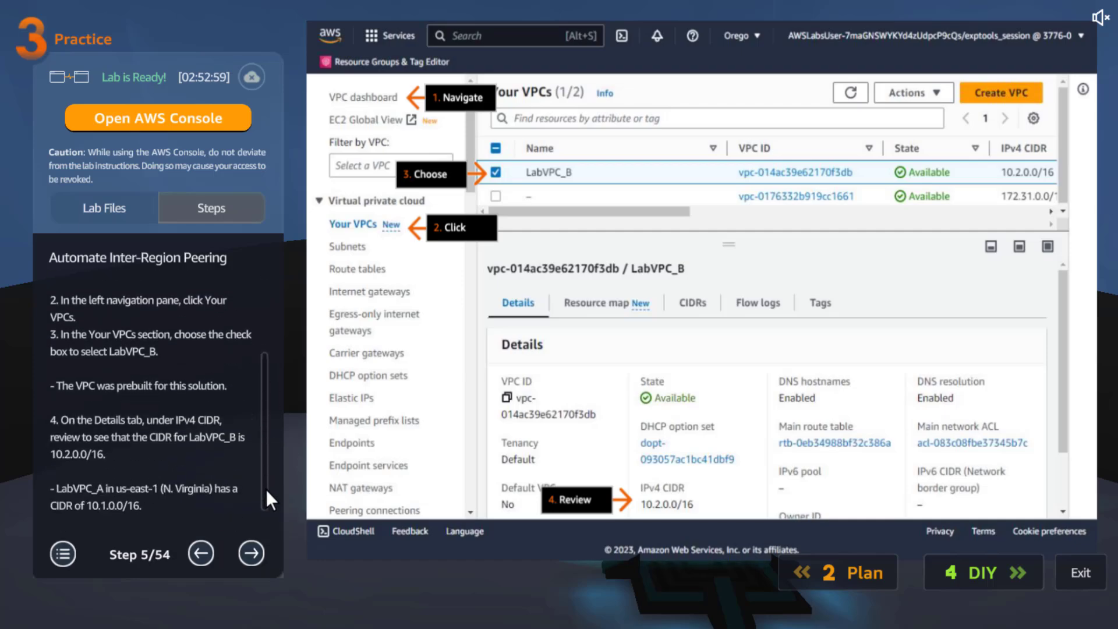
{"action": "scroll", "coordinate": [269, 506], "scroll_direction": "down", "scroll_amount": 1}
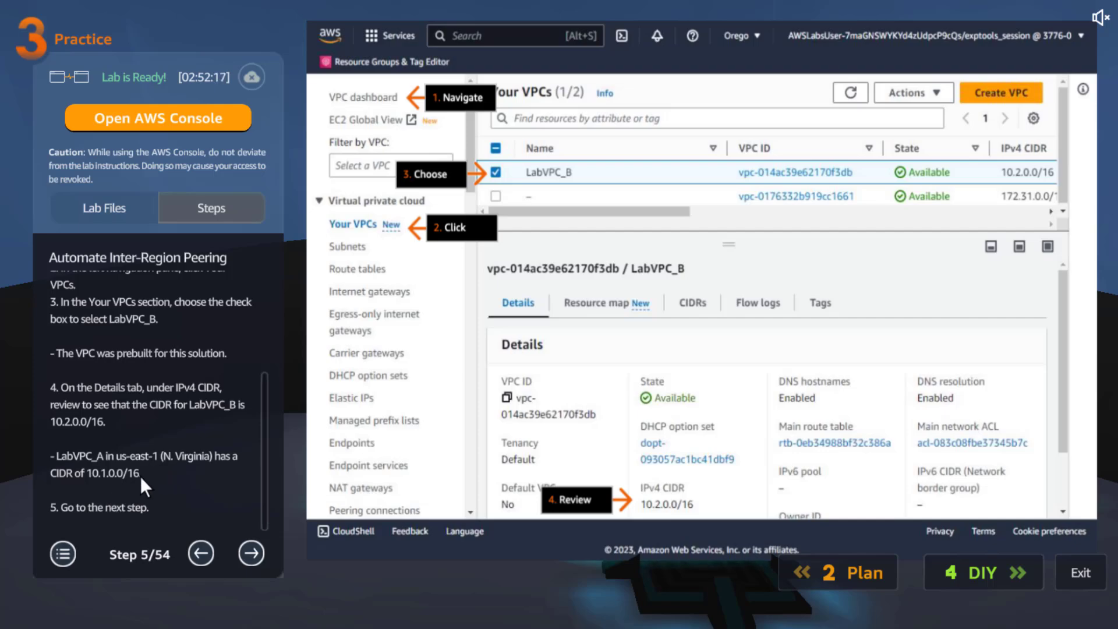
{"action": "left_click_drag", "start_coordinate": [62, 422], "coordinate": [145, 421]}
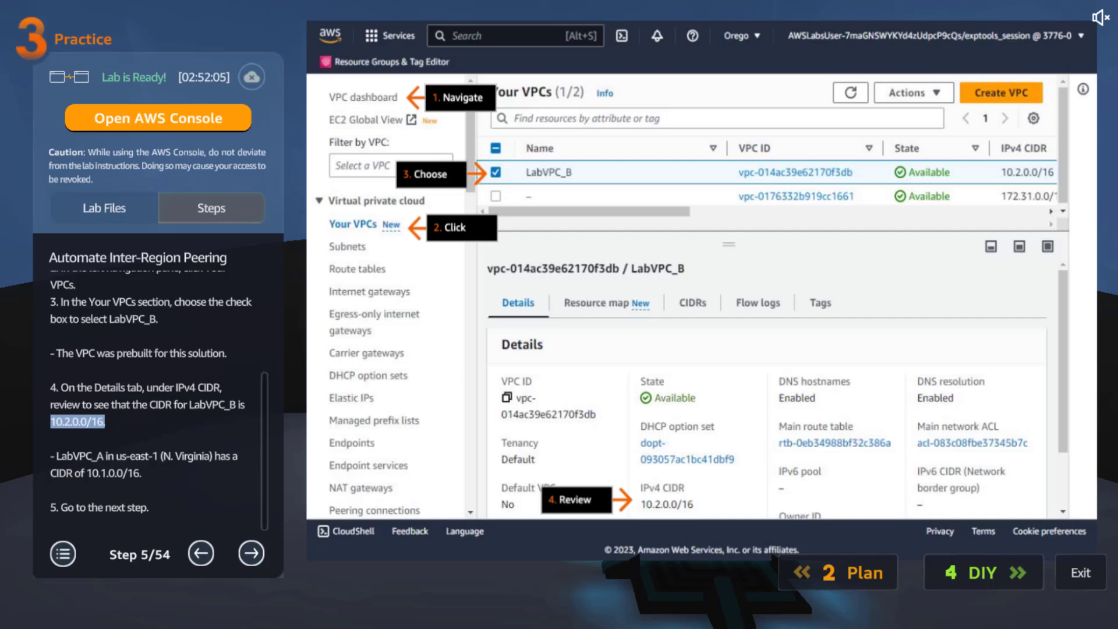
Read practice steps 6 to 9 on reviewing the Lab-TGW-B transit gateway and its route tables' associations and routes
{"action": "left_click", "coordinate": [248, 559]}
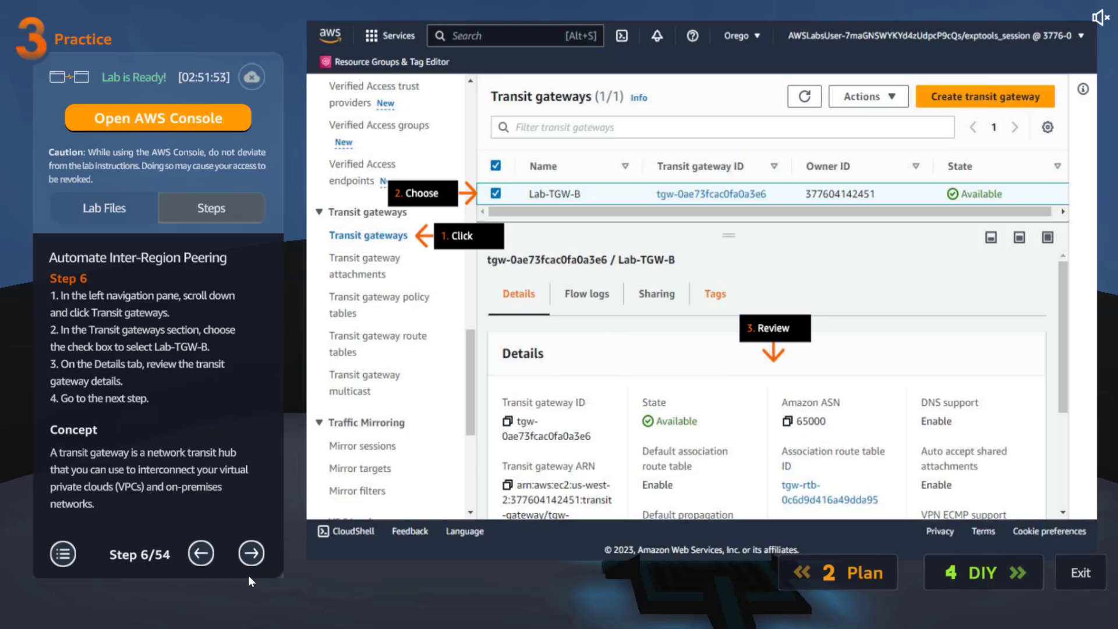
{"action": "left_click", "coordinate": [244, 558]}
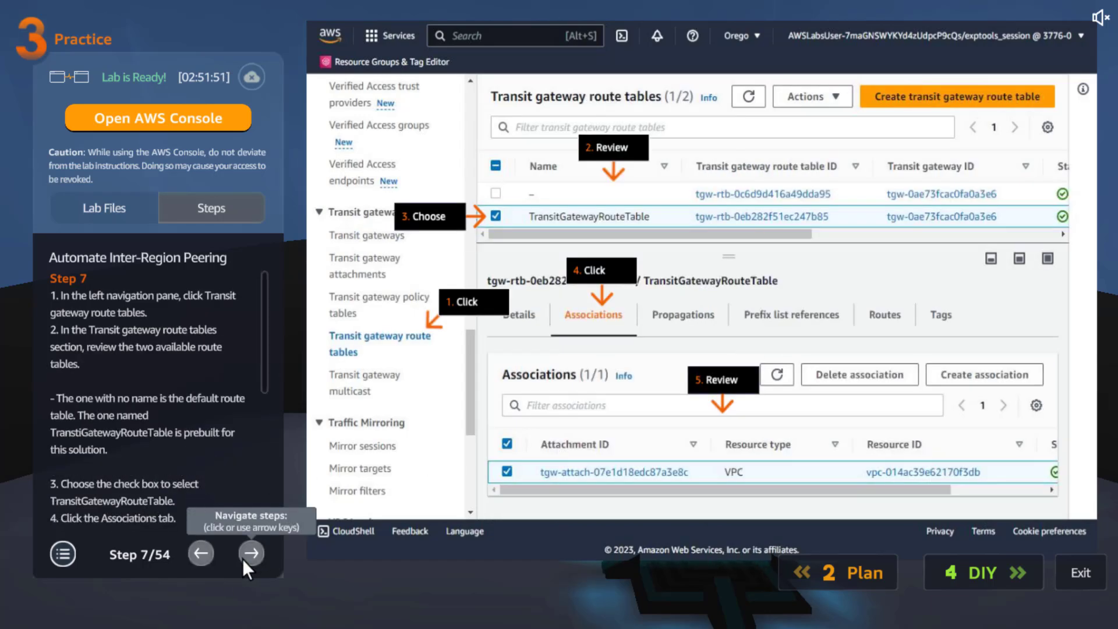
{"action": "left_click_drag", "start_coordinate": [267, 330], "coordinate": [261, 486]}
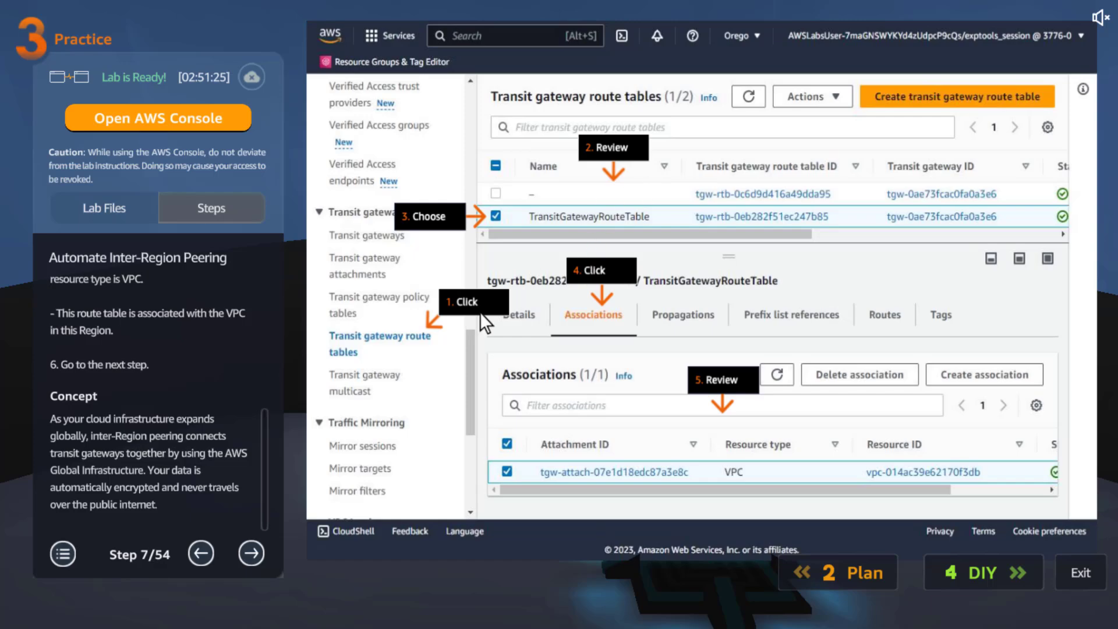
{"action": "left_click", "coordinate": [258, 556]}
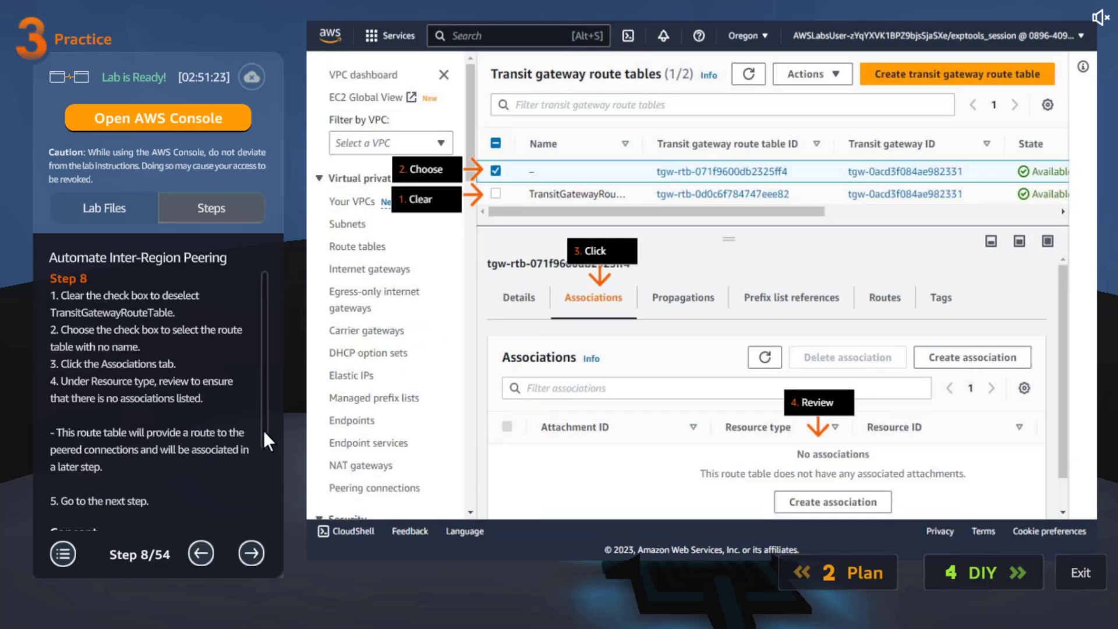
{"action": "left_click_drag", "start_coordinate": [264, 406], "coordinate": [274, 504]}
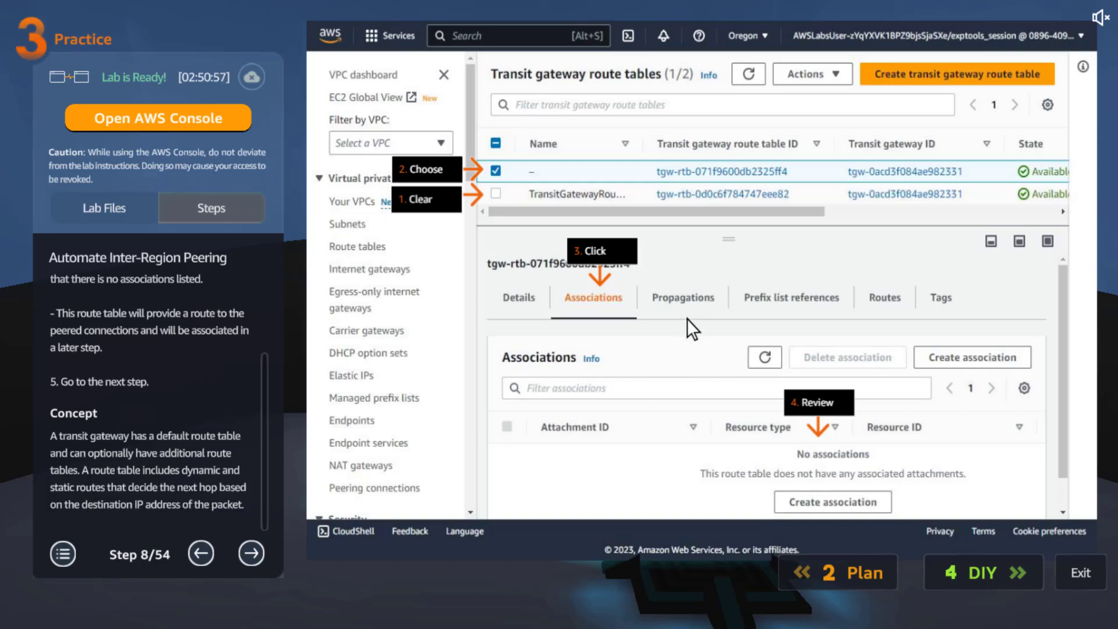
{"action": "left_click", "coordinate": [252, 553]}
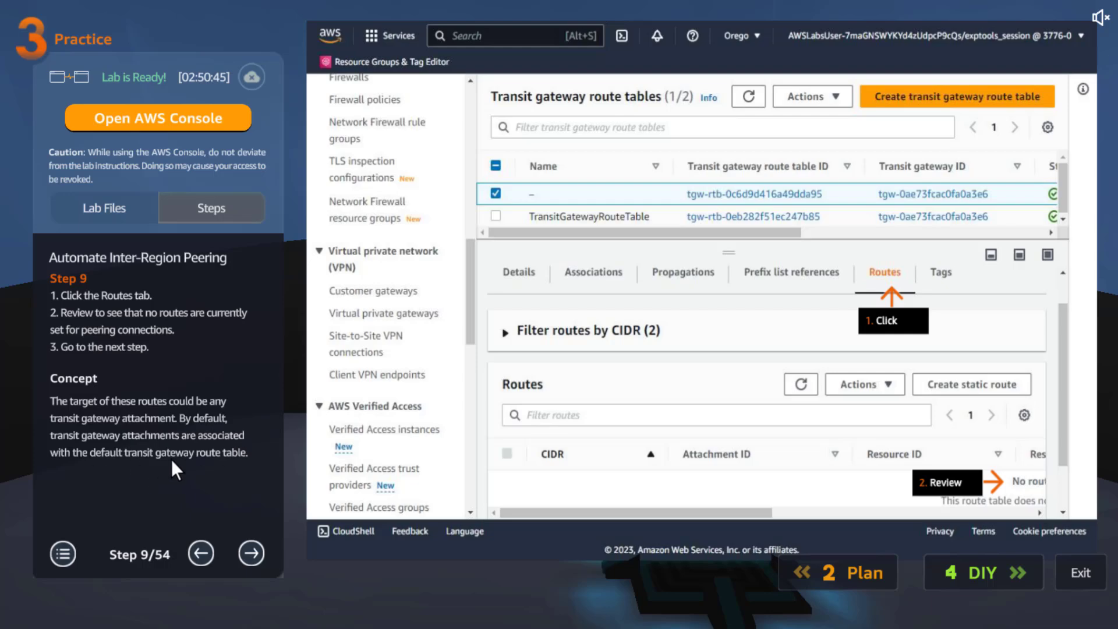
Read practice steps 10 to 12 on switching to US East (N. Virginia) and copying the S3 bucket name and transit-gateway-peering.json URL
{"action": "left_click", "coordinate": [250, 553]}
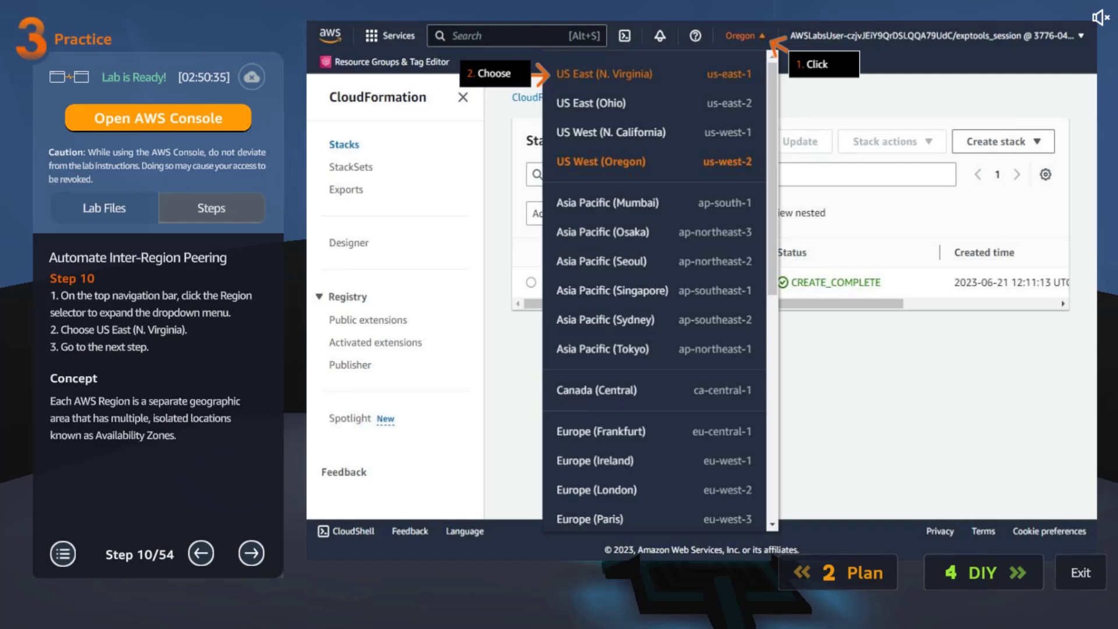
{"action": "left_click", "coordinate": [256, 555]}
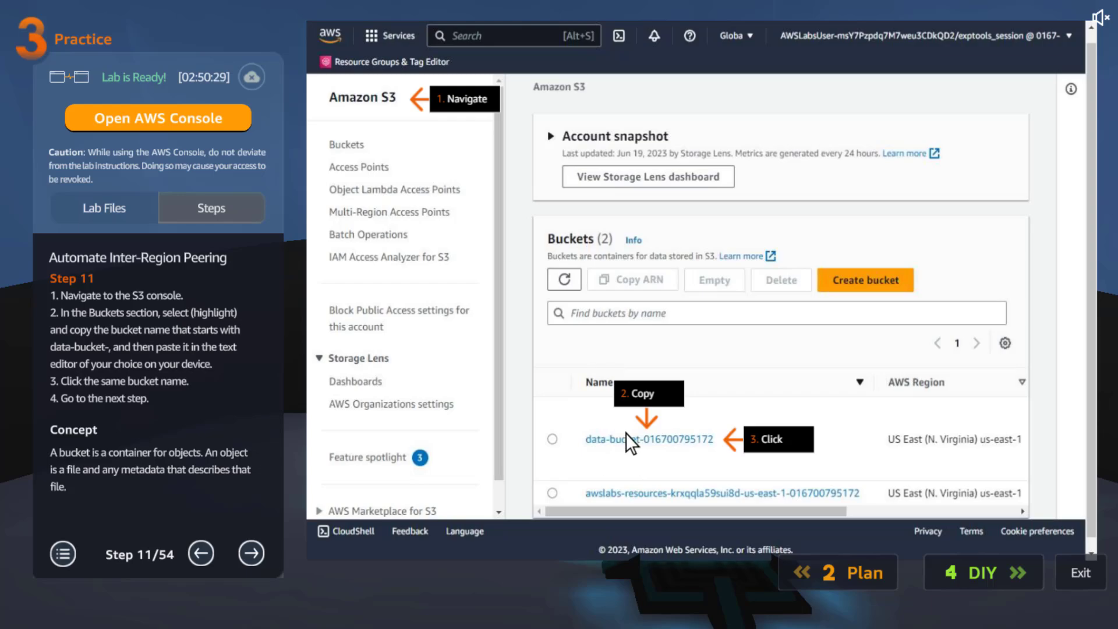
{"action": "left_click", "coordinate": [251, 554]}
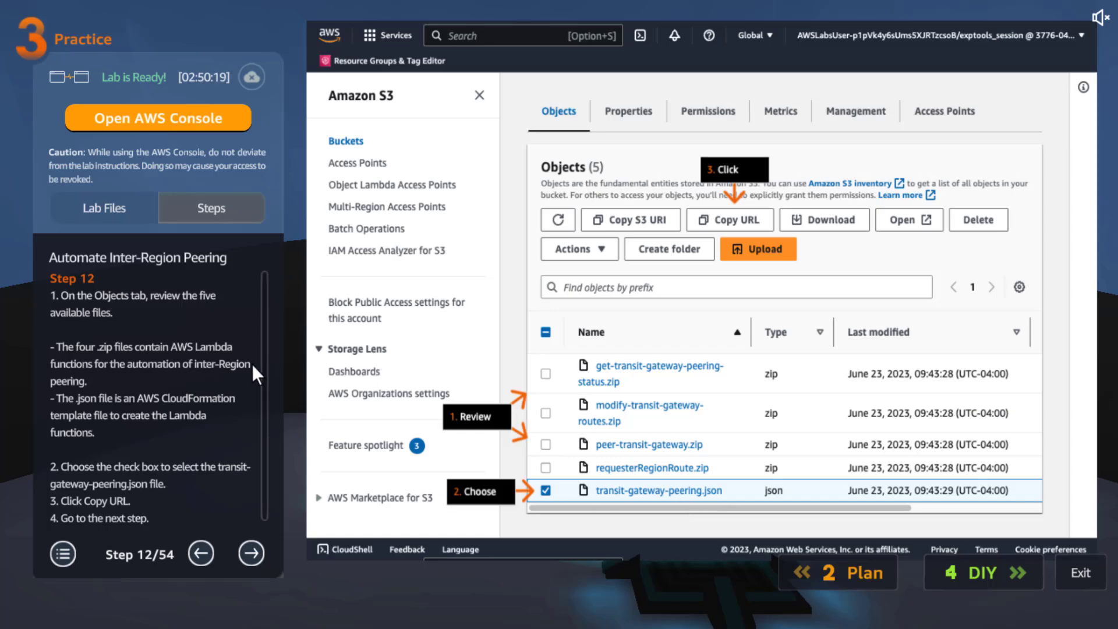
{"action": "scroll", "coordinate": [261, 346], "scroll_direction": "down", "scroll_amount": 1}
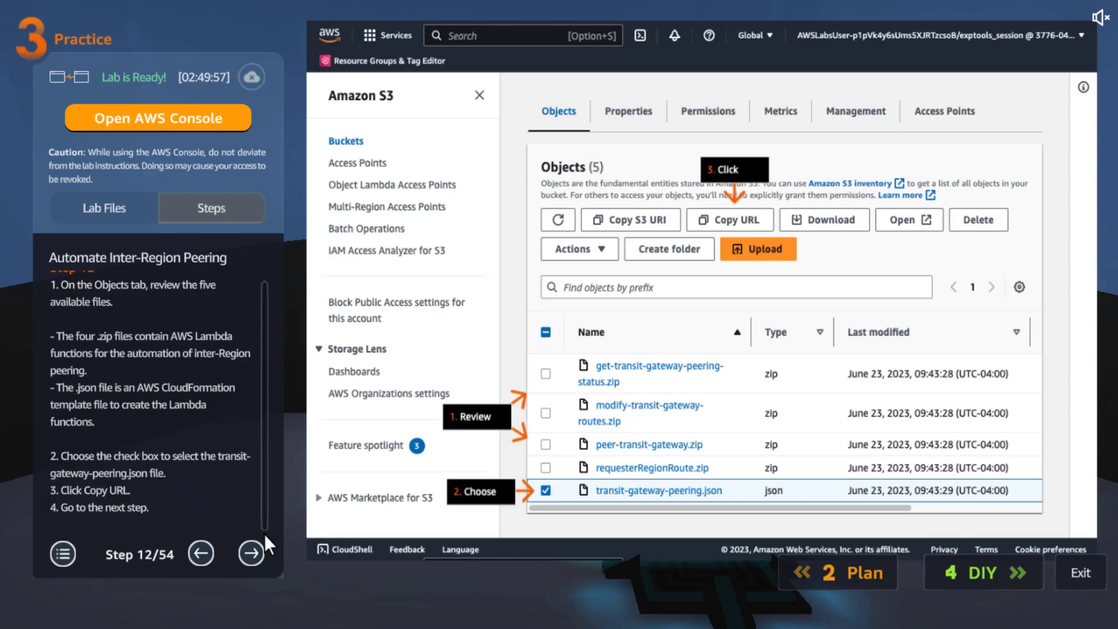
Read practice steps 13 to 15 on creating a CloudFormation stack from the S3 template, and highlight the suggested name PeeringAutomationStack
{"action": "left_click", "coordinate": [252, 552]}
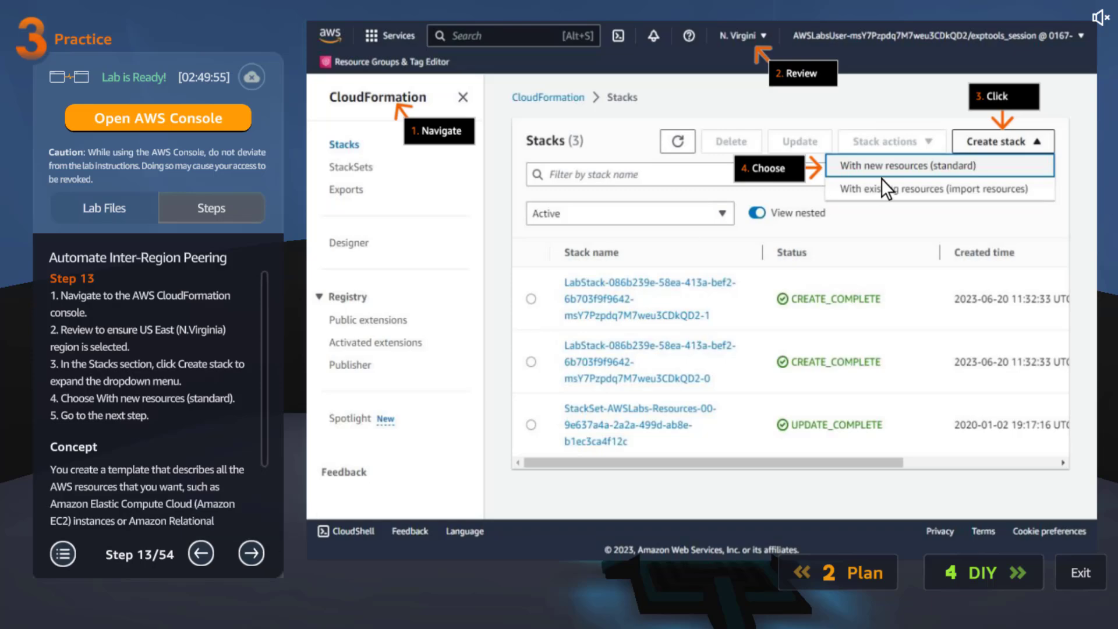
{"action": "left_click_drag", "start_coordinate": [266, 361], "coordinate": [267, 433]}
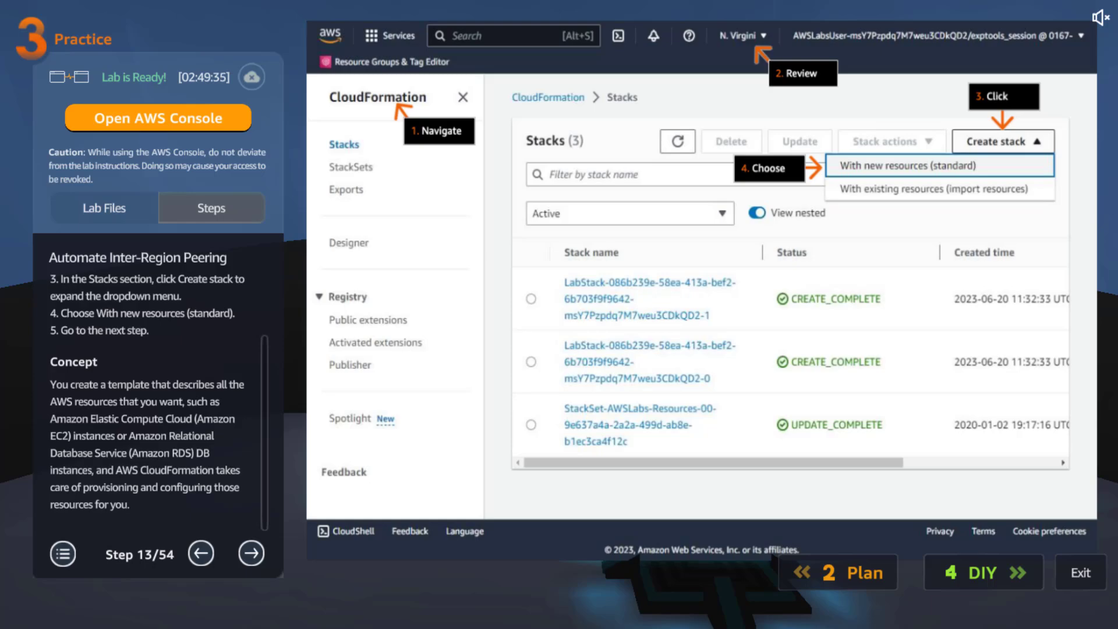
{"action": "left_click", "coordinate": [246, 548]}
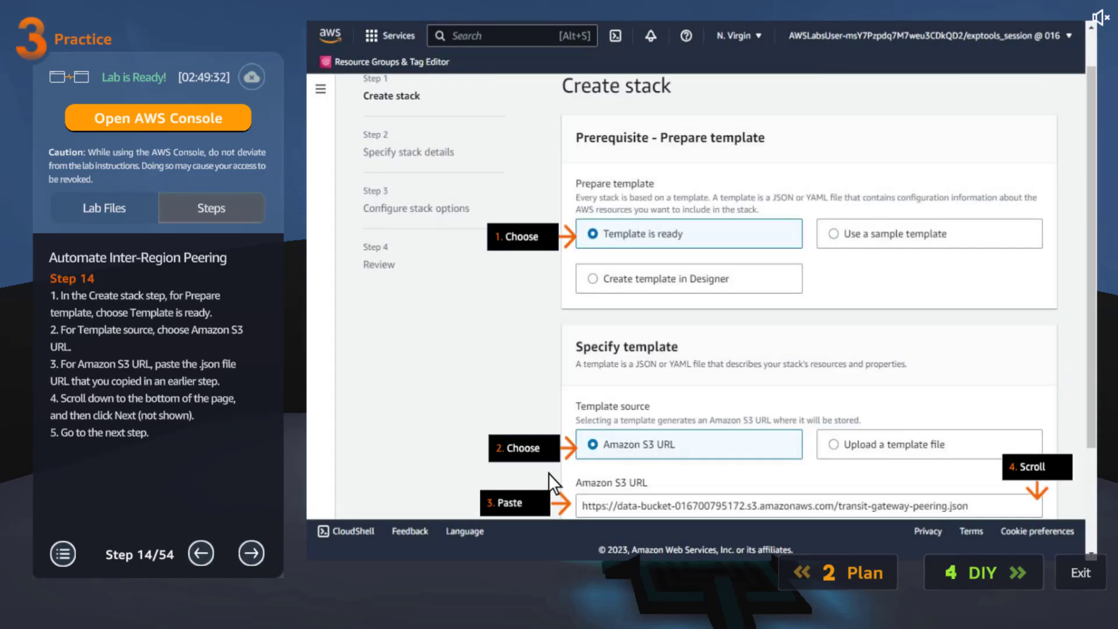
{"action": "left_click", "coordinate": [253, 547]}
{"action": "triple_click", "coordinate": [125, 335]}
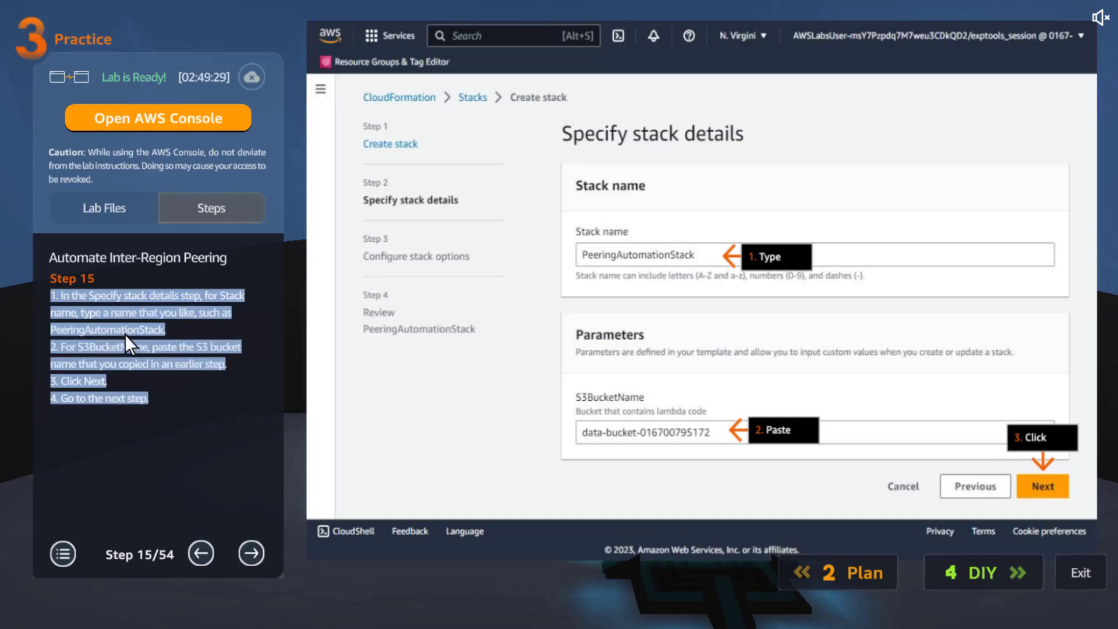
{"action": "left_click", "coordinate": [130, 327]}
{"action": "double_click", "coordinate": [126, 327]}
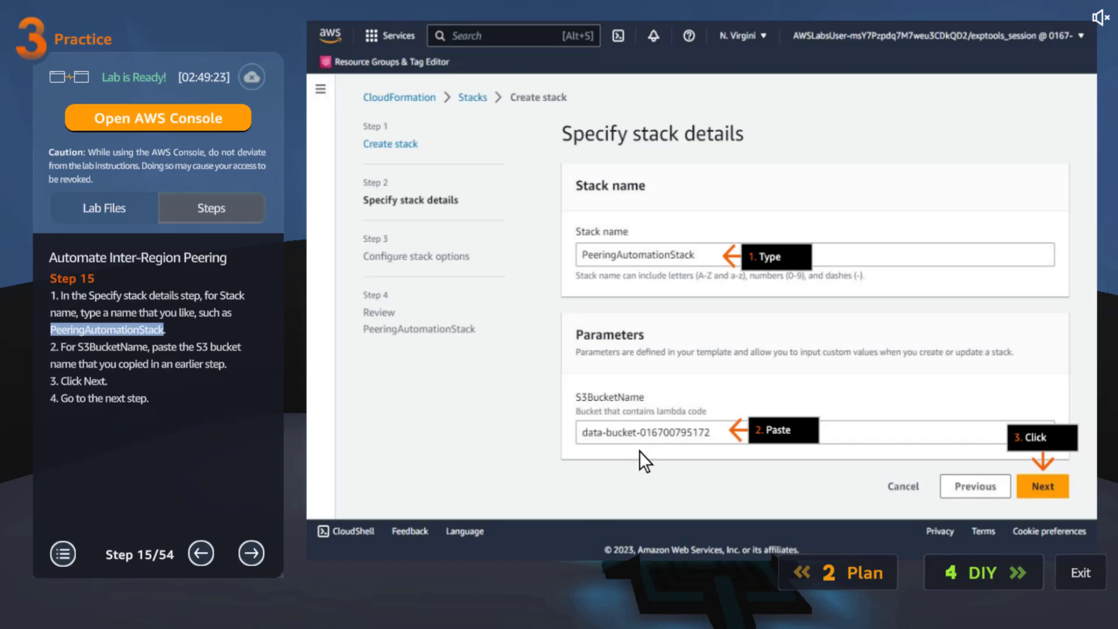
Read practice steps 16 to 19 on configuring, reviewing and submitting the PeeringAutomationStack and monitoring its creation status
{"action": "left_click", "coordinate": [244, 554]}
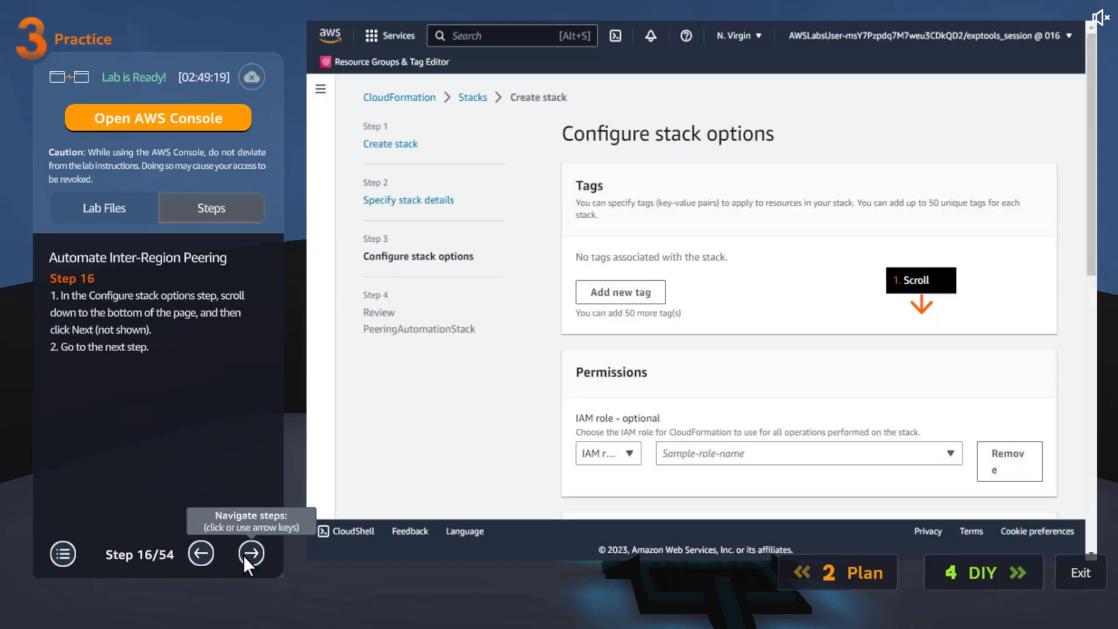
{"action": "left_click", "coordinate": [250, 554]}
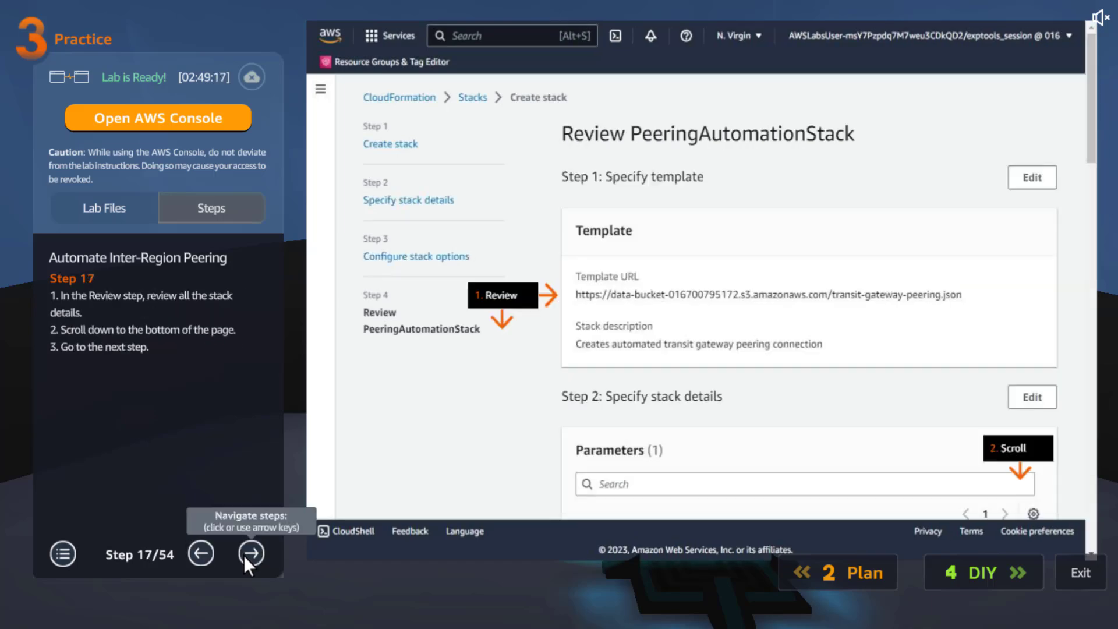
{"action": "left_click", "coordinate": [245, 554]}
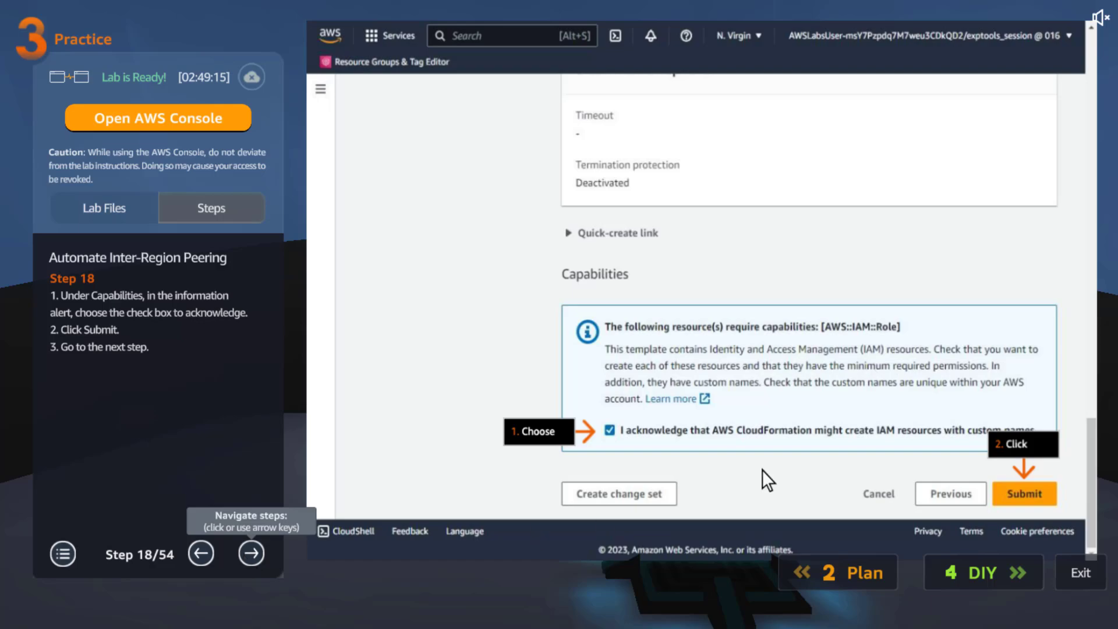
{"action": "left_click", "coordinate": [251, 554]}
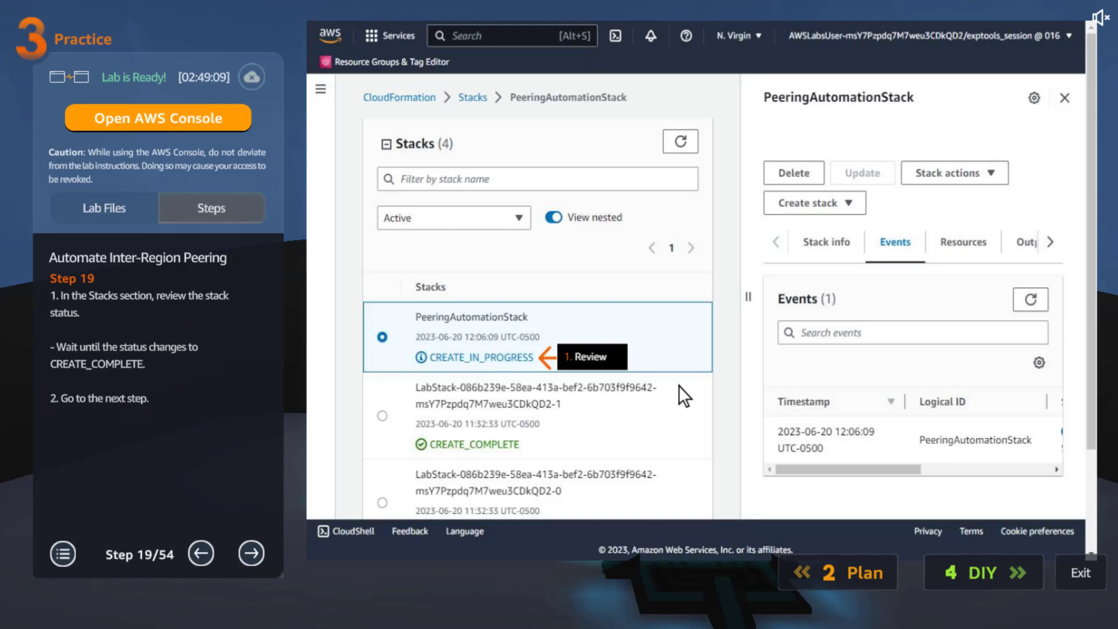
Read practice steps 20 and 21 on opening Lambda and reviewing the functions used to automate inter-Region peering
{"action": "left_click", "coordinate": [245, 555]}
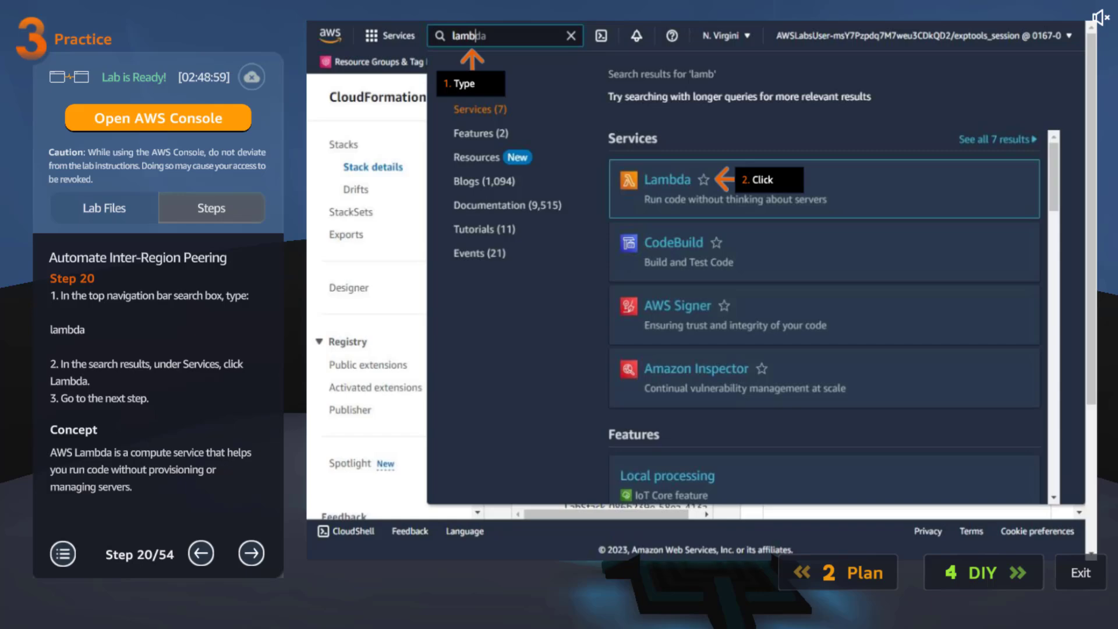
{"action": "left_click", "coordinate": [247, 554]}
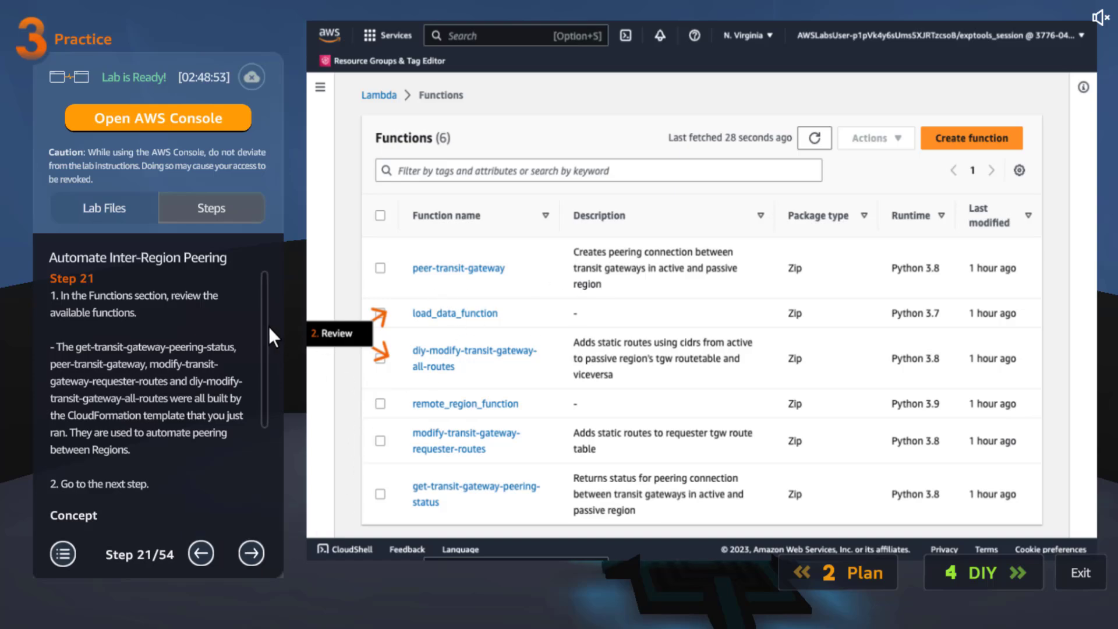
{"action": "left_click_drag", "start_coordinate": [269, 329], "coordinate": [271, 452]}
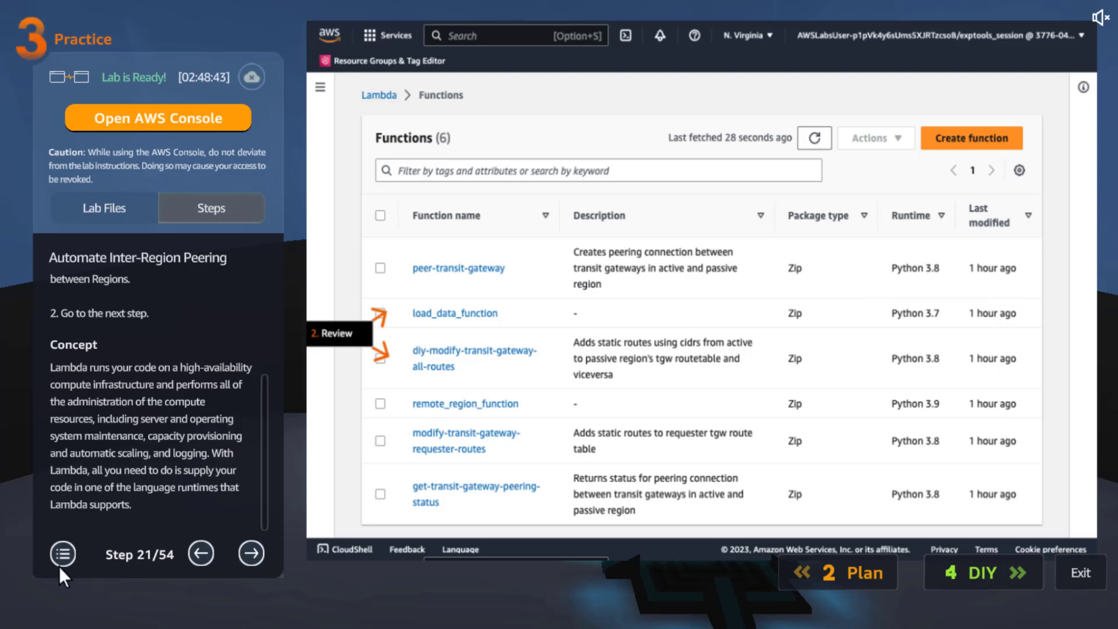
Read practice steps 22 to 24 on creating a blank Step Functions state machine and adding the AWS Lambda Invoke action
{"action": "left_click", "coordinate": [243, 549]}
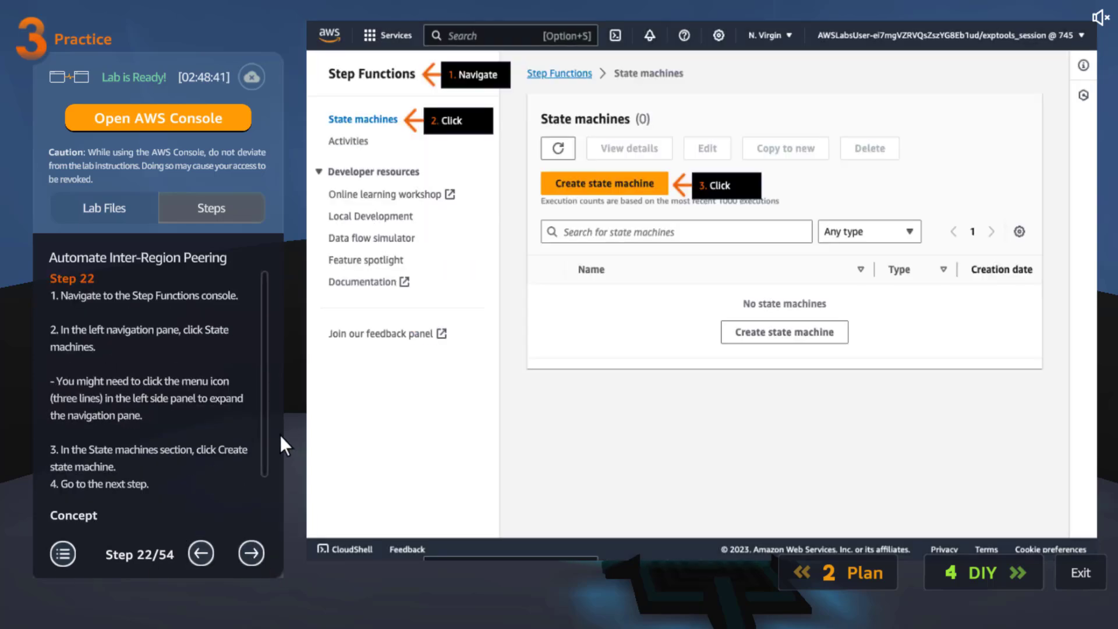
{"action": "scroll", "coordinate": [274, 501], "scroll_direction": "down", "scroll_amount": 2}
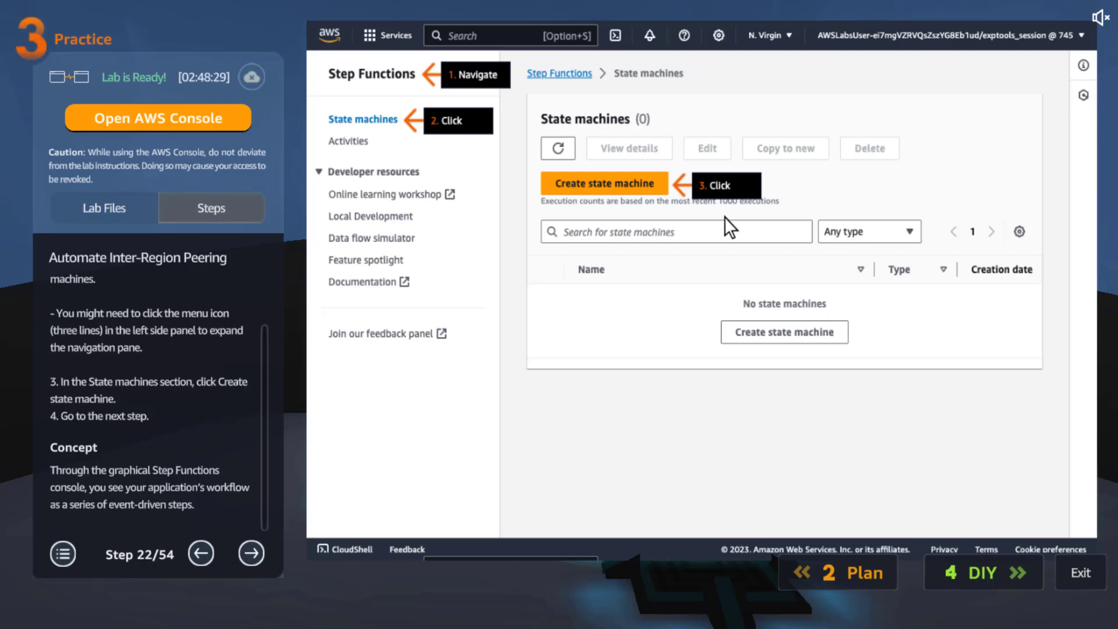
{"action": "left_click", "coordinate": [250, 554]}
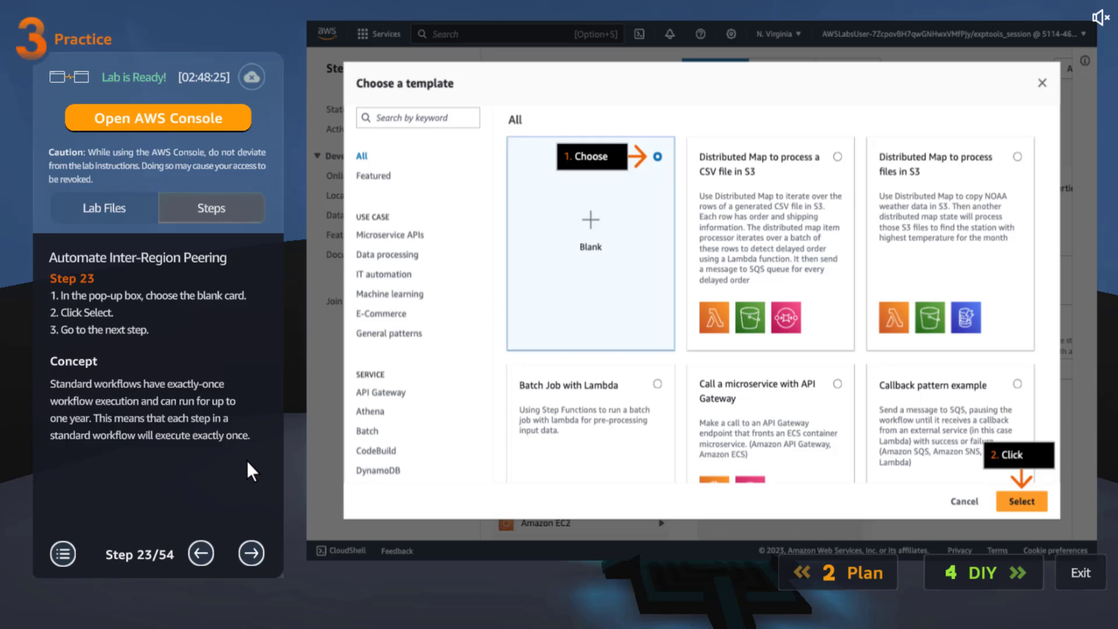
{"action": "left_click", "coordinate": [256, 551]}
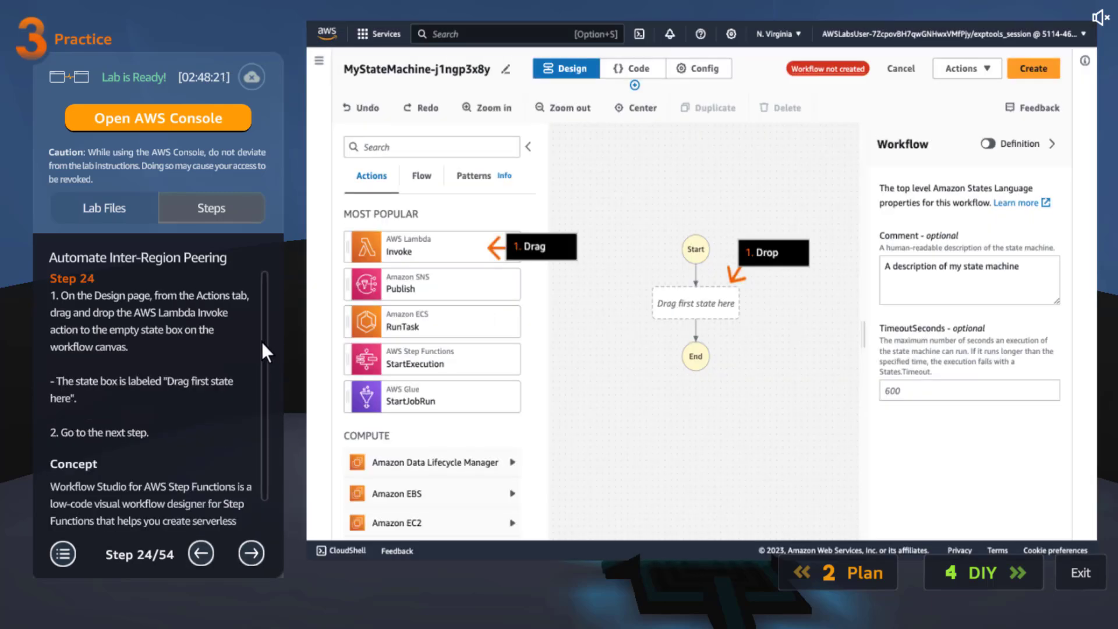
{"action": "scroll", "coordinate": [261, 341], "scroll_direction": "down", "scroll_amount": 2}
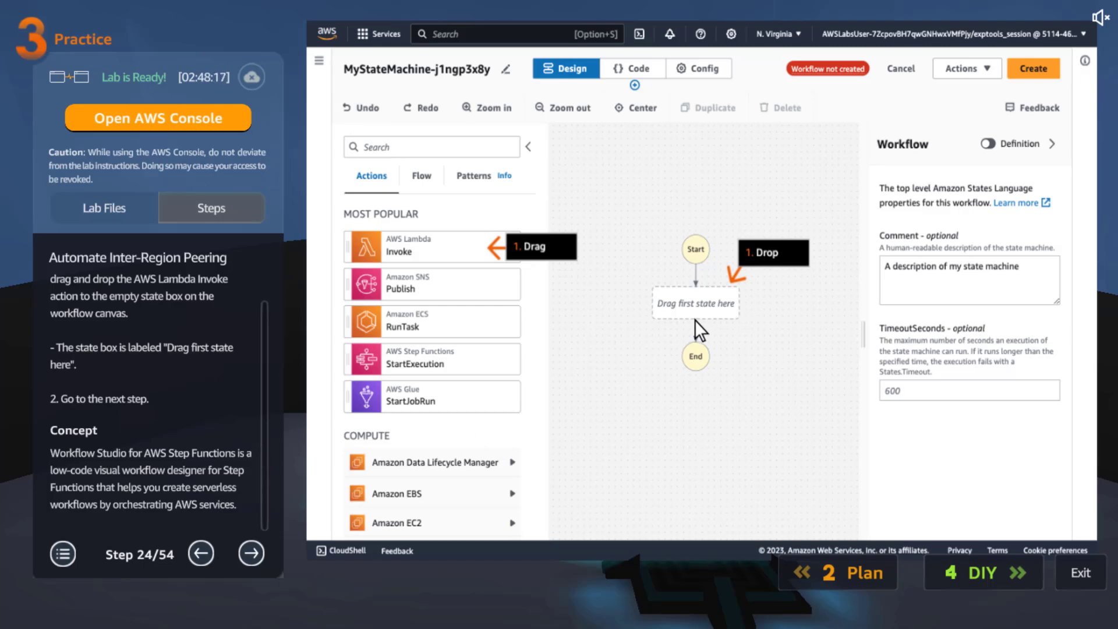
Read practice step 25 on naming the Lambda Invoke state, and highlight the state name TransitGatewayPeering
{"action": "left_click", "coordinate": [256, 551]}
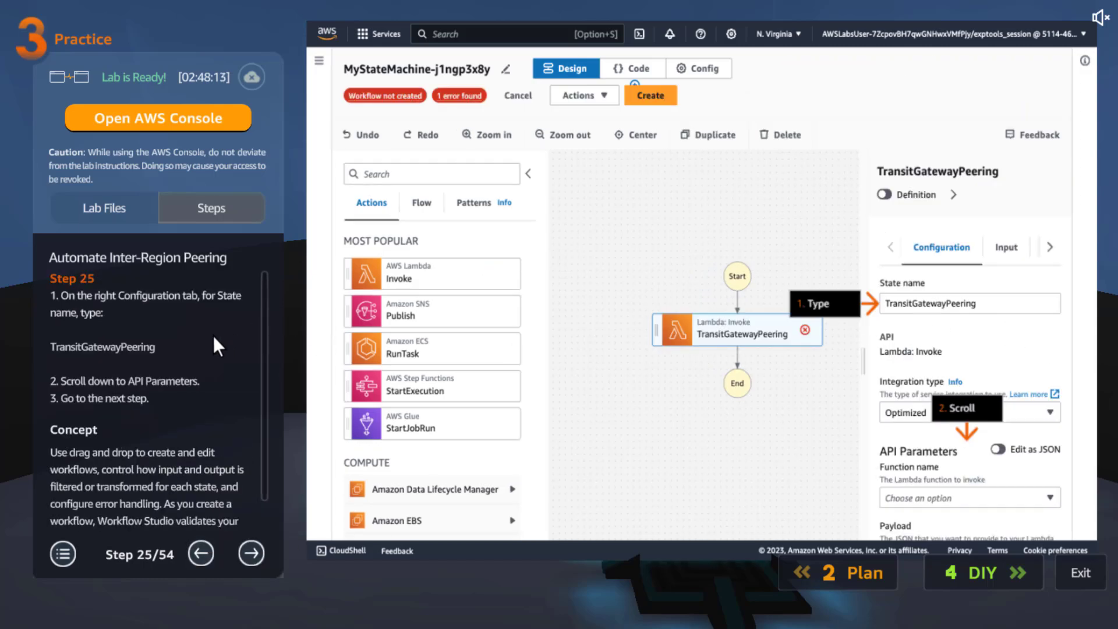
{"action": "triple_click", "coordinate": [128, 347]}
{"action": "double_click", "coordinate": [123, 347]}
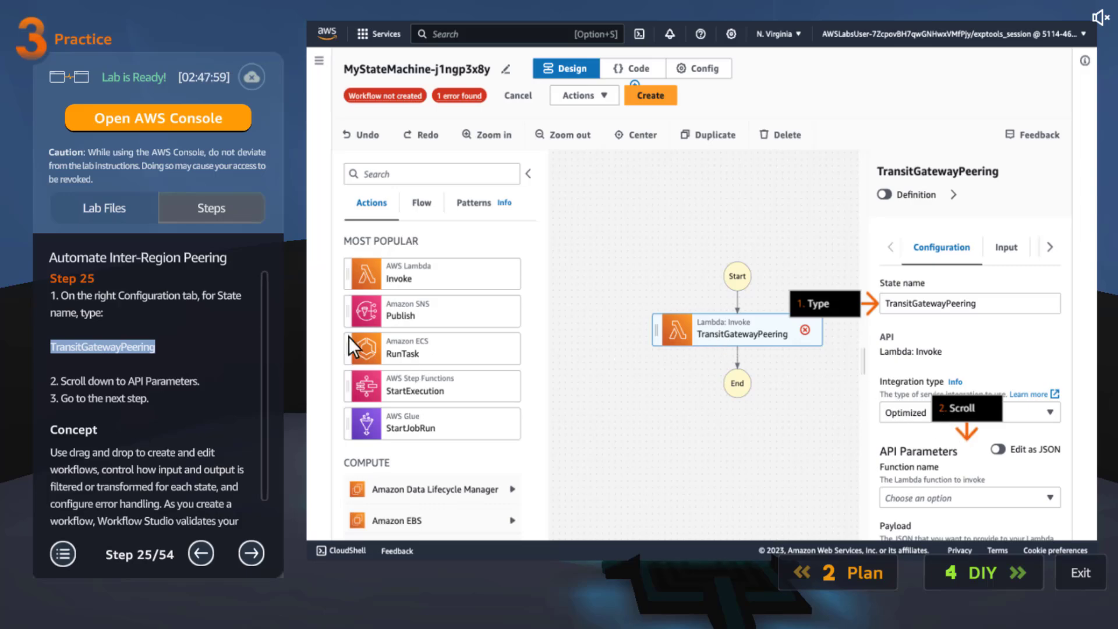
{"action": "scroll", "coordinate": [262, 321], "scroll_direction": "down", "scroll_amount": 1}
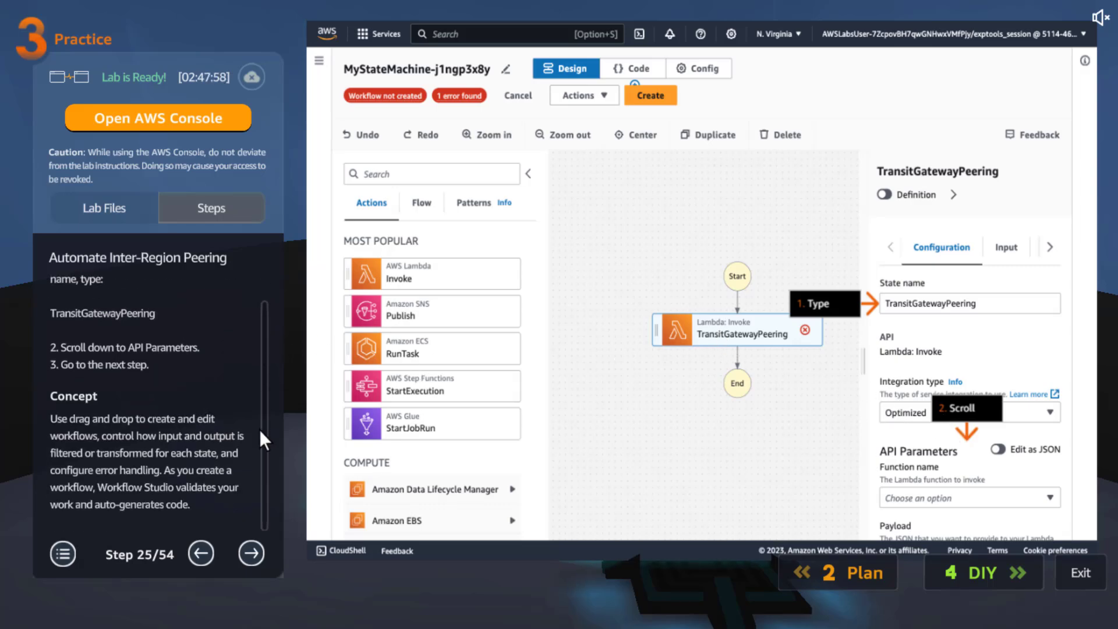
Read practice steps 26 and 27 on choosing the peer-transit-gateway function and entering its payload, and highlight the JSON text
{"action": "left_click", "coordinate": [251, 553]}
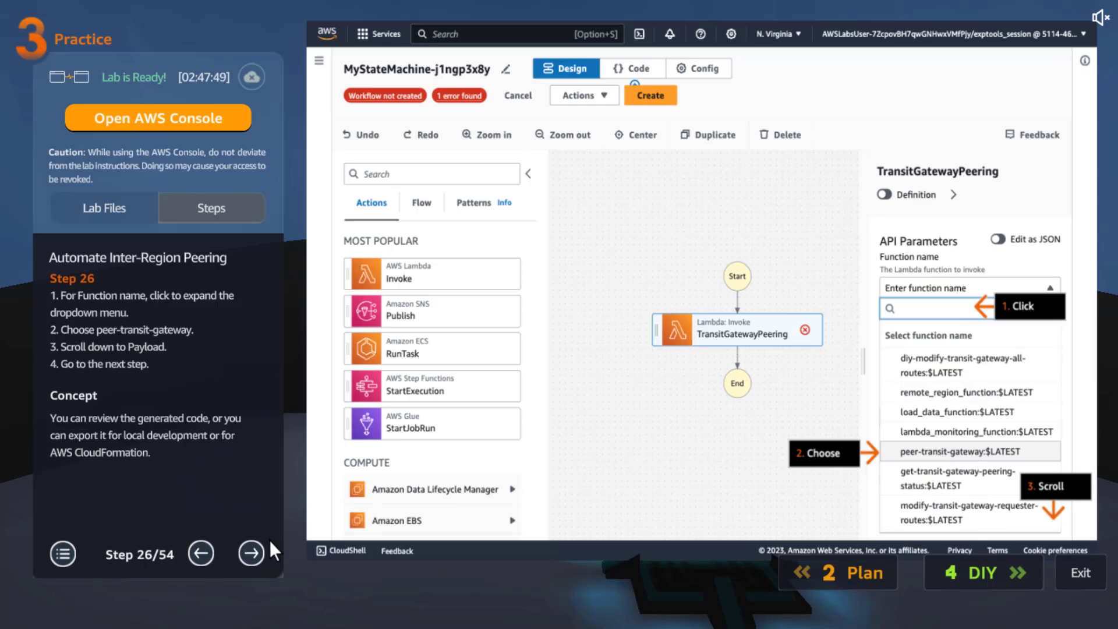
{"action": "left_click", "coordinate": [251, 553]}
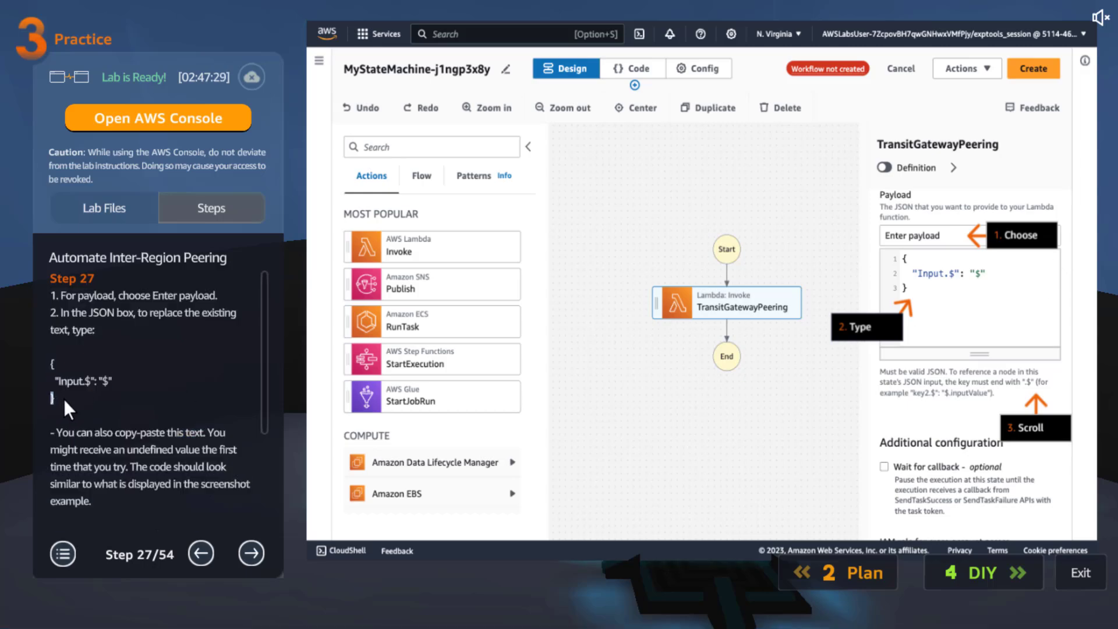
{"action": "left_click_drag", "start_coordinate": [111, 381], "coordinate": [49, 377]}
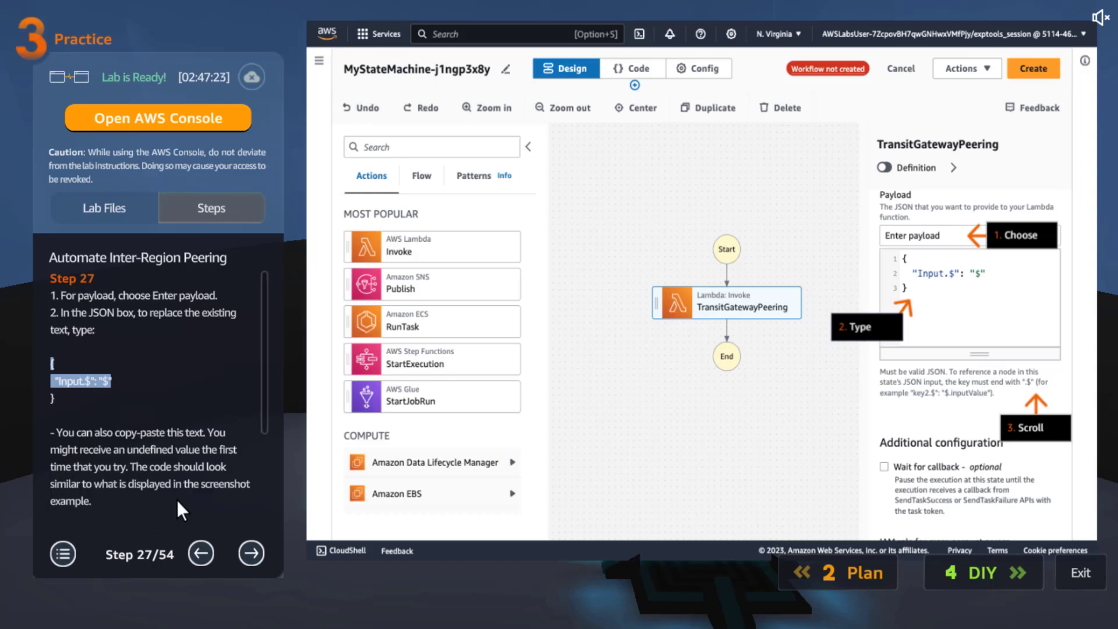
{"action": "scroll", "coordinate": [266, 421], "scroll_direction": "down", "scroll_amount": 3}
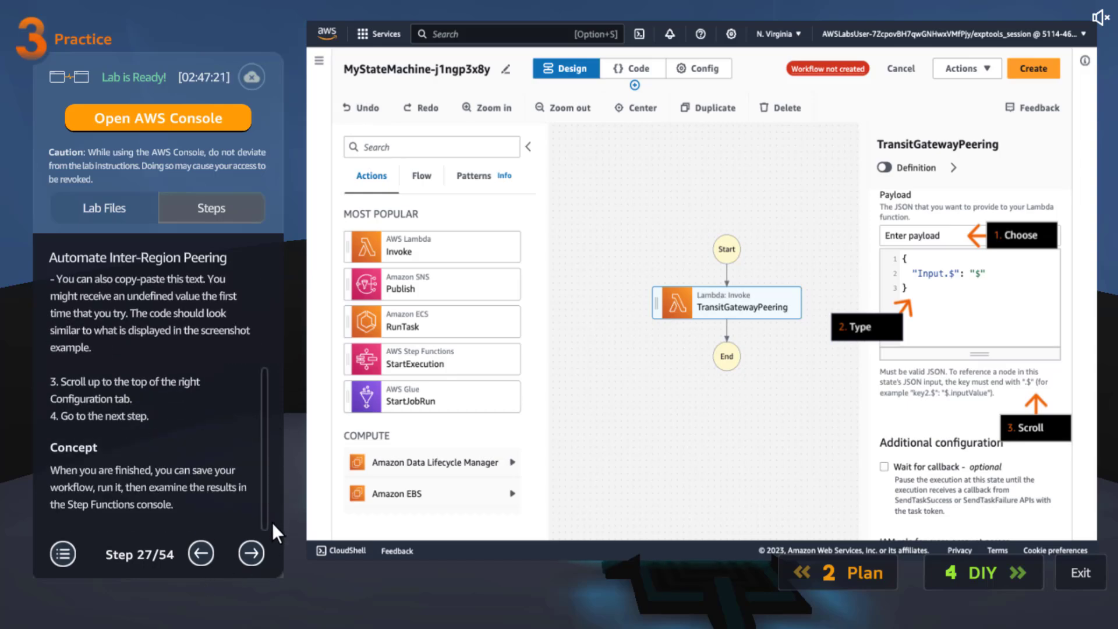
Read practice steps 28 and 29 on clearing the OutputPath filter for the TransitGatewayPeering state
{"action": "left_click", "coordinate": [251, 552]}
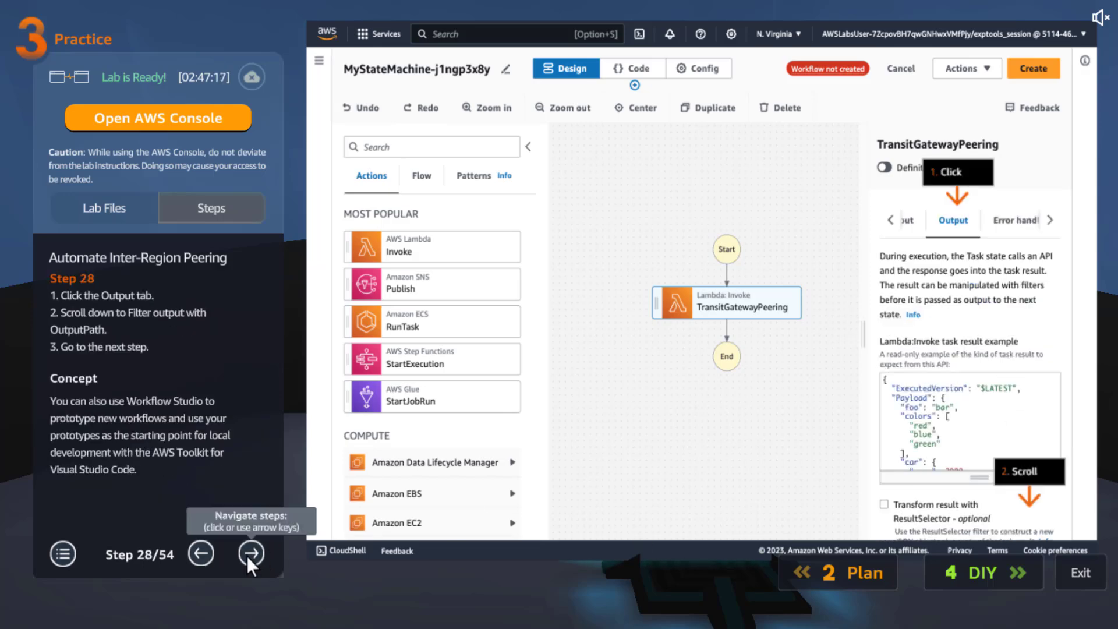
{"action": "left_click", "coordinate": [249, 556]}
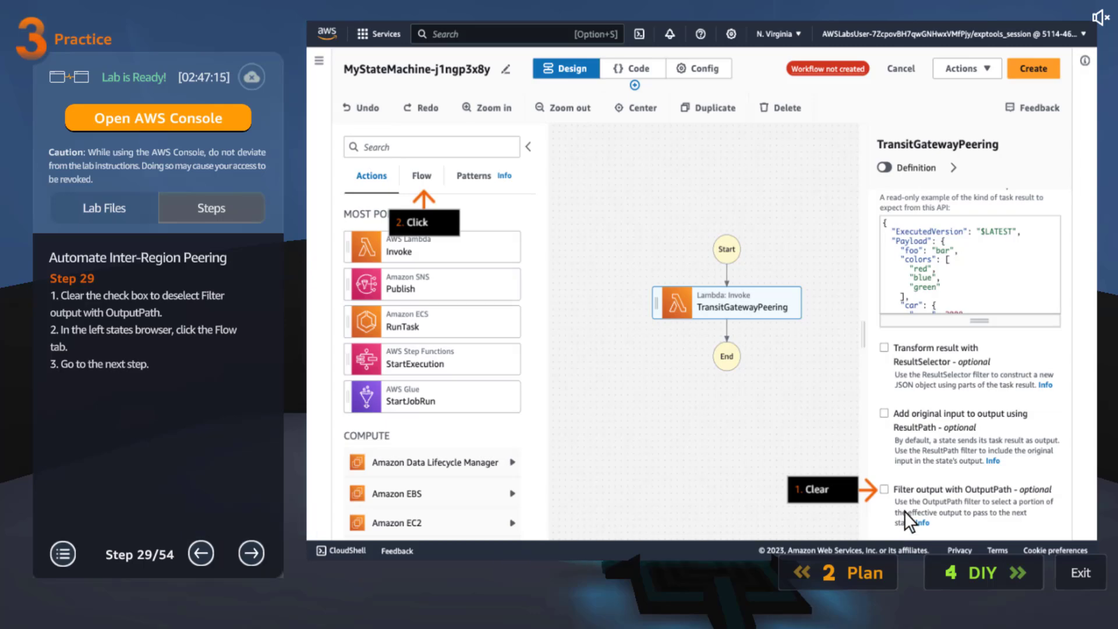
{"action": "left_click", "coordinate": [246, 558]}
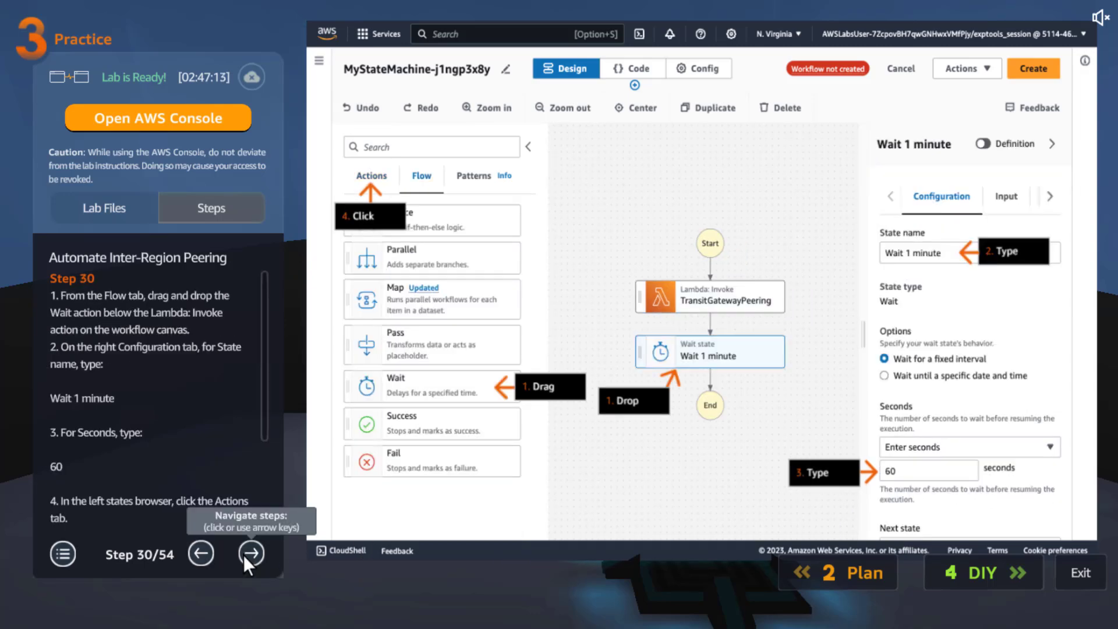
{"action": "left_click", "coordinate": [204, 553]}
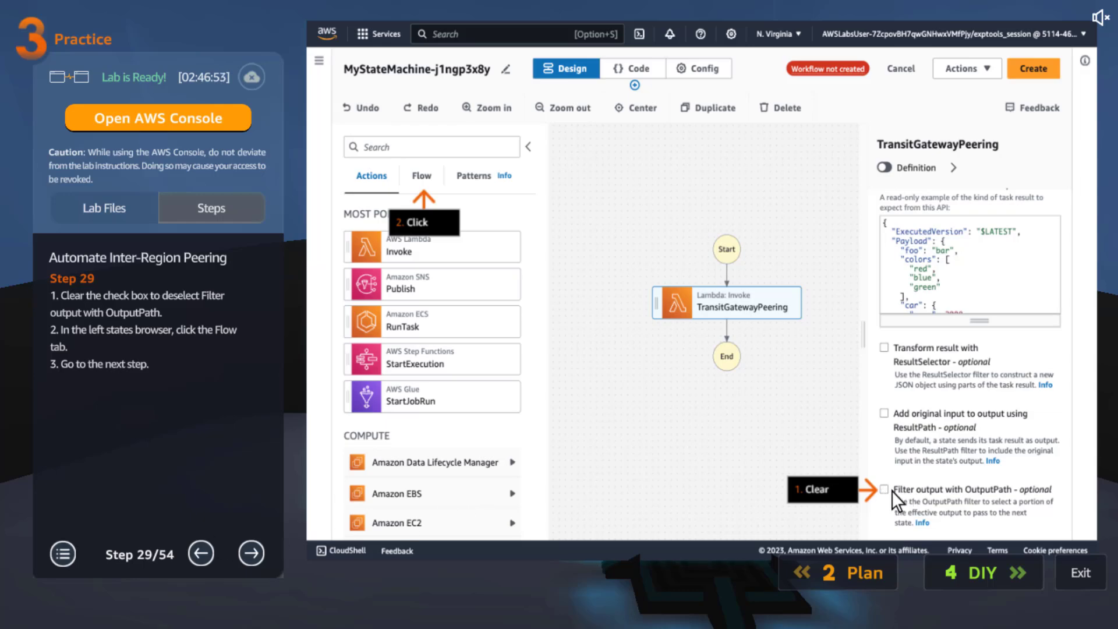
Read practice step 30 on adding a 60-second Wait state, and highlight the state name Wait 1 minute
{"action": "left_click", "coordinate": [251, 553]}
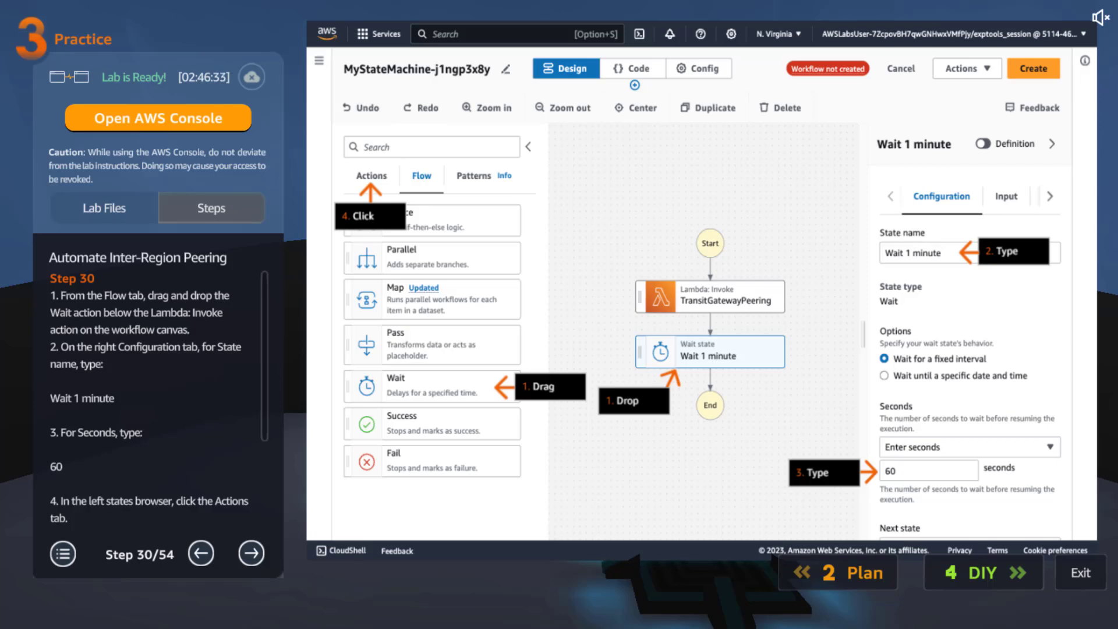
{"action": "left_click", "coordinate": [134, 400]}
{"action": "left_click_drag", "start_coordinate": [134, 399], "coordinate": [22, 398]}
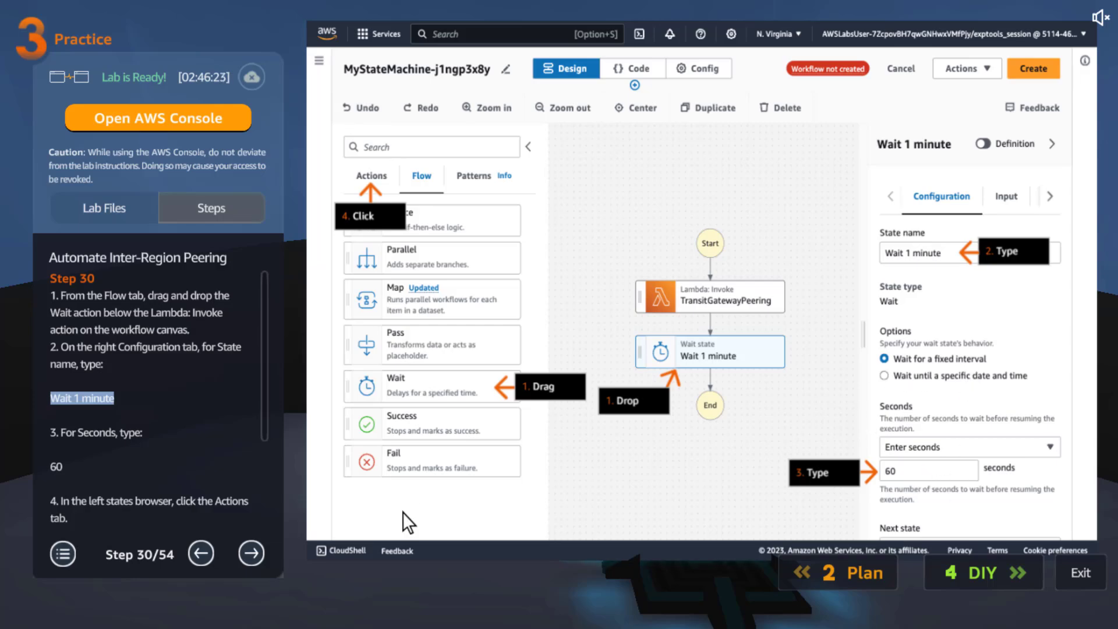
{"action": "scroll", "coordinate": [267, 426], "scroll_direction": "down", "scroll_amount": 3}
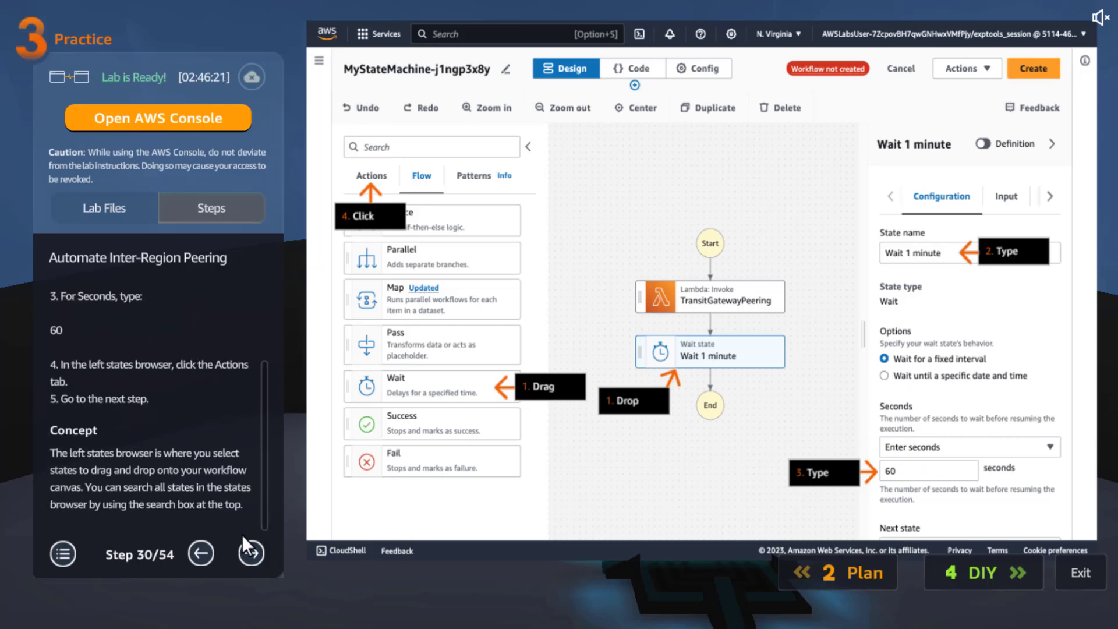
Read practice step 31 on adding a Lambda Invoke for get-transit-gateway-peering-status, and highlight the state name Get Status
{"action": "left_click", "coordinate": [246, 552]}
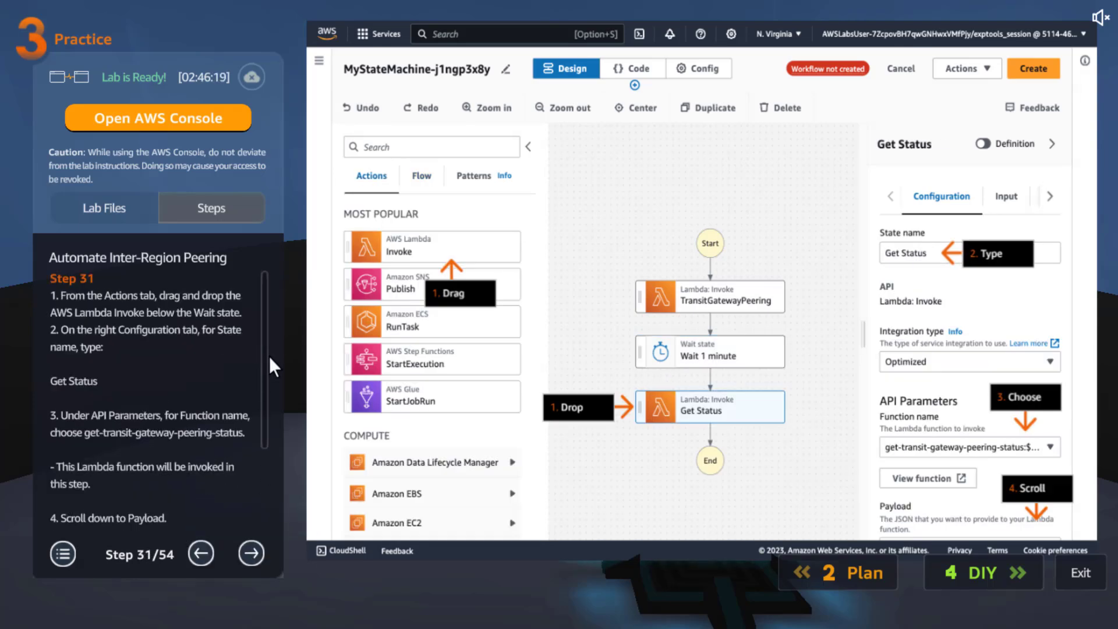
{"action": "scroll", "coordinate": [269, 357], "scroll_direction": "down", "scroll_amount": 3}
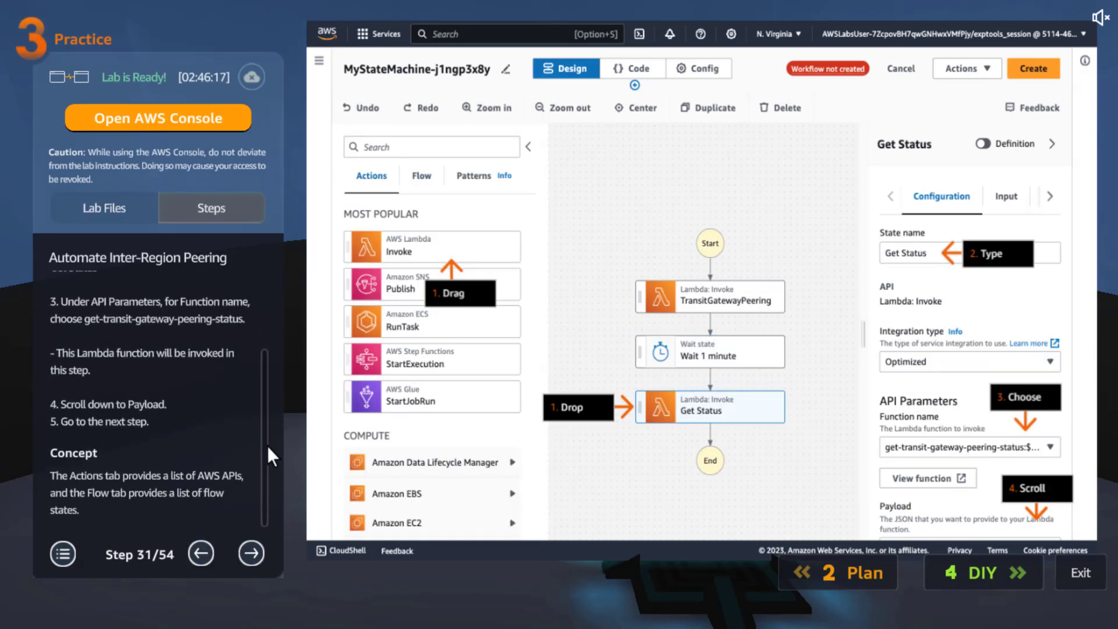
{"action": "left_click_drag", "start_coordinate": [268, 466], "coordinate": [260, 274]}
{"action": "triple_click", "coordinate": [73, 386]}
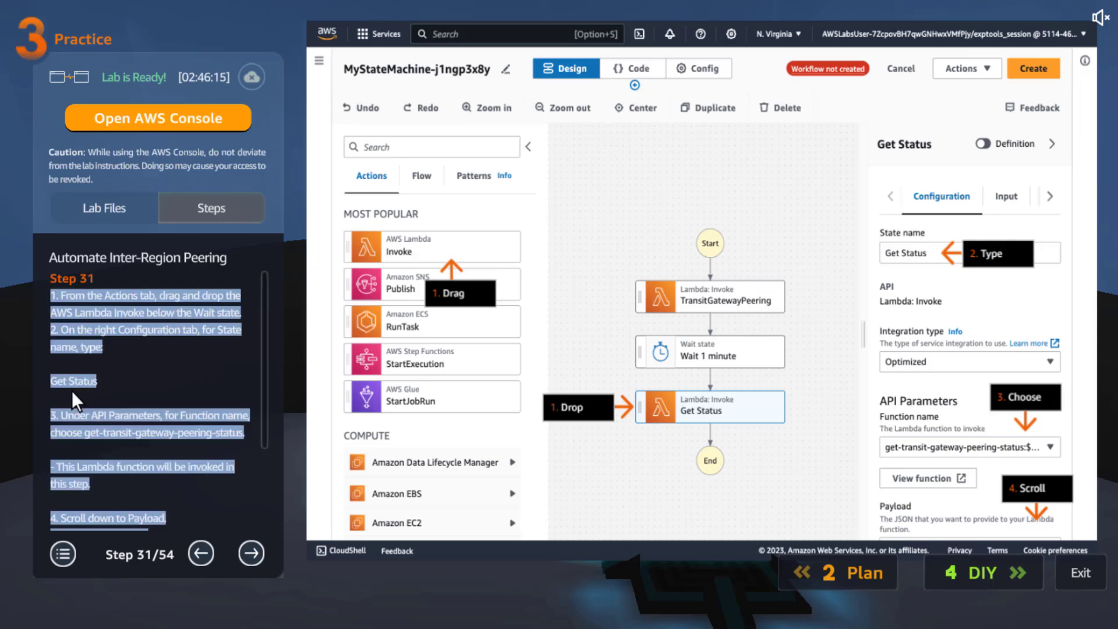
{"action": "double_click", "coordinate": [74, 386]}
{"action": "left_click_drag", "start_coordinate": [75, 382], "coordinate": [48, 382]}
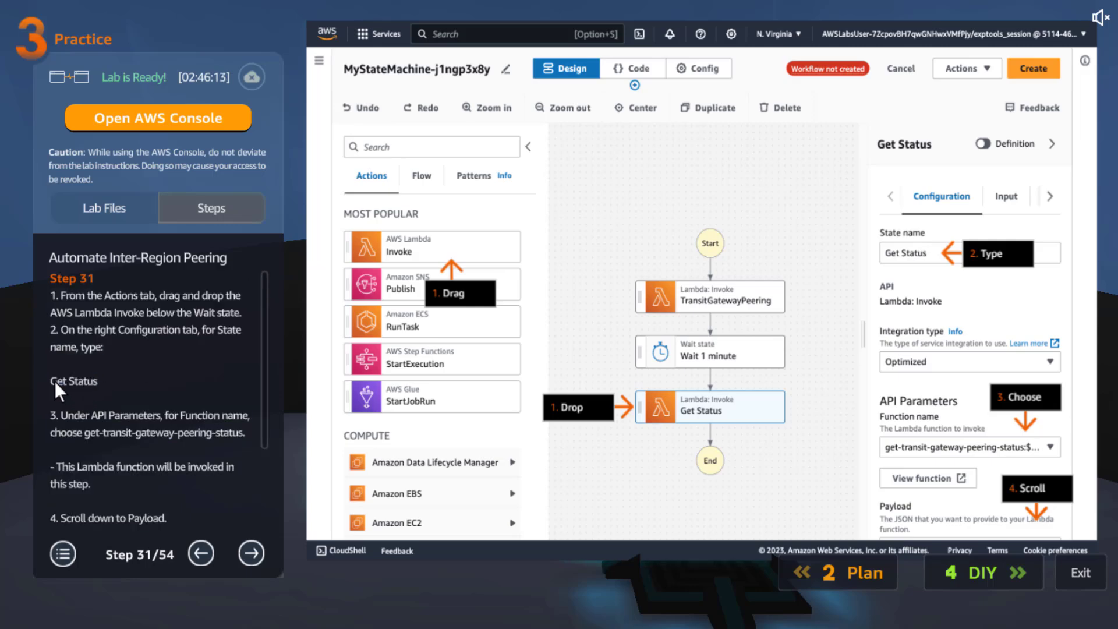
{"action": "scroll", "coordinate": [190, 349], "scroll_direction": "down", "scroll_amount": 3}
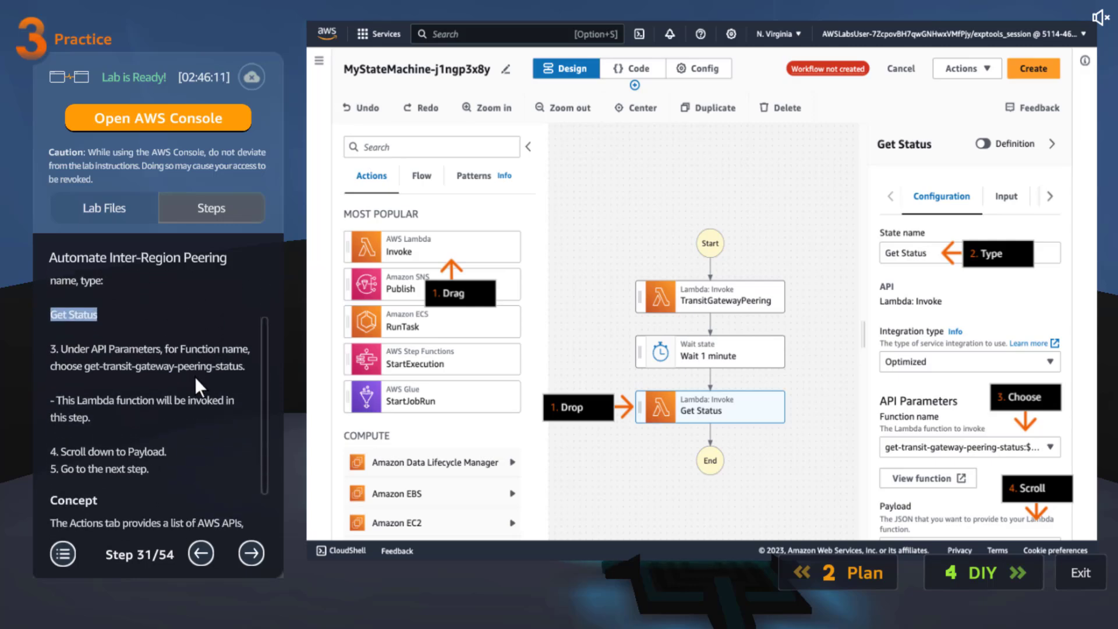
{"action": "scroll", "coordinate": [196, 398], "scroll_direction": "down", "scroll_amount": 2}
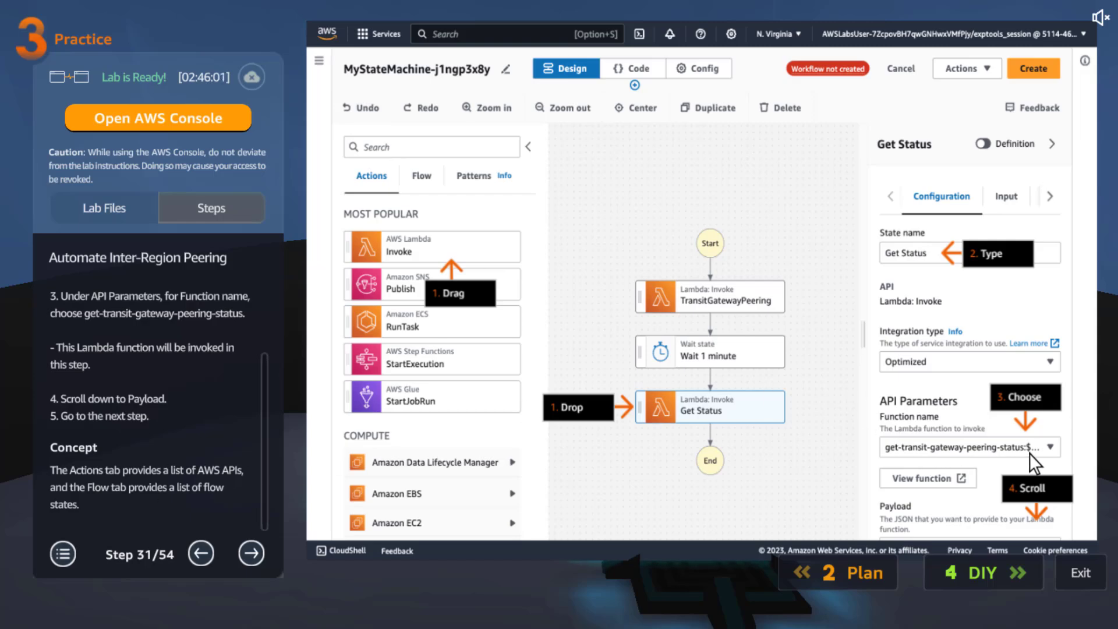
Read practice steps 32 to 34 on the Get Status payload and output filter and on adding the Choice state
{"action": "left_click", "coordinate": [251, 553]}
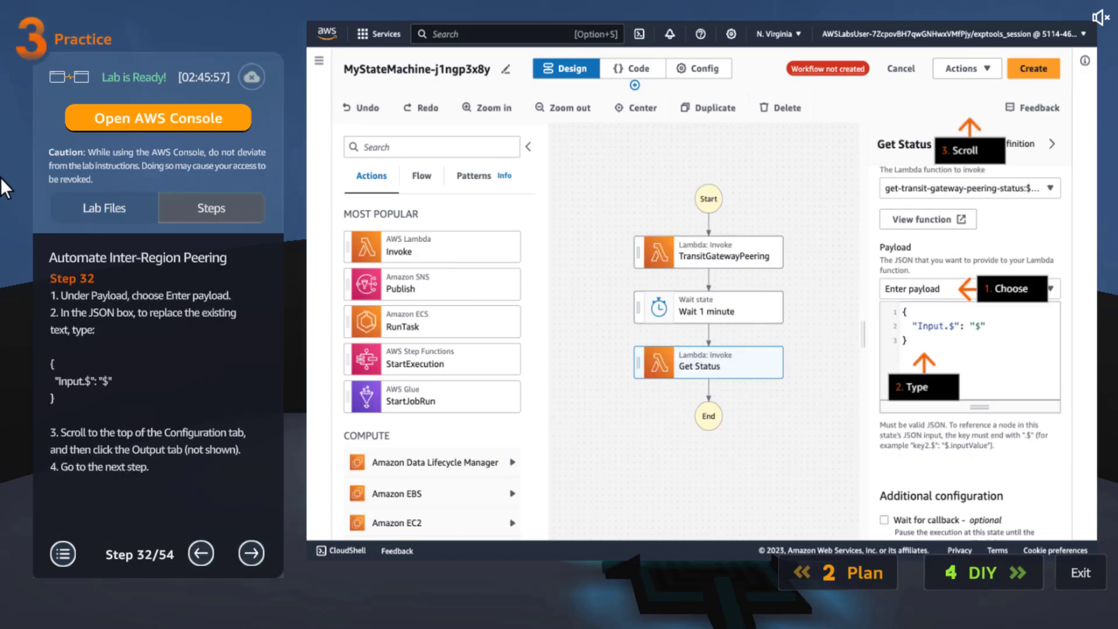
{"action": "left_click", "coordinate": [254, 555]}
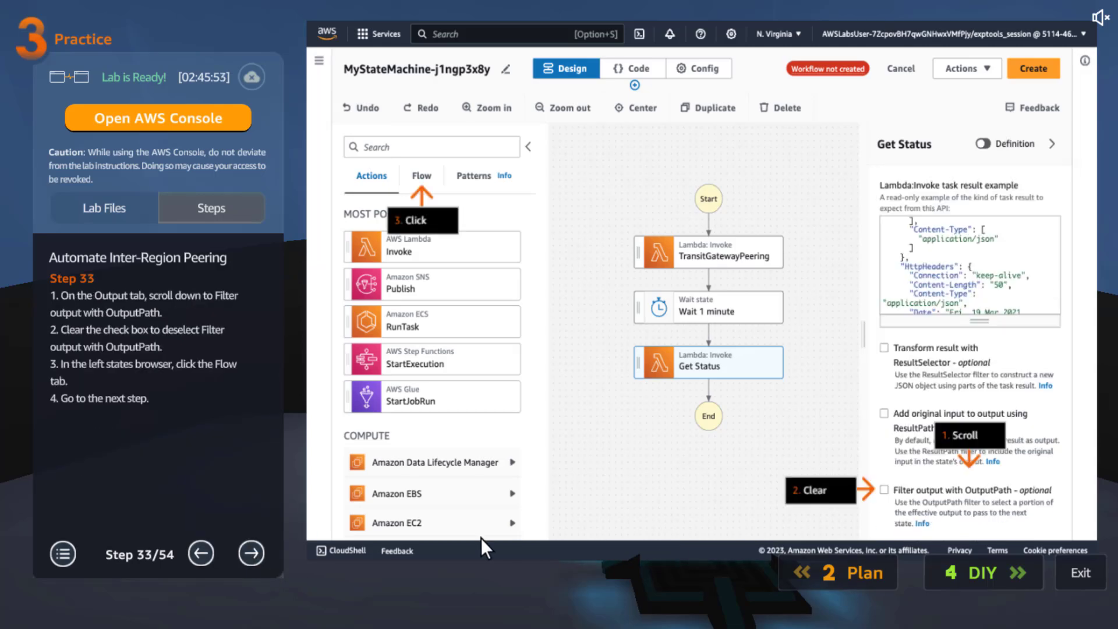
{"action": "left_click", "coordinate": [251, 552]}
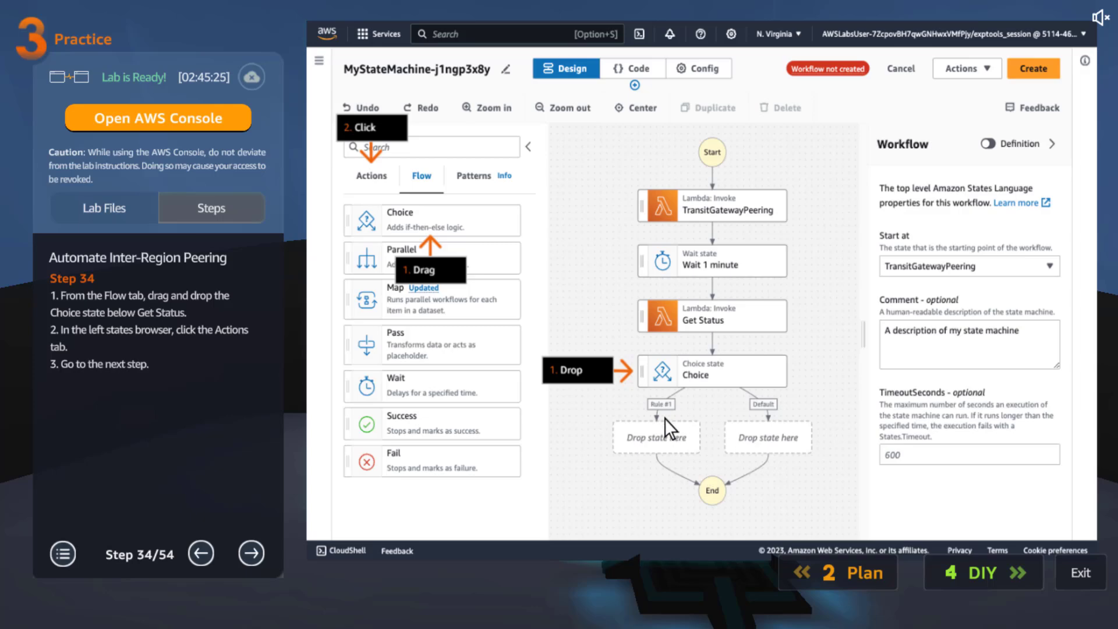
{"action": "left_click", "coordinate": [251, 553]}
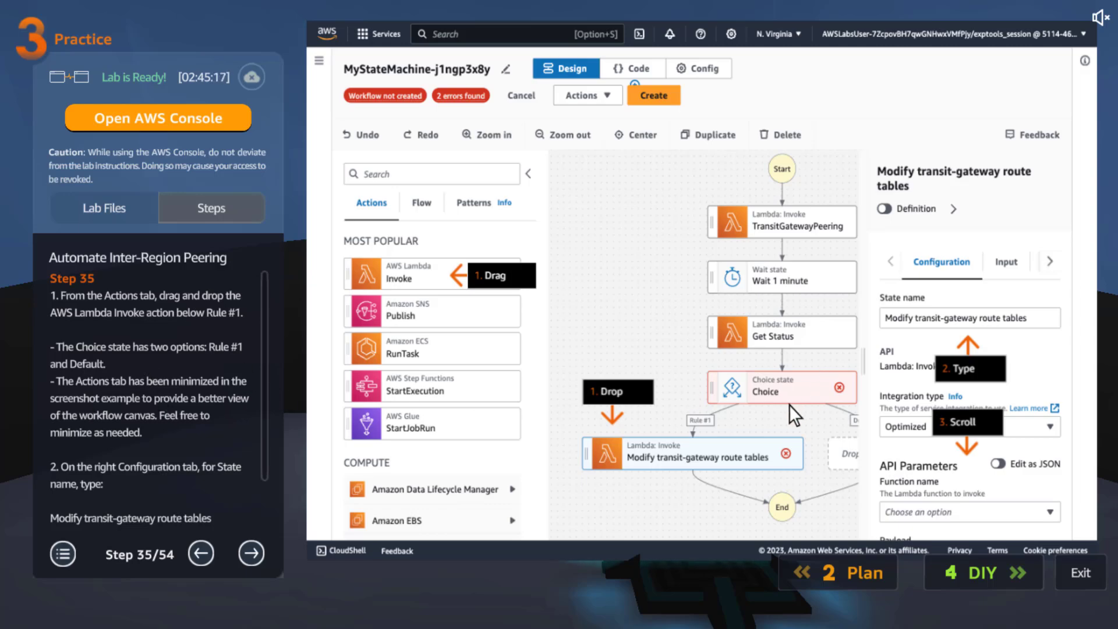
{"action": "left_click", "coordinate": [198, 550]}
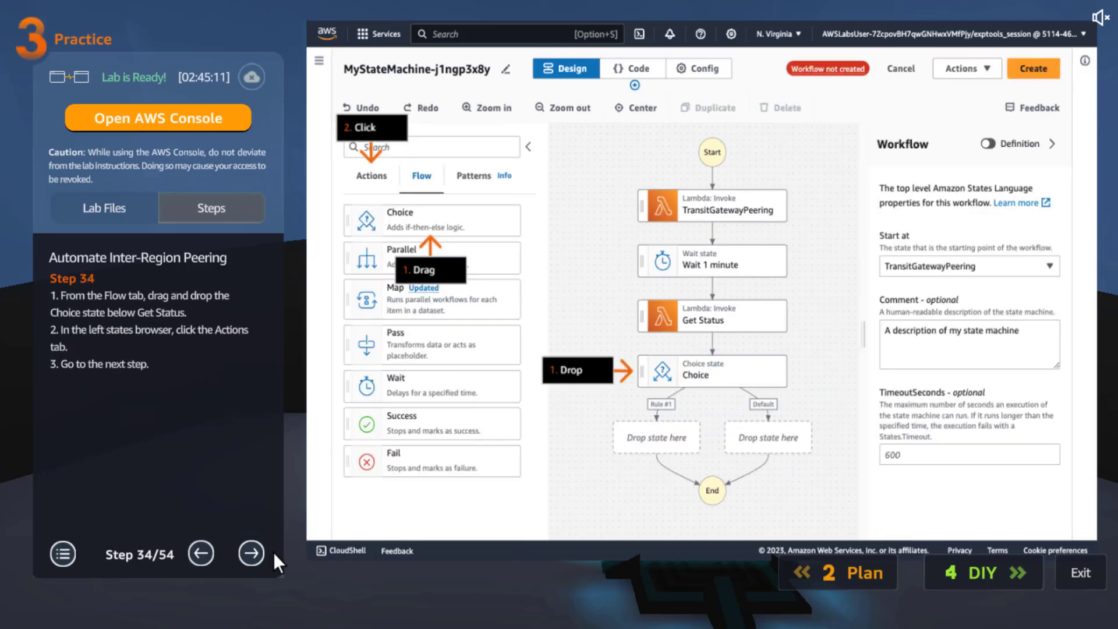
Read practice step 35 on adding a Lambda Invoke below Rule #1, and highlight the state name Modify transit-gateway route tables
{"action": "left_click", "coordinate": [245, 561]}
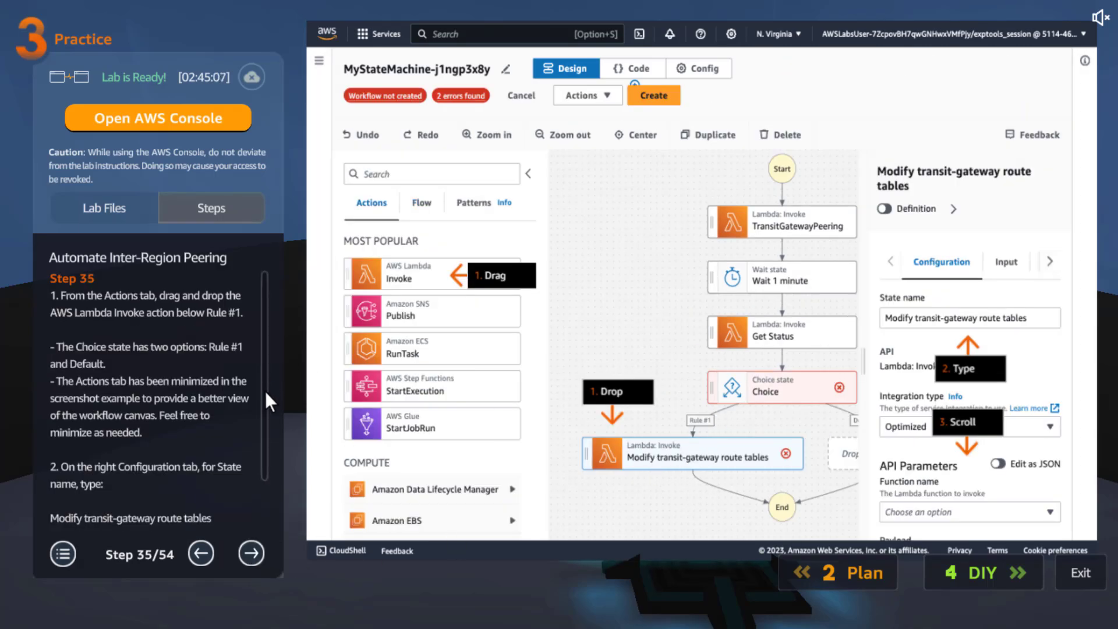
{"action": "scroll", "coordinate": [265, 390], "scroll_direction": "down", "scroll_amount": 3}
{"action": "scroll", "coordinate": [265, 404], "scroll_direction": "up", "scroll_amount": 3}
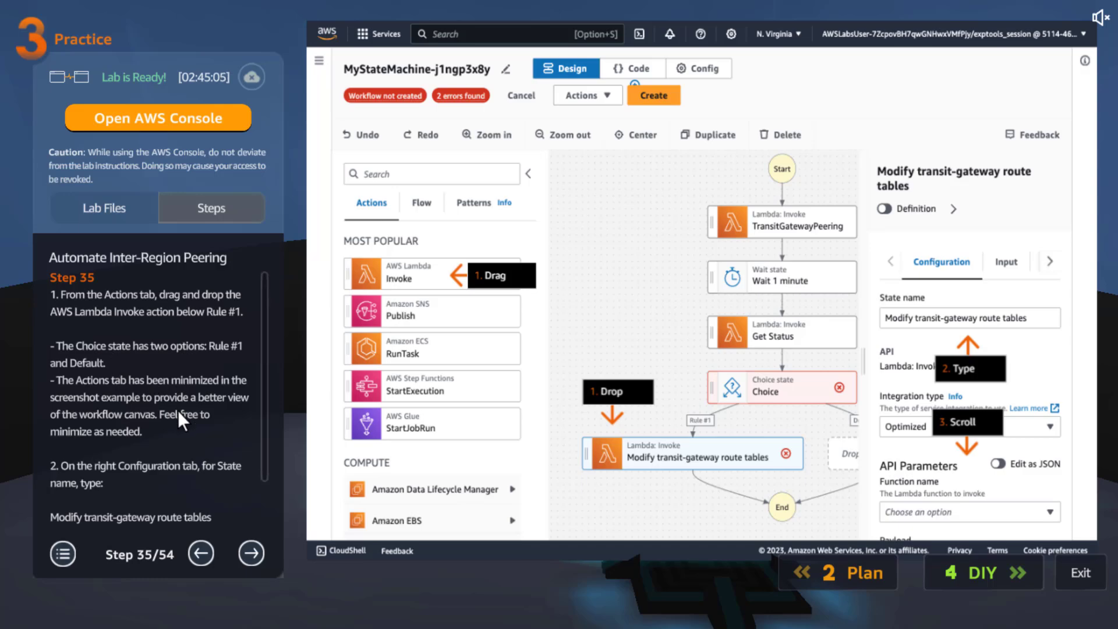
{"action": "scroll", "coordinate": [200, 436], "scroll_direction": "down", "scroll_amount": 3}
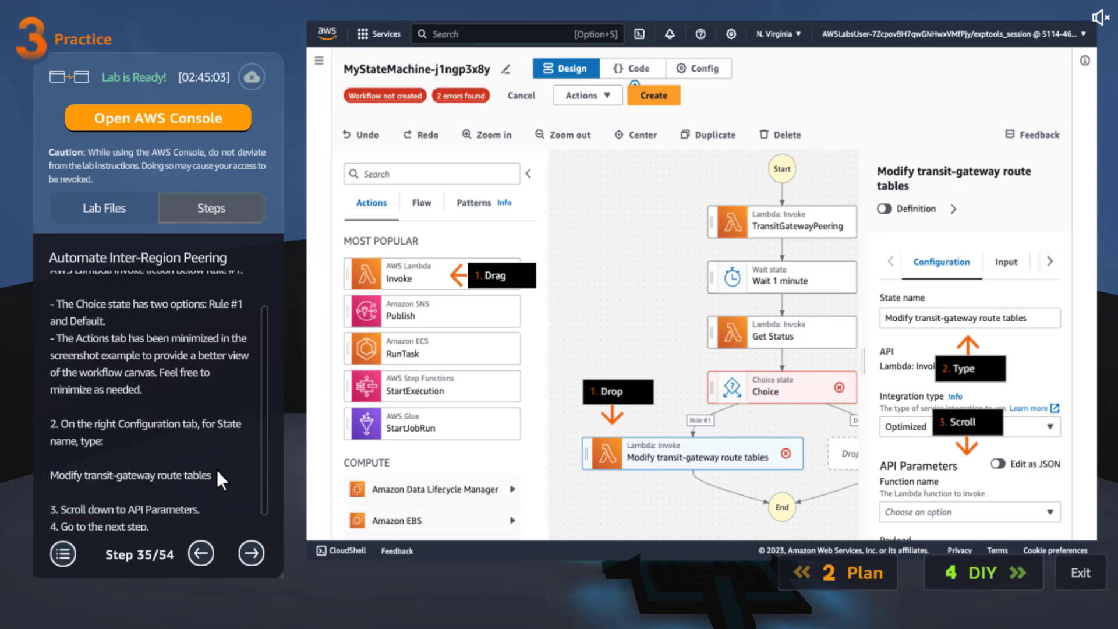
{"action": "left_click_drag", "start_coordinate": [217, 471], "coordinate": [42, 477]}
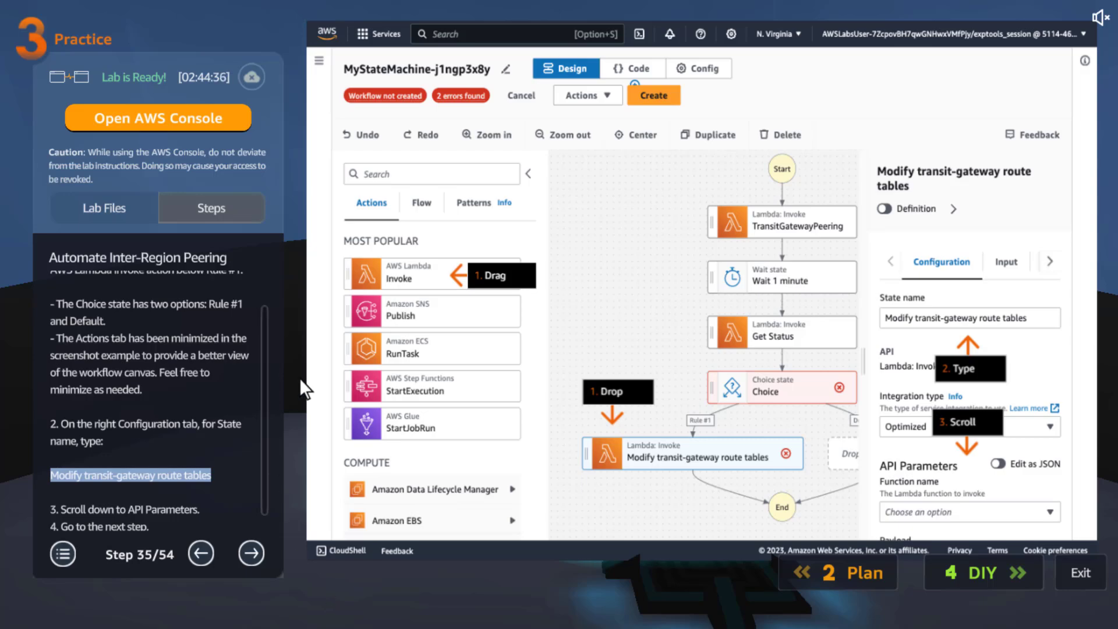
{"action": "scroll", "coordinate": [264, 408], "scroll_direction": "down", "scroll_amount": 1}
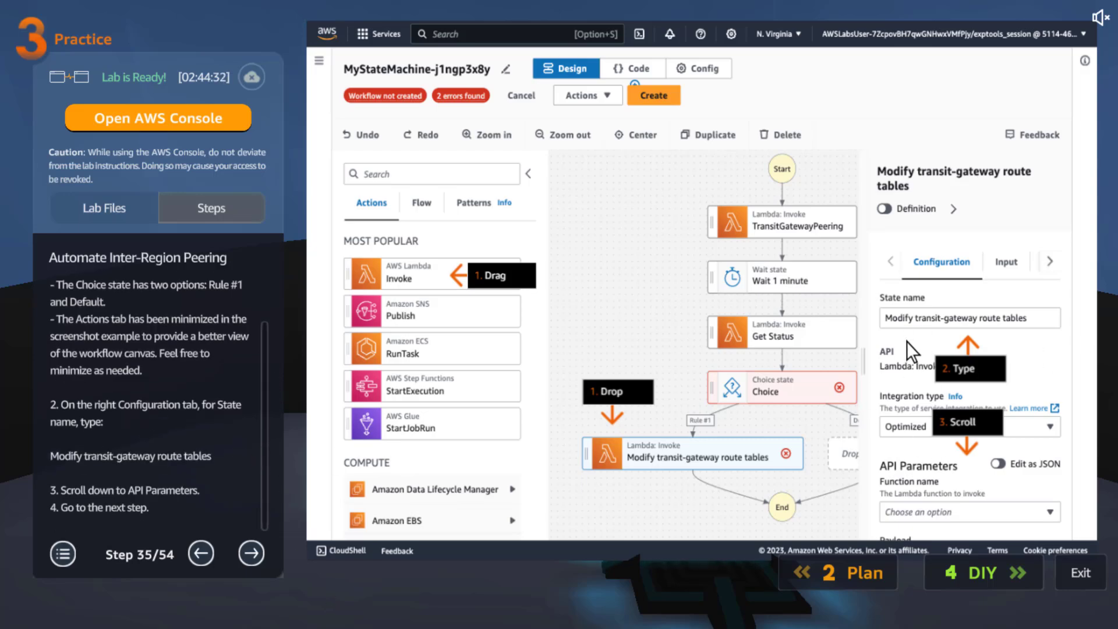
Read practice steps 36 to 38 on the route-table state's function, payload and OutputPath filter, including the OutputPath concept
{"action": "left_click", "coordinate": [252, 554]}
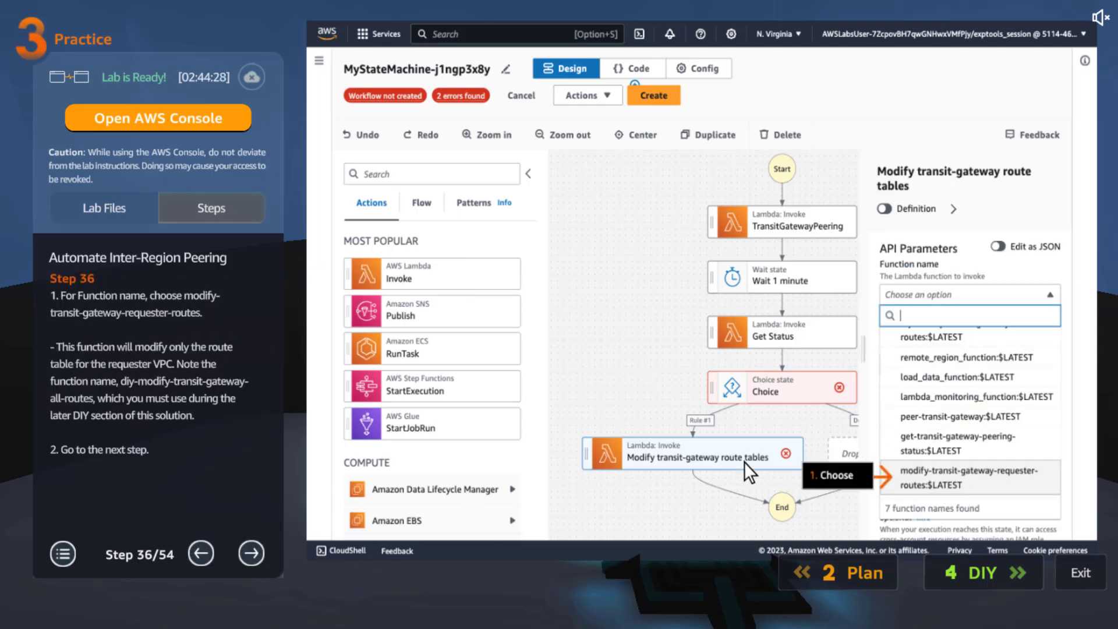
{"action": "left_click", "coordinate": [252, 554]}
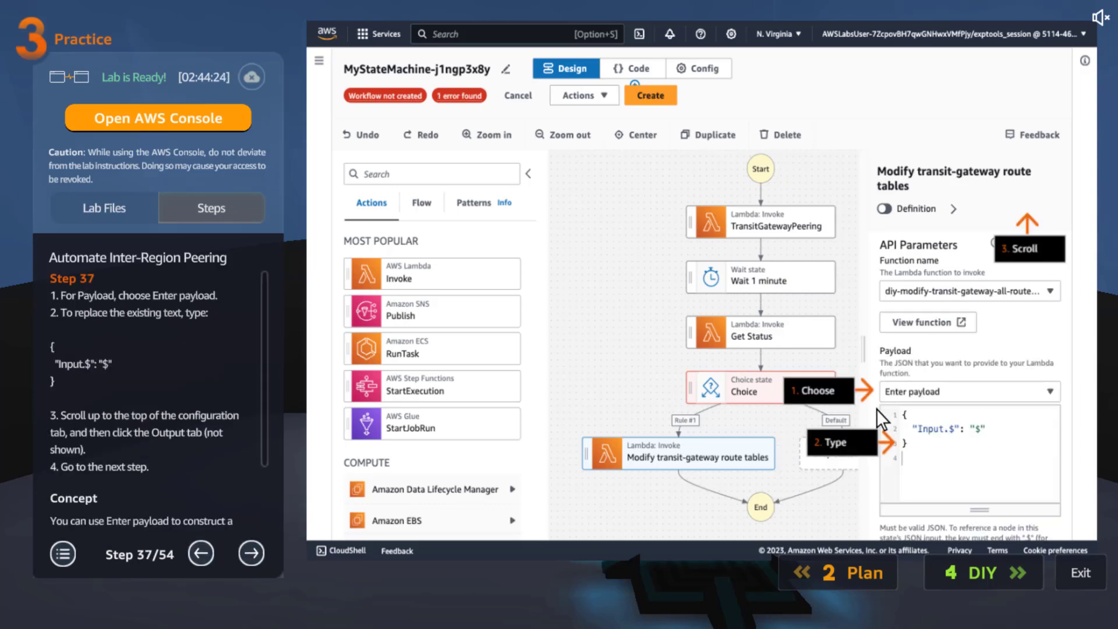
{"action": "scroll", "coordinate": [261, 505], "scroll_direction": "down", "scroll_amount": 3}
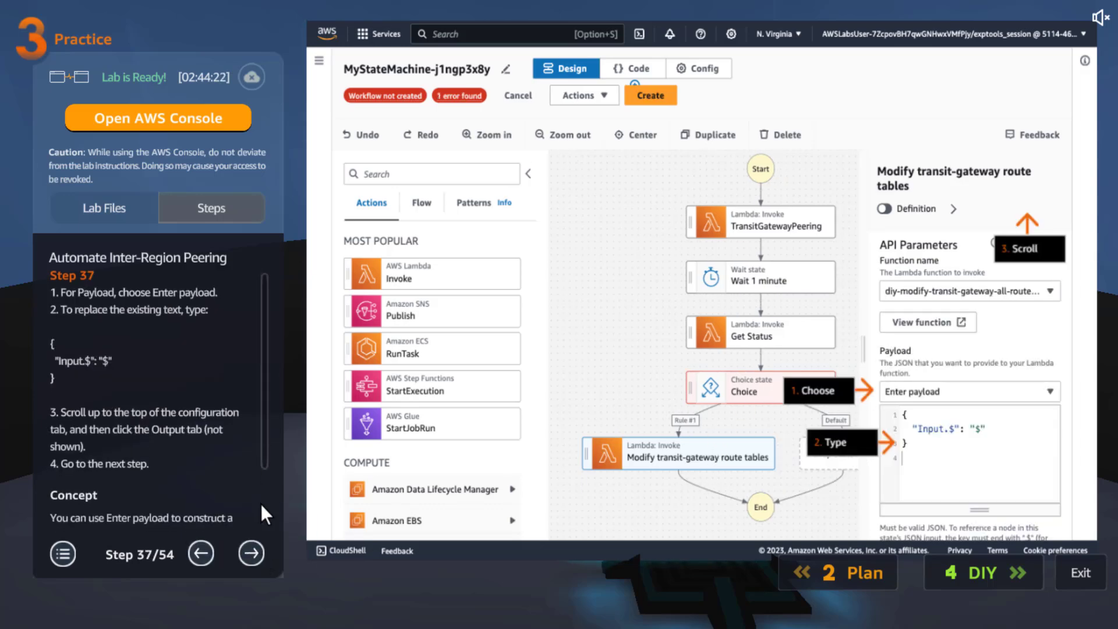
{"action": "left_click", "coordinate": [252, 554]}
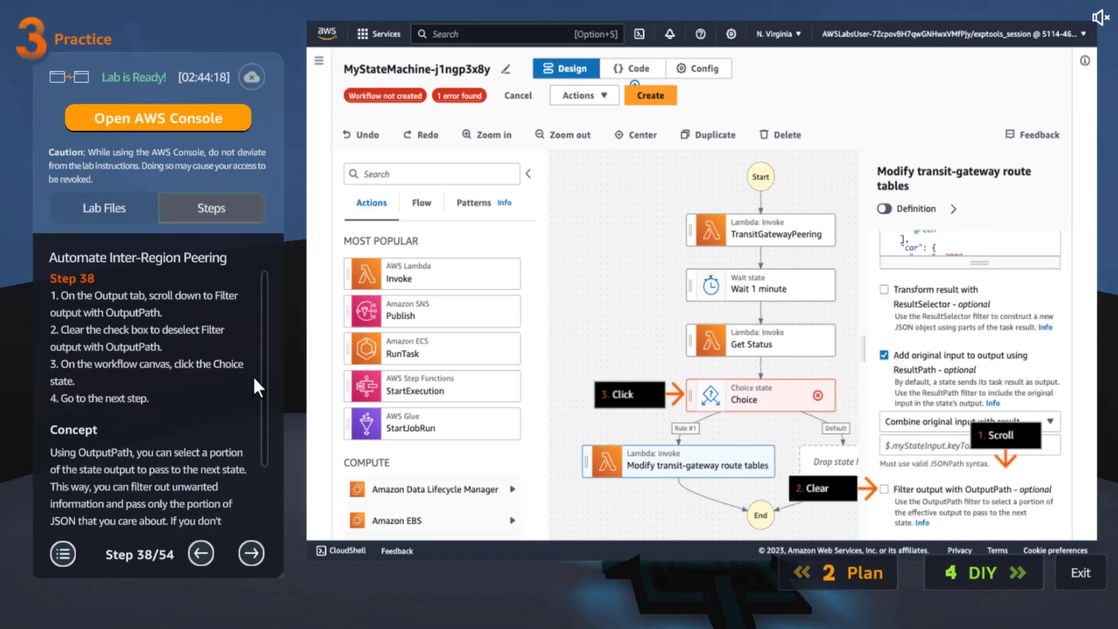
{"action": "scroll", "coordinate": [264, 368], "scroll_direction": "down", "scroll_amount": 3}
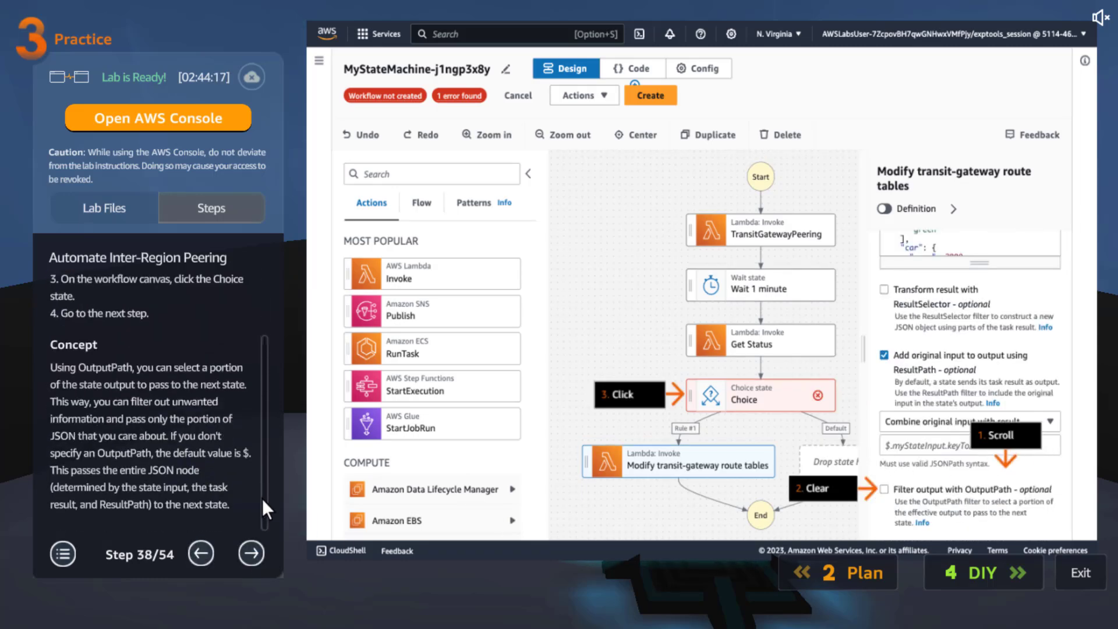
Reread practice step 38 on deselecting the OutputPath filter, down to the end of the OutputPath concept
{"action": "left_click", "coordinate": [250, 553]}
{"action": "left_click", "coordinate": [198, 553]}
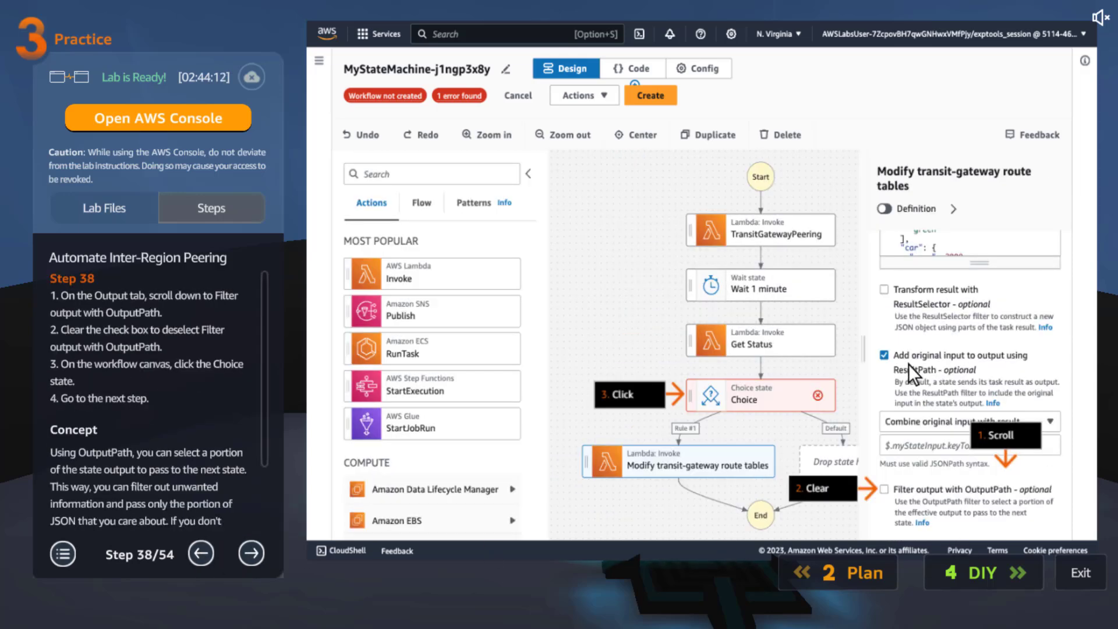
{"action": "scroll", "coordinate": [262, 396], "scroll_direction": "down", "scroll_amount": 3}
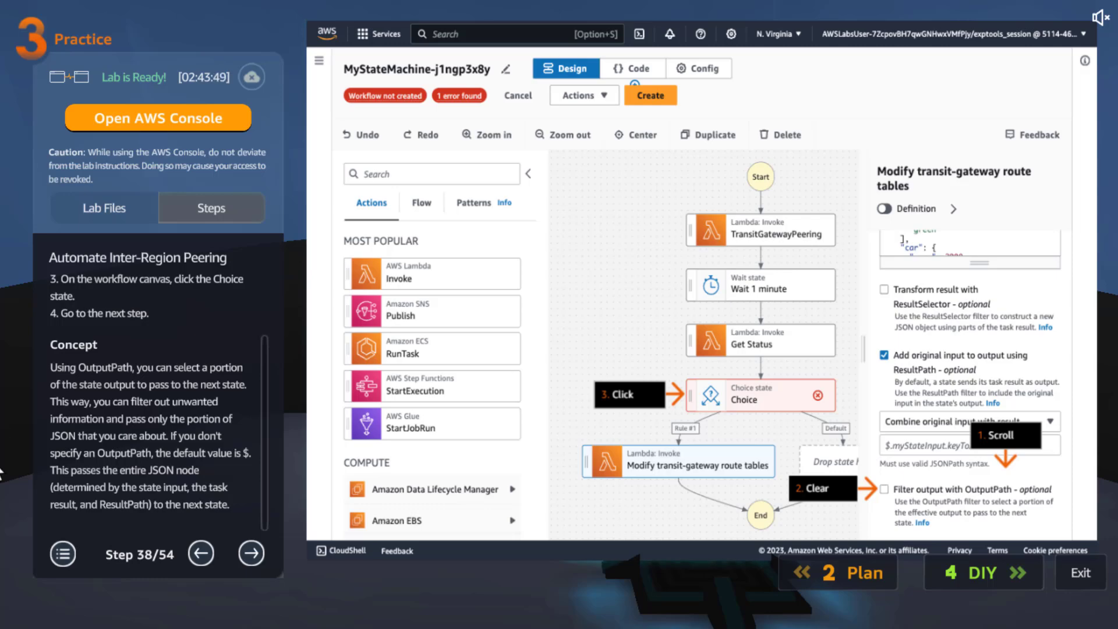
Read practice step 39 on naming the Choice state and editing Rule #1, and highlight the state name Job Complete?
{"action": "left_click", "coordinate": [254, 547]}
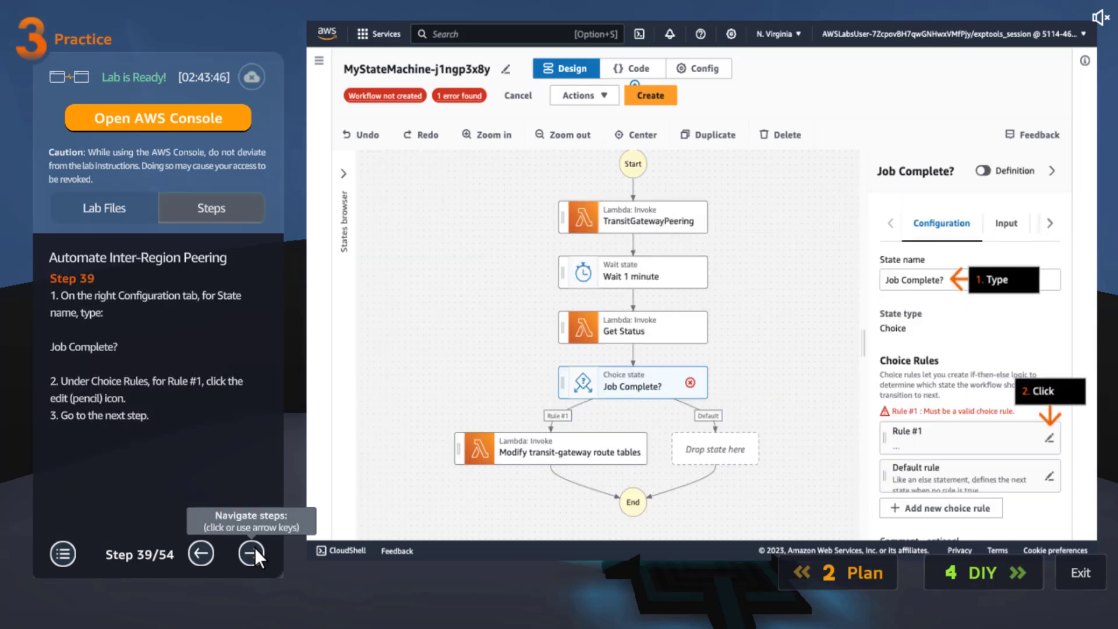
{"action": "triple_click", "coordinate": [136, 353]}
{"action": "left_click", "coordinate": [139, 351]}
{"action": "left_click_drag", "start_coordinate": [114, 346], "coordinate": [57, 342]}
{"action": "left_click", "coordinate": [102, 344]}
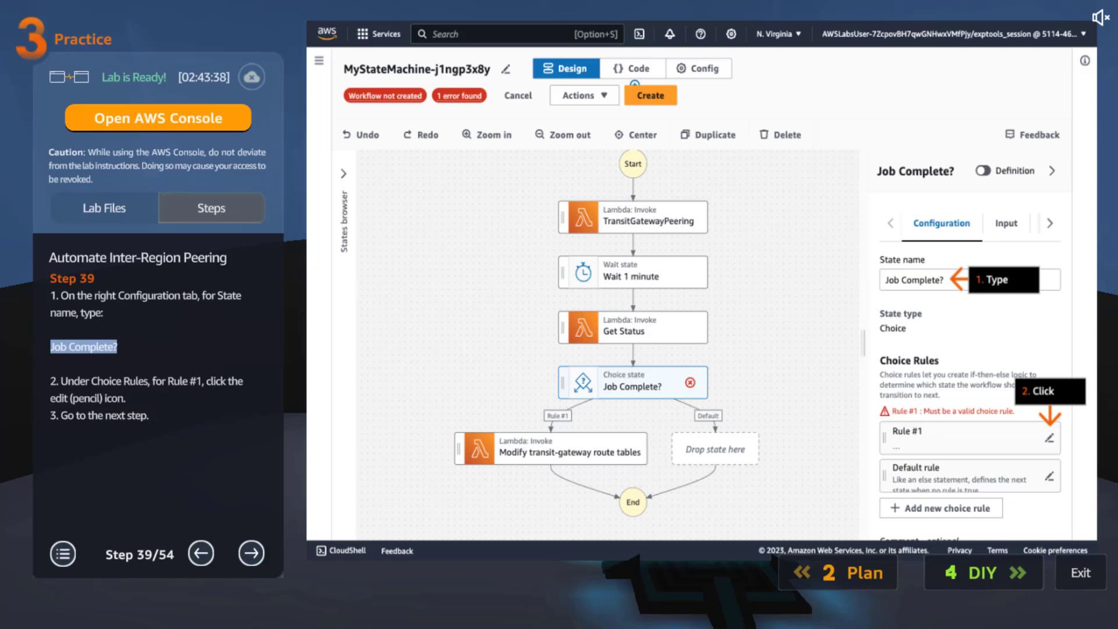
Read practice steps 40 and 41 on adding conditions to Rule #1, and highlight the variable $.Payload.status
{"action": "left_click", "coordinate": [253, 550]}
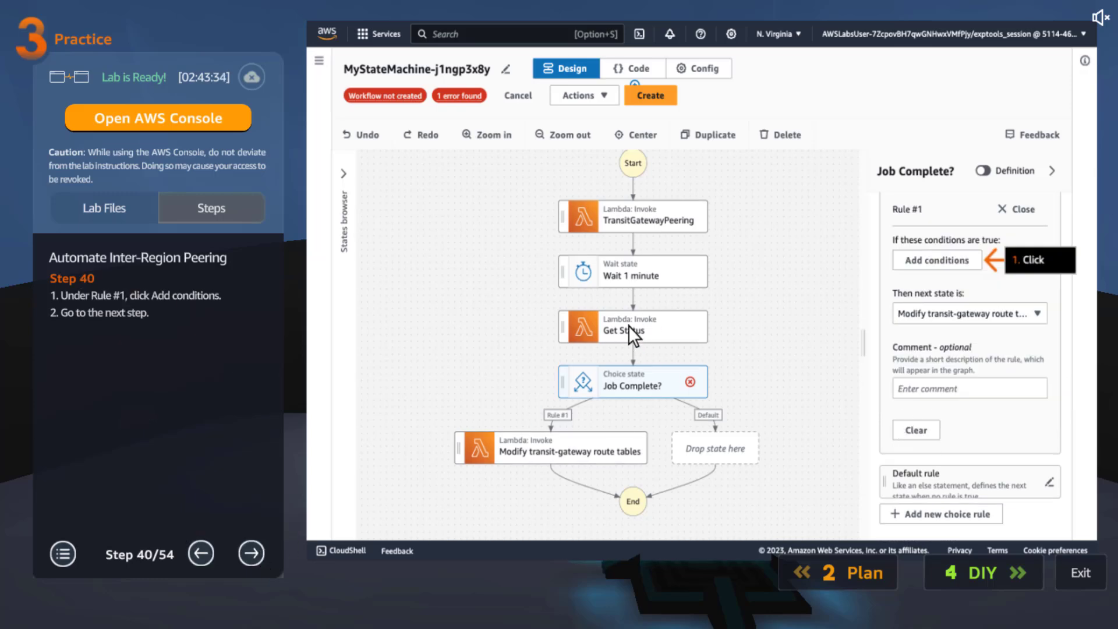
{"action": "left_click", "coordinate": [252, 558]}
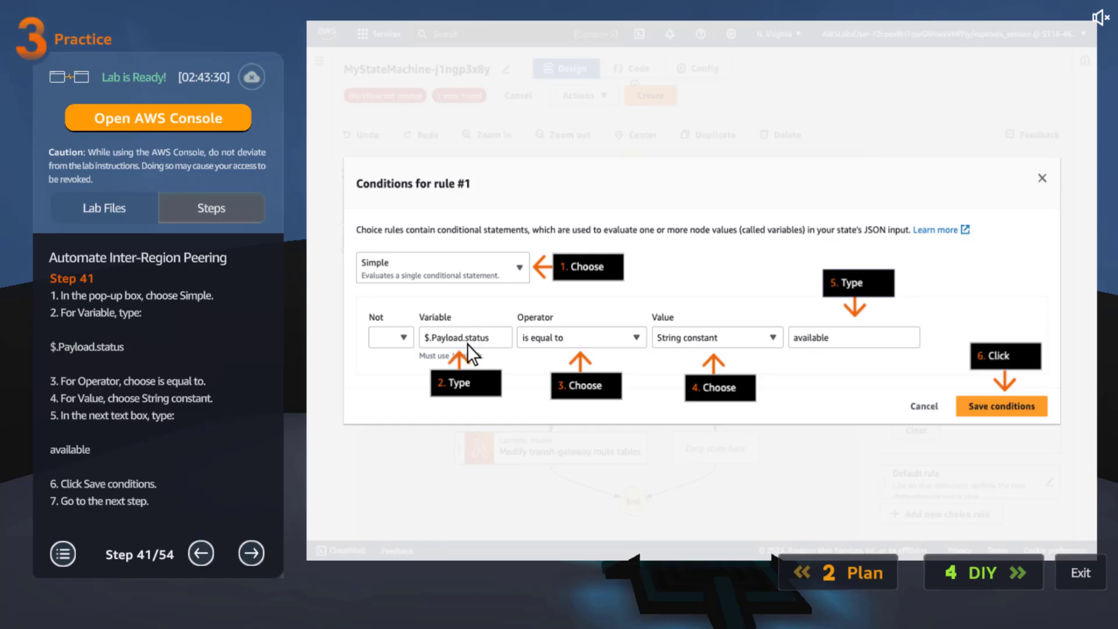
{"action": "double_click", "coordinate": [65, 348]}
{"action": "left_click", "coordinate": [138, 348]}
{"action": "left_click_drag", "start_coordinate": [138, 347], "coordinate": [37, 349]}
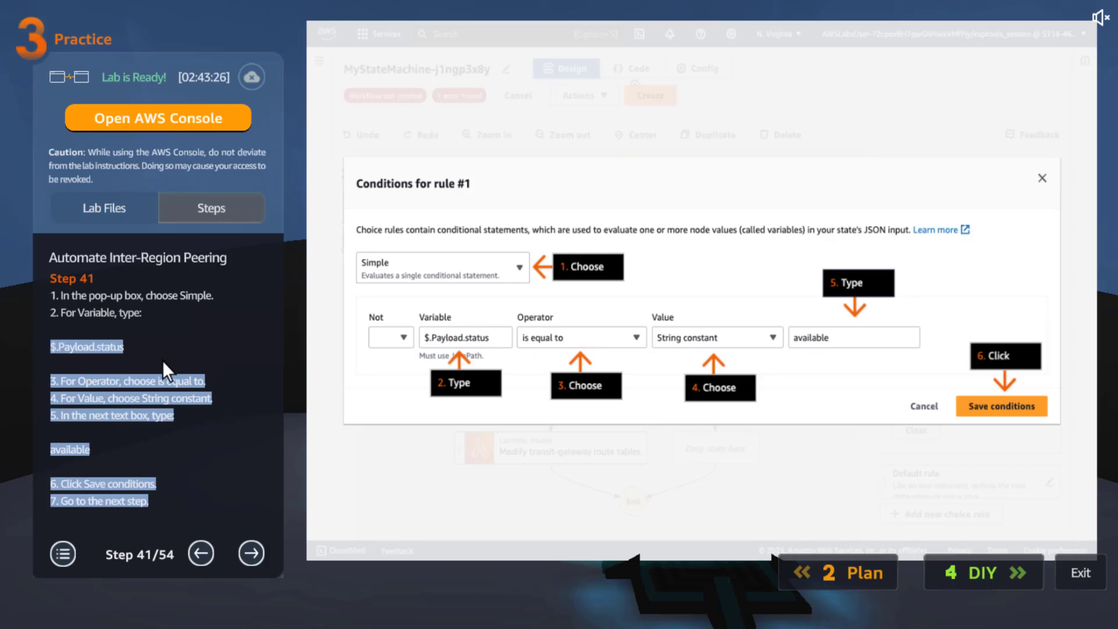
{"action": "left_click", "coordinate": [140, 349]}
{"action": "left_click_drag", "start_coordinate": [139, 347], "coordinate": [29, 349]}
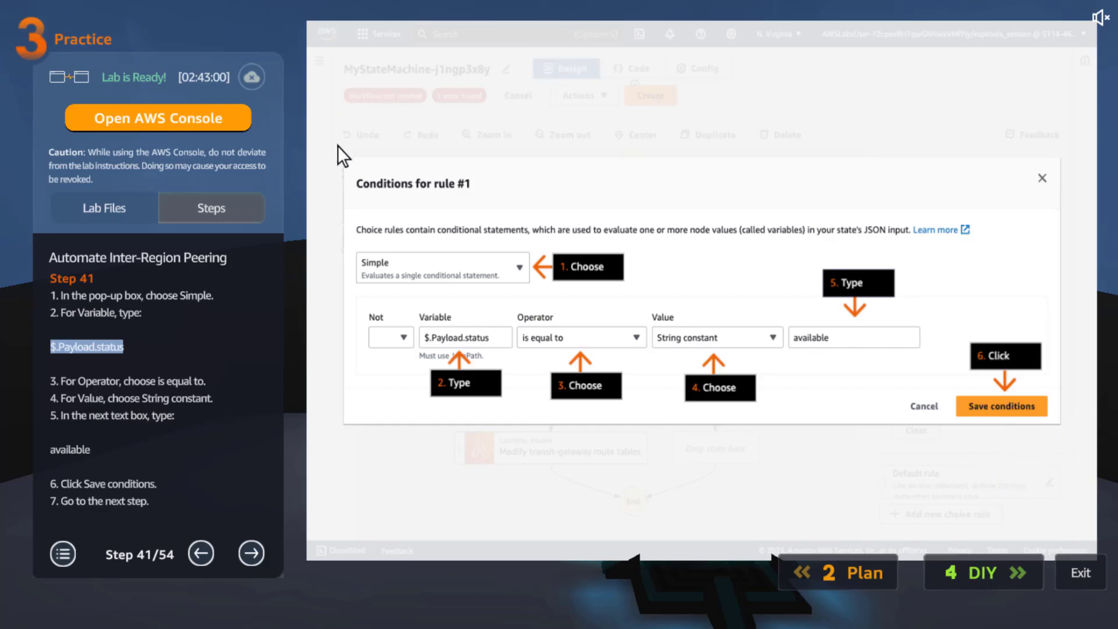
Read practice steps 42 to 44 on the rule's next state, the Default rule's Wait 1 minute state and viewing the role configuration
{"action": "left_click", "coordinate": [252, 553]}
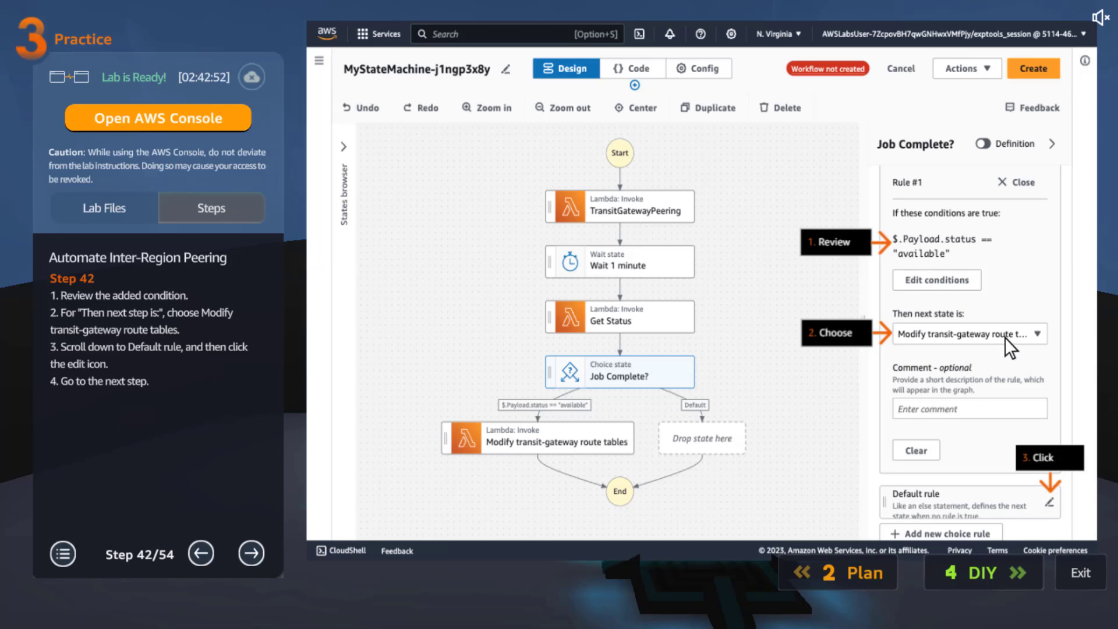
{"action": "left_click", "coordinate": [249, 551]}
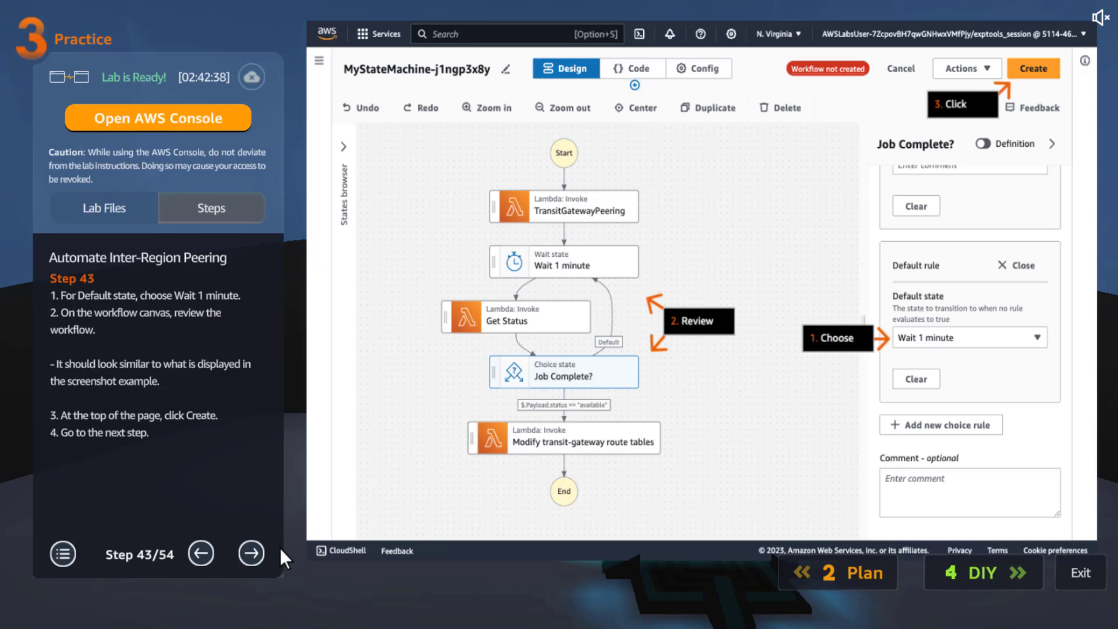
{"action": "left_click", "coordinate": [251, 553]}
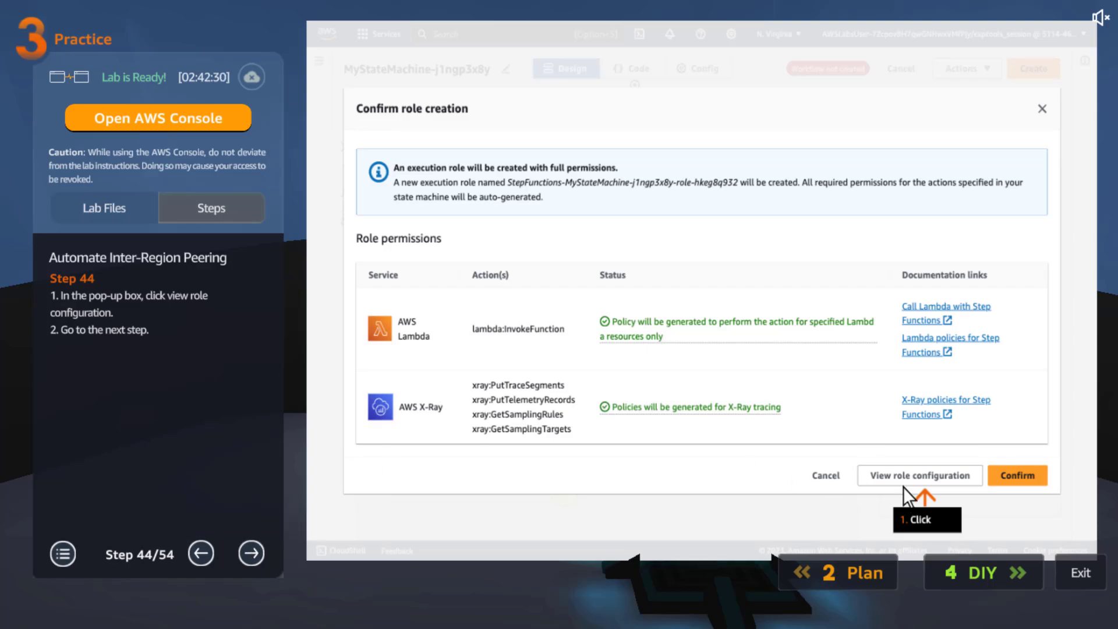
{"action": "left_click", "coordinate": [202, 554]}
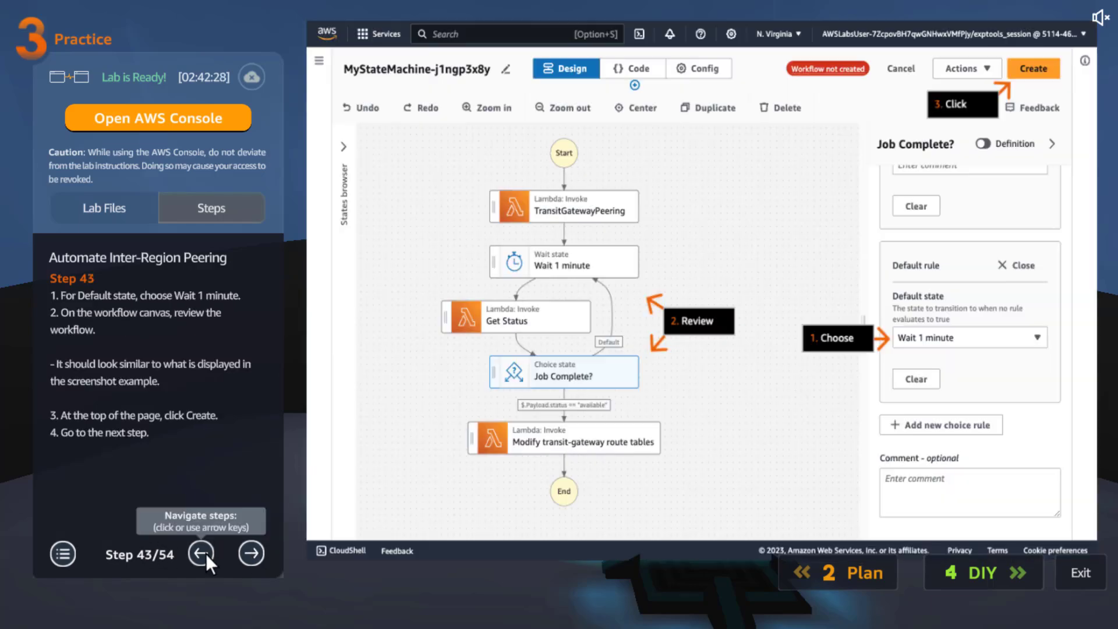
{"action": "left_click", "coordinate": [243, 550]}
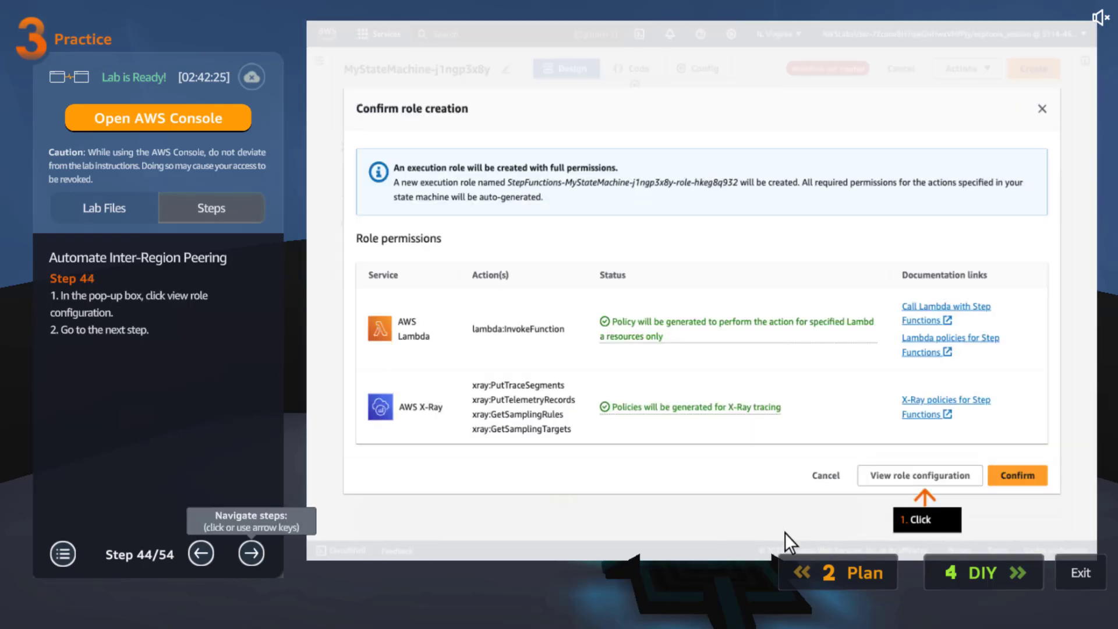
Read practice step 45 on the state machine configuration, and highlight the name transit-gateway-automation-step-function
{"action": "left_click", "coordinate": [251, 553]}
{"action": "triple_click", "coordinate": [186, 328]}
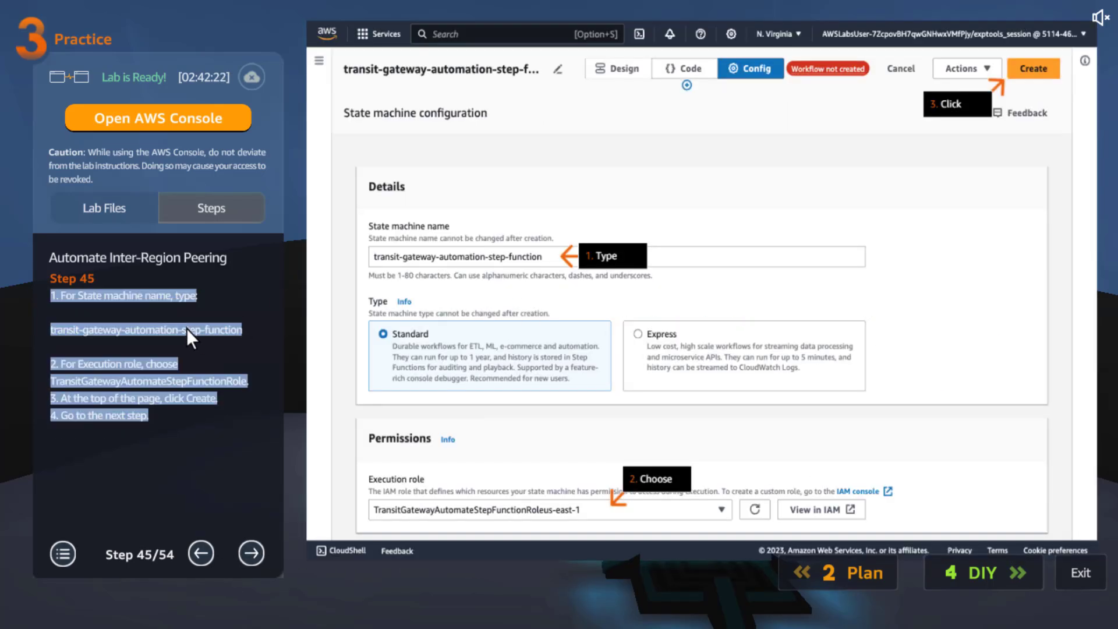
{"action": "triple_click", "coordinate": [177, 331]}
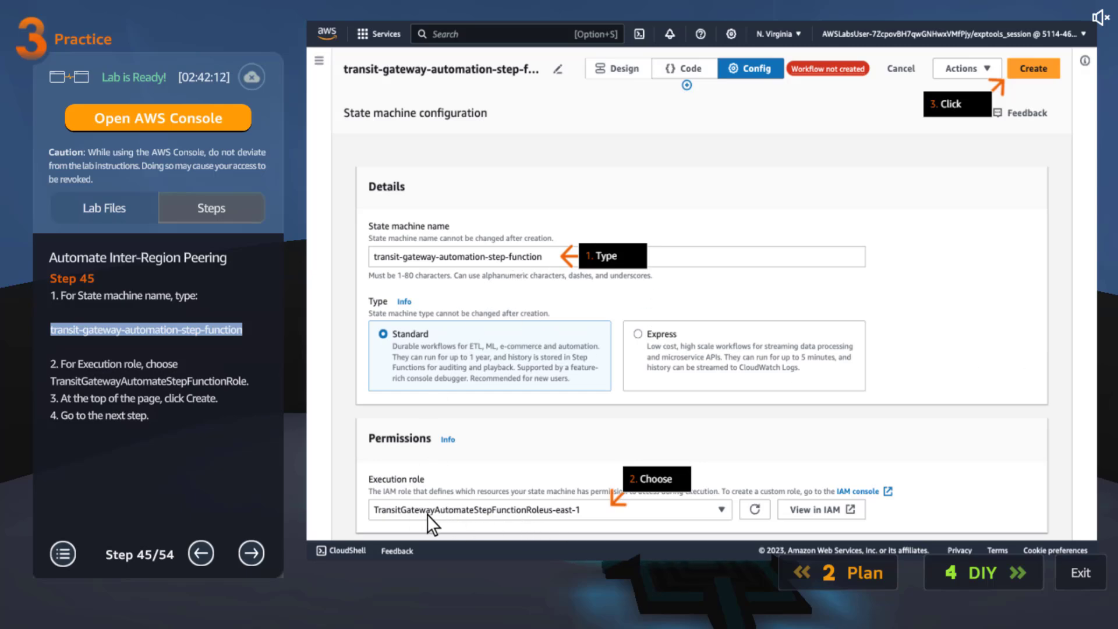
Read practice steps 46 to 49 on starting the state machine execution and reviewing its Graph view
{"action": "left_click", "coordinate": [251, 553]}
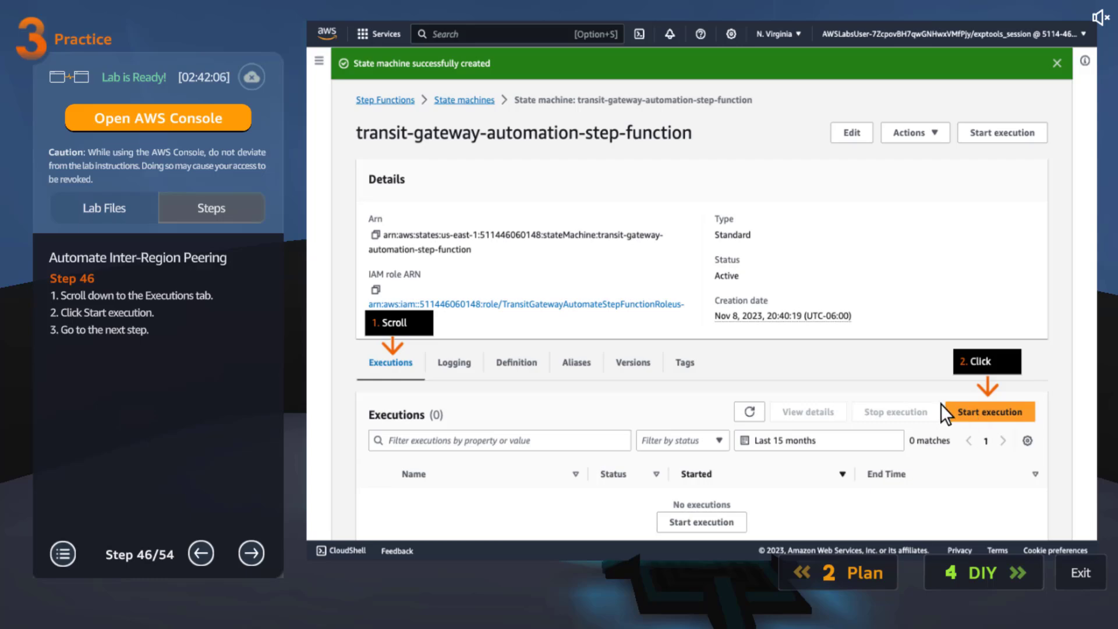
{"action": "left_click", "coordinate": [247, 549]}
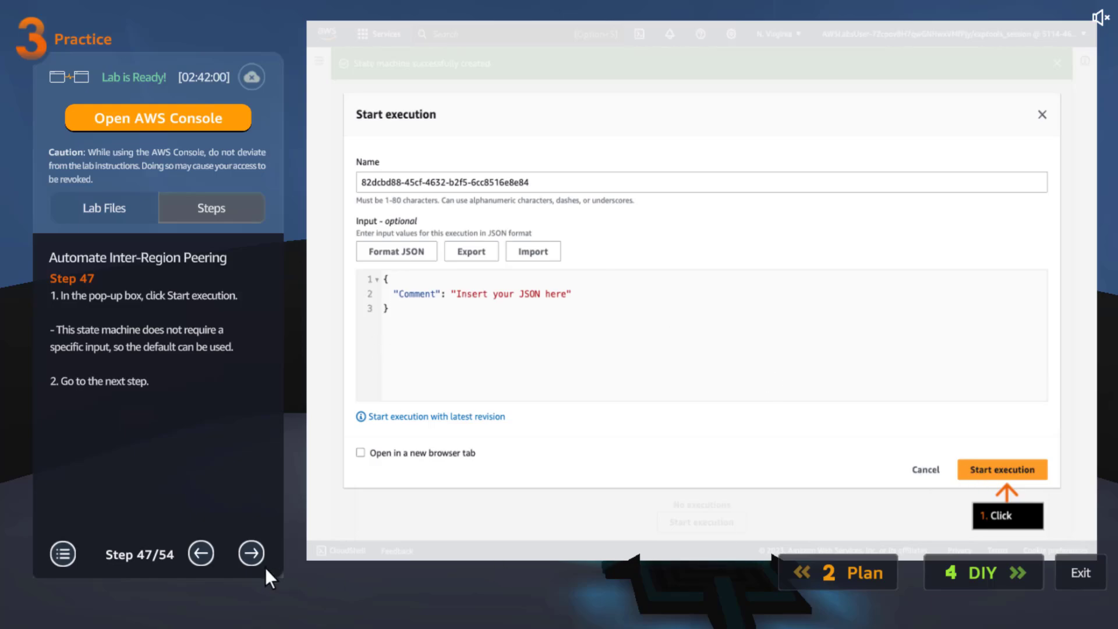
{"action": "left_click", "coordinate": [251, 553]}
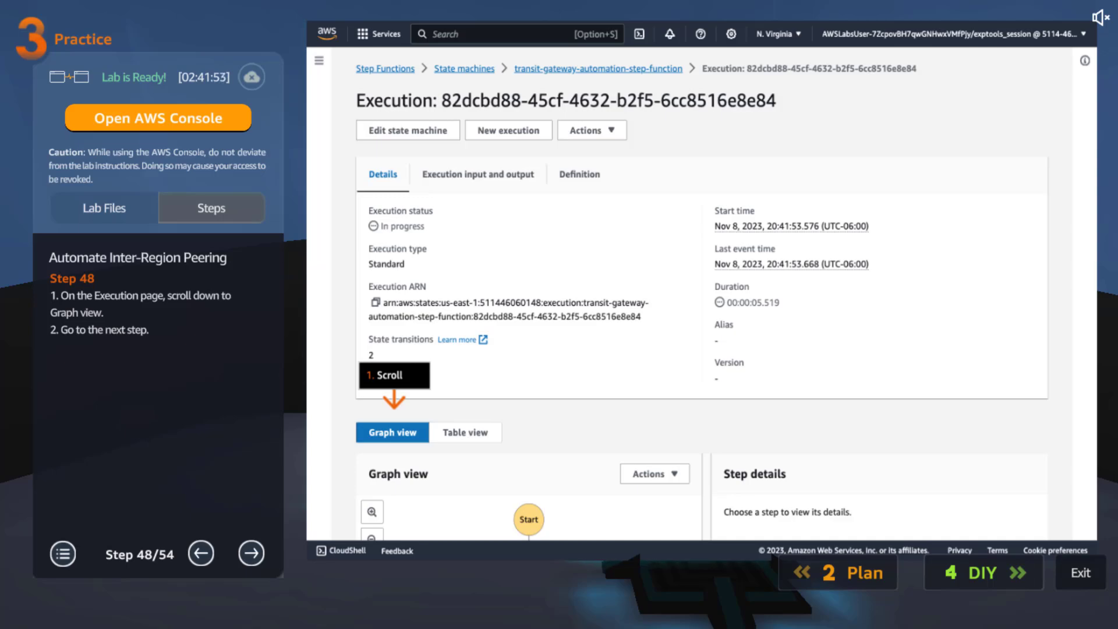
{"action": "left_click", "coordinate": [243, 564]}
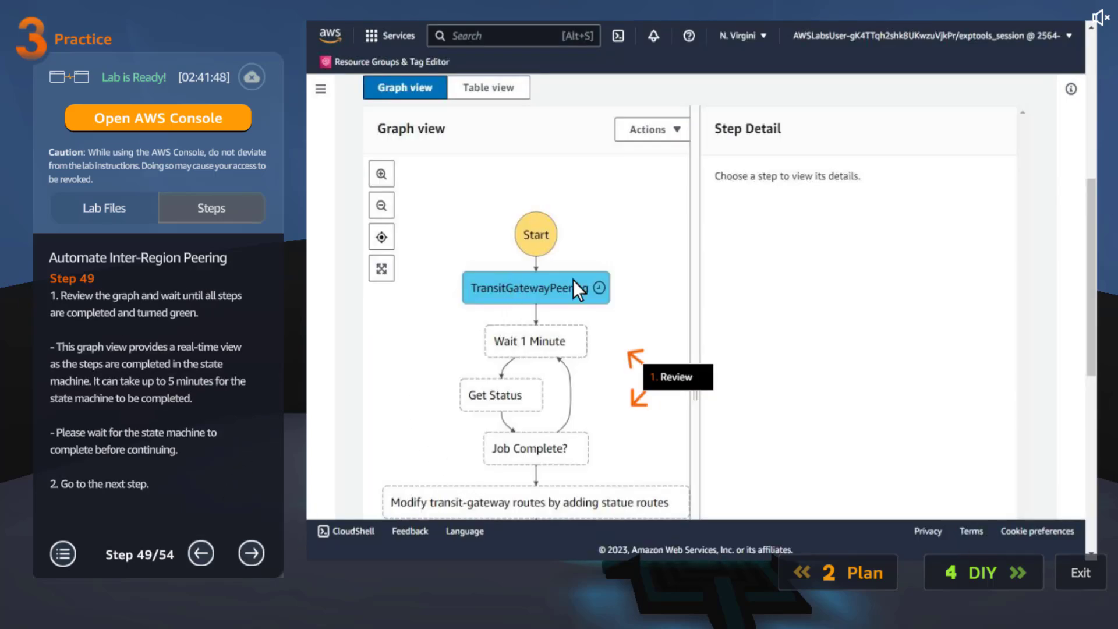
Read practice steps 50 to 54 on reviewing the transit gateway route tables in both Regions, through to the end of the Practice section
{"action": "left_click", "coordinate": [250, 552]}
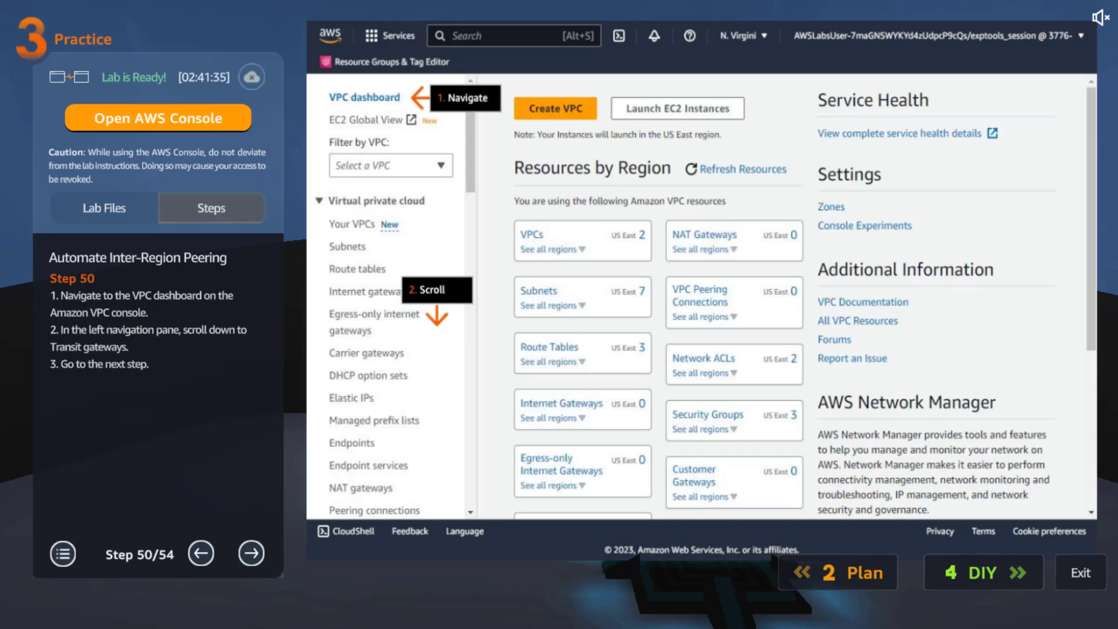
{"action": "left_click", "coordinate": [251, 554]}
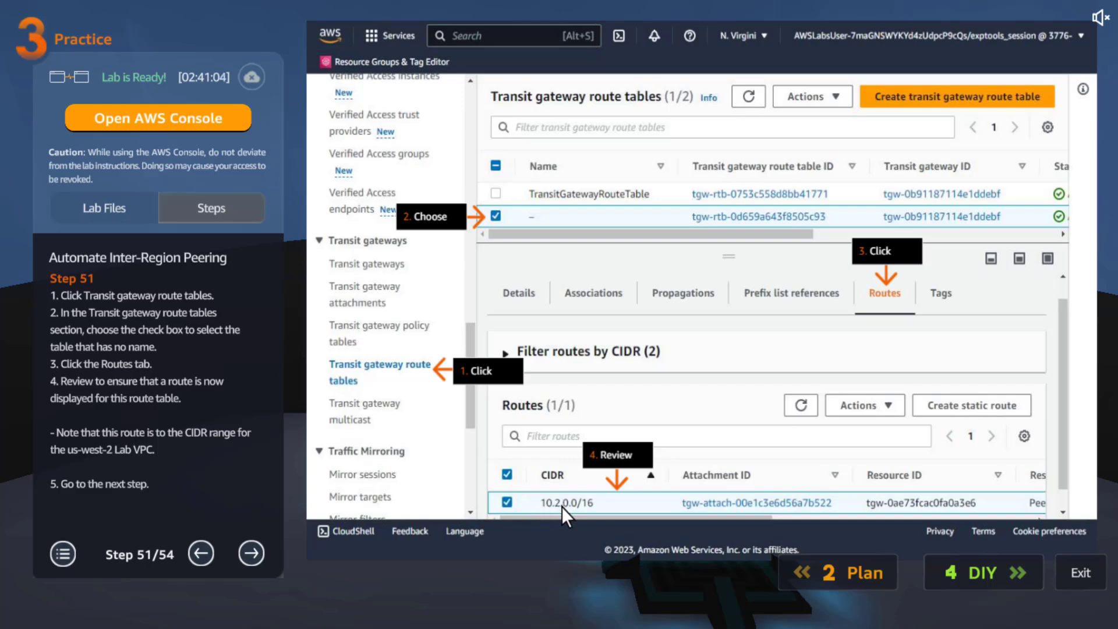
{"action": "left_click", "coordinate": [249, 557]}
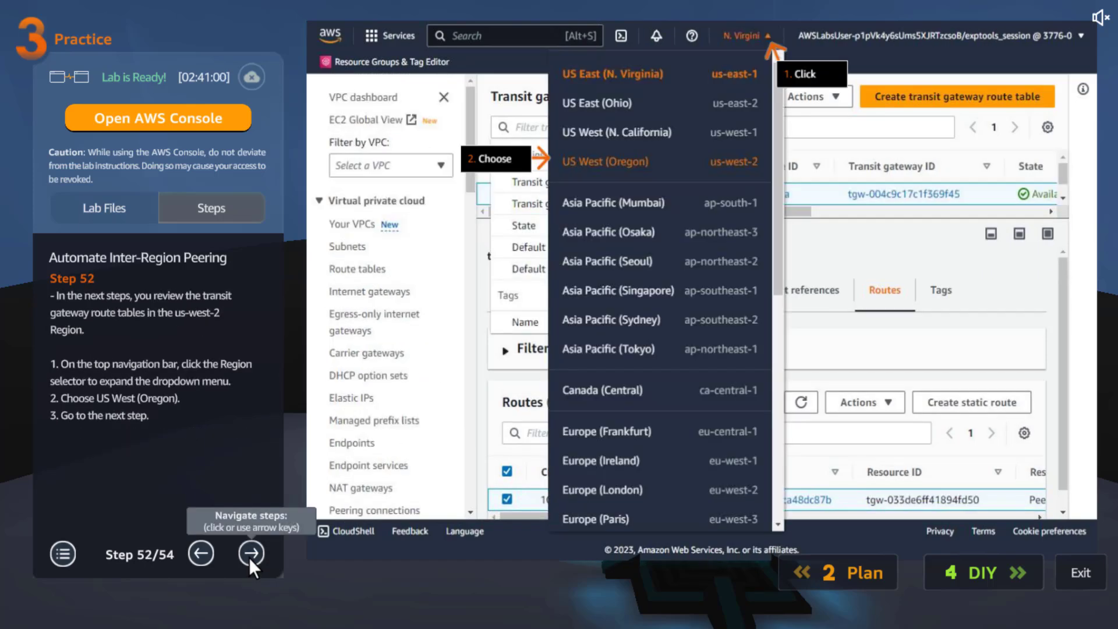
{"action": "left_click", "coordinate": [249, 557]}
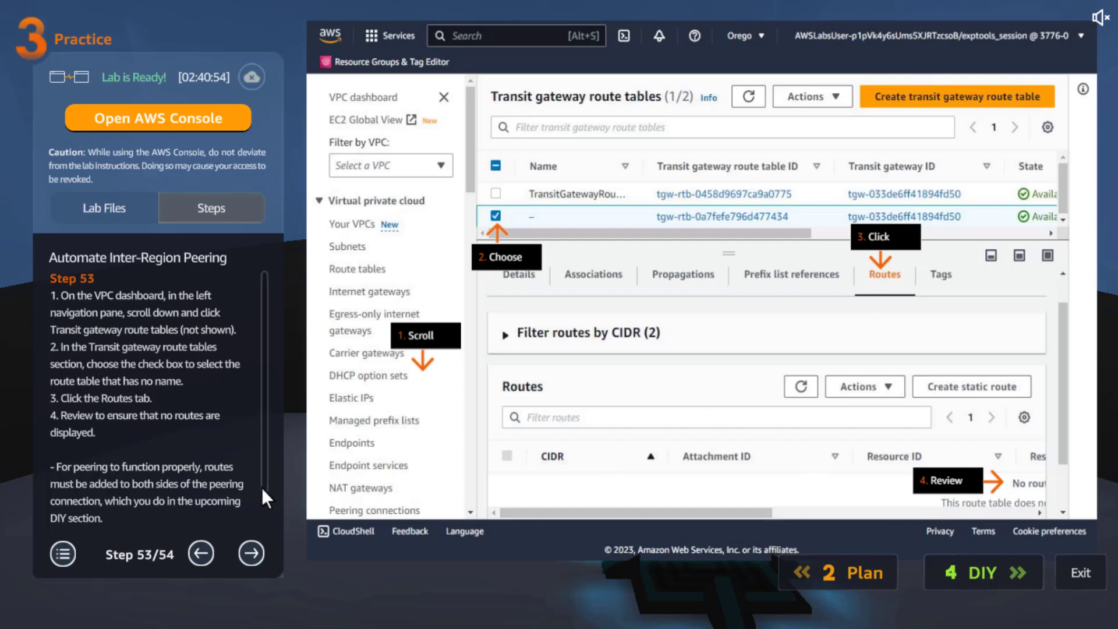
{"action": "scroll", "coordinate": [250, 495], "scroll_direction": "down", "scroll_amount": 1}
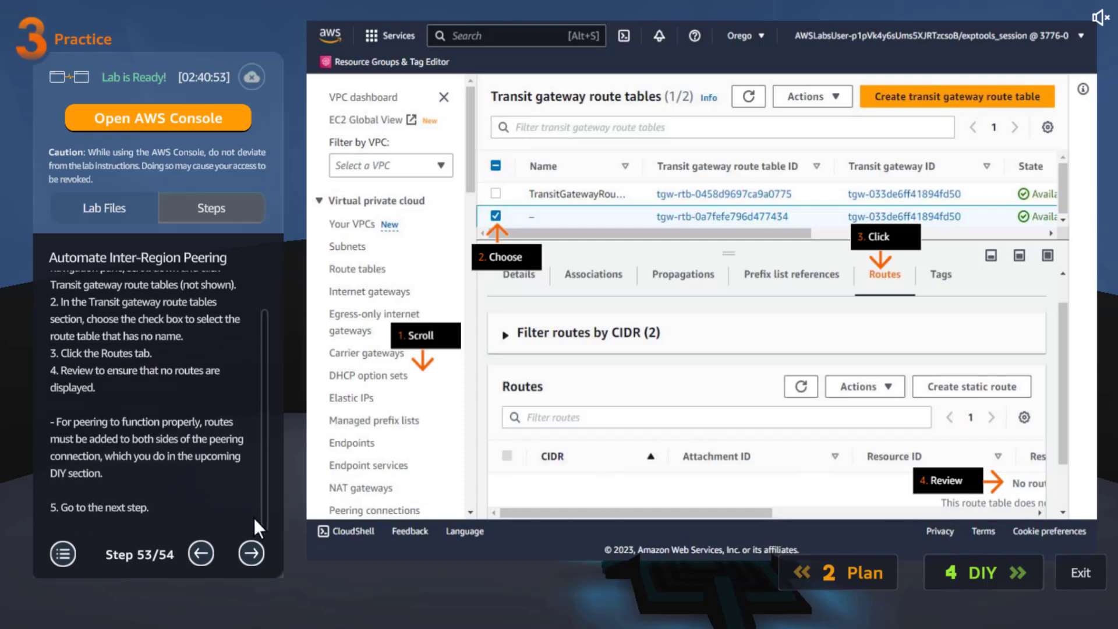
{"action": "left_click", "coordinate": [247, 555]}
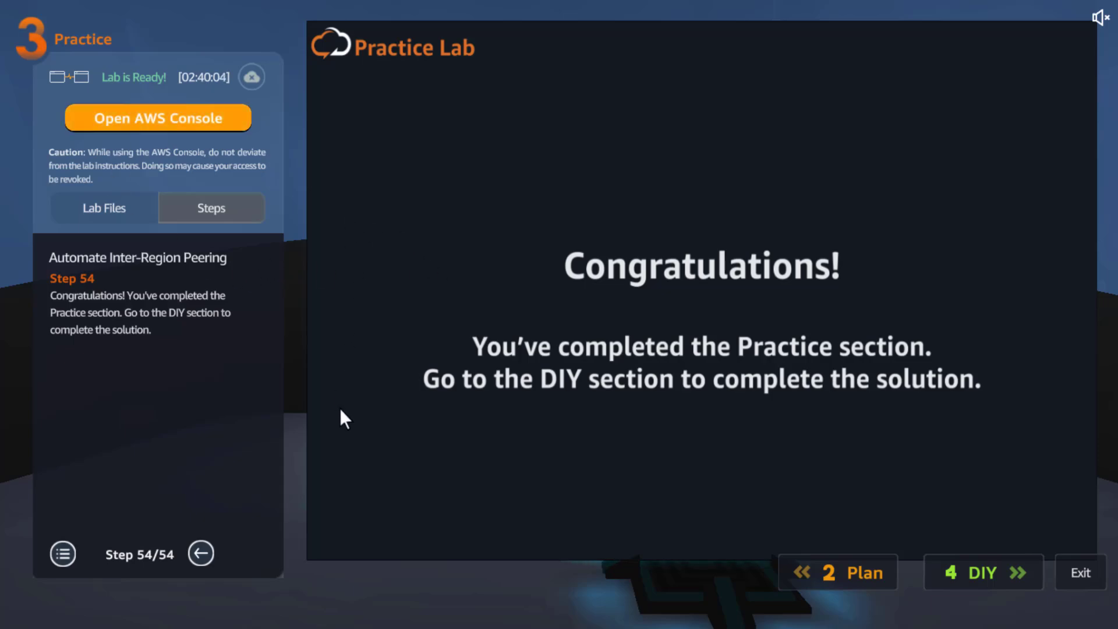
Open the AWS console from the lab and switch the Region to US West (Oregon)
{"action": "left_click", "coordinate": [230, 121]}
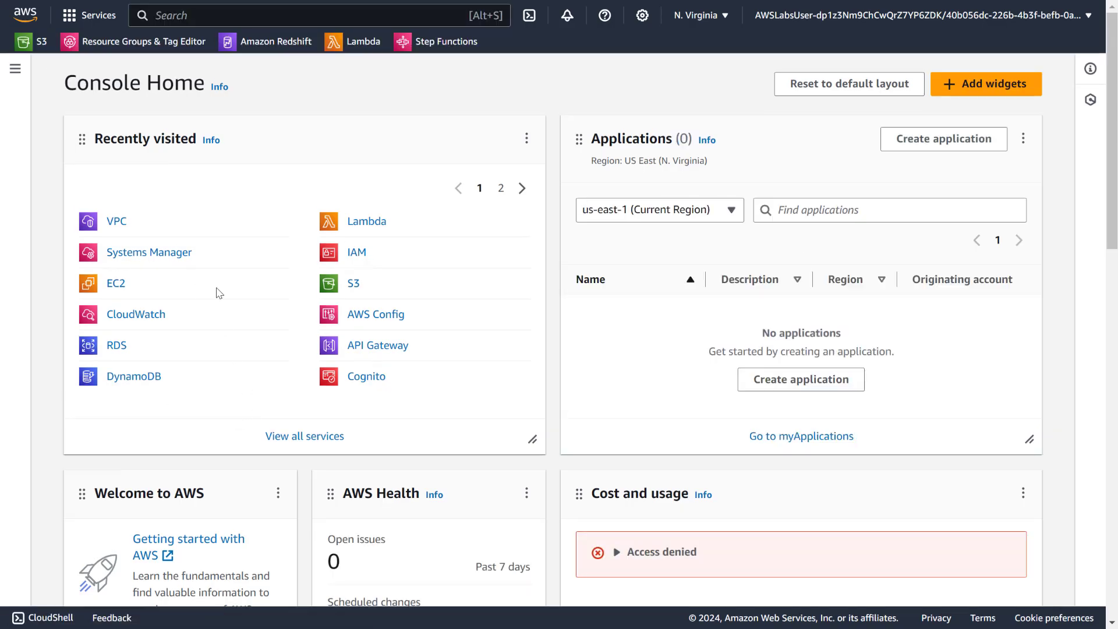
{"action": "left_click", "coordinate": [699, 15]}
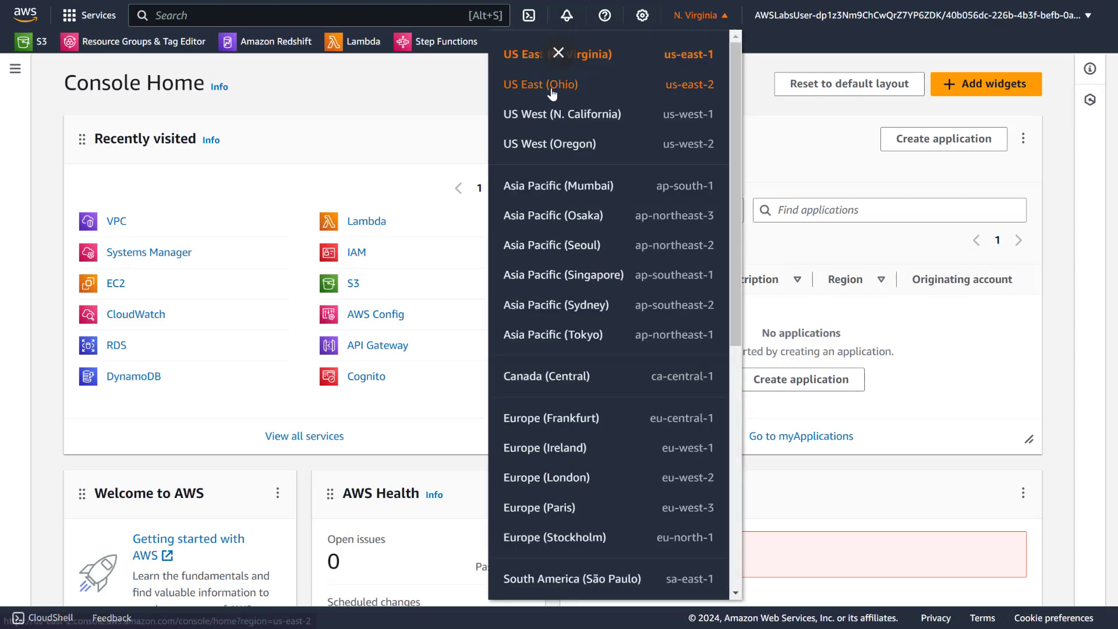
{"action": "left_click", "coordinate": [561, 148]}
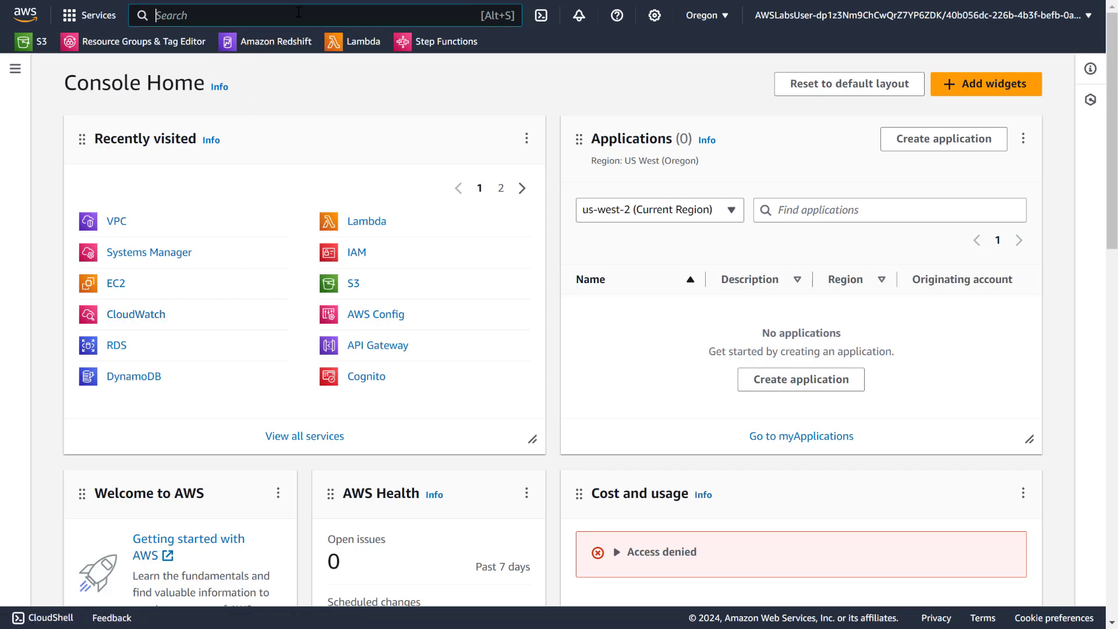
Find the CloudFormation service and check the status of the stacks in the Oregon Region
{"action": "type", "text": "CLOUDF"}
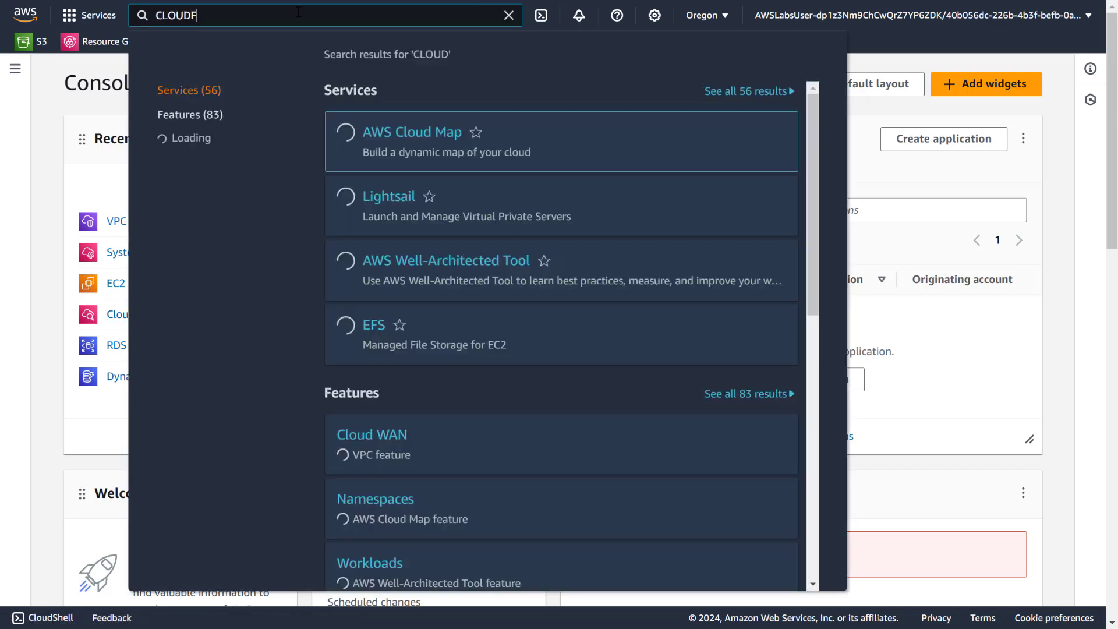
{"action": "type", "text": "OR"}
{"action": "left_click", "coordinate": [391, 133]}
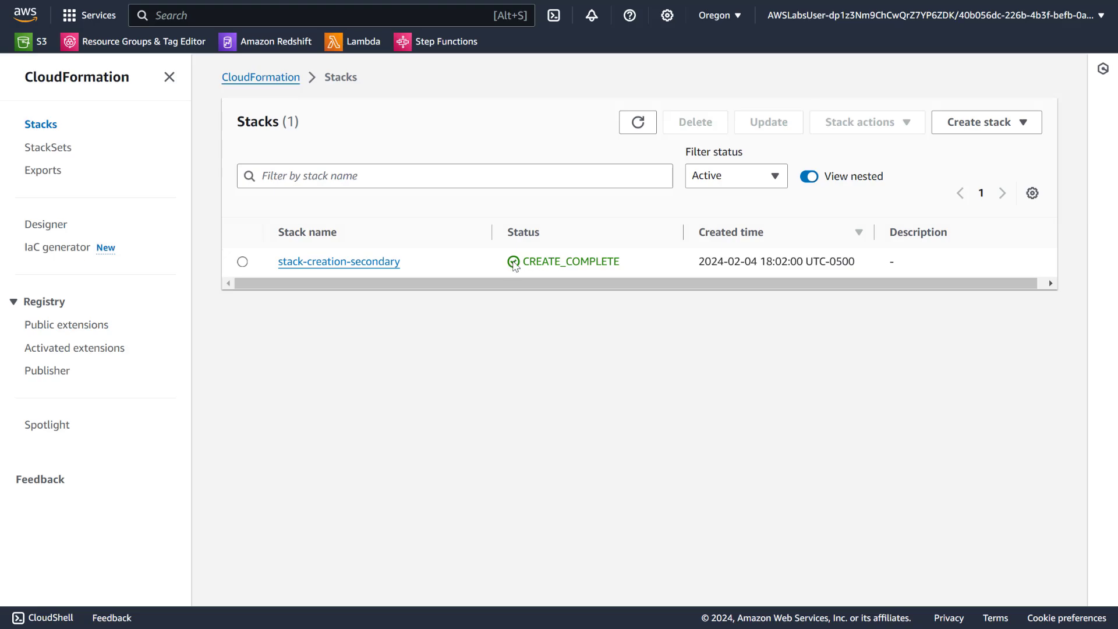
Open the VPC service's list of VPCs in Oregon, view the details of LabVPC_B and clear its selection
{"action": "type", "text": "VPC"}
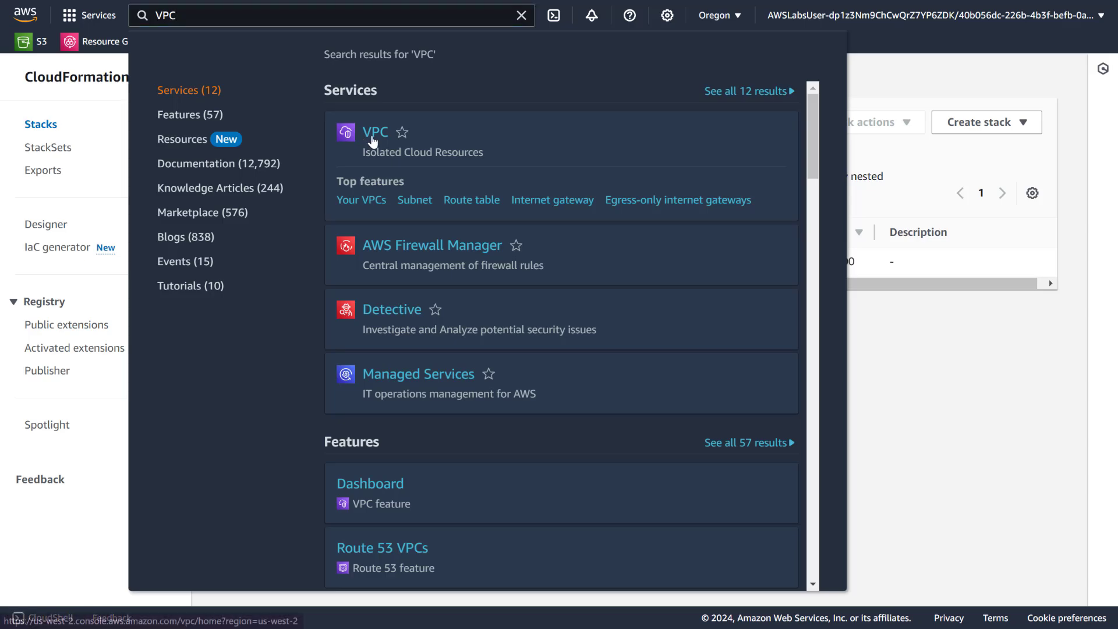
{"action": "left_click", "coordinate": [373, 142]}
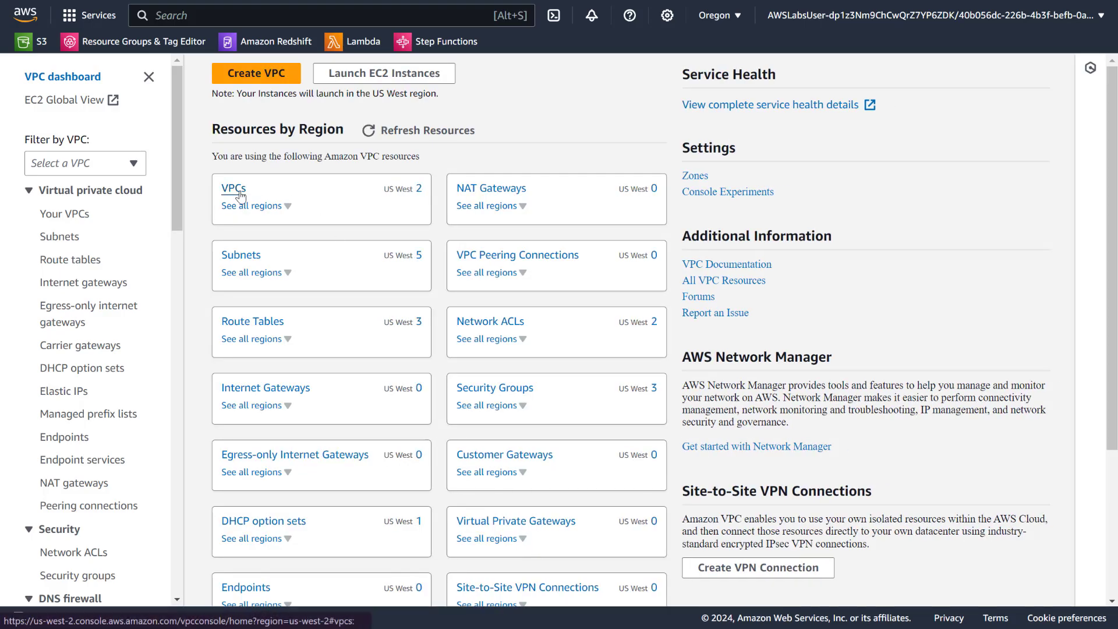
{"action": "left_click", "coordinate": [241, 190]}
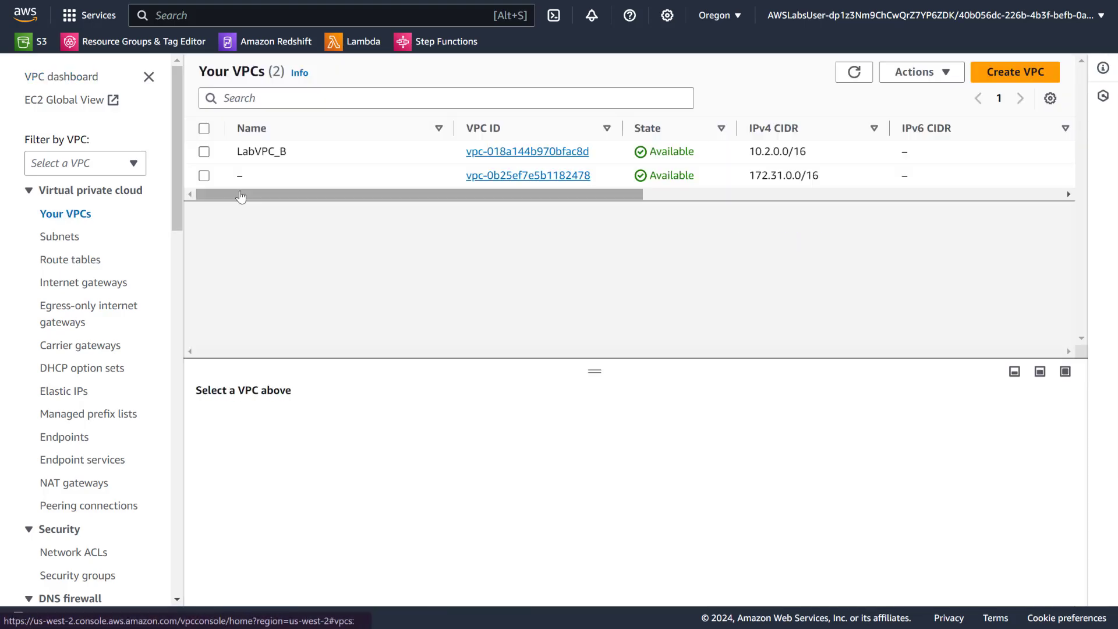
{"action": "left_click", "coordinate": [205, 152]}
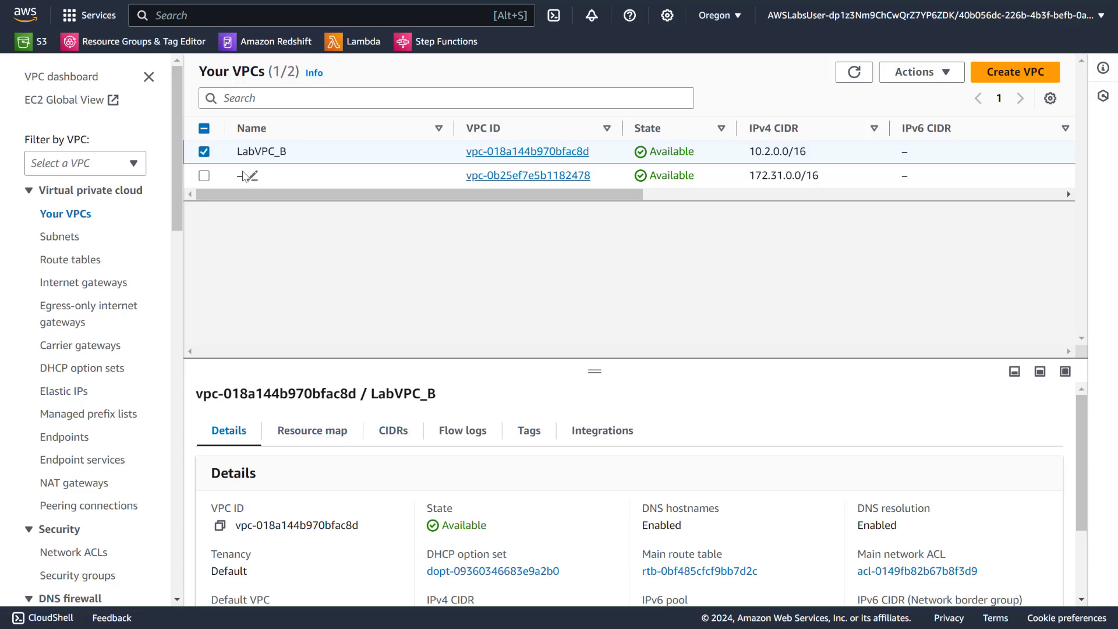
{"action": "left_click", "coordinate": [204, 152]}
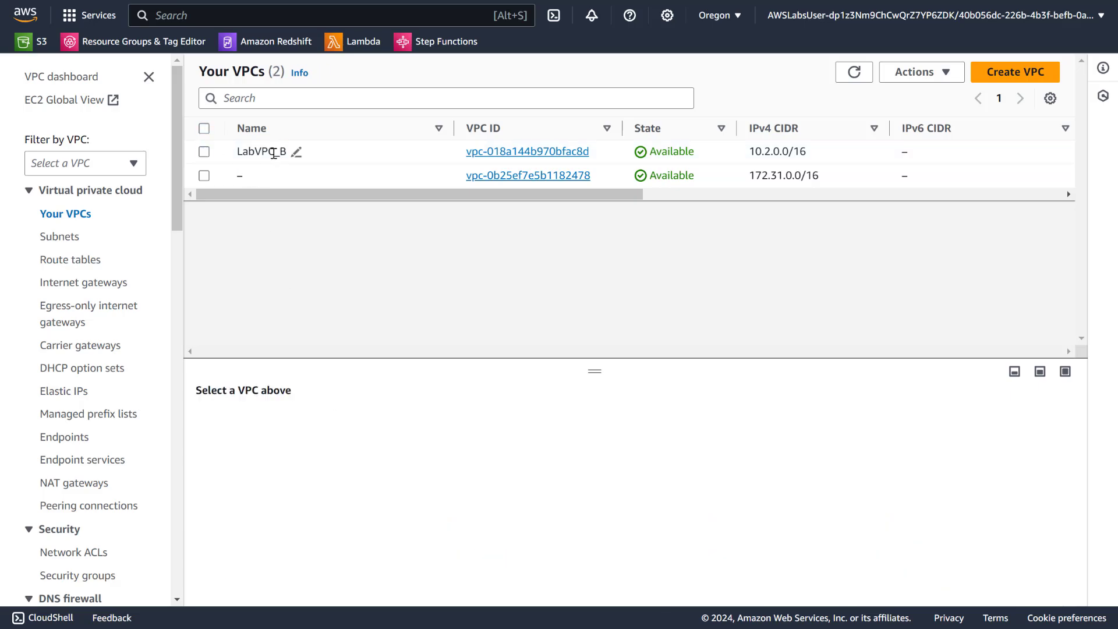
View the details of LabVPC_B in the VPC list and examine its IPv4 CIDR
{"action": "left_click", "coordinate": [204, 152]}
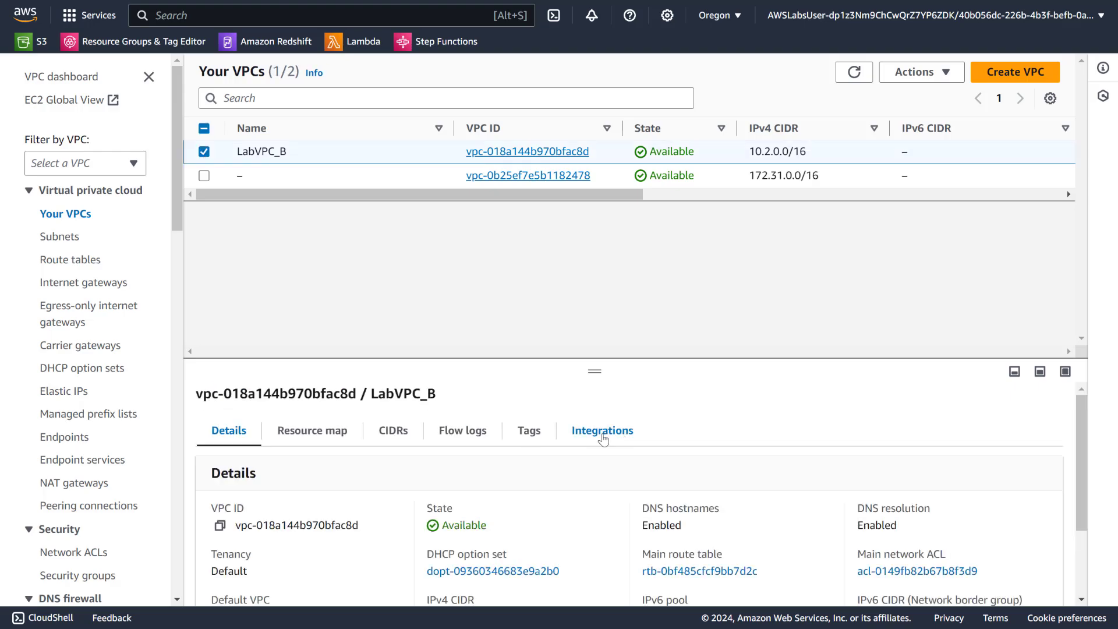
{"action": "scroll", "coordinate": [495, 452], "scroll_direction": "down", "scroll_amount": 2}
{"action": "left_click_drag", "start_coordinate": [428, 519], "coordinate": [502, 516]}
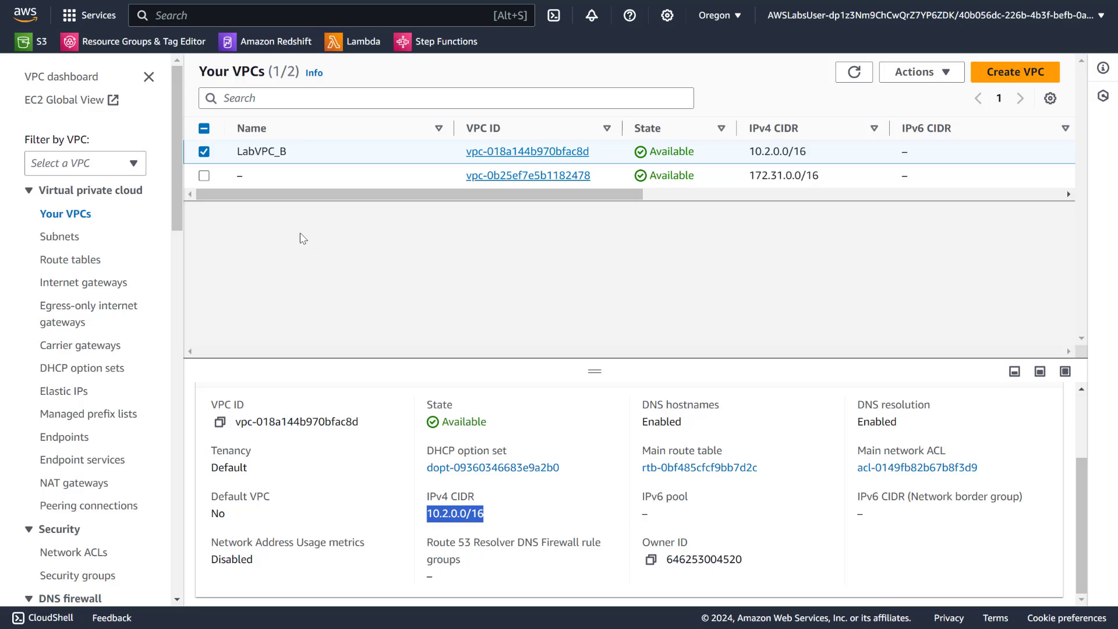
Open the Region's transit gateways list and examine the details of Lab-TGW-B
{"action": "scroll", "coordinate": [64, 411], "scroll_direction": "down", "scroll_amount": 10}
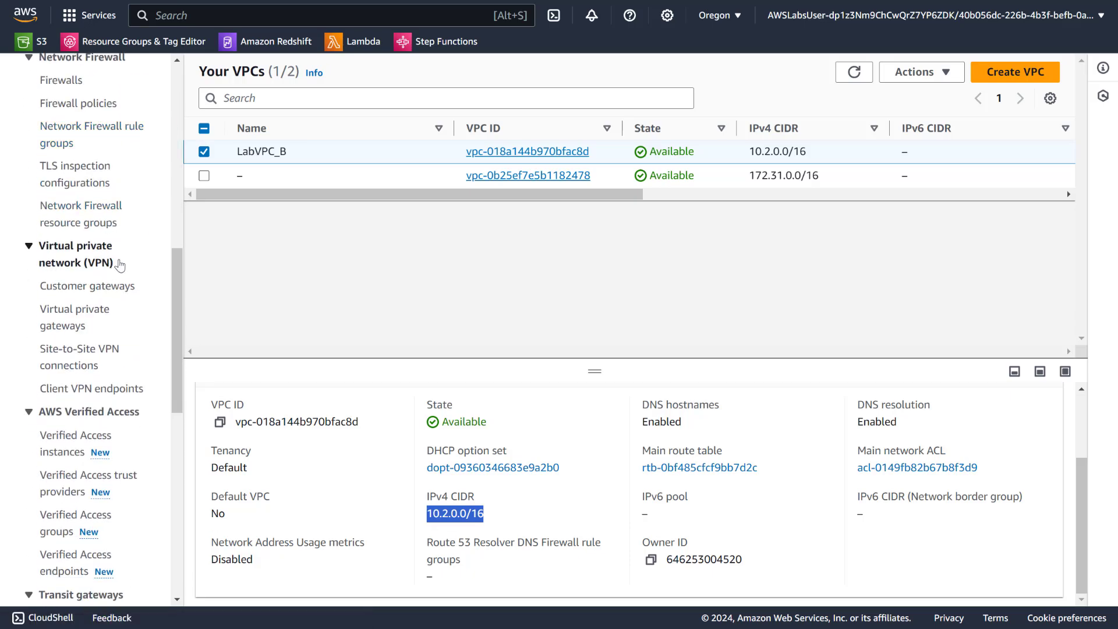
{"action": "scroll", "coordinate": [119, 265], "scroll_direction": "down", "scroll_amount": 5}
{"action": "left_click", "coordinate": [109, 312]}
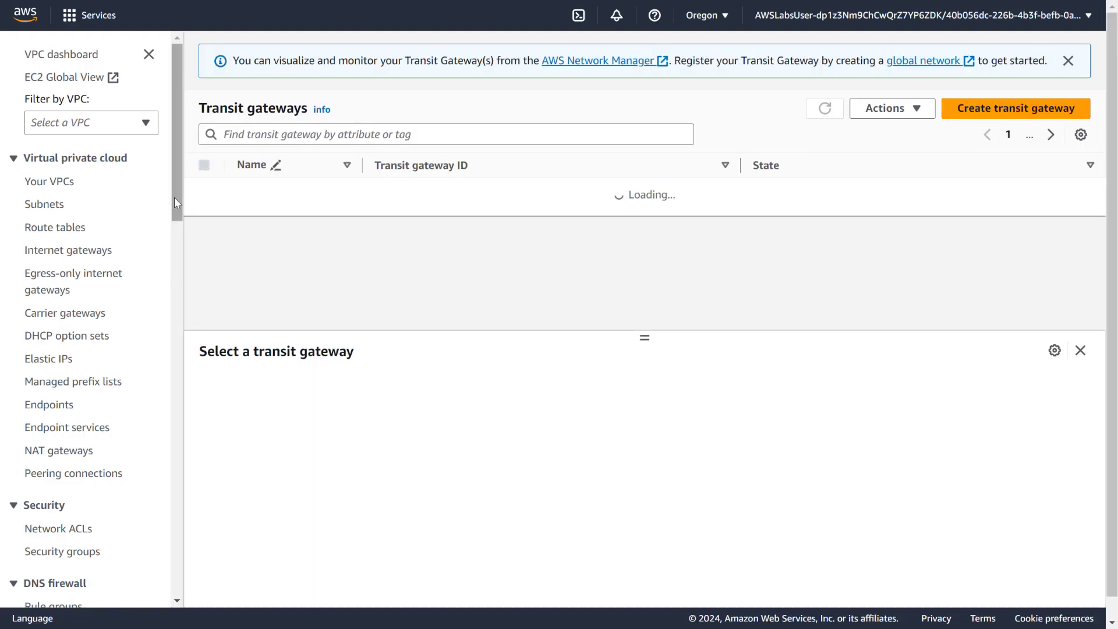
{"action": "left_click_drag", "start_coordinate": [173, 198], "coordinate": [184, 519]}
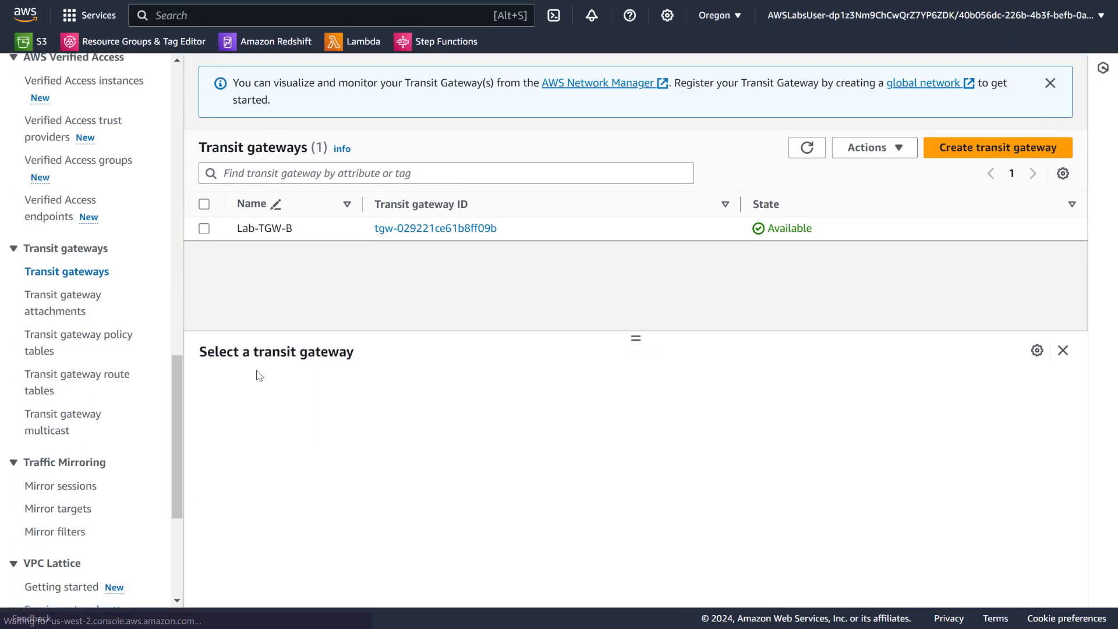
{"action": "left_click", "coordinate": [204, 228]}
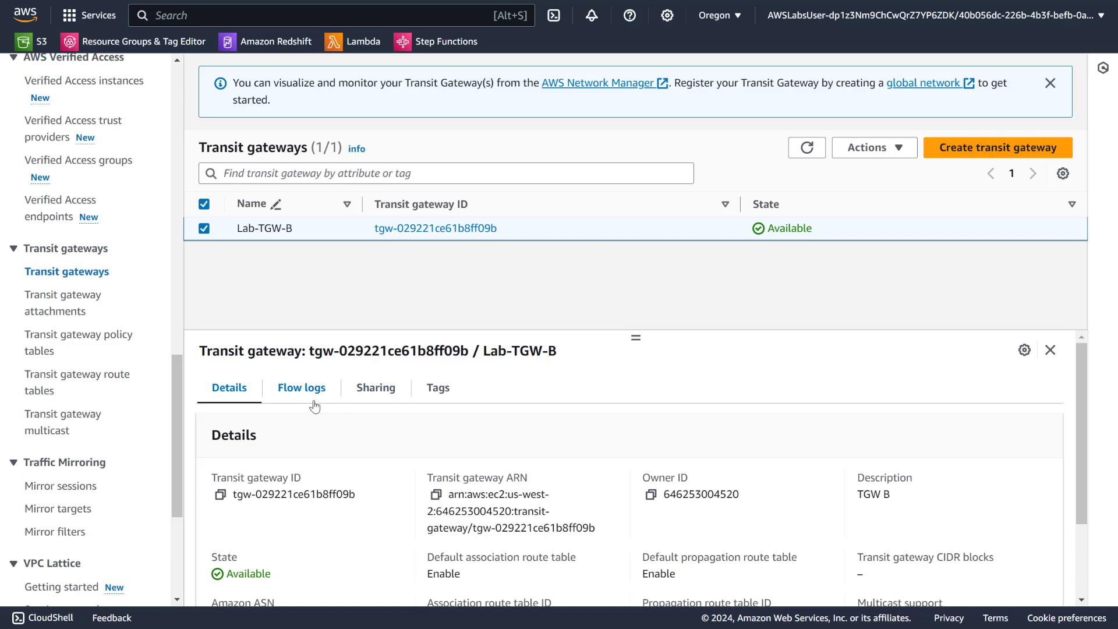
{"action": "scroll", "coordinate": [325, 412], "scroll_direction": "down", "scroll_amount": 3}
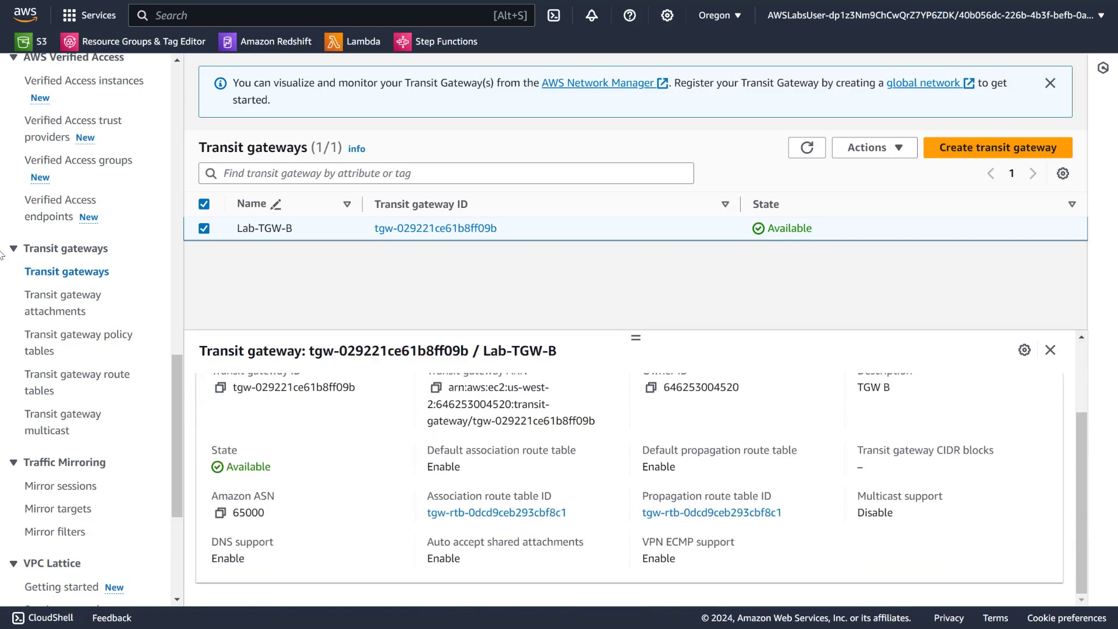
Open the transit gateway route tables and examine the associations and routes of TransitGatewayRouteTable
{"action": "left_click", "coordinate": [77, 381]}
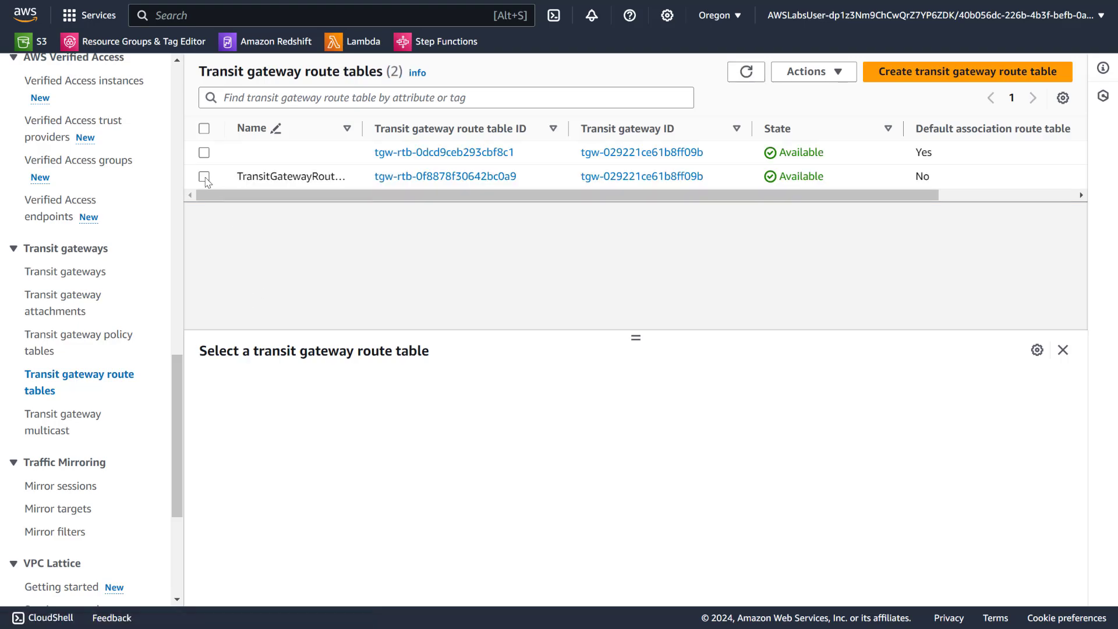
{"action": "left_click", "coordinate": [204, 177]}
{"action": "left_click", "coordinate": [365, 394]}
{"action": "left_click", "coordinate": [317, 389]}
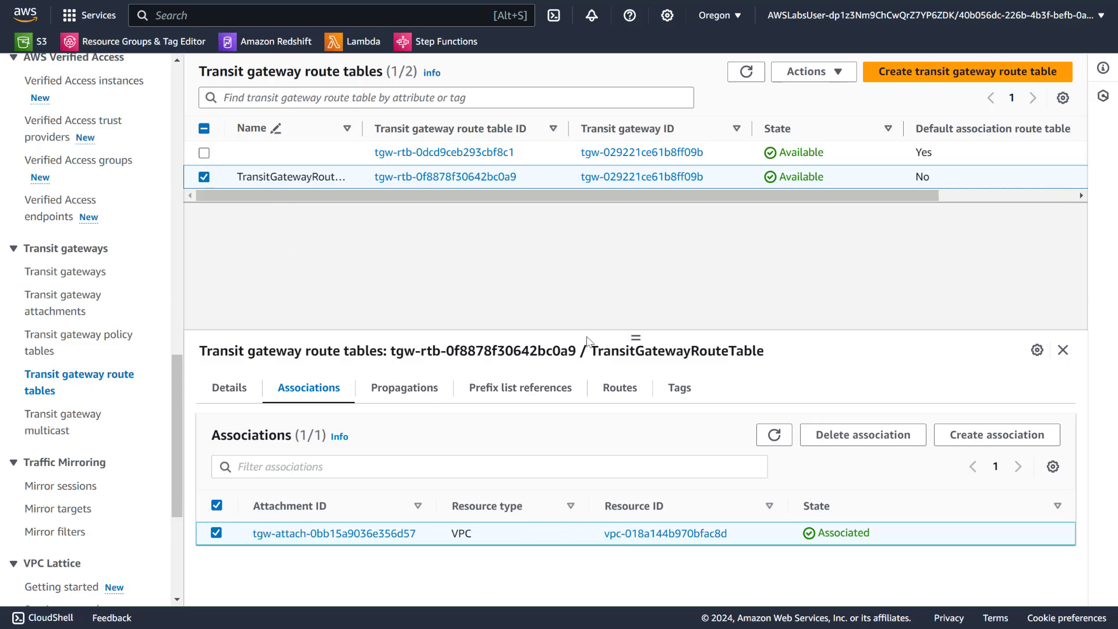
{"action": "left_click", "coordinate": [620, 401]}
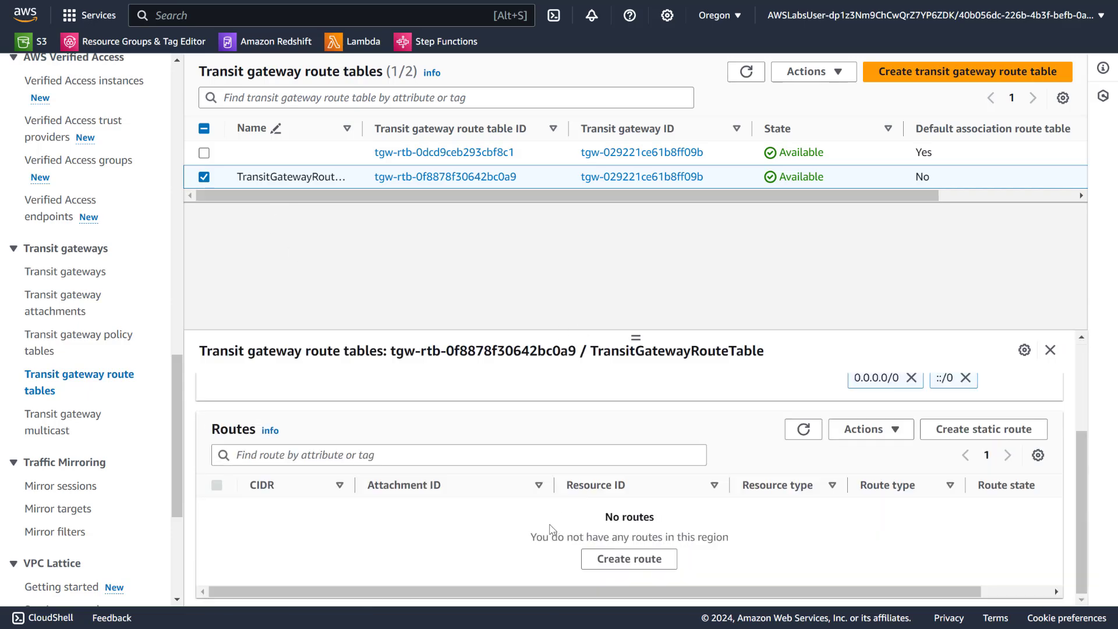
Examine the routes and associations of the unnamed default transit gateway route table, and reselect TransitGatewayRouteTable
{"action": "left_click", "coordinate": [204, 177]}
{"action": "left_click", "coordinate": [204, 152]}
{"action": "left_click", "coordinate": [623, 393]}
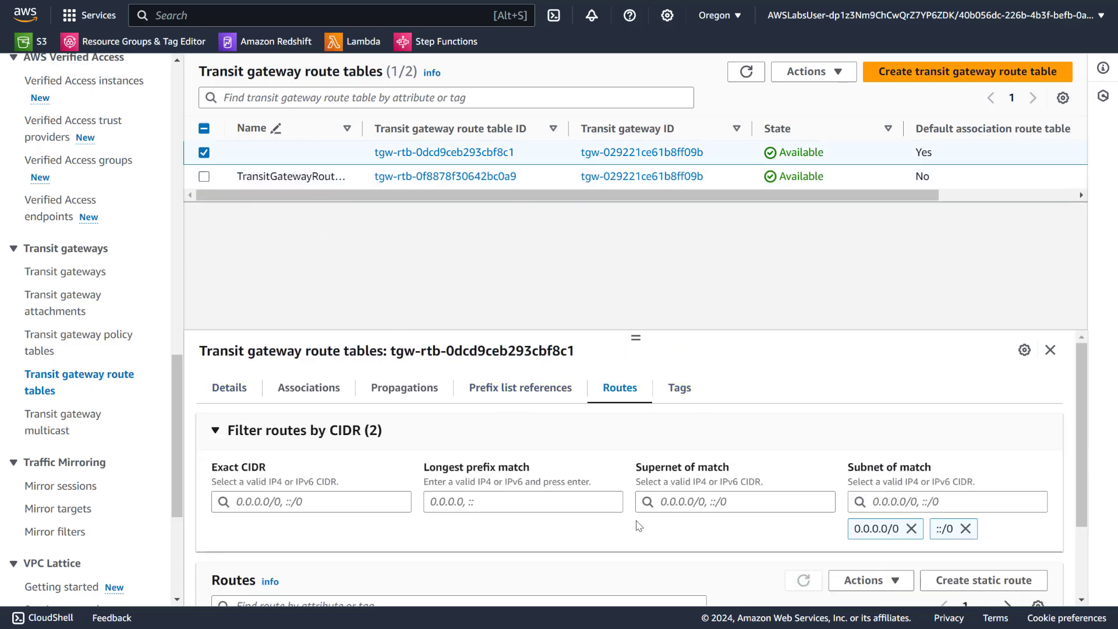
{"action": "scroll", "coordinate": [637, 531], "scroll_direction": "down", "scroll_amount": 2}
{"action": "scroll", "coordinate": [457, 482], "scroll_direction": "up", "scroll_amount": 3}
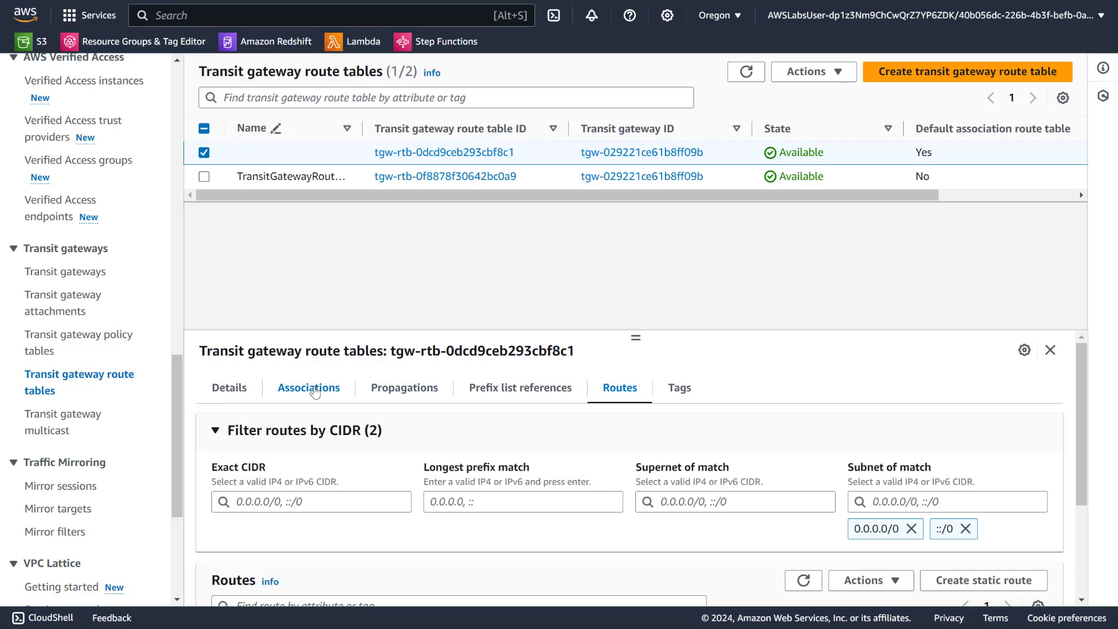
{"action": "left_click", "coordinate": [314, 389]}
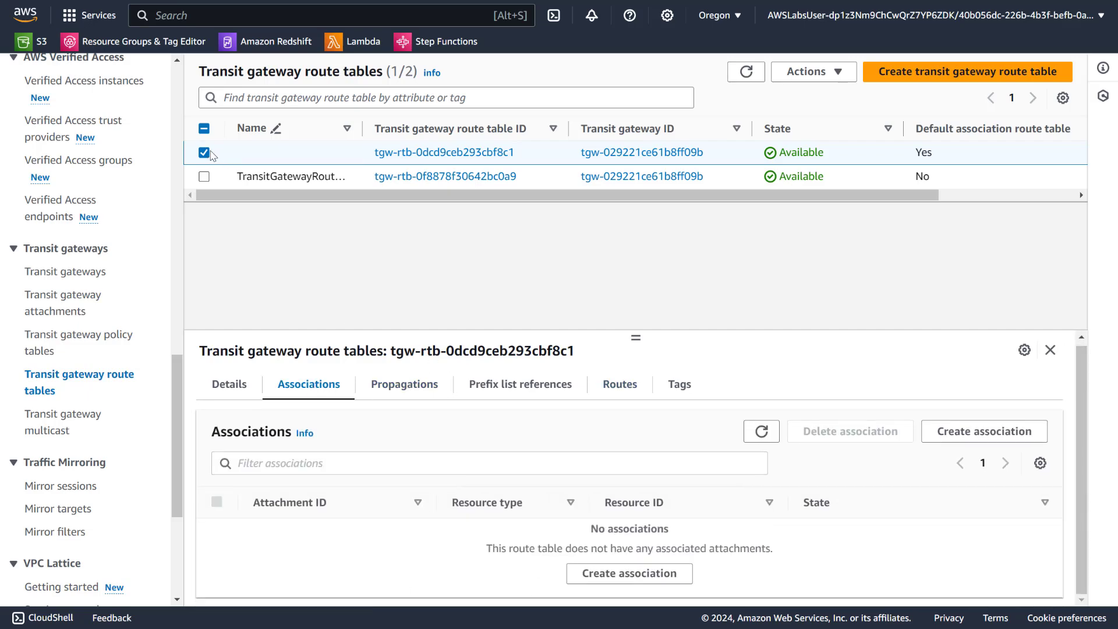
{"action": "left_click", "coordinate": [204, 153]}
{"action": "left_click", "coordinate": [204, 176]}
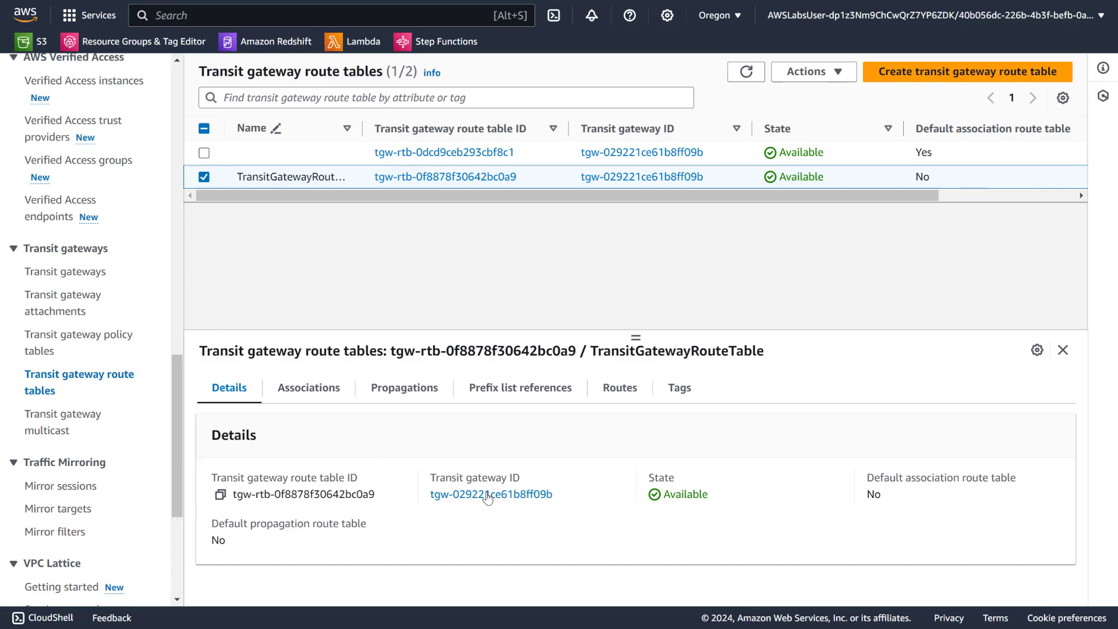
Open the transit gateway attachments and examine the details of VPC-B-TGW-Attachment, including its VPC resource ID
{"action": "left_click", "coordinate": [94, 304]}
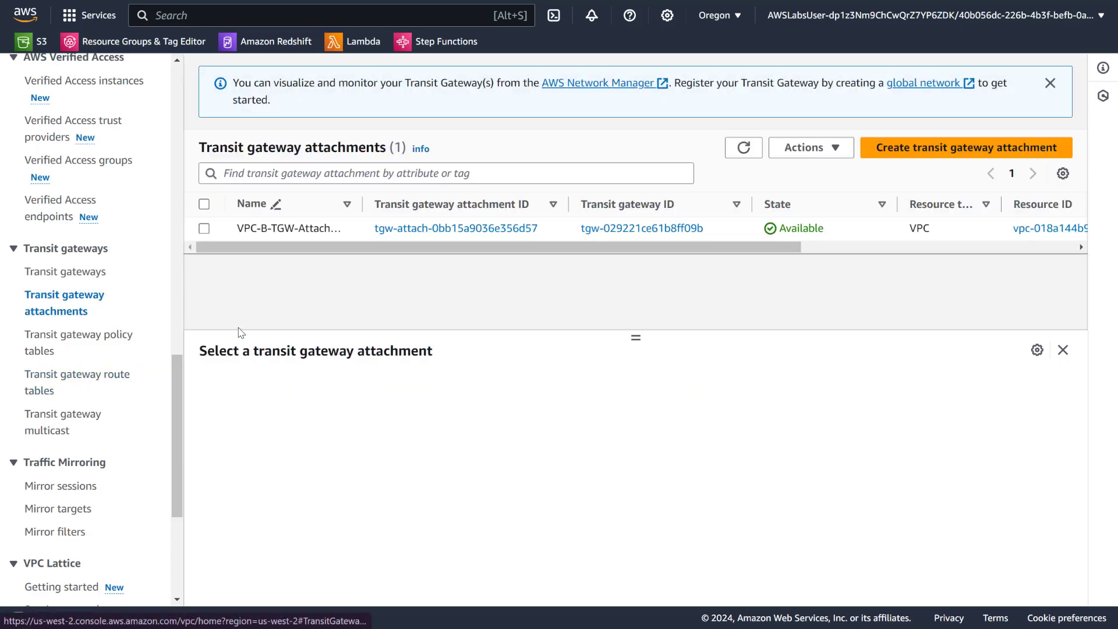
{"action": "left_click", "coordinate": [204, 229]}
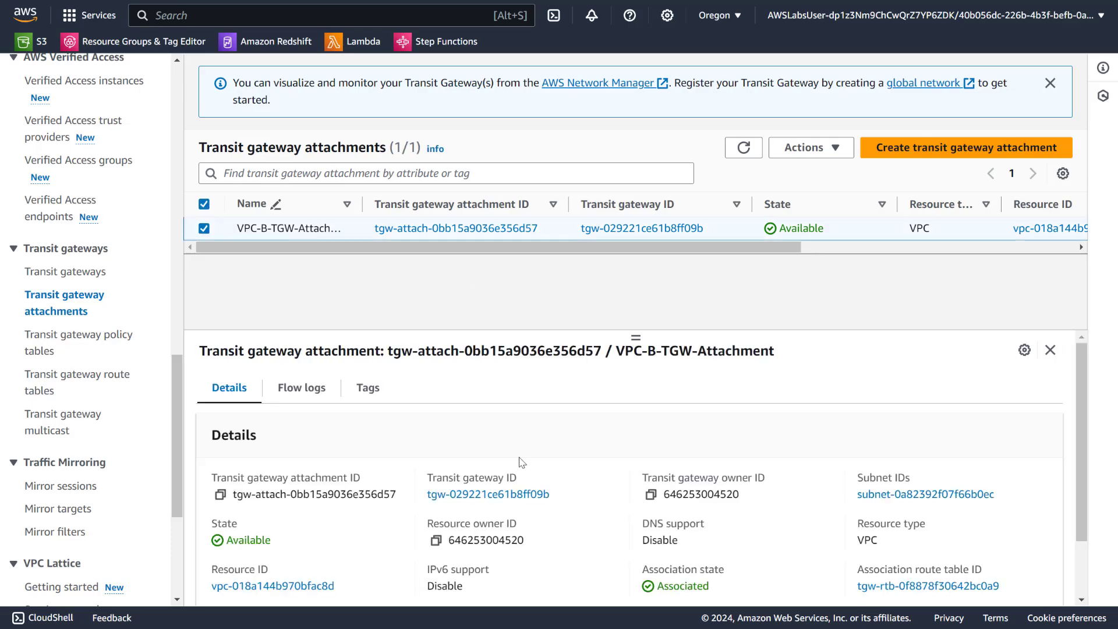
{"action": "scroll", "coordinate": [521, 462], "scroll_direction": "down", "scroll_amount": 2}
{"action": "left_click_drag", "start_coordinate": [349, 513], "coordinate": [195, 509]}
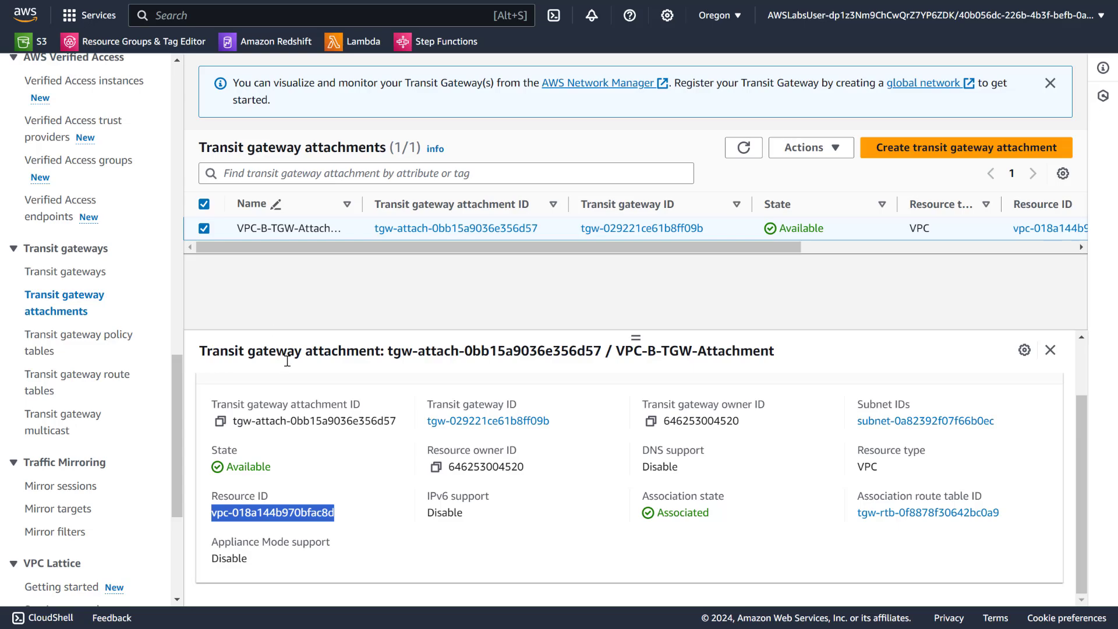
{"action": "scroll", "coordinate": [293, 375], "scroll_direction": "up", "scroll_amount": 2}
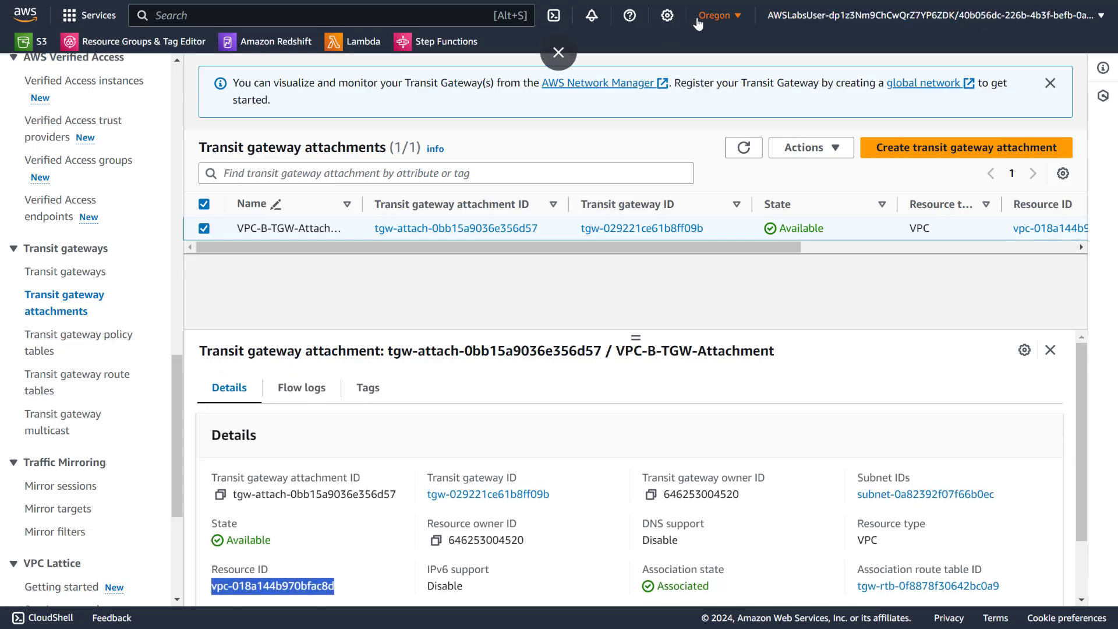
Switch the Region to N. Virginia and open the S3 service in a new browser tab
{"action": "left_click", "coordinate": [717, 15]}
{"action": "left_click", "coordinate": [576, 64]}
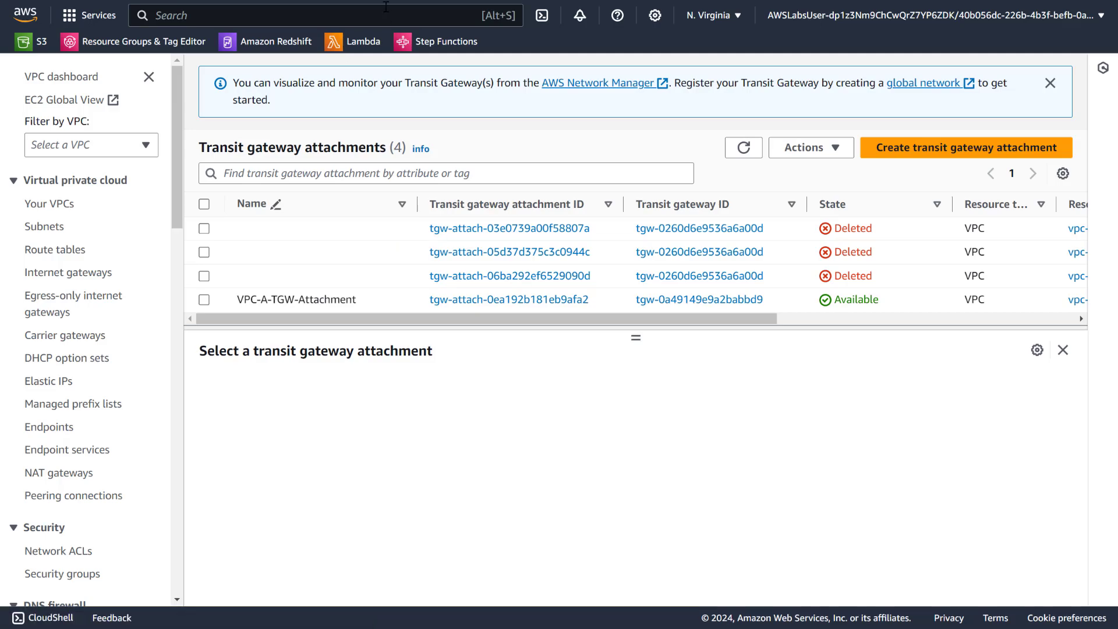
{"action": "right_click", "coordinate": [23, 41]}
{"action": "left_click", "coordinate": [61, 56]}
{"action": "key", "text": "ctrl+Tab"}
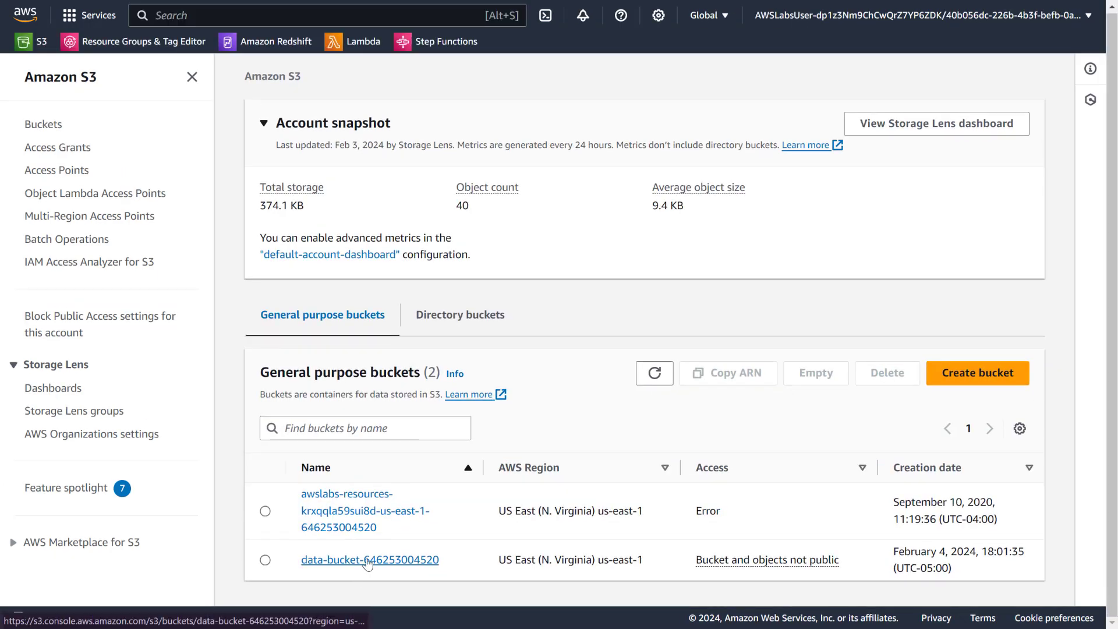
Open the data-bucket bucket and widen the Name column to read the full object names
{"action": "left_click", "coordinate": [368, 563]}
{"action": "scroll", "coordinate": [445, 348], "scroll_direction": "down", "scroll_amount": 2}
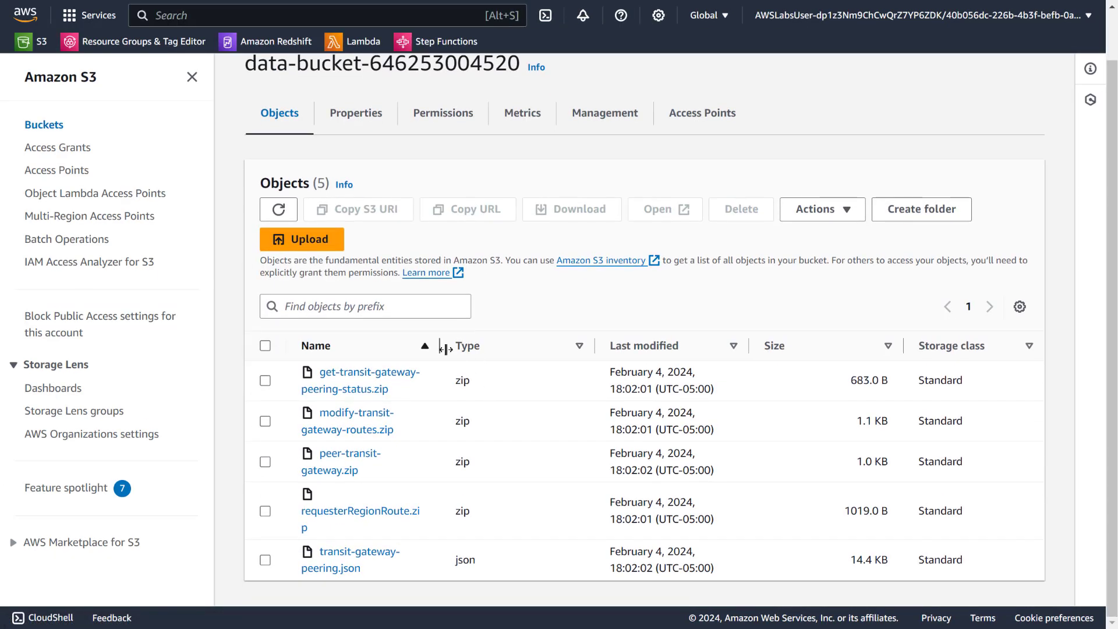
{"action": "left_click_drag", "start_coordinate": [446, 348], "coordinate": [632, 351]}
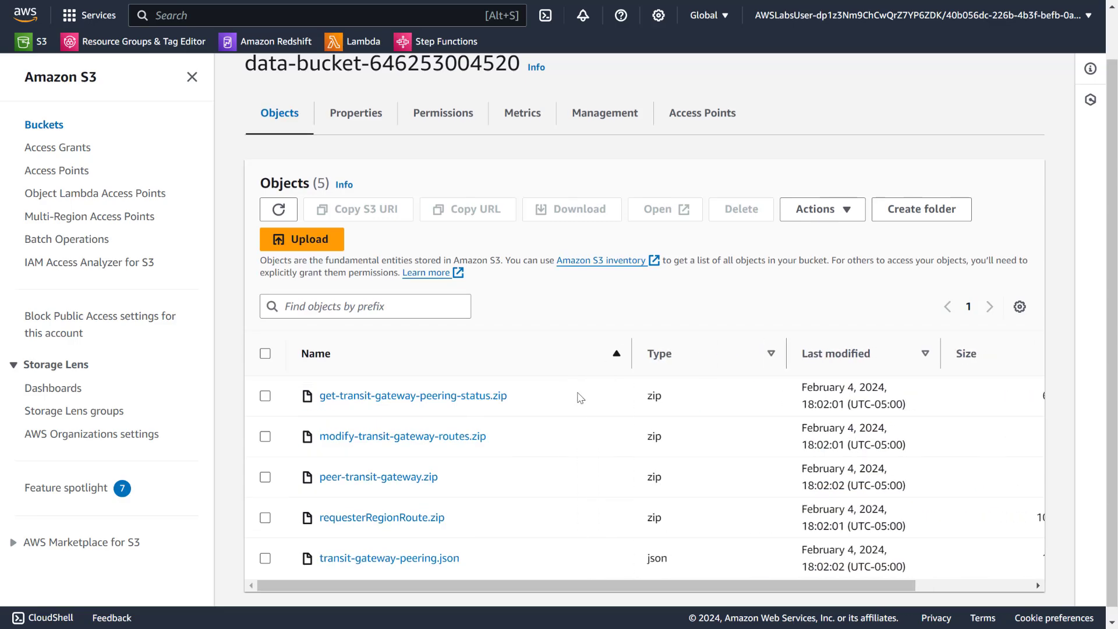
{"action": "scroll", "coordinate": [535, 424], "scroll_direction": "down", "scroll_amount": 1}
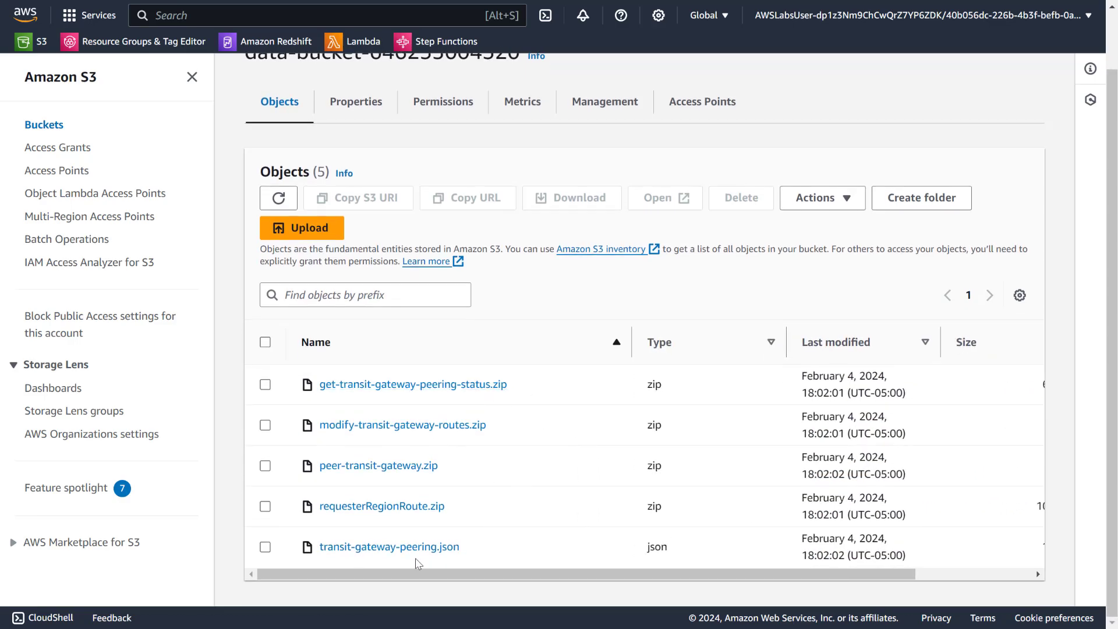
{"action": "left_click_drag", "start_coordinate": [412, 575], "coordinate": [443, 580]}
Download get-transit-gateway-peering-status.zip and modify-transit-gateway-routes.zip individually from the data bucket
{"action": "left_click", "coordinate": [265, 342]}
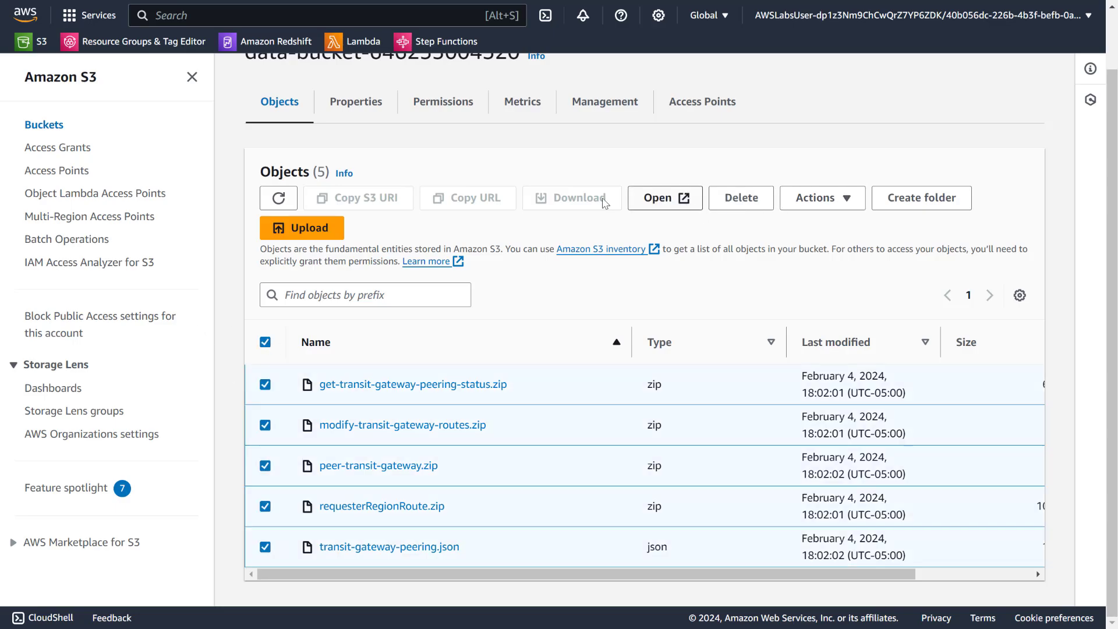
{"action": "left_click", "coordinate": [265, 342]}
{"action": "left_click", "coordinate": [265, 384]}
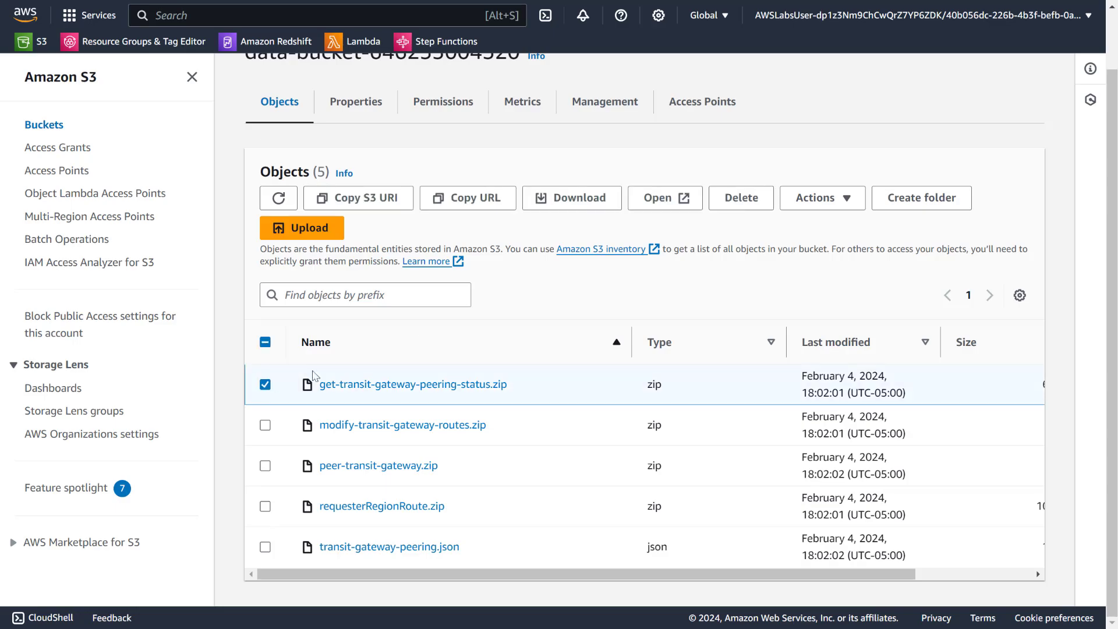
{"action": "left_click", "coordinate": [571, 198]}
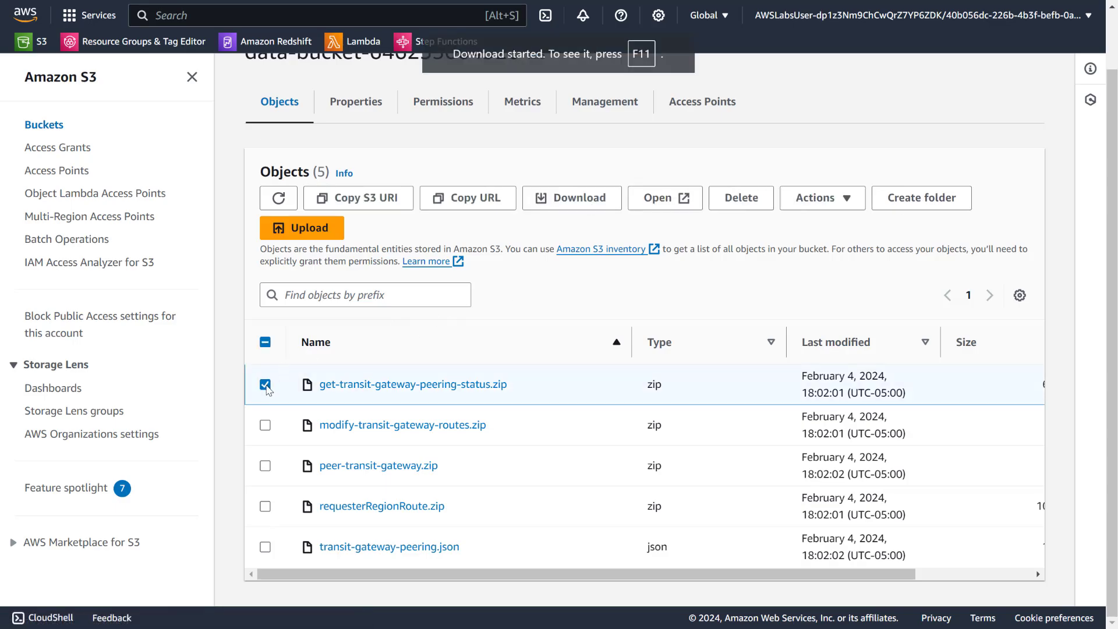
{"action": "left_click", "coordinate": [265, 385]}
{"action": "left_click", "coordinate": [265, 425]}
{"action": "left_click", "coordinate": [572, 198]}
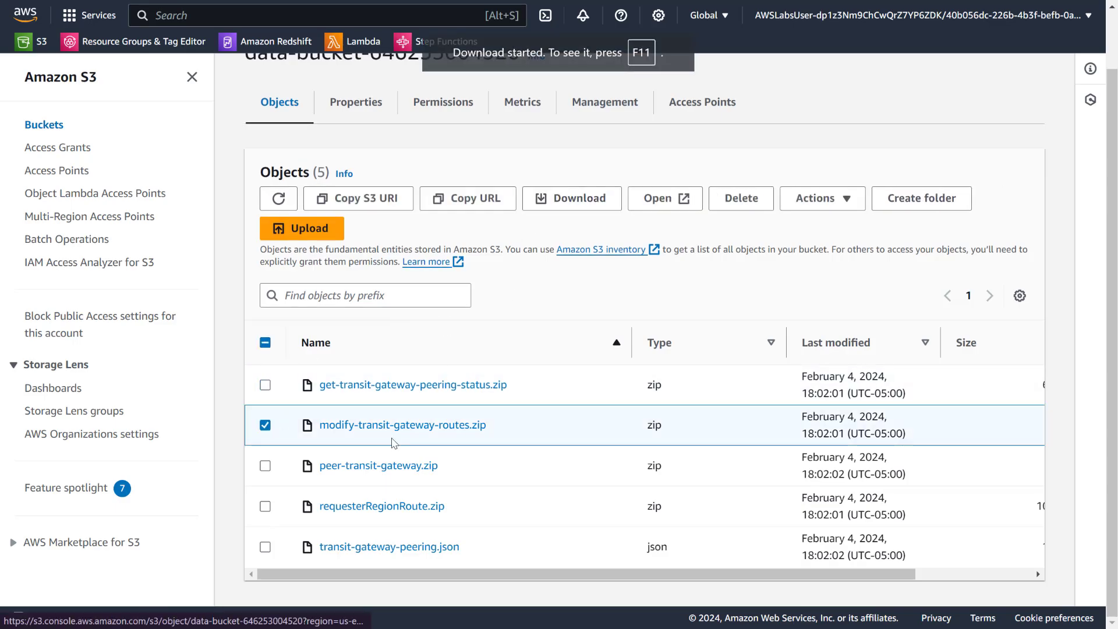
Download peer-transit-gateway.zip and requesterRegionRoute.zip individually from the data bucket
{"action": "left_click", "coordinate": [265, 425]}
{"action": "left_click", "coordinate": [265, 466]}
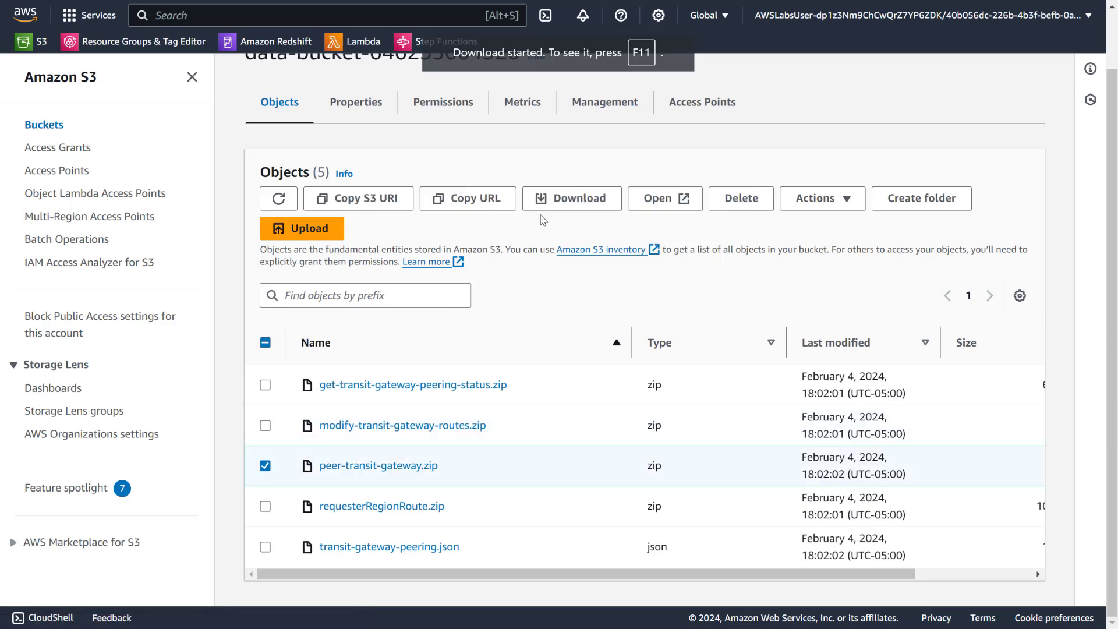
{"action": "left_click", "coordinate": [265, 466]}
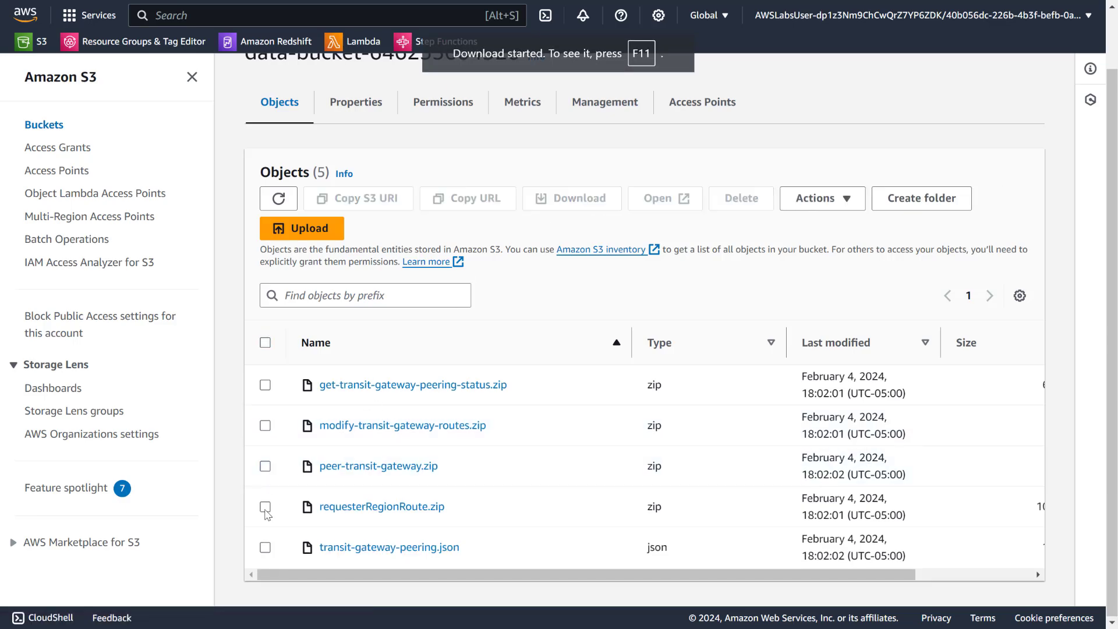
{"action": "left_click", "coordinate": [265, 506]}
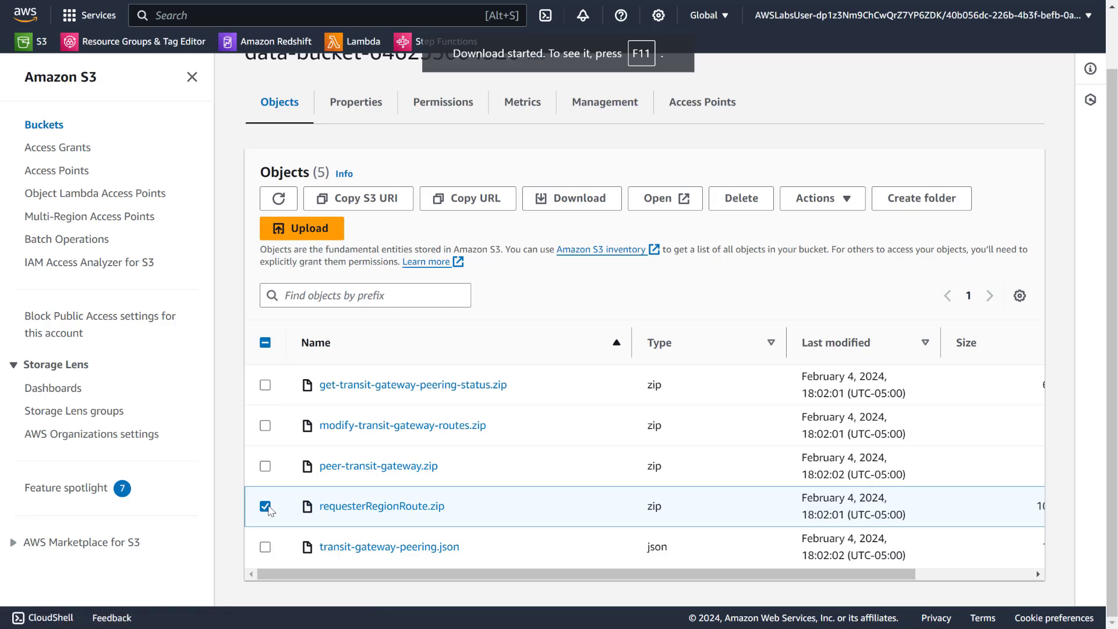
{"action": "left_click", "coordinate": [265, 506]}
Copy the object URL of transit-gateway-peering.json, download the file and clear its selection
{"action": "left_click", "coordinate": [265, 548]}
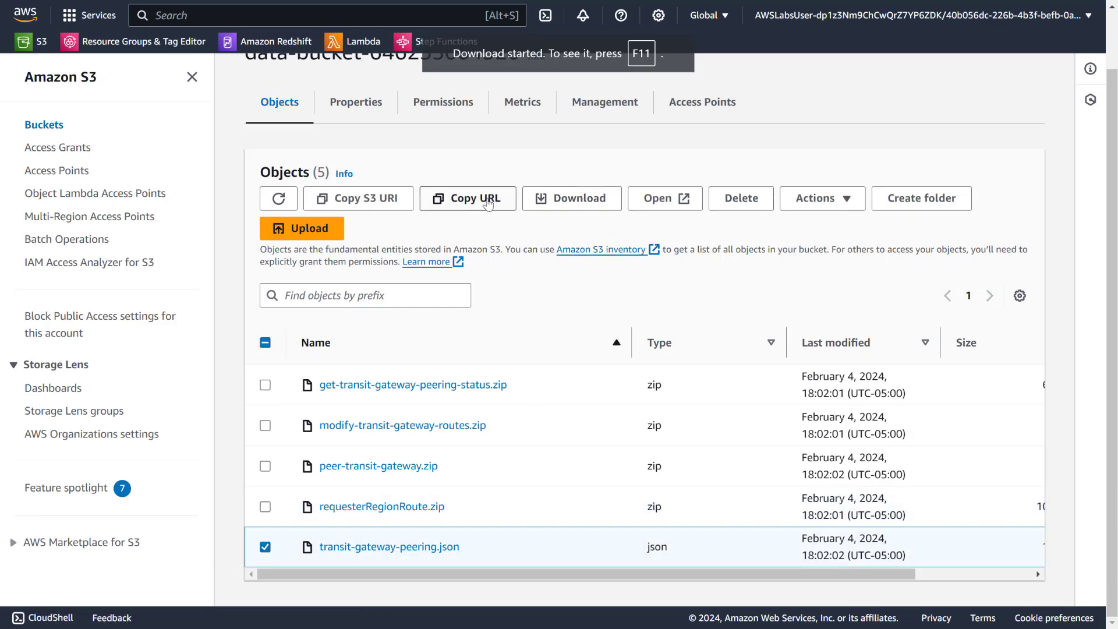
{"action": "left_click", "coordinate": [488, 201]}
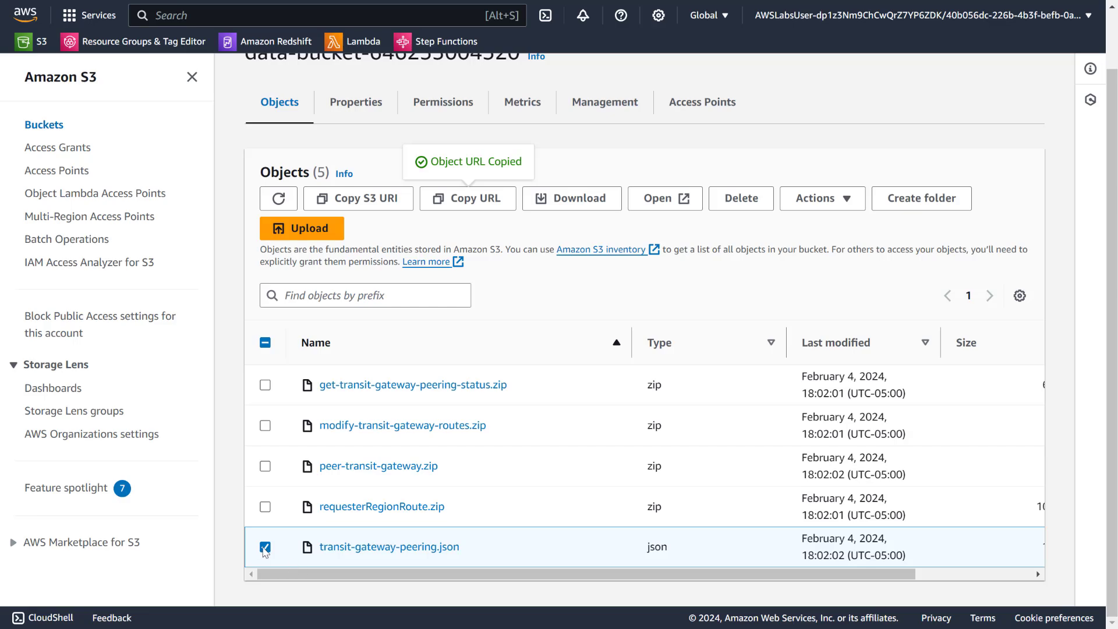
{"action": "left_click", "coordinate": [265, 548]}
Leave the browser's full-screen mode and check the list of recently downloaded files
{"action": "scroll", "coordinate": [394, 246], "scroll_direction": "up", "scroll_amount": 2}
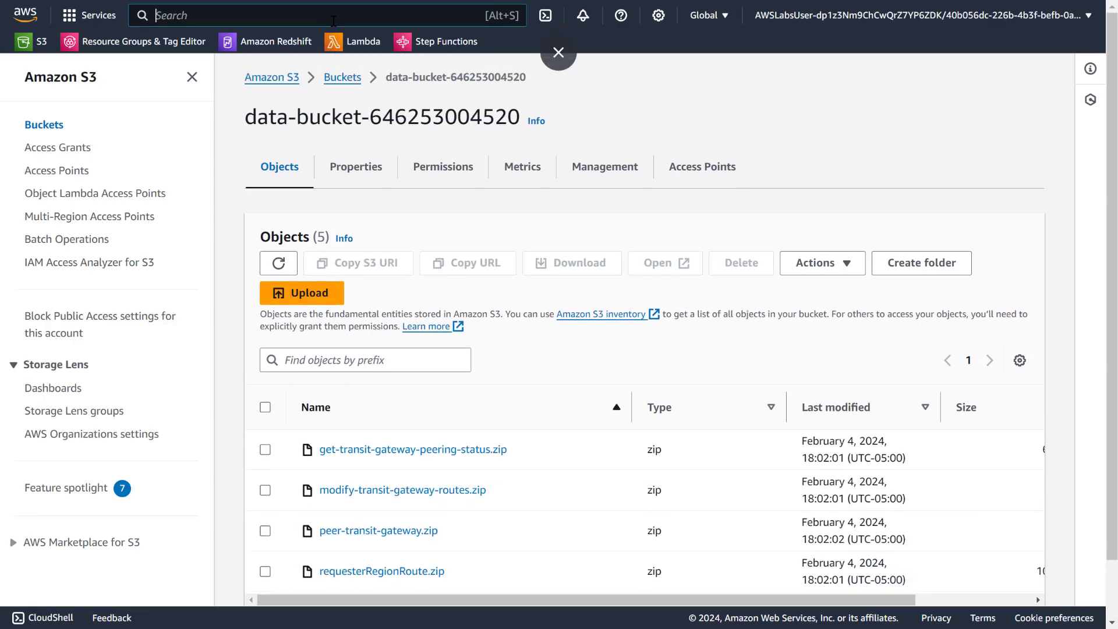
{"action": "left_click", "coordinate": [334, 21]}
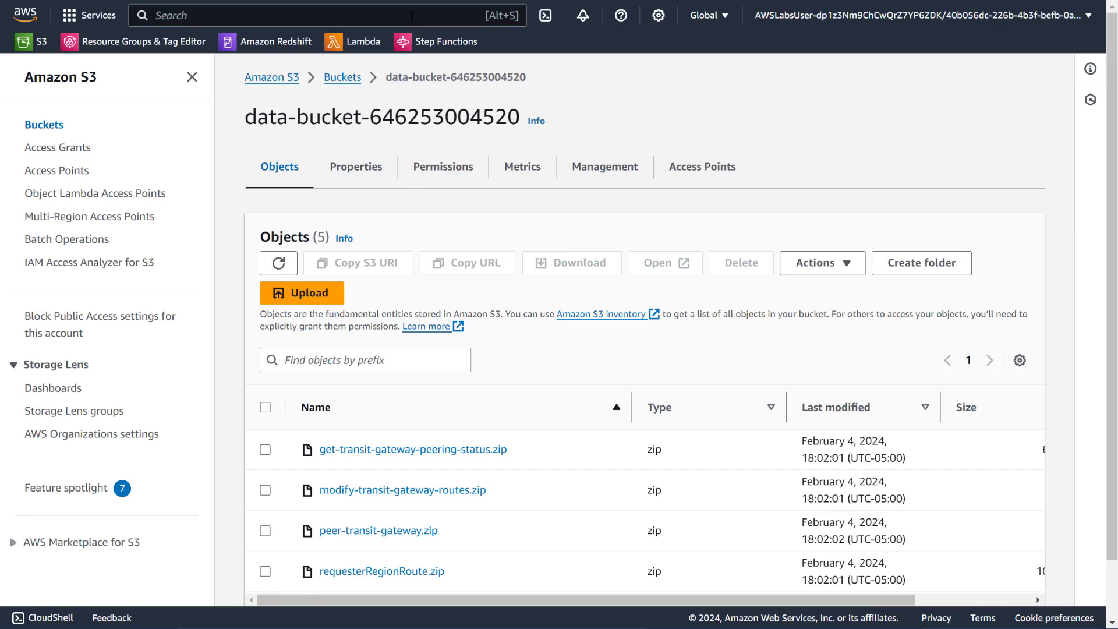
{"action": "key", "text": "F11"}
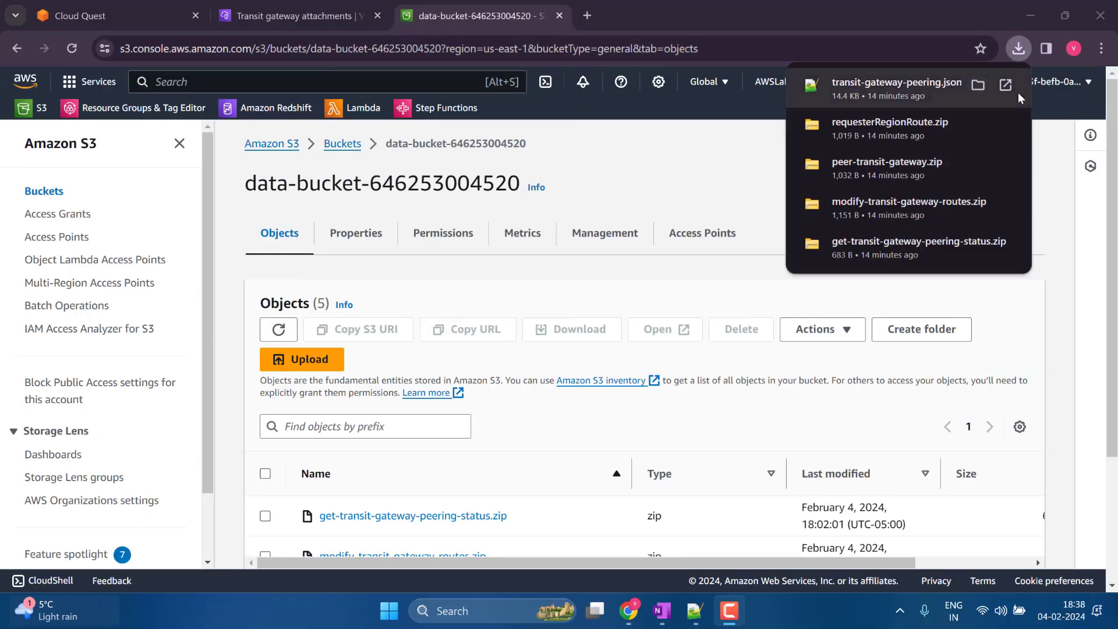
Search the AWS services for CloudFormation, open it in a new browser tab and switch to that tab
{"action": "left_click", "coordinate": [385, 73]}
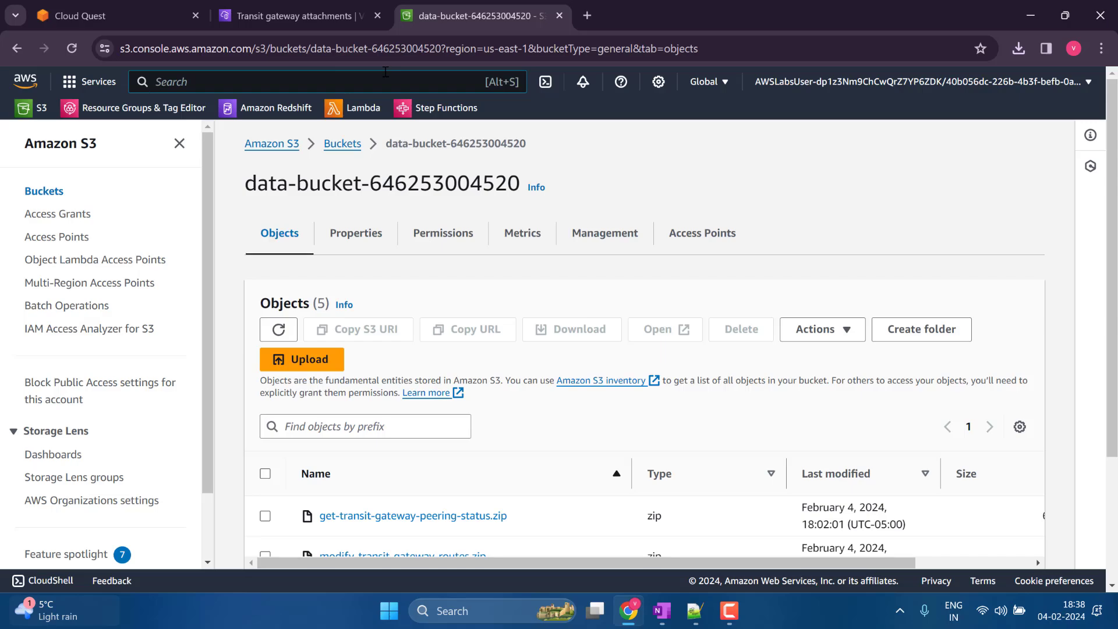
{"action": "type", "text": "CLOUDFORMA"}
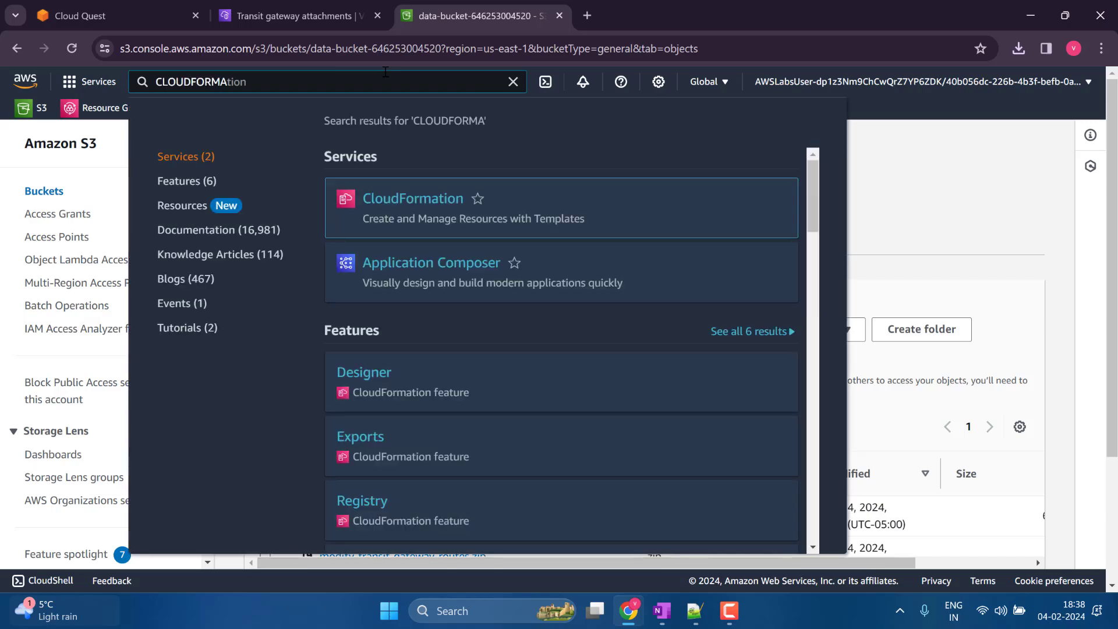
{"action": "right_click", "coordinate": [434, 201]}
{"action": "left_click", "coordinate": [460, 211]}
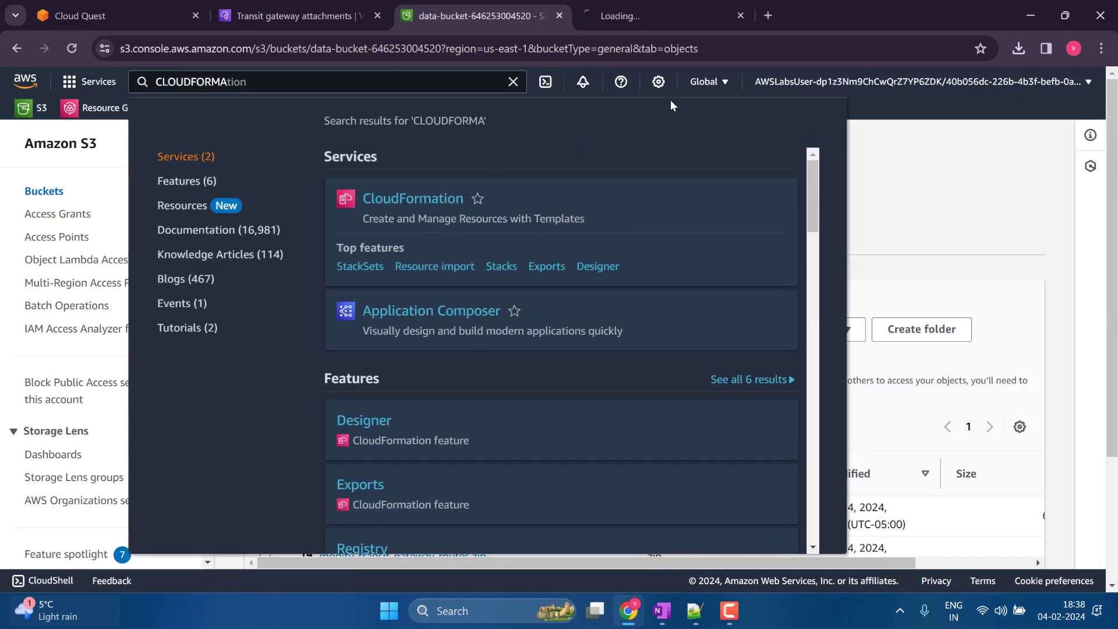
{"action": "left_click", "coordinate": [698, 12]}
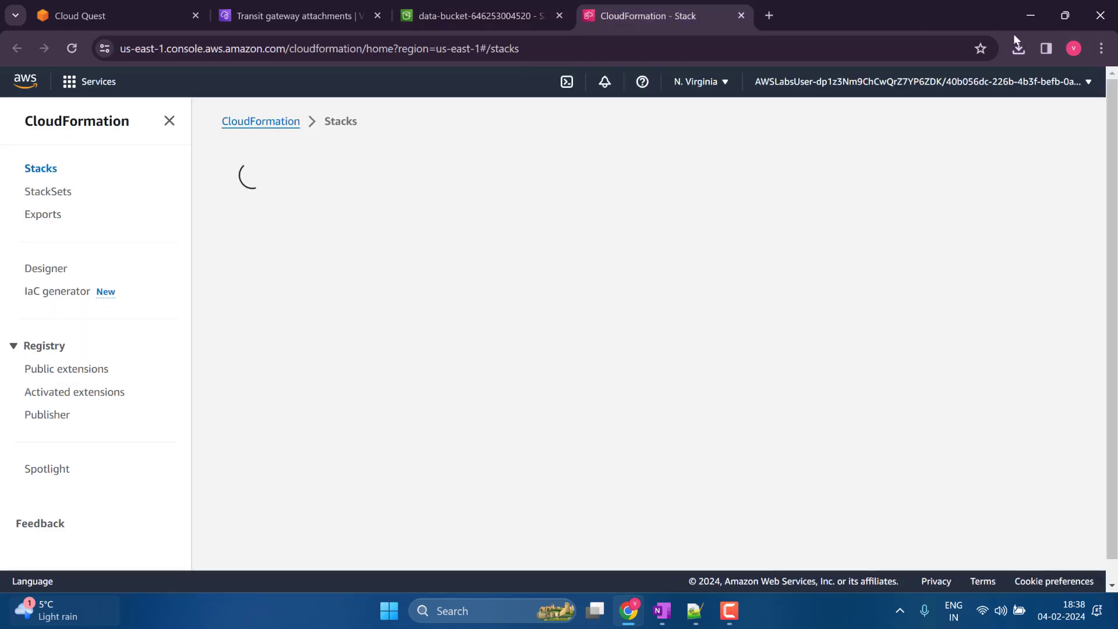
Show the CloudFormation console in full screen and start creating a stack with new resources (standard)
{"action": "left_click", "coordinate": [1101, 48]}
{"action": "left_click", "coordinate": [1095, 344]}
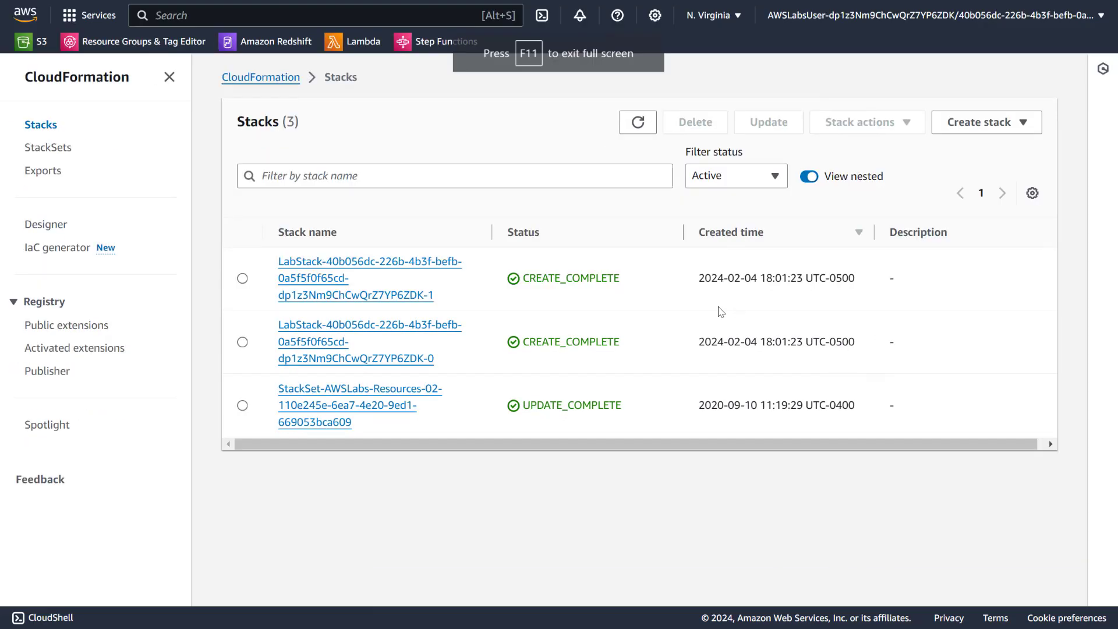
{"action": "left_click", "coordinate": [967, 135]}
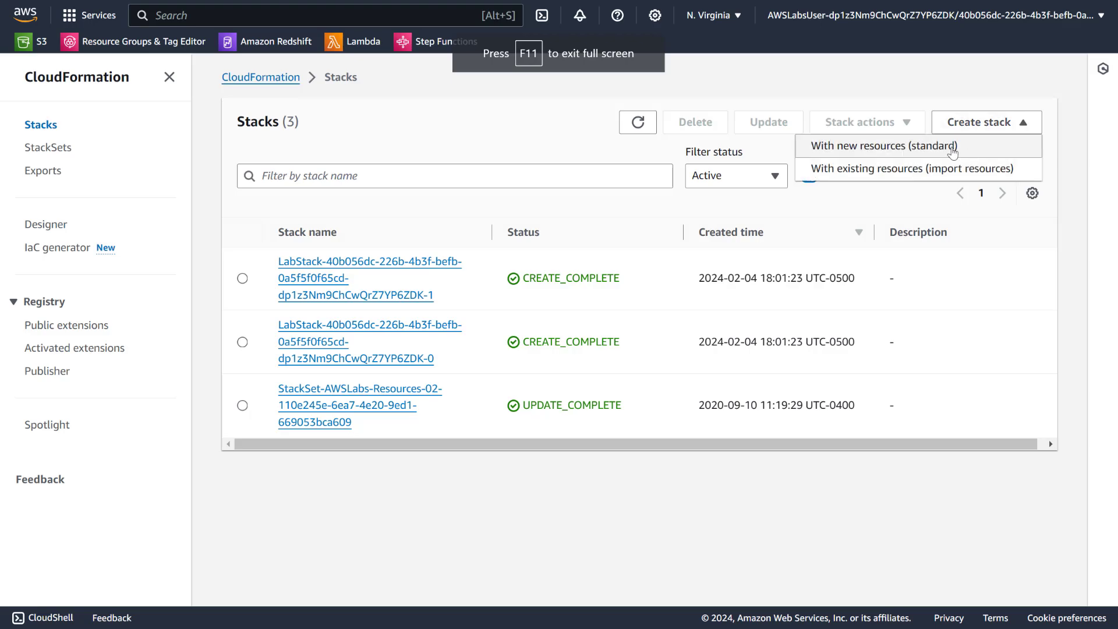
{"action": "left_click", "coordinate": [949, 149]}
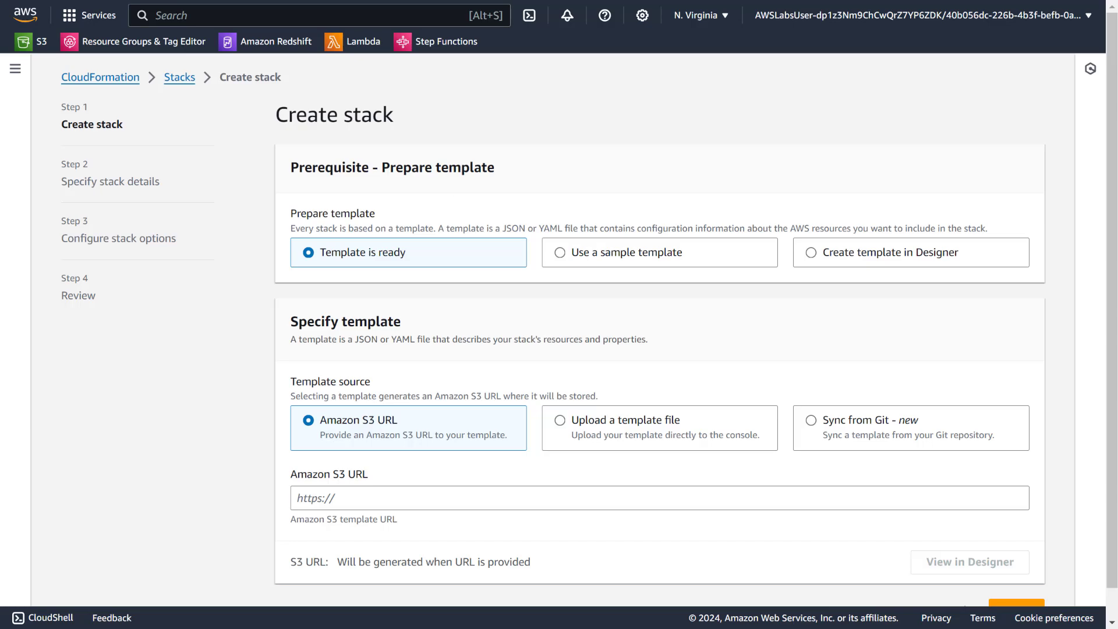
Switch to Notepad++ and examine transit-gateway-peering.json's format version, description and S3BucketName parameter with its type and default
{"action": "key", "text": "alt+Tab"}
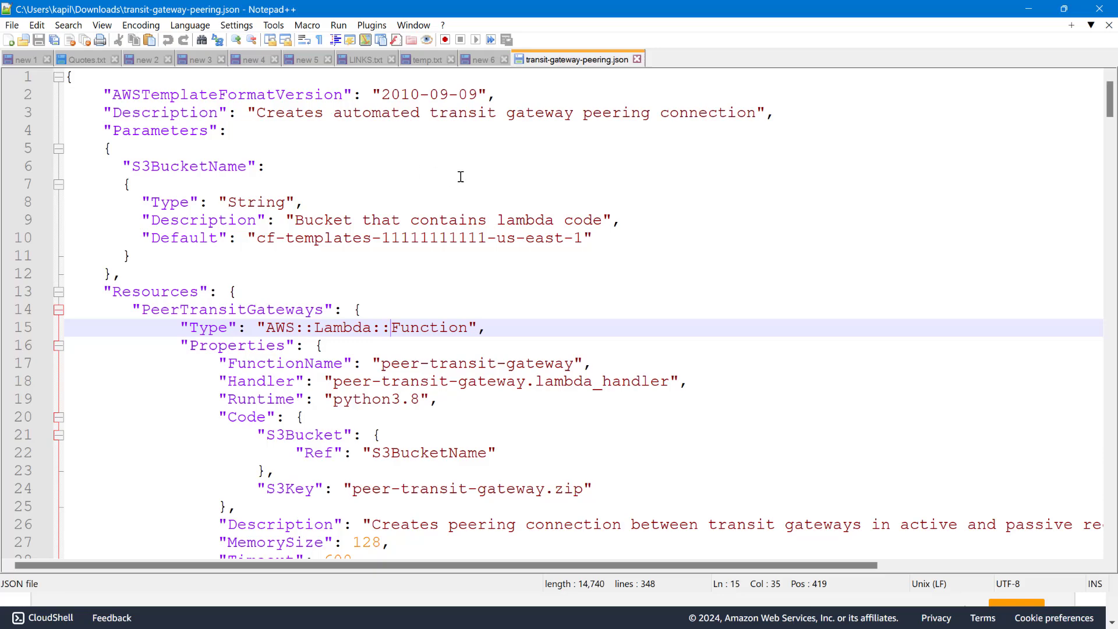
{"action": "double_click", "coordinate": [308, 94]}
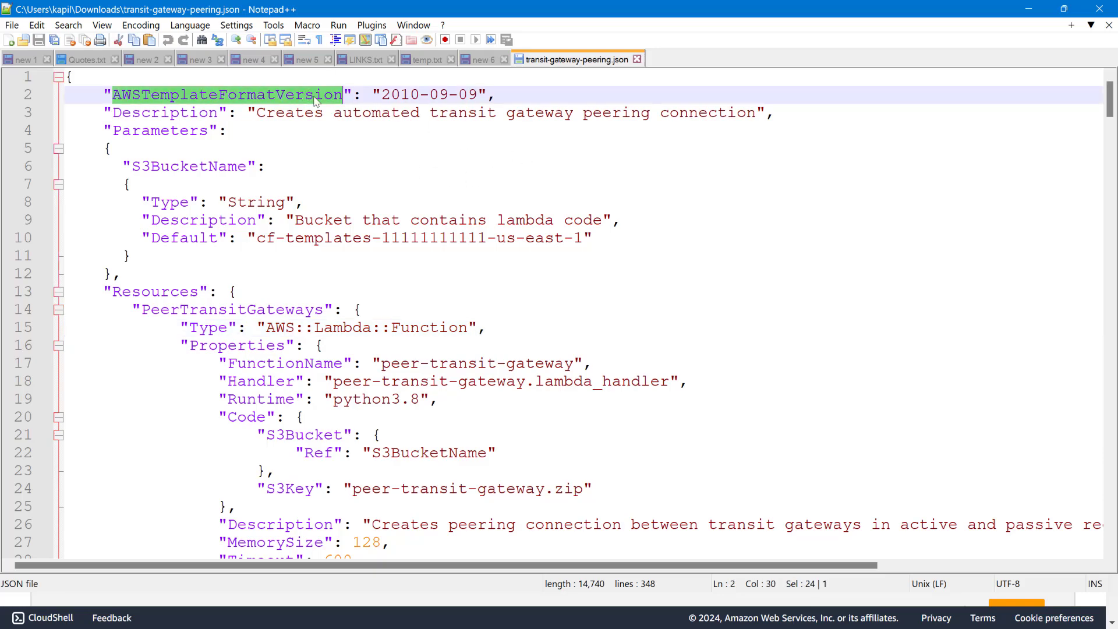
{"action": "left_click_drag", "start_coordinate": [482, 94], "coordinate": [382, 94]}
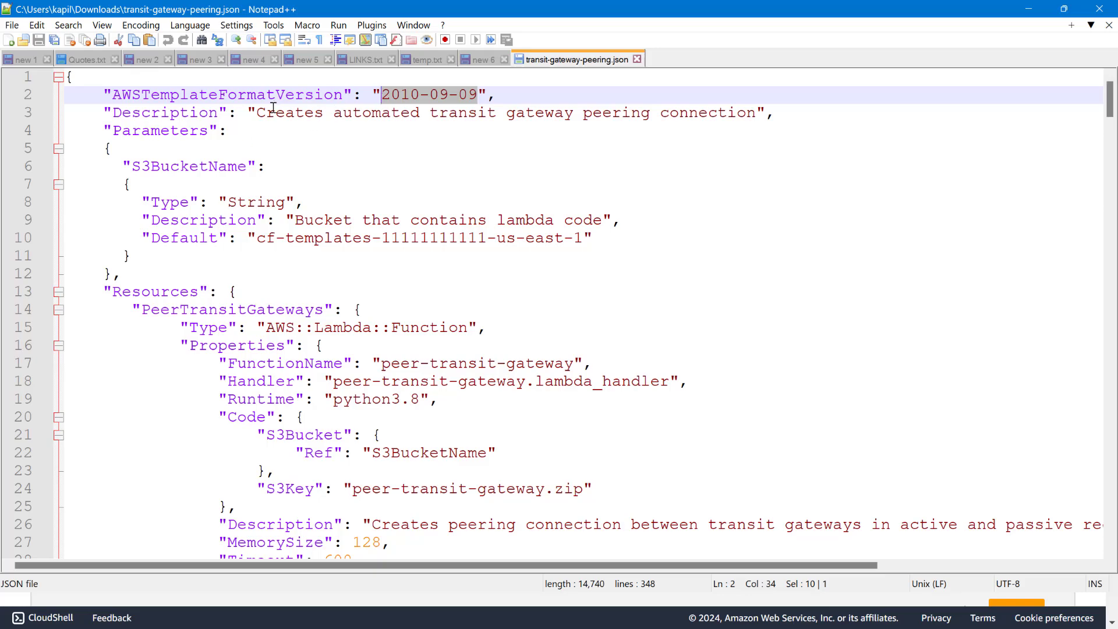
{"action": "left_click_drag", "start_coordinate": [265, 112], "coordinate": [750, 113]}
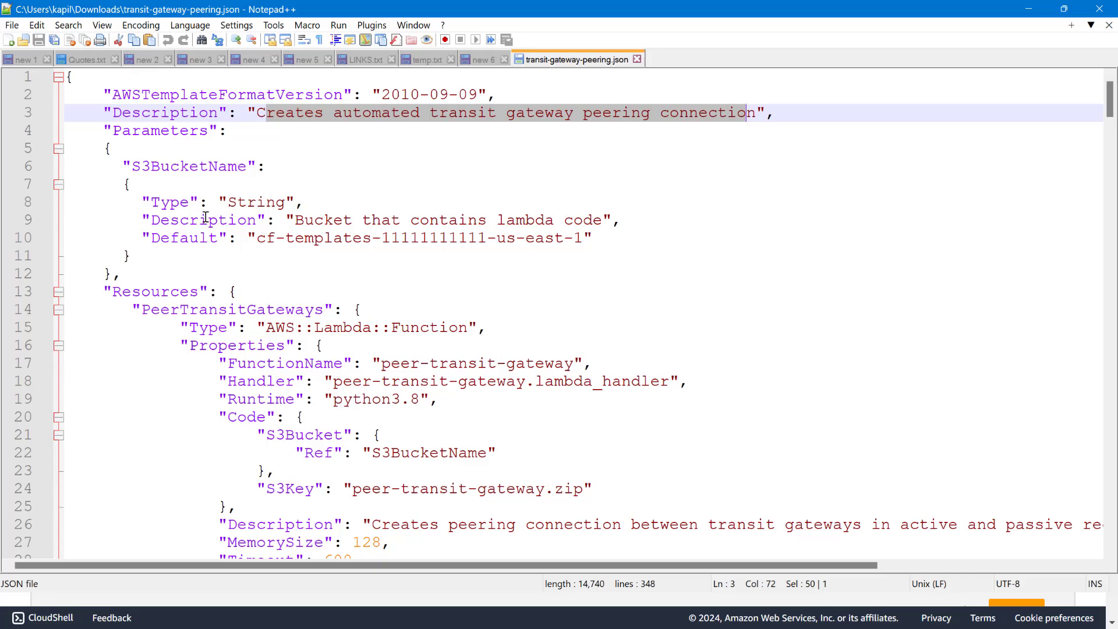
{"action": "double_click", "coordinate": [160, 167]}
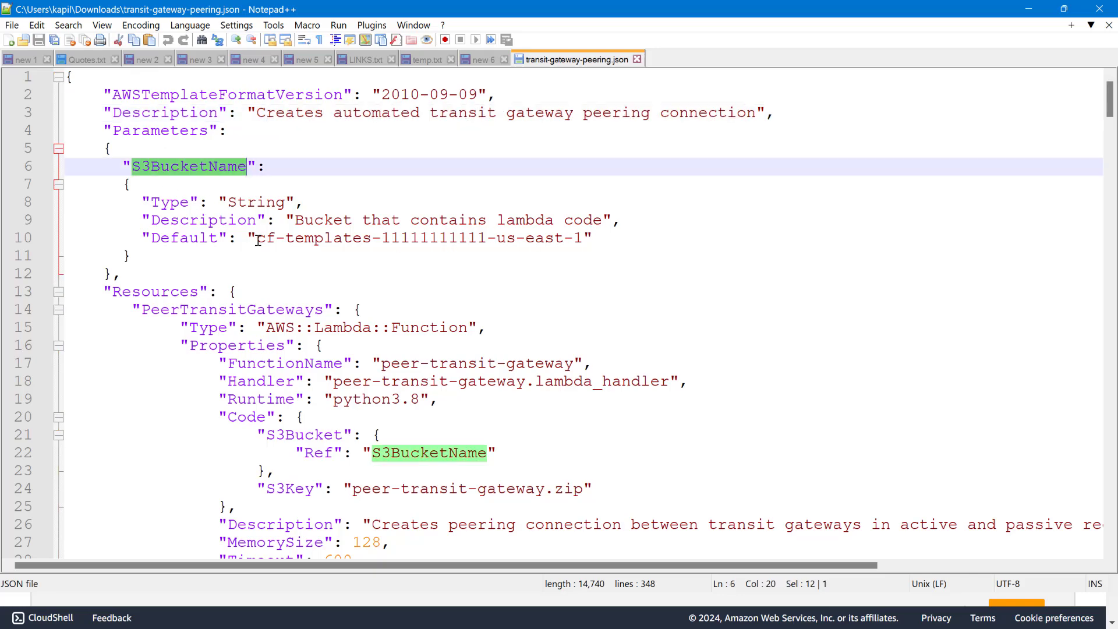
{"action": "left_click_drag", "start_coordinate": [258, 240], "coordinate": [612, 234]}
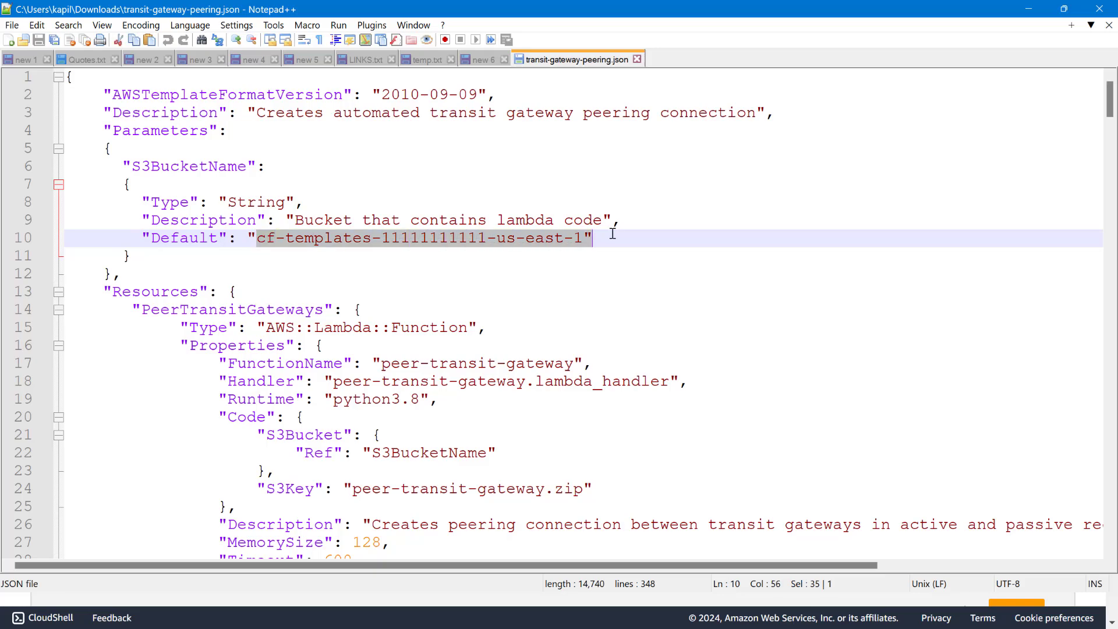
{"action": "double_click", "coordinate": [278, 203]}
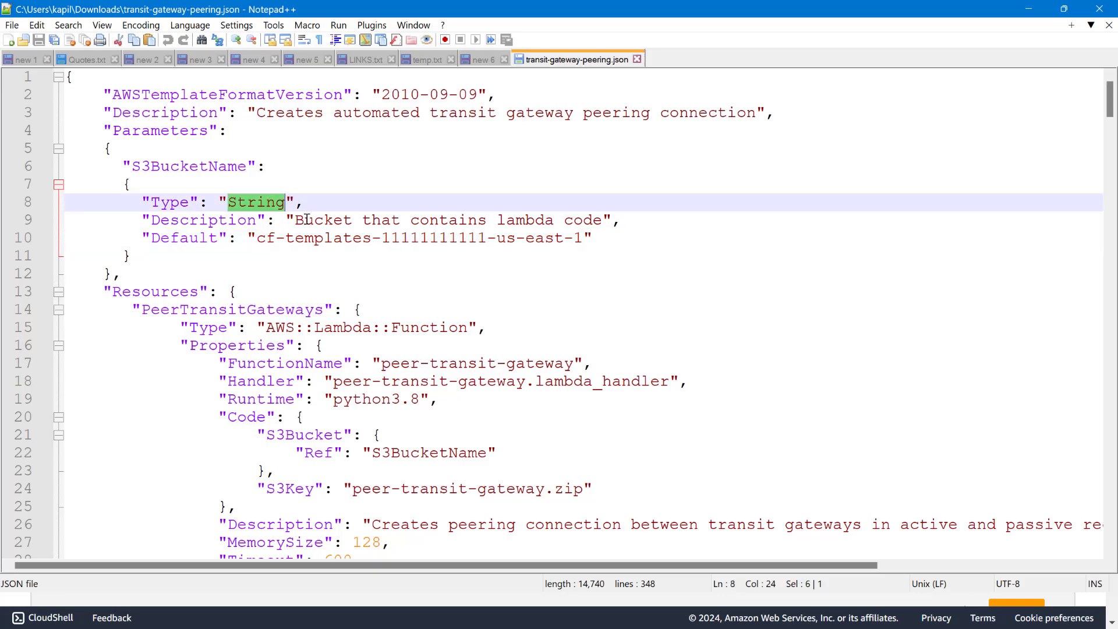
{"action": "left_click_drag", "start_coordinate": [304, 220], "coordinate": [258, 240]}
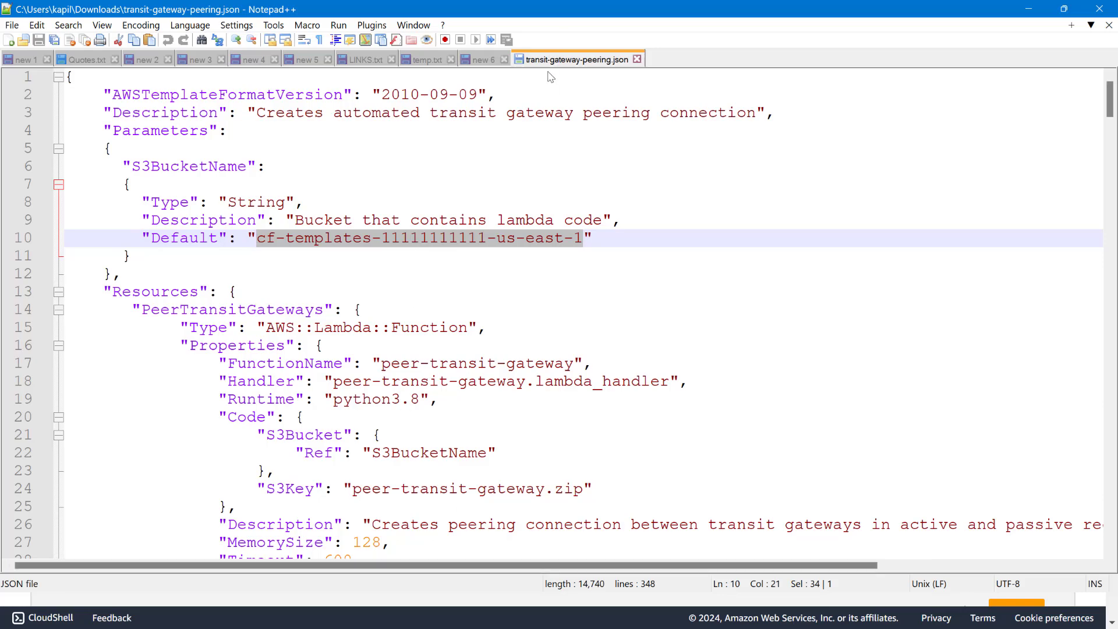
{"action": "left_click", "coordinate": [49, 599]}
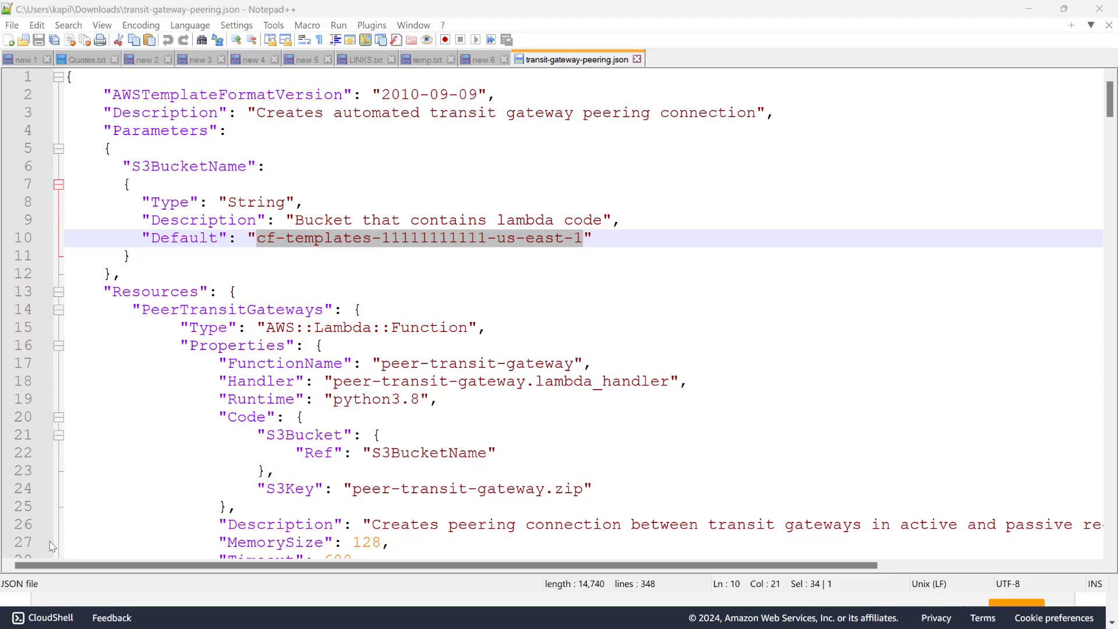
{"action": "left_click", "coordinate": [911, 387]}
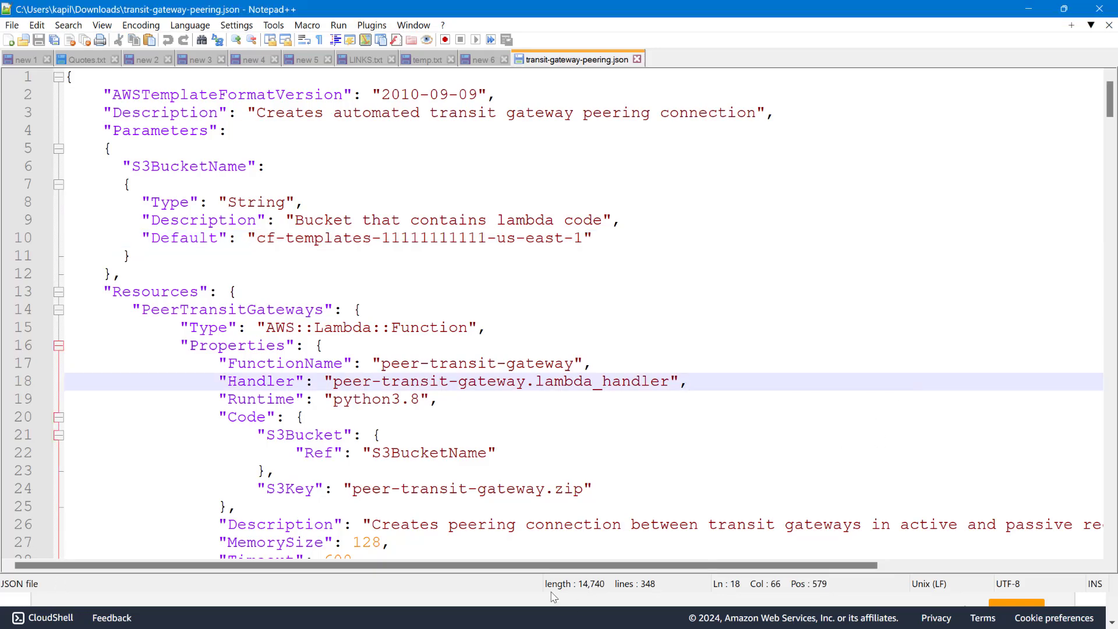
{"action": "left_click", "coordinate": [1067, 17]}
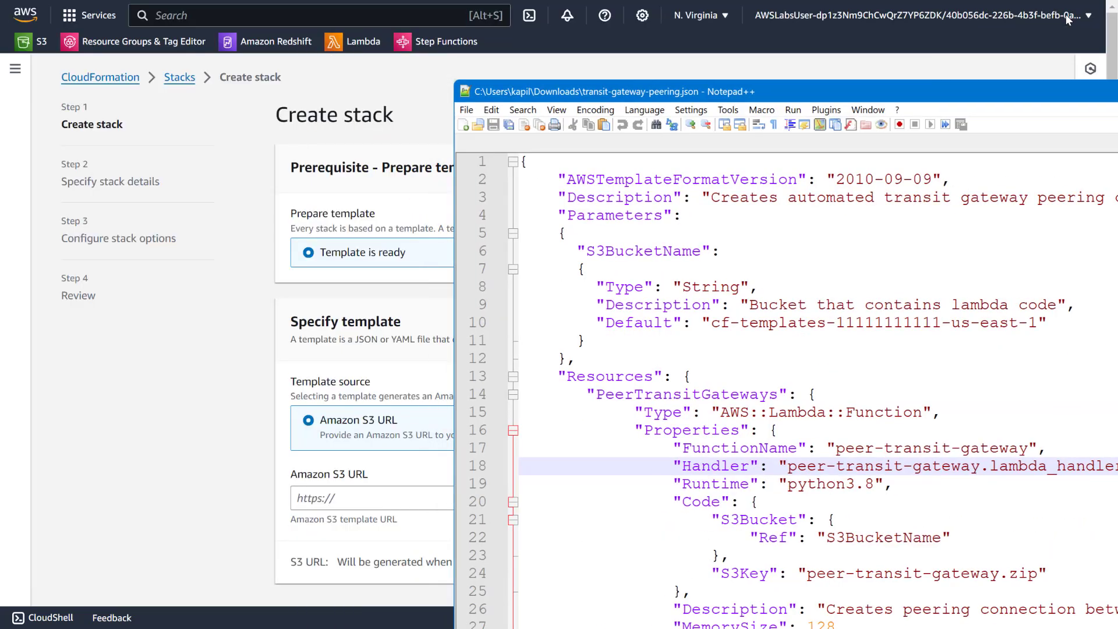
{"action": "double_click", "coordinate": [1015, 84]}
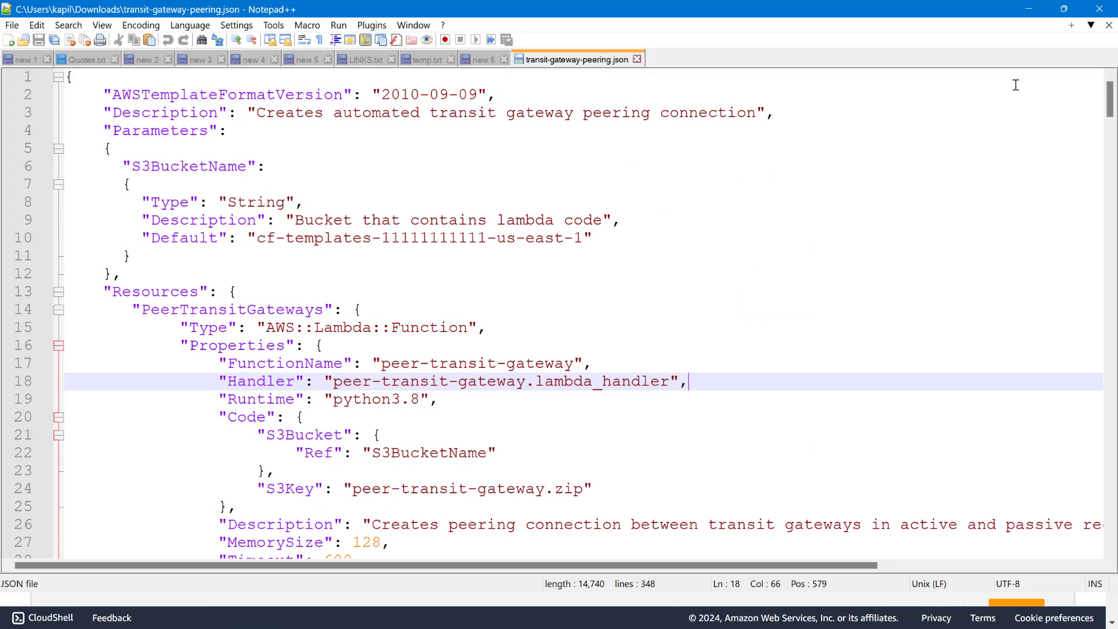
Minimize Notepad++, return to the browser's S3 page and review the objects in the data bucket
{"action": "left_click", "coordinate": [1028, 12]}
{"action": "left_click", "coordinate": [559, 52]}
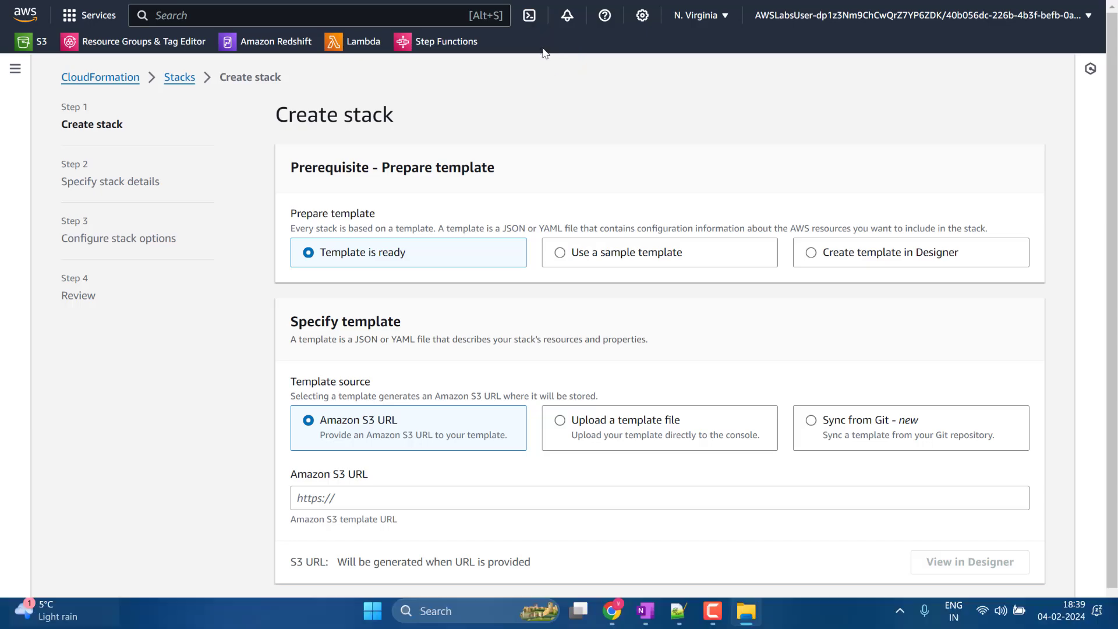
{"action": "left_click", "coordinate": [432, 15]}
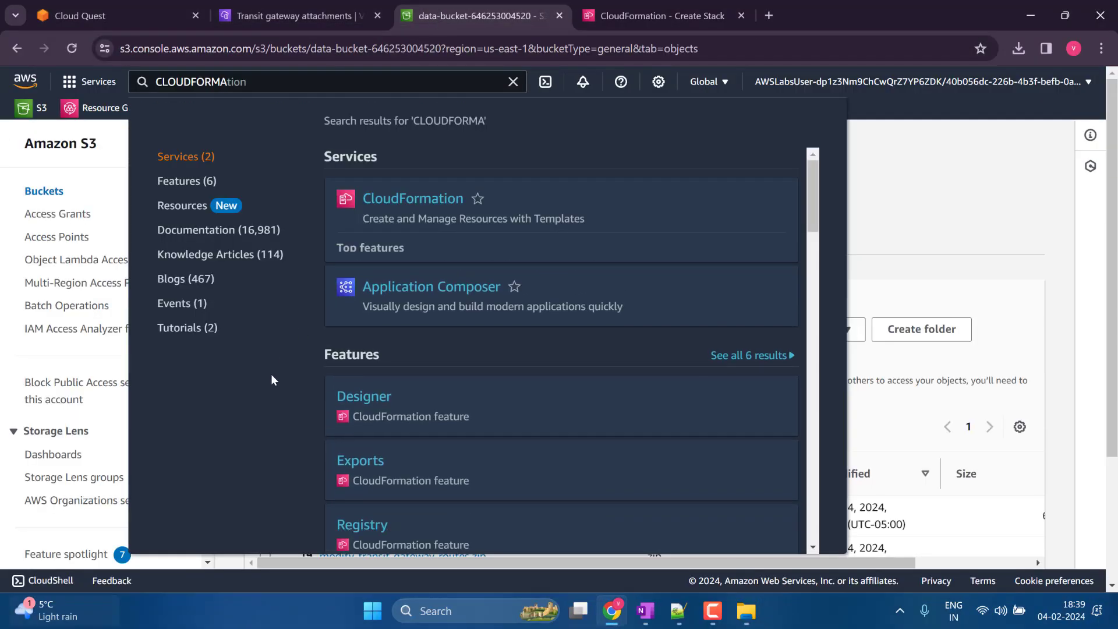
{"action": "left_click", "coordinate": [937, 244]}
{"action": "scroll", "coordinate": [334, 309], "scroll_direction": "down", "scroll_amount": 3}
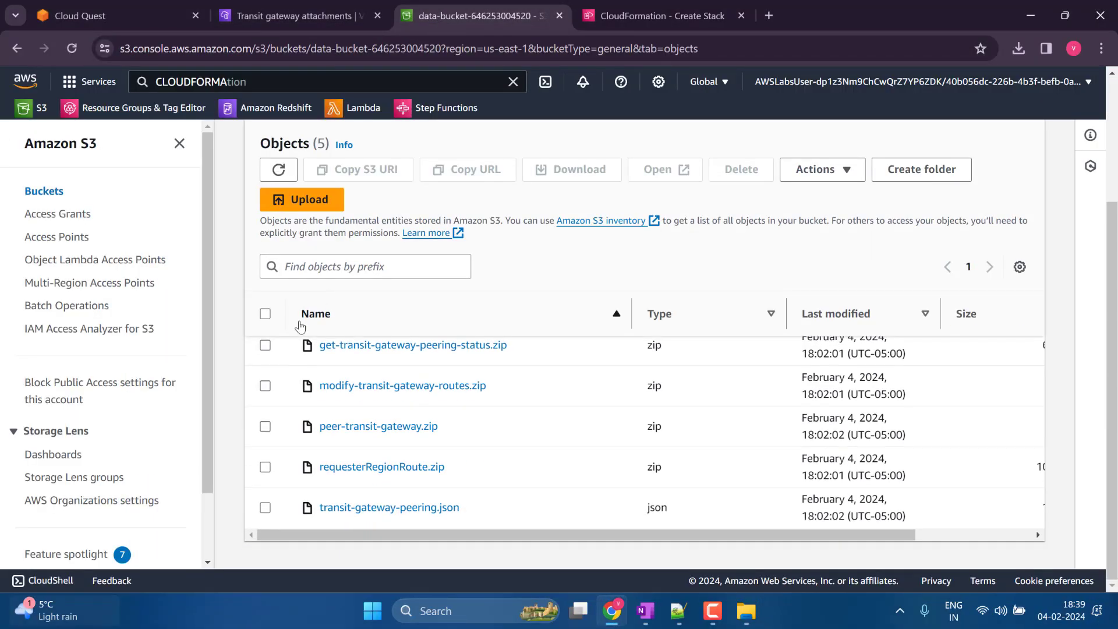
{"action": "scroll", "coordinate": [400, 367], "scroll_direction": "up", "scroll_amount": 3}
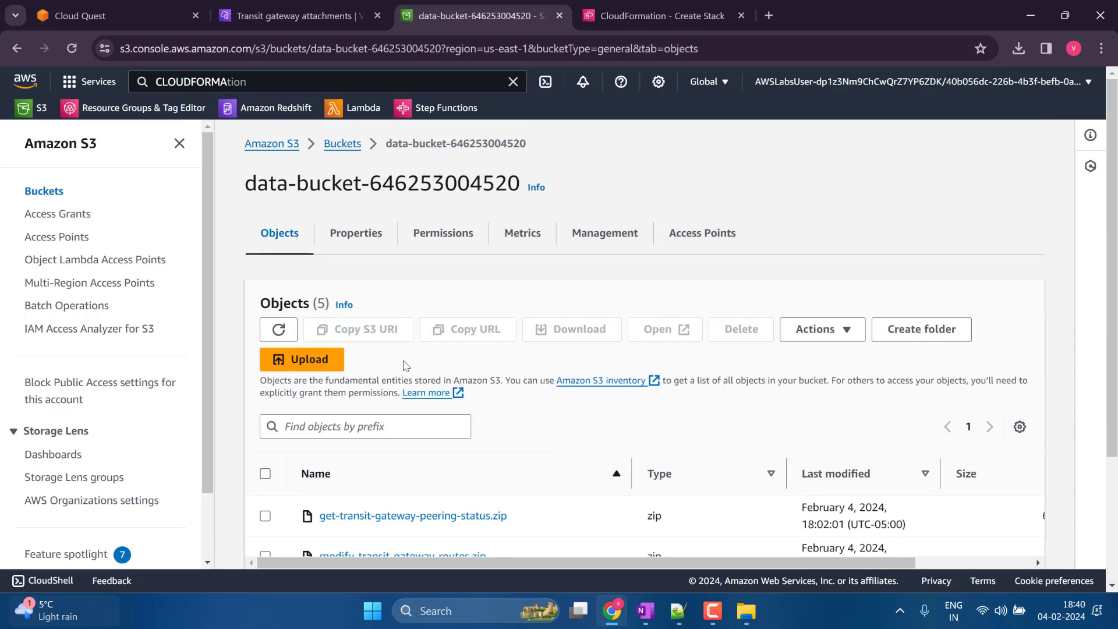
Check the data bucket's name, view the list of S3 buckets and reopen the data bucket
{"action": "left_click_drag", "start_coordinate": [263, 186], "coordinate": [520, 184]}
{"action": "left_click", "coordinate": [342, 144]}
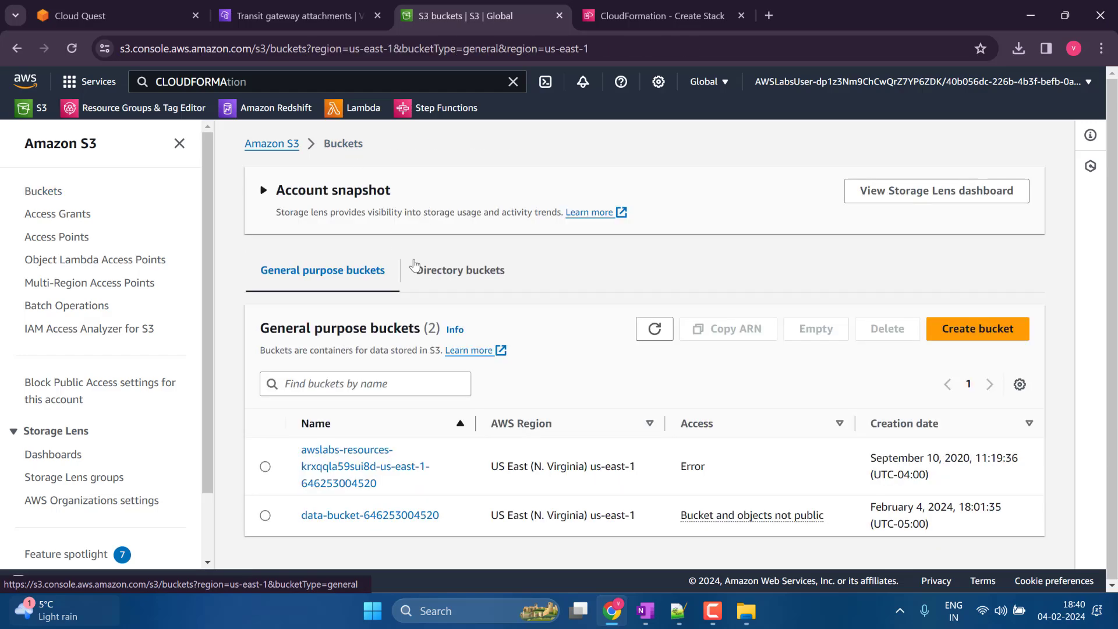
{"action": "scroll", "coordinate": [425, 517], "scroll_direction": "down", "scroll_amount": 3}
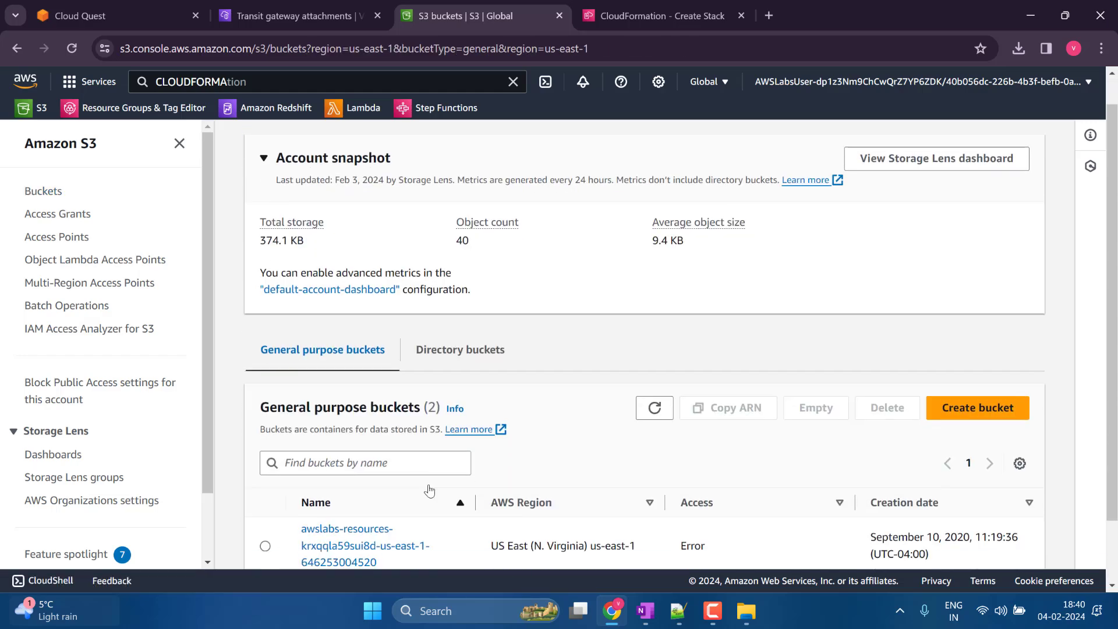
{"action": "left_click", "coordinate": [429, 523]}
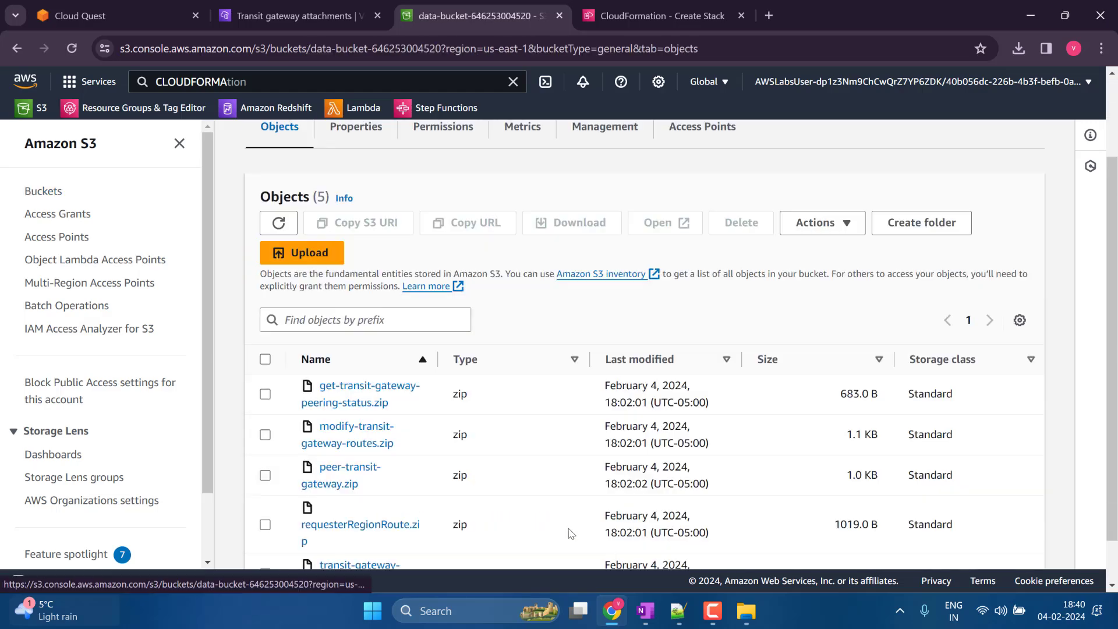
Switch back to Notepad++ and check the default value of the S3BucketName parameter in the template
{"action": "left_click", "coordinate": [678, 610]}
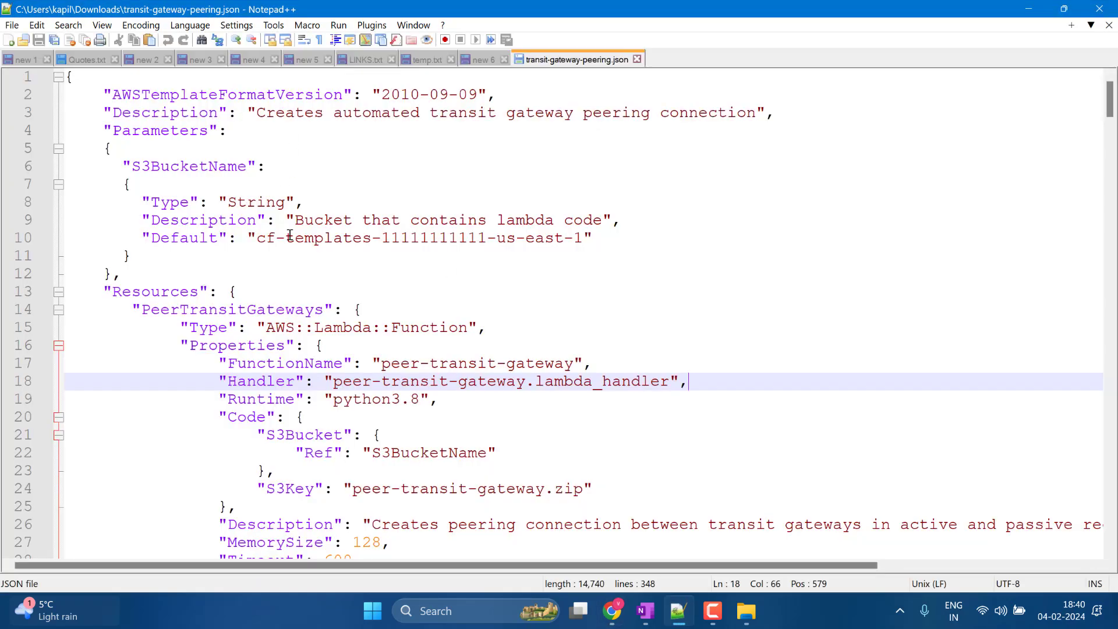
{"action": "left_click_drag", "start_coordinate": [264, 238], "coordinate": [582, 238]}
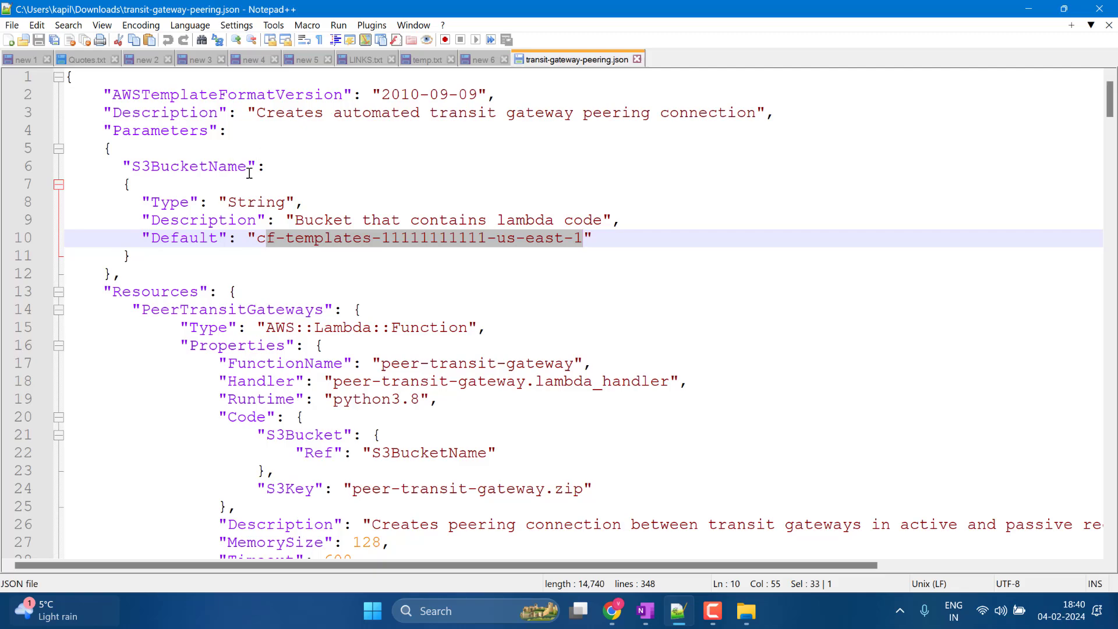
{"action": "left_click", "coordinate": [194, 226]}
Examine the PeerTransitGateways resource's type, function name, handler, runtime and S3 code location, and trace its S3BucketName reference back to the parameter
{"action": "scroll", "coordinate": [186, 221], "scroll_direction": "down", "scroll_amount": 3}
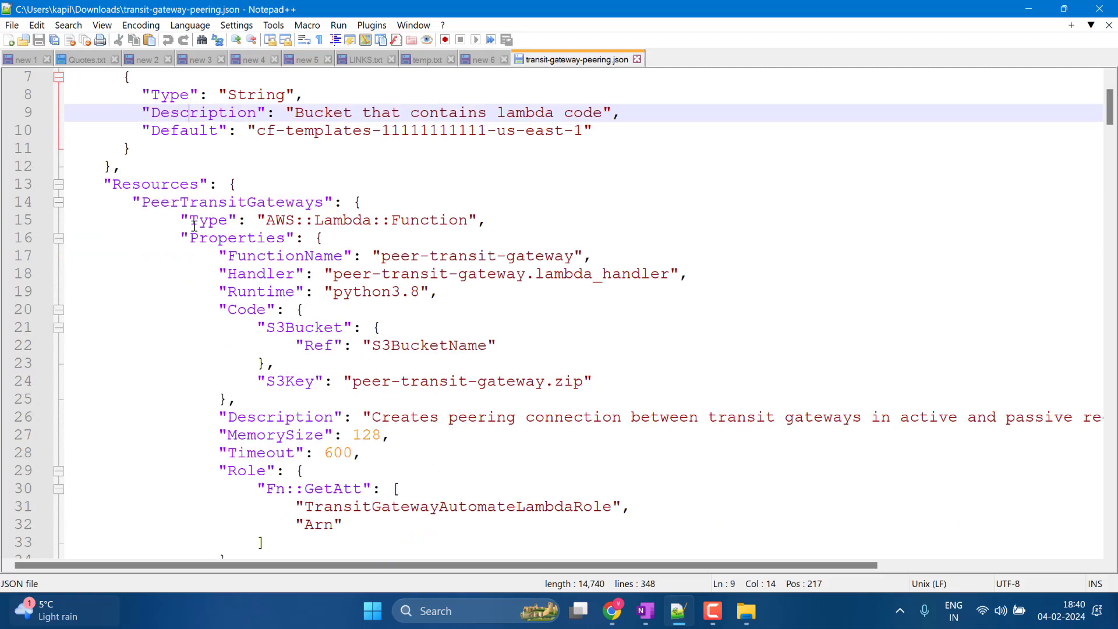
{"action": "left_click_drag", "start_coordinate": [172, 148], "coordinate": [326, 145]}
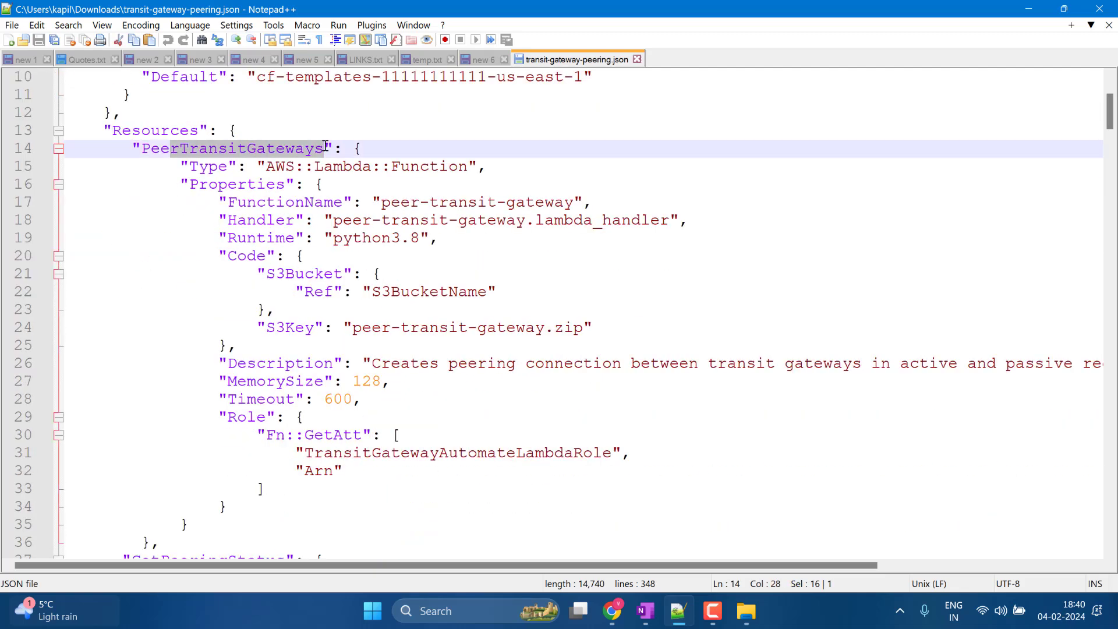
{"action": "double_click", "coordinate": [278, 149]}
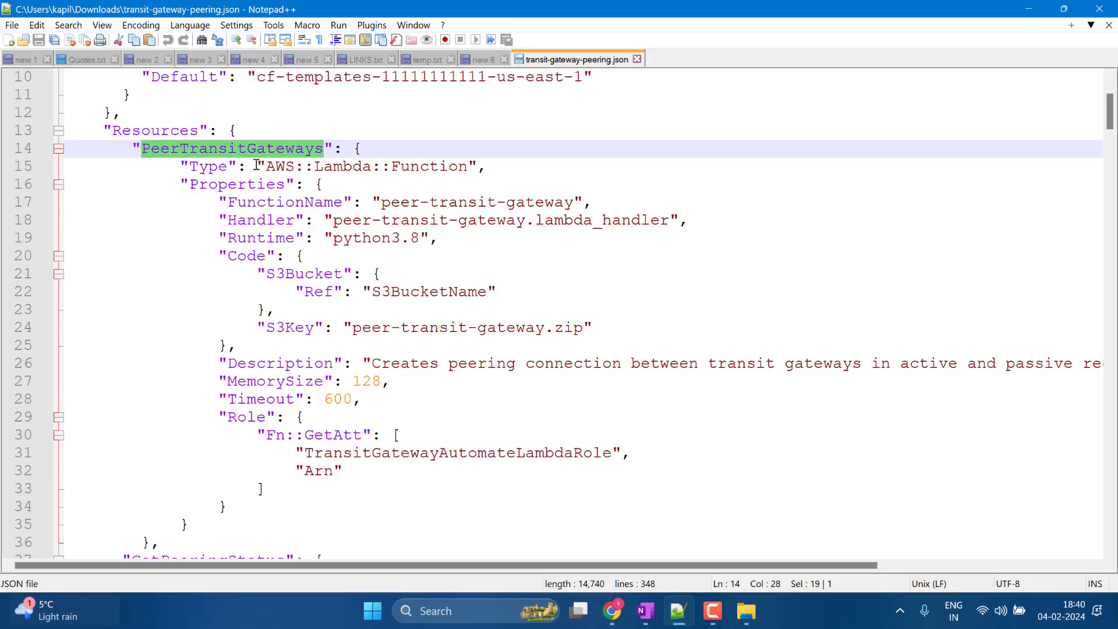
{"action": "left_click_drag", "start_coordinate": [469, 166], "coordinate": [266, 169]}
{"action": "left_click_drag", "start_coordinate": [391, 202], "coordinate": [550, 209]}
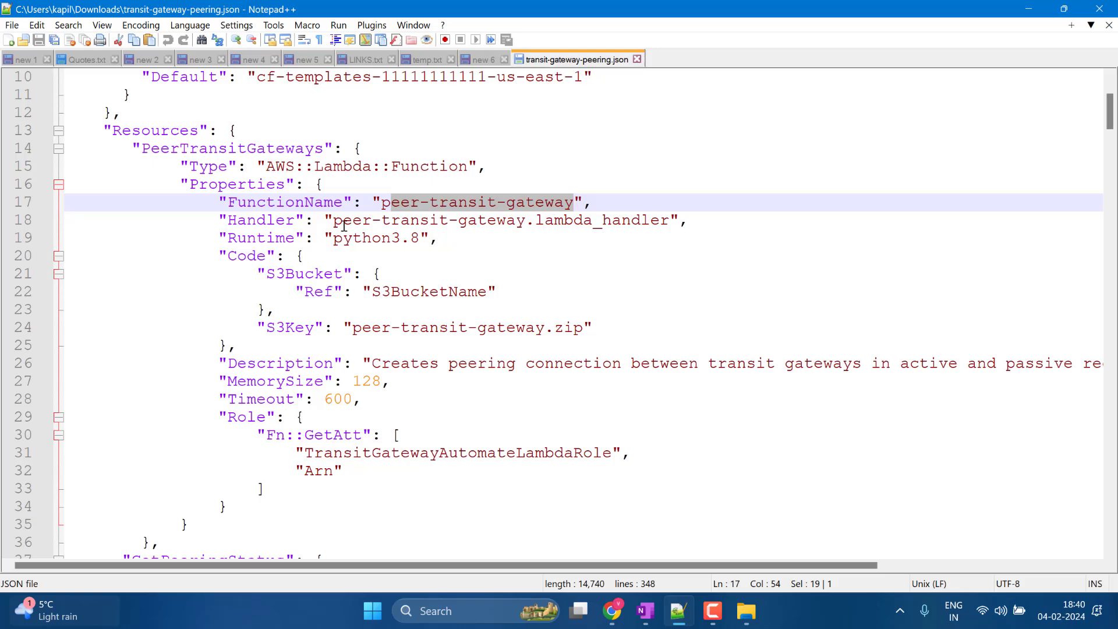
{"action": "left_click_drag", "start_coordinate": [332, 222], "coordinate": [669, 217]}
{"action": "left_click_drag", "start_coordinate": [335, 238], "coordinate": [429, 239]}
{"action": "left_click_drag", "start_coordinate": [372, 291], "coordinate": [495, 294]}
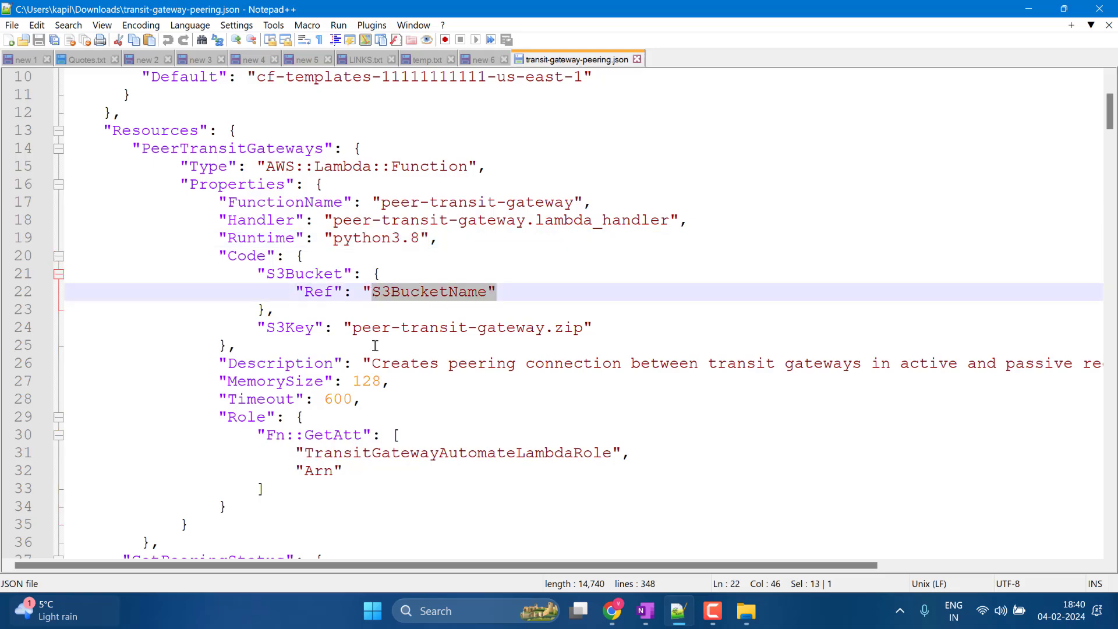
{"action": "mouse_move", "coordinate": [357, 328]}
{"action": "left_mouse_down"}
{"action": "mouse_move", "coordinate": [594, 329]}
{"action": "mouse_move", "coordinate": [641, 353]}
{"action": "mouse_move", "coordinate": [573, 363]}
{"action": "mouse_move", "coordinate": [544, 327]}
{"action": "mouse_move", "coordinate": [355, 332]}
{"action": "left_mouse_up"}
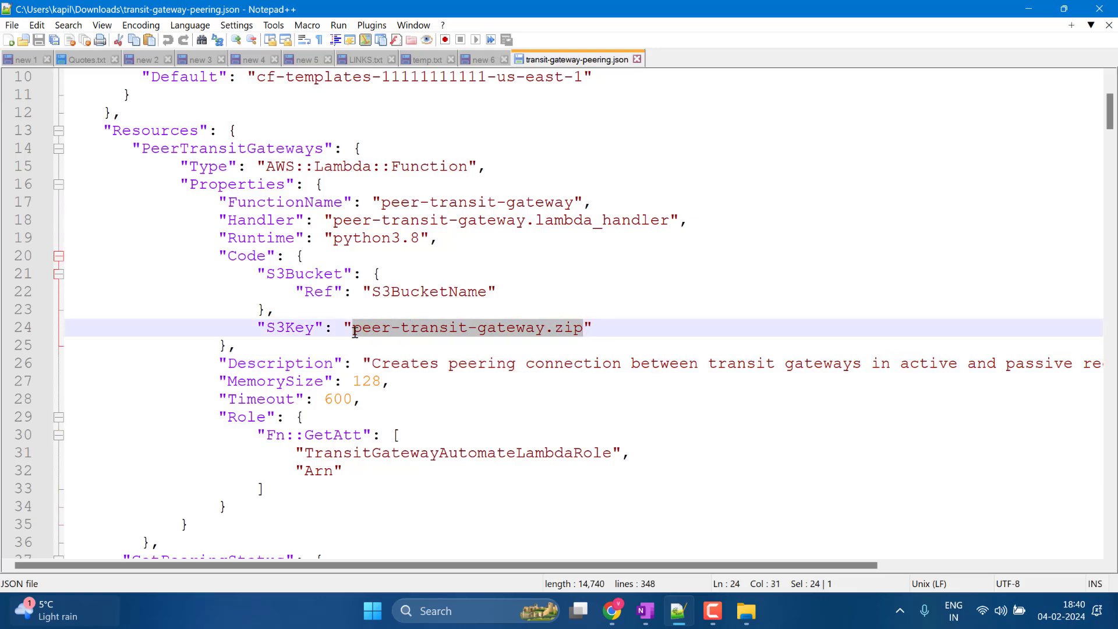
{"action": "double_click", "coordinate": [409, 293]}
{"action": "scroll", "coordinate": [434, 284], "scroll_direction": "up", "scroll_amount": 3}
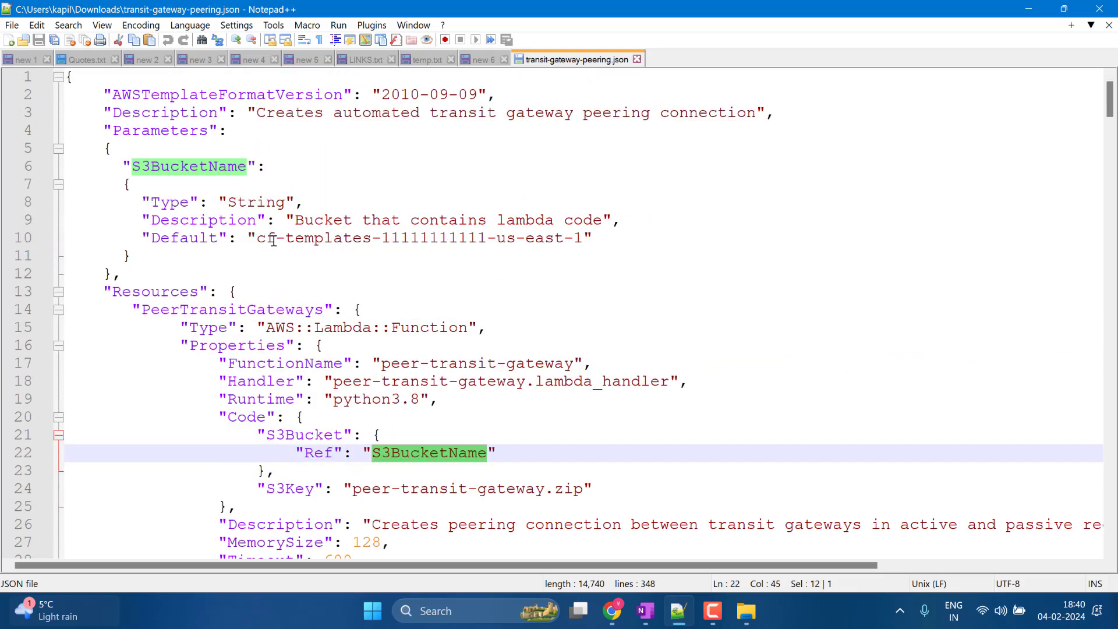
Compare the S3BucketName parameter's default value with the S3 bucket reference and S3Key of the PeerTransitGateways function
{"action": "left_click_drag", "start_coordinate": [259, 238], "coordinate": [584, 238]}
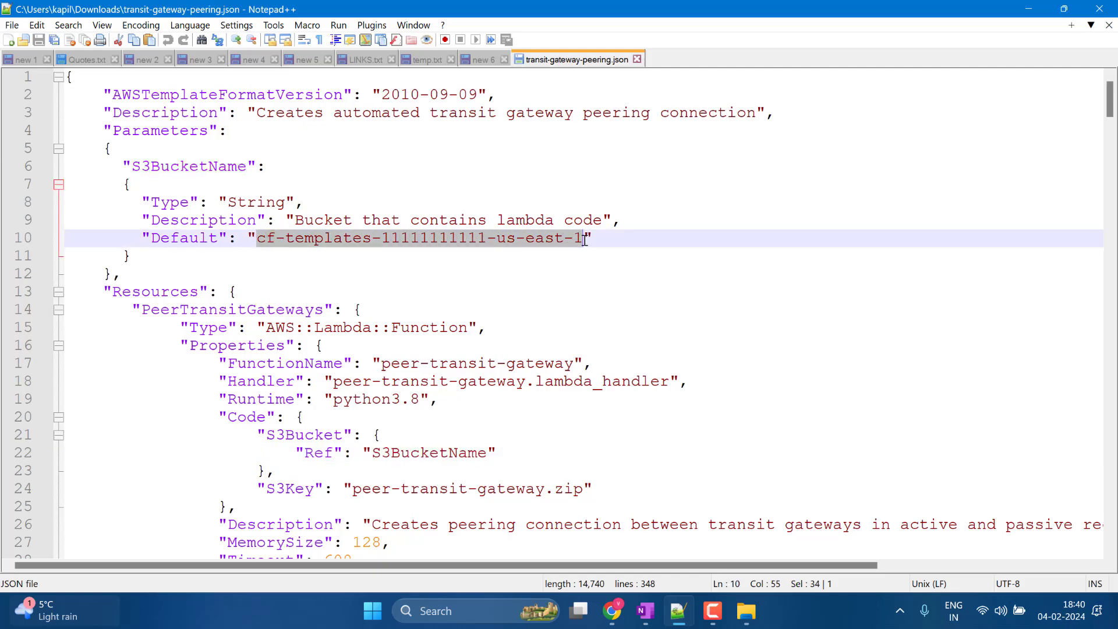
{"action": "scroll", "coordinate": [560, 244], "scroll_direction": "down", "scroll_amount": 3}
{"action": "scroll", "coordinate": [560, 244], "scroll_direction": "down", "scroll_amount": 1}
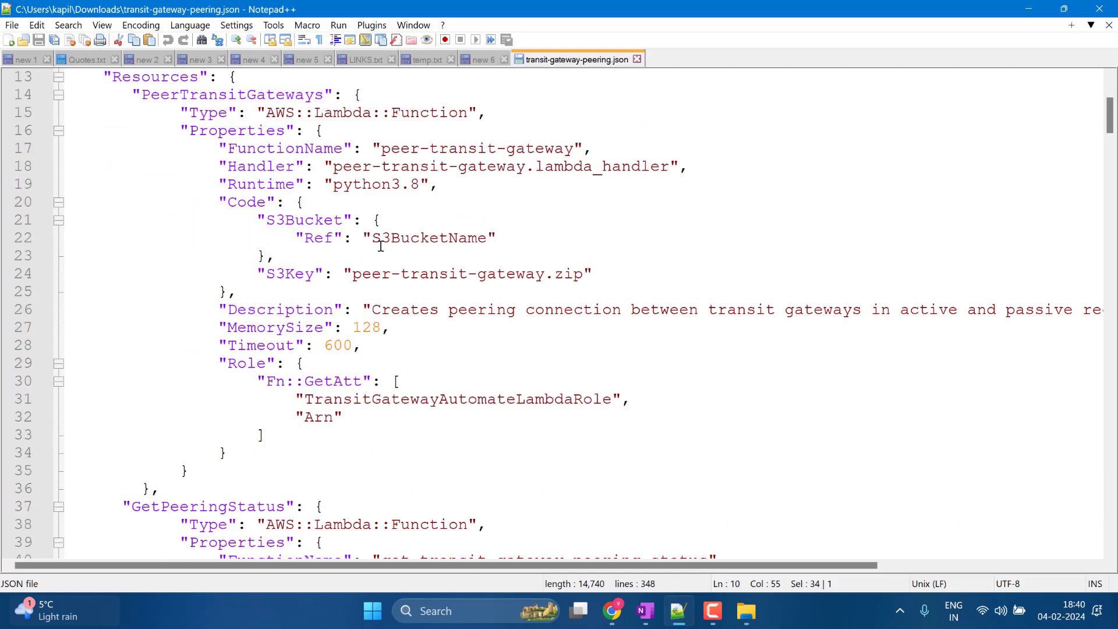
{"action": "left_click_drag", "start_coordinate": [583, 274], "coordinate": [334, 273]}
{"action": "scroll", "coordinate": [407, 248], "scroll_direction": "up", "scroll_amount": 4}
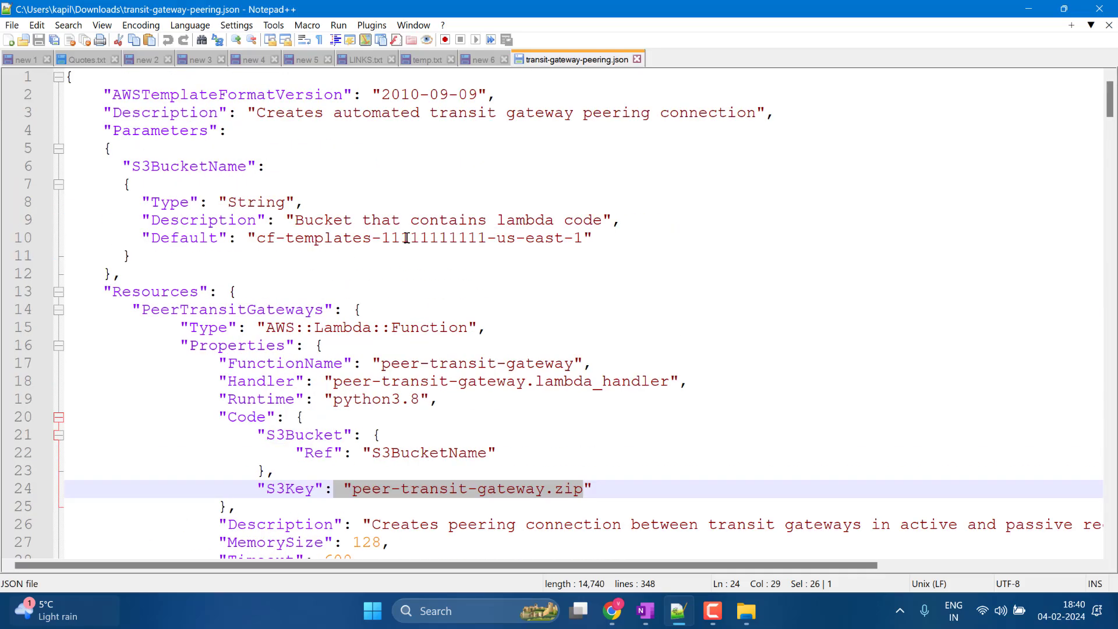
{"action": "left_click_drag", "start_coordinate": [260, 238], "coordinate": [581, 236]}
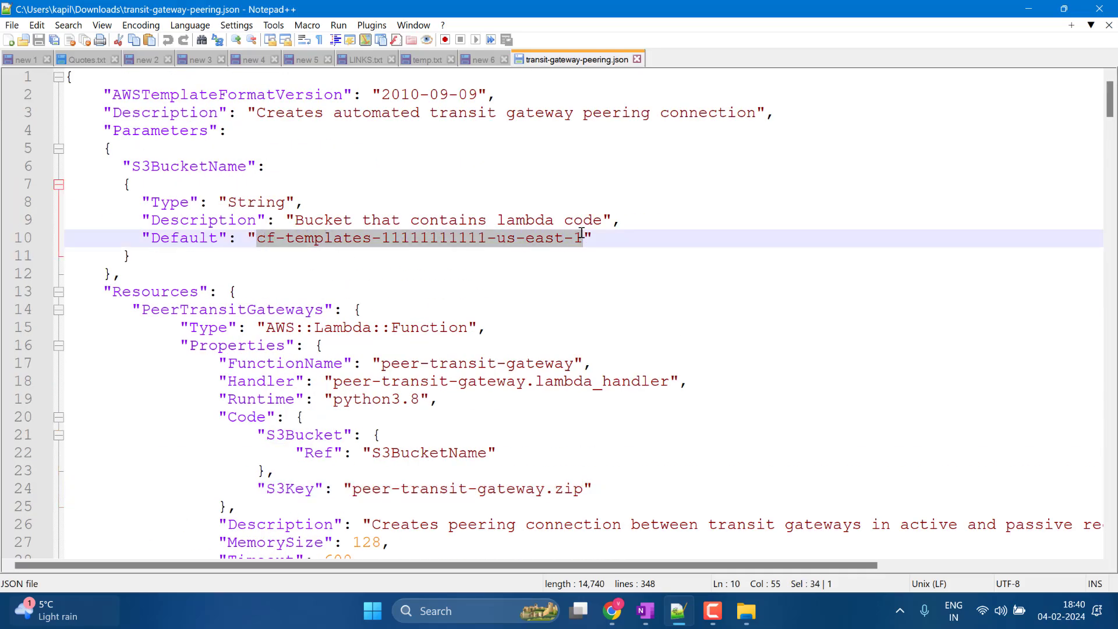
Switch to the Cloud Quest practice lab in the browser and go back through the lab instructions to step 12
{"action": "left_click", "coordinate": [610, 612]}
{"action": "left_click", "coordinate": [142, 4]}
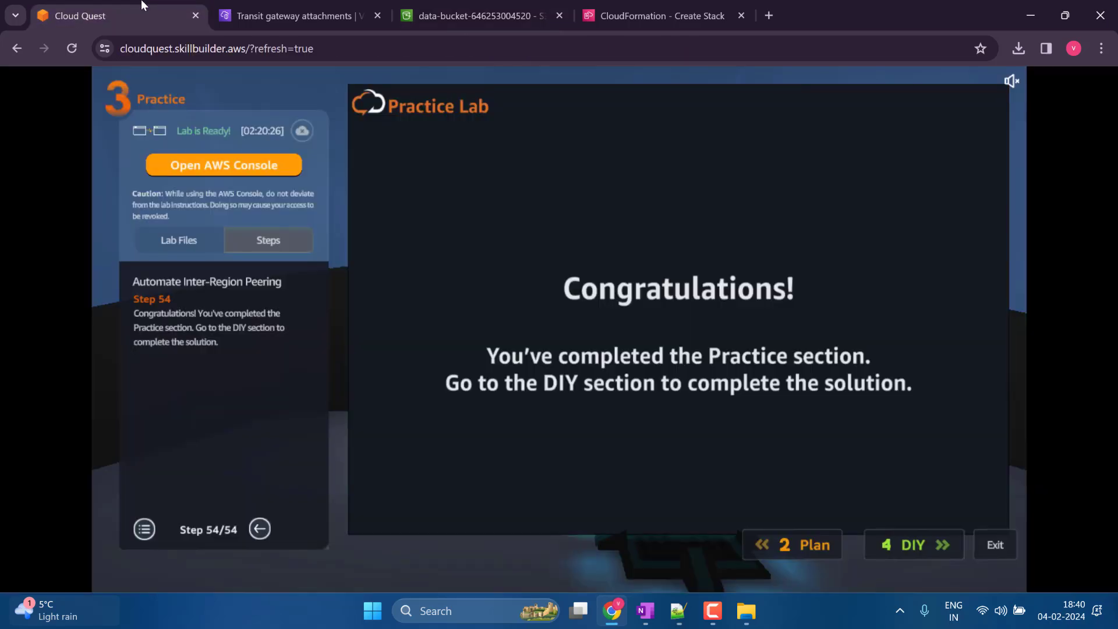
{"action": "left_click", "coordinate": [29, 549]}
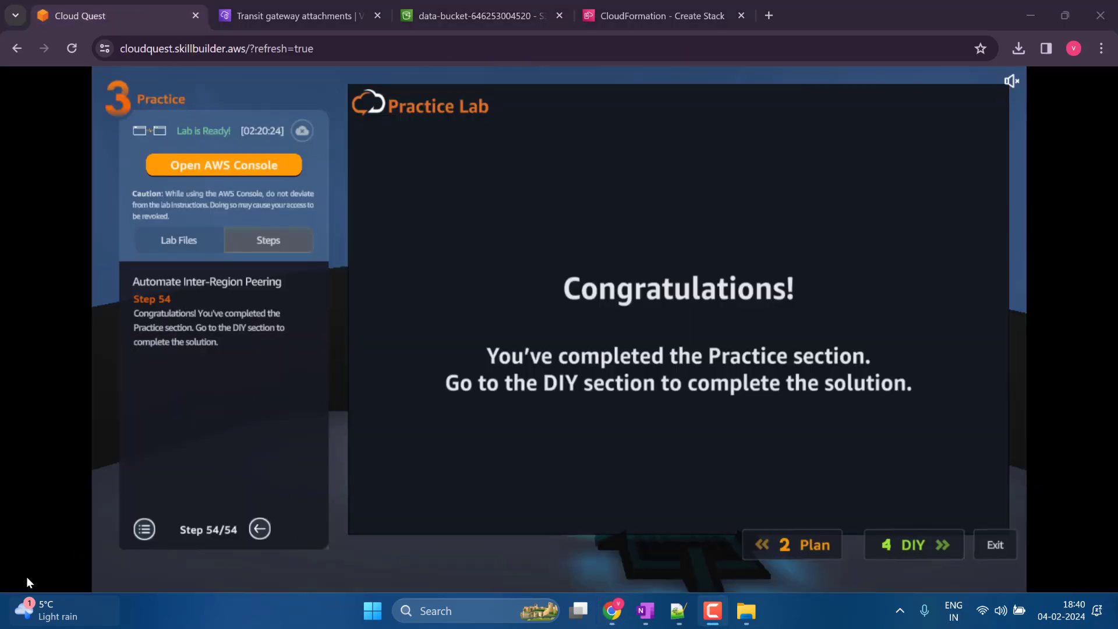
{"action": "left_click", "coordinate": [260, 529]}
{"action": "left_click", "coordinate": [259, 529]}
{"action": "left_click", "coordinate": [260, 528]}
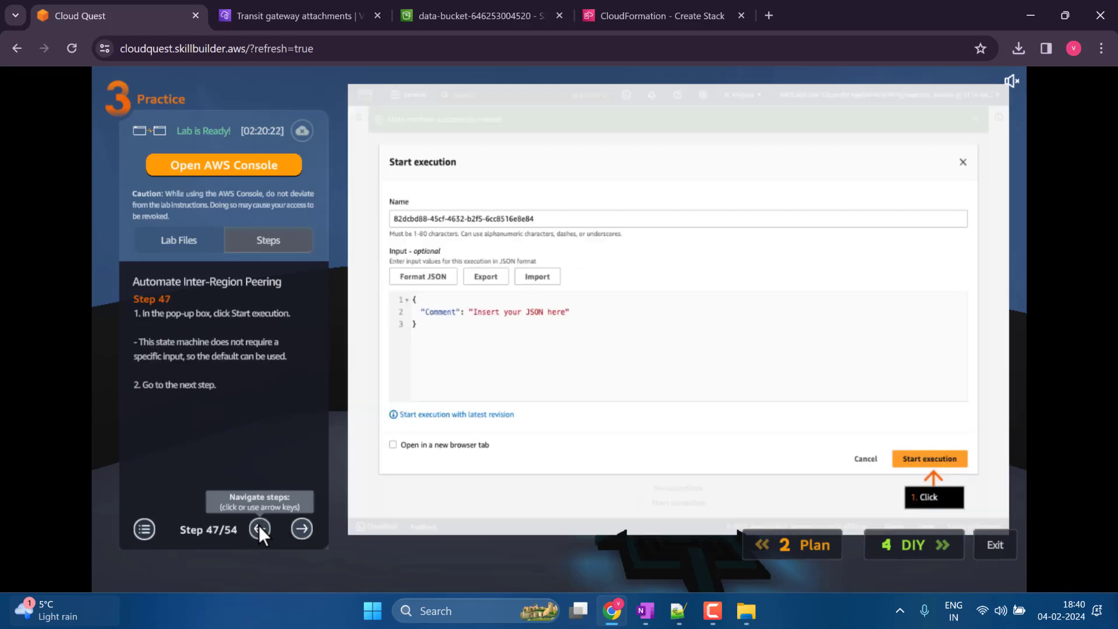
{"action": "left_click", "coordinate": [260, 528]}
{"action": "triple_click", "coordinate": [260, 529]}
{"action": "triple_click", "coordinate": [260, 528]}
{"action": "triple_click", "coordinate": [259, 529]}
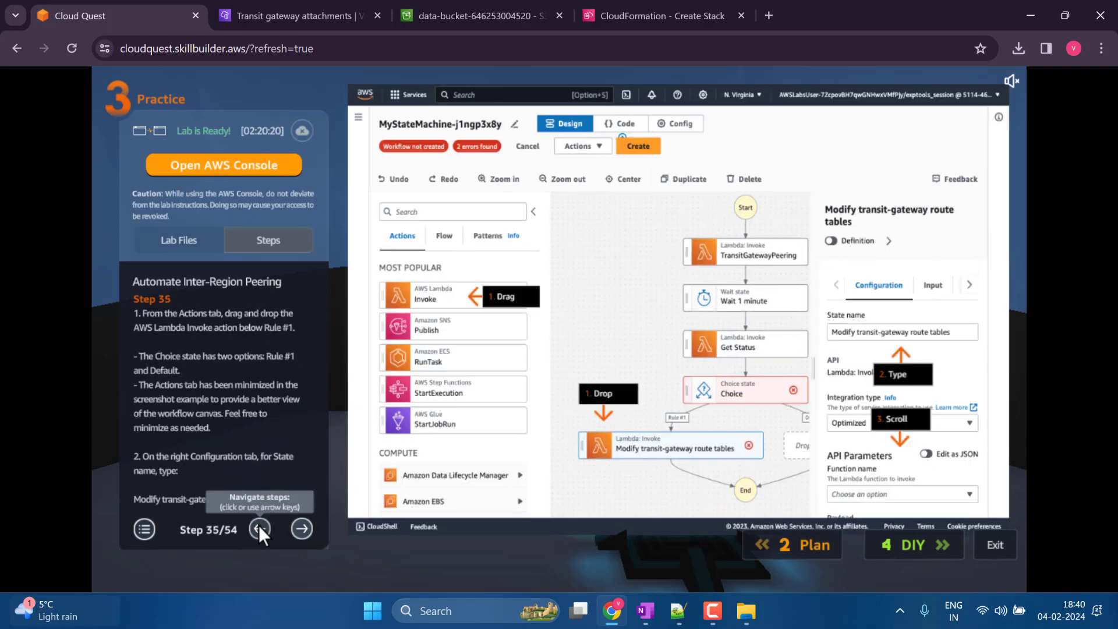
{"action": "triple_click", "coordinate": [260, 528]}
{"action": "double_click", "coordinate": [260, 529]}
{"action": "double_click", "coordinate": [260, 529]}
{"action": "triple_click", "coordinate": [259, 529]}
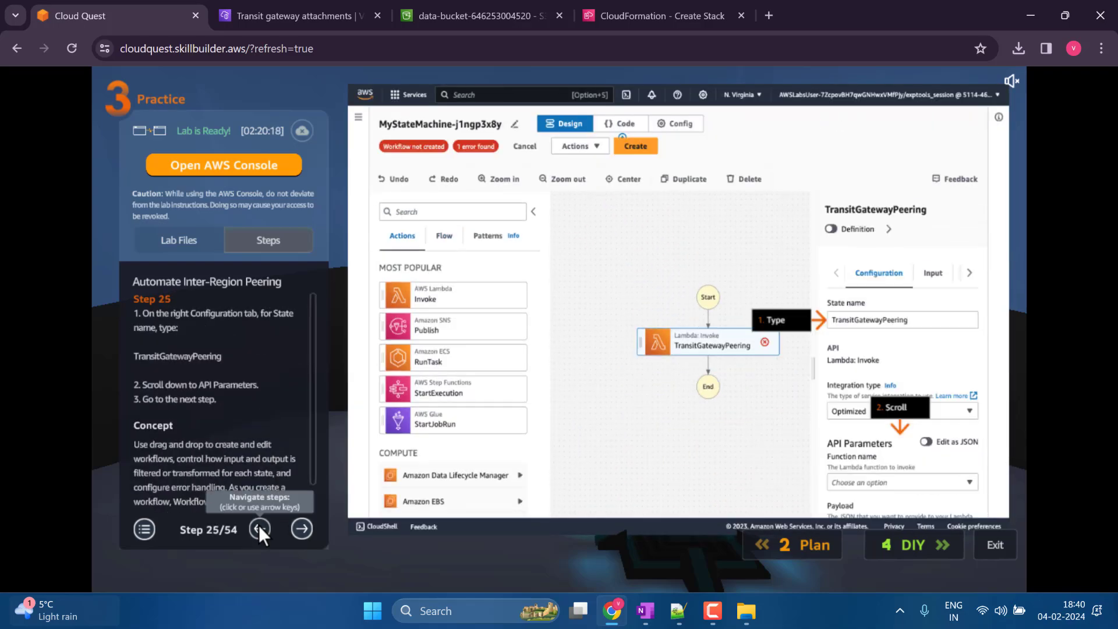
{"action": "triple_click", "coordinate": [260, 528]}
{"action": "triple_click", "coordinate": [259, 528]}
{"action": "left_click", "coordinate": [260, 529]}
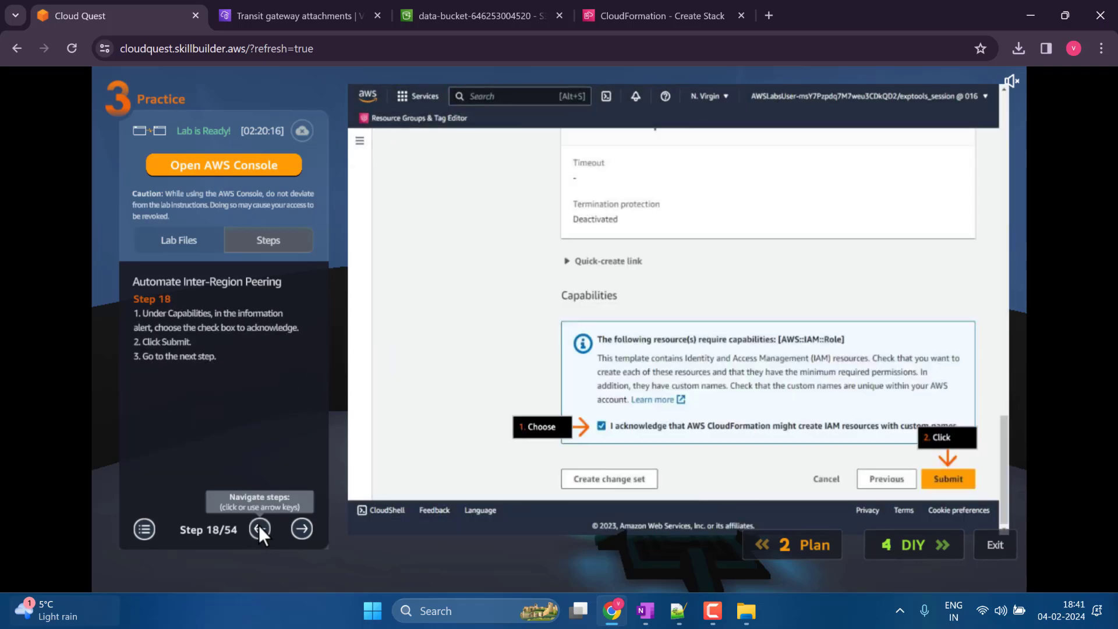
{"action": "double_click", "coordinate": [259, 529]}
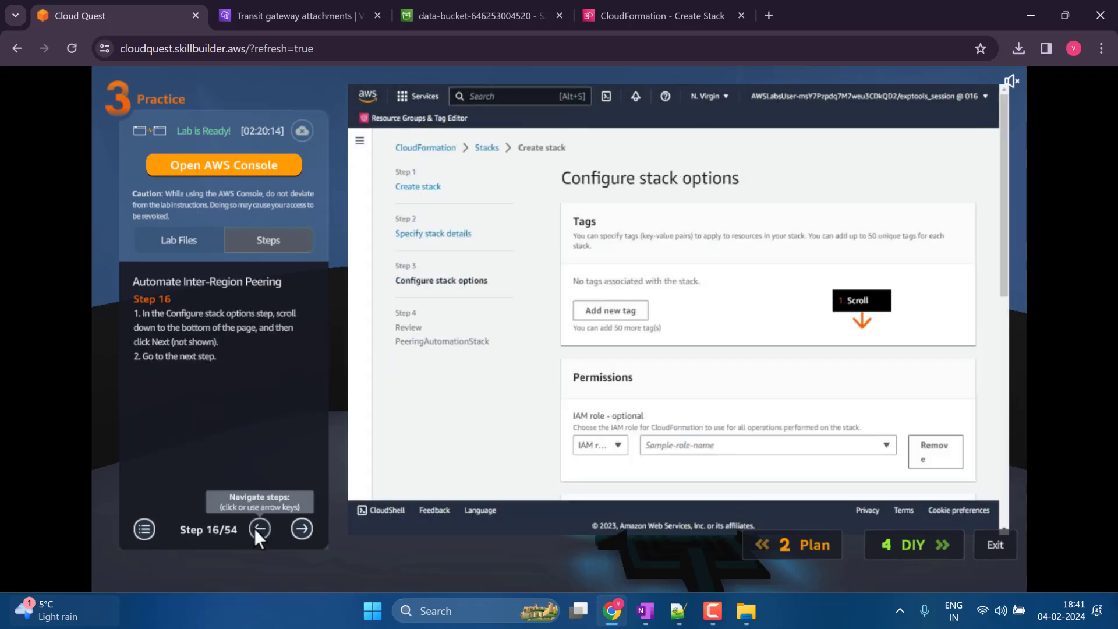
{"action": "double_click", "coordinate": [254, 529]}
{"action": "left_click", "coordinate": [255, 528]}
{"action": "left_click", "coordinate": [256, 528]}
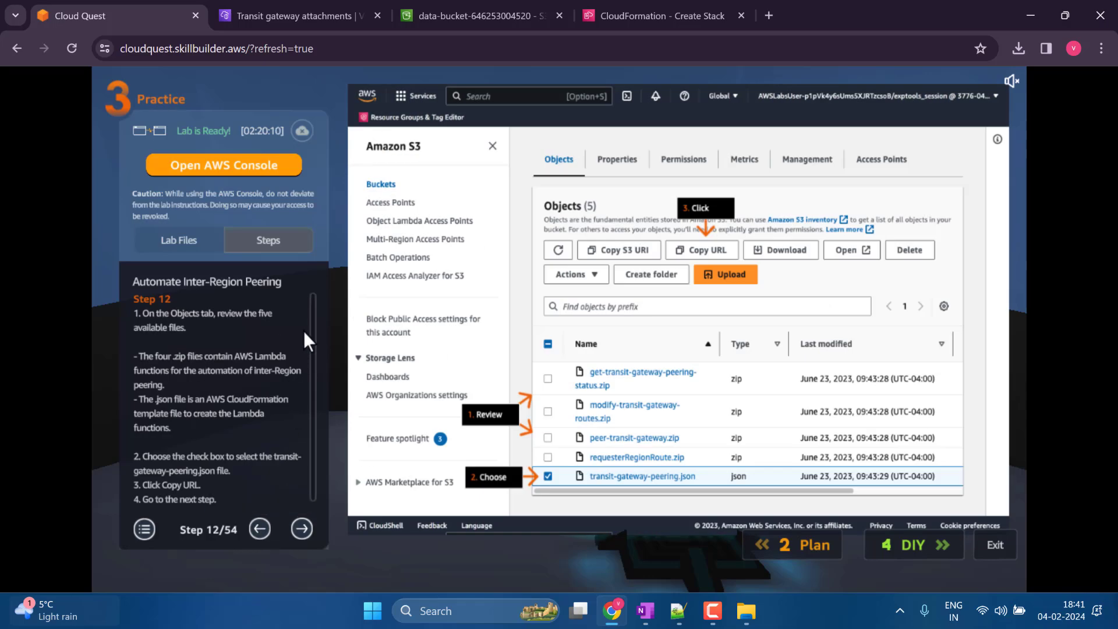
Read lab steps 12 to 15 on copying the template URL, creating the stack and specifying its name and S3BucketName
{"action": "scroll", "coordinate": [260, 351], "scroll_direction": "down", "scroll_amount": 1}
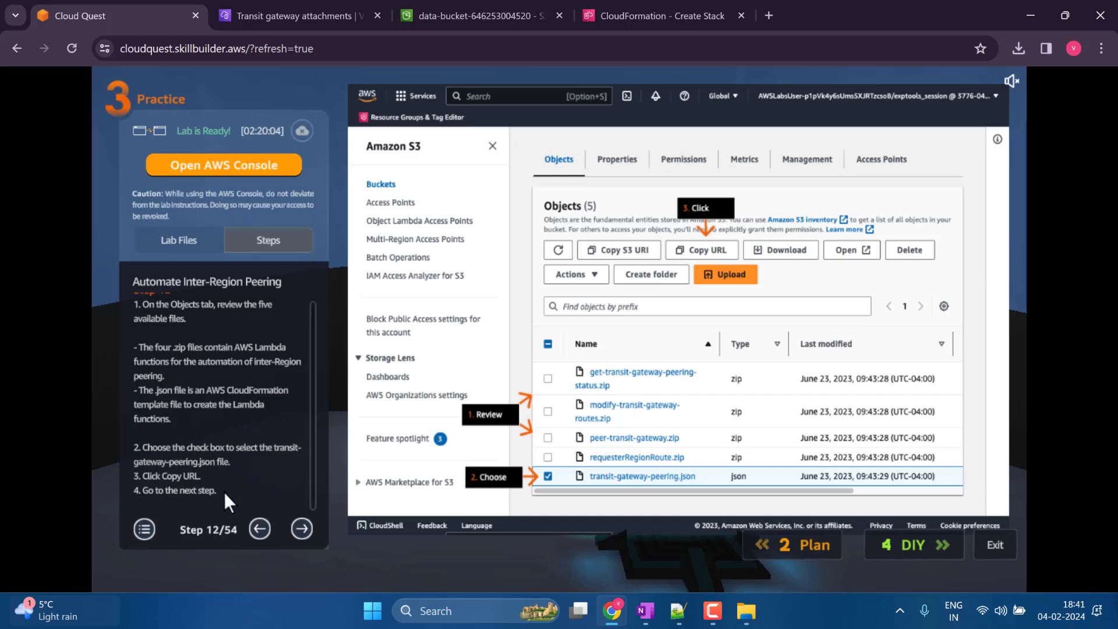
{"action": "left_click", "coordinate": [301, 528]}
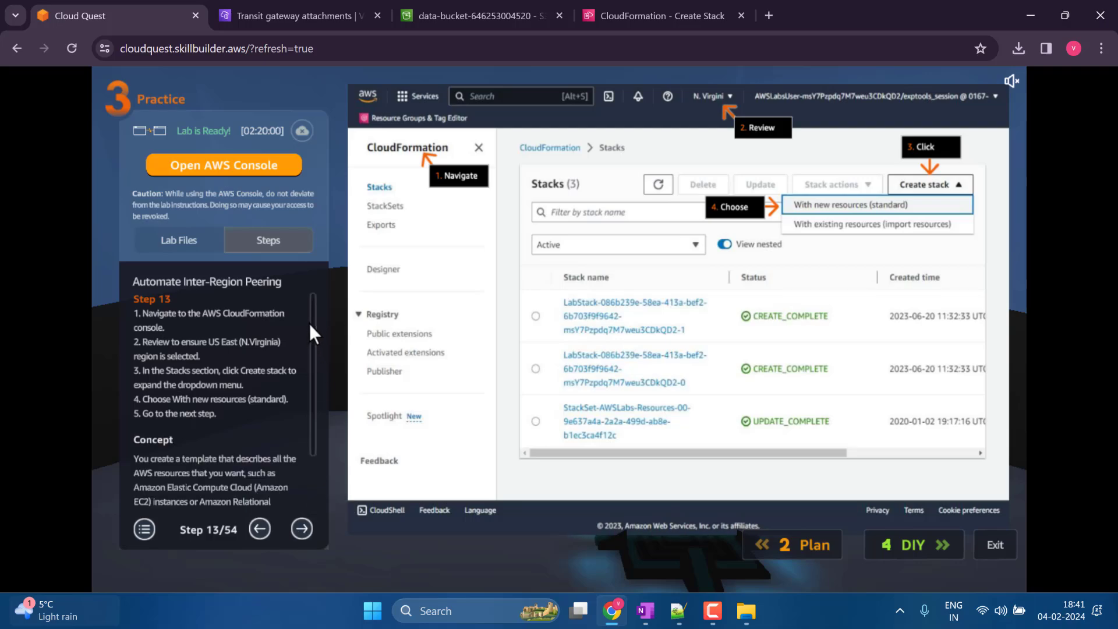
{"action": "scroll", "coordinate": [312, 320], "scroll_direction": "down", "scroll_amount": 2}
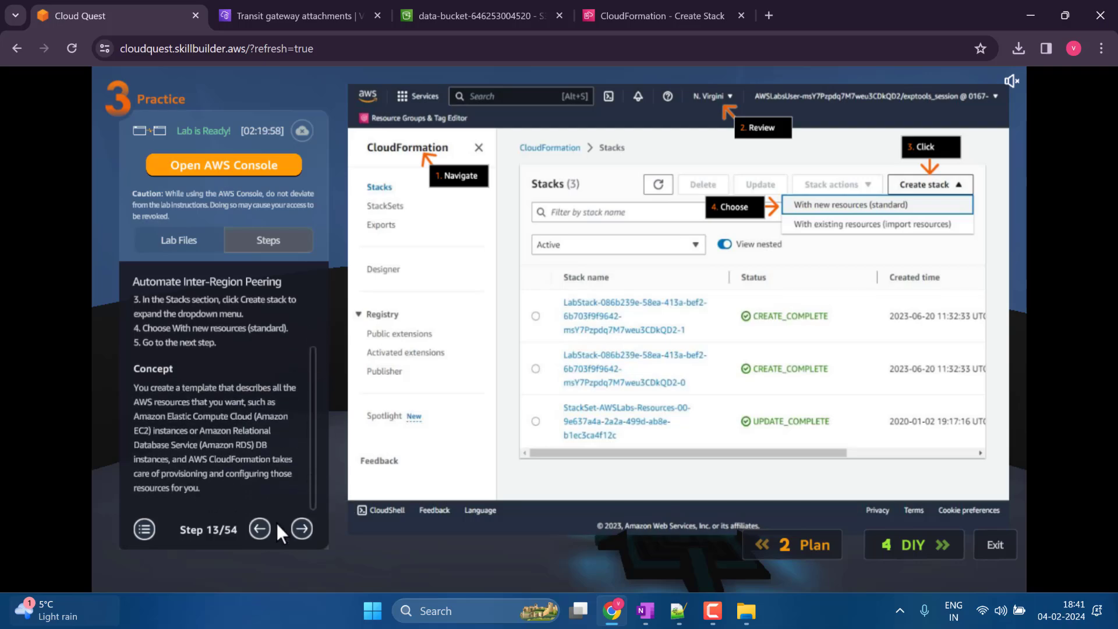
{"action": "left_click", "coordinate": [299, 530]}
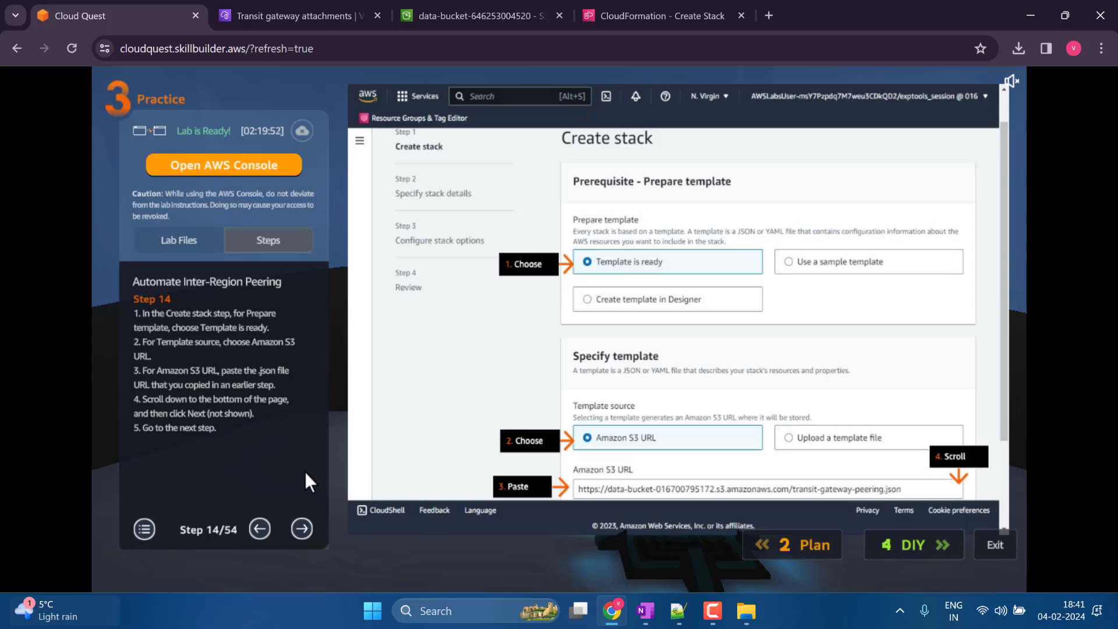
{"action": "left_click", "coordinate": [304, 530]}
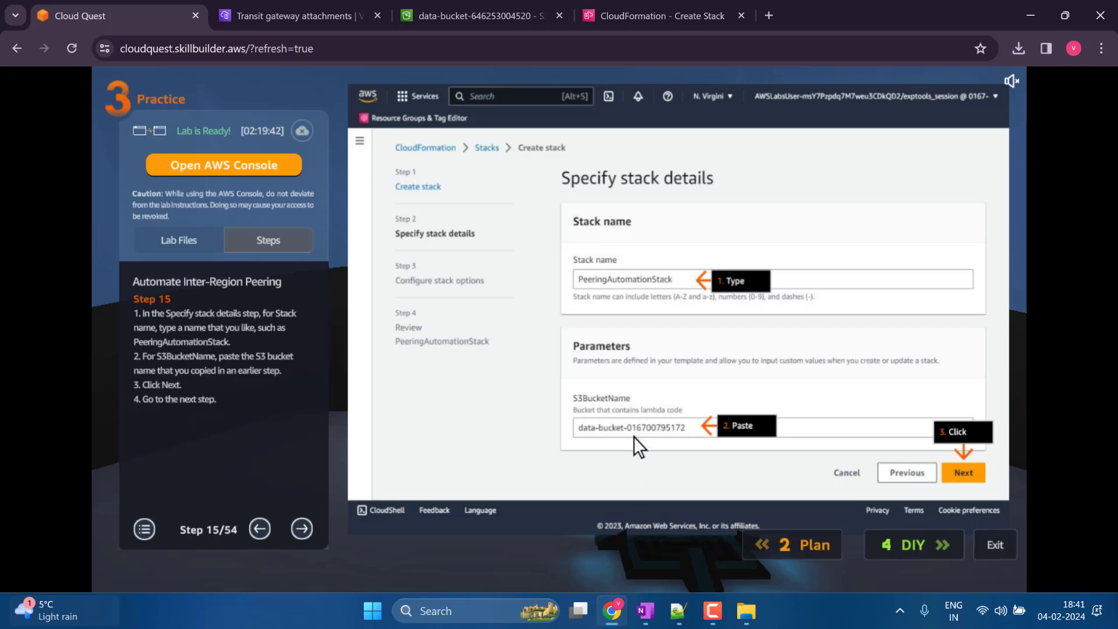
View the CloudFormation Create stack page, return to Notepad++ and recheck the S3BucketName default and where it is referenced
{"action": "left_click", "coordinate": [505, 7]}
{"action": "left_click", "coordinate": [598, 7]}
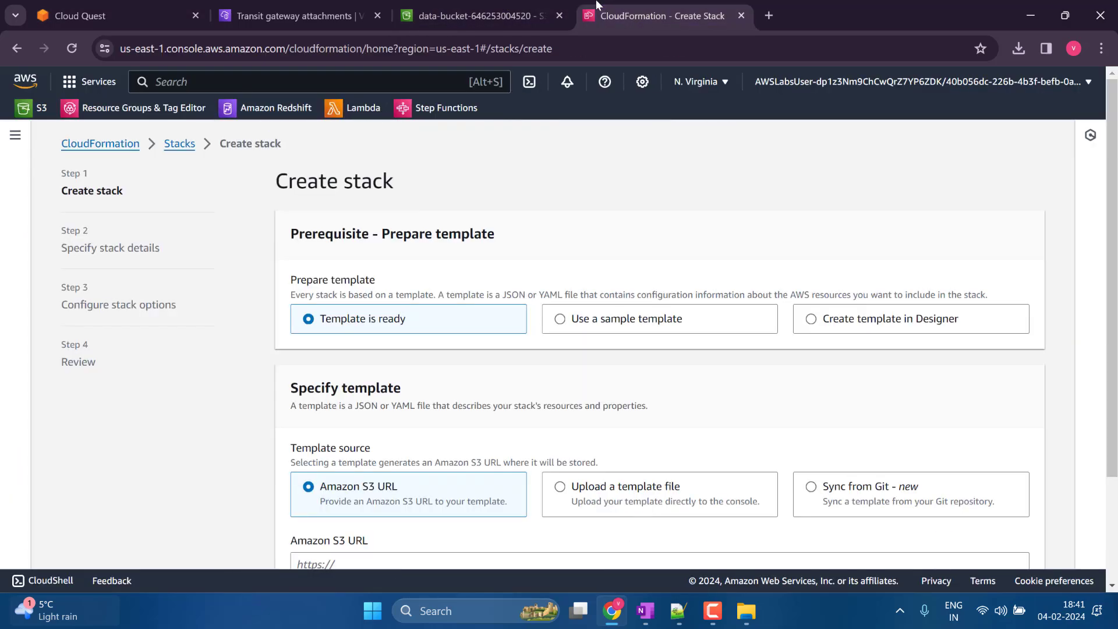
{"action": "left_click", "coordinate": [678, 611]}
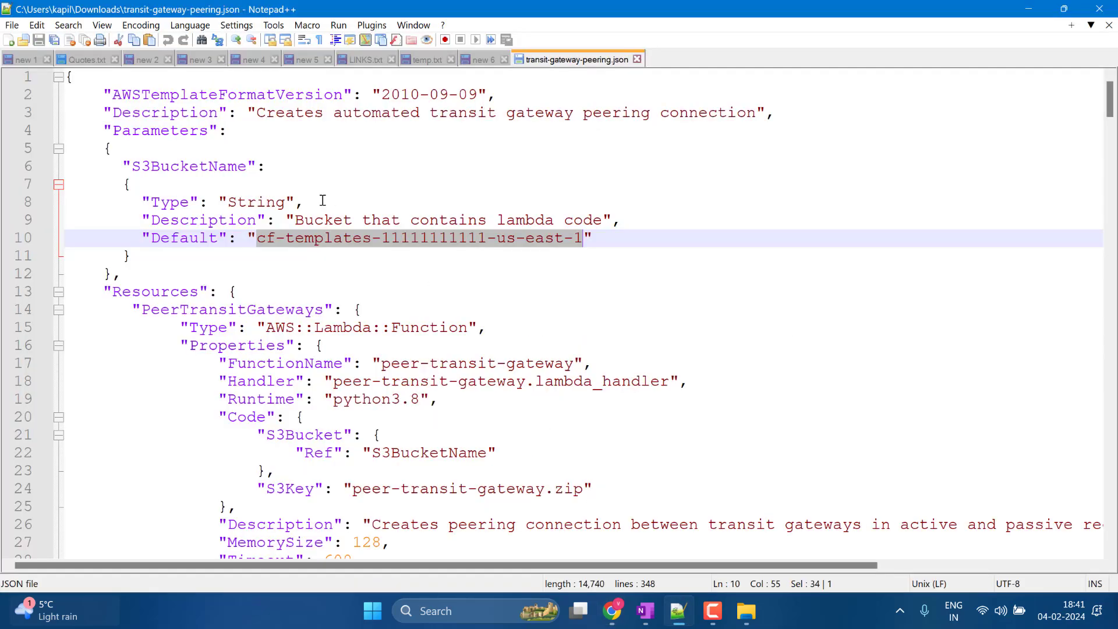
{"action": "left_click_drag", "start_coordinate": [257, 238], "coordinate": [595, 239]}
{"action": "scroll", "coordinate": [561, 238], "scroll_direction": "down", "scroll_amount": 5}
{"action": "scroll", "coordinate": [361, 256], "scroll_direction": "up", "scroll_amount": 2}
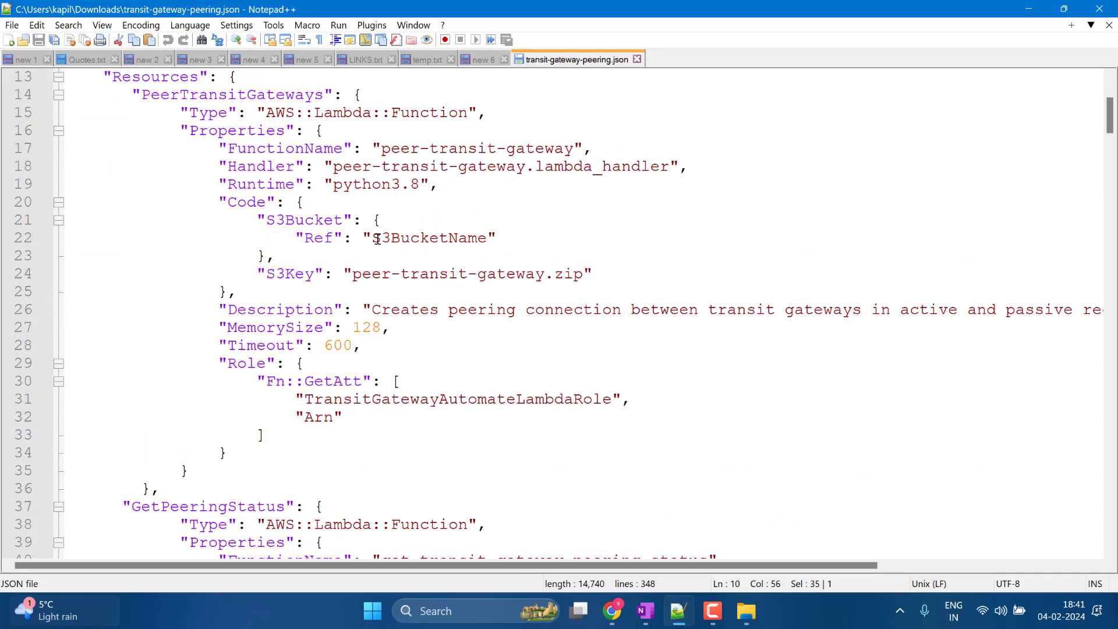
Examine the PeerTransitGateways function's code properties, description, memory size, timeout and the Fn::GetAtt reference to its Lambda role
{"action": "left_click_drag", "start_coordinate": [644, 333], "coordinate": [289, 202]}
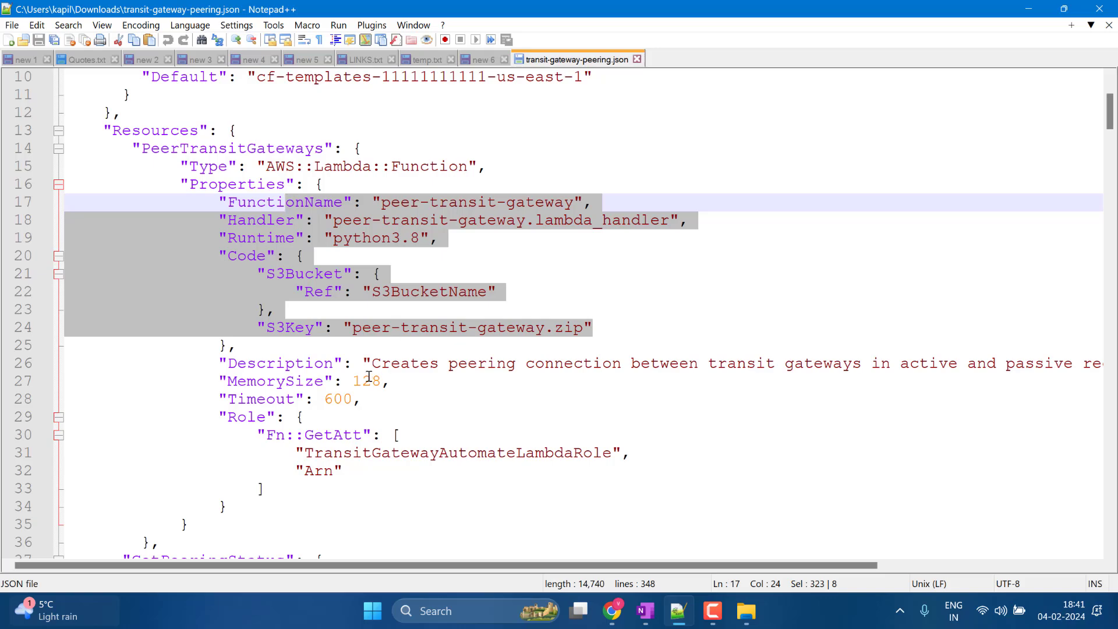
{"action": "left_click_drag", "start_coordinate": [408, 362], "coordinate": [635, 365]}
{"action": "left_click", "coordinate": [399, 384]}
{"action": "left_click", "coordinate": [335, 400]}
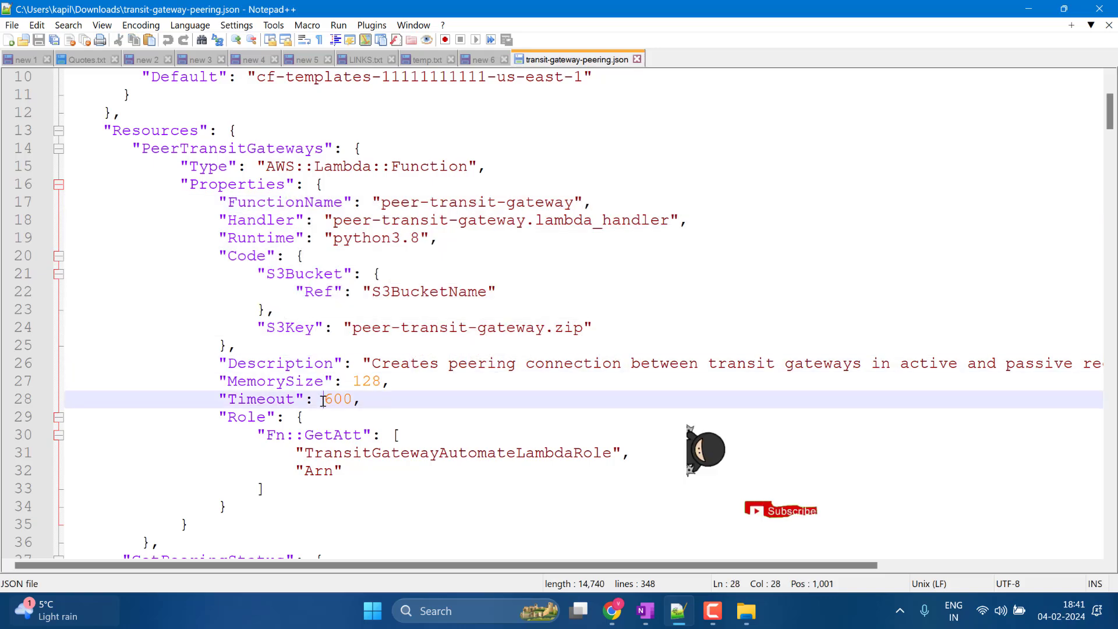
{"action": "left_click", "coordinate": [322, 453]}
{"action": "double_click", "coordinate": [322, 454]}
{"action": "scroll", "coordinate": [349, 445], "scroll_direction": "down", "scroll_amount": 3}
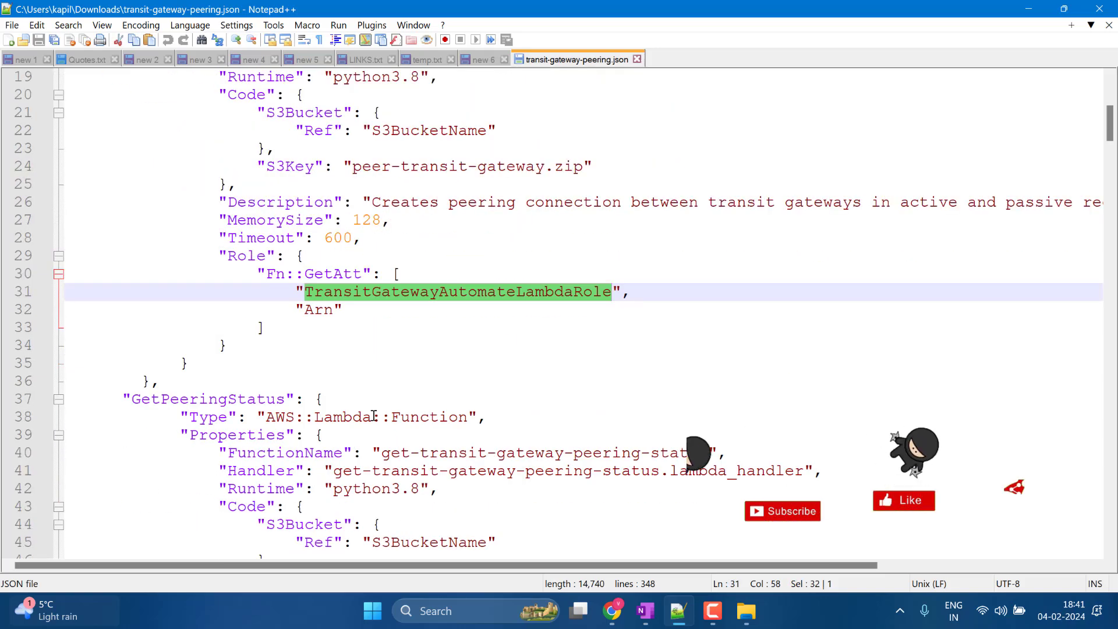
{"action": "double_click", "coordinate": [346, 271]}
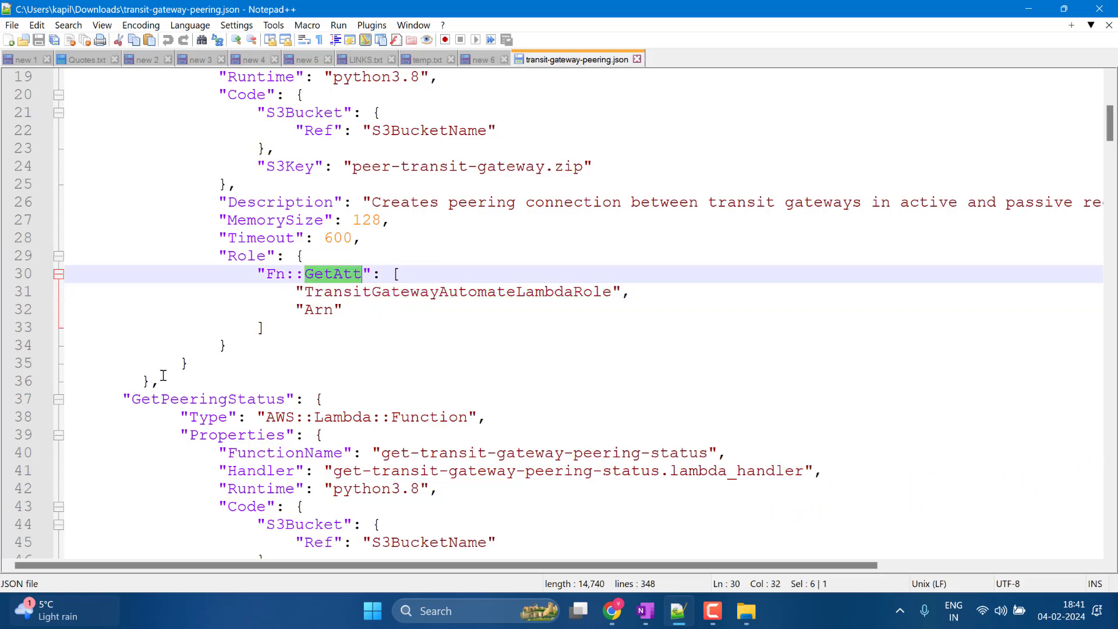
{"action": "left_click_drag", "start_coordinate": [163, 375], "coordinate": [46, 139]}
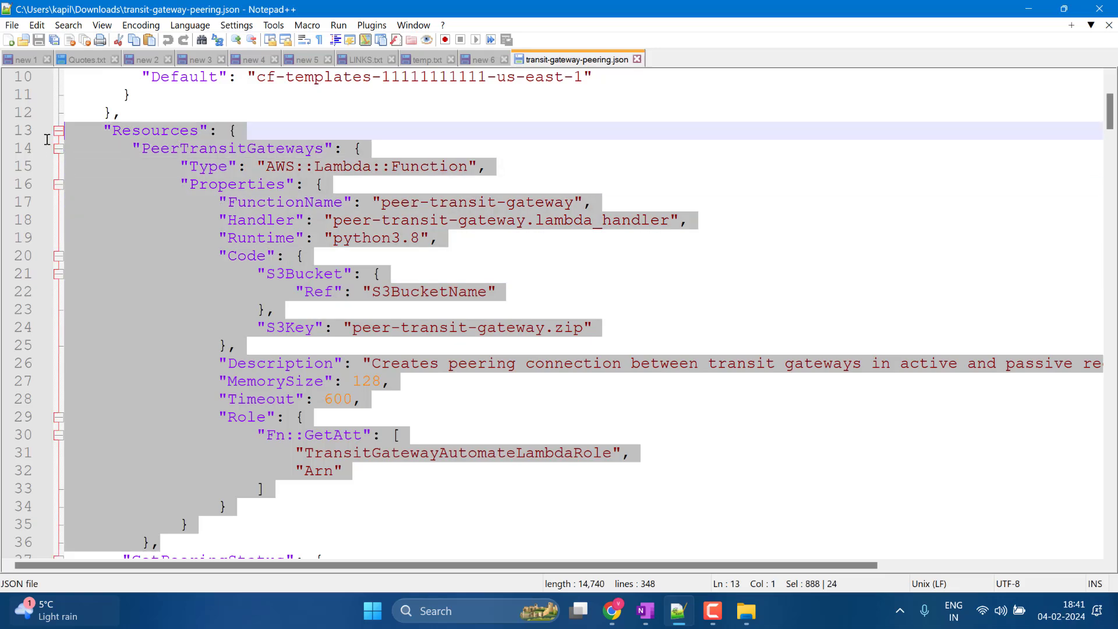
Examine the GetPeeringStatus resource's function name, handler, runtime, S3 bucket reference and S3Key
{"action": "scroll", "coordinate": [230, 261], "scroll_direction": "down", "scroll_amount": 6}
{"action": "double_click", "coordinate": [218, 236]}
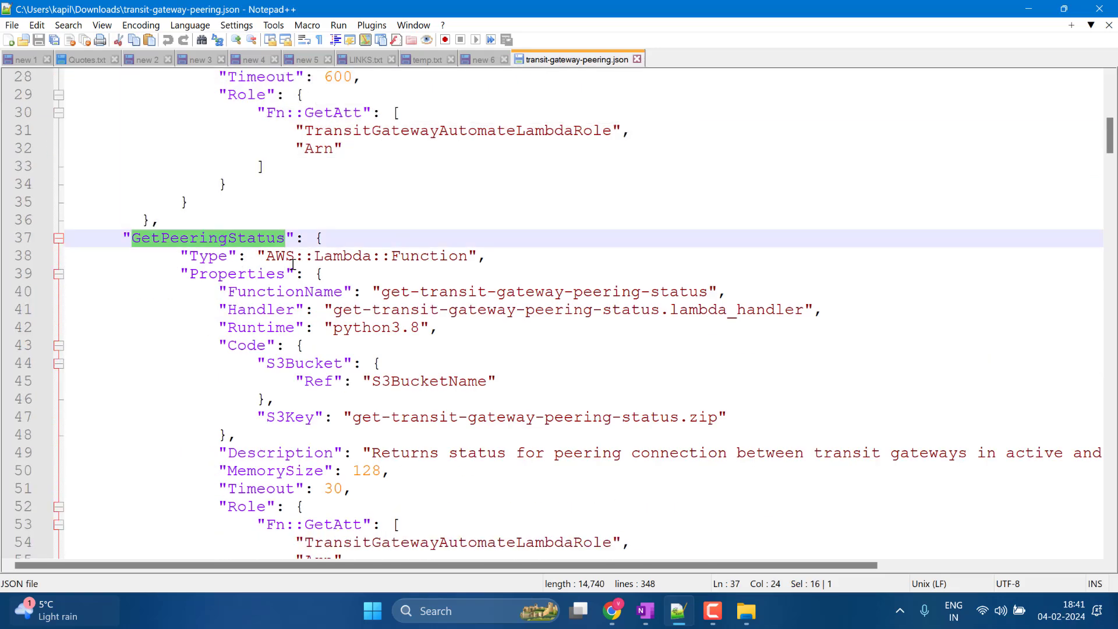
{"action": "left_click_drag", "start_coordinate": [390, 291], "coordinate": [651, 291]}
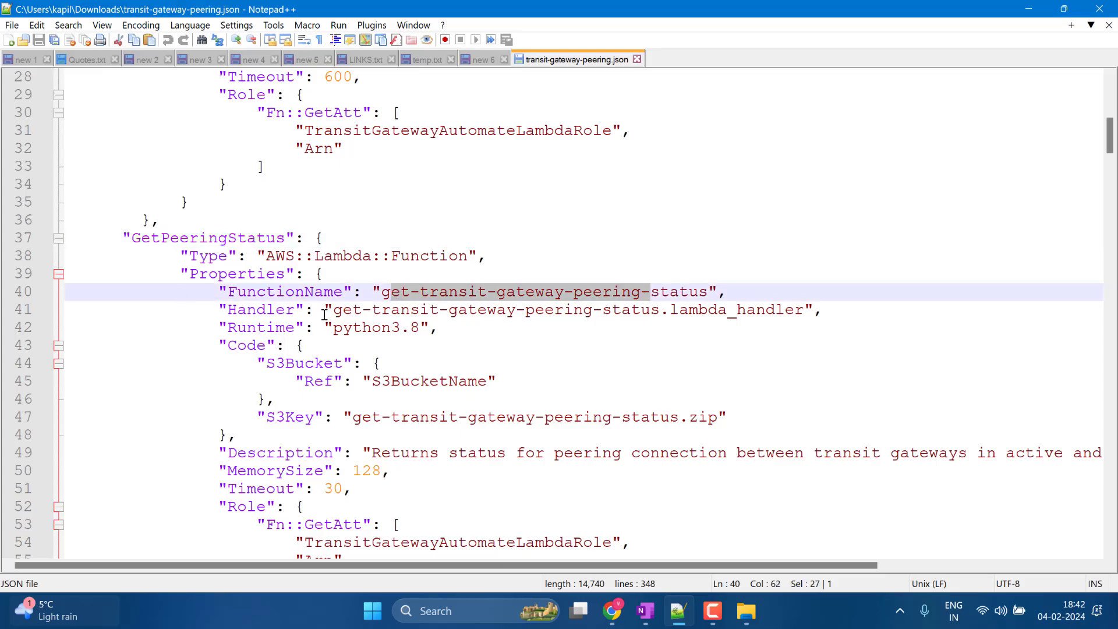
{"action": "left_click_drag", "start_coordinate": [329, 309], "coordinate": [384, 362]}
{"action": "scroll", "coordinate": [425, 278], "scroll_direction": "down", "scroll_amount": 4}
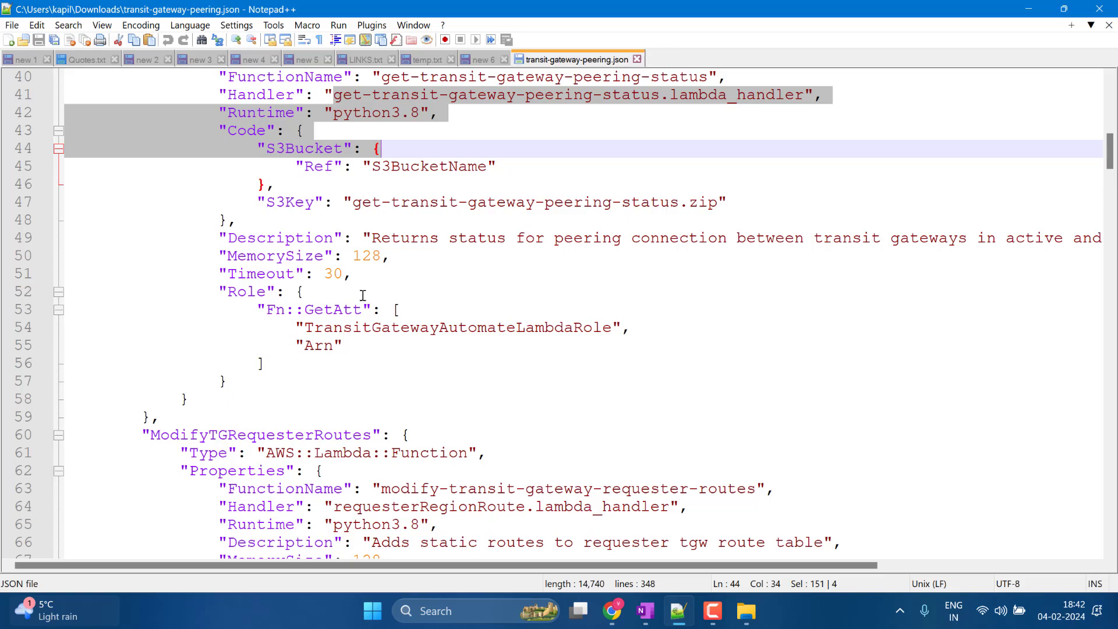
{"action": "left_click_drag", "start_coordinate": [718, 203], "coordinate": [345, 202]}
{"action": "scroll", "coordinate": [341, 198], "scroll_direction": "down", "scroll_amount": 4}
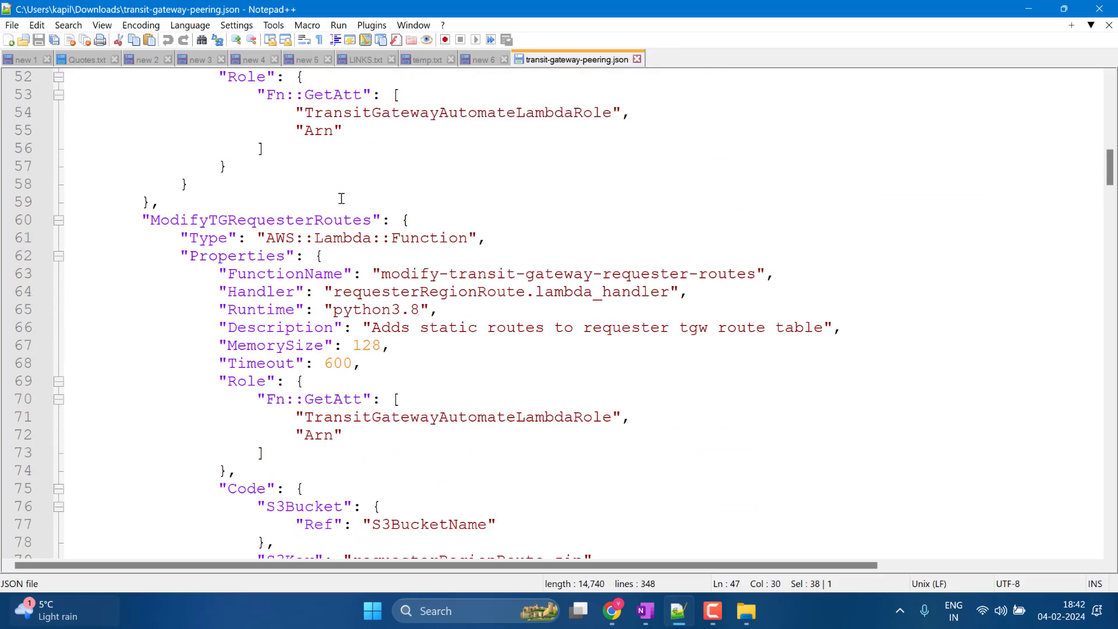
Examine the ModifyTGRequesterRoutes resource's properties and its S3Key code file
{"action": "double_click", "coordinate": [232, 224]}
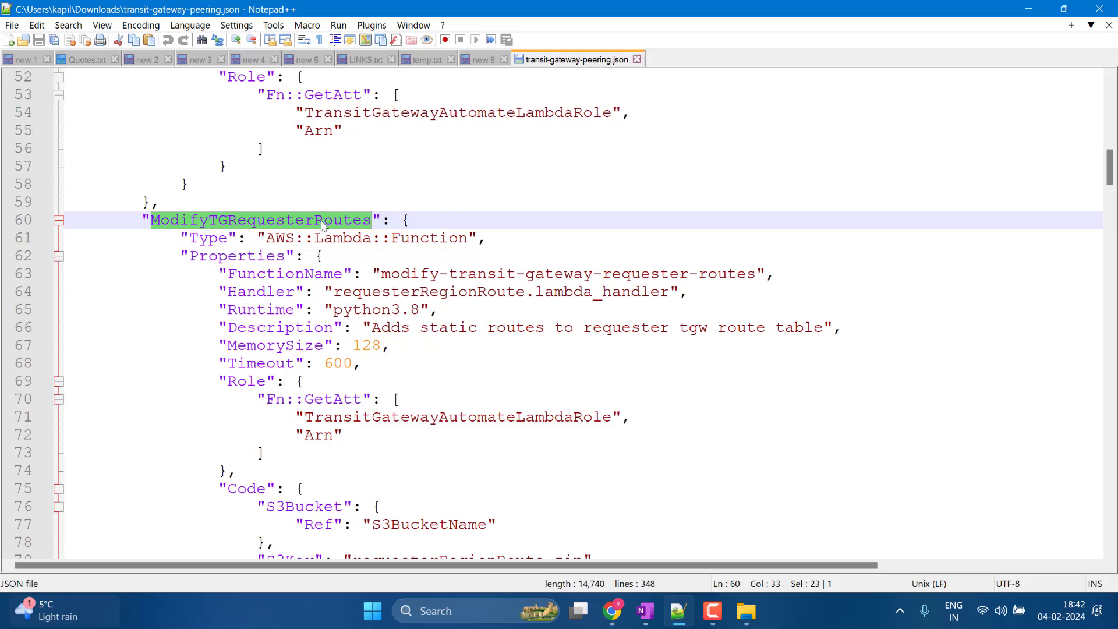
{"action": "scroll", "coordinate": [251, 230], "scroll_direction": "down", "scroll_amount": 5}
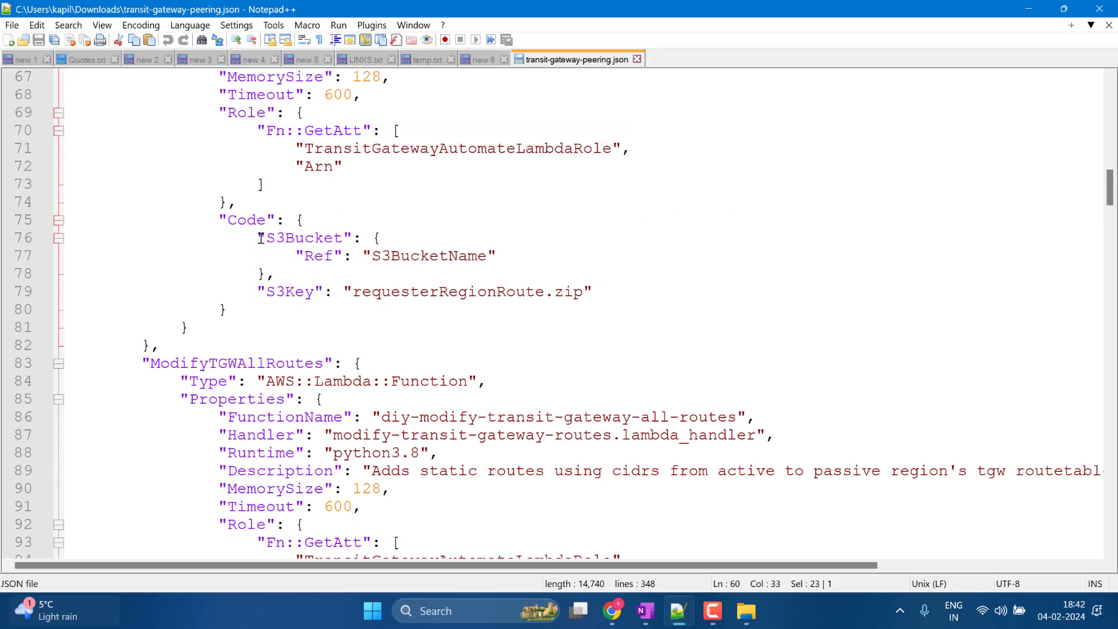
{"action": "scroll", "coordinate": [304, 231], "scroll_direction": "up", "scroll_amount": 4}
{"action": "scroll", "coordinate": [594, 449], "scroll_direction": "down", "scroll_amount": 5}
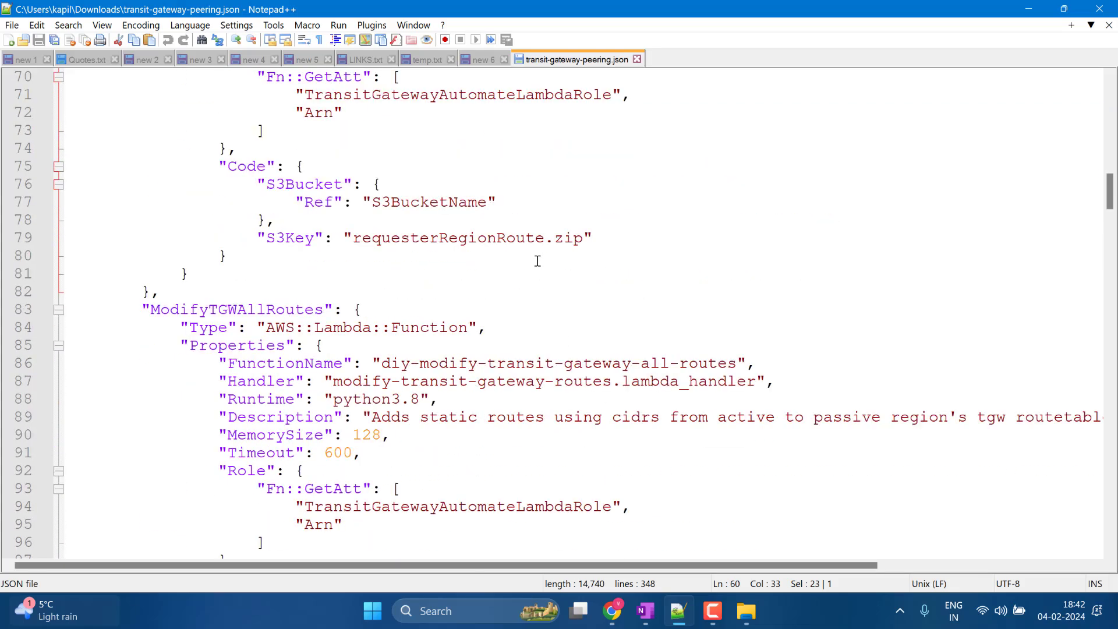
{"action": "left_click_drag", "start_coordinate": [544, 239], "coordinate": [390, 238]}
Examine the ModifyTGWAllRoutes function resource and locate the definition of the TransitGatewayAutomateLambdaRole resource
{"action": "scroll", "coordinate": [389, 238], "scroll_direction": "down", "scroll_amount": 2}
{"action": "scroll", "coordinate": [389, 232], "scroll_direction": "down", "scroll_amount": 1}
{"action": "double_click", "coordinate": [292, 151]}
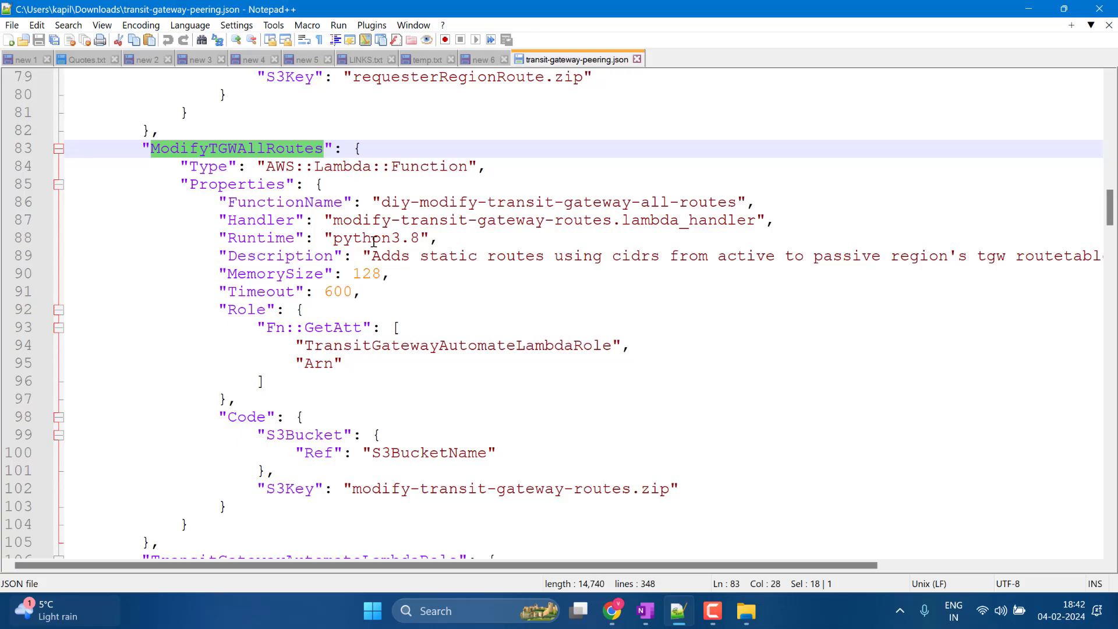
{"action": "scroll", "coordinate": [366, 244], "scroll_direction": "down", "scroll_amount": 8}
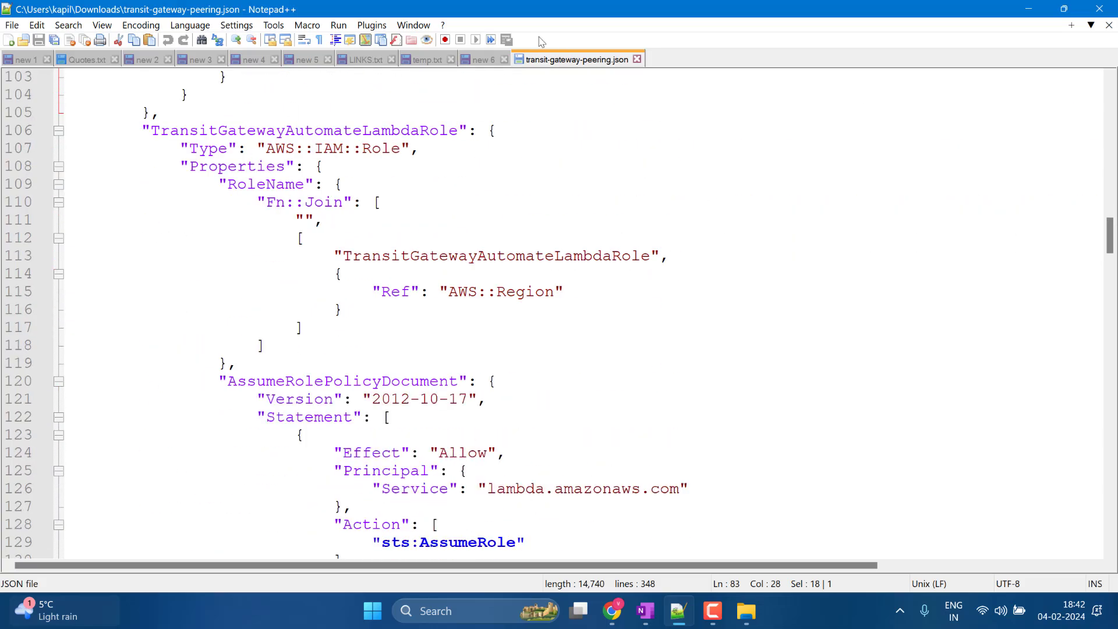
{"action": "double_click", "coordinate": [260, 134]}
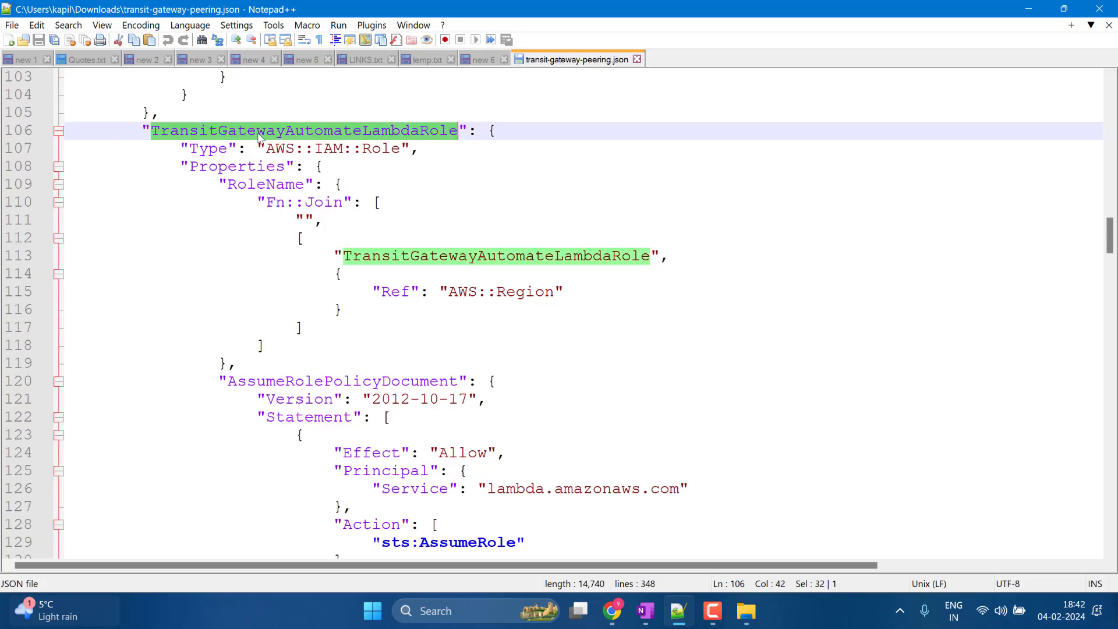
Examine the Lambda role's name definition and its AssumeRolePolicyDocument in the template
{"action": "scroll", "coordinate": [387, 255], "scroll_direction": "down", "scroll_amount": 2}
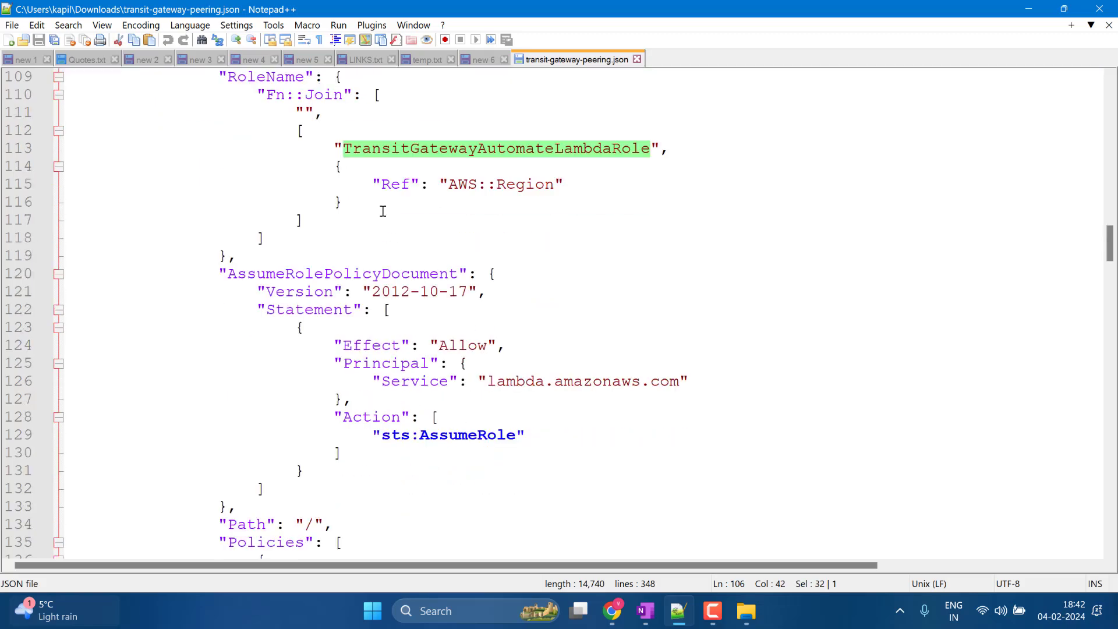
{"action": "scroll", "coordinate": [306, 230], "scroll_direction": "up", "scroll_amount": 2}
{"action": "scroll", "coordinate": [315, 239], "scroll_direction": "down", "scroll_amount": 4}
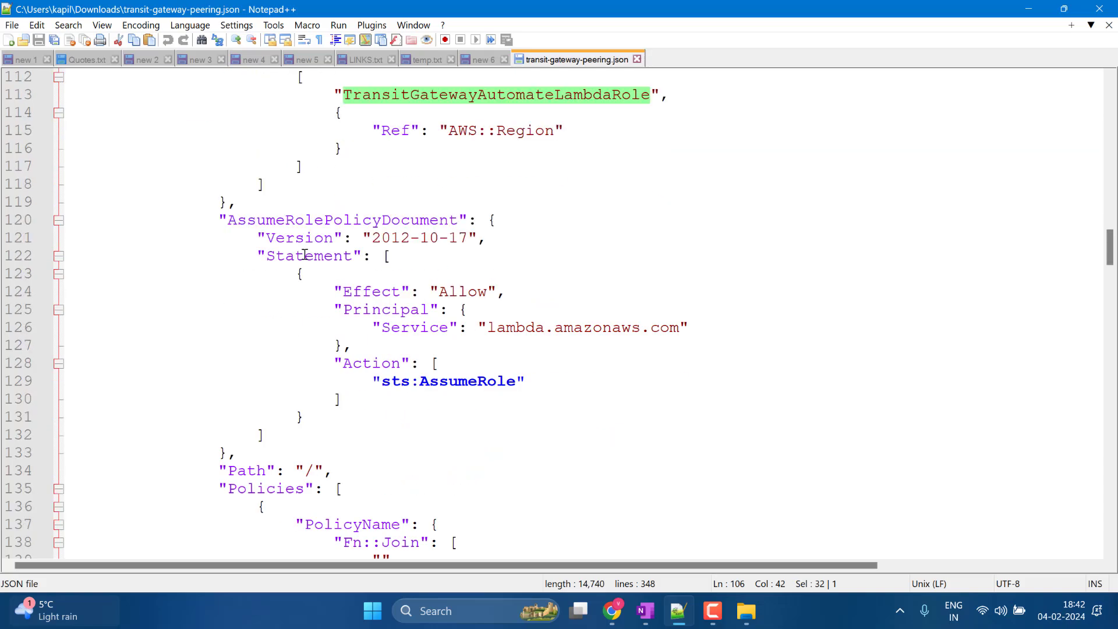
{"action": "left_click_drag", "start_coordinate": [690, 273], "coordinate": [484, 275]}
{"action": "left_click_drag", "start_coordinate": [387, 362], "coordinate": [122, 168]}
{"action": "scroll", "coordinate": [250, 207], "scroll_direction": "down", "scroll_amount": 6}
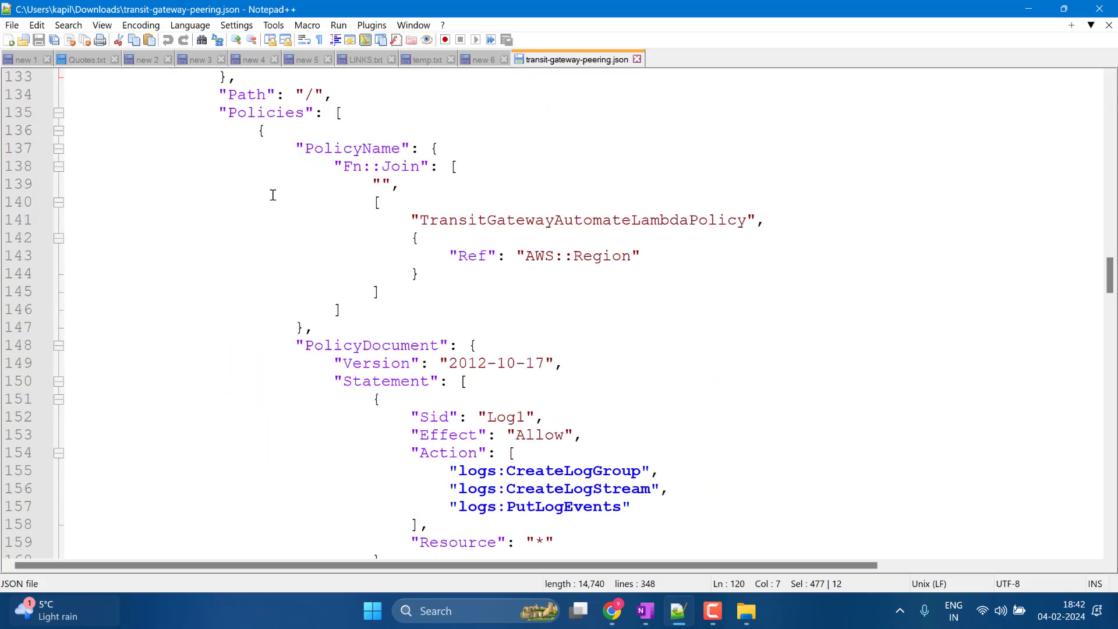
Examine the TransitGatewayAutomateLambdaPolicy name and its Log1 statement's logging actions and resource scope
{"action": "scroll", "coordinate": [272, 194], "scroll_direction": "up", "scroll_amount": 1}
{"action": "double_click", "coordinate": [276, 166]}
{"action": "scroll", "coordinate": [280, 169], "scroll_direction": "down", "scroll_amount": 2}
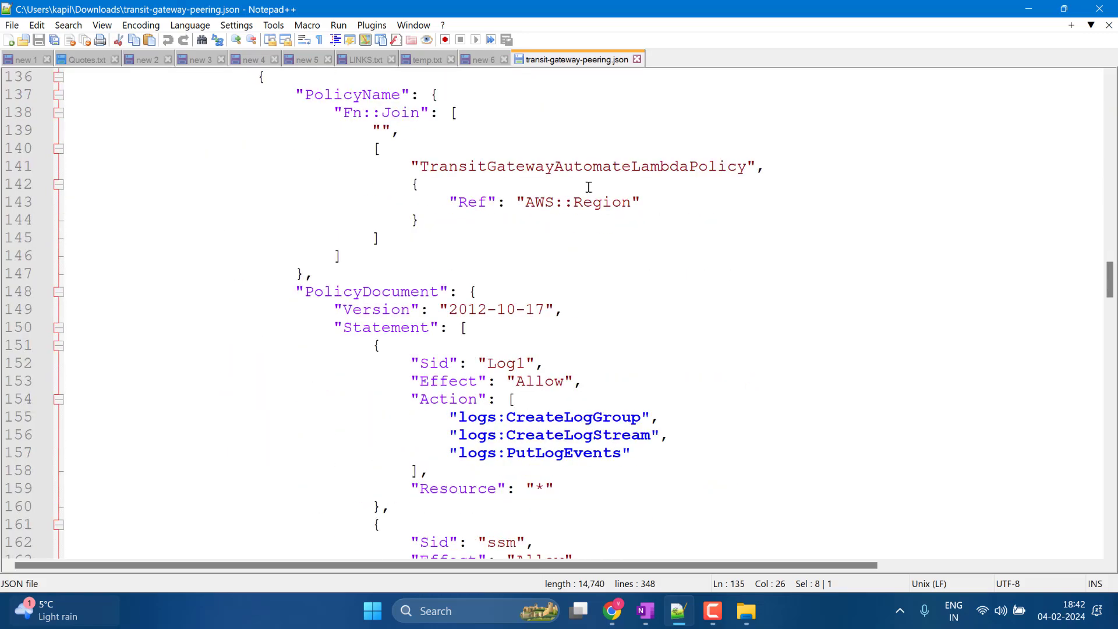
{"action": "double_click", "coordinate": [586, 167]}
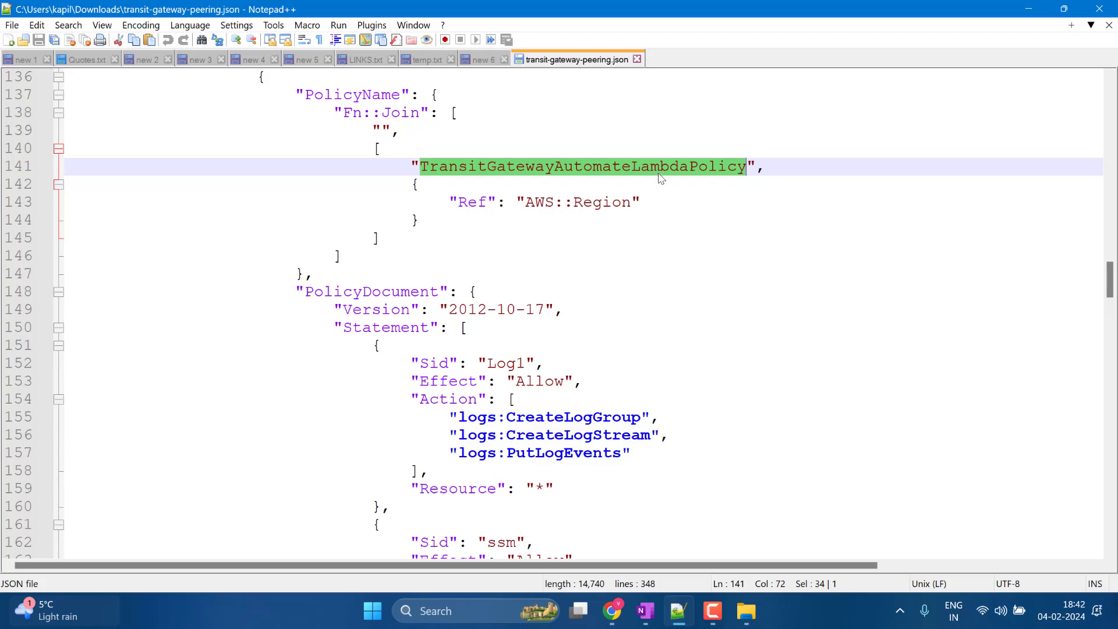
{"action": "scroll", "coordinate": [621, 197], "scroll_direction": "down", "scroll_amount": 3}
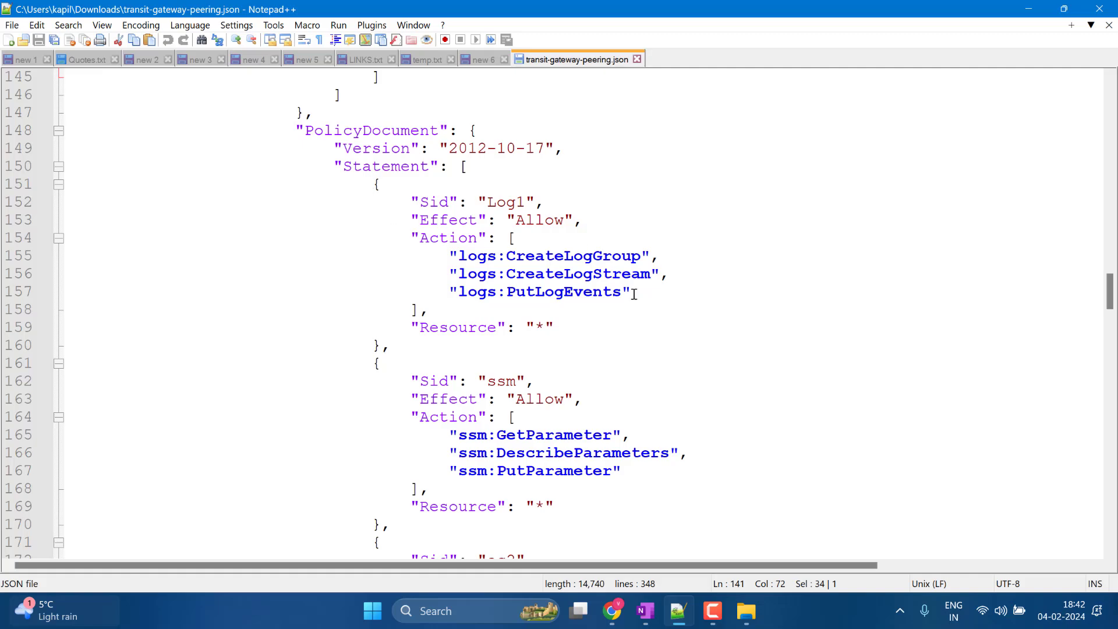
{"action": "left_click_drag", "start_coordinate": [635, 294], "coordinate": [429, 257]}
{"action": "scroll", "coordinate": [437, 257], "scroll_direction": "down", "scroll_amount": 2}
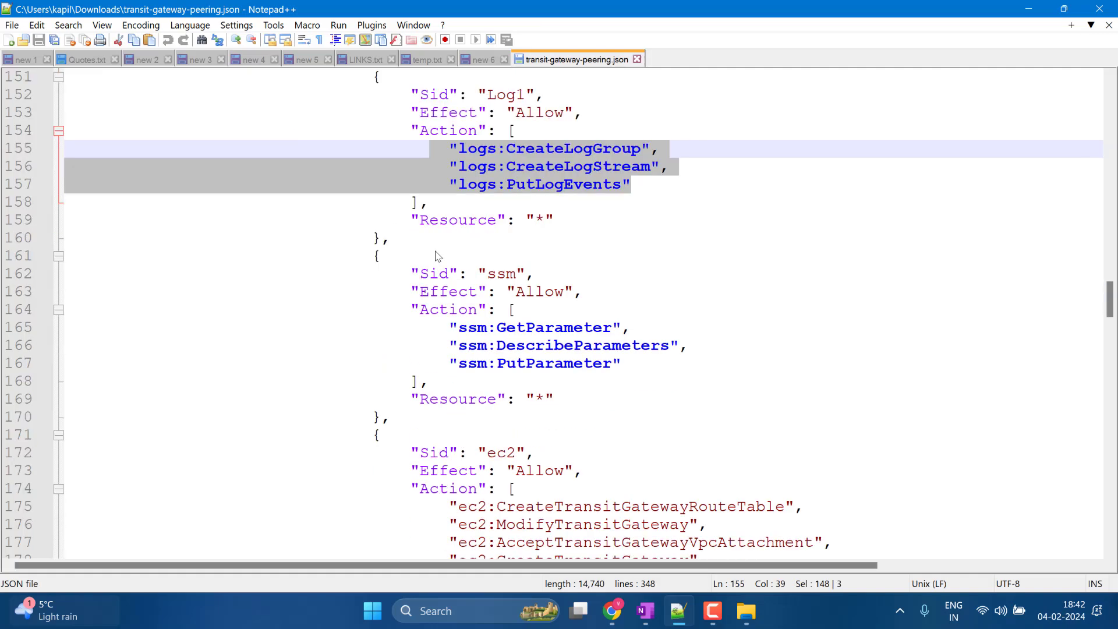
{"action": "left_click_drag", "start_coordinate": [583, 225], "coordinate": [413, 224]}
Examine the policy's ssm statement with its parameter actions and the ec2 statement's transit gateway actions
{"action": "scroll", "coordinate": [438, 306], "scroll_direction": "down", "scroll_amount": 3}
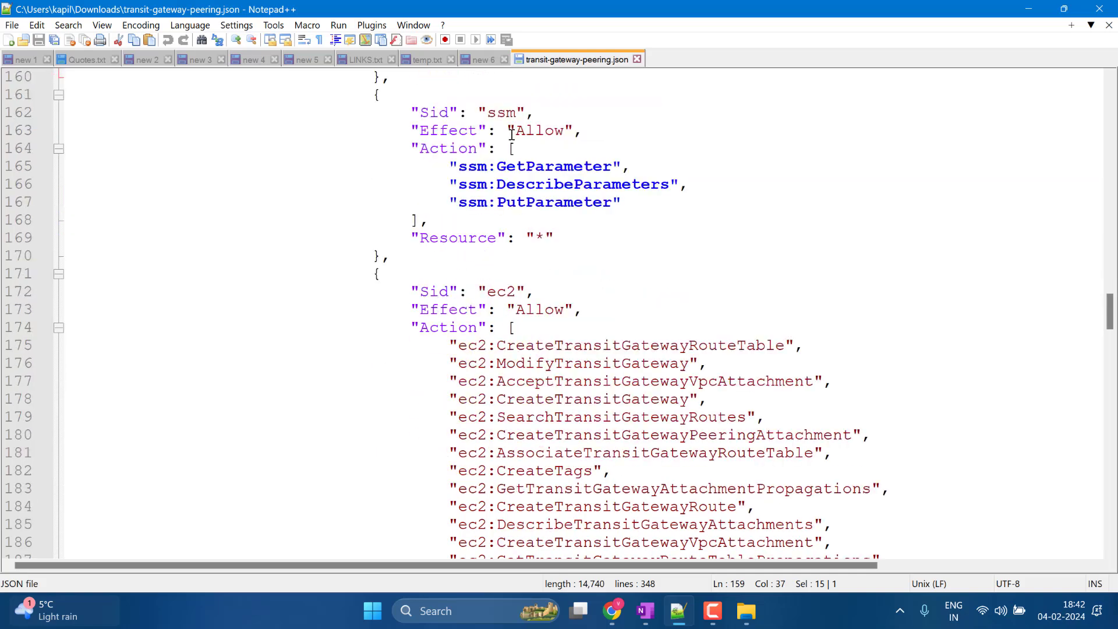
{"action": "double_click", "coordinate": [501, 113]}
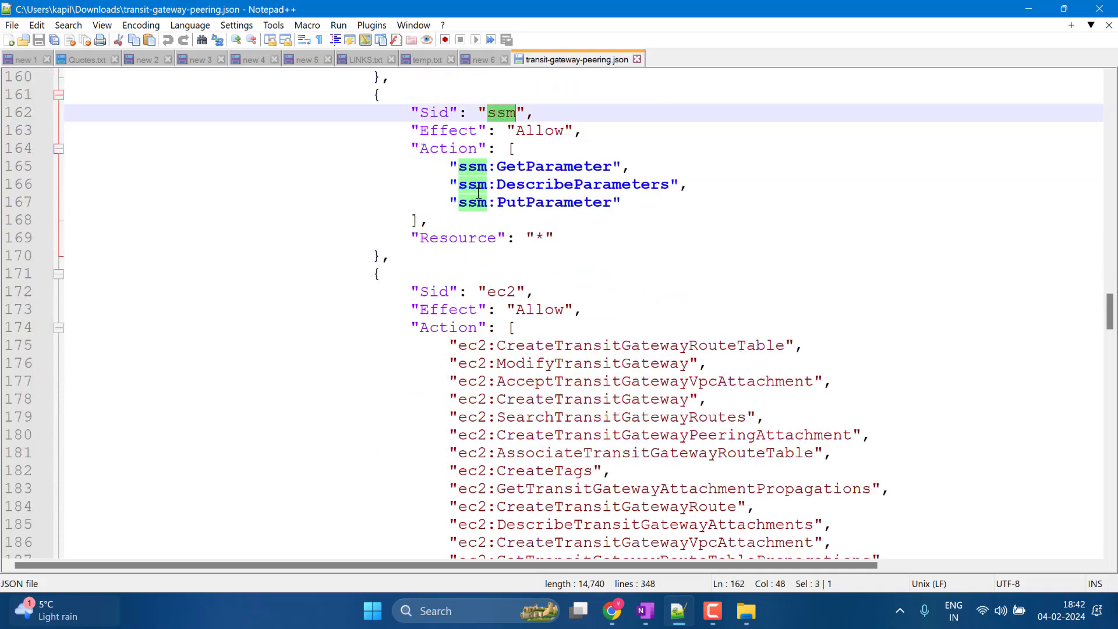
{"action": "double_click", "coordinate": [603, 205]}
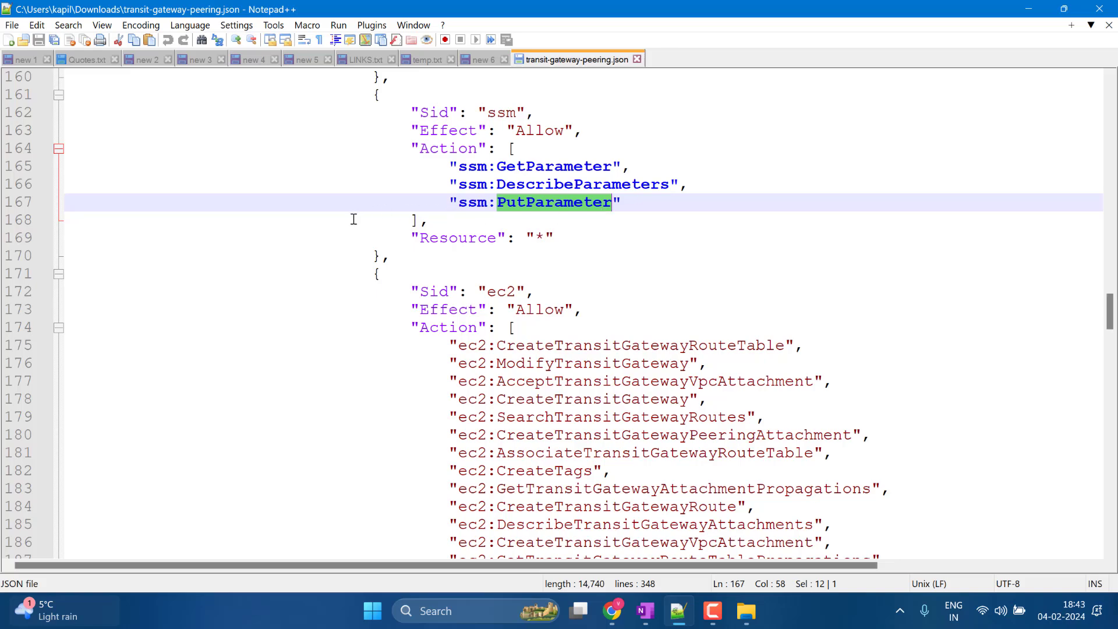
{"action": "left_click", "coordinate": [607, 171]}
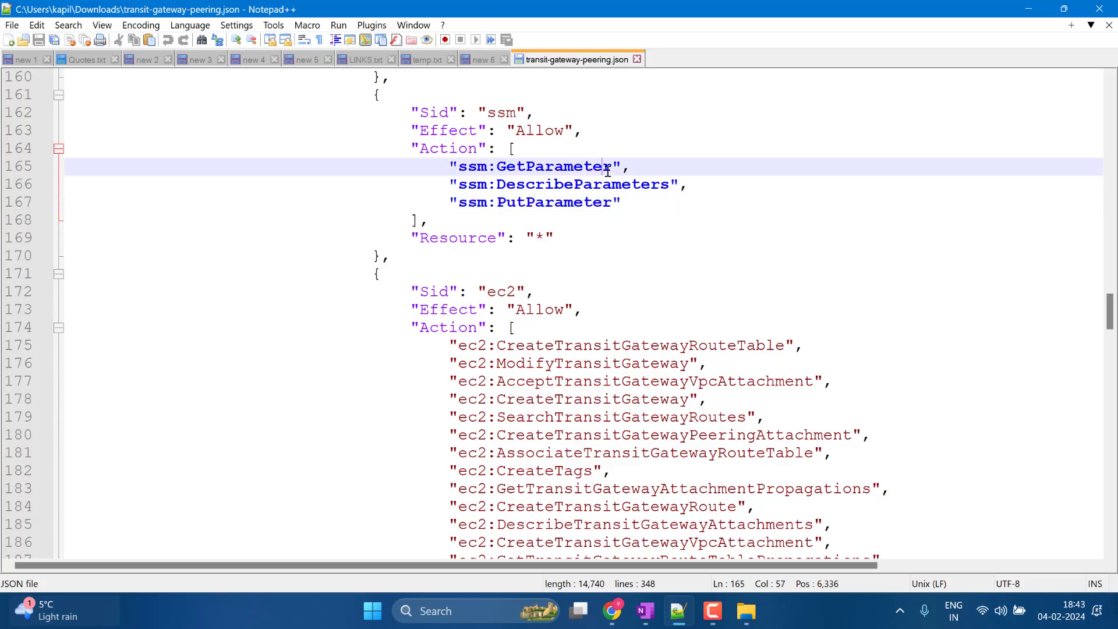
{"action": "scroll", "coordinate": [608, 172], "scroll_direction": "down", "scroll_amount": 4}
{"action": "scroll", "coordinate": [445, 125], "scroll_direction": "down", "scroll_amount": 11}
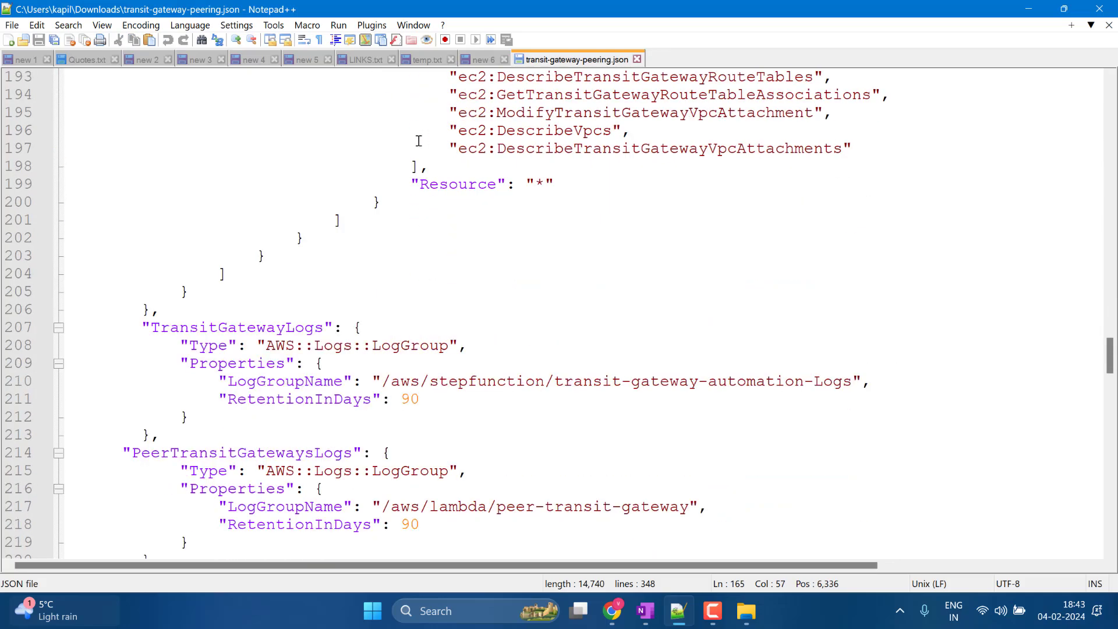
Examine the log group resources and the Step Functions role's trust and permission policies, then return to the template's beginning
{"action": "left_click_drag", "start_coordinate": [229, 130], "coordinate": [545, 184]}
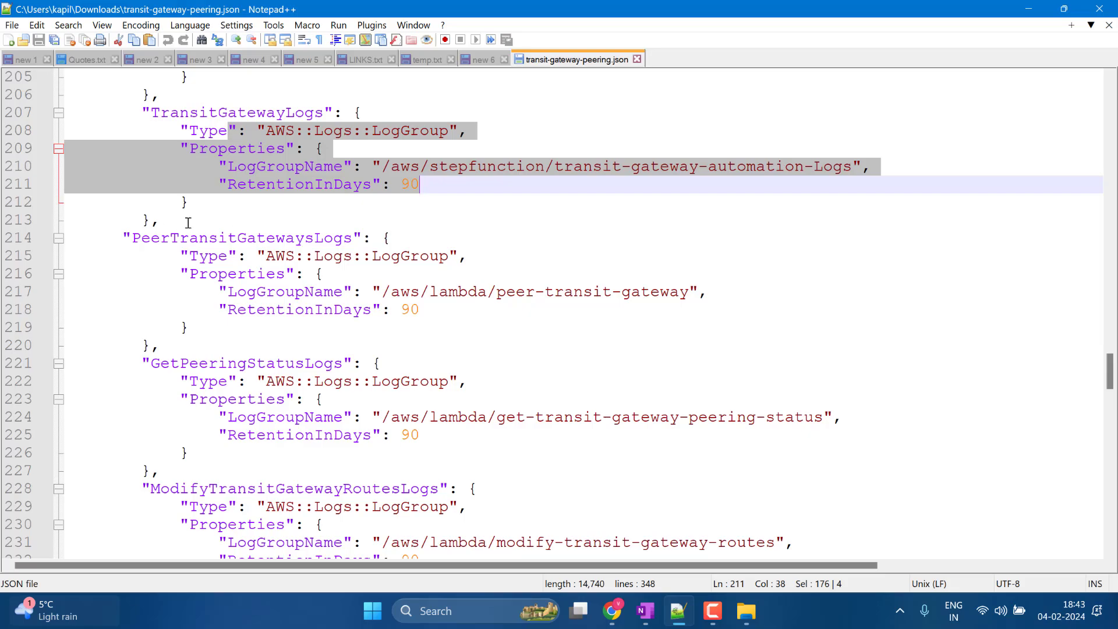
{"action": "scroll", "coordinate": [350, 211], "scroll_direction": "down", "scroll_amount": 11}
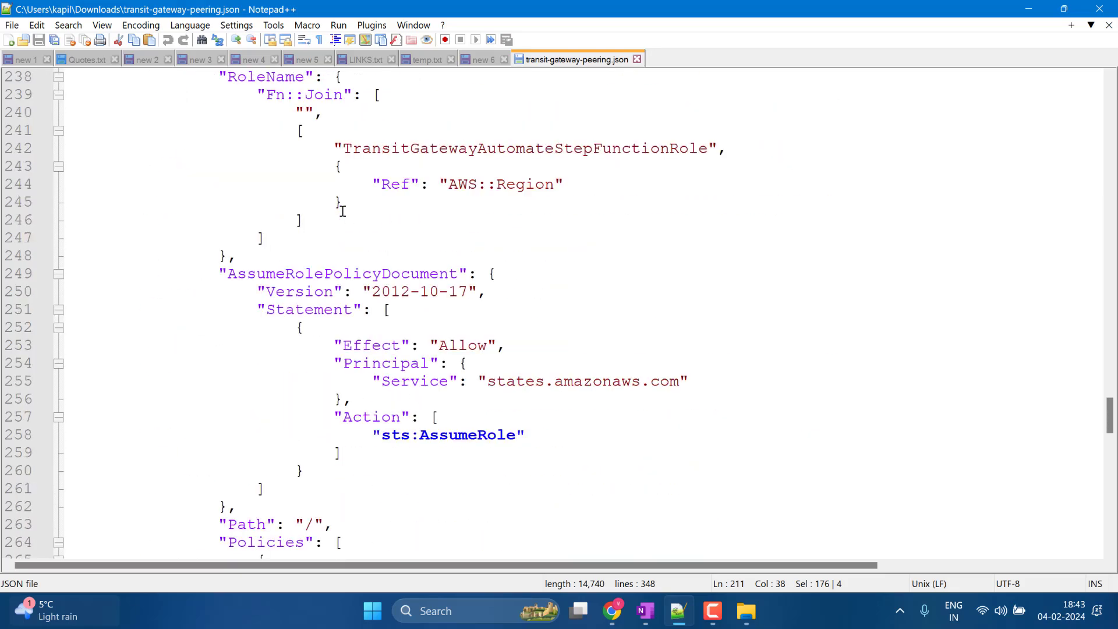
{"action": "scroll", "coordinate": [325, 212], "scroll_direction": "down", "scroll_amount": 18}
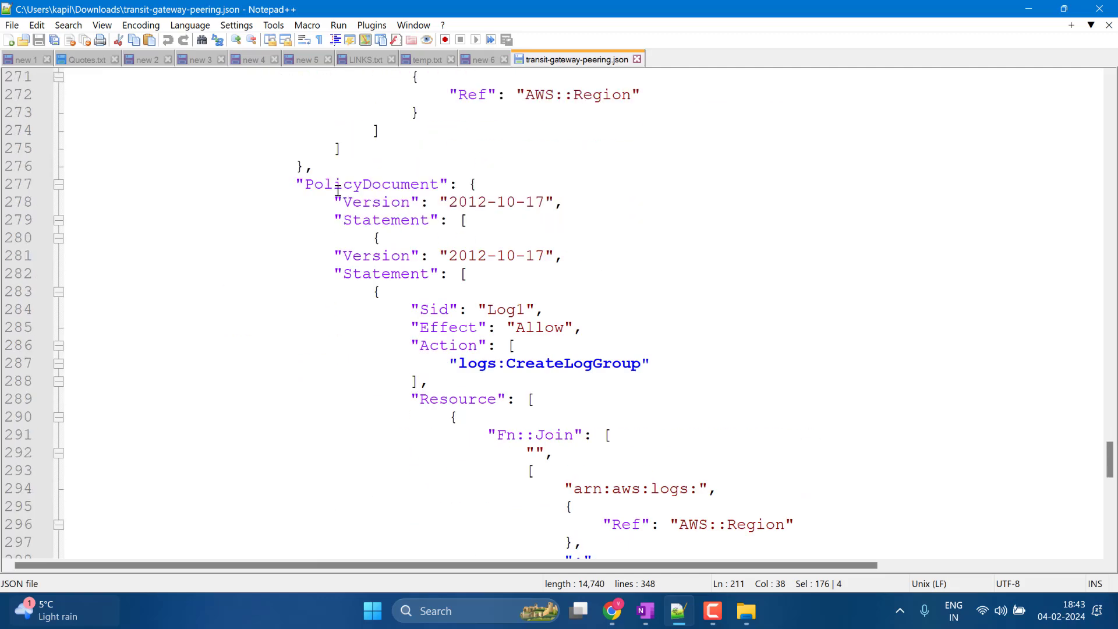
{"action": "scroll", "coordinate": [307, 198], "scroll_direction": "down", "scroll_amount": 1}
{"action": "scroll", "coordinate": [306, 198], "scroll_direction": "down", "scroll_amount": 7}
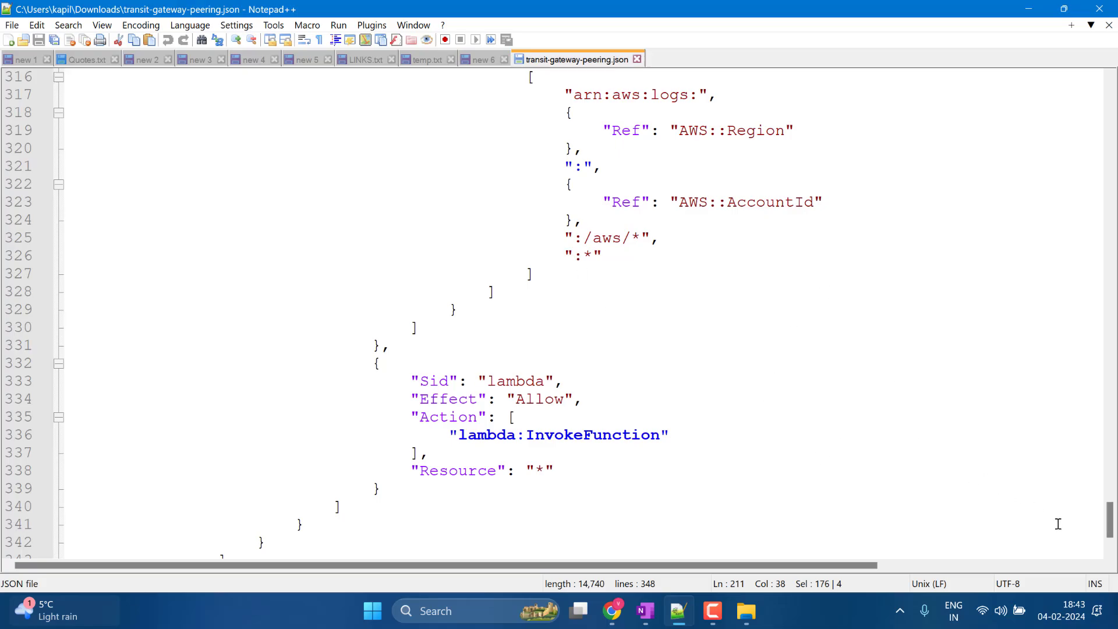
{"action": "left_click_drag", "start_coordinate": [1110, 524], "coordinate": [1111, 83]}
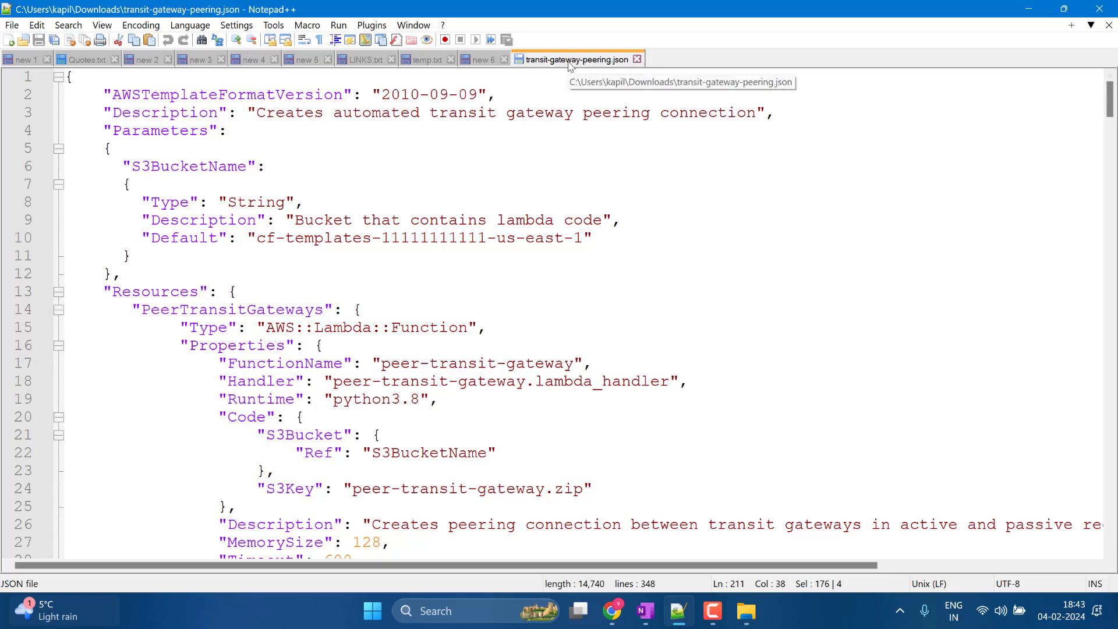
Switch to Chrome and submit the Amazon S3 URL of transit-gateway-peering.json in the data bucket as the stack's template source
{"action": "left_click", "coordinate": [679, 612]}
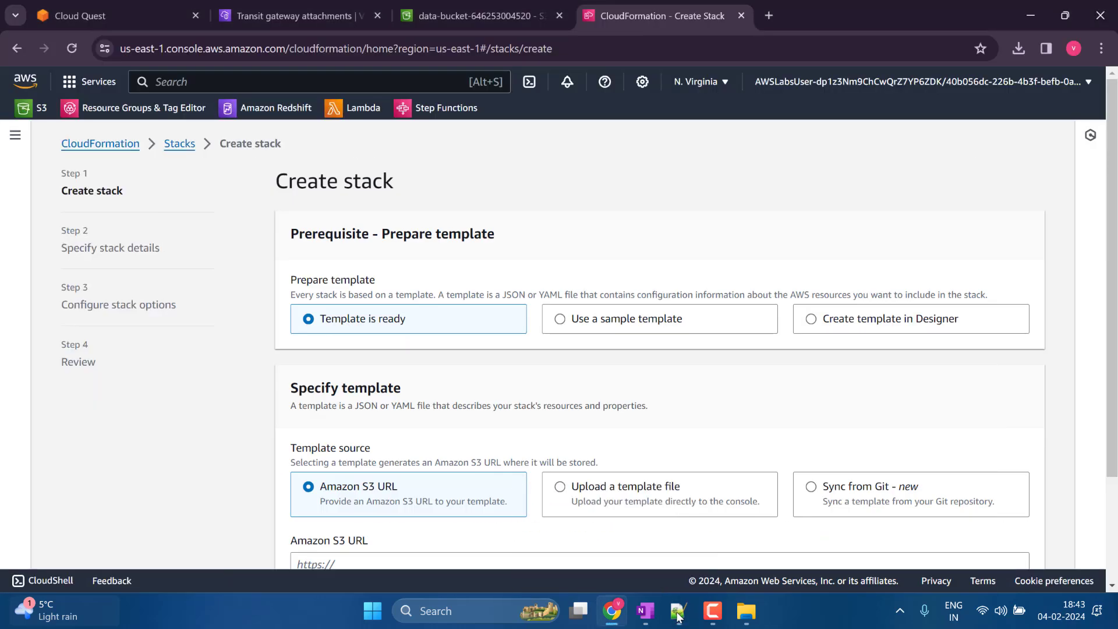
{"action": "scroll", "coordinate": [344, 312], "scroll_direction": "down", "scroll_amount": 3}
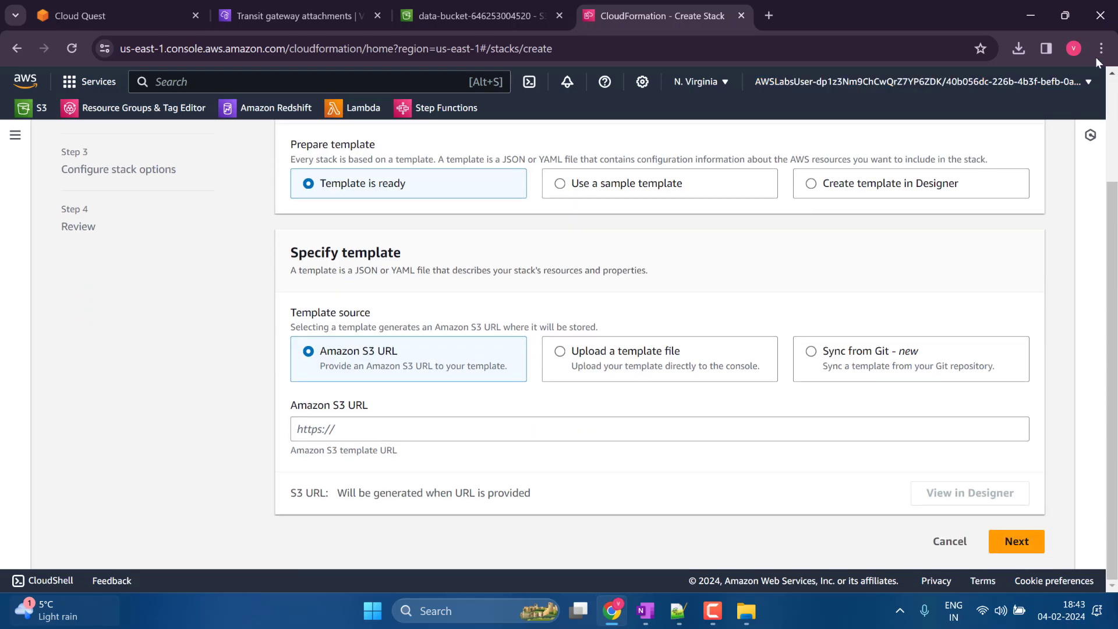
{"action": "left_click", "coordinate": [1100, 48]}
{"action": "left_click", "coordinate": [1104, 345]}
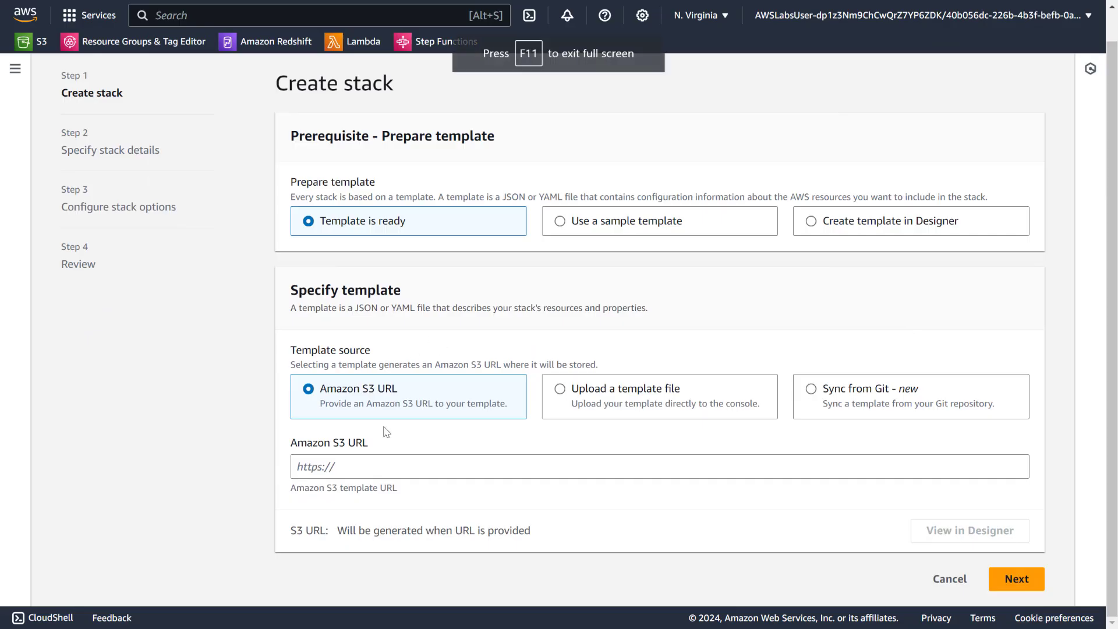
{"action": "left_click", "coordinate": [398, 470]}
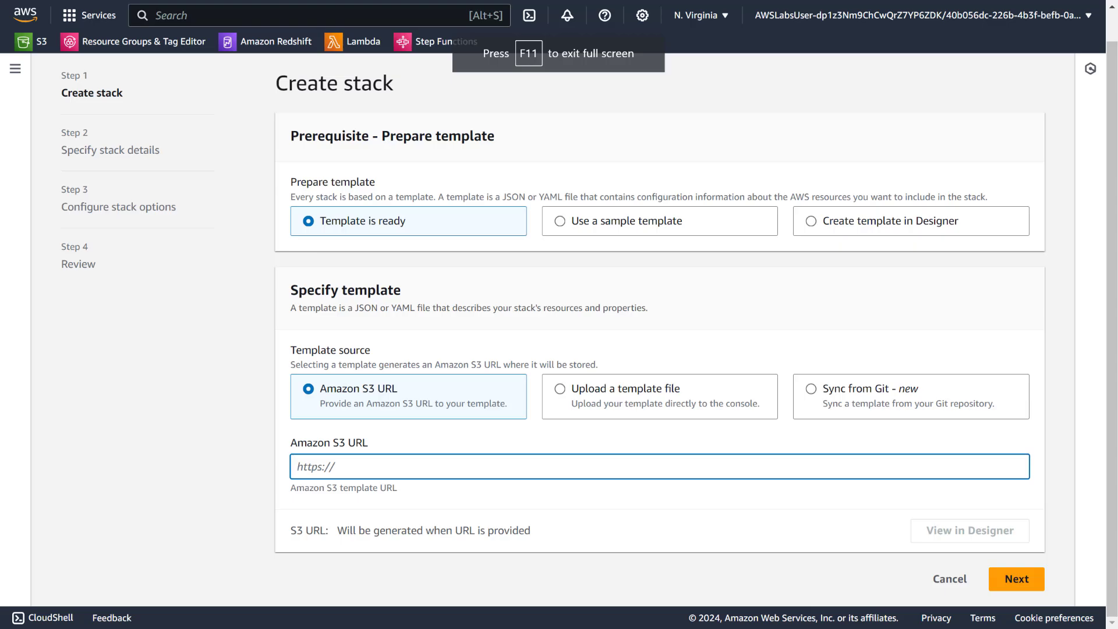
{"action": "key", "text": "alt+Tab"}
{"action": "left_click_drag", "start_coordinate": [302, 10], "coordinate": [1117, 87]}
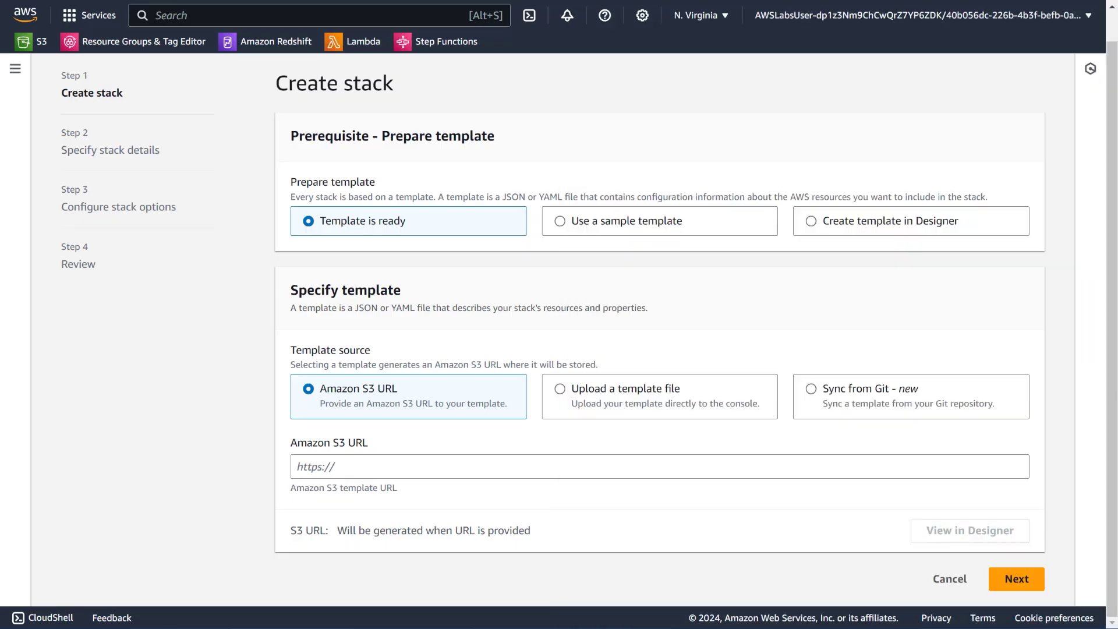
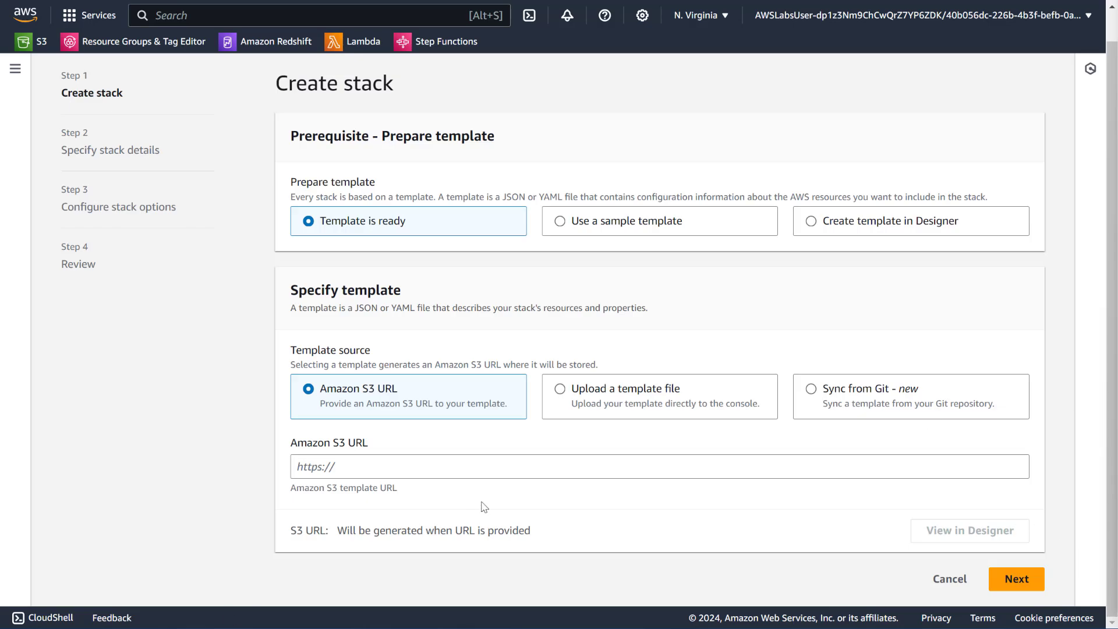
{"action": "left_click", "coordinate": [559, 465]}
{"action": "type", "text": "https://data-bucket-646253004520.s3.amazonaws.com/transit-gateway-peering.json"}
{"action": "left_click", "coordinate": [1017, 579]}
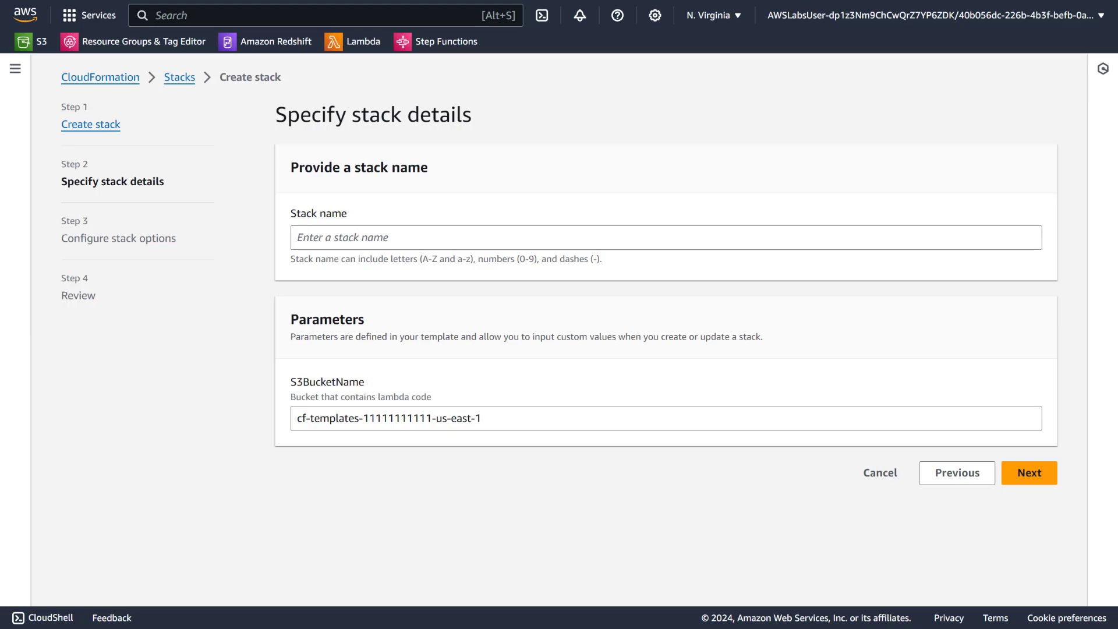
Name the stack PeeringAutomationStack
{"action": "left_click", "coordinate": [889, 243]}
{"action": "type", "text": "PeeringAutomationStack"}
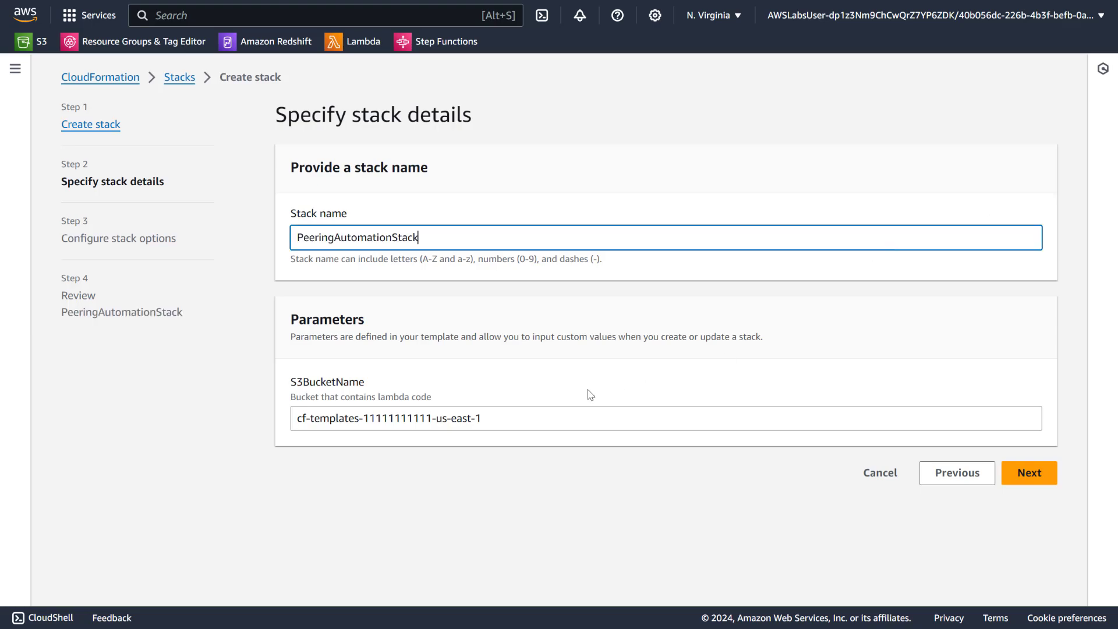
Copy the data bucket's full name from its Amazon S3 page for the S3BucketName parameter
{"action": "left_click_drag", "start_coordinate": [566, 413], "coordinate": [203, 429]}
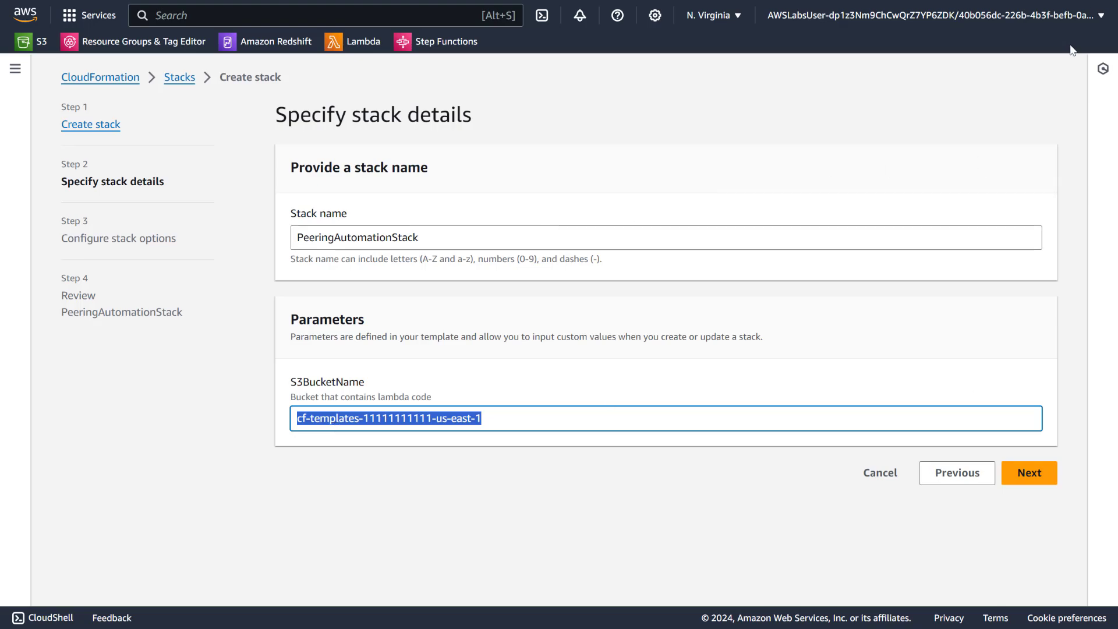
{"action": "left_click", "coordinate": [558, 58]}
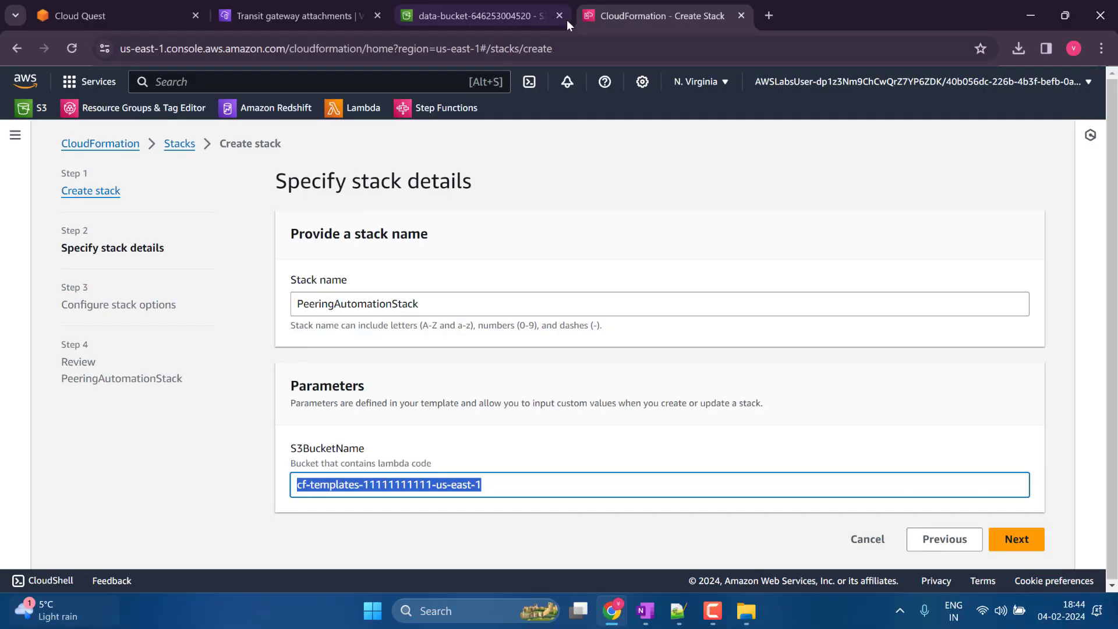
{"action": "left_click", "coordinate": [455, 21]}
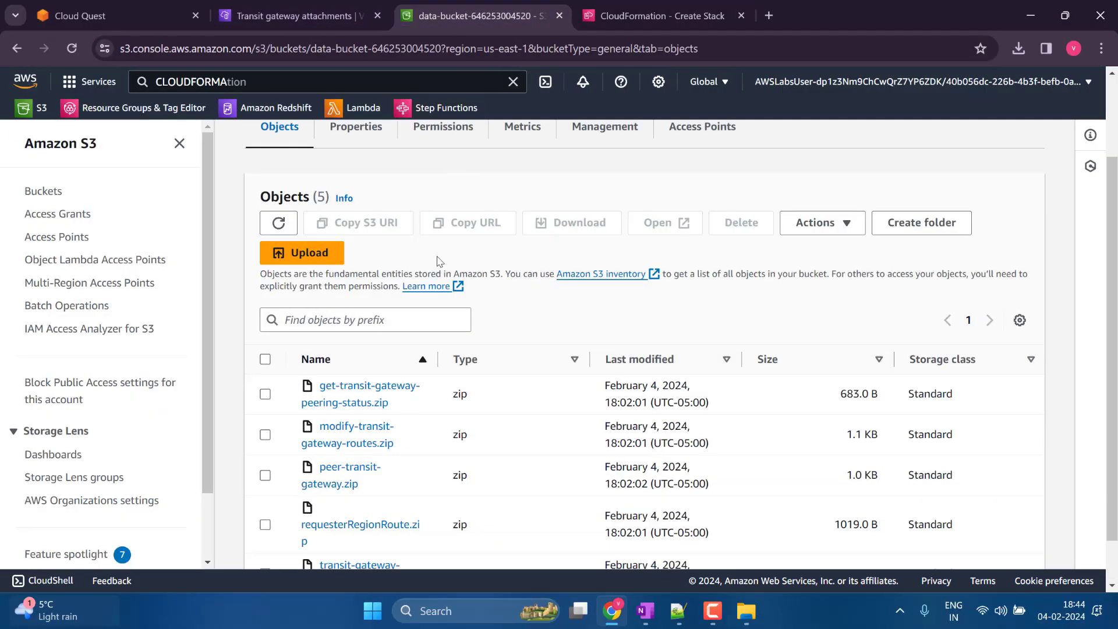
{"action": "scroll", "coordinate": [440, 260], "scroll_direction": "up", "scroll_amount": 2}
{"action": "left_click_drag", "start_coordinate": [513, 182], "coordinate": [449, 116]}
{"action": "left_click", "coordinate": [536, 187]}
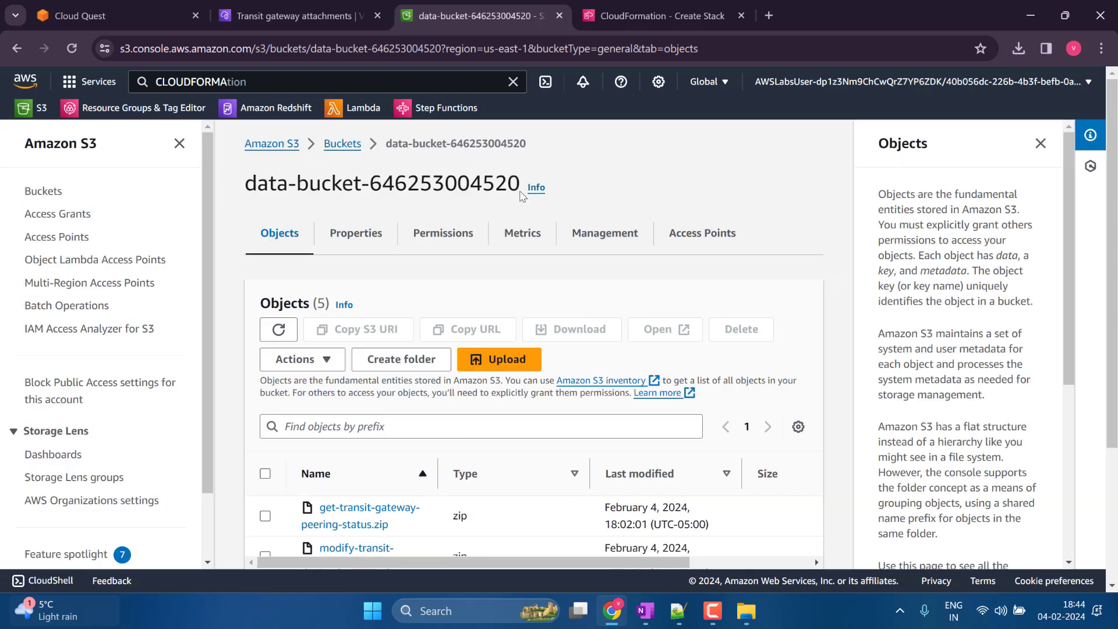
{"action": "left_click_drag", "start_coordinate": [519, 184], "coordinate": [248, 185]}
{"action": "key", "text": "ctrl+c"}
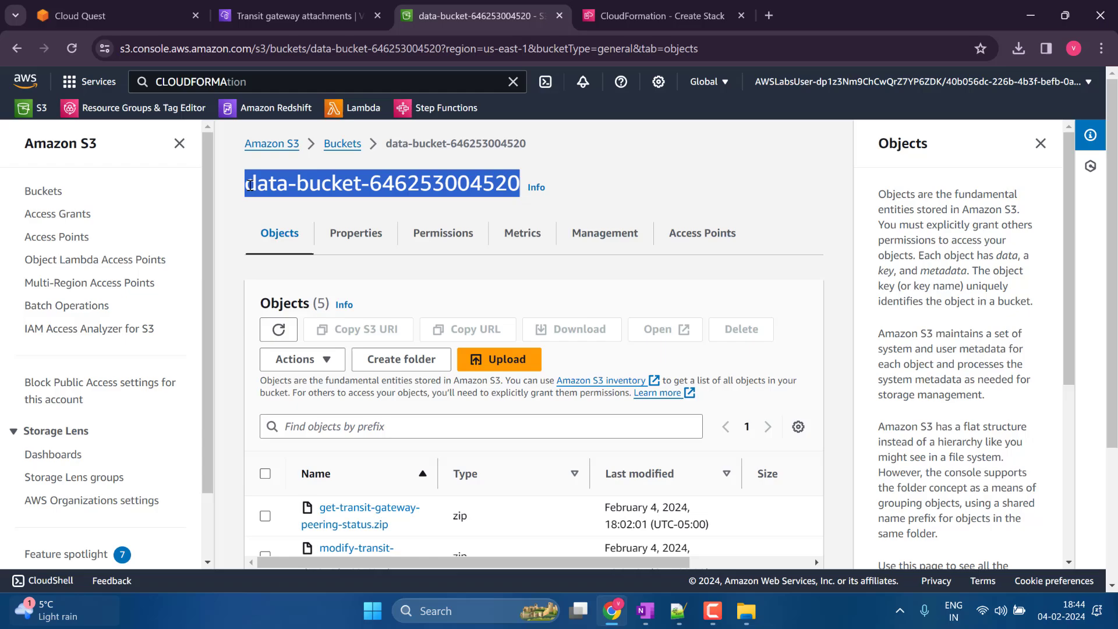
Replace the S3BucketName parameter's default with the copied data bucket name and continue to the stack options
{"action": "left_click", "coordinate": [1041, 143]}
{"action": "left_click", "coordinate": [658, 16]}
{"action": "left_click", "coordinate": [1100, 48]}
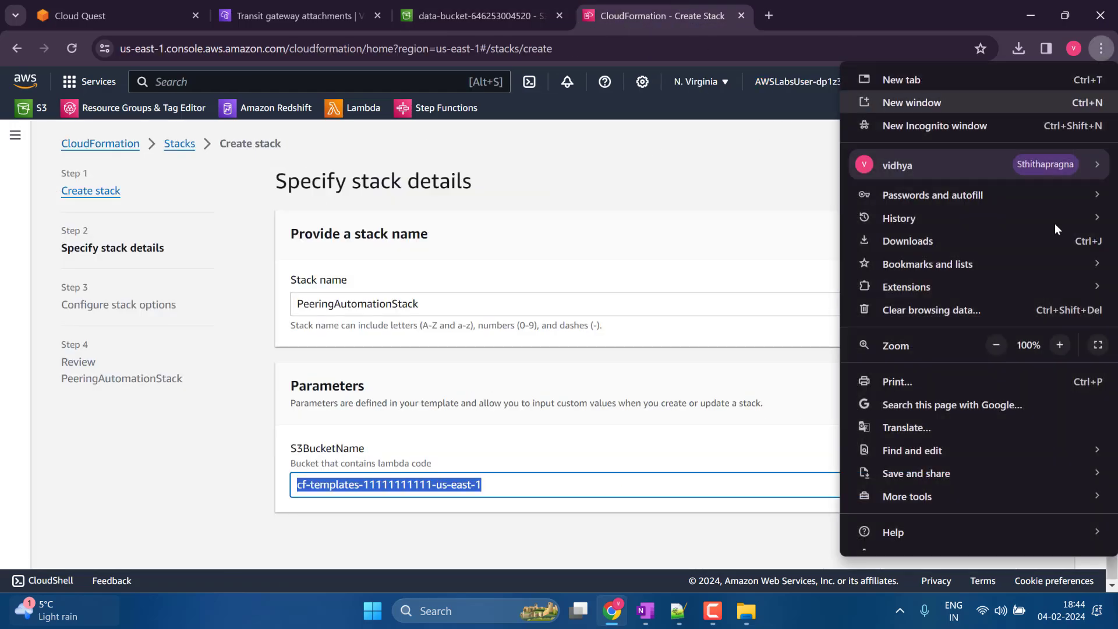
{"action": "left_click", "coordinate": [1097, 345]}
{"action": "key", "text": "ctrl+v"}
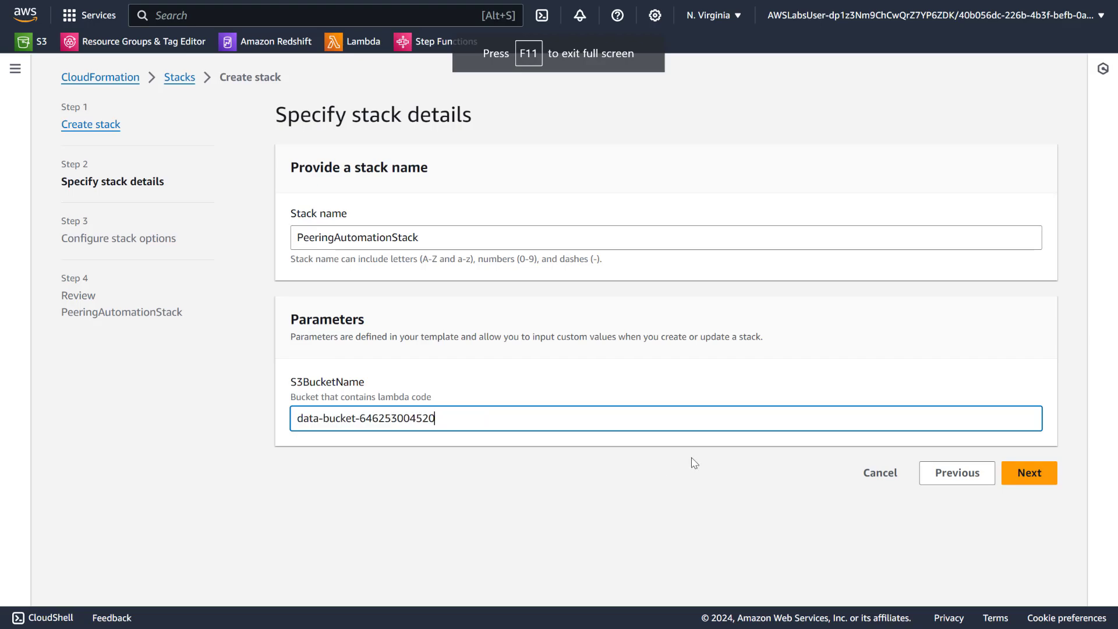
{"action": "left_click", "coordinate": [1029, 472]}
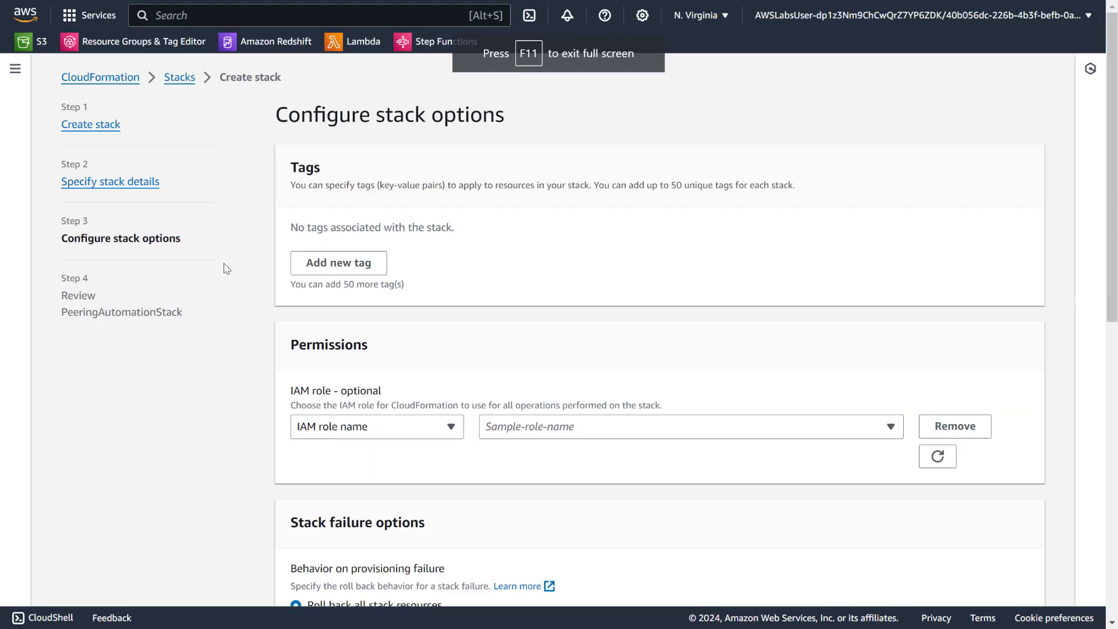
Keep the default stack options without choosing an IAM role and continue to the PeeringAutomationStack review
{"action": "scroll", "coordinate": [696, 376], "scroll_direction": "down", "scroll_amount": 3}
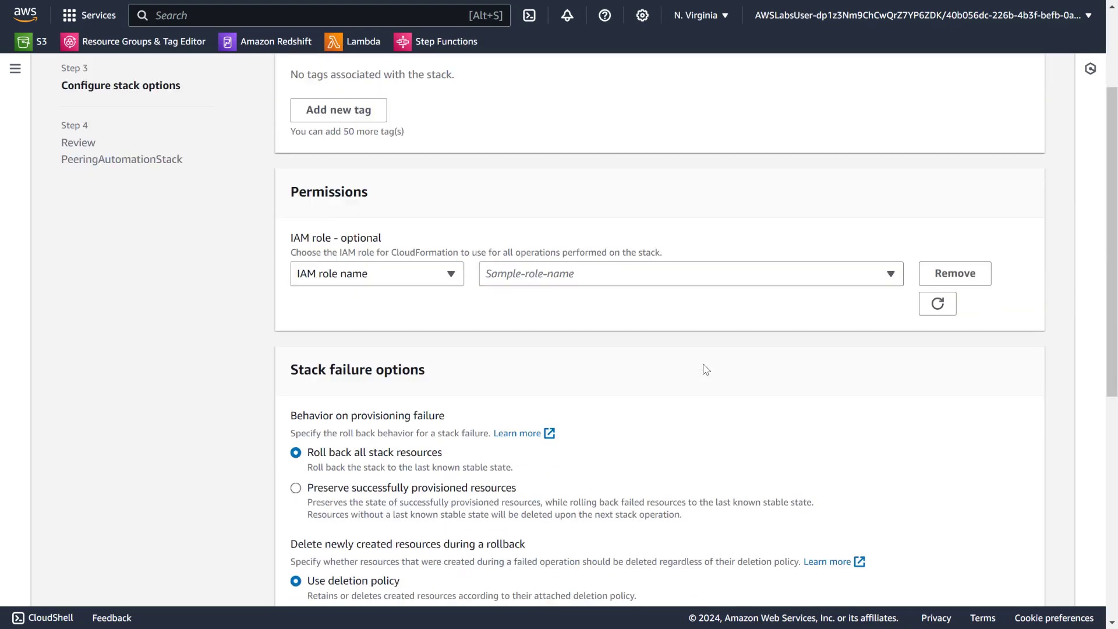
{"action": "left_click", "coordinate": [722, 273]}
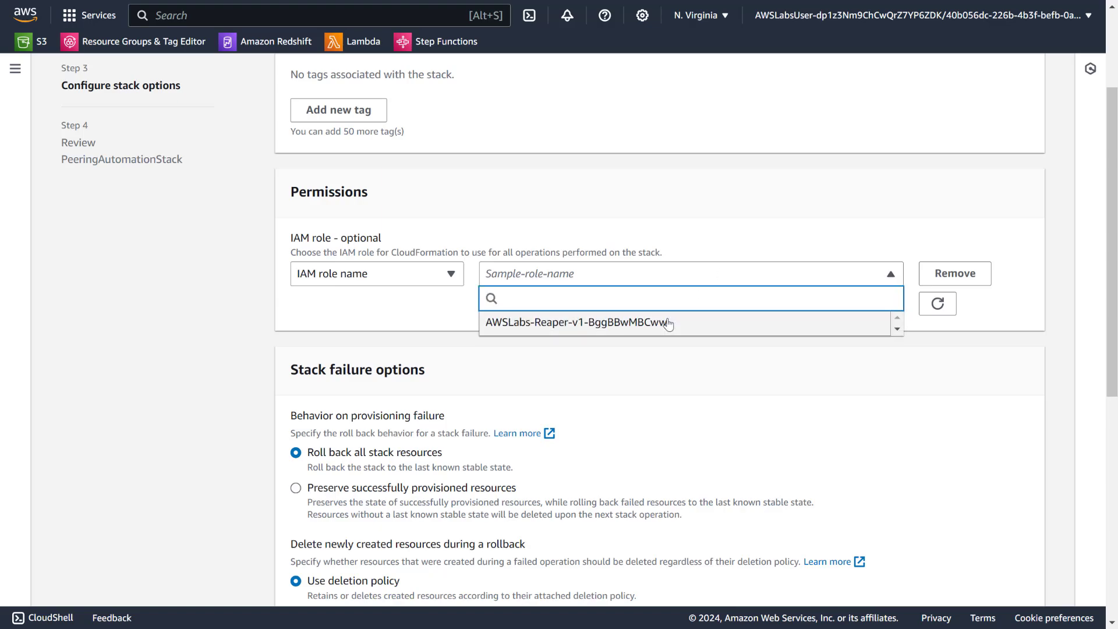
{"action": "left_click", "coordinate": [587, 356]}
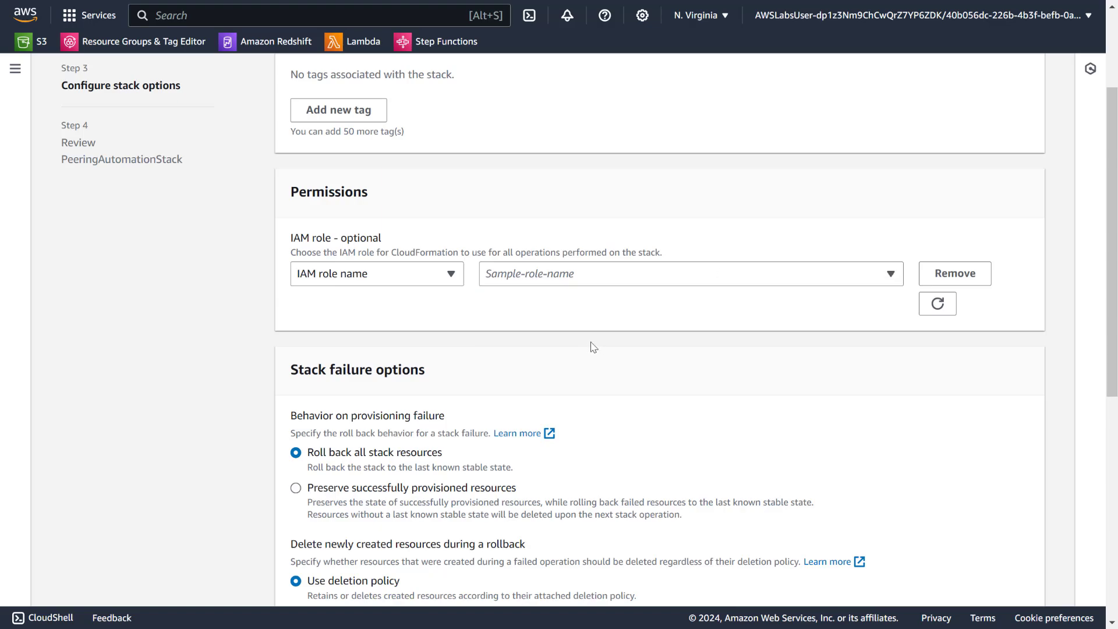
{"action": "scroll", "coordinate": [592, 346], "scroll_direction": "down", "scroll_amount": 8}
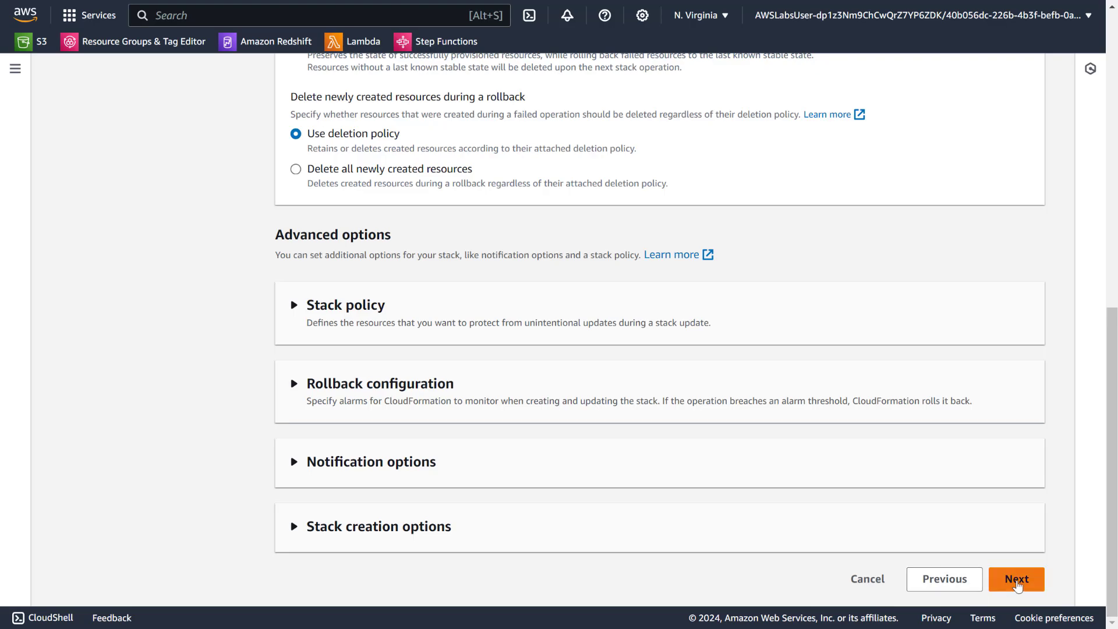
{"action": "left_click", "coordinate": [1016, 581]}
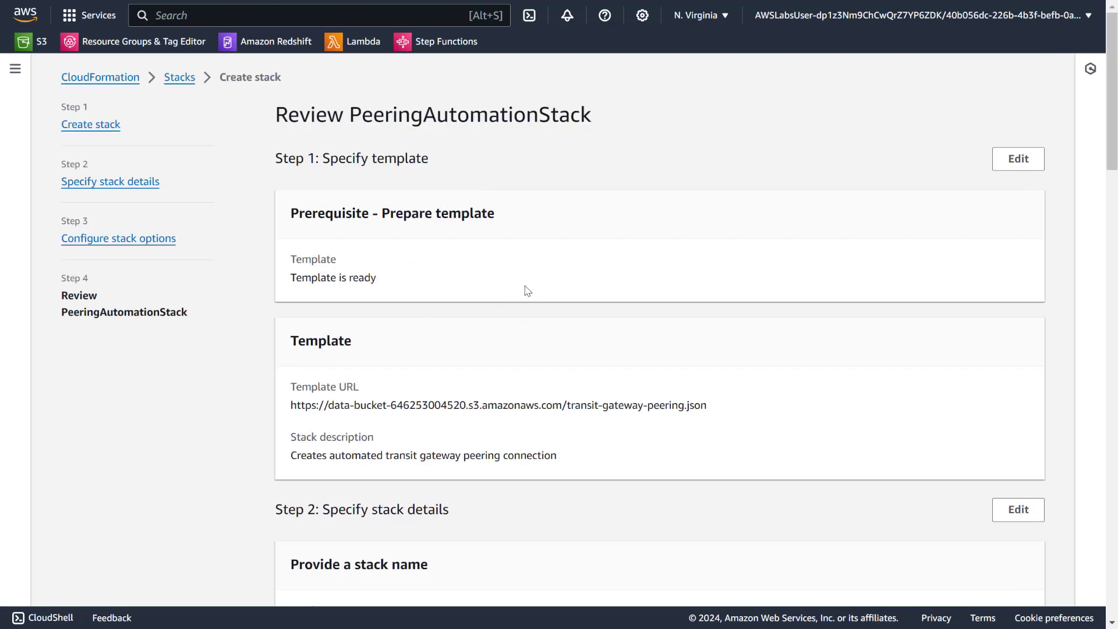
Acknowledge that CloudFormation might create IAM resources with custom names and submit PeeringAutomationStack for creation
{"action": "scroll", "coordinate": [528, 291], "scroll_direction": "down", "scroll_amount": 20}
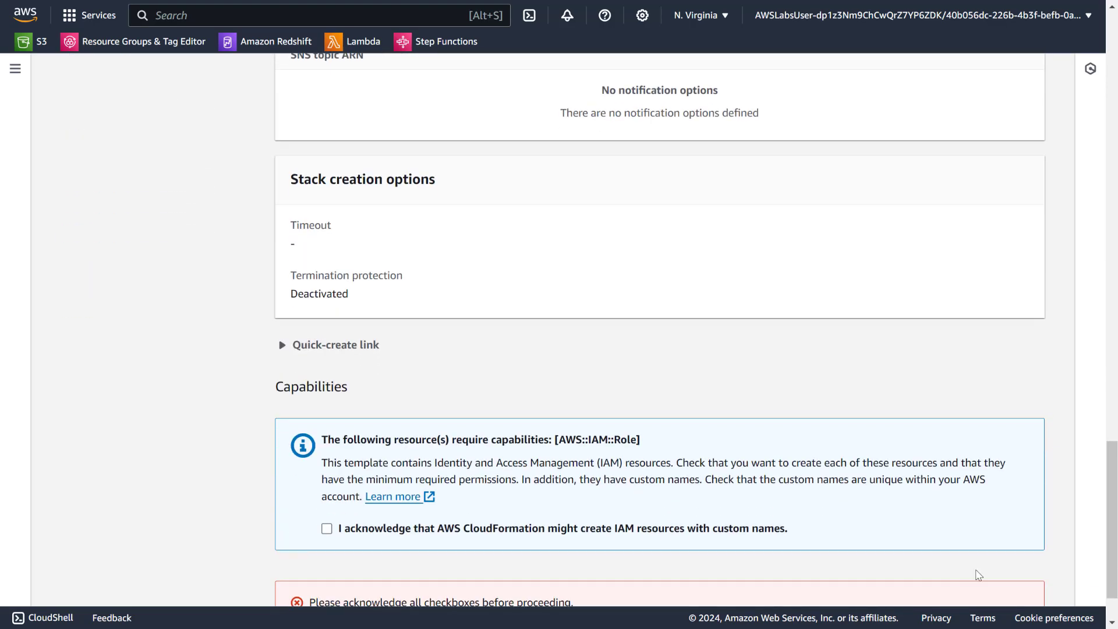
{"action": "scroll", "coordinate": [978, 575], "scroll_direction": "down", "scroll_amount": 1}
{"action": "left_click", "coordinate": [544, 454]}
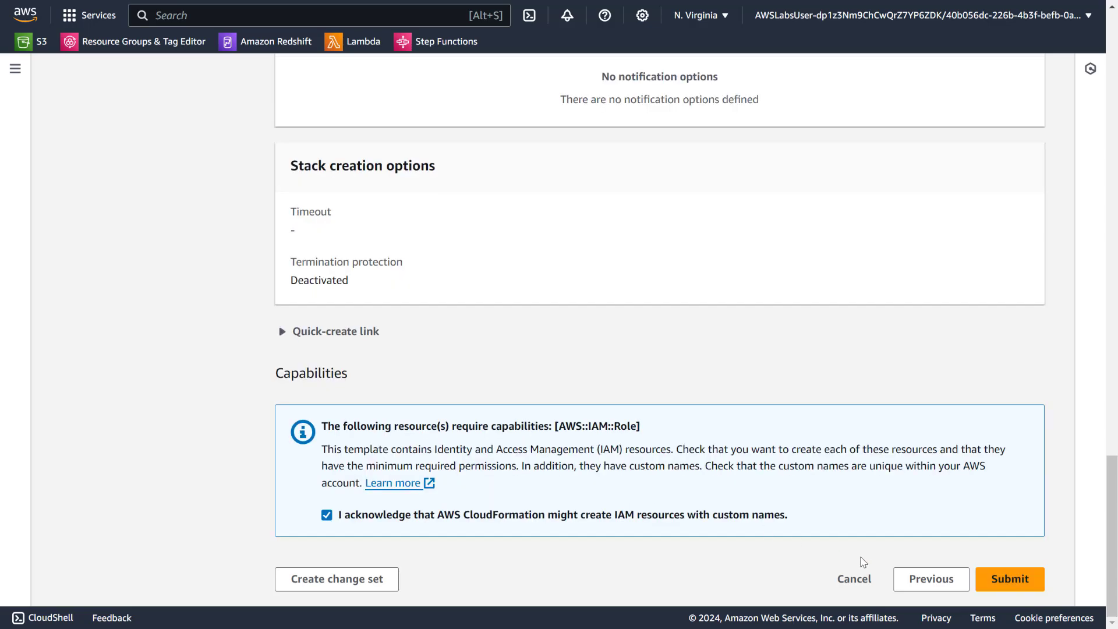
{"action": "left_click", "coordinate": [998, 579]}
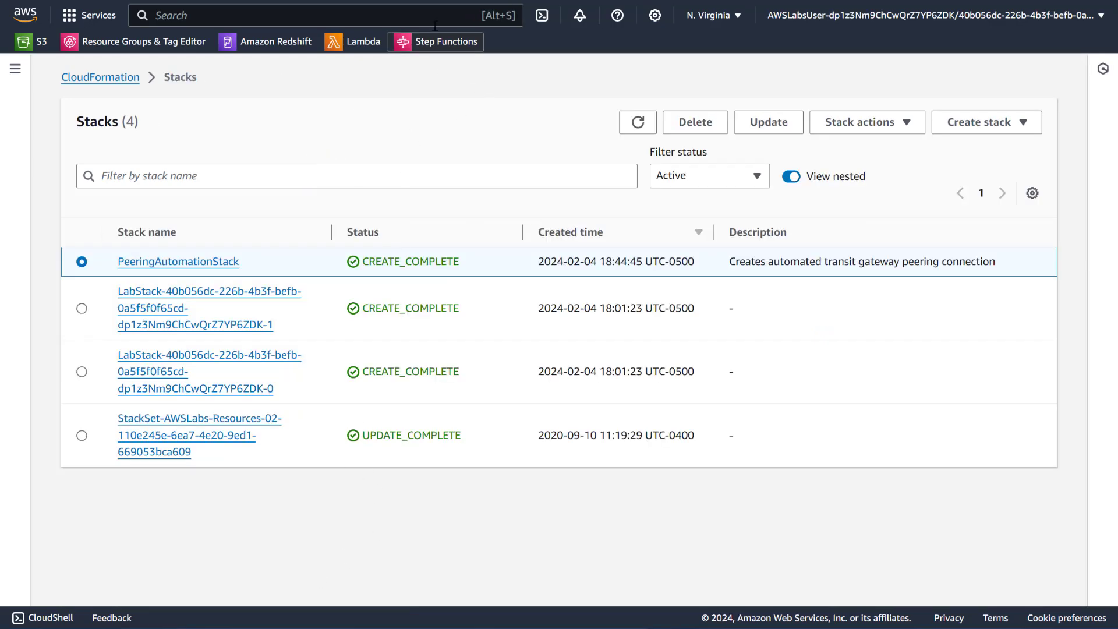
Open the Lambda functions list in a new browser tab and sort it by last modified, oldest first
{"action": "right_click", "coordinate": [358, 45]}
{"action": "left_click", "coordinate": [384, 62]}
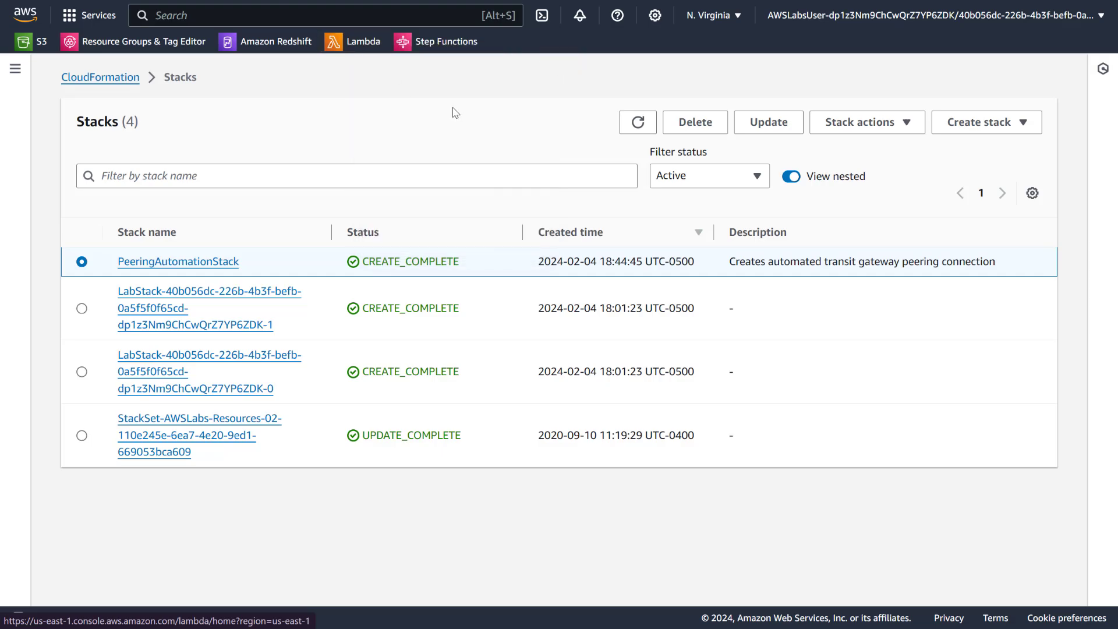
{"action": "key", "text": "ctrl+Tab"}
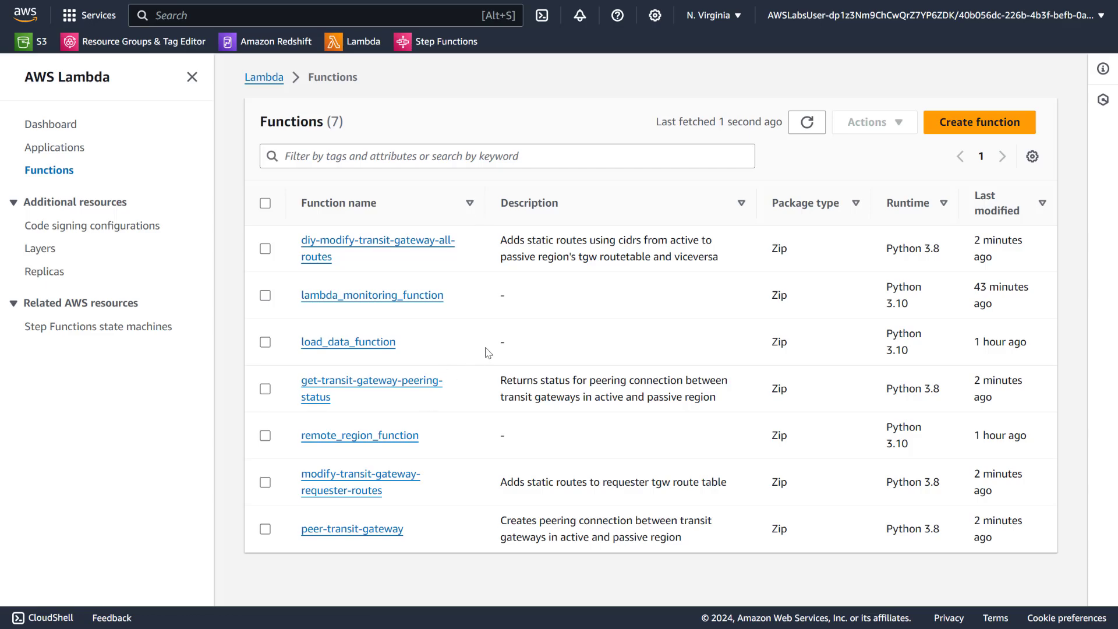
{"action": "left_click", "coordinate": [1000, 198]}
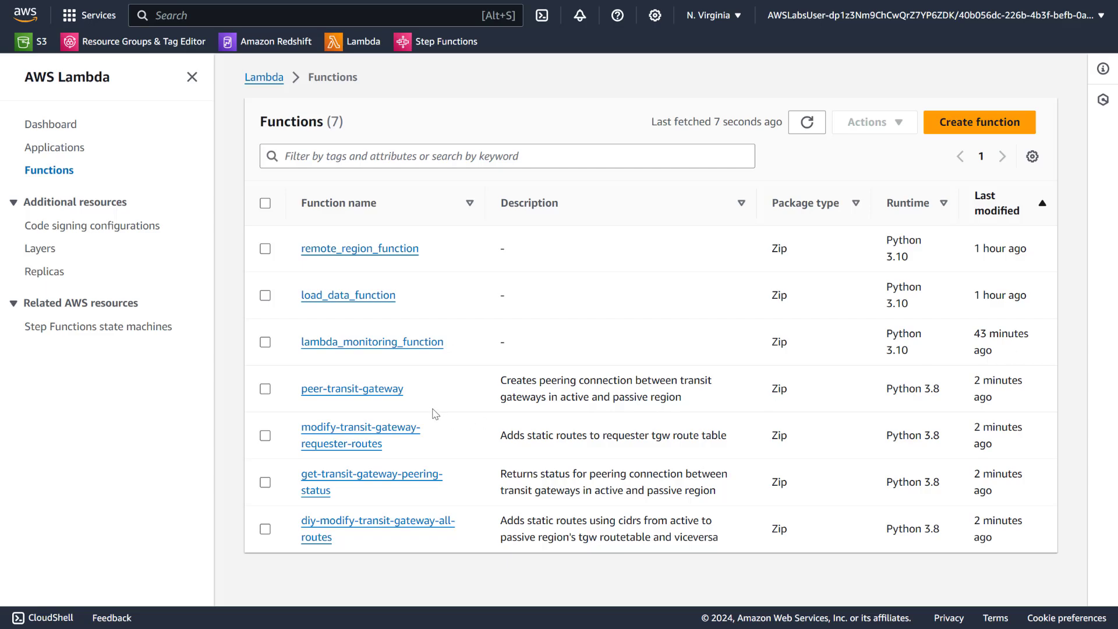
Read the descriptions of the peer-transit-gateway, modify-transit-gateway-requester-routes and diy-modify-transit-gateway-all-routes functions
{"action": "left_click_drag", "start_coordinate": [501, 381], "coordinate": [692, 402]}
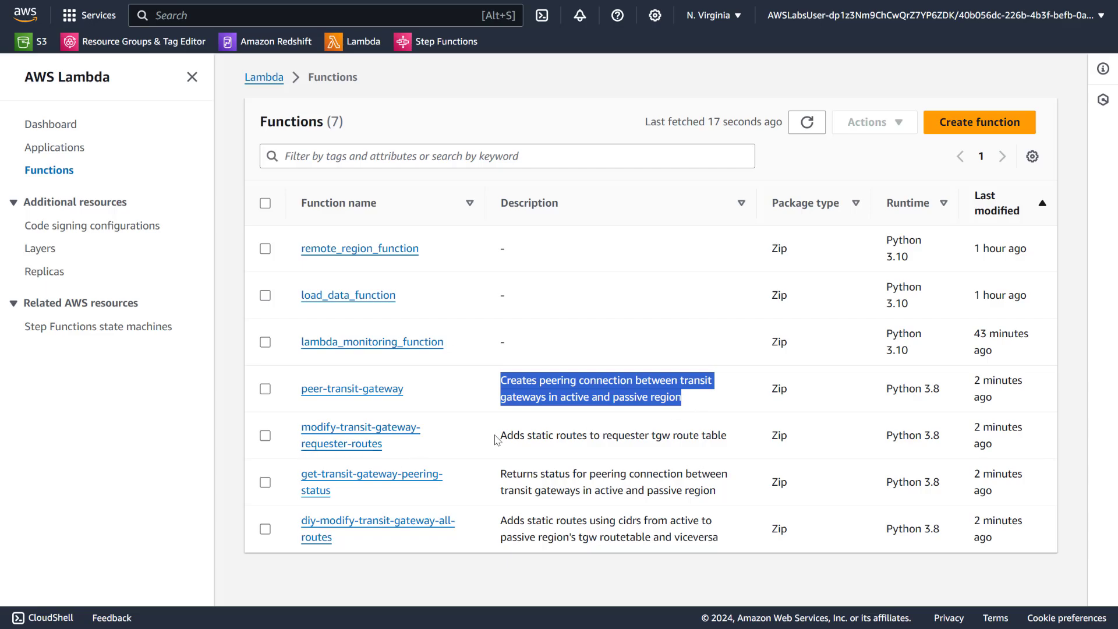
{"action": "left_click_drag", "start_coordinate": [496, 438], "coordinate": [744, 445]}
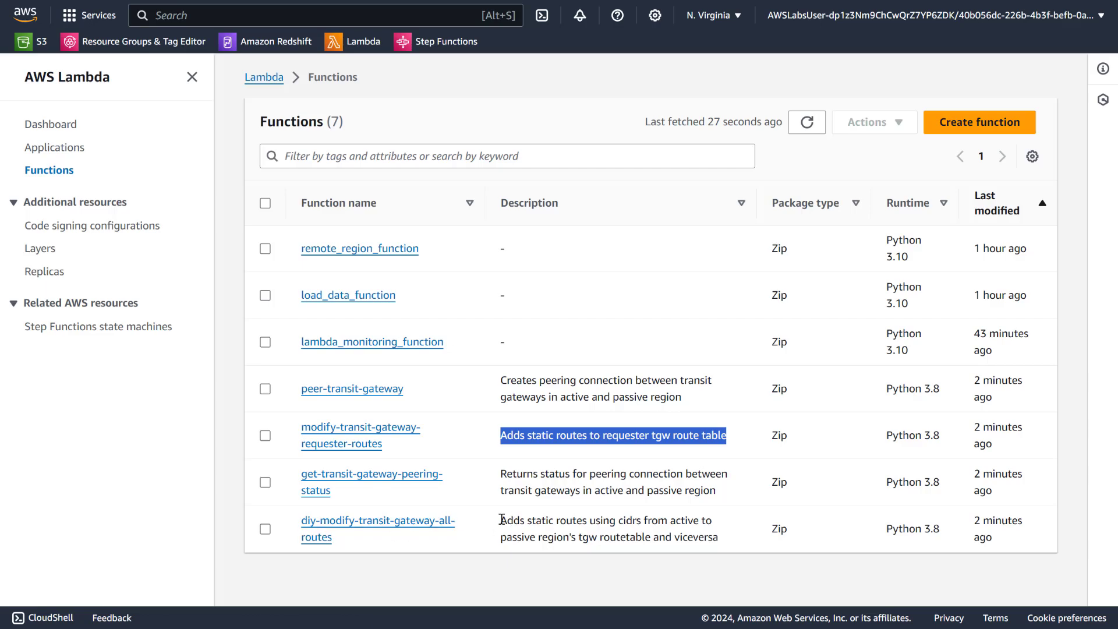
{"action": "left_click_drag", "start_coordinate": [502, 519], "coordinate": [549, 520]}
Open the diy-modify-transit-gateway-all-routes function and bring up its code source
{"action": "left_click", "coordinate": [361, 303]}
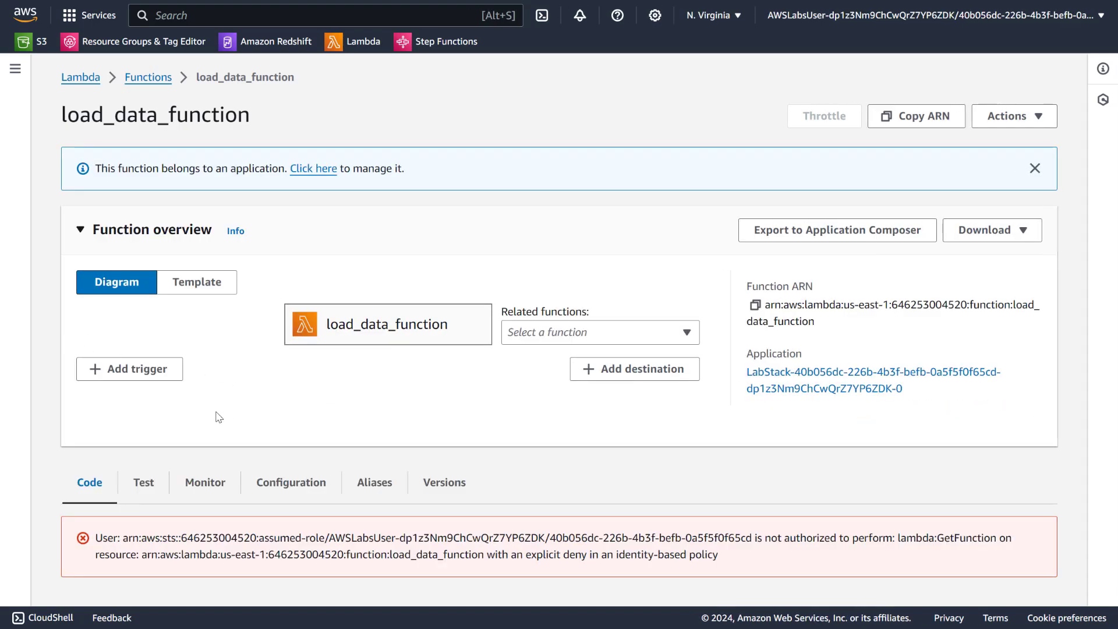
{"action": "left_click", "coordinate": [154, 85]}
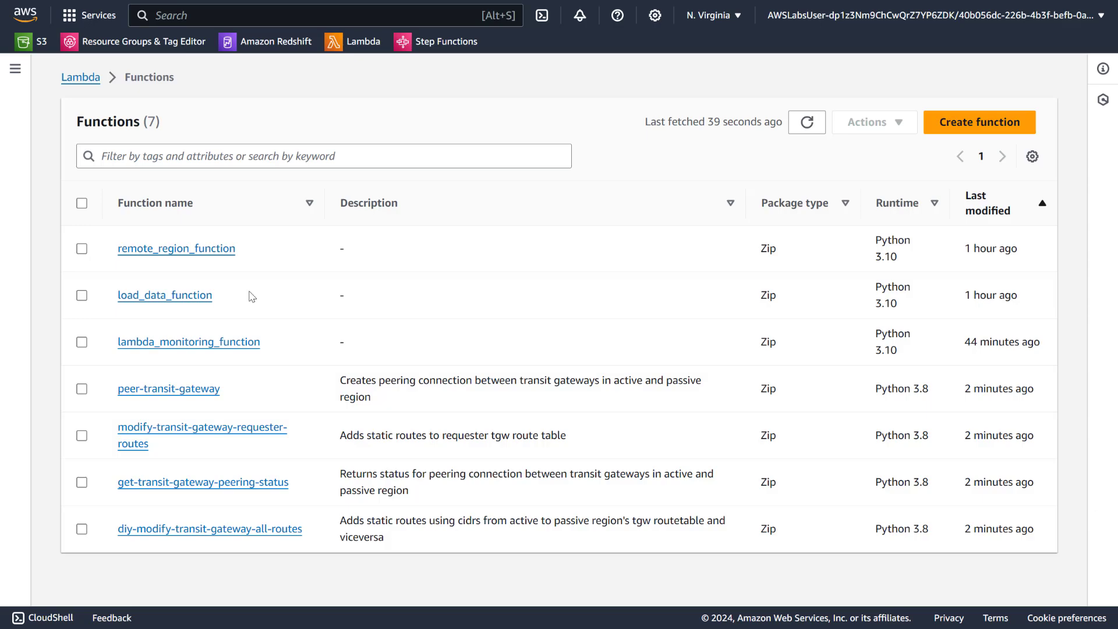
{"action": "left_click", "coordinate": [186, 534]}
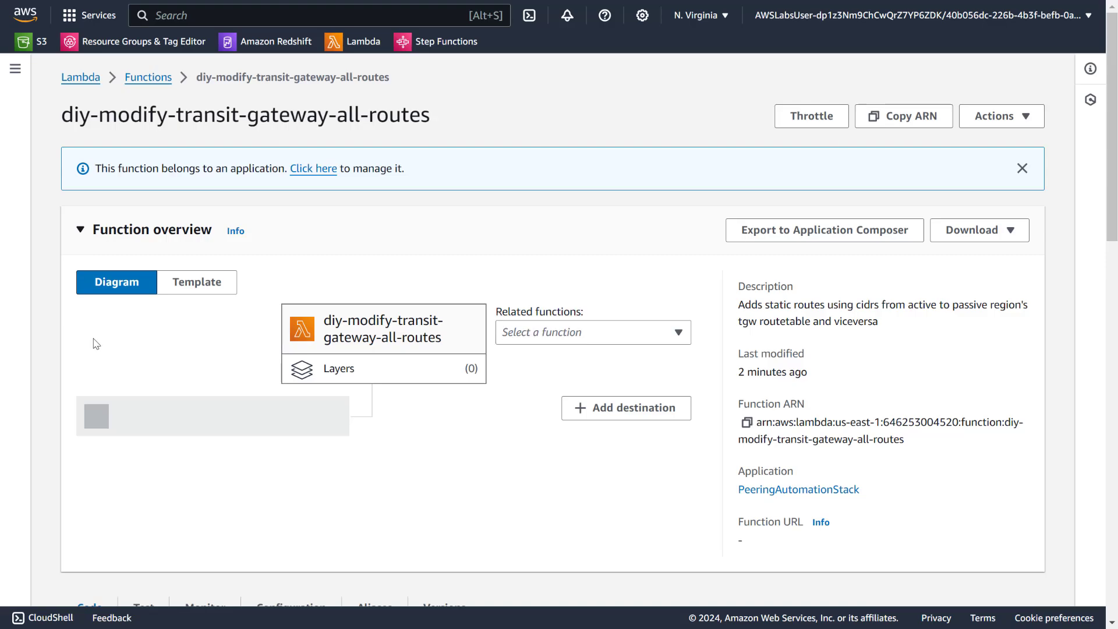
{"action": "scroll", "coordinate": [90, 344], "scroll_direction": "down", "scroll_amount": 8}
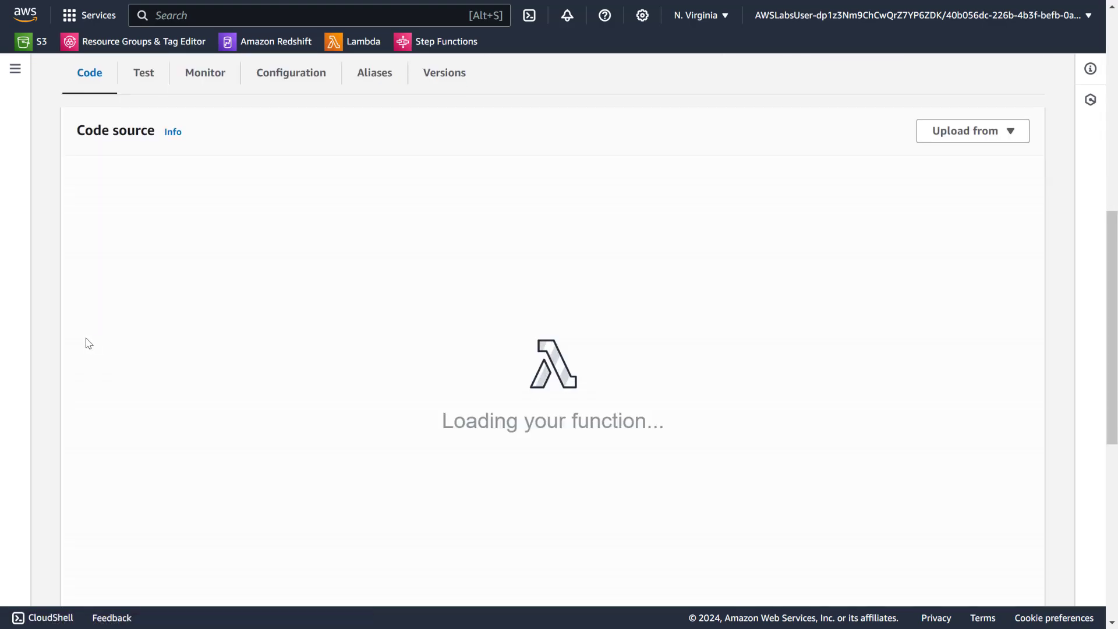
{"action": "scroll", "coordinate": [84, 346], "scroll_direction": "down", "scroll_amount": 2}
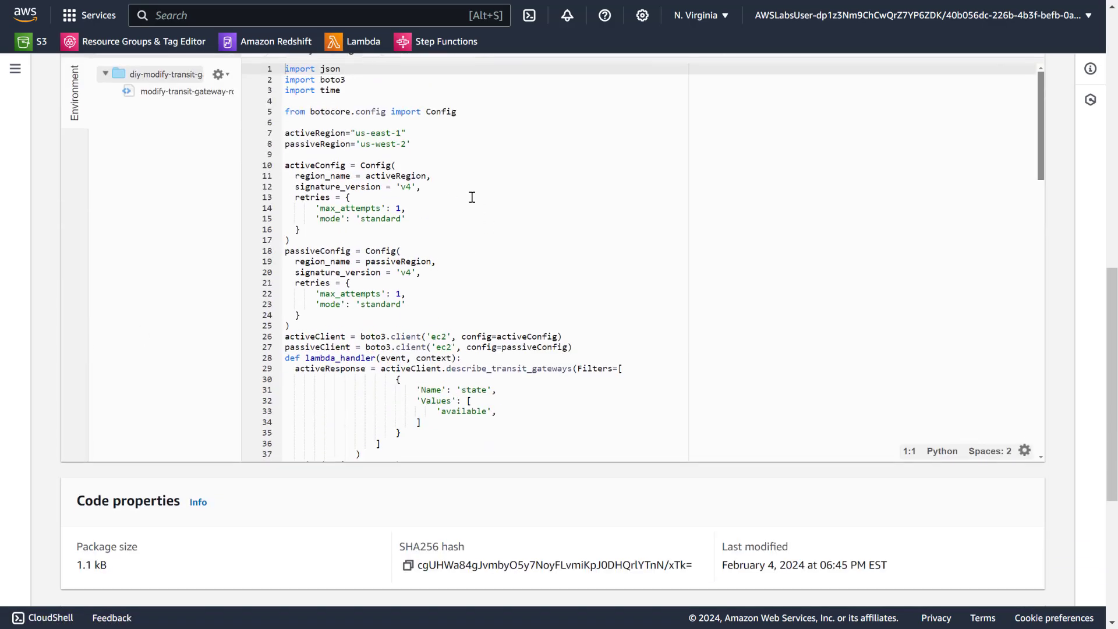
Examine the active and passive Region variables and their retry configurations in the function code
{"action": "scroll", "coordinate": [349, 244], "scroll_direction": "up", "scroll_amount": 1}
{"action": "left_click_drag", "start_coordinate": [427, 219], "coordinate": [258, 214]}
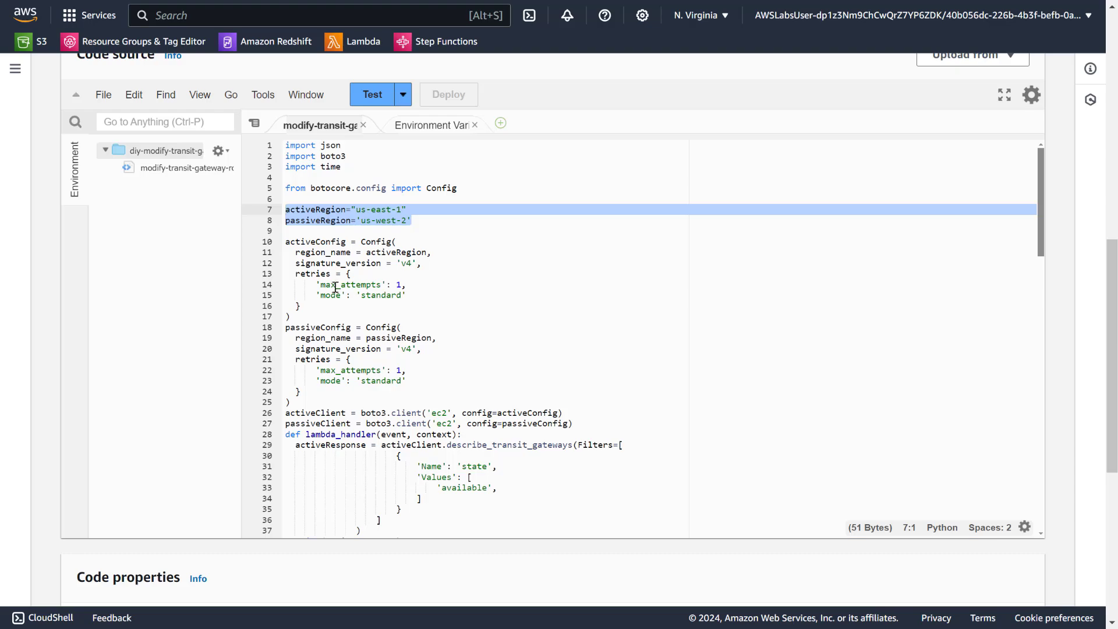
{"action": "left_click_drag", "start_coordinate": [418, 297], "coordinate": [281, 288]}
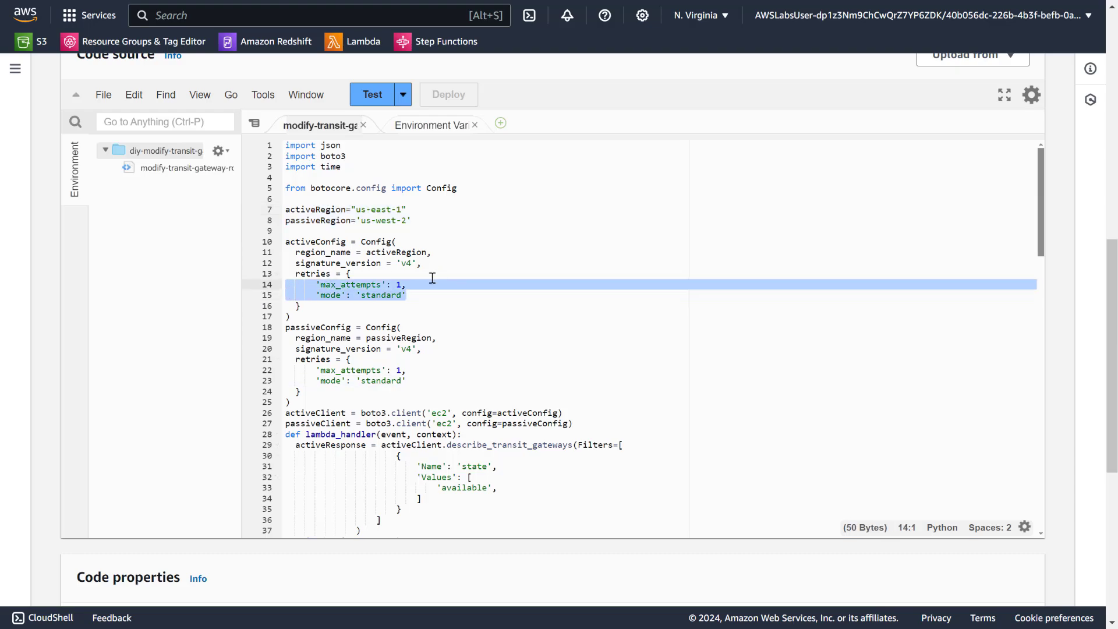
{"action": "scroll", "coordinate": [431, 277], "scroll_direction": "down", "scroll_amount": 1}
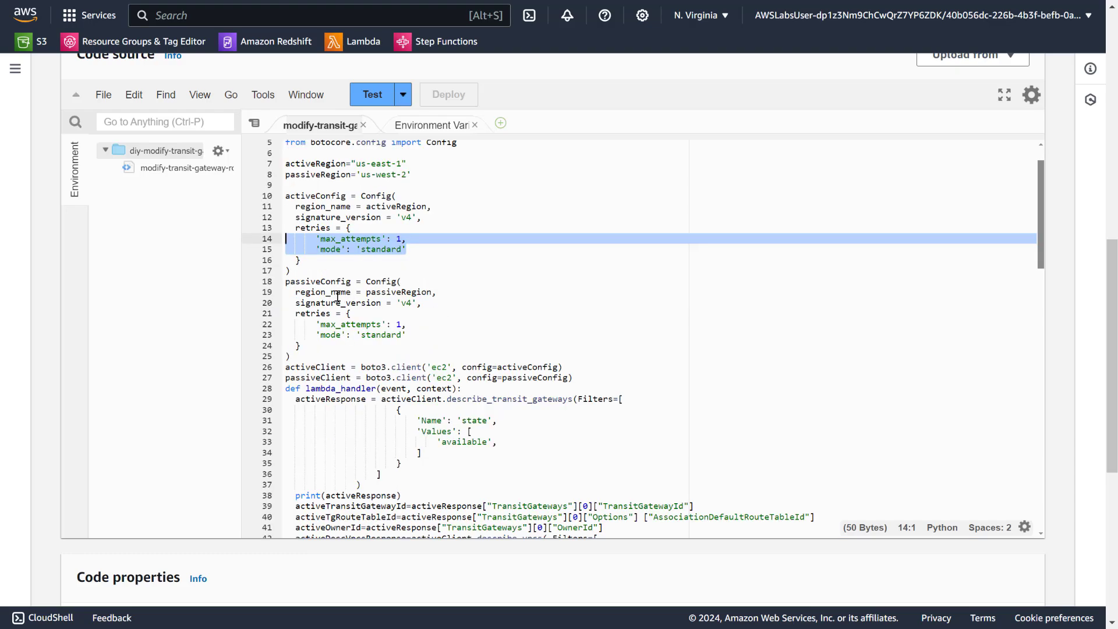
{"action": "left_click_drag", "start_coordinate": [367, 344], "coordinate": [239, 301]}
{"action": "scroll", "coordinate": [442, 268], "scroll_direction": "down", "scroll_amount": 2}
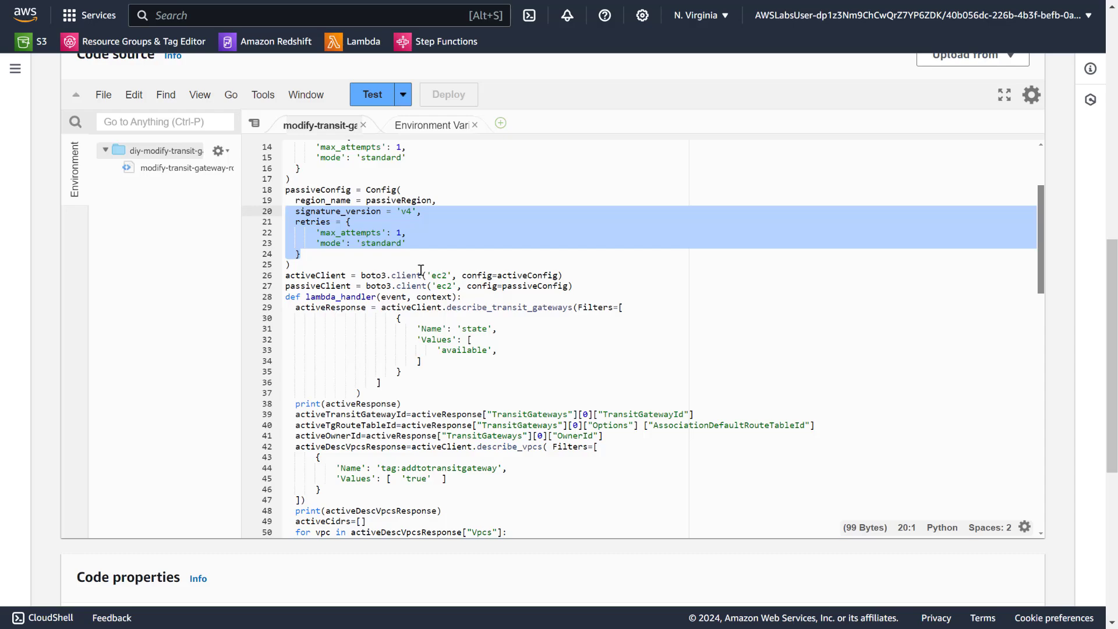
Examine the EC2 client setup, the describe_transit_gateways state filter and the active transit gateway ID assignments in the code
{"action": "left_click", "coordinate": [446, 275]}
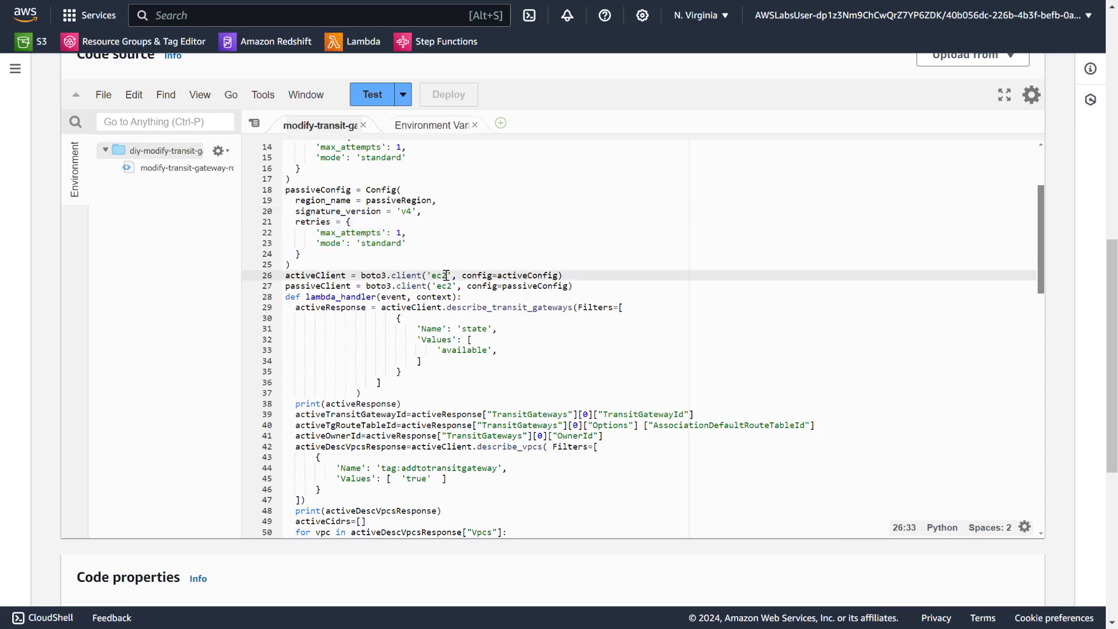
{"action": "left_click", "coordinate": [493, 308]}
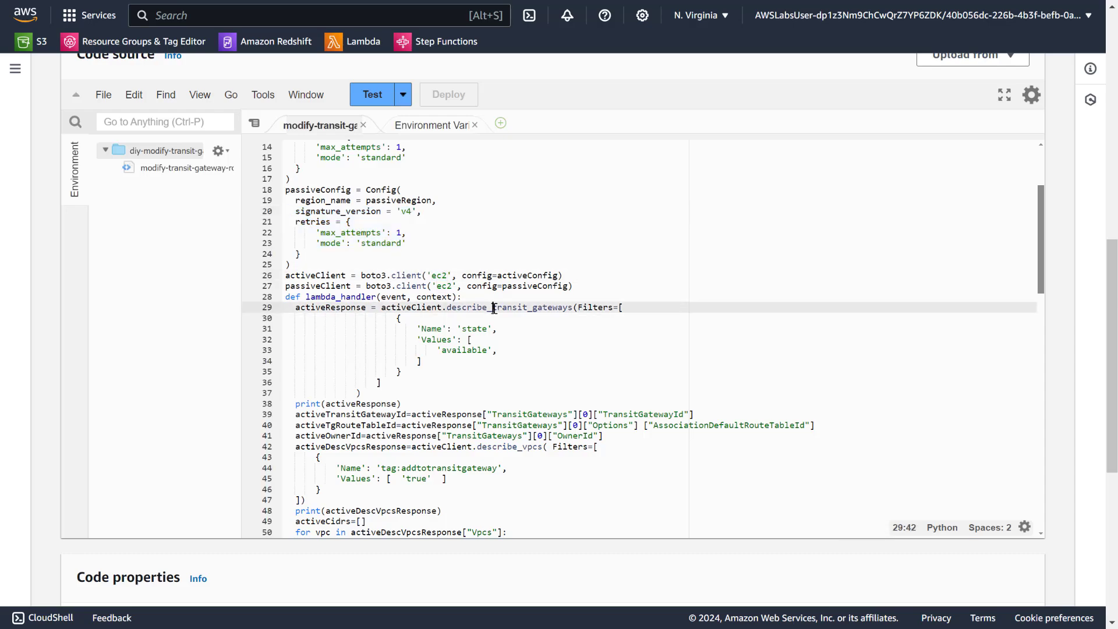
{"action": "double_click", "coordinate": [494, 308]}
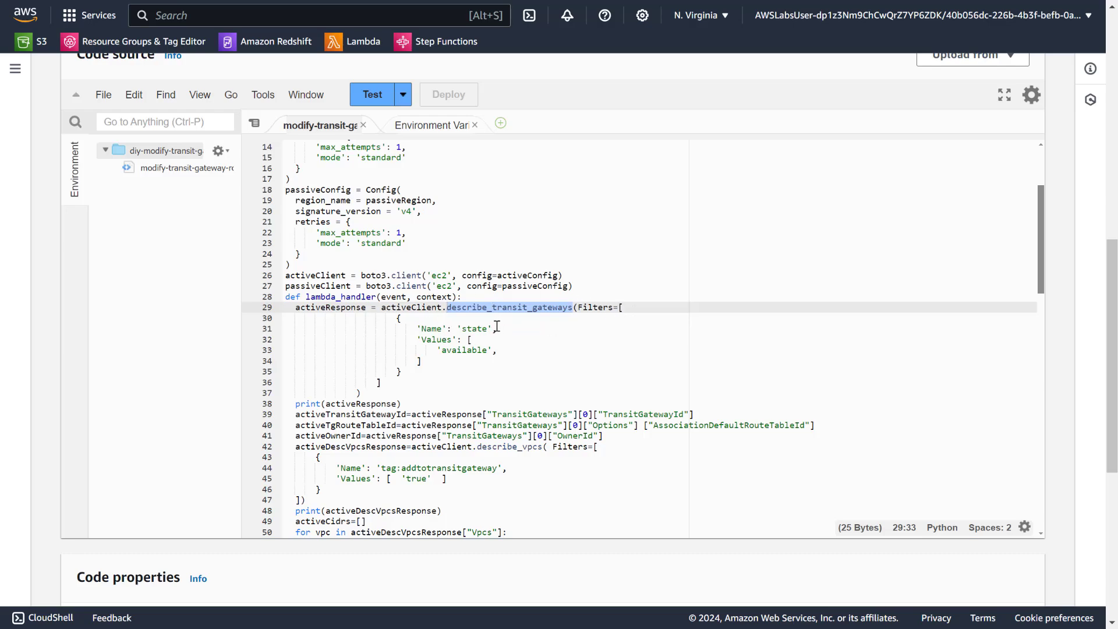
{"action": "double_click", "coordinate": [463, 349]}
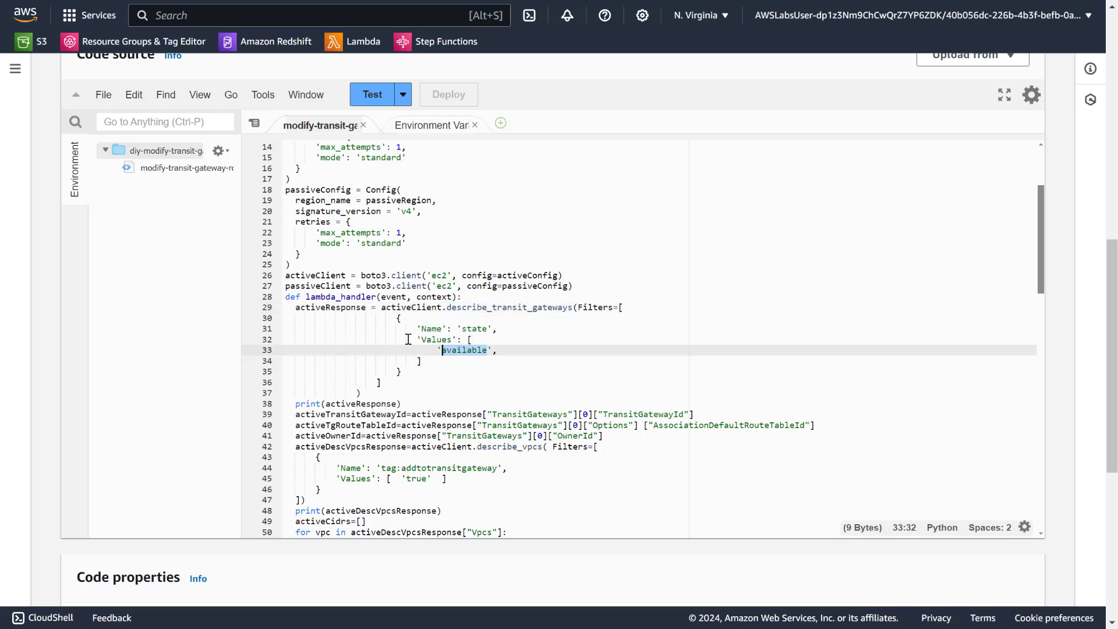
{"action": "scroll", "coordinate": [408, 339], "scroll_direction": "down", "scroll_amount": 2}
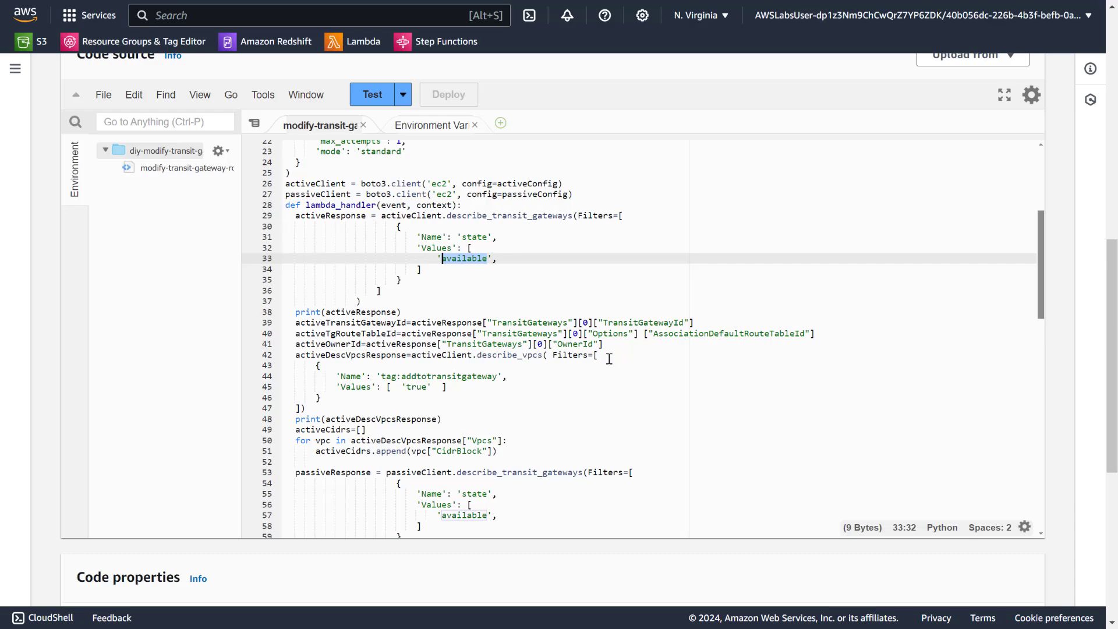
{"action": "left_click_drag", "start_coordinate": [609, 359], "coordinate": [264, 323]}
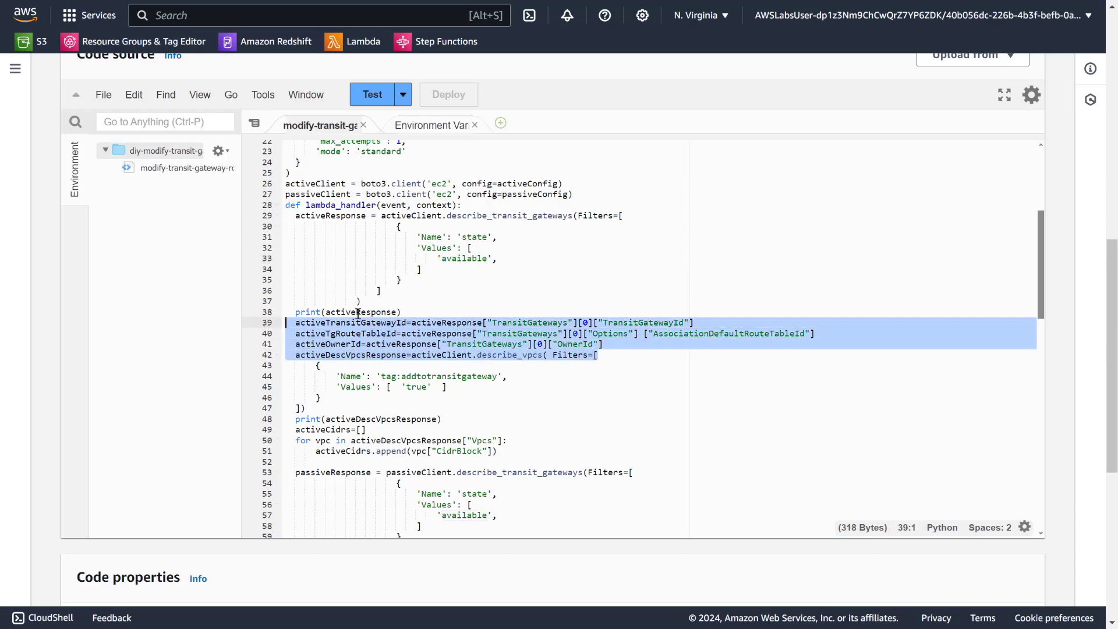
{"action": "double_click", "coordinate": [467, 324]}
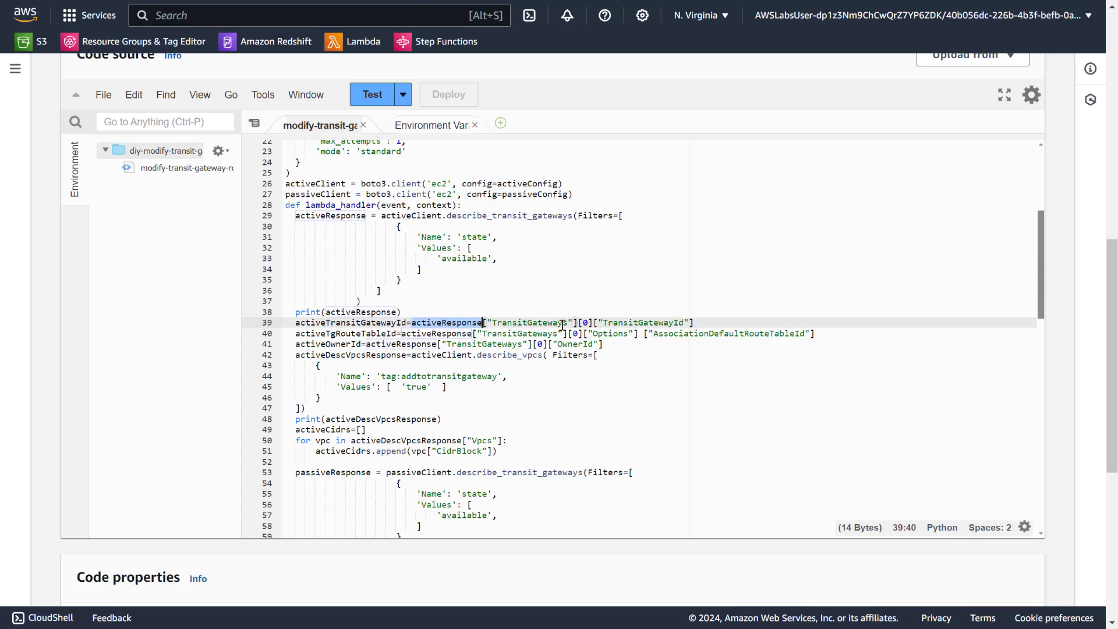
Skim the remaining route search and creation code, and return to the Lambda functions list
{"action": "scroll", "coordinate": [520, 348], "scroll_direction": "down", "scroll_amount": 3}
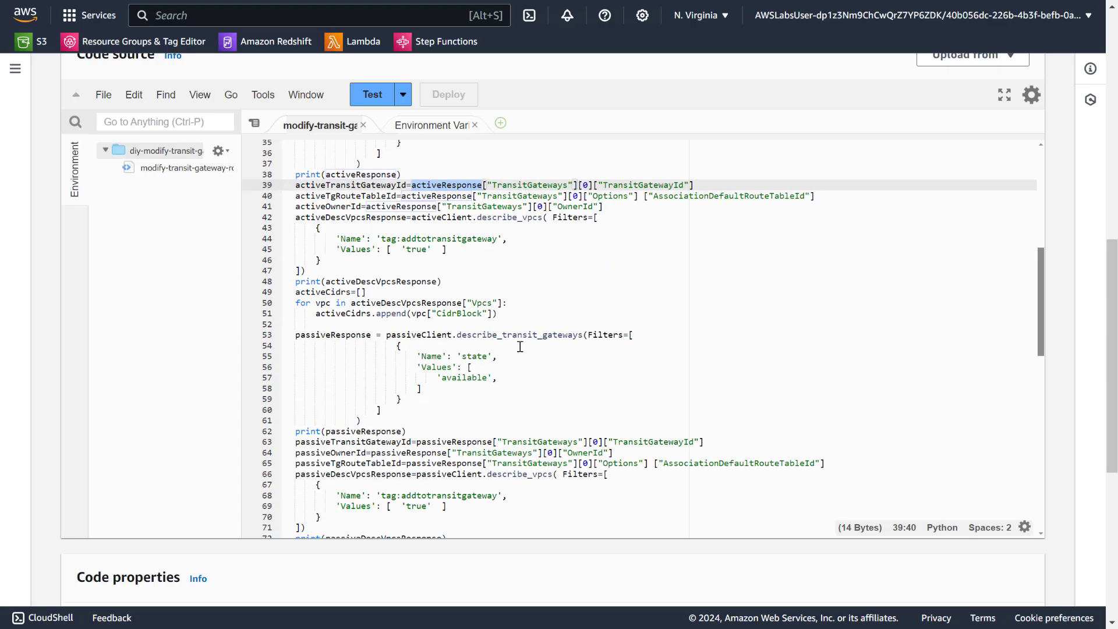
{"action": "scroll", "coordinate": [516, 309], "scroll_direction": "down", "scroll_amount": 15}
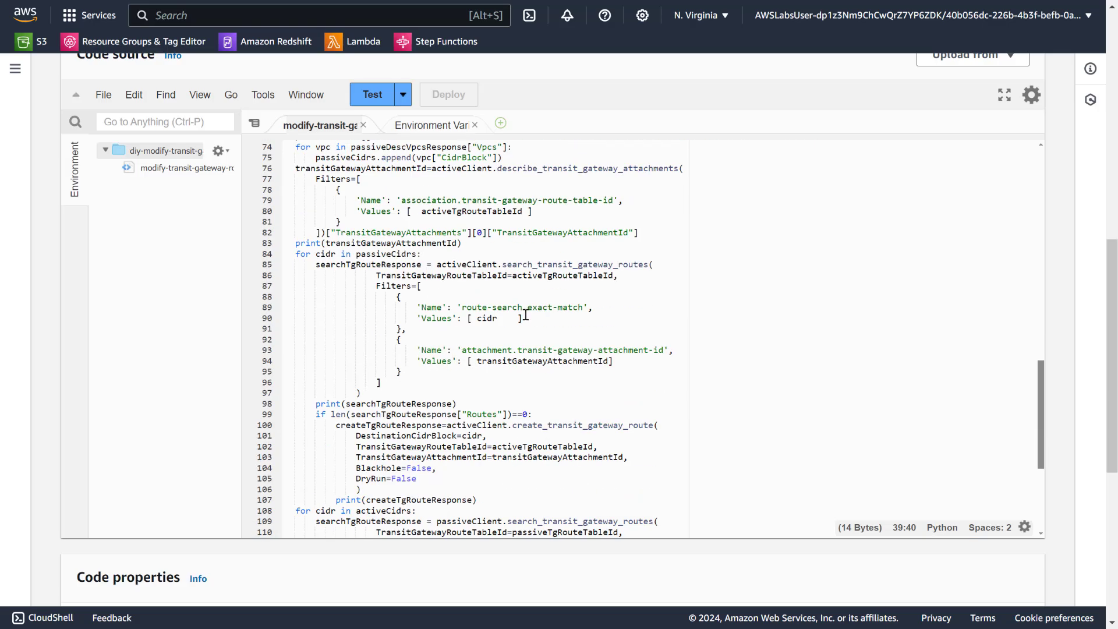
{"action": "scroll", "coordinate": [290, 334], "scroll_direction": "up", "scroll_amount": 20}
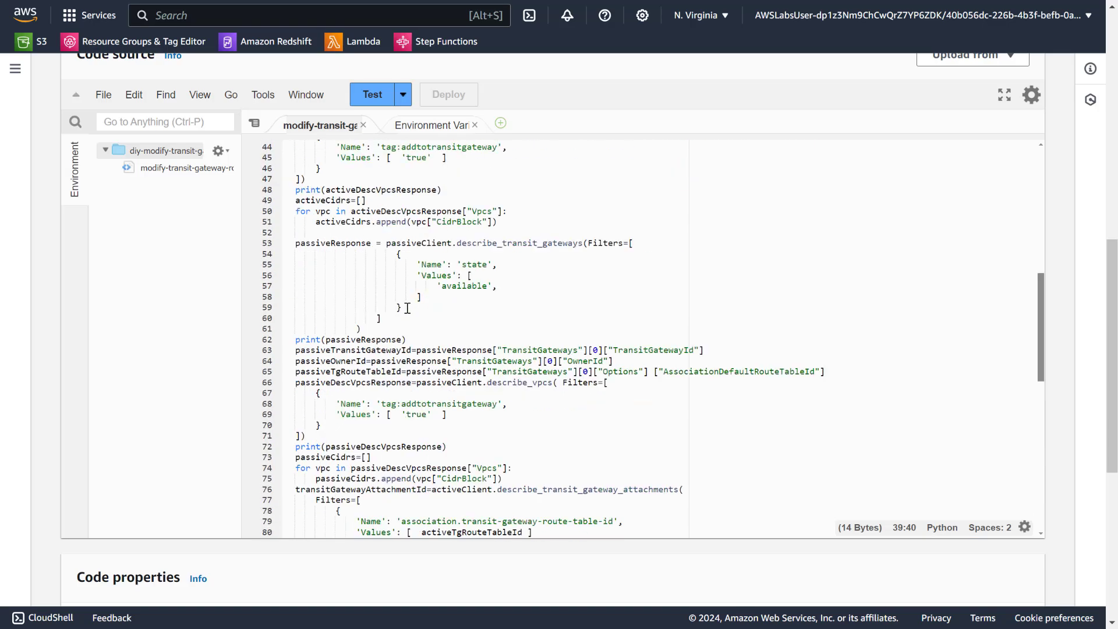
{"action": "scroll", "coordinate": [408, 308], "scroll_direction": "up", "scroll_amount": 3}
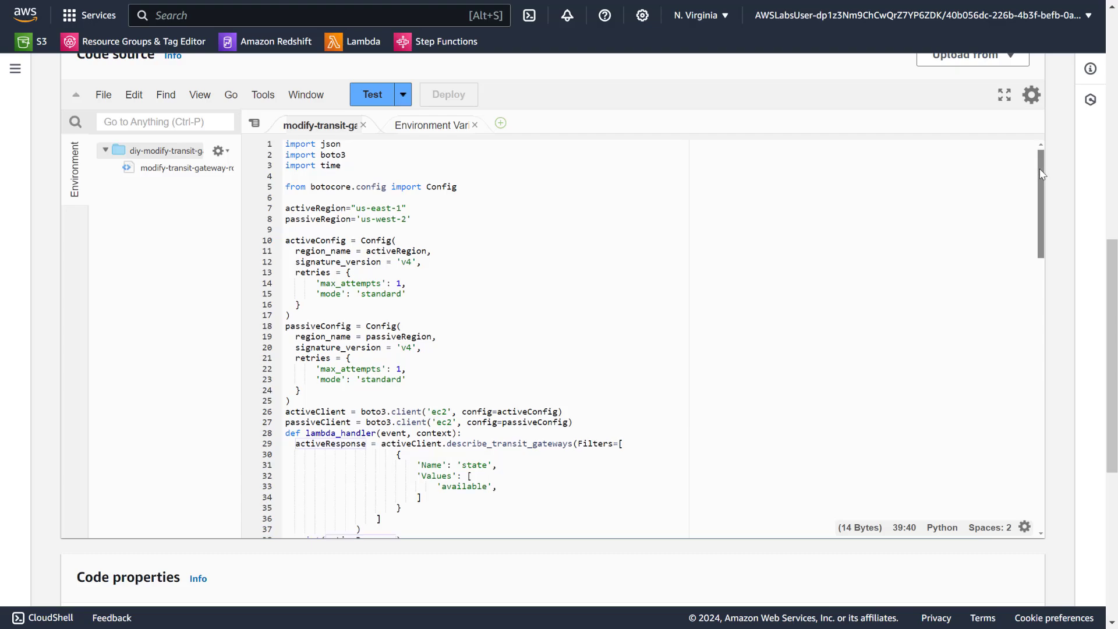
{"action": "left_click_drag", "start_coordinate": [1041, 169], "coordinate": [949, 444]}
{"action": "scroll", "coordinate": [207, 413], "scroll_direction": "up", "scroll_amount": 10}
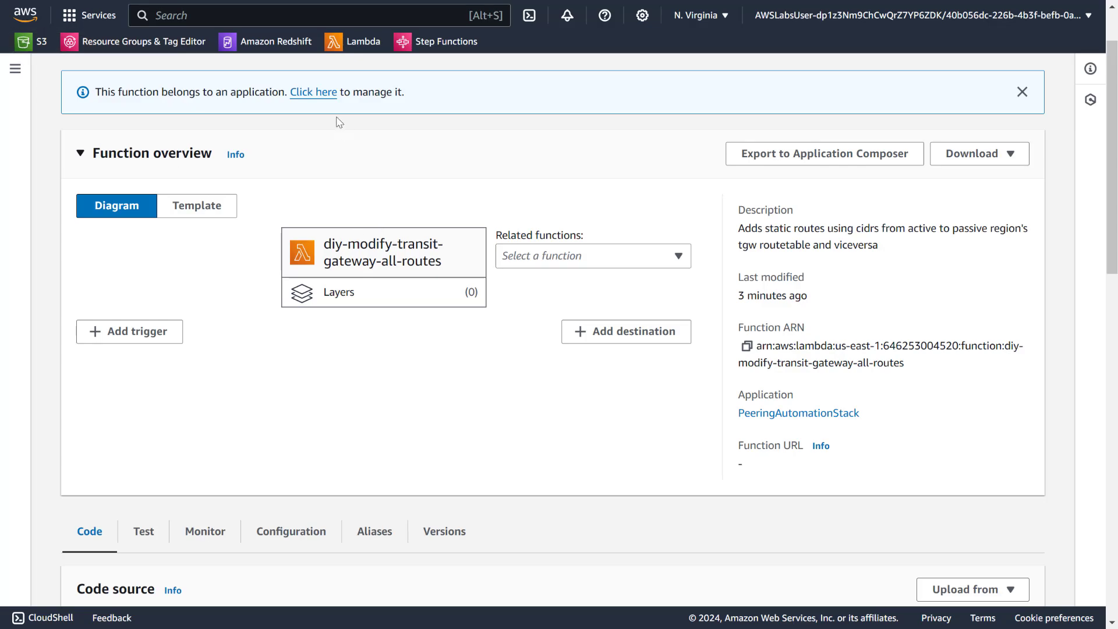
{"action": "scroll", "coordinate": [341, 117], "scroll_direction": "up", "scroll_amount": 2}
{"action": "left_click", "coordinate": [151, 78]}
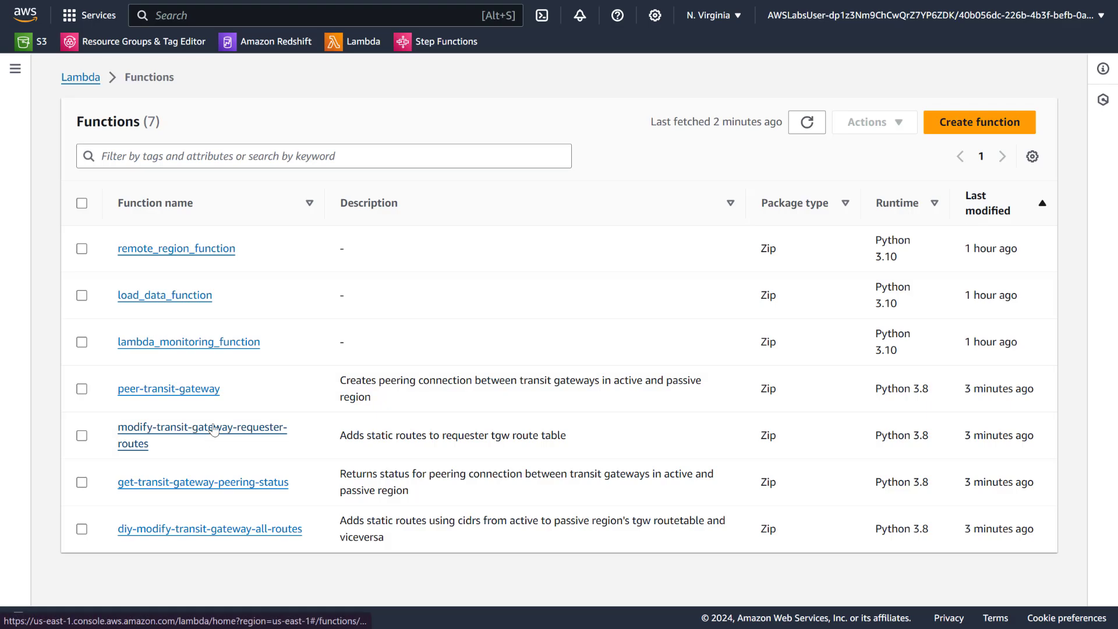
Open the peer-transit-gateway function and bring up its code source
{"action": "left_click", "coordinate": [200, 391]}
{"action": "scroll", "coordinate": [130, 328], "scroll_direction": "down", "scroll_amount": 5}
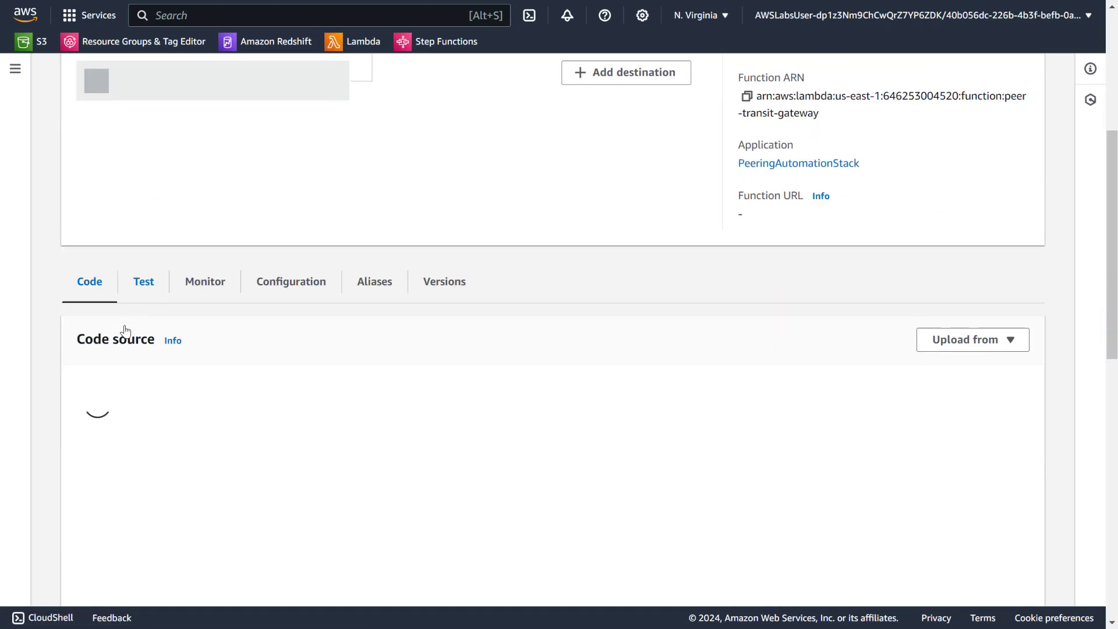
{"action": "scroll", "coordinate": [145, 291], "scroll_direction": "down", "scroll_amount": 3}
{"action": "scroll", "coordinate": [45, 287], "scroll_direction": "down", "scroll_amount": 3}
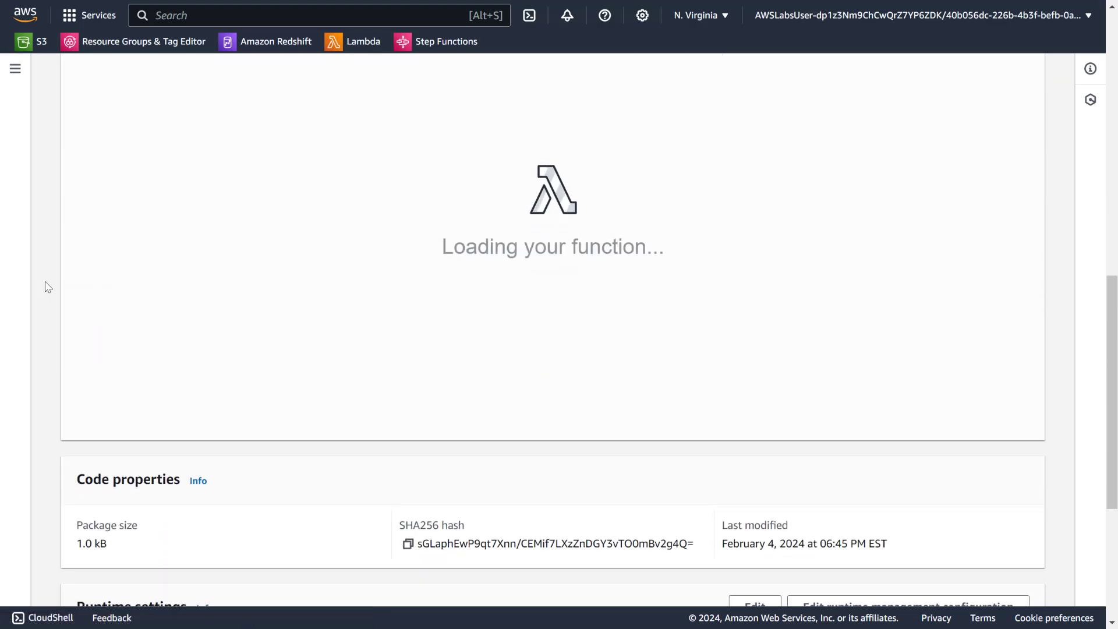
{"action": "scroll", "coordinate": [402, 284], "scroll_direction": "down", "scroll_amount": 5}
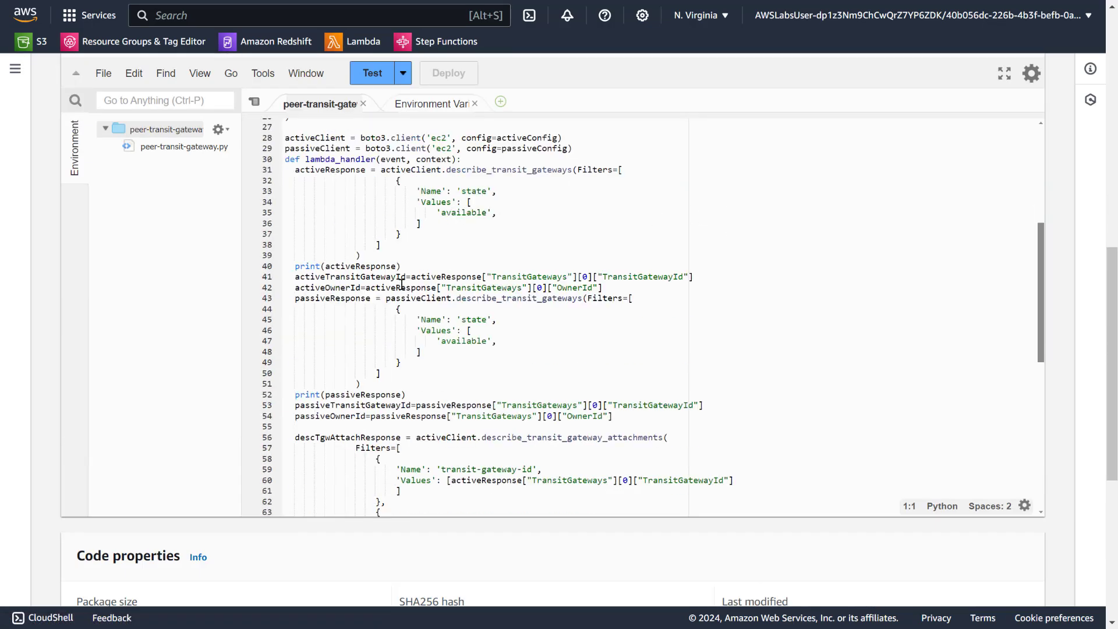
Examine the active transit gateway ID assignment and the create_transit_gateway_peering_attachment and accept_transit_gateway_peering_attachment calls in the function code
{"action": "double_click", "coordinate": [420, 278]}
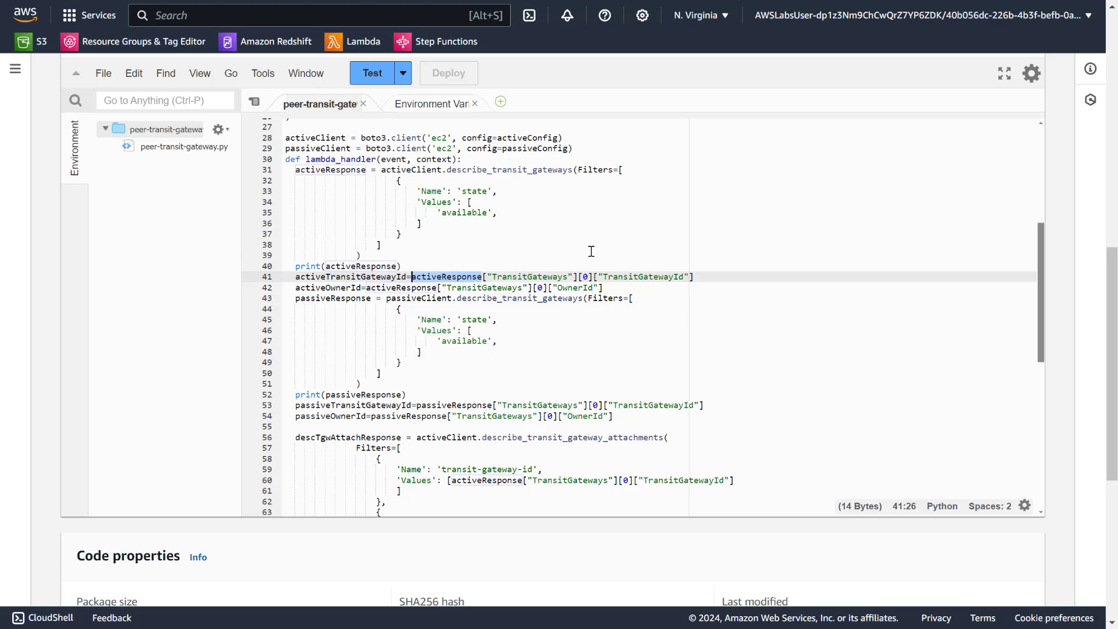
{"action": "scroll", "coordinate": [591, 251], "scroll_direction": "down", "scroll_amount": 9}
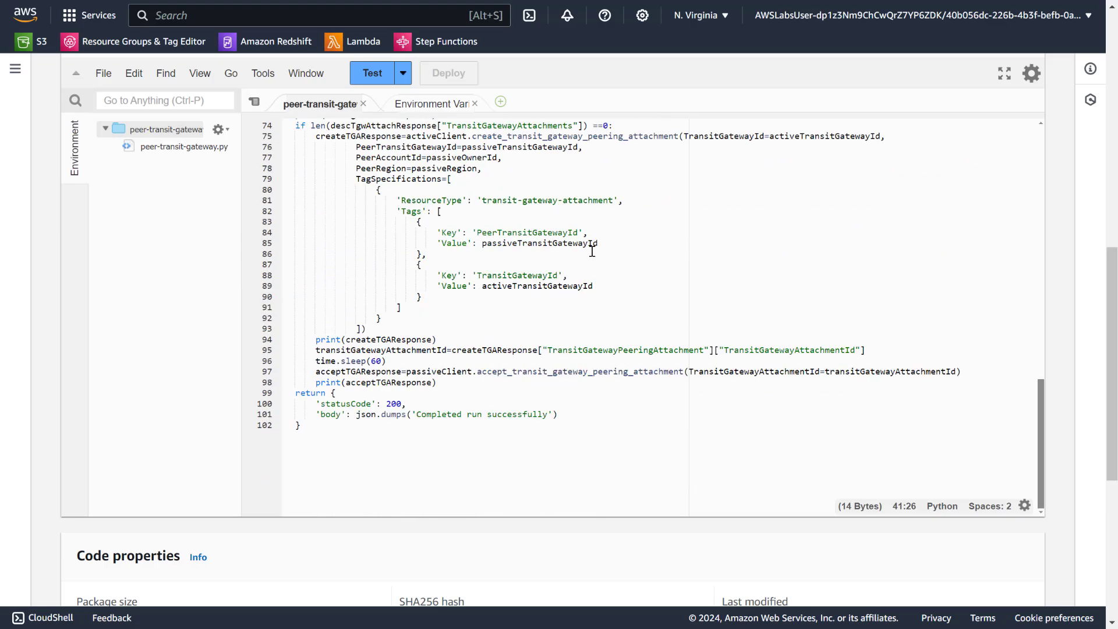
{"action": "scroll", "coordinate": [592, 251], "scroll_direction": "up", "scroll_amount": 2}
{"action": "scroll", "coordinate": [591, 251], "scroll_direction": "up", "scroll_amount": 1}
{"action": "double_click", "coordinate": [542, 274]}
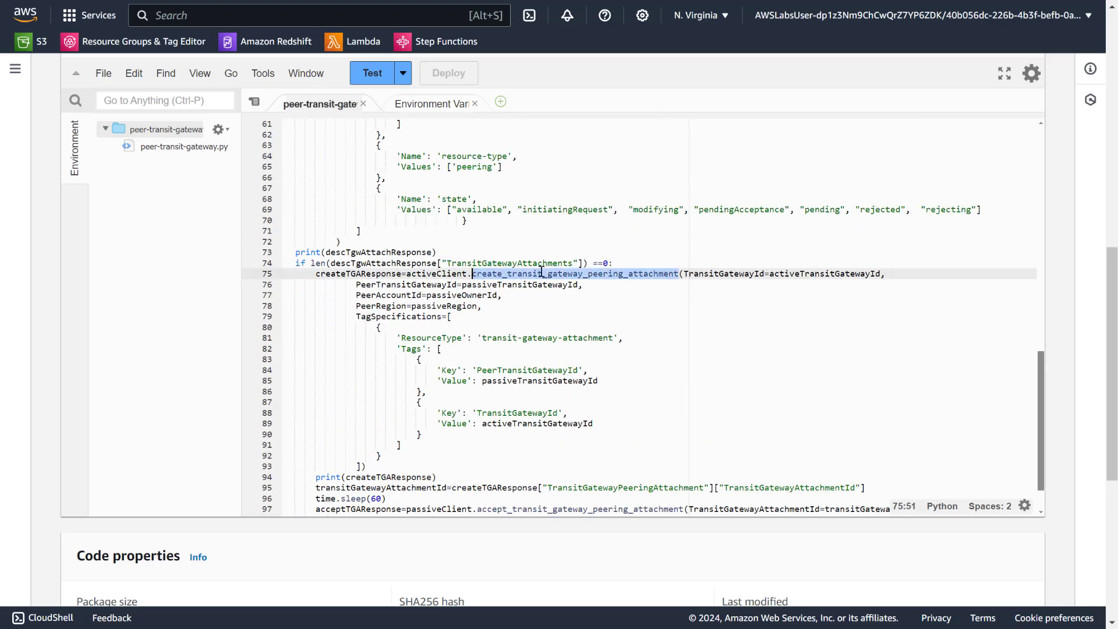
{"action": "scroll", "coordinate": [619, 243], "scroll_direction": "down", "scroll_amount": 3}
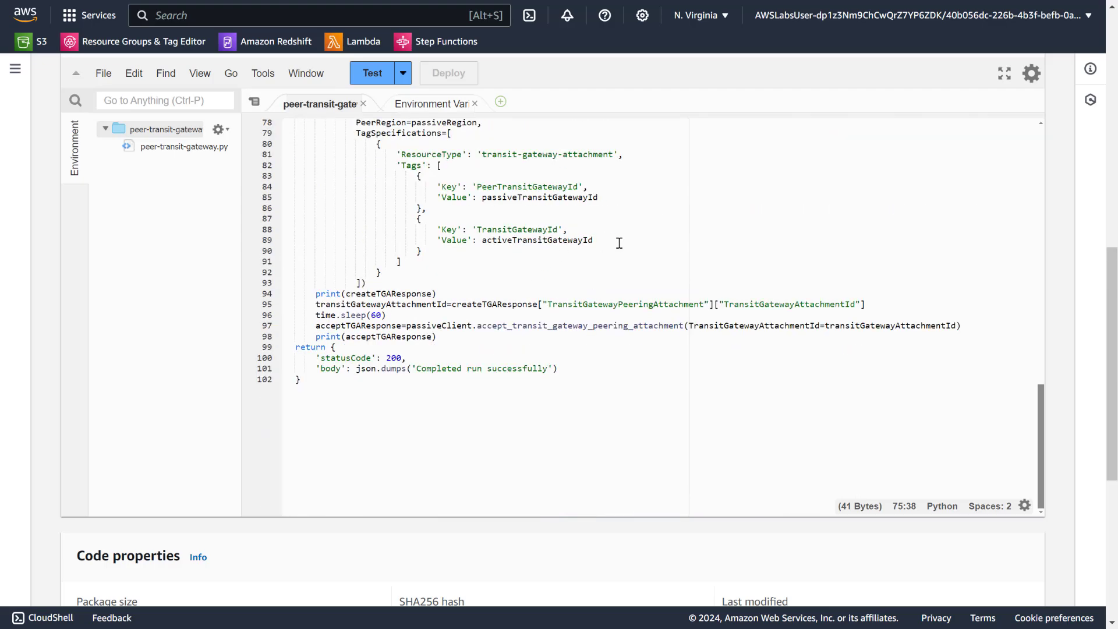
{"action": "double_click", "coordinate": [534, 324]}
Examine the describe_transit_gateway_attachments call, the active and passive describe_transit_gateways calls, and the activeClient definition in the code
{"action": "scroll", "coordinate": [483, 276], "scroll_direction": "up", "scroll_amount": 6}
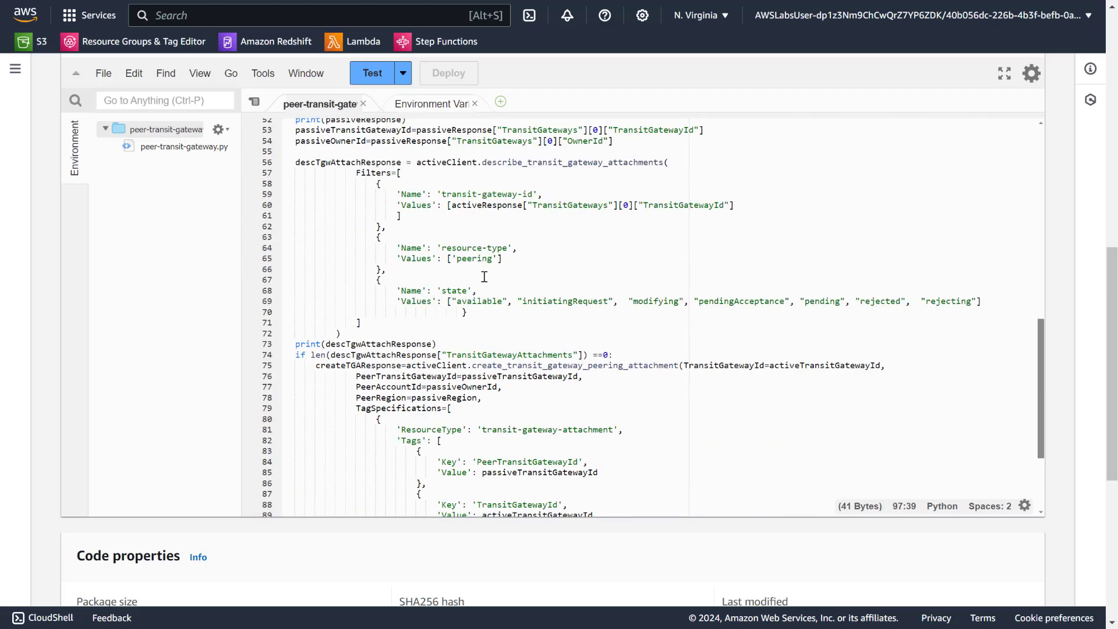
{"action": "double_click", "coordinate": [530, 254]}
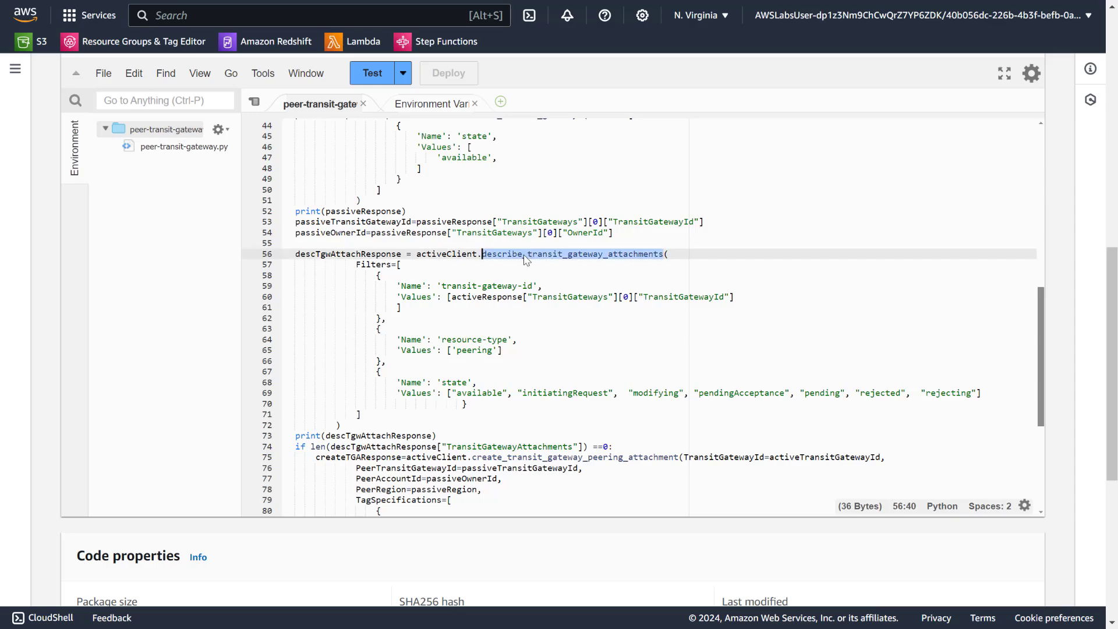
{"action": "scroll", "coordinate": [527, 257], "scroll_direction": "up", "scroll_amount": 3}
{"action": "double_click", "coordinate": [542, 298]}
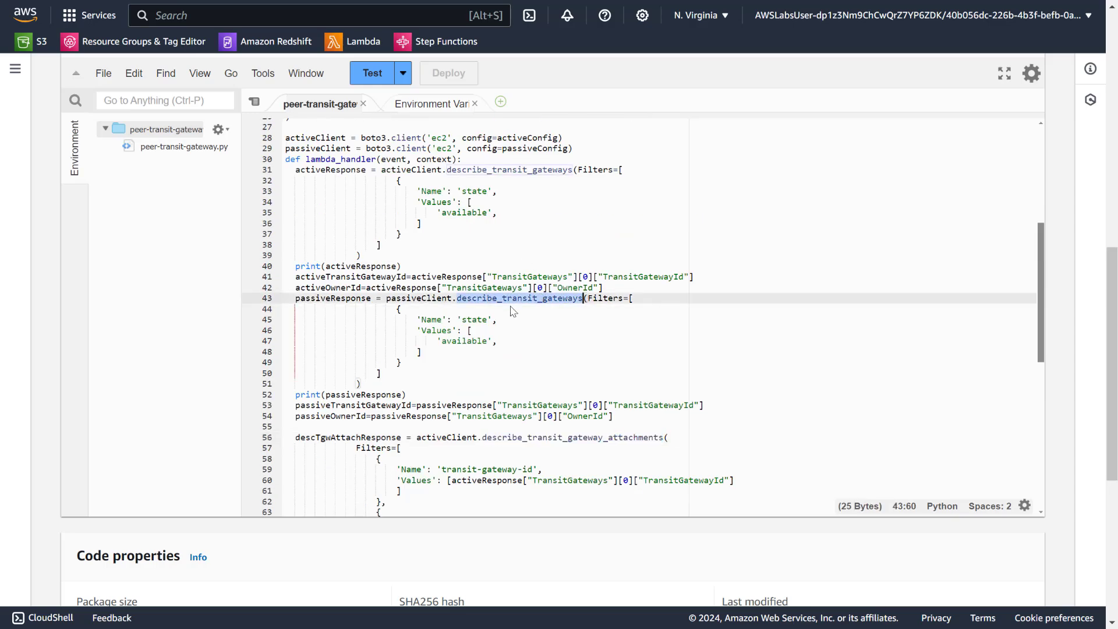
{"action": "double_click", "coordinate": [563, 437]}
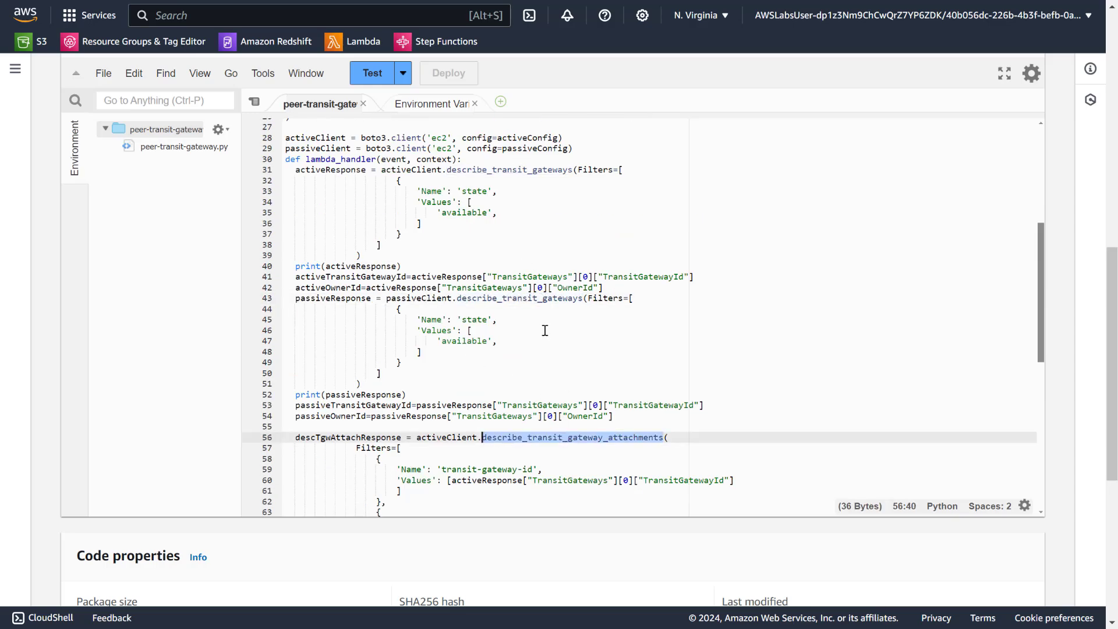
{"action": "scroll", "coordinate": [545, 329], "scroll_direction": "up", "scroll_amount": 2}
{"action": "double_click", "coordinate": [530, 265]}
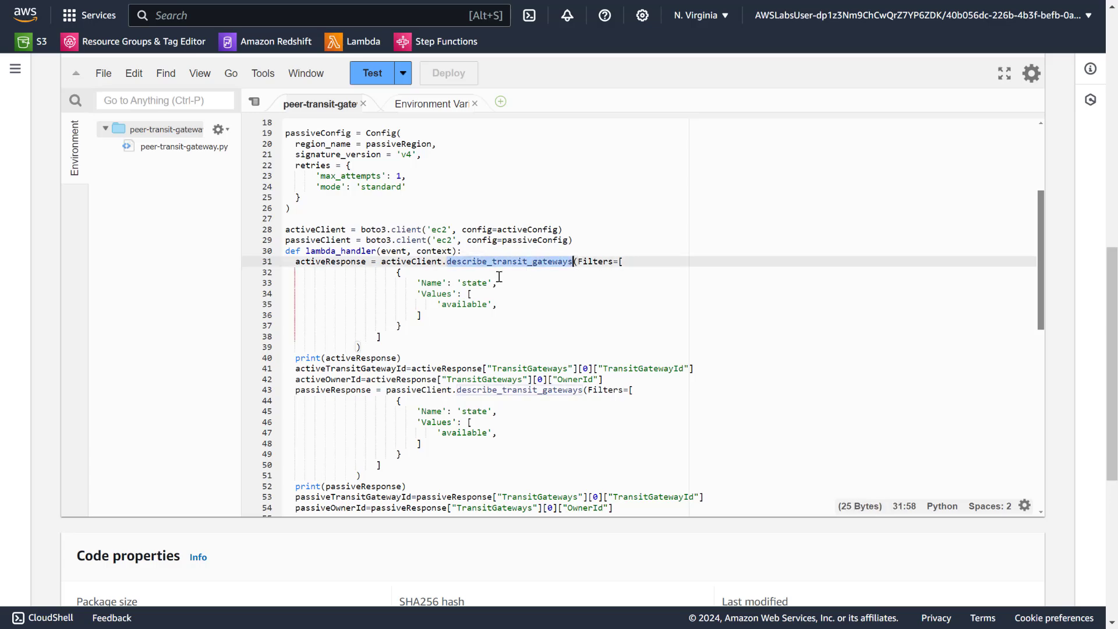
{"action": "double_click", "coordinate": [515, 389]}
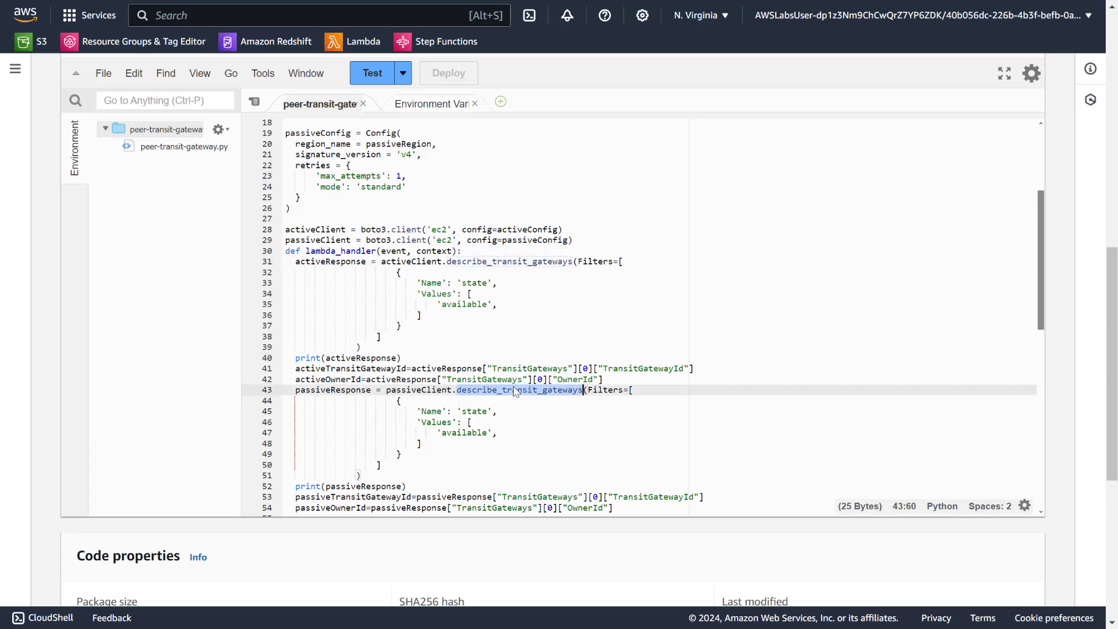
{"action": "double_click", "coordinate": [423, 262]}
{"action": "left_click_drag", "start_coordinate": [576, 230], "coordinate": [240, 231]}
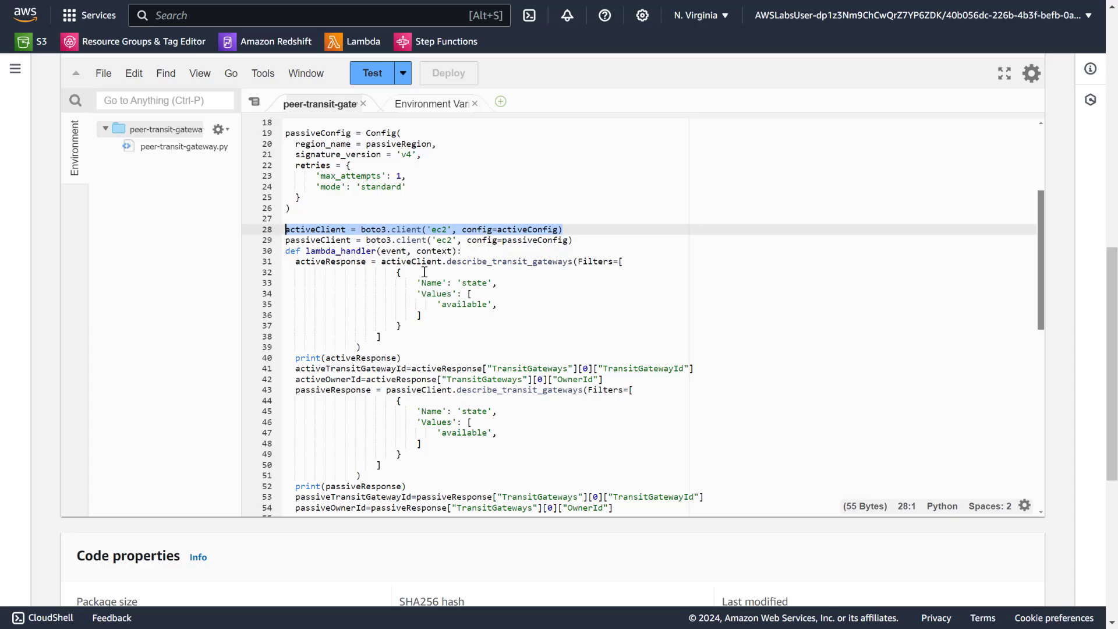
Return to the Lambda functions list and open the modify-transit-gateway-requester-routes function
{"action": "scroll", "coordinate": [413, 264], "scroll_direction": "up", "scroll_amount": 5}
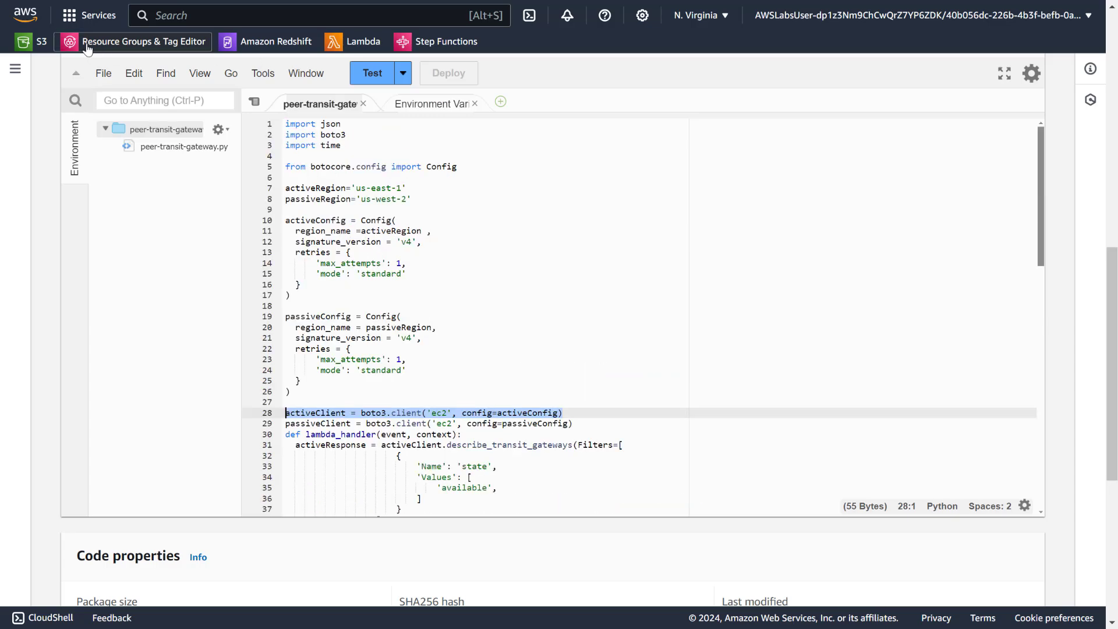
{"action": "scroll", "coordinate": [318, 140], "scroll_direction": "up", "scroll_amount": 10}
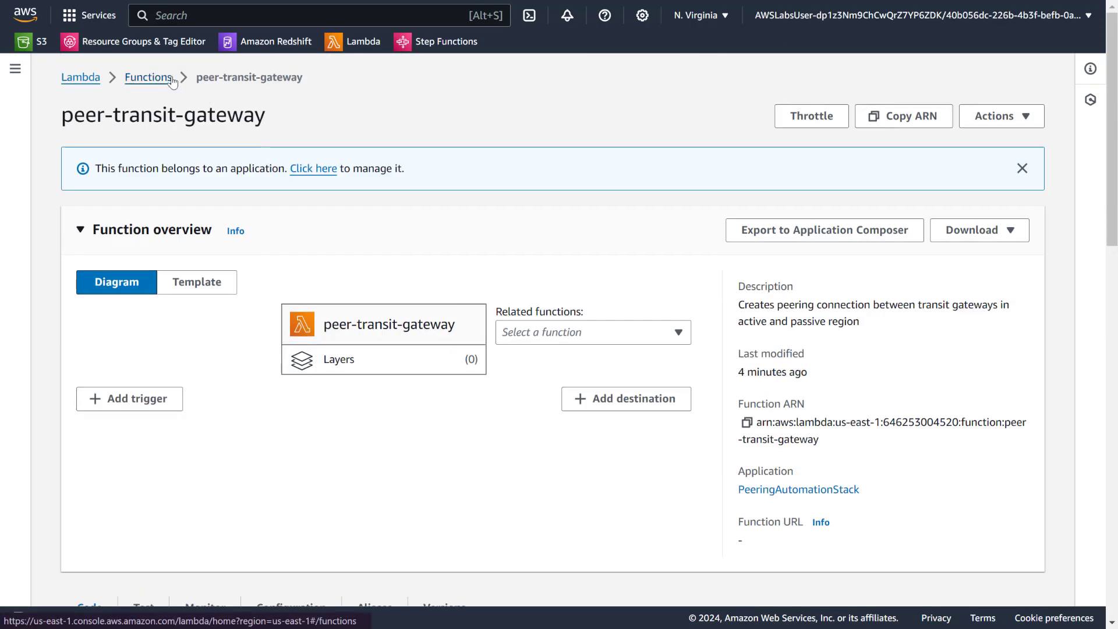
{"action": "left_click", "coordinate": [148, 78]}
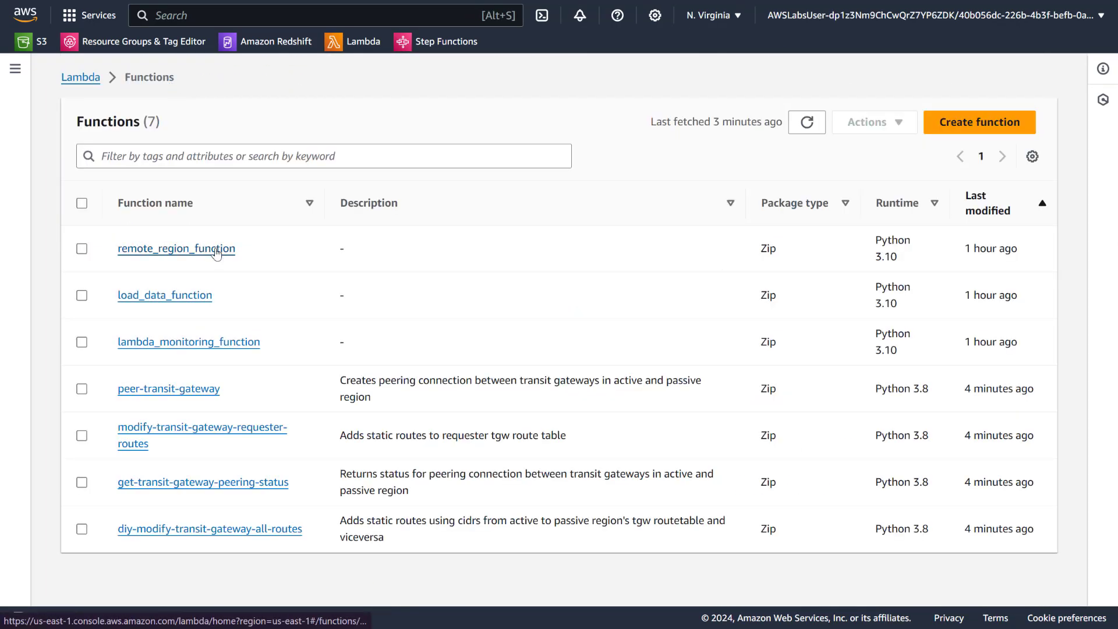
{"action": "left_click", "coordinate": [222, 431]}
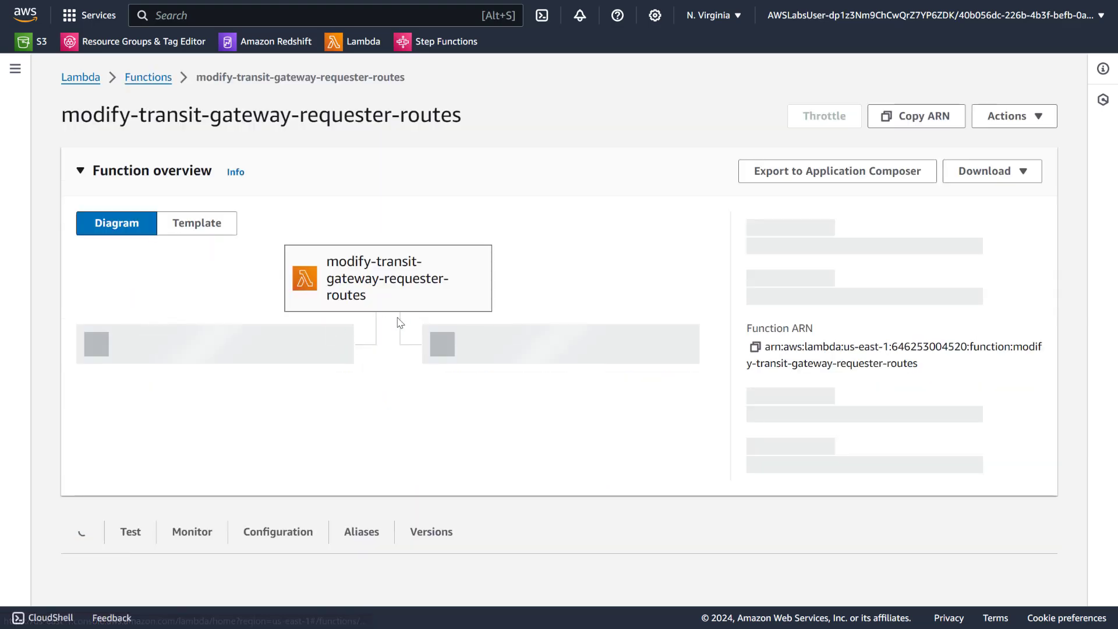
Examine the modify-transit-gateway-requester-routes function's code, focusing on its calls that describe gateways and VPCs and that search and create routes
{"action": "scroll", "coordinate": [82, 309], "scroll_direction": "down", "scroll_amount": 10}
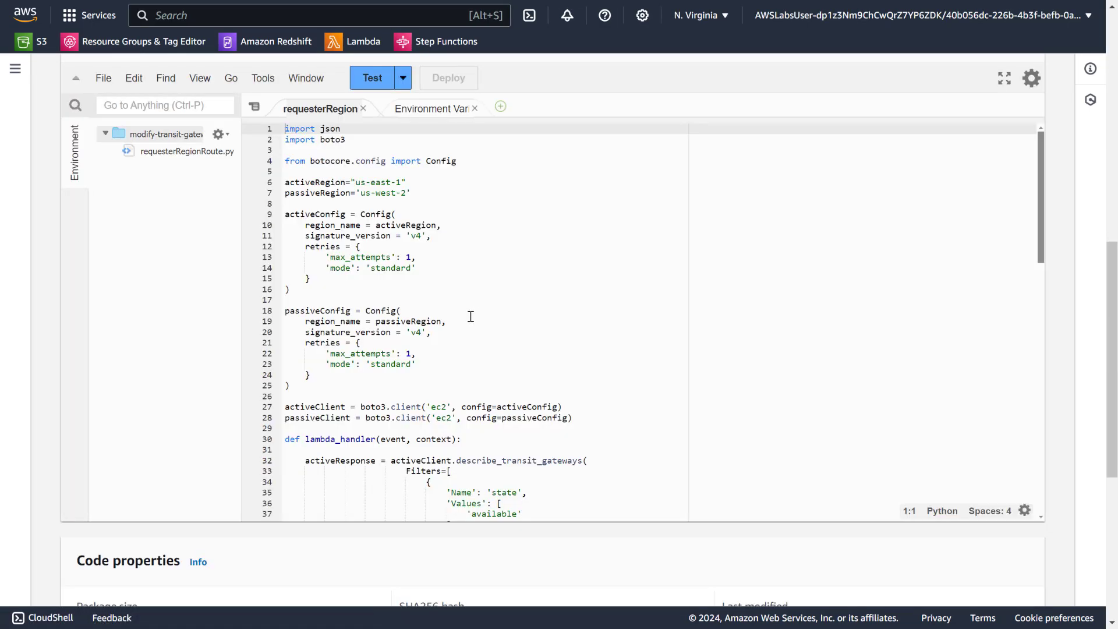
{"action": "scroll", "coordinate": [521, 314], "scroll_direction": "down", "scroll_amount": 5}
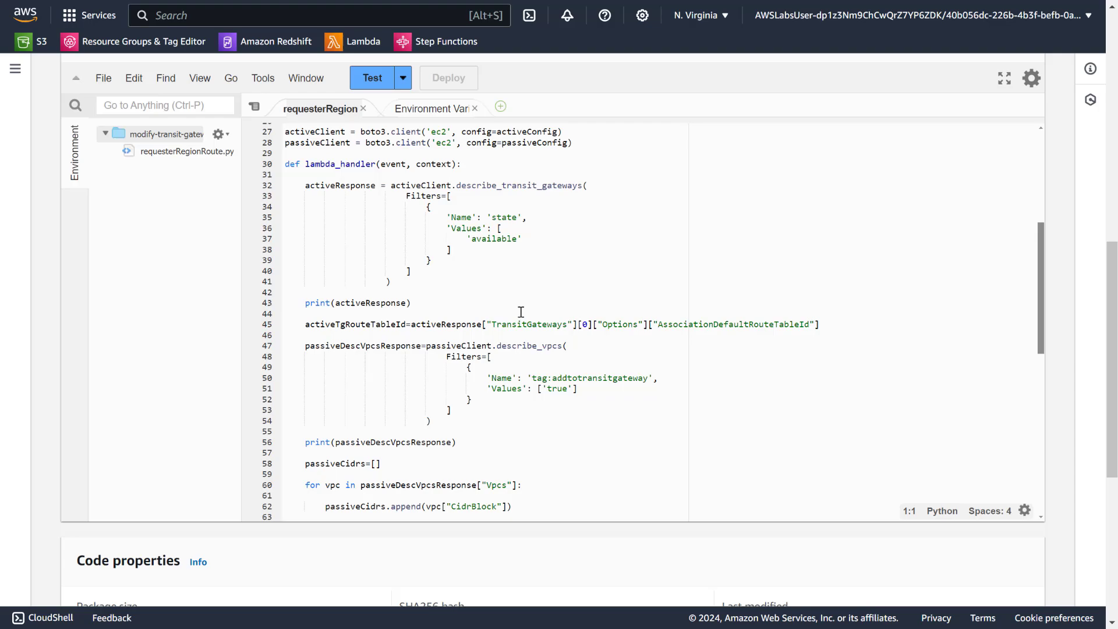
{"action": "double_click", "coordinate": [483, 184]}
{"action": "scroll", "coordinate": [503, 197], "scroll_direction": "down", "scroll_amount": 3}
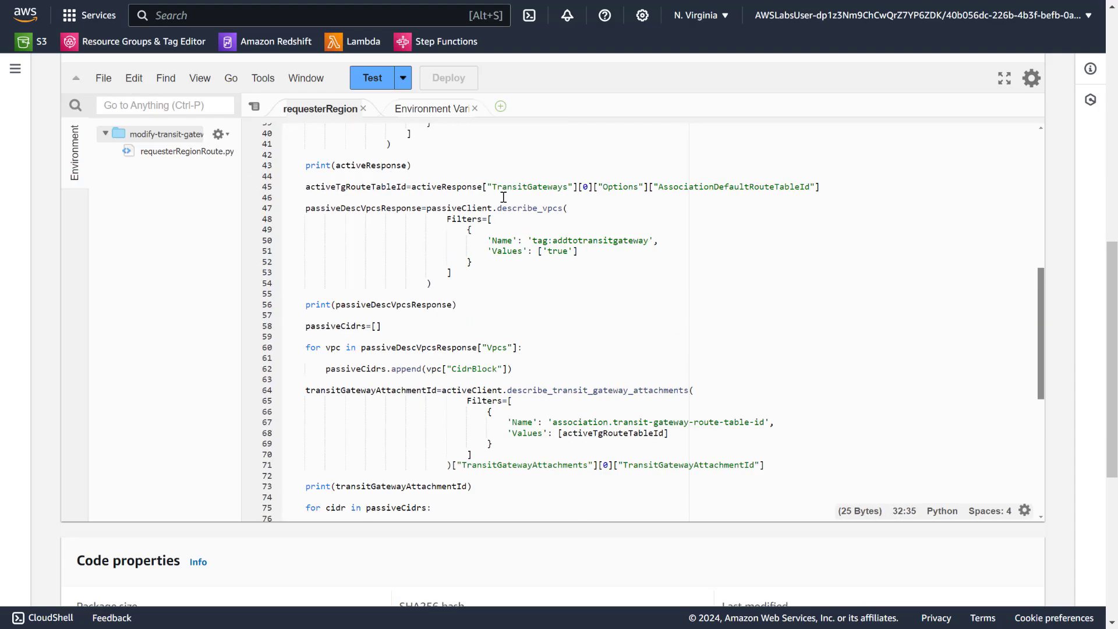
{"action": "double_click", "coordinate": [544, 209]}
{"action": "double_click", "coordinate": [561, 390]}
{"action": "scroll", "coordinate": [568, 378], "scroll_direction": "down", "scroll_amount": 5}
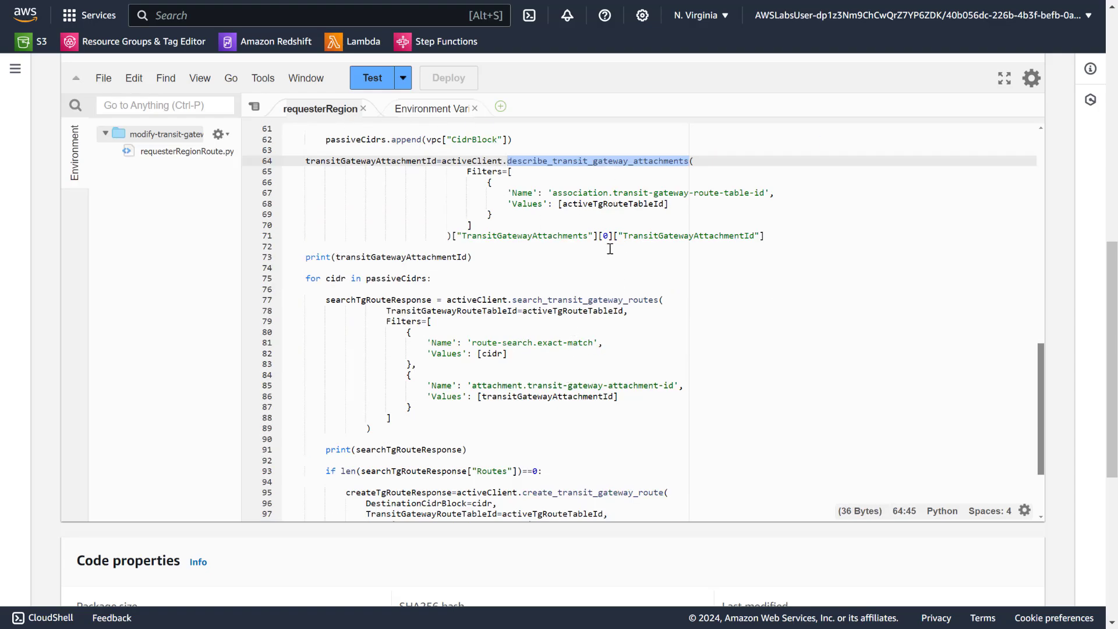
{"action": "double_click", "coordinate": [567, 301]}
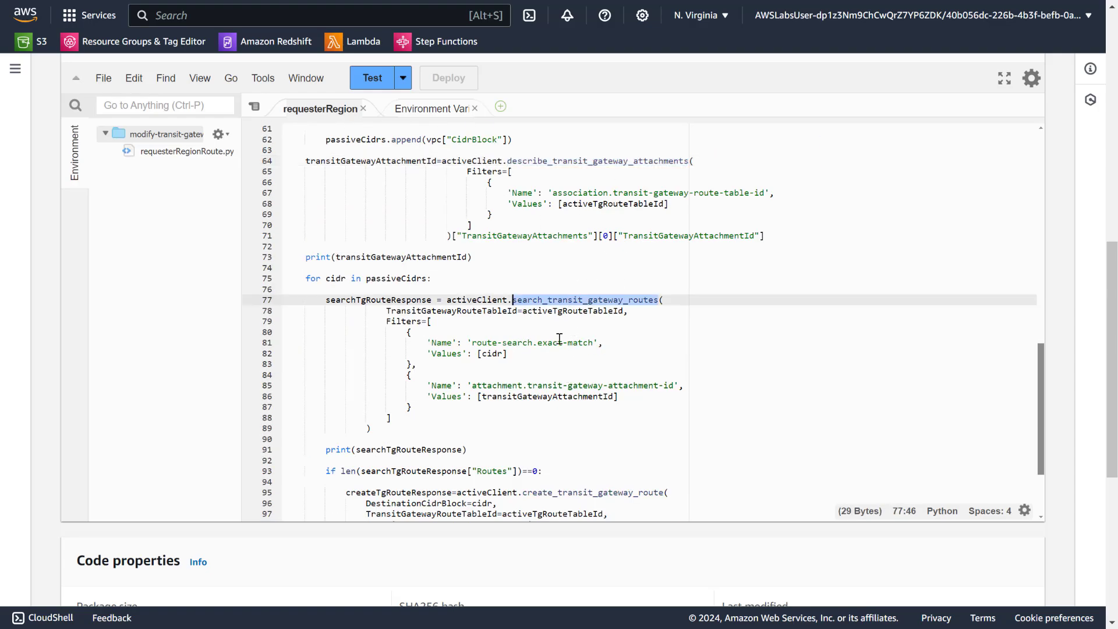
{"action": "left_click", "coordinate": [599, 484]}
{"action": "scroll", "coordinate": [599, 484], "scroll_direction": "down", "scroll_amount": 8}
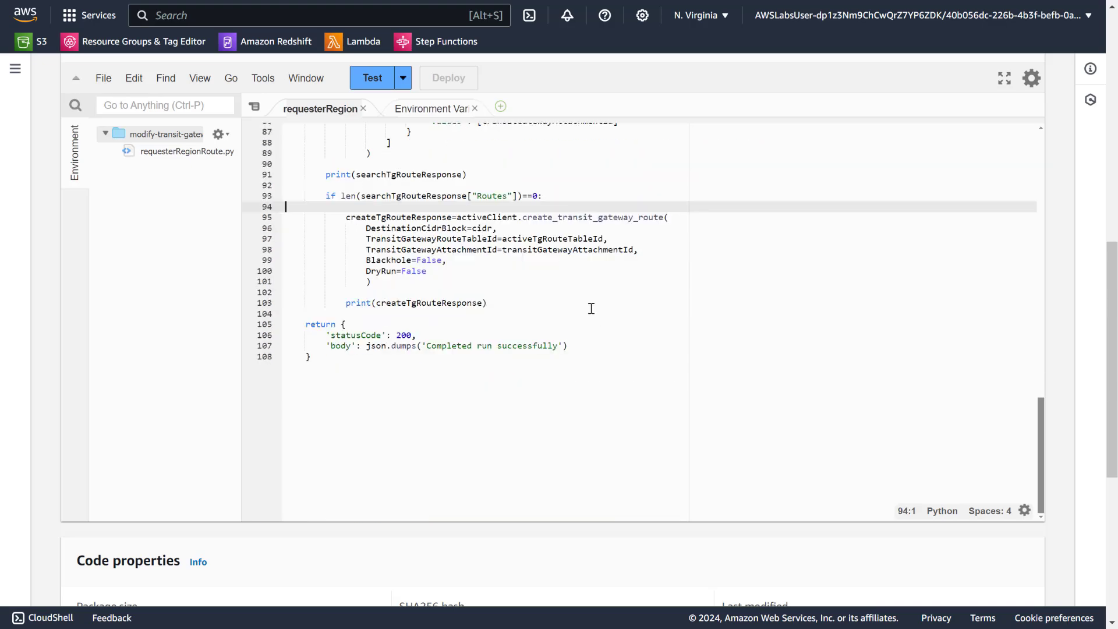
{"action": "scroll", "coordinate": [592, 309], "scroll_direction": "up", "scroll_amount": 15}
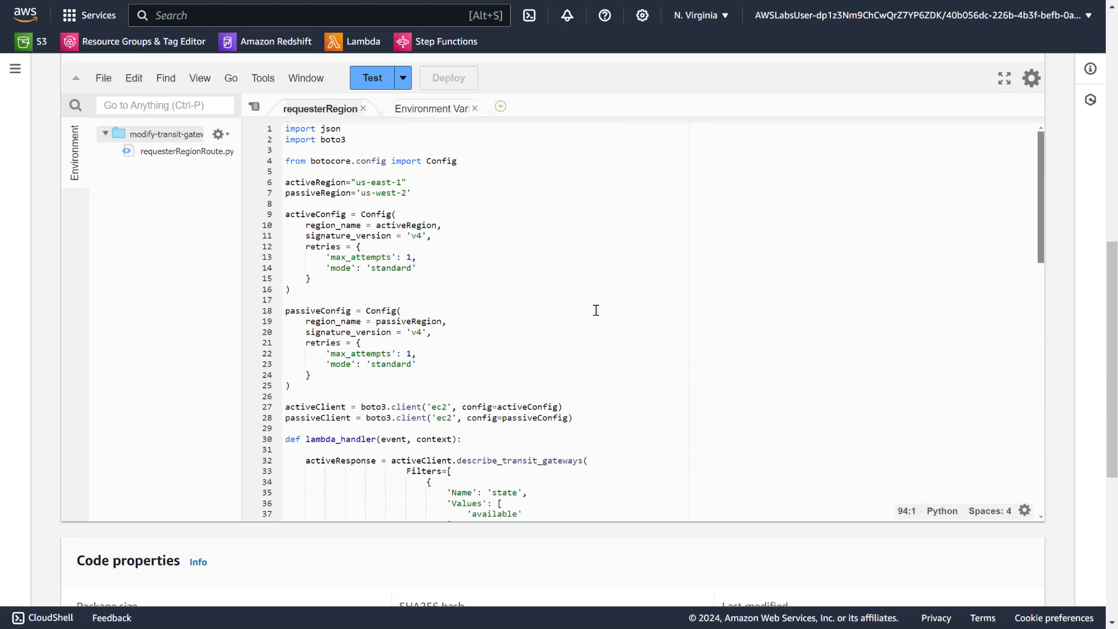
{"action": "scroll", "coordinate": [596, 310], "scroll_direction": "up", "scroll_amount": 10}
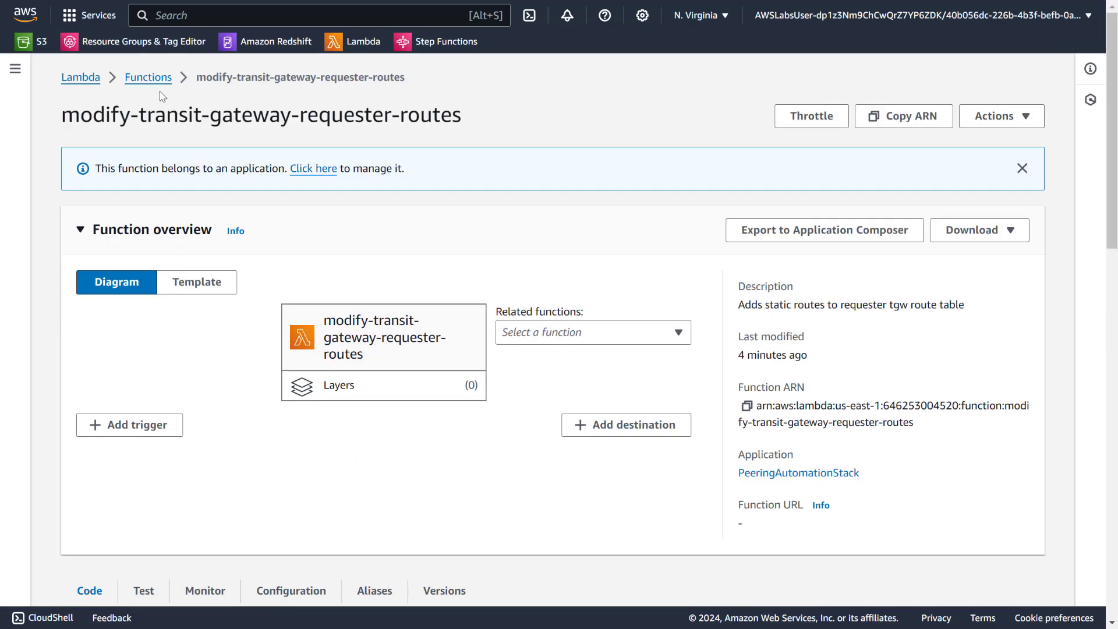
Open the get-transit-gateway-peering-status function from the functions list, examine its gateway description calls, and return to the list
{"action": "left_click", "coordinate": [147, 85]}
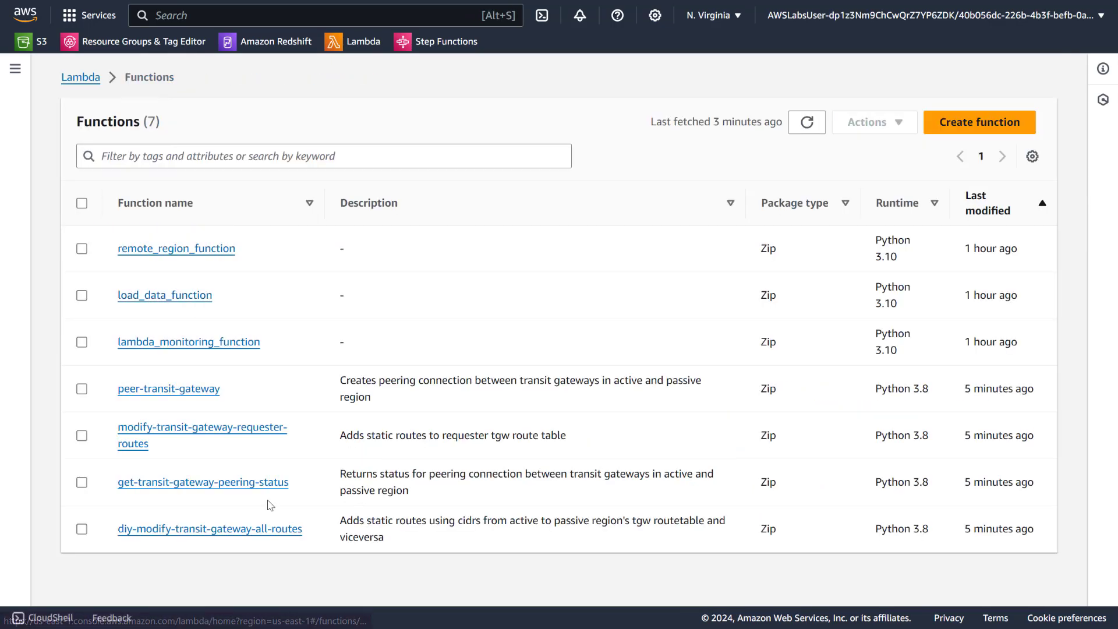
{"action": "left_click", "coordinate": [196, 483]}
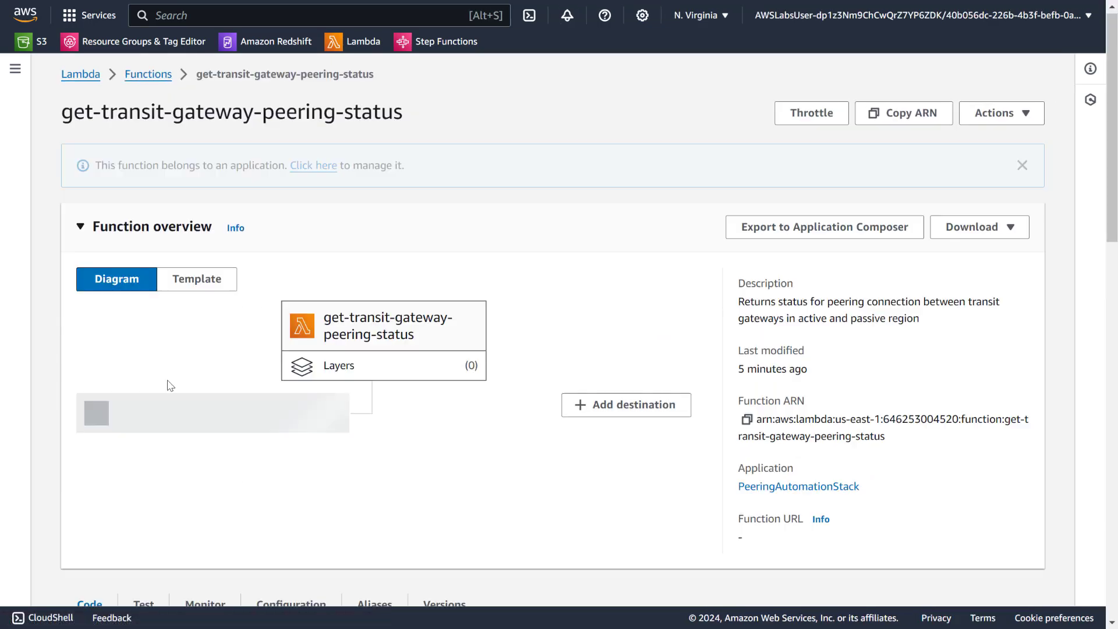
{"action": "scroll", "coordinate": [129, 384], "scroll_direction": "down", "scroll_amount": 4}
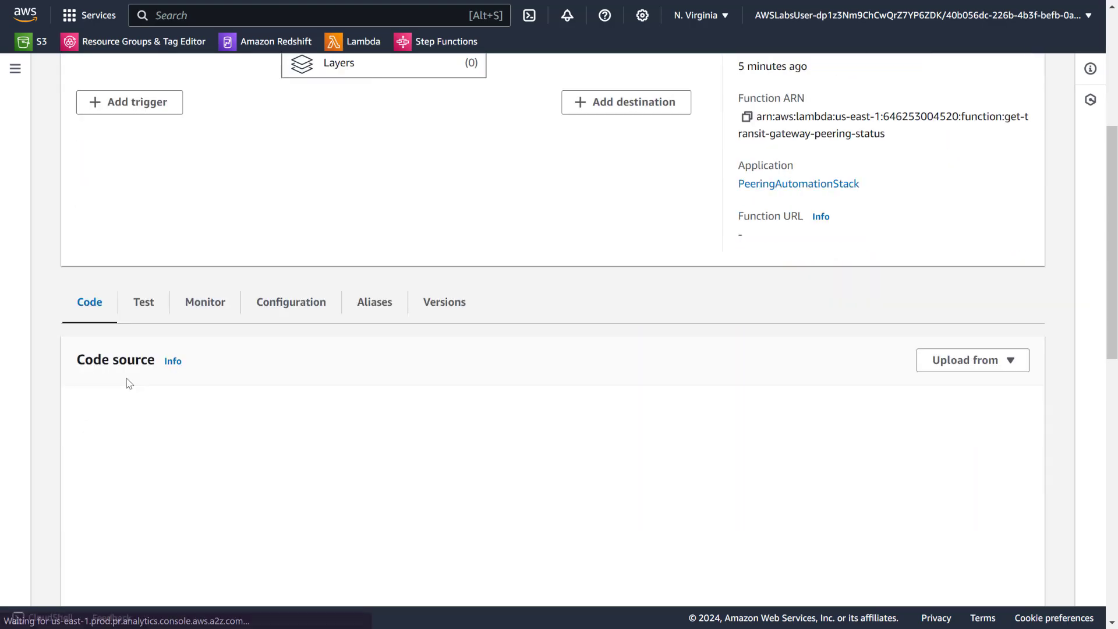
{"action": "scroll", "coordinate": [177, 354], "scroll_direction": "down", "scroll_amount": 5}
{"action": "scroll", "coordinate": [617, 307], "scroll_direction": "down", "scroll_amount": 3}
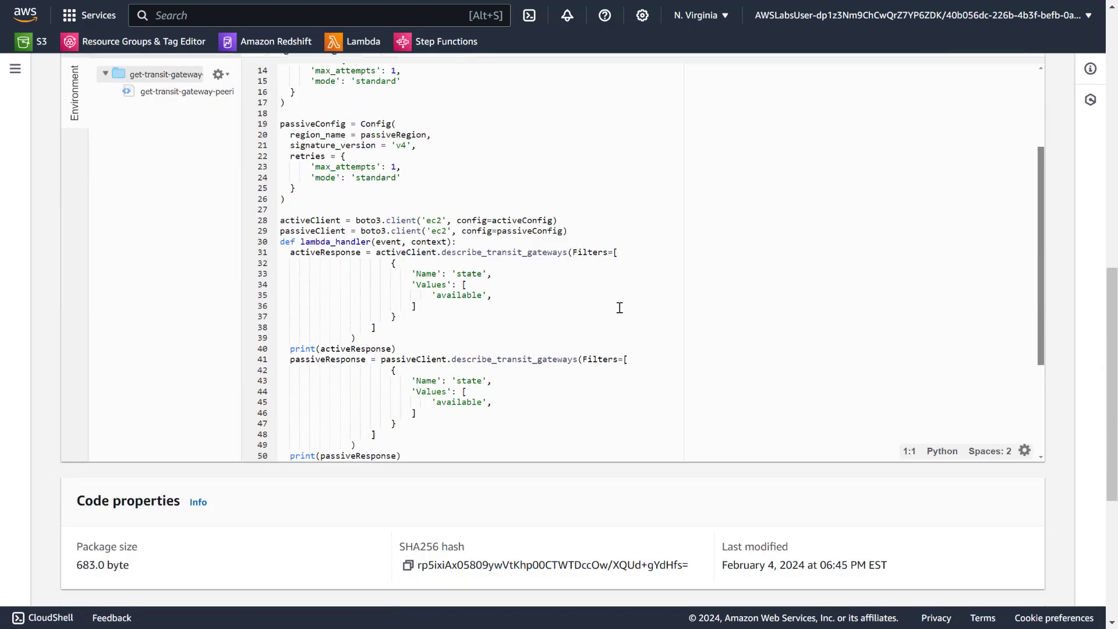
{"action": "scroll", "coordinate": [523, 259], "scroll_direction": "up", "scroll_amount": 1}
{"action": "double_click", "coordinate": [522, 256]}
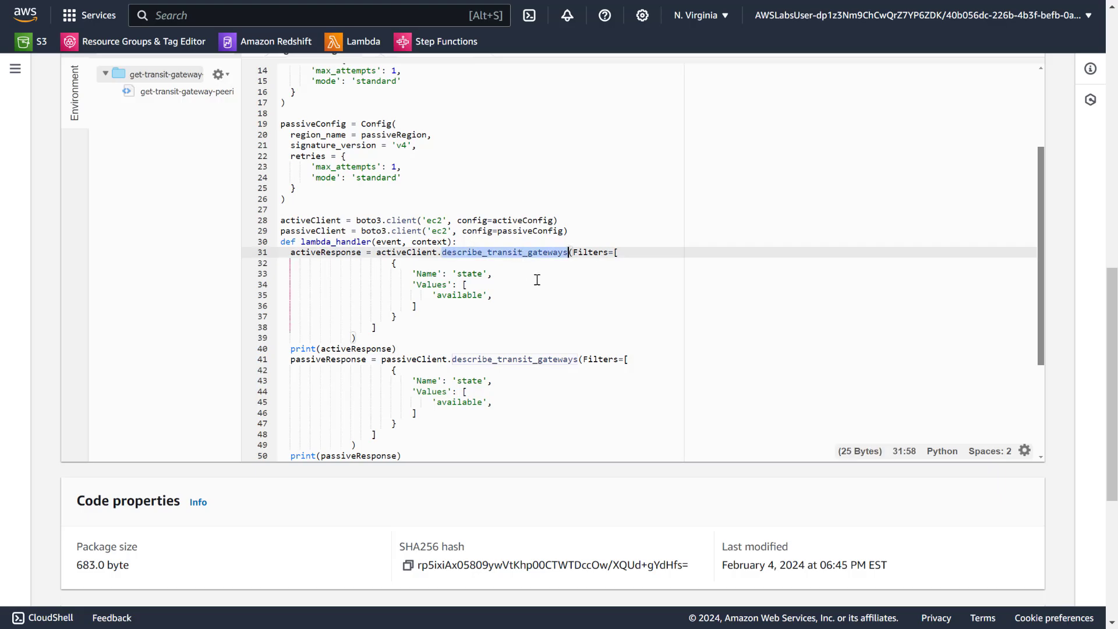
{"action": "scroll", "coordinate": [537, 277], "scroll_direction": "down", "scroll_amount": 5}
{"action": "double_click", "coordinate": [549, 237]}
{"action": "scroll", "coordinate": [159, 302], "scroll_direction": "up", "scroll_amount": 10}
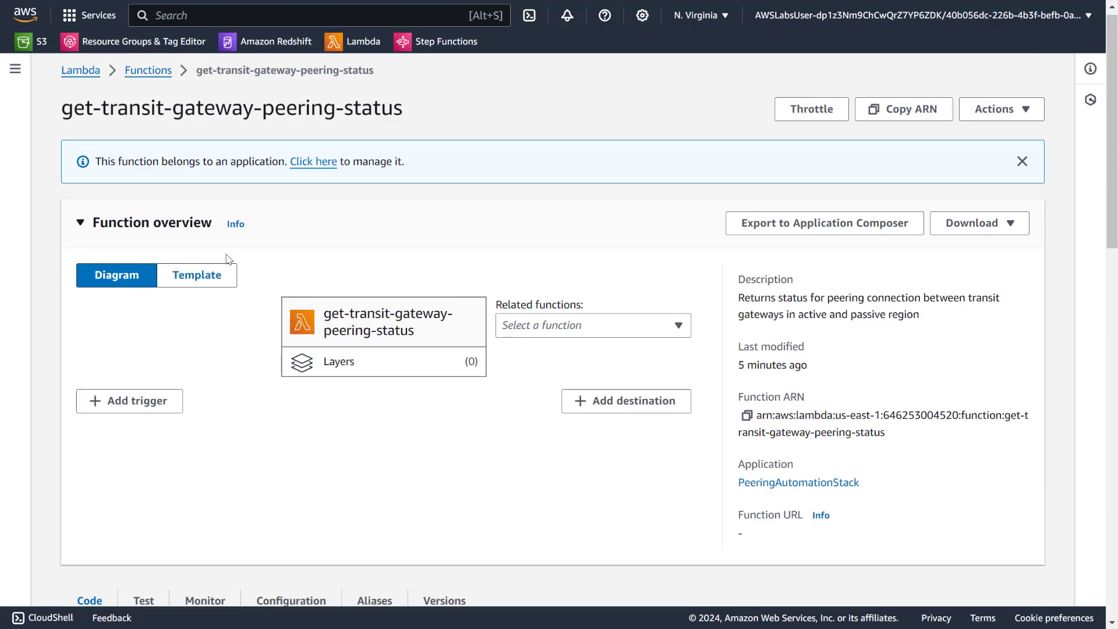
{"action": "left_click", "coordinate": [153, 77]}
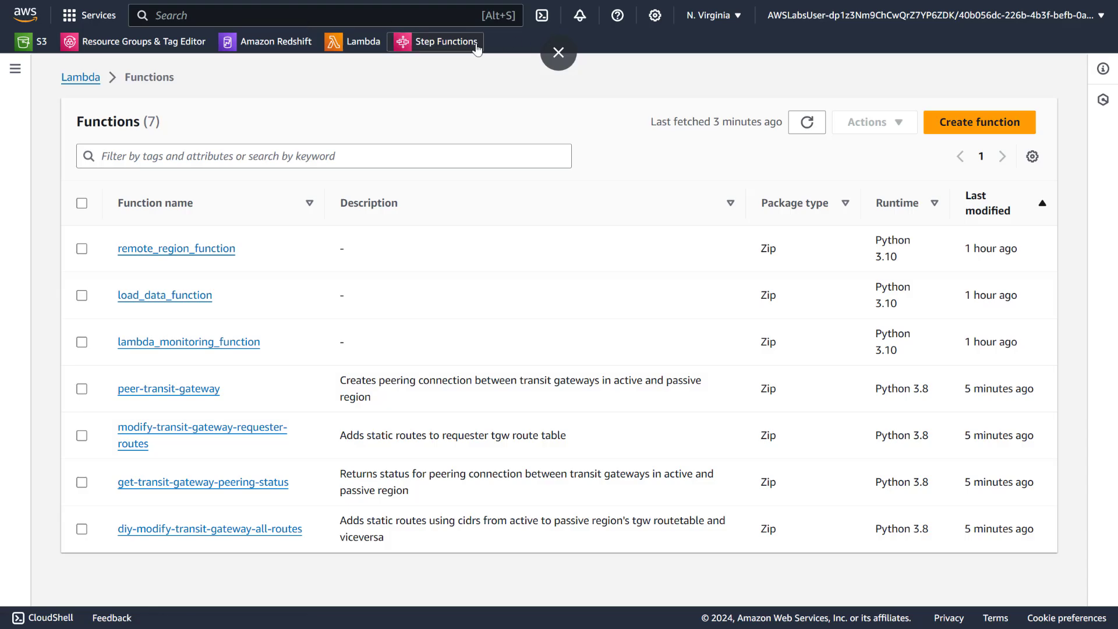
Switch to Step Functions and start creating your own state machine from a blank workflow, dismissing the feature announcements
{"action": "left_click", "coordinate": [448, 41]}
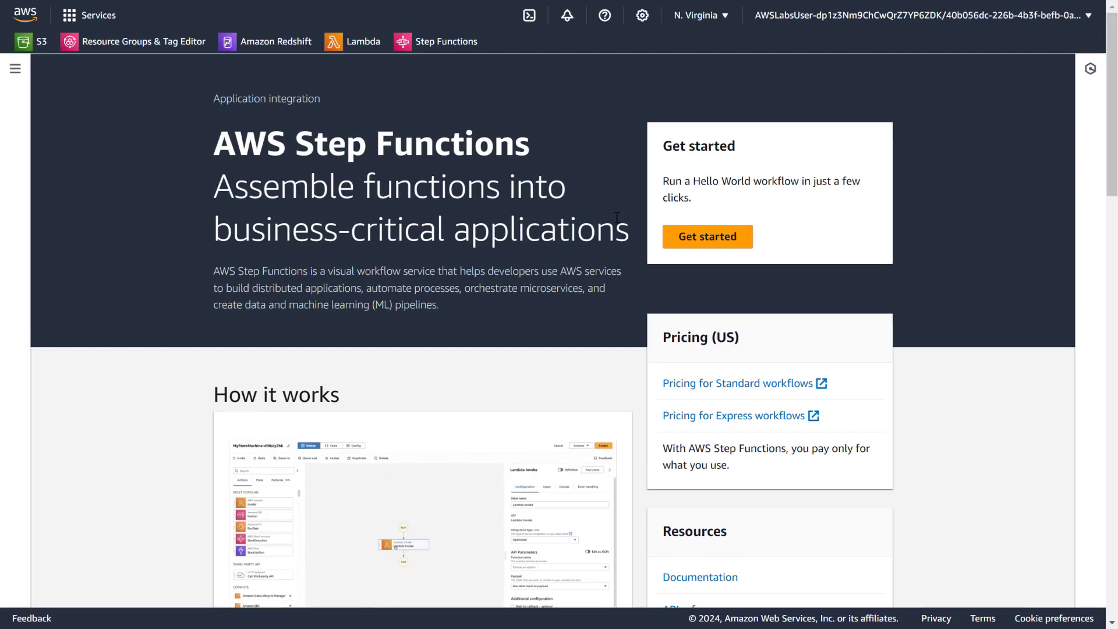
{"action": "left_click", "coordinate": [698, 241]}
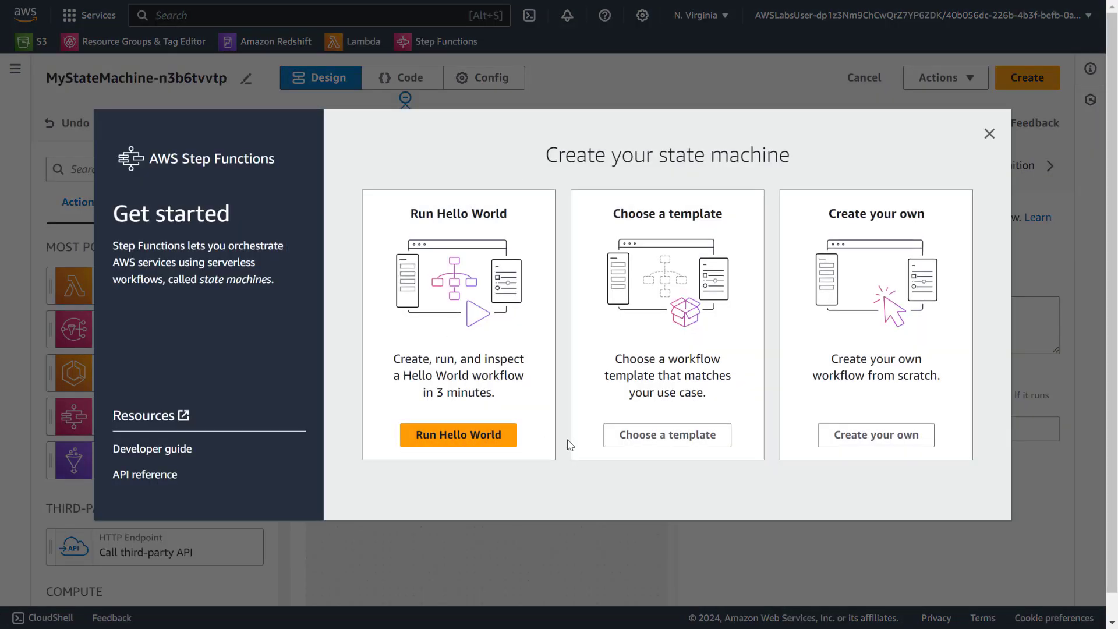
{"action": "left_click", "coordinate": [874, 442]}
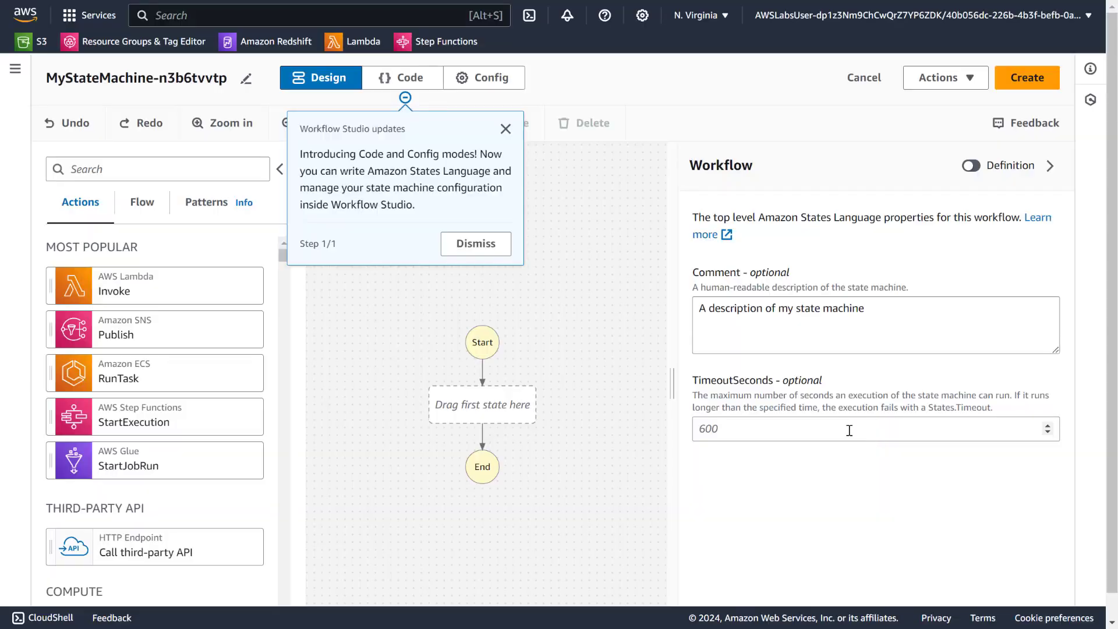
{"action": "left_click", "coordinate": [471, 243]}
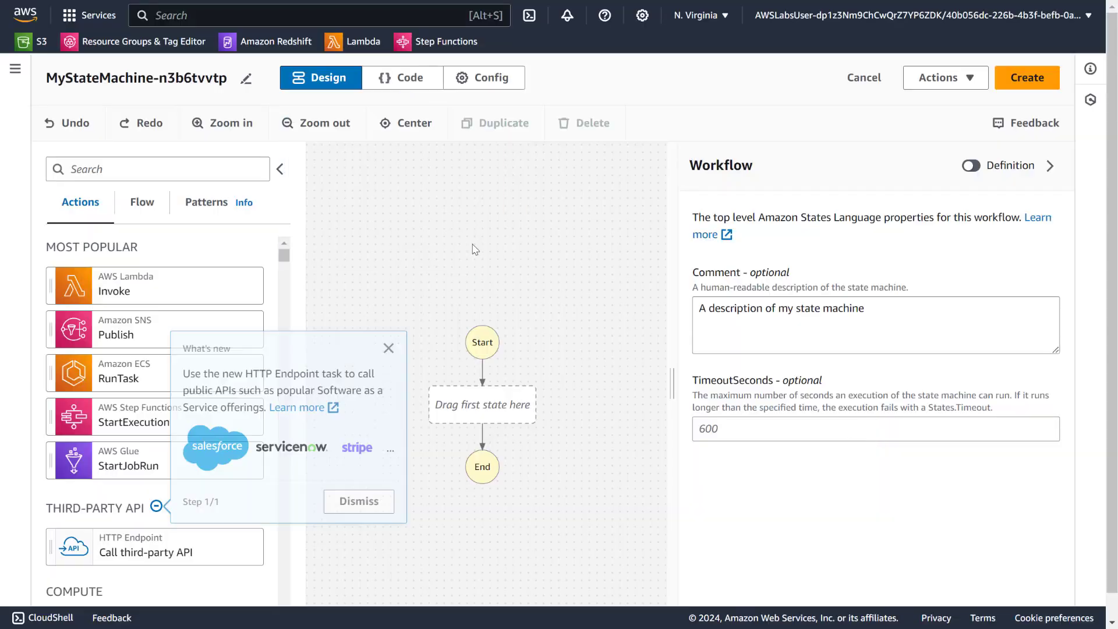
{"action": "left_click", "coordinate": [368, 504]}
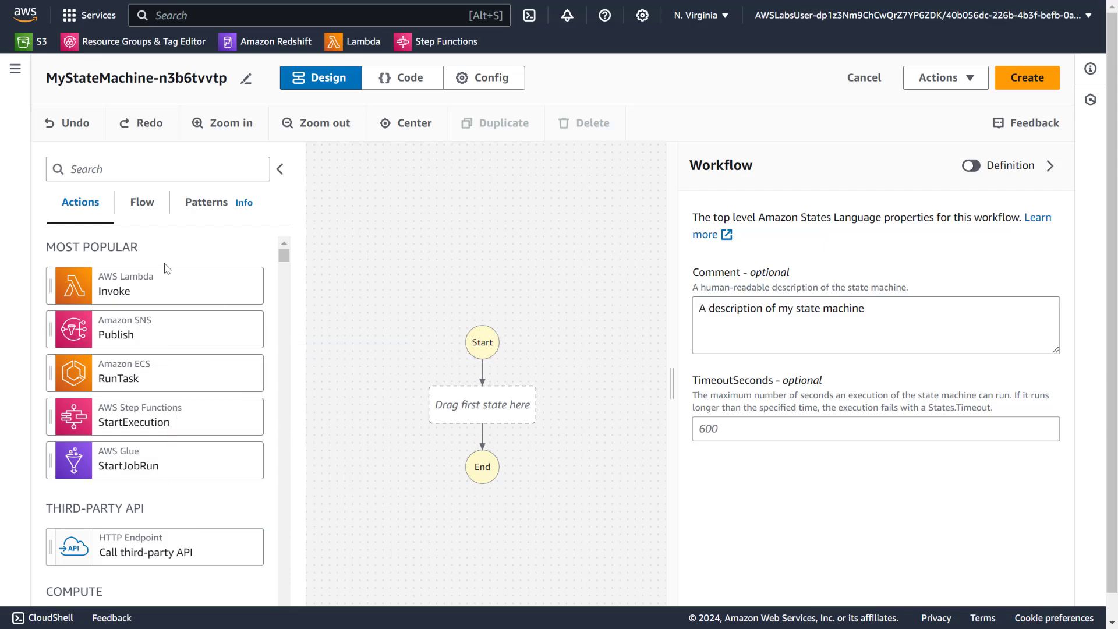
Add an AWS Lambda Invoke action as the workflow's first state and name it TransitGatewayPeering
{"action": "left_click_drag", "start_coordinate": [140, 284], "coordinate": [474, 414]}
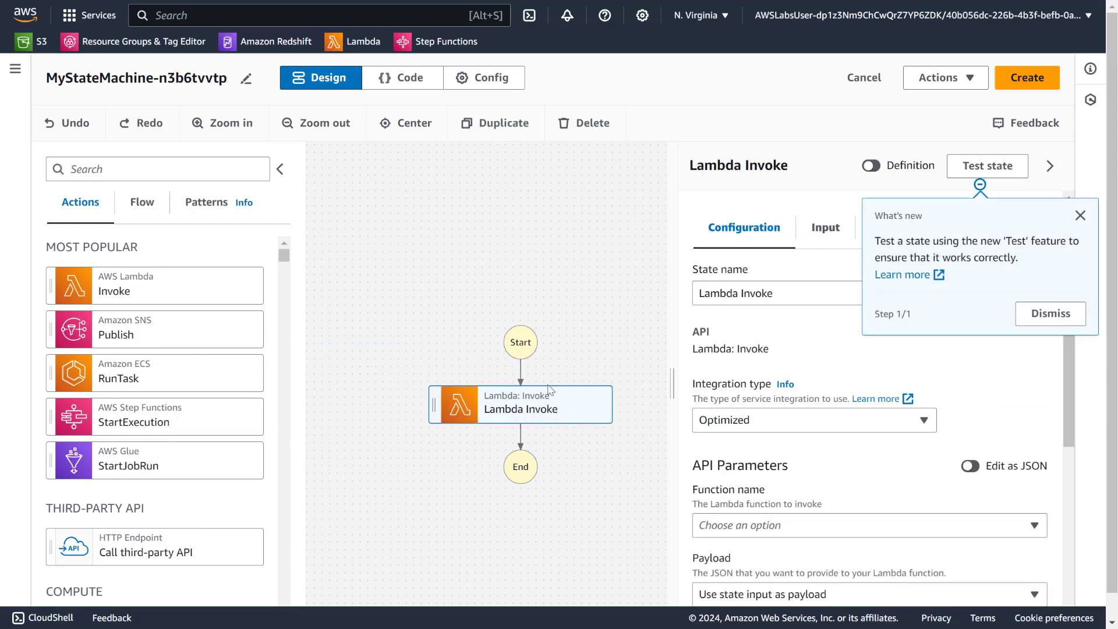
{"action": "left_click", "coordinate": [1068, 315]}
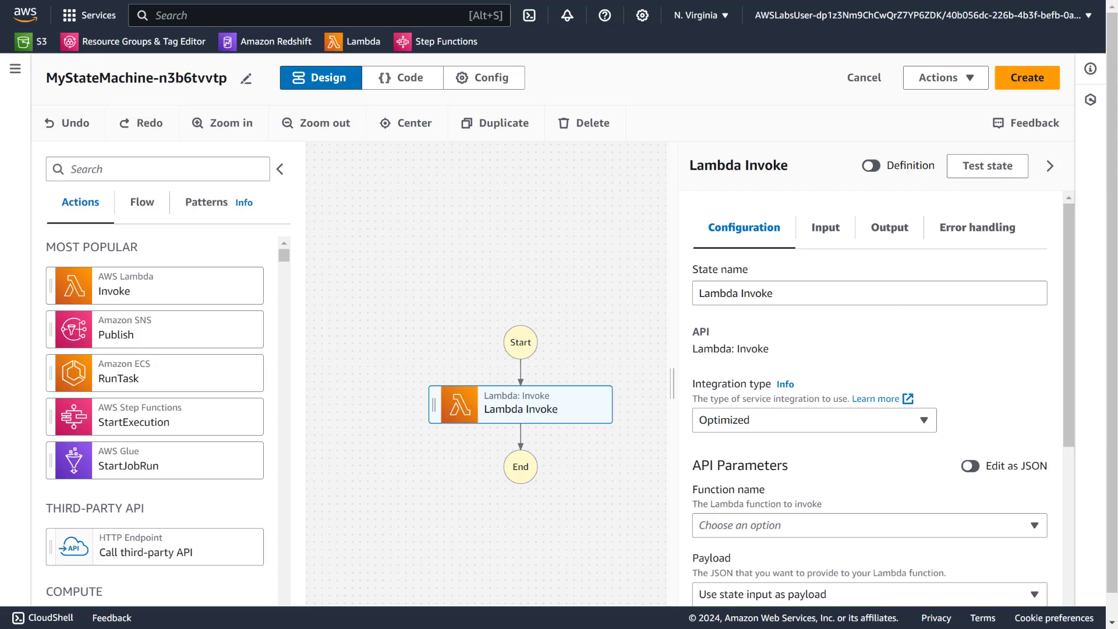
{"action": "left_click", "coordinate": [838, 295]}
{"action": "type", "text": "TransitGatewayPeering"}
{"action": "key", "text": "ctrl+a"}
{"action": "type", "text": "TransitGatewayPeering"}
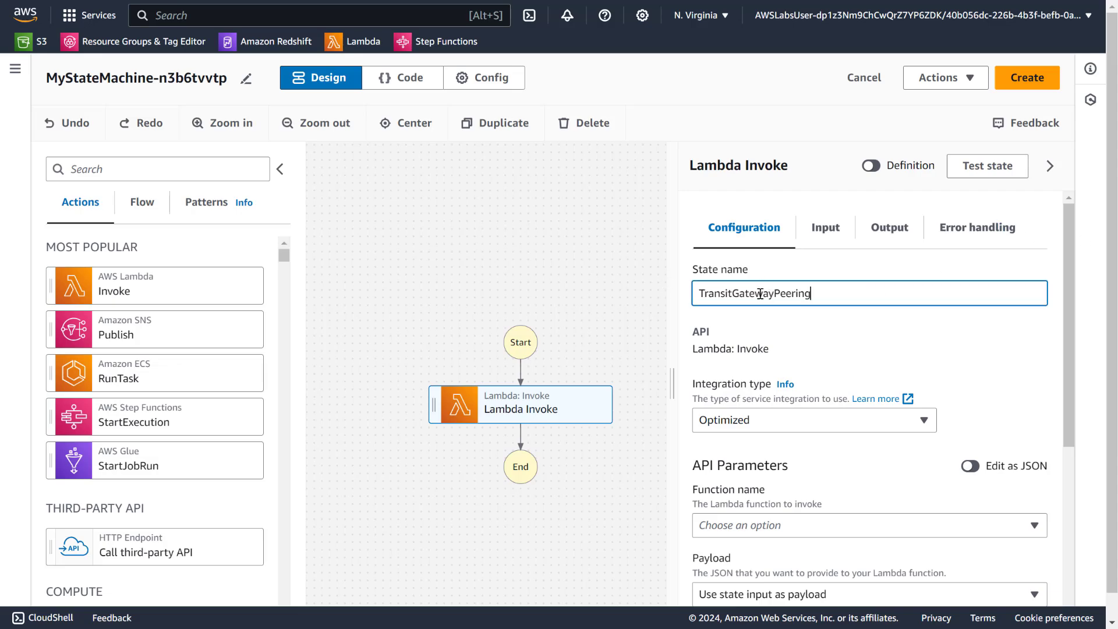
{"action": "left_click", "coordinate": [540, 424]}
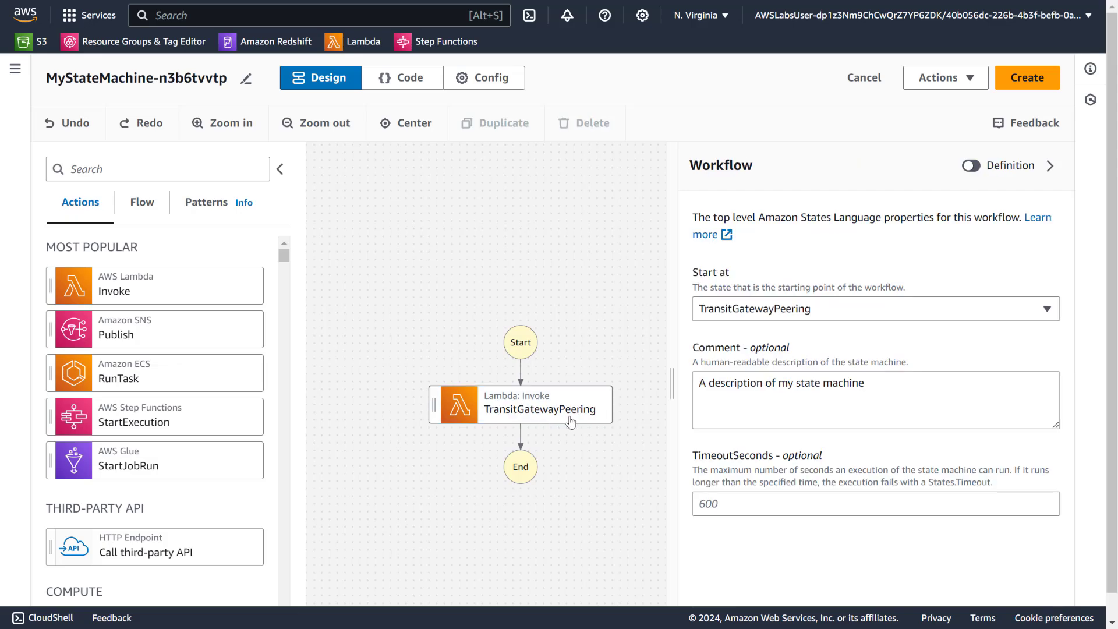
{"action": "left_click", "coordinate": [570, 418]}
{"action": "scroll", "coordinate": [906, 348], "scroll_direction": "down", "scroll_amount": 1}
{"action": "scroll", "coordinate": [907, 349], "scroll_direction": "down", "scroll_amount": 4}
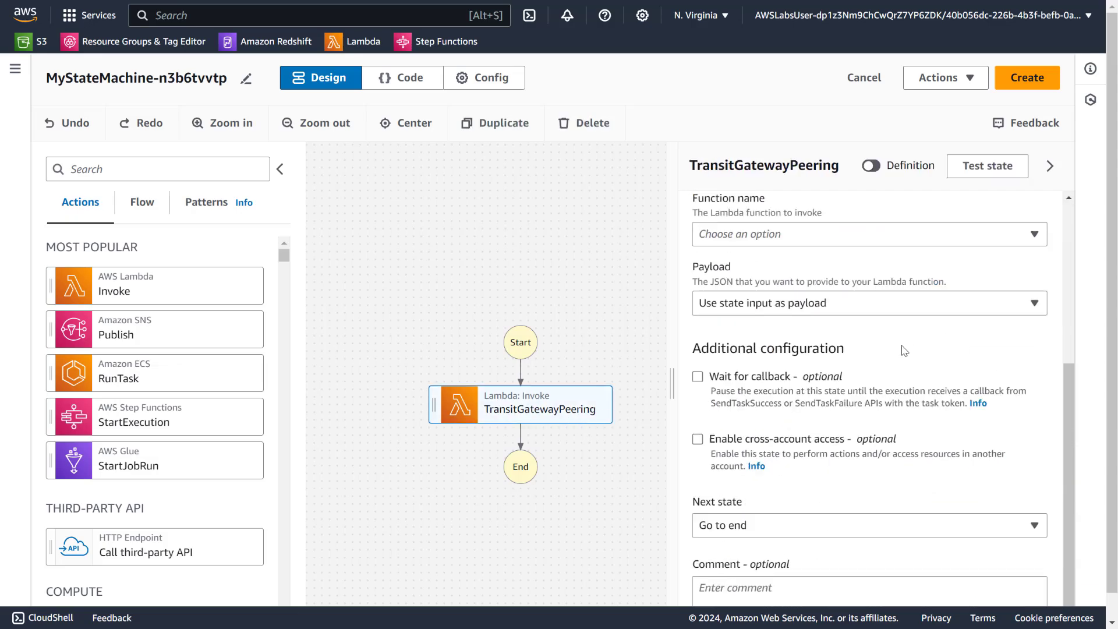
{"action": "left_click", "coordinate": [891, 220]}
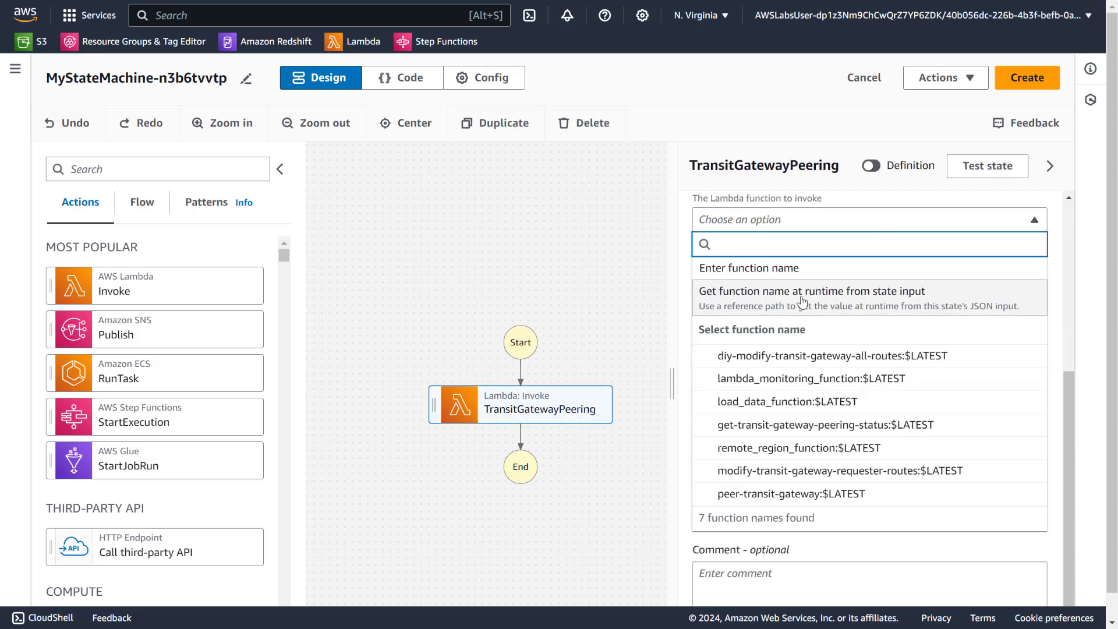
{"action": "left_click", "coordinate": [801, 299]}
{"action": "left_click", "coordinate": [889, 231]}
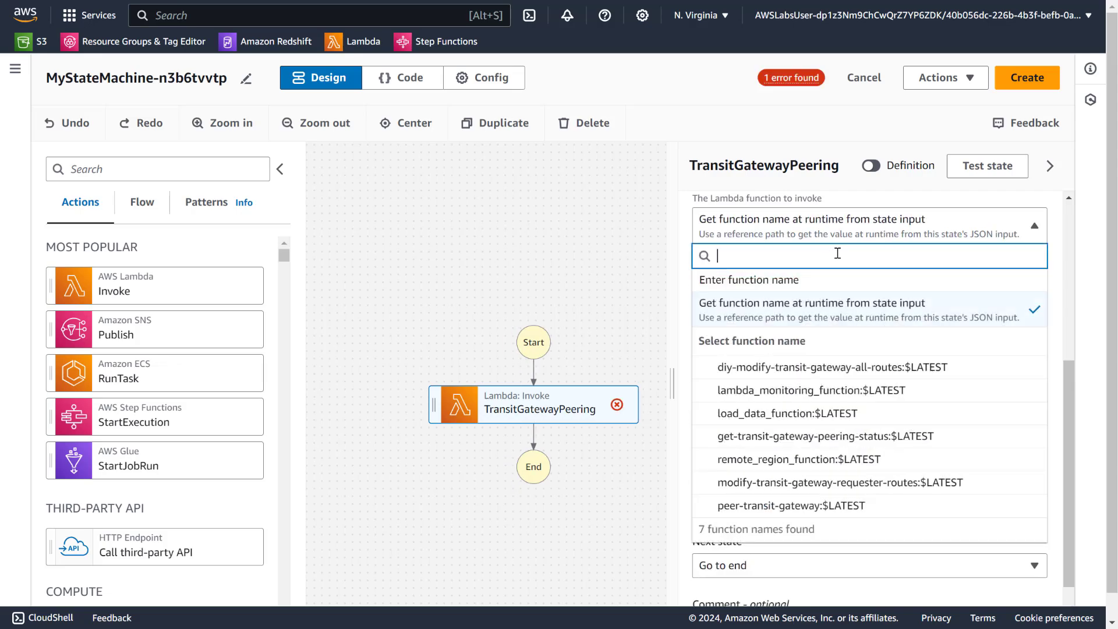
{"action": "left_click", "coordinate": [796, 280]}
{"action": "left_click", "coordinate": [842, 247]}
Set the Lambda function invoked by the TransitGatewayPeering state to peer-transit-gateway:$LATEST
{"action": "left_click", "coordinate": [860, 230]}
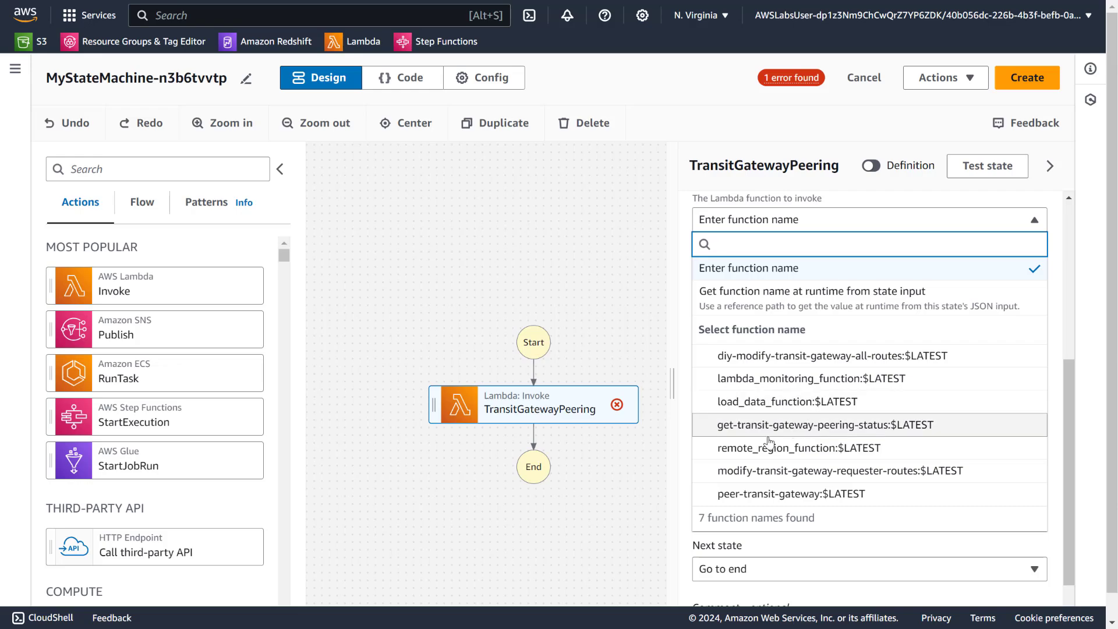
{"action": "left_click", "coordinate": [780, 495]}
{"action": "scroll", "coordinate": [872, 389], "scroll_direction": "down", "scroll_amount": 1}
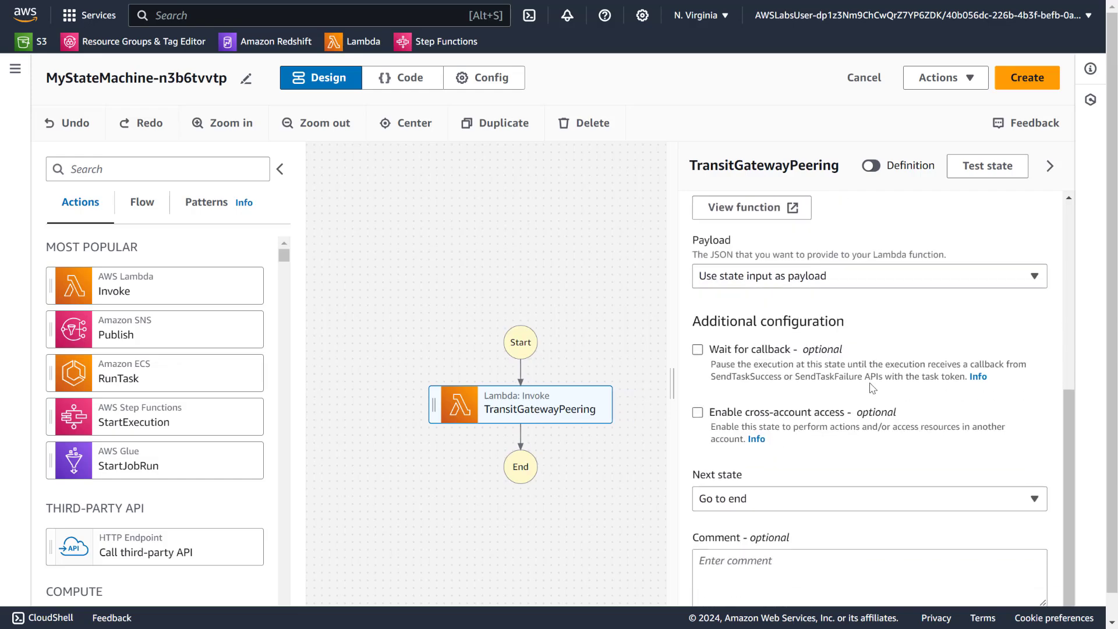
{"action": "left_click", "coordinate": [839, 285]}
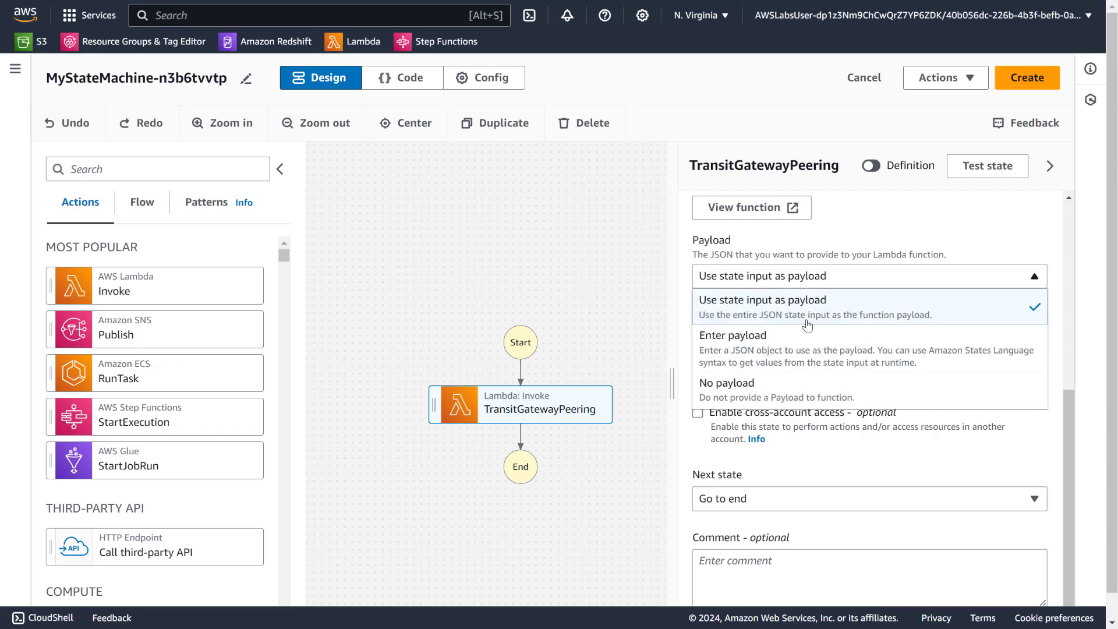
{"action": "left_click", "coordinate": [796, 354]}
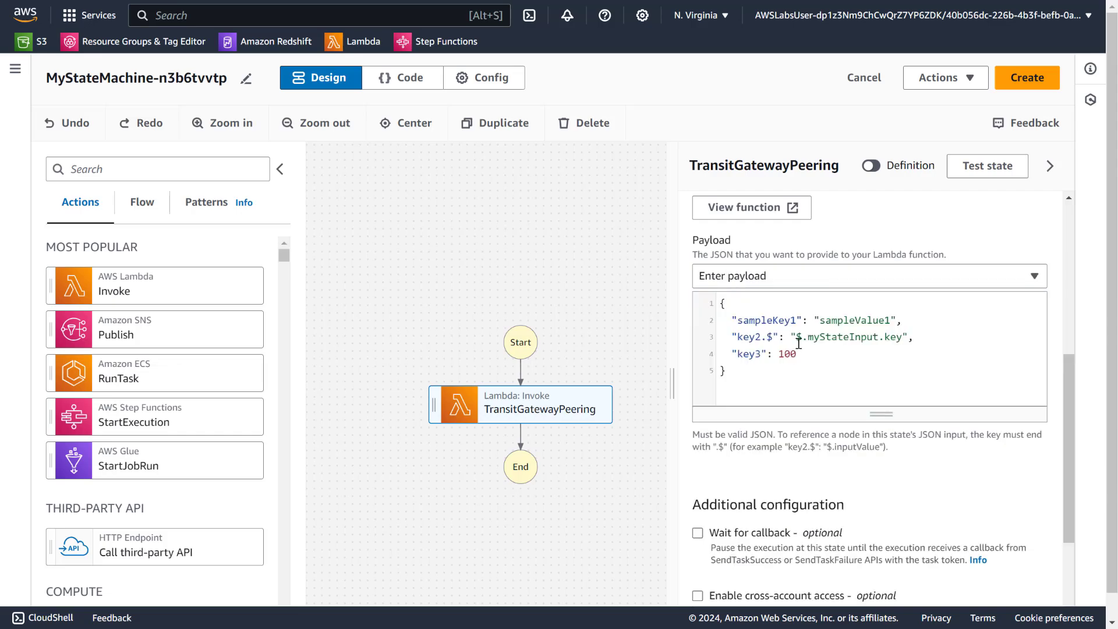
{"action": "left_click", "coordinate": [796, 271]}
{"action": "left_click", "coordinate": [795, 300]}
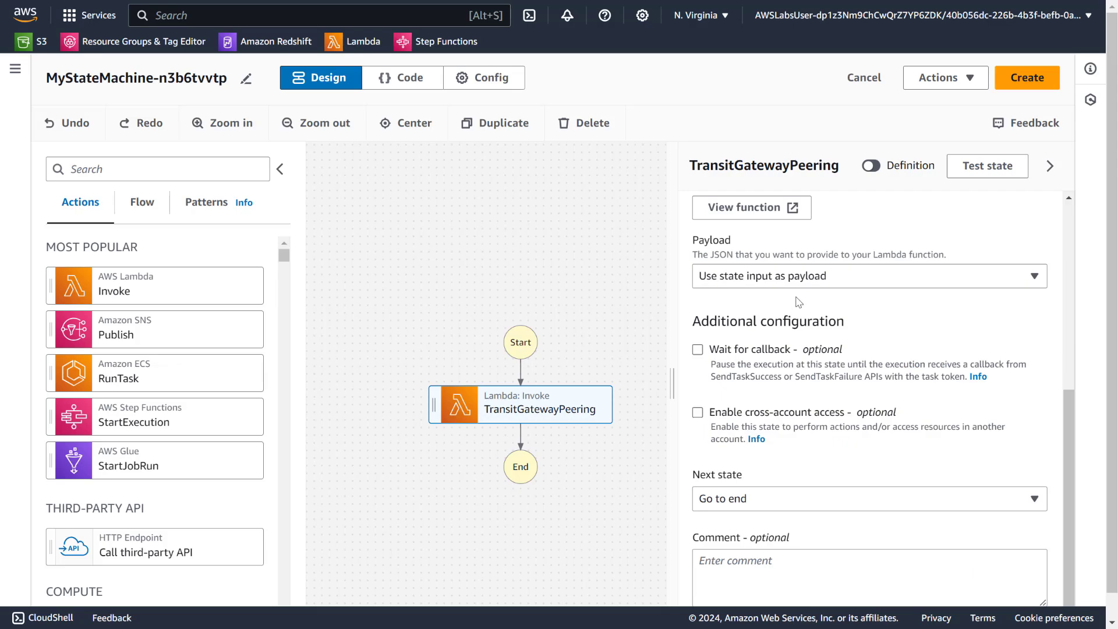
Give the TransitGatewayPeering state a custom JSON payload of { "Input.$": "$" }
{"action": "left_click", "coordinate": [848, 284]}
{"action": "left_click", "coordinate": [818, 356]}
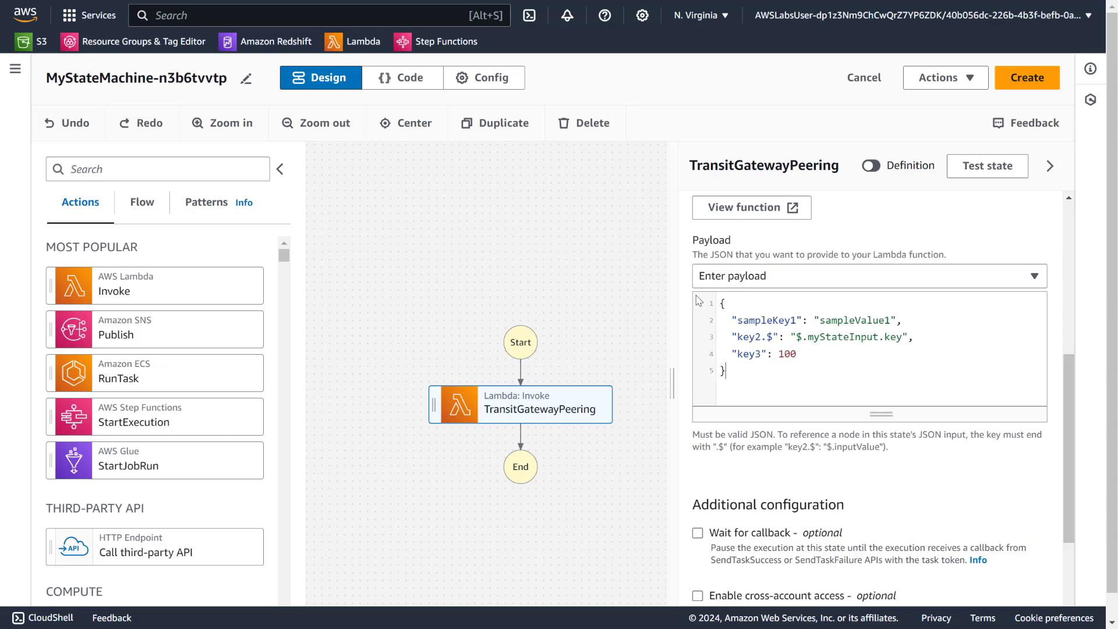
{"action": "key", "text": "ctrl+a"}
{"action": "type", "text": "{   \"Input.$\": \"$\" }"}
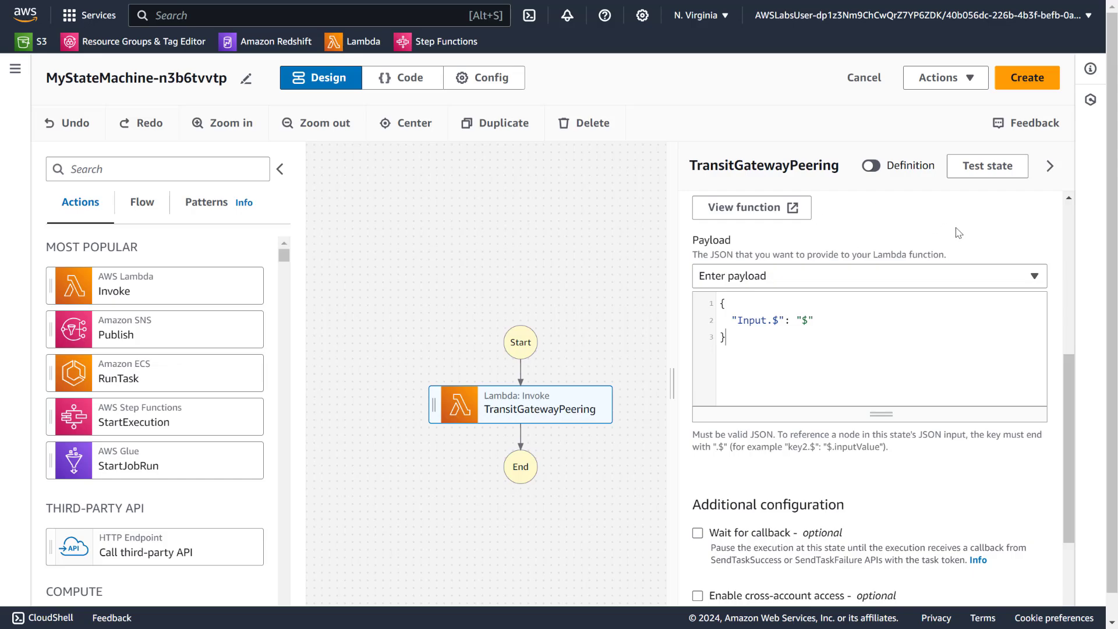
Review the input and output filter settings of the TransitGatewayPeering state
{"action": "scroll", "coordinate": [959, 233], "scroll_direction": "up", "scroll_amount": 5}
{"action": "left_click", "coordinate": [839, 229]}
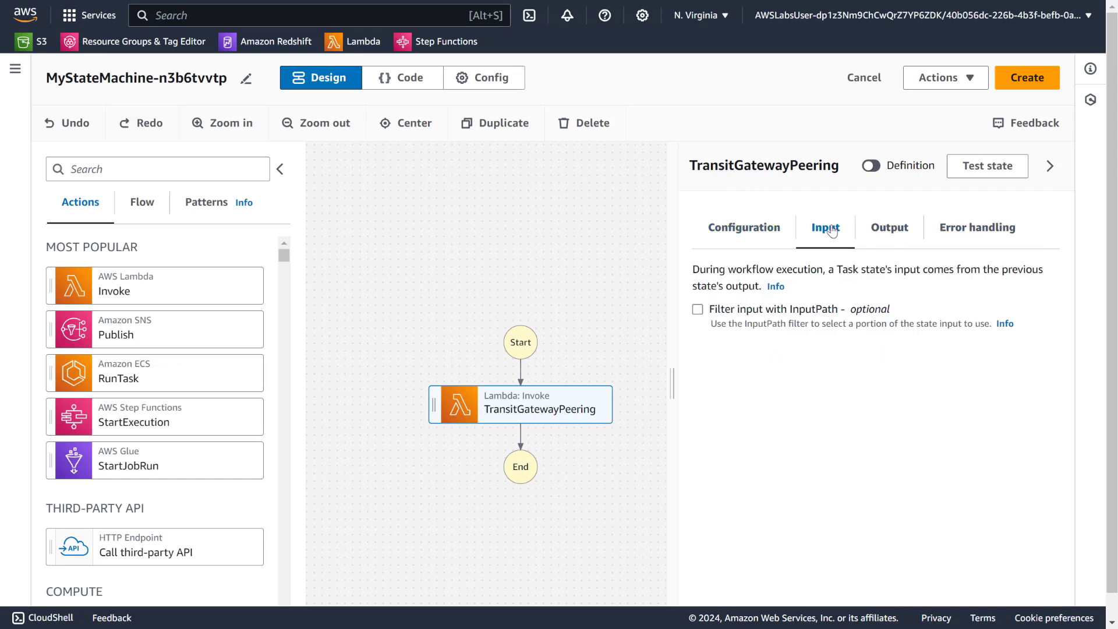
{"action": "left_click", "coordinate": [879, 238]}
{"action": "scroll", "coordinate": [946, 366], "scroll_direction": "down", "scroll_amount": 2}
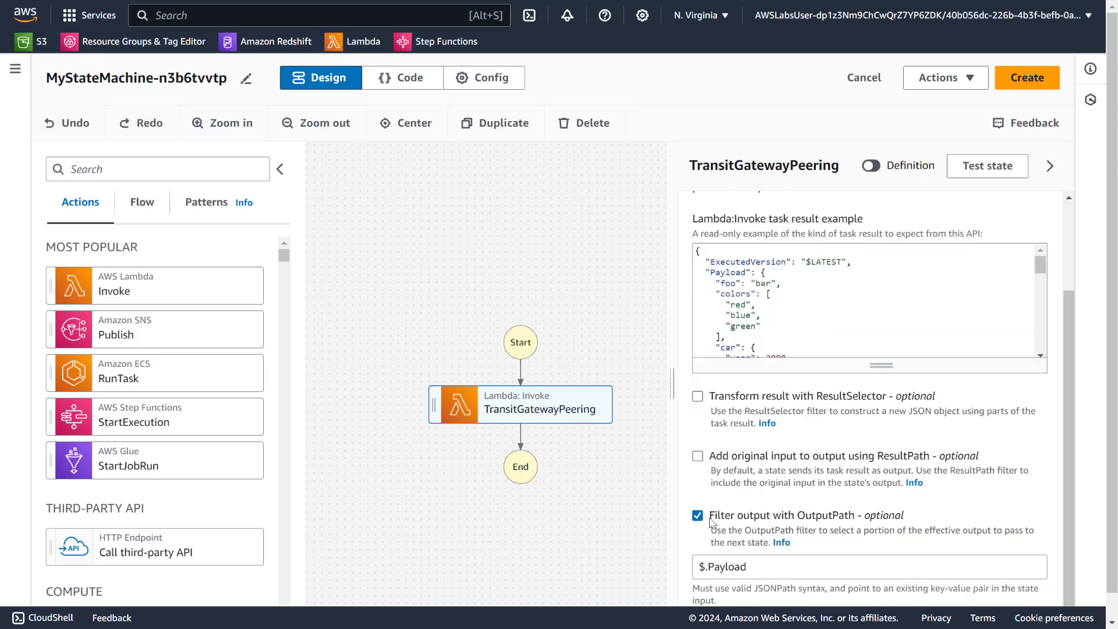
{"action": "scroll", "coordinate": [711, 521], "scroll_direction": "up", "scroll_amount": 1}
{"action": "scroll", "coordinate": [944, 473], "scroll_direction": "up", "scroll_amount": 1}
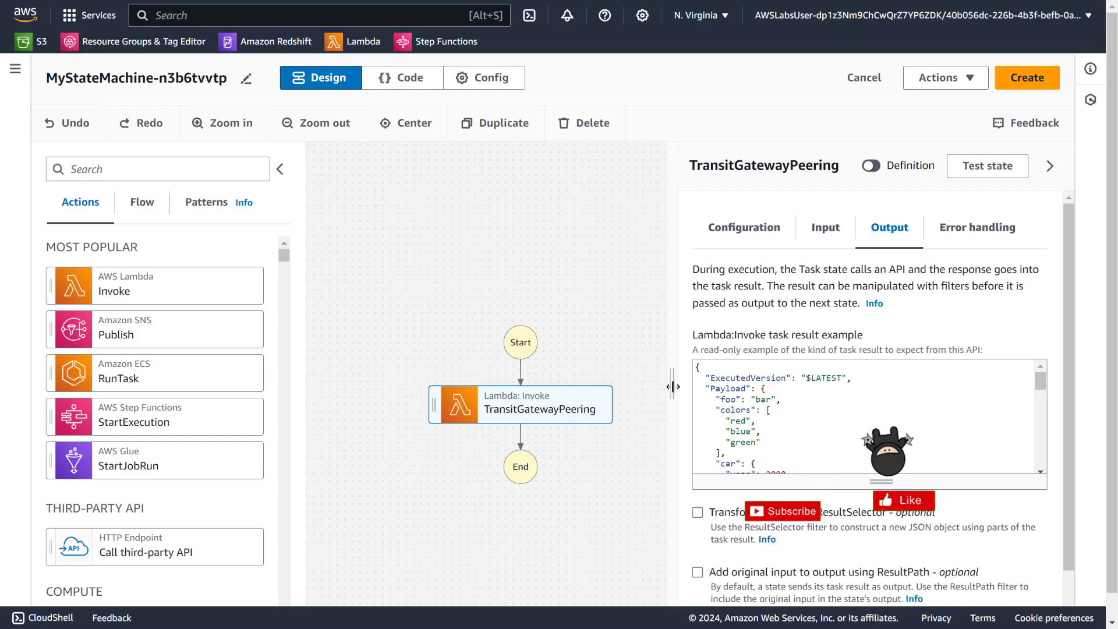
Add a Wait state after TransitGatewayPeering and name it Wait 1 minute
{"action": "left_click_drag", "start_coordinate": [670, 385], "coordinate": [819, 380]}
{"action": "left_click_drag", "start_coordinate": [553, 491], "coordinate": [564, 308]}
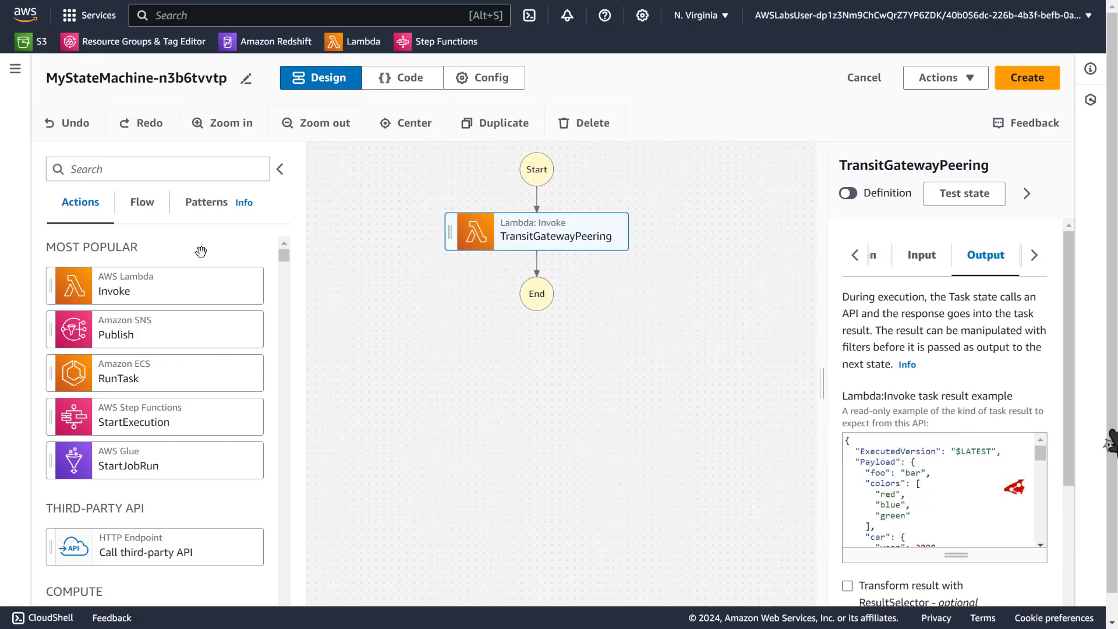
{"action": "left_click", "coordinate": [142, 210]}
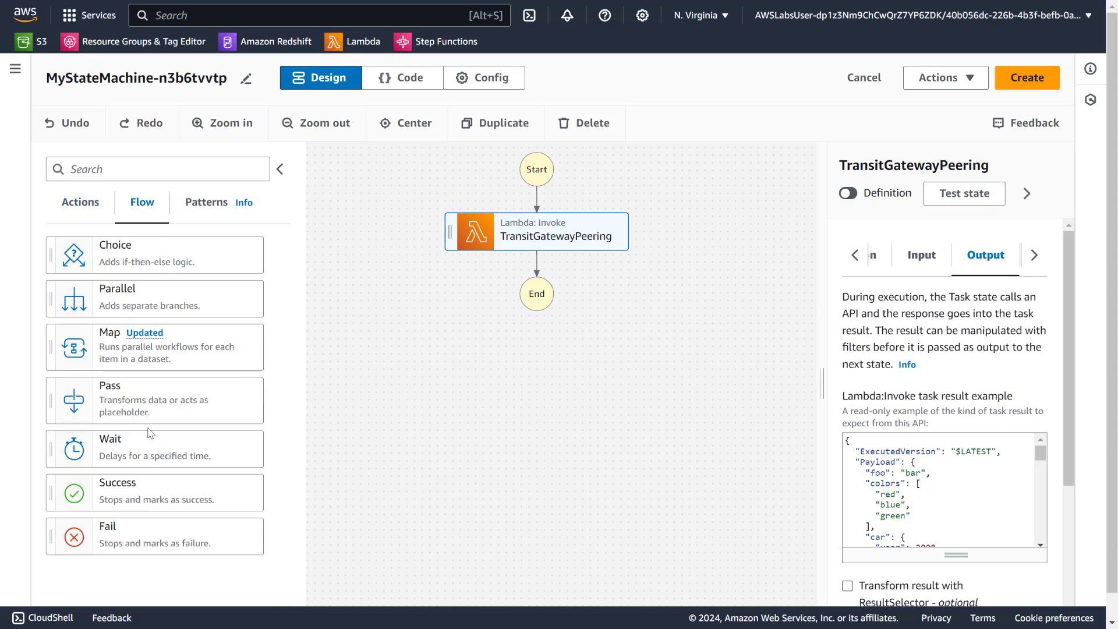
{"action": "left_click_drag", "start_coordinate": [149, 445], "coordinate": [548, 268]}
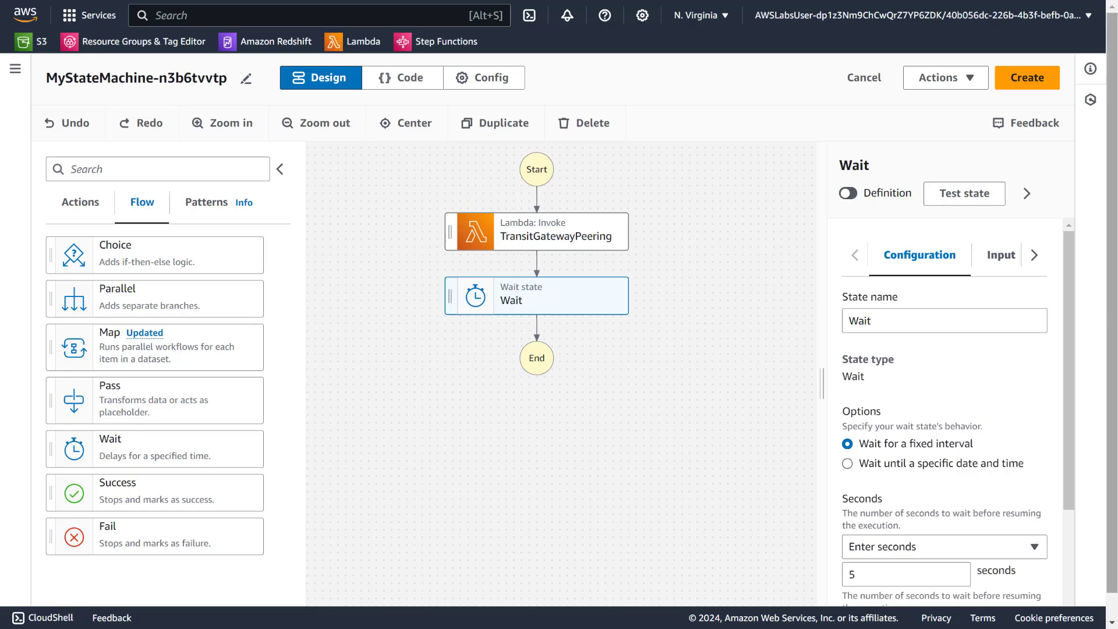
{"action": "left_click", "coordinate": [885, 320]}
{"action": "type", "text": "Wait 1 minute"}
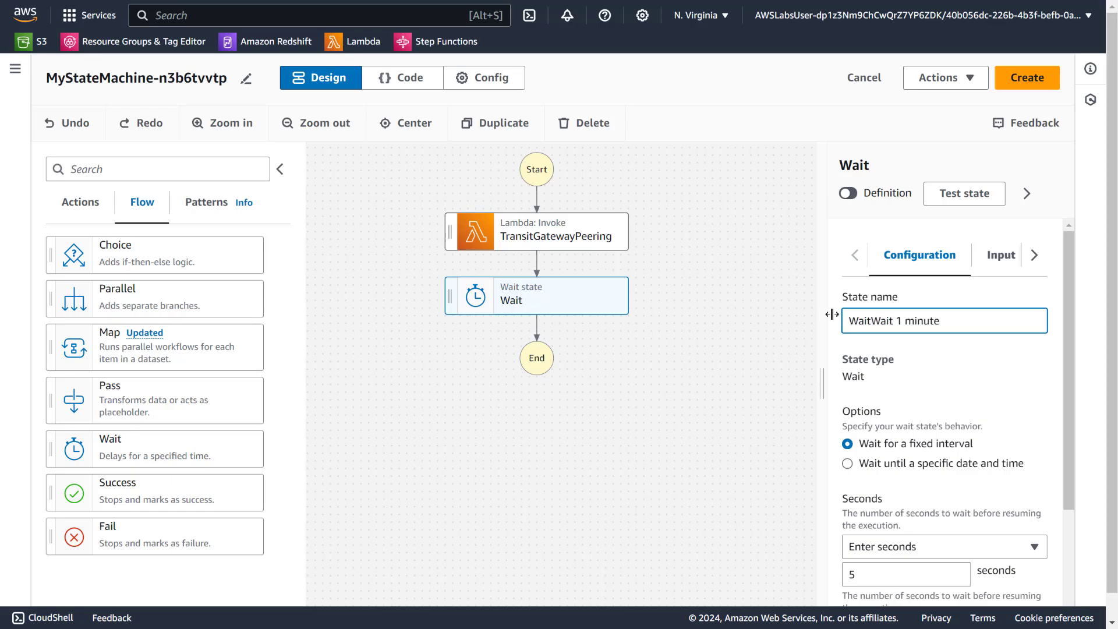
{"action": "key", "text": "ctrl+a"}
{"action": "type", "text": "Wait 1 minute"}
{"action": "left_click", "coordinate": [998, 374]}
Set the fixed interval of the Wait 1 minute state to 60 seconds
{"action": "scroll", "coordinate": [998, 374], "scroll_direction": "down", "scroll_amount": 3}
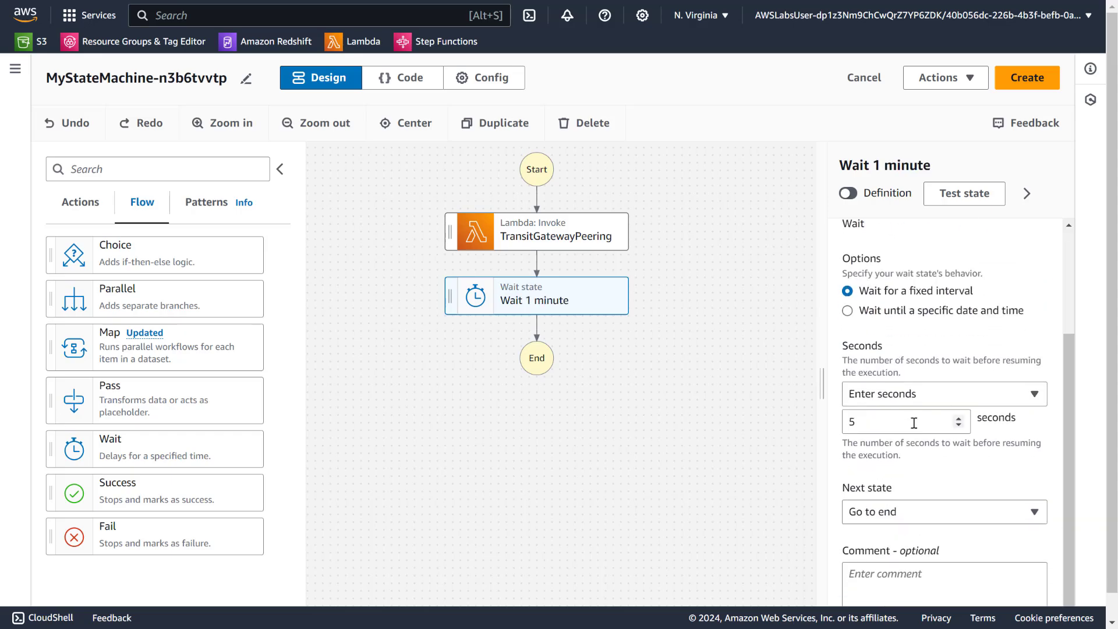
{"action": "left_click", "coordinate": [911, 424]}
{"action": "key", "text": "BackSpace"}
{"action": "type", "text": "6"}
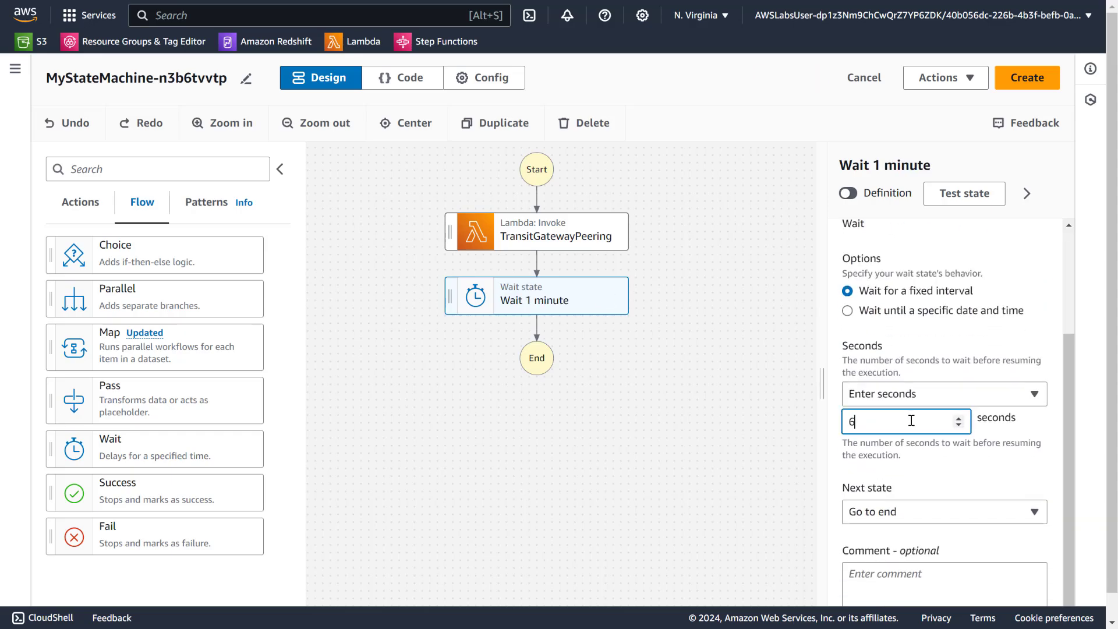
{"action": "type", "text": "0"}
{"action": "left_click", "coordinate": [948, 466]}
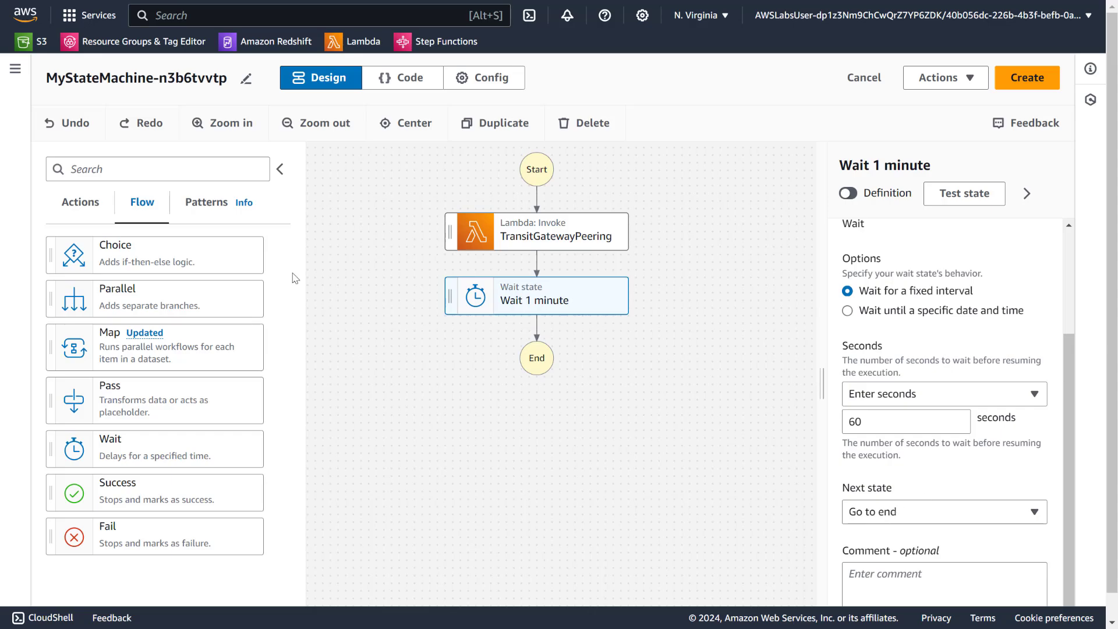
Add an AWS Lambda Invoke action after the Wait 1 minute state and name it Get Status
{"action": "left_click", "coordinate": [83, 210]}
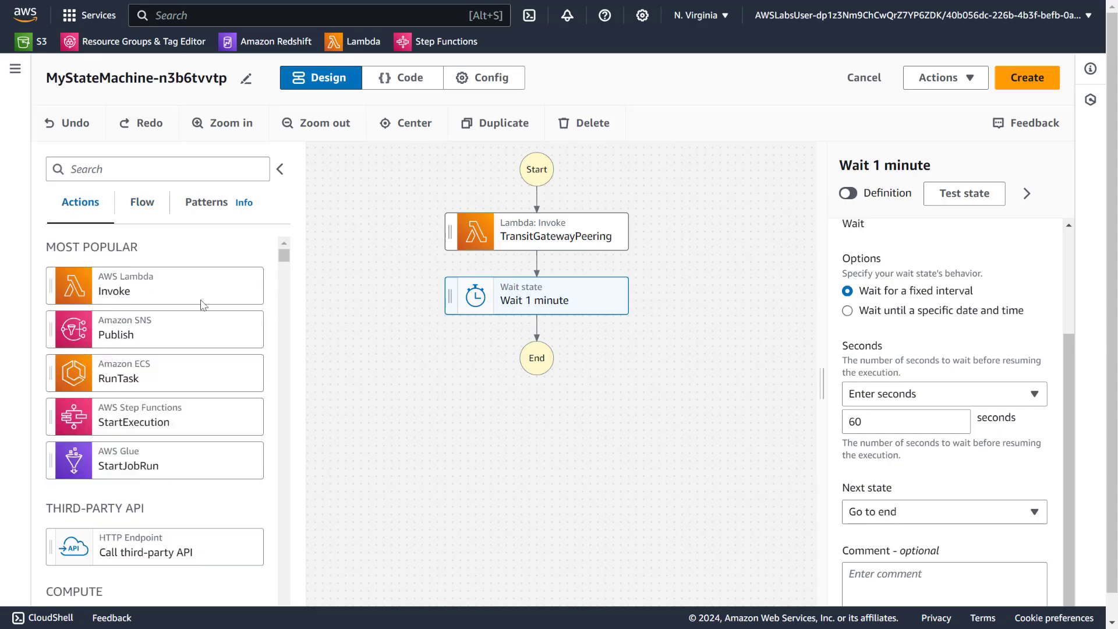
{"action": "left_click_drag", "start_coordinate": [203, 304], "coordinate": [576, 336]}
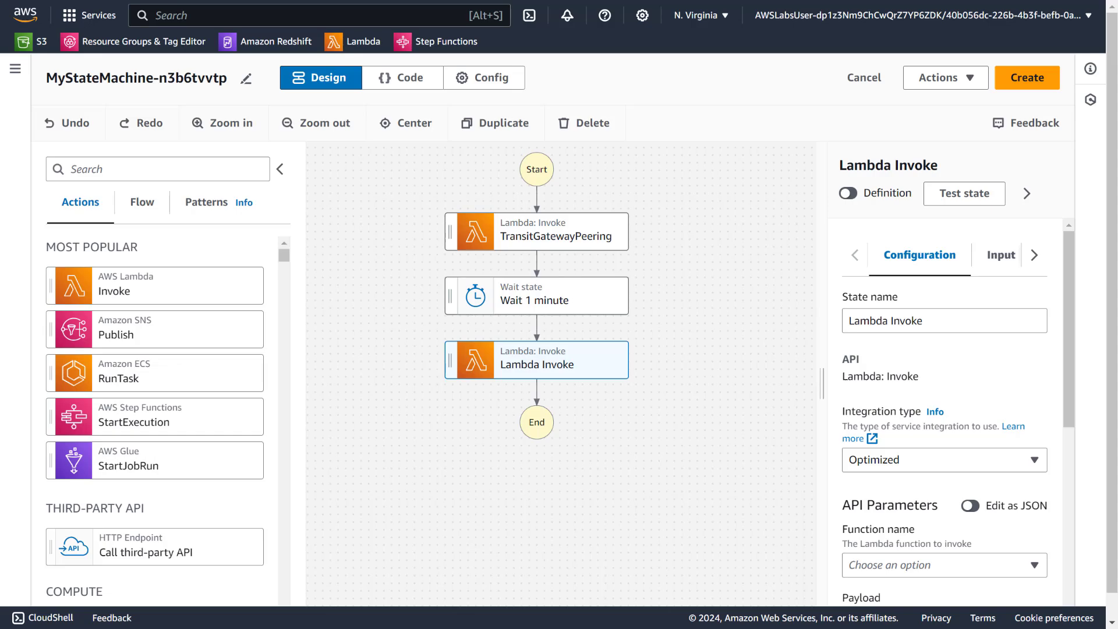
{"action": "left_click", "coordinate": [940, 322]}
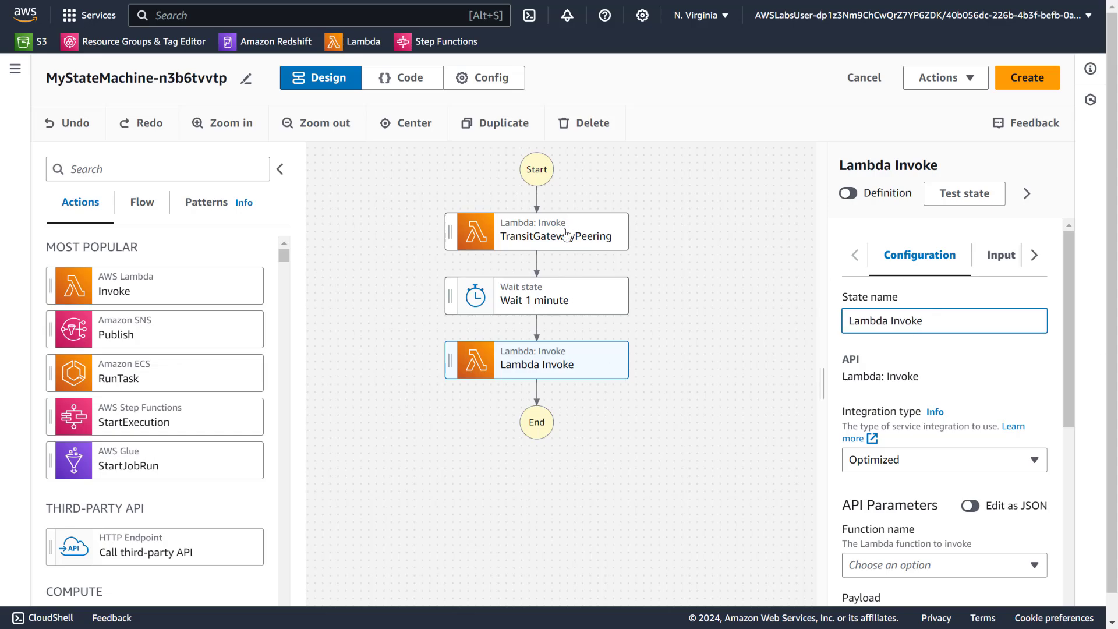
{"action": "left_click_drag", "start_coordinate": [974, 326], "coordinate": [836, 325]}
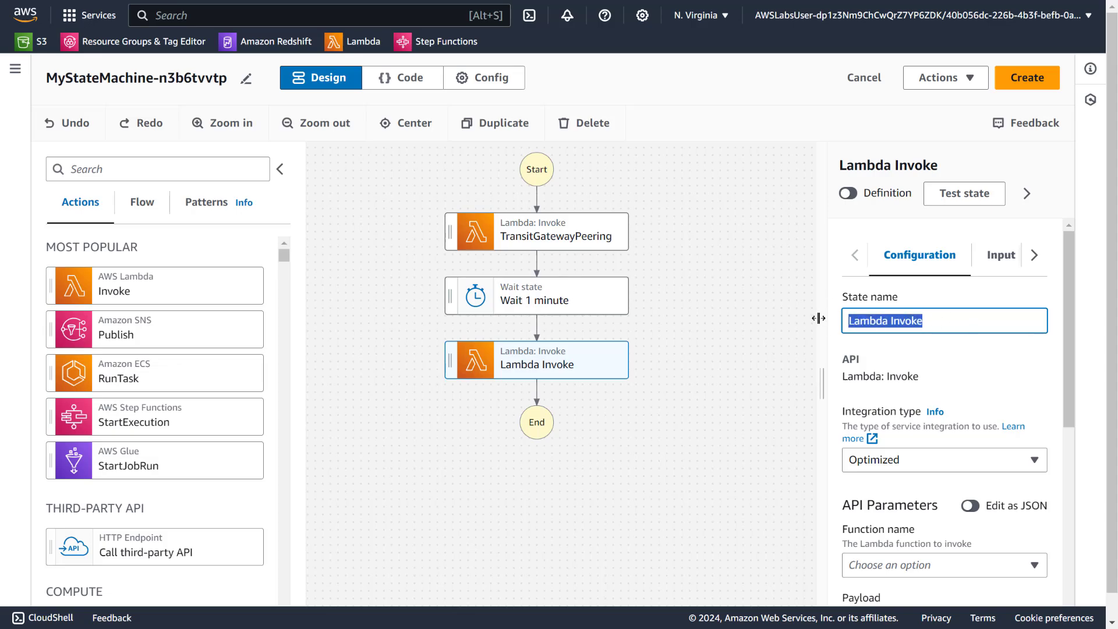
{"action": "type", "text": "Get Status"}
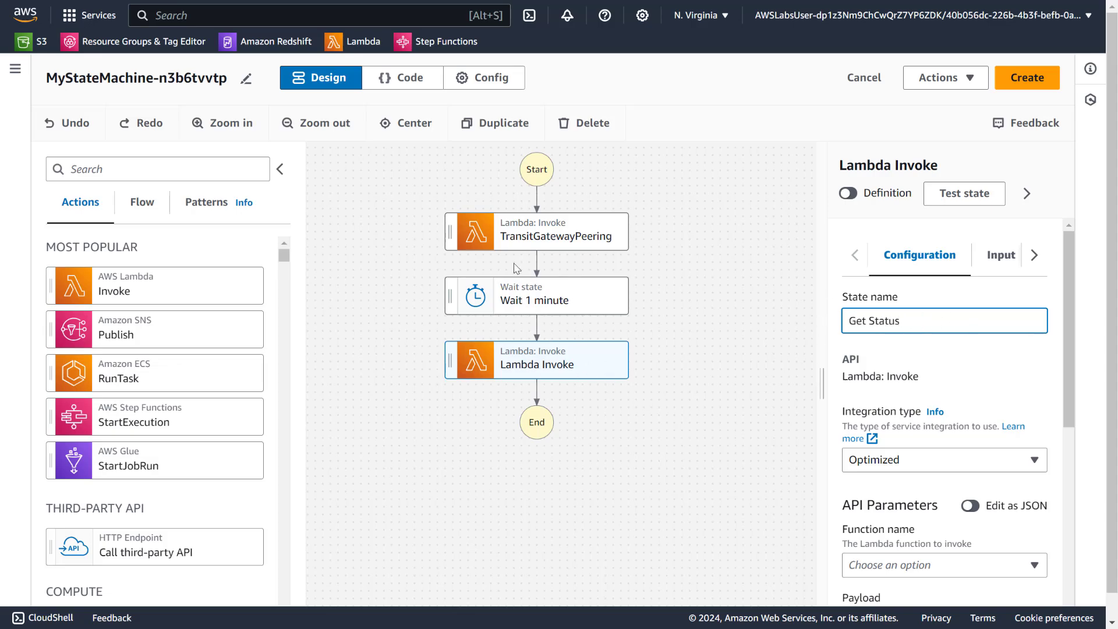
Set the Lambda function invoked by the Get Status state to get-transit-gateway-peering-status:$LATEST
{"action": "scroll", "coordinate": [978, 352], "scroll_direction": "down", "scroll_amount": 4}
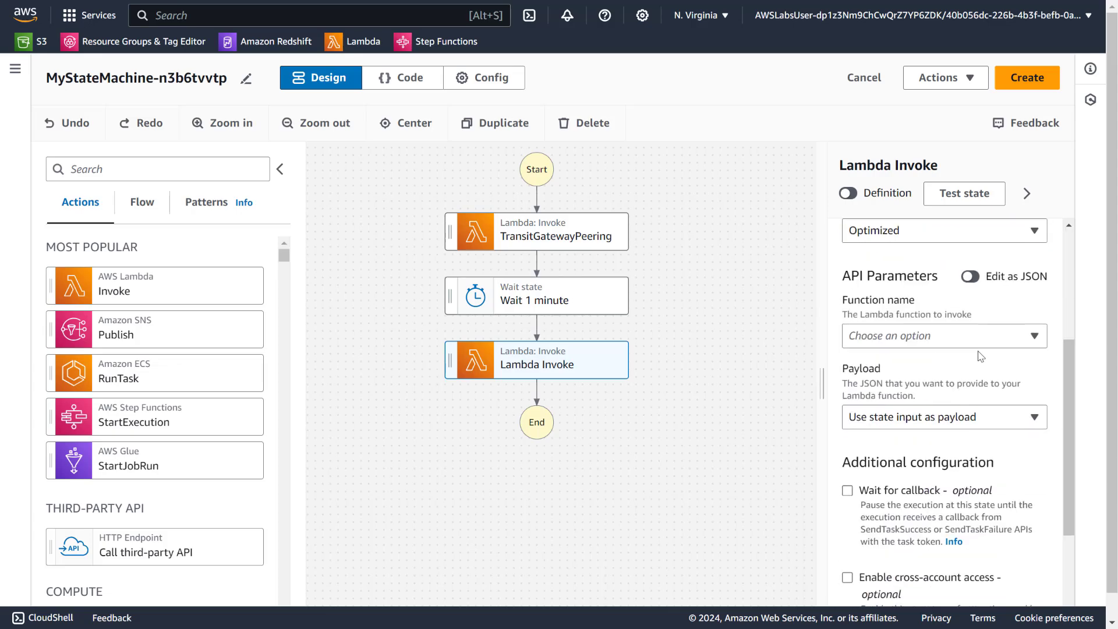
{"action": "left_click", "coordinate": [964, 334]}
{"action": "scroll", "coordinate": [965, 354], "scroll_direction": "down", "scroll_amount": 4}
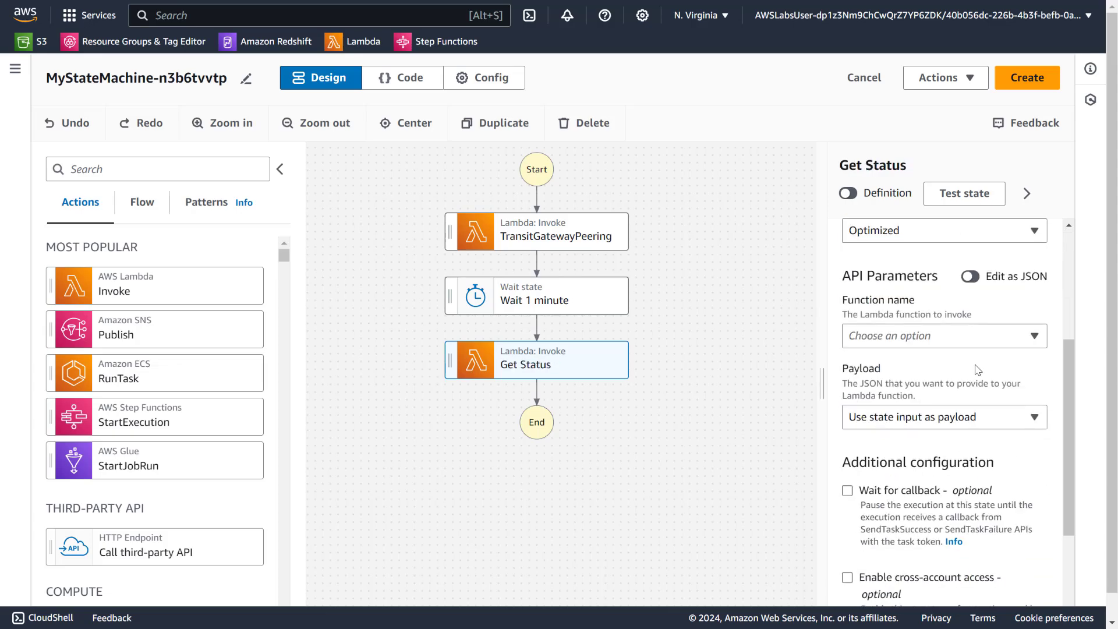
{"action": "left_click", "coordinate": [926, 342]}
{"action": "scroll", "coordinate": [962, 450], "scroll_direction": "down", "scroll_amount": 3}
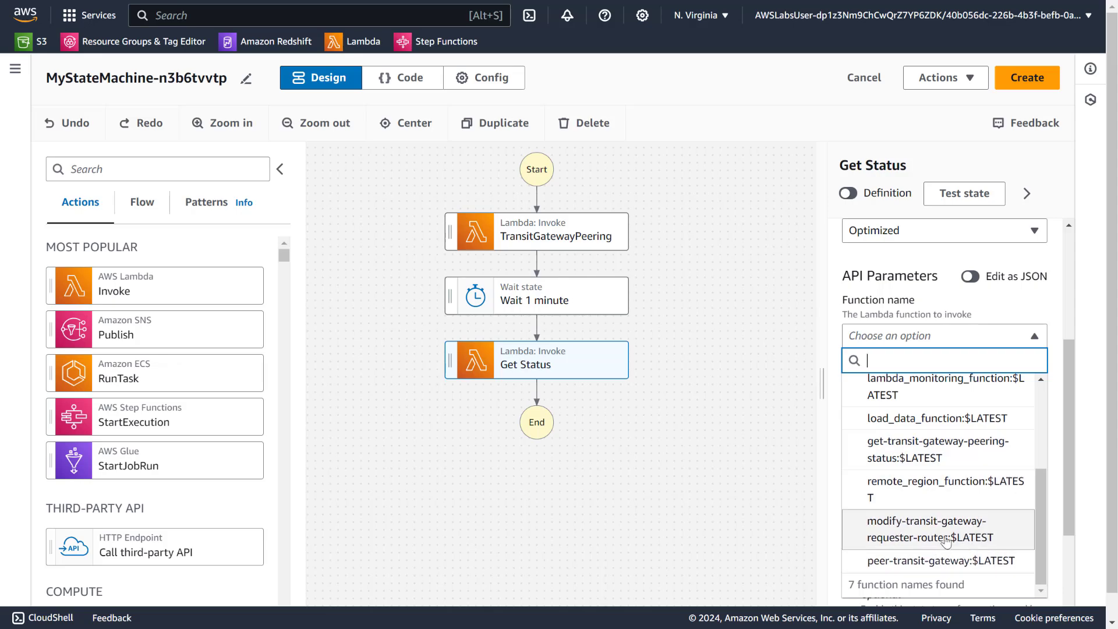
{"action": "left_click", "coordinate": [950, 453]}
Give the Get Status state a custom JSON payload of { "Input.$": "$" }
{"action": "scroll", "coordinate": [998, 414], "scroll_direction": "down", "scroll_amount": 3}
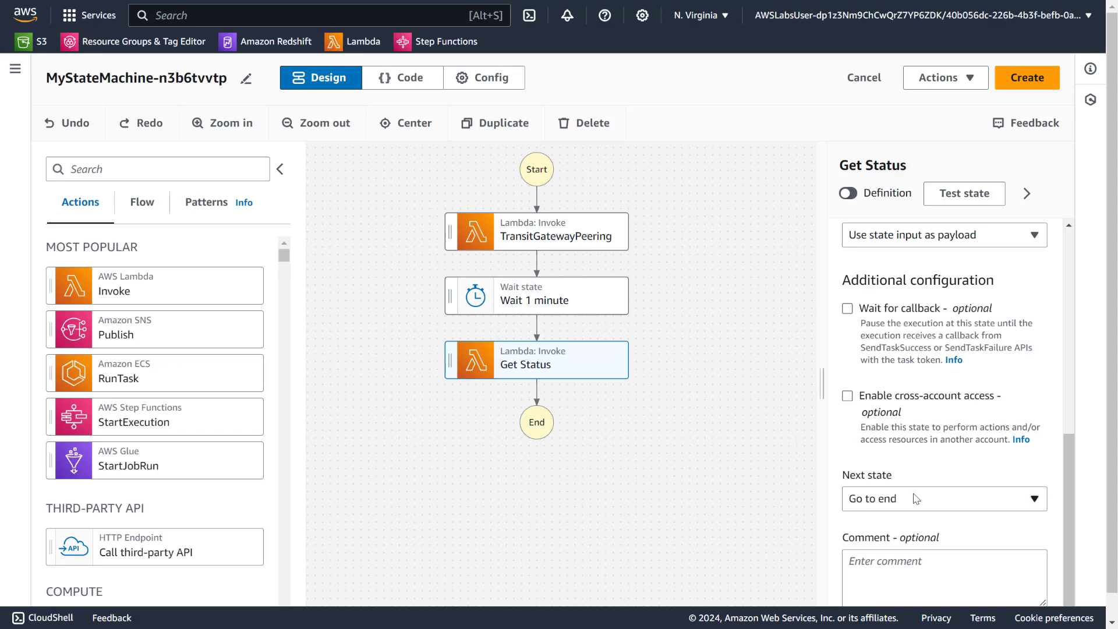
{"action": "left_click", "coordinate": [944, 238]}
{"action": "left_click", "coordinate": [928, 329]}
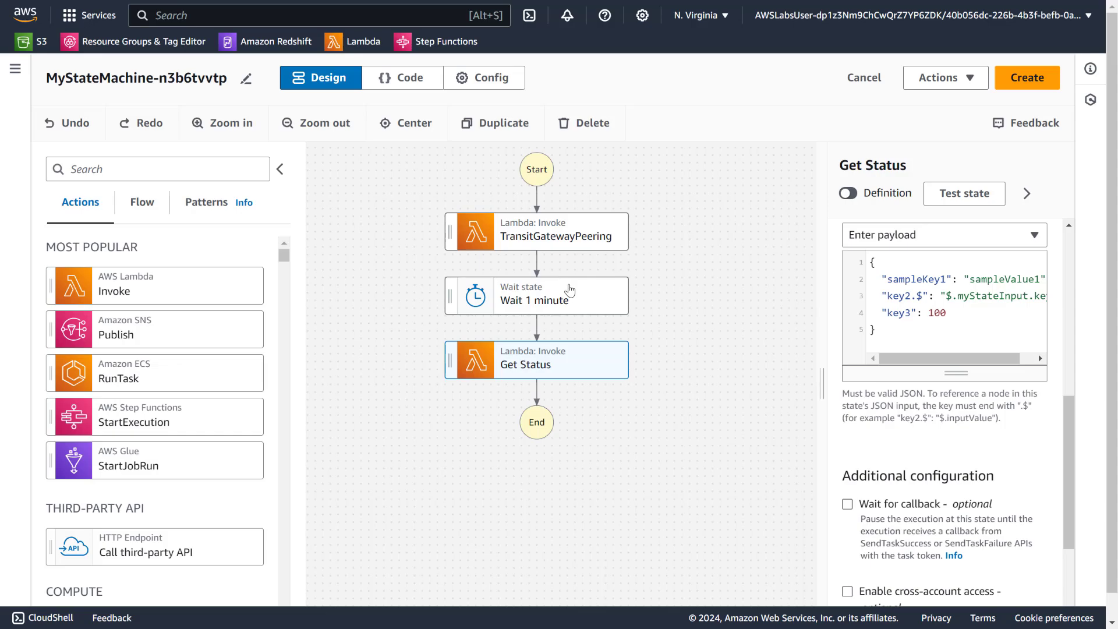
{"action": "left_click", "coordinate": [884, 316]}
{"action": "key", "text": "ctrl+a"}
{"action": "type", "text": "{   \"Input.$\": \"$\" }"}
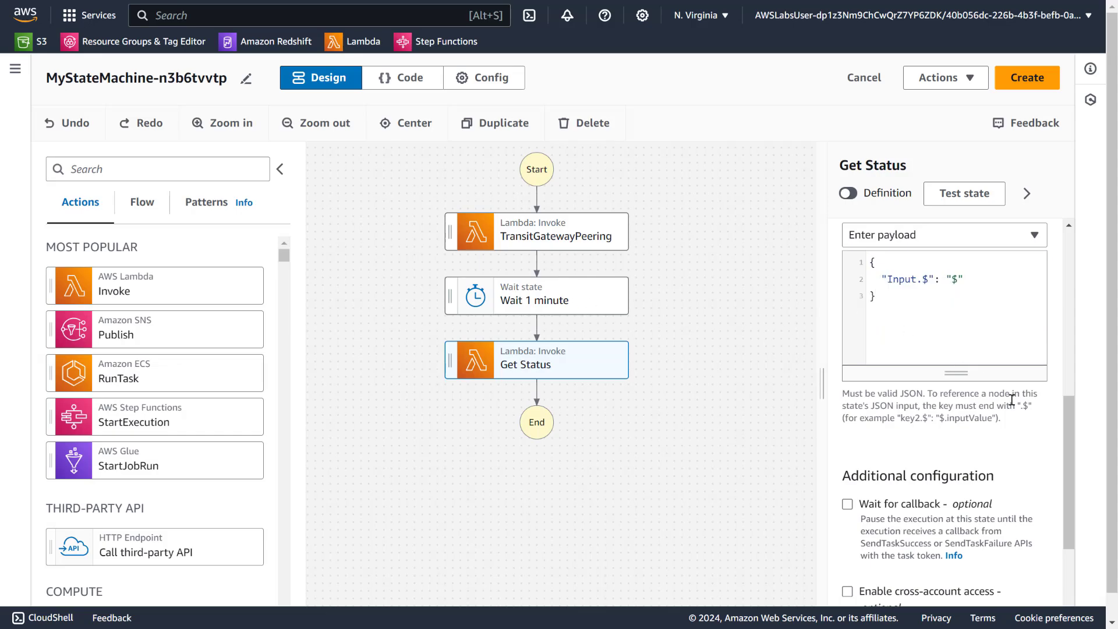
Review the input and output filter settings of the Get Status state, including its OutputPath filter
{"action": "scroll", "coordinate": [1012, 400], "scroll_direction": "up", "scroll_amount": 5}
{"action": "left_click", "coordinate": [1003, 256]}
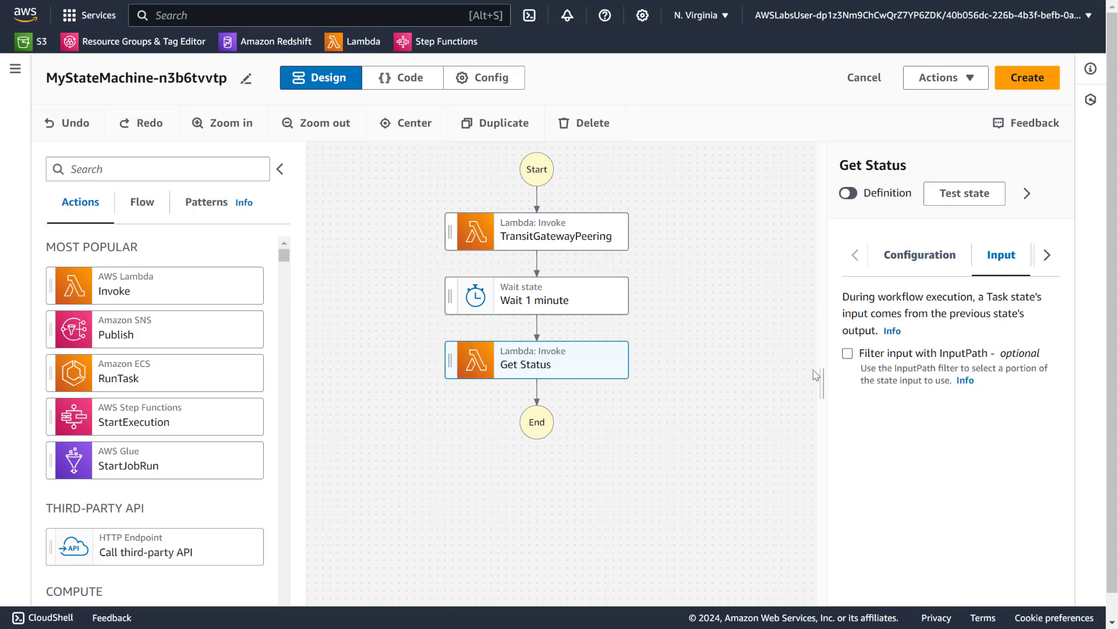
{"action": "left_click_drag", "start_coordinate": [816, 375], "coordinate": [735, 376]}
{"action": "left_click", "coordinate": [988, 228]}
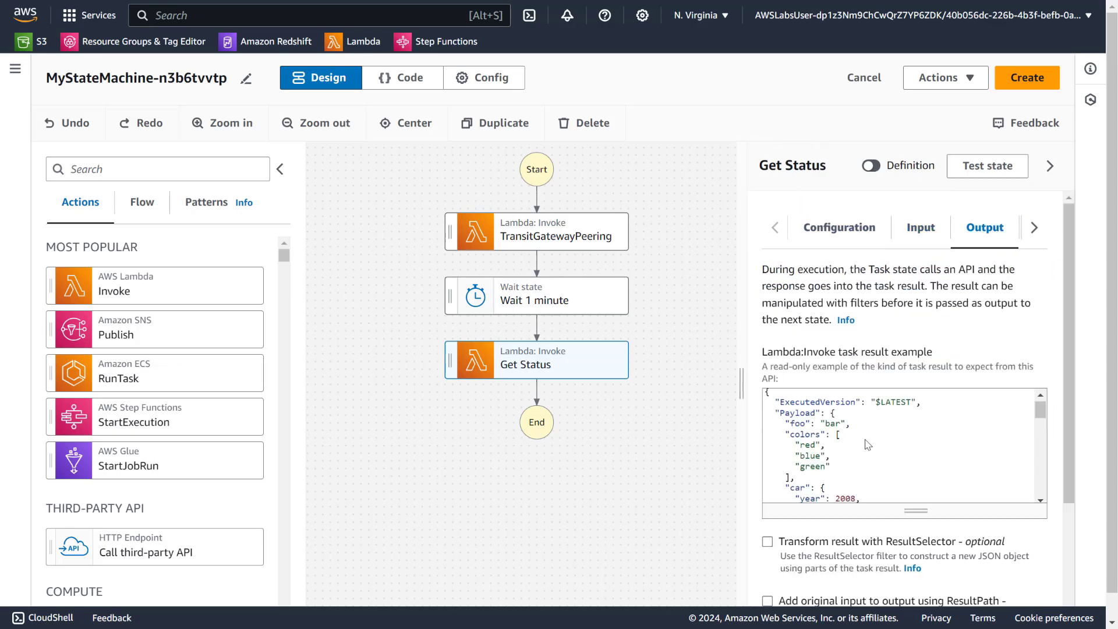
{"action": "scroll", "coordinate": [868, 445], "scroll_direction": "down", "scroll_amount": 5}
{"action": "scroll", "coordinate": [813, 518], "scroll_direction": "down", "scroll_amount": 3}
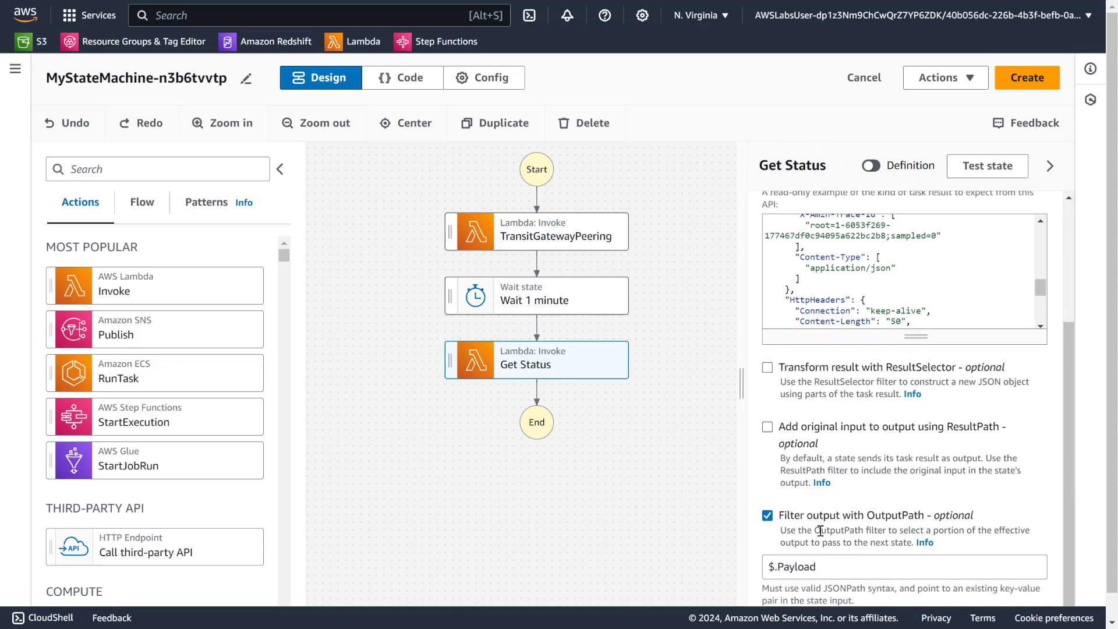
Add a Choice state after Get Status and place an AWS Lambda Invoke action on its Rule #1 branch
{"action": "left_click", "coordinate": [635, 496]}
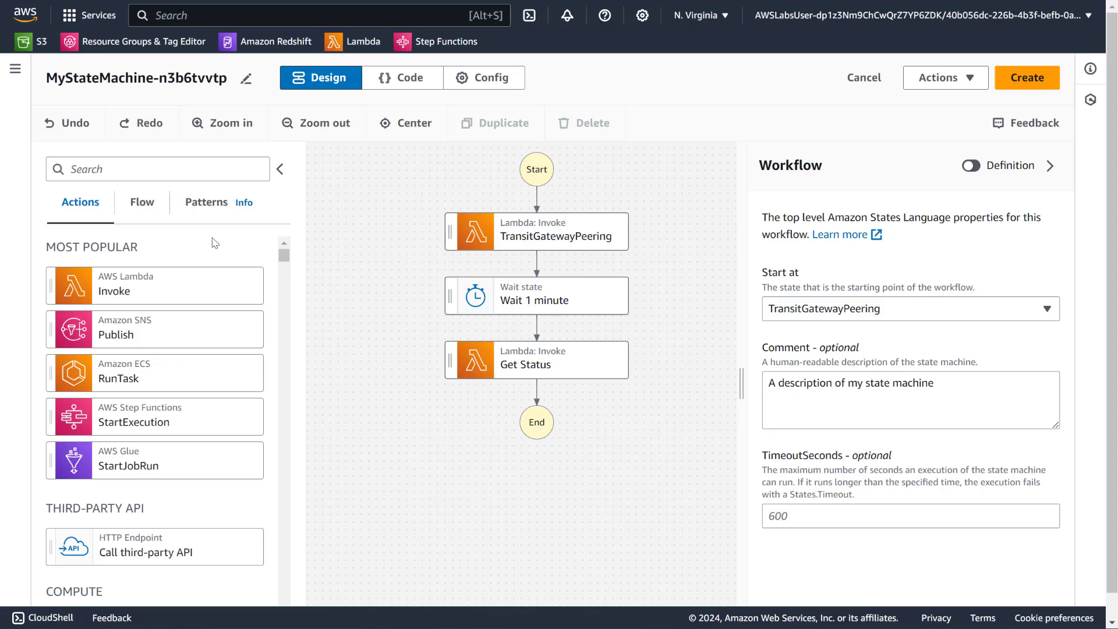
{"action": "left_click", "coordinate": [159, 212]}
{"action": "left_click_drag", "start_coordinate": [158, 261], "coordinate": [543, 397]}
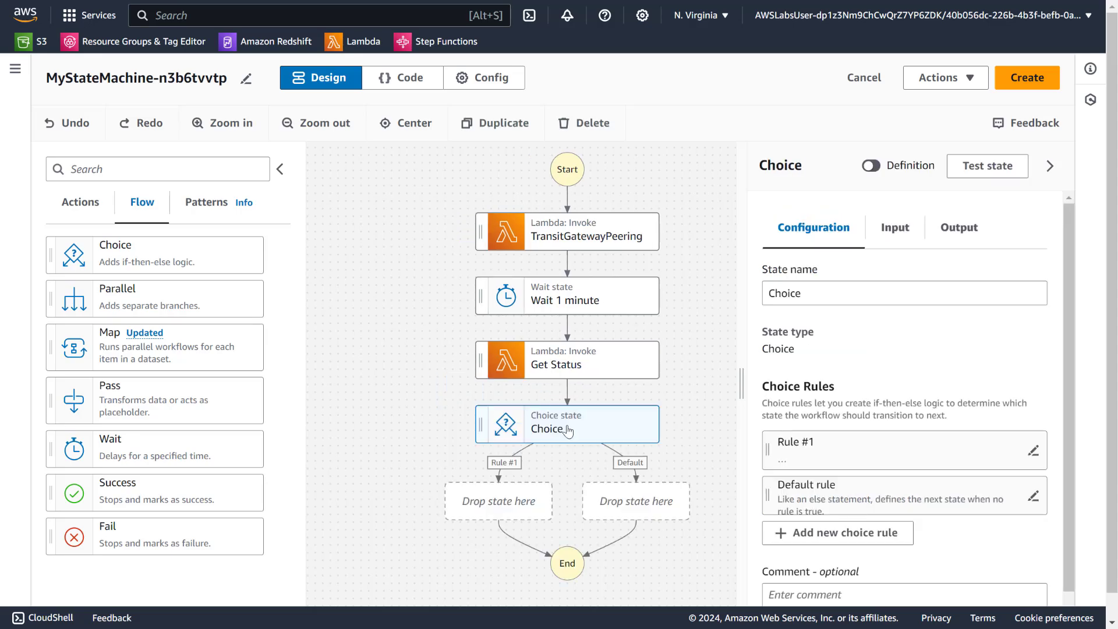
{"action": "left_click", "coordinate": [89, 210]}
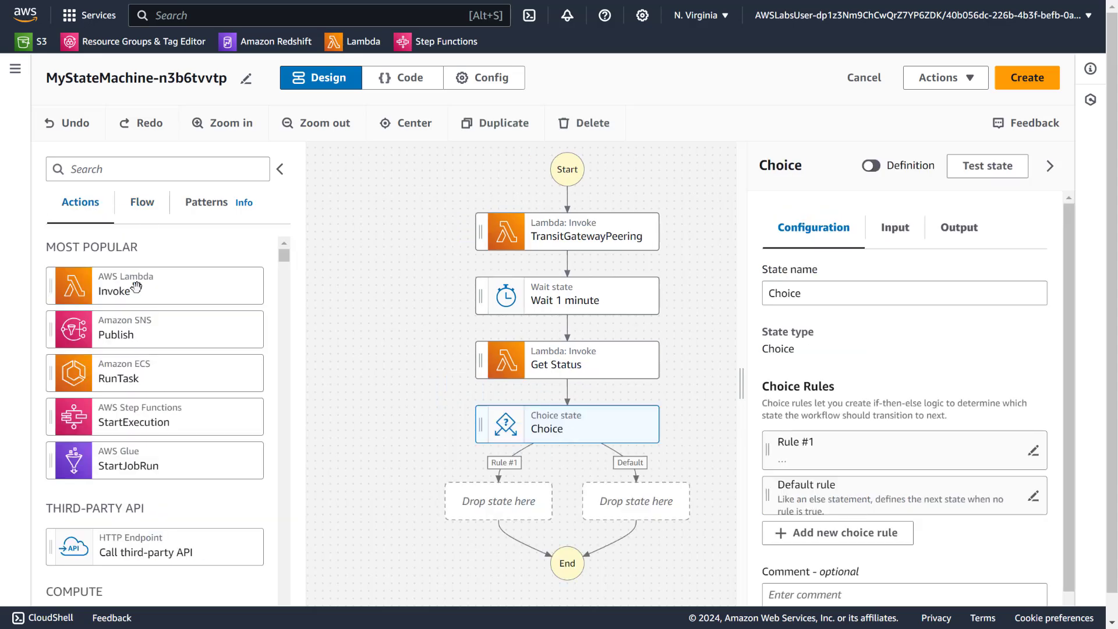
{"action": "left_click_drag", "start_coordinate": [131, 279], "coordinate": [492, 502]}
{"action": "left_click_drag", "start_coordinate": [750, 395], "coordinate": [898, 390]}
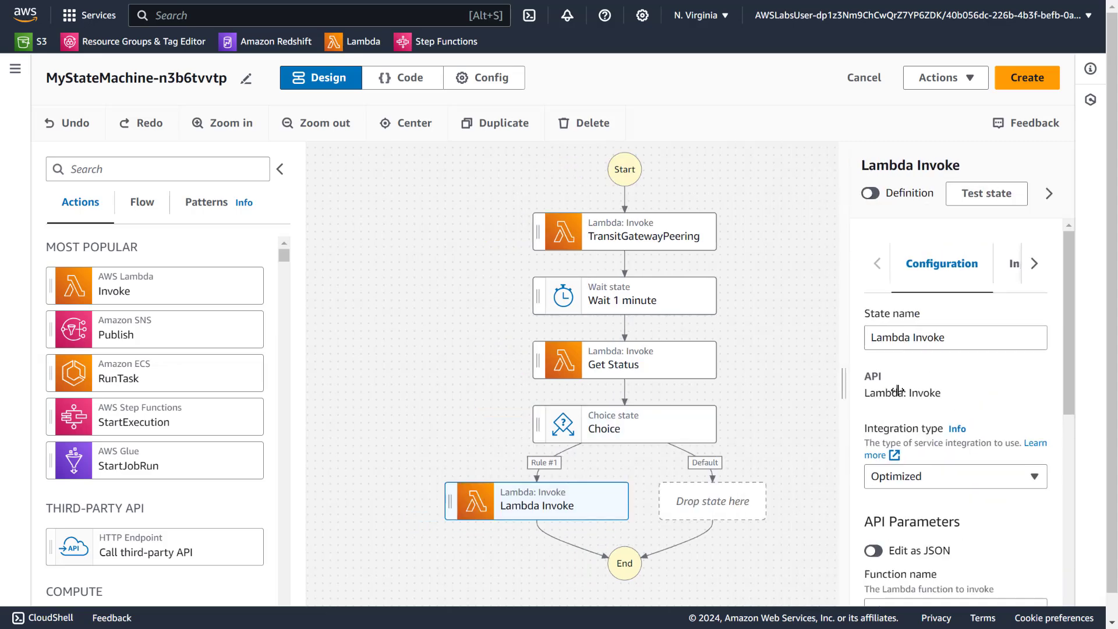
Set the default rule of the Choice state to transition back to the Wait 1 minute state
{"action": "left_click", "coordinate": [619, 426]}
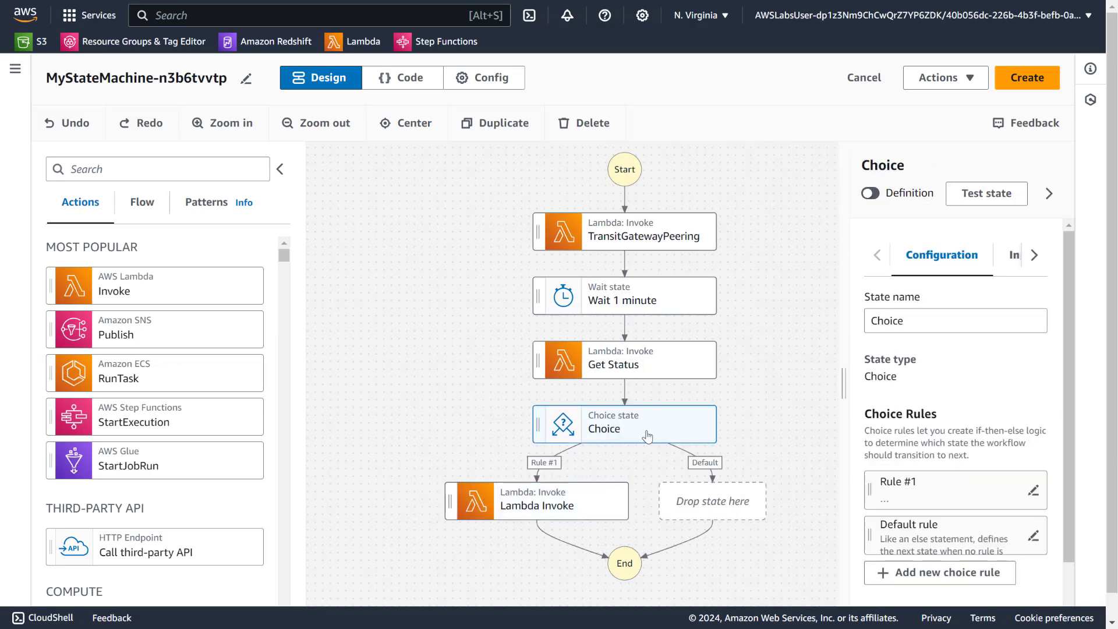
{"action": "left_click", "coordinate": [706, 465]}
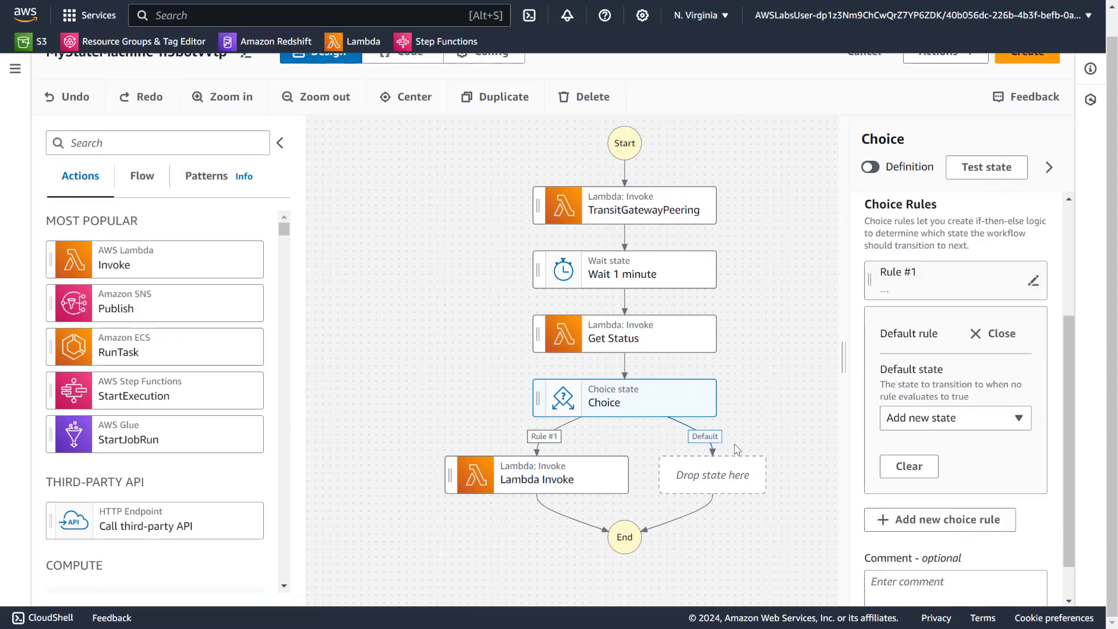
{"action": "left_click", "coordinate": [968, 424]}
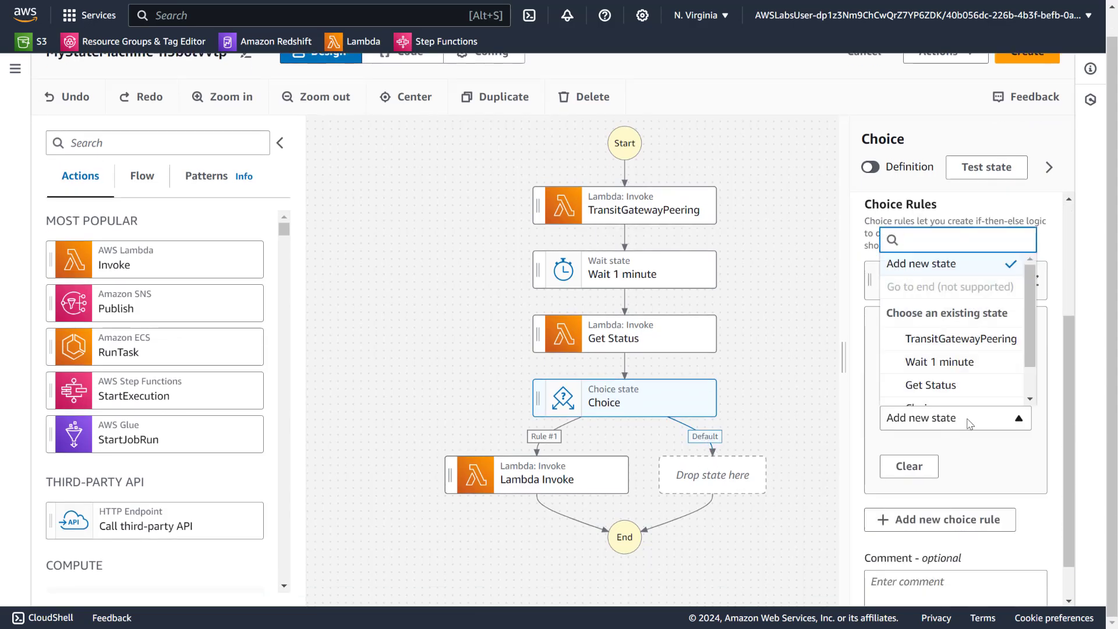
{"action": "left_click", "coordinate": [939, 362]}
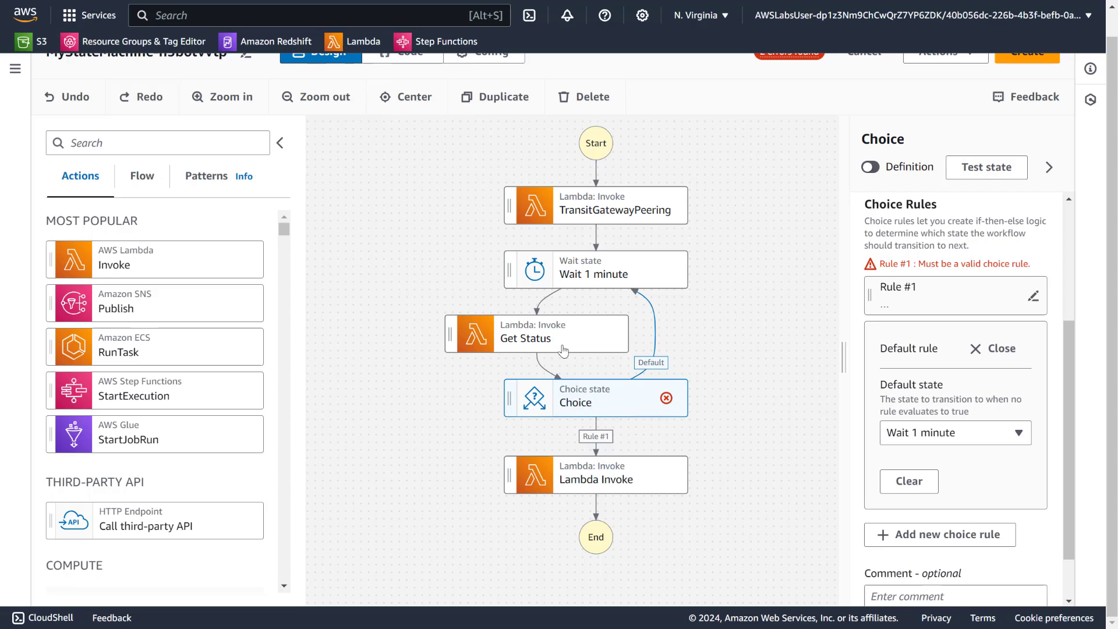
Rename the Lambda Invoke state on the Rule #1 branch as Modify transit-gateway route tables
{"action": "left_click", "coordinate": [597, 491]}
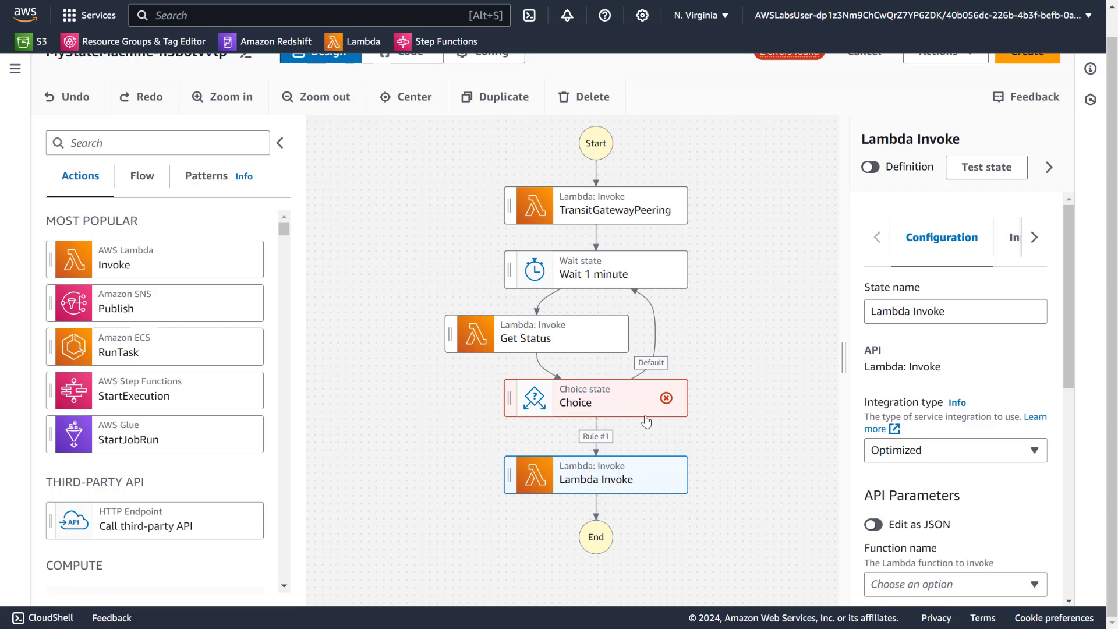
{"action": "left_click_drag", "start_coordinate": [958, 311], "coordinate": [820, 306]}
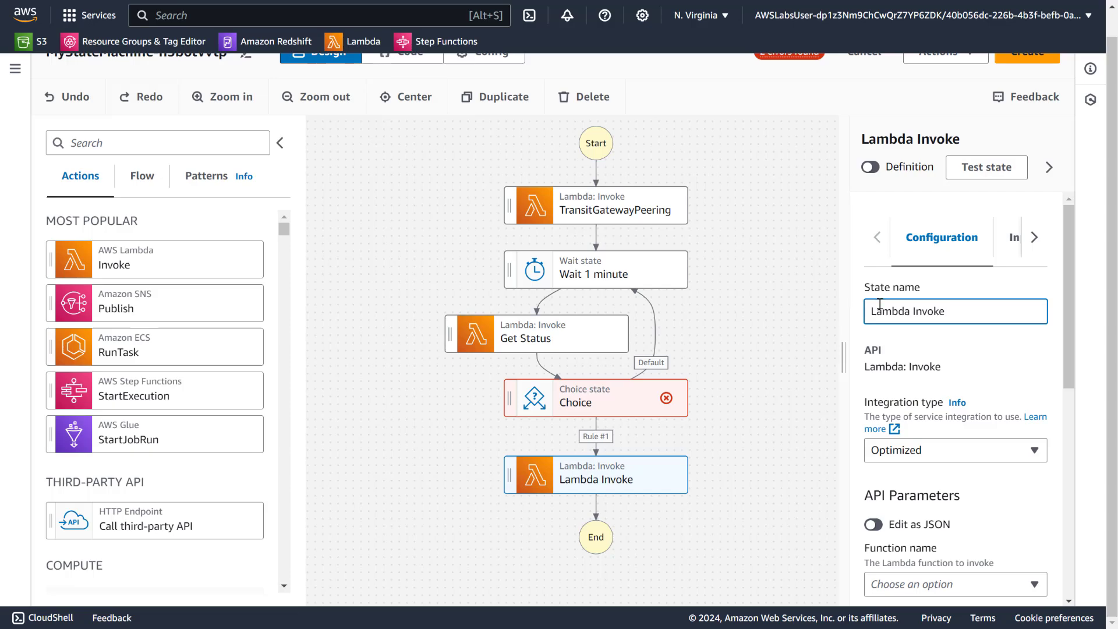
{"action": "key", "text": "ctrl+a"}
{"action": "key", "text": "ctrl+v"}
{"action": "scroll", "coordinate": [1008, 358], "scroll_direction": "down", "scroll_amount": 5}
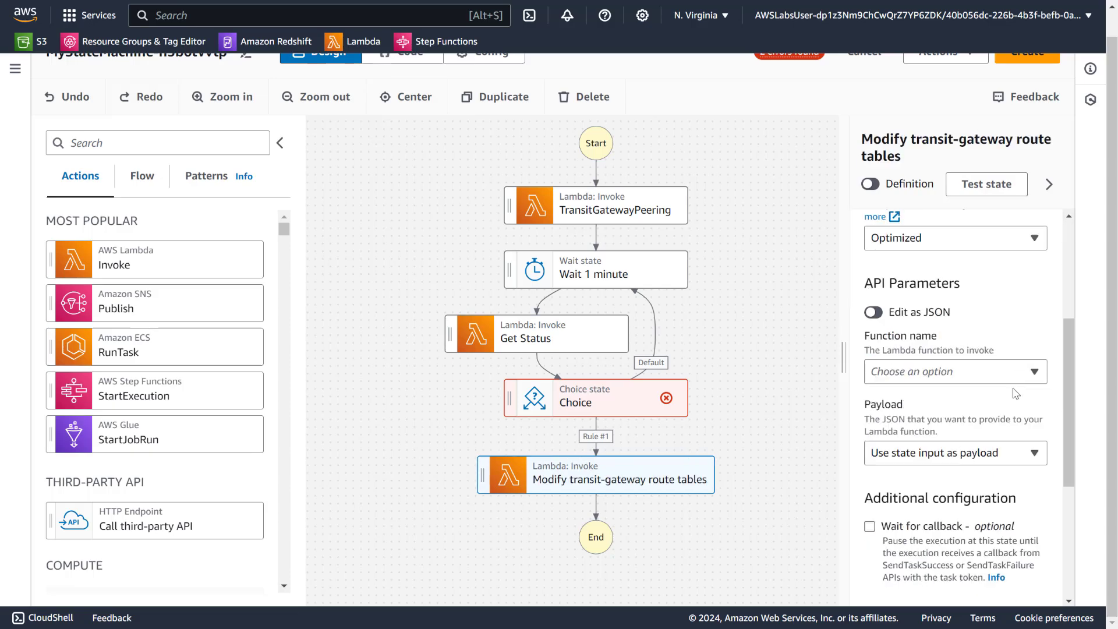
Set the modify-transit-gateway-requester-routes:$LATEST function as the Lambda function invoked by the Modify transit-gateway route tables state
{"action": "left_click", "coordinate": [1033, 298]}
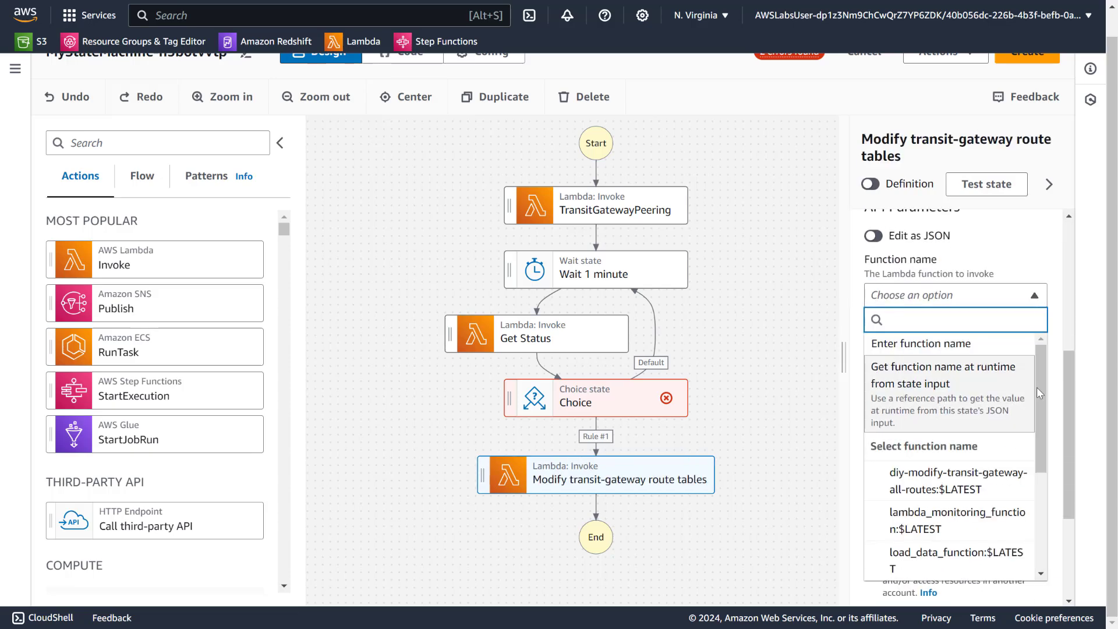
{"action": "scroll", "coordinate": [1036, 407], "scroll_direction": "down", "scroll_amount": 3}
{"action": "scroll", "coordinate": [1048, 447], "scroll_direction": "down", "scroll_amount": 2}
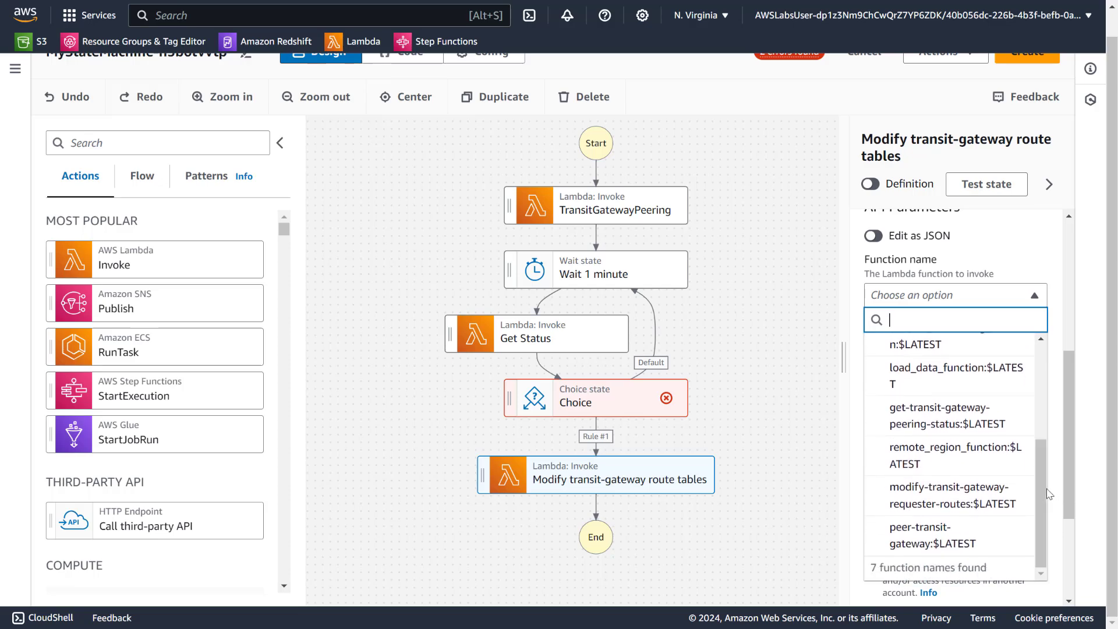
{"action": "left_click", "coordinate": [939, 495]}
{"action": "scroll", "coordinate": [1066, 412], "scroll_direction": "down", "scroll_amount": 4}
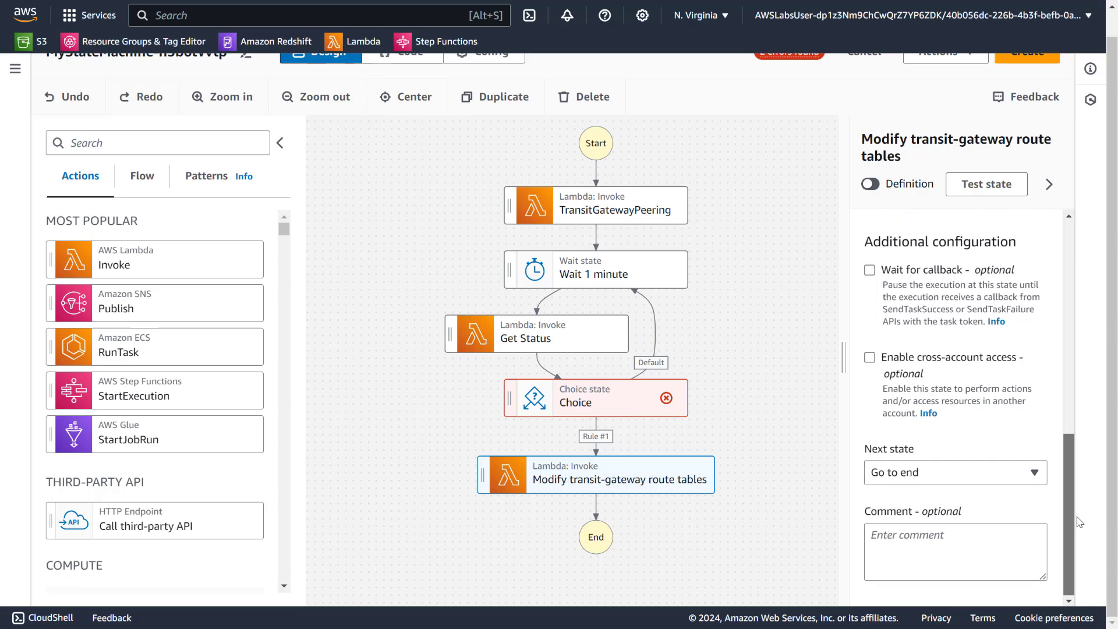
Give the Modify transit-gateway route tables state a custom payload of { "Input.$": "$" }
{"action": "scroll", "coordinate": [958, 304], "scroll_direction": "up", "scroll_amount": 4}
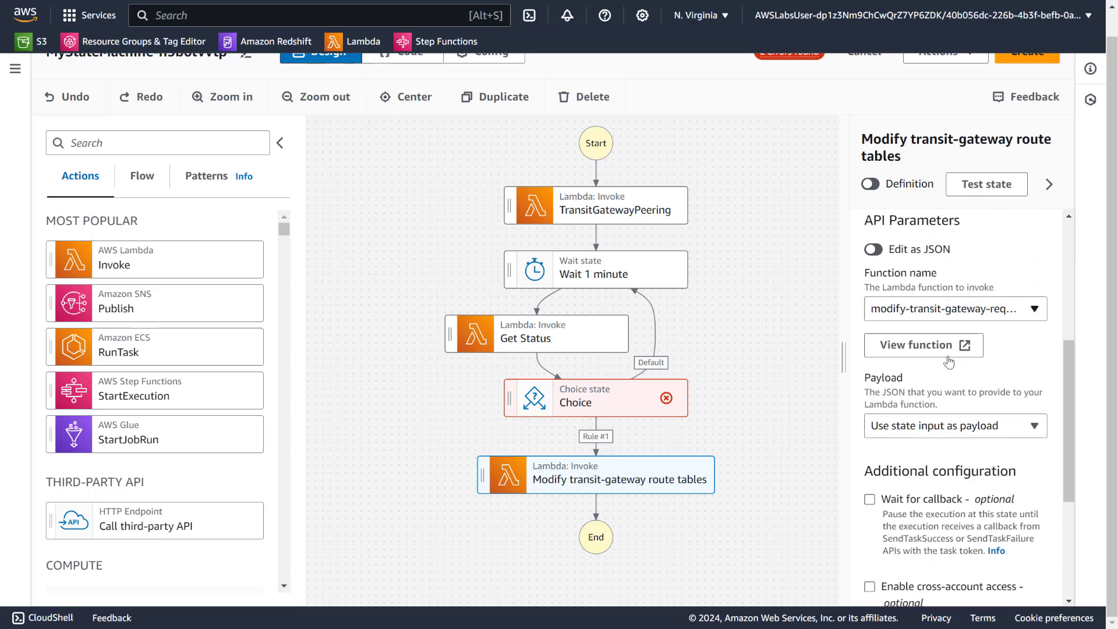
{"action": "left_click", "coordinate": [957, 426]}
{"action": "left_click", "coordinate": [933, 343]}
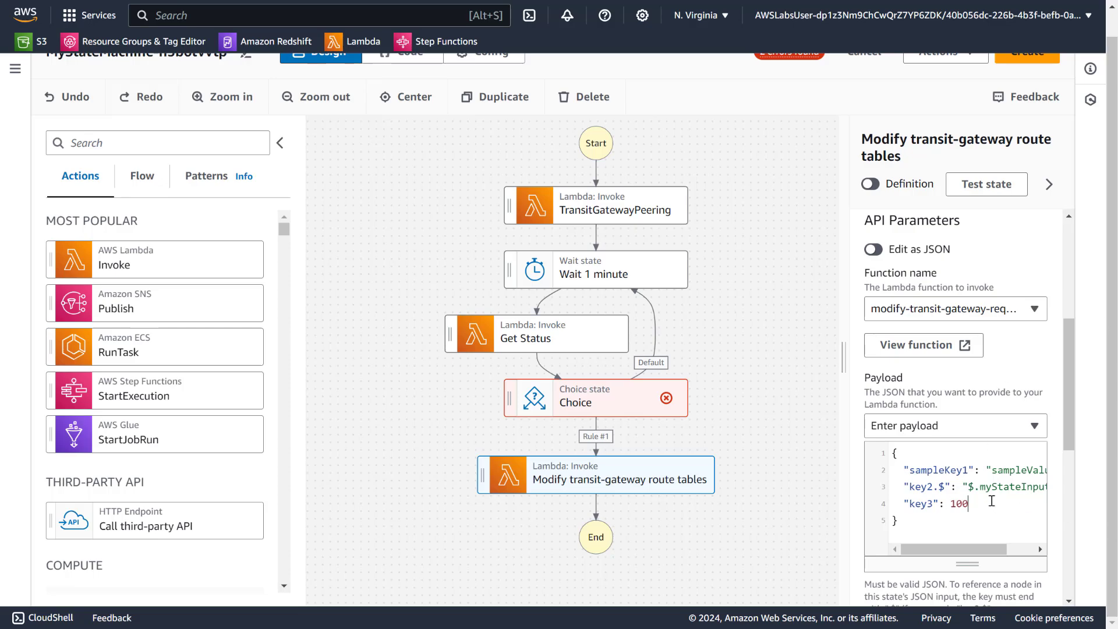
{"action": "key", "text": "ctrl+a"}
{"action": "type", "text": "{   \"Input.$\": \"$\" }"}
Add the original input to the output of the Modify transit-gateway route tables state using ResultPath, combining original input with result
{"action": "scroll", "coordinate": [1049, 244], "scroll_direction": "up", "scroll_amount": 5}
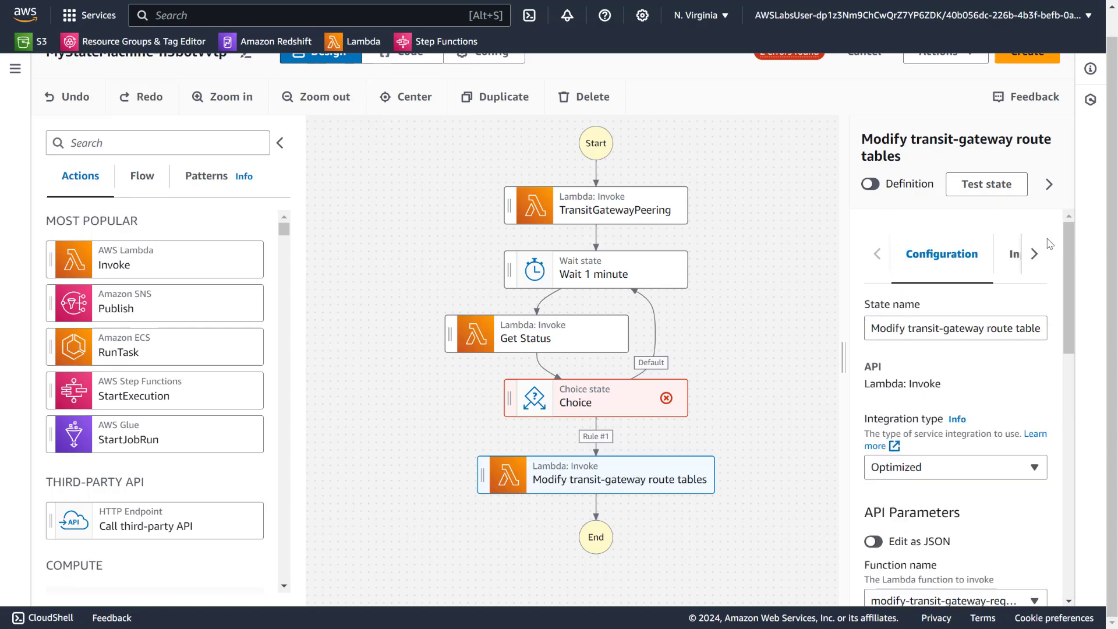
{"action": "left_click", "coordinate": [1034, 254]}
{"action": "left_click", "coordinate": [988, 254]}
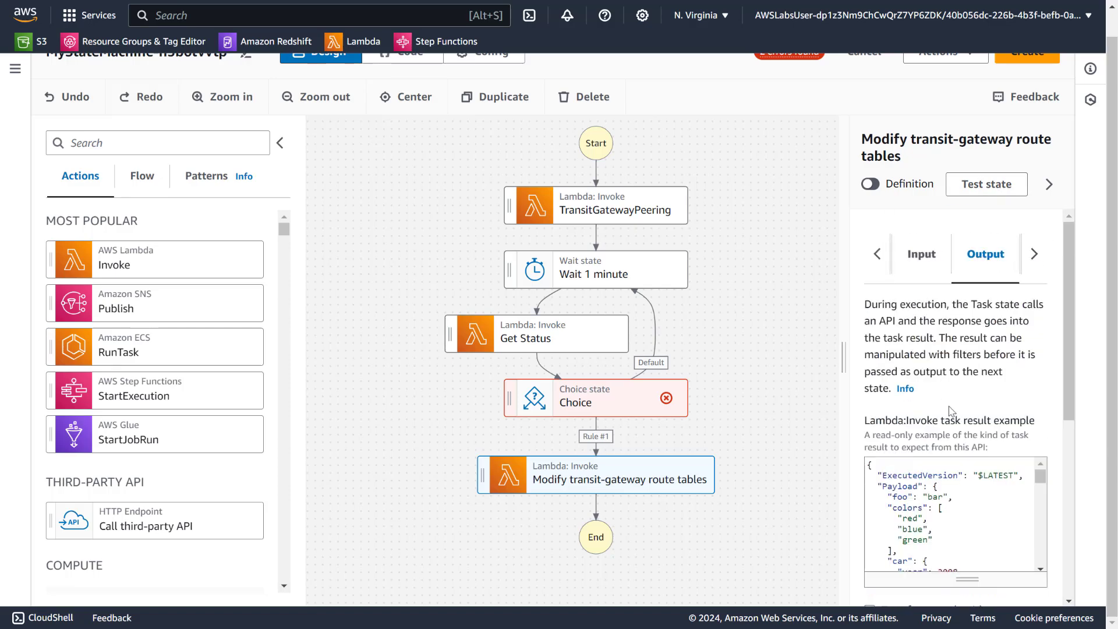
{"action": "scroll", "coordinate": [1069, 407], "scroll_direction": "down", "scroll_amount": 5}
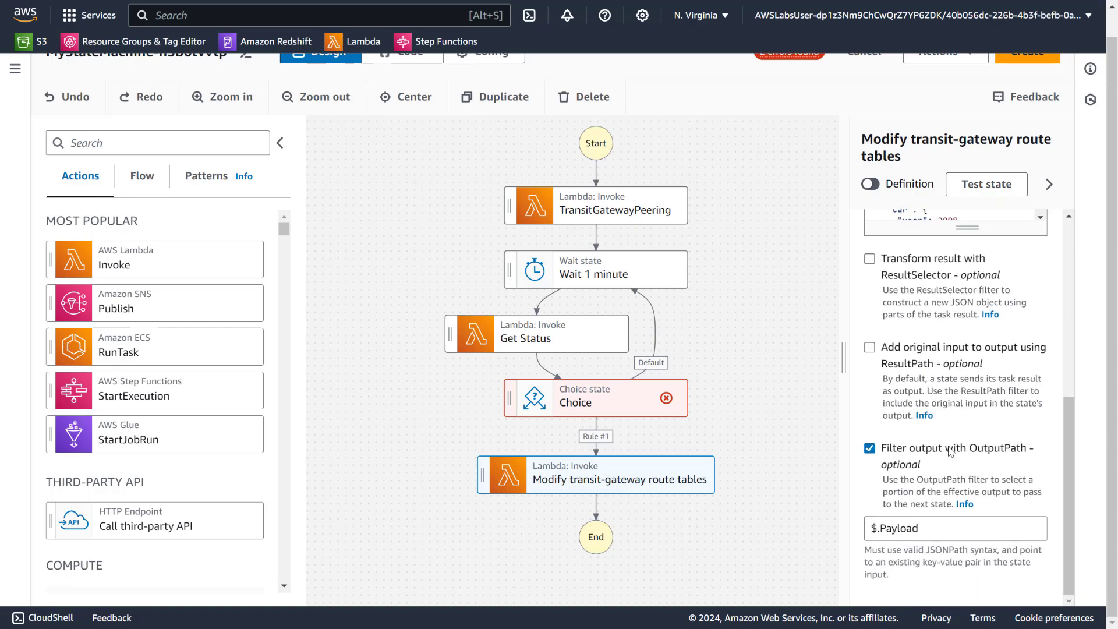
{"action": "left_click", "coordinate": [913, 417]}
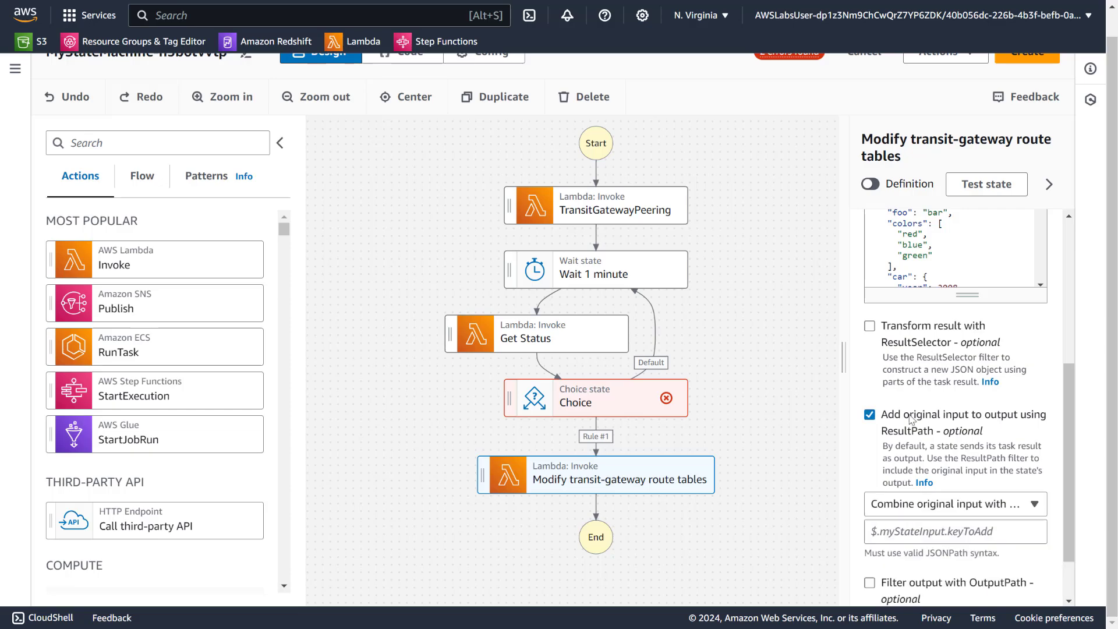
{"action": "left_click", "coordinate": [1025, 509]}
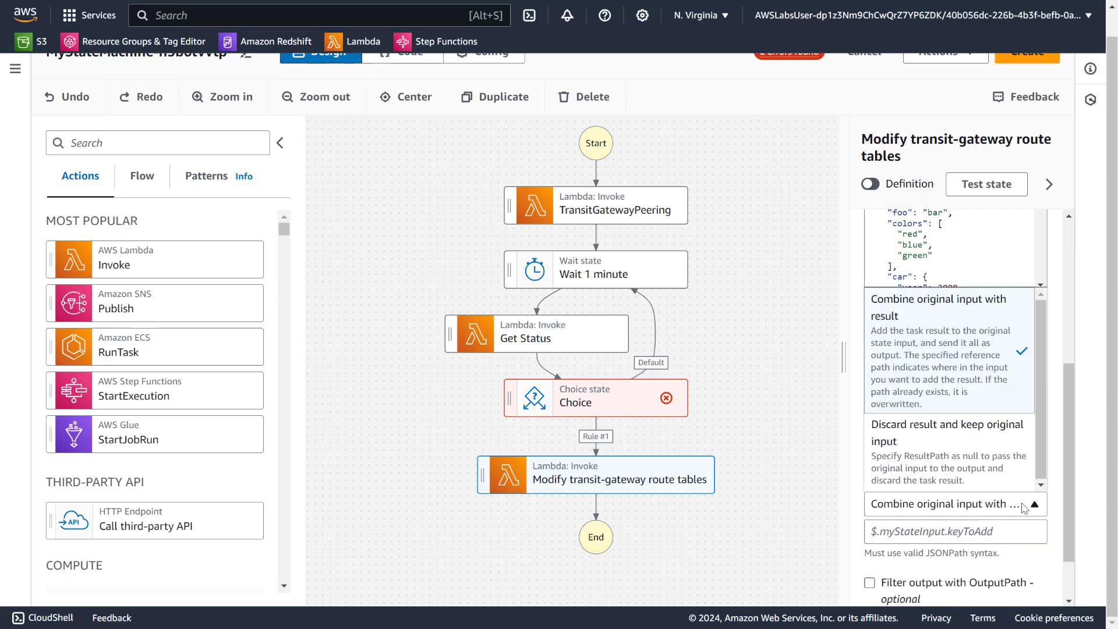
{"action": "left_click", "coordinate": [1024, 509]}
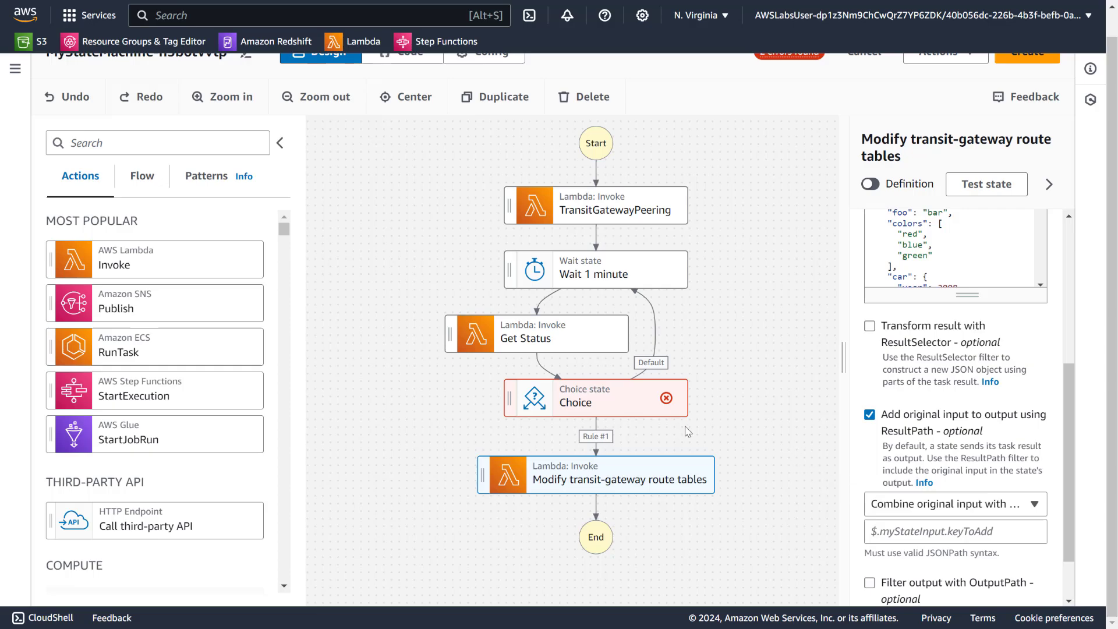
Rename the Choice state as Job Complete?
{"action": "left_click", "coordinate": [620, 401]}
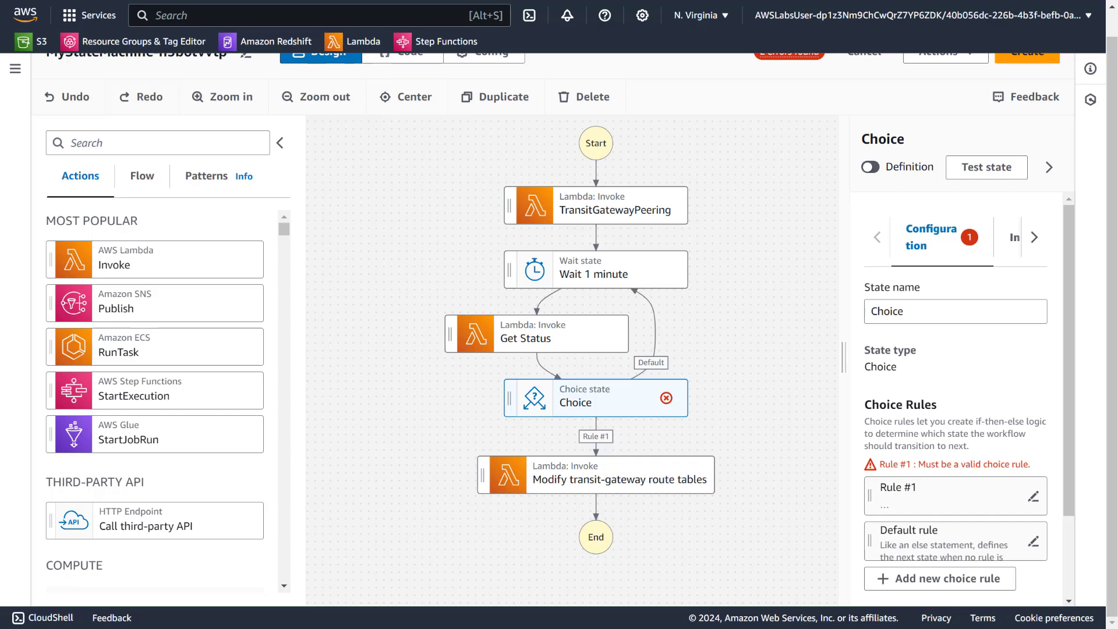
{"action": "left_click", "coordinate": [935, 315]}
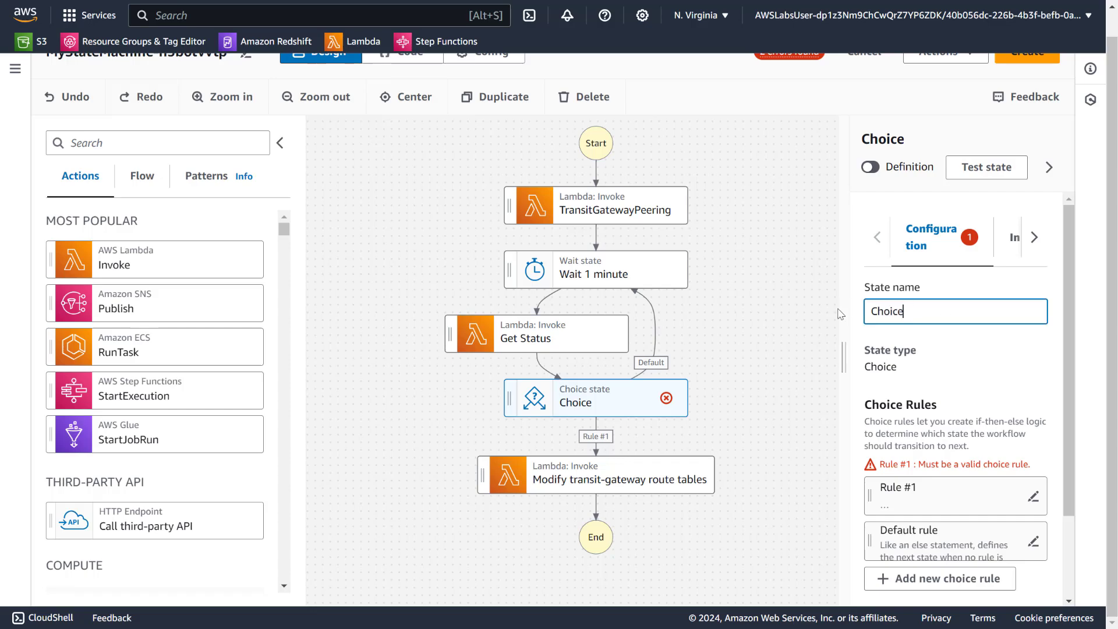
{"action": "type", "text": "Job Complete?"}
{"action": "key", "text": "ctrl+a"}
{"action": "type", "text": "Job Complete?"}
{"action": "left_click", "coordinate": [953, 348]}
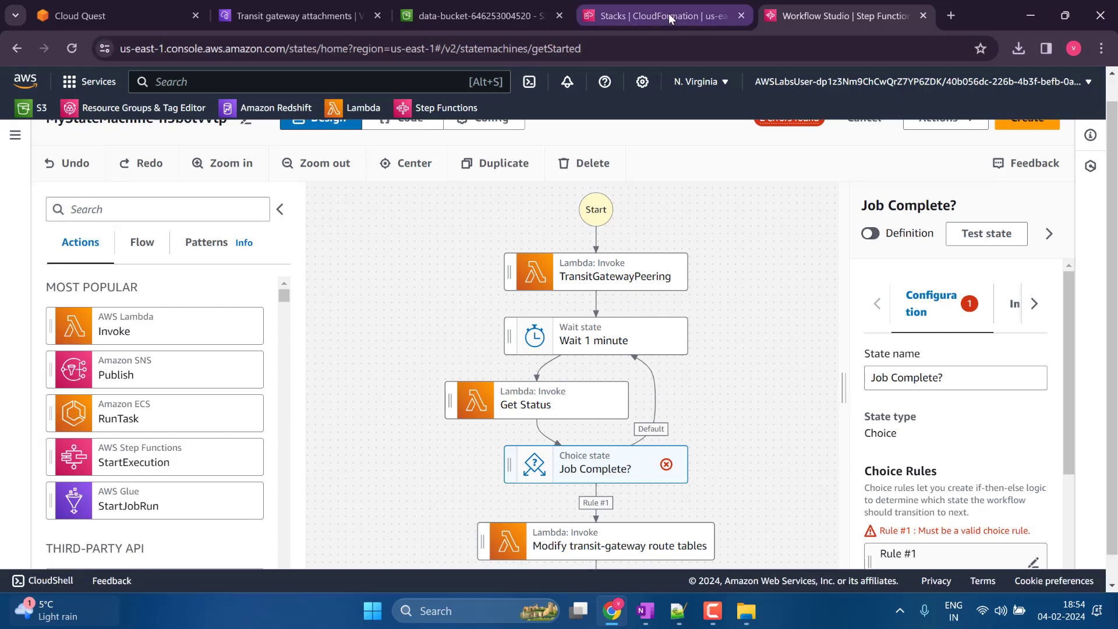
Return the browser to full screen and start a simple condition on the variable $.Payload.status for Rule #1 of Job Complete?
{"action": "left_click", "coordinate": [1101, 48]}
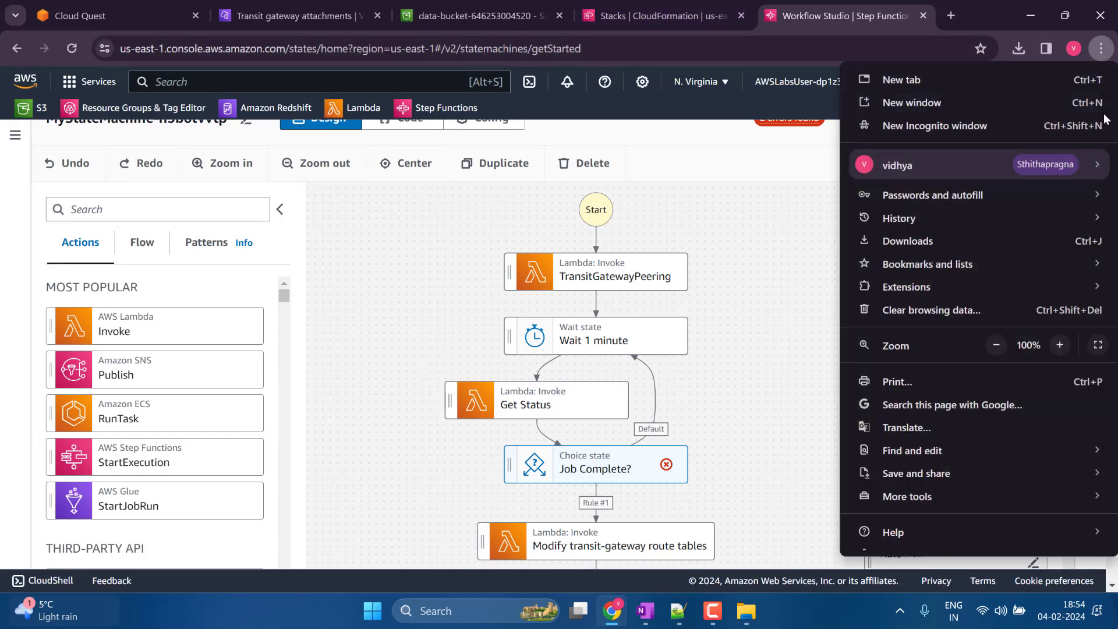
{"action": "left_click", "coordinate": [1097, 345]}
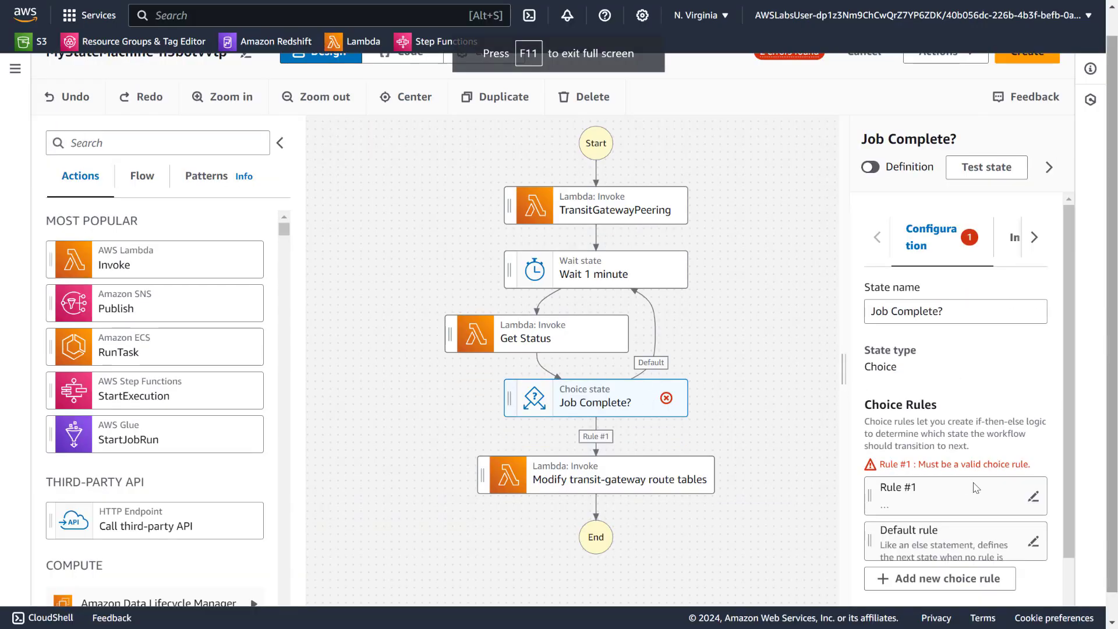
{"action": "left_click", "coordinate": [1032, 496]}
{"action": "scroll", "coordinate": [1014, 474], "scroll_direction": "down", "scroll_amount": 5}
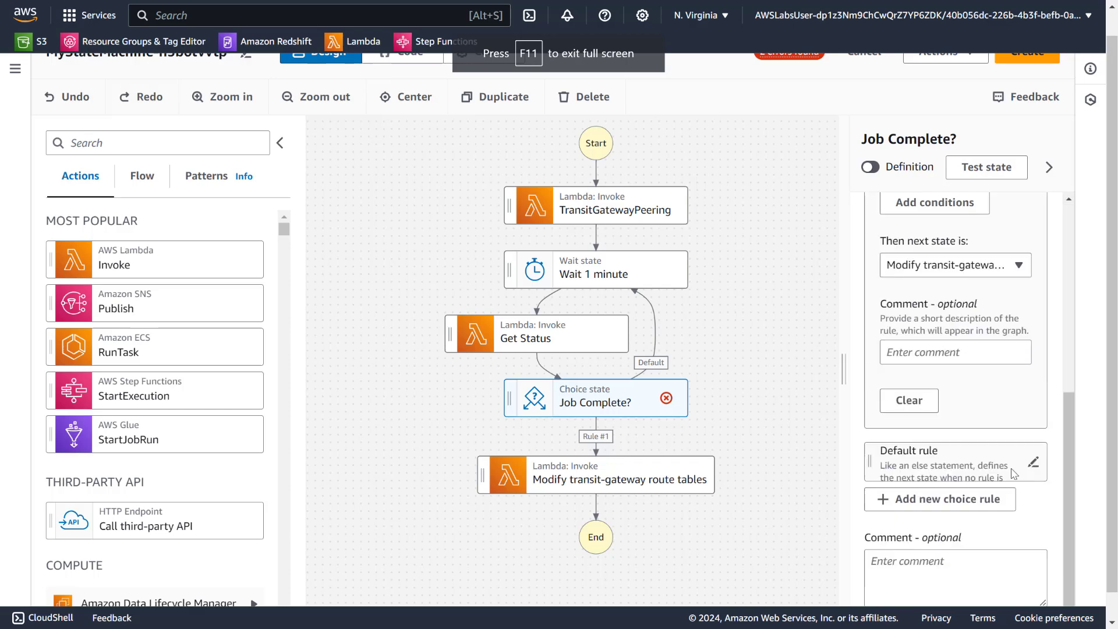
{"action": "scroll", "coordinate": [1014, 473], "scroll_direction": "up", "scroll_amount": 4}
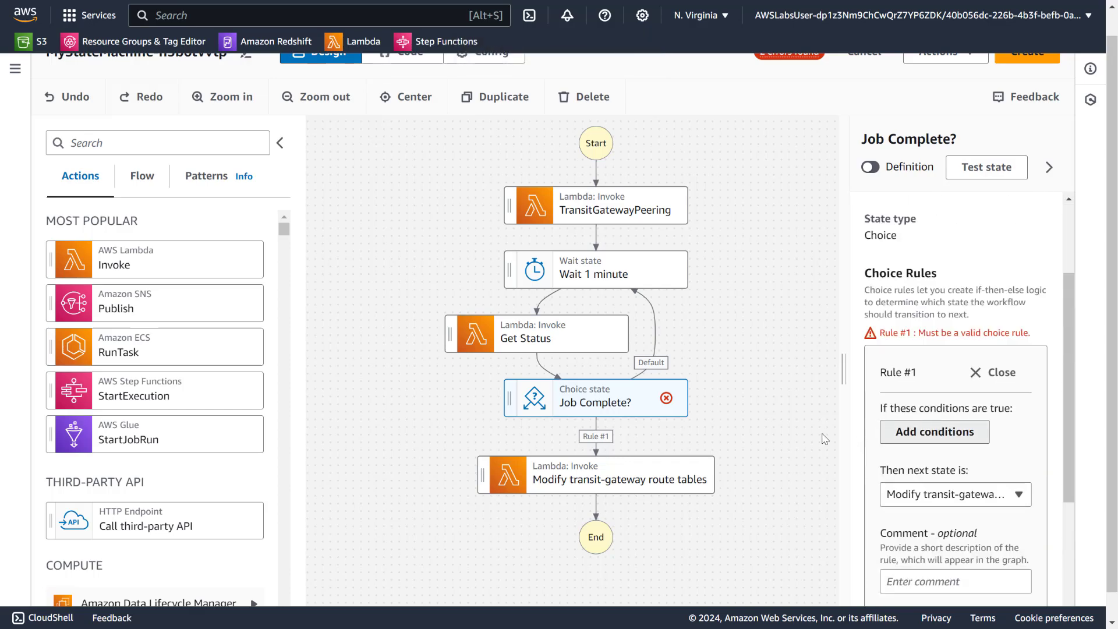
{"action": "left_click", "coordinate": [935, 432]}
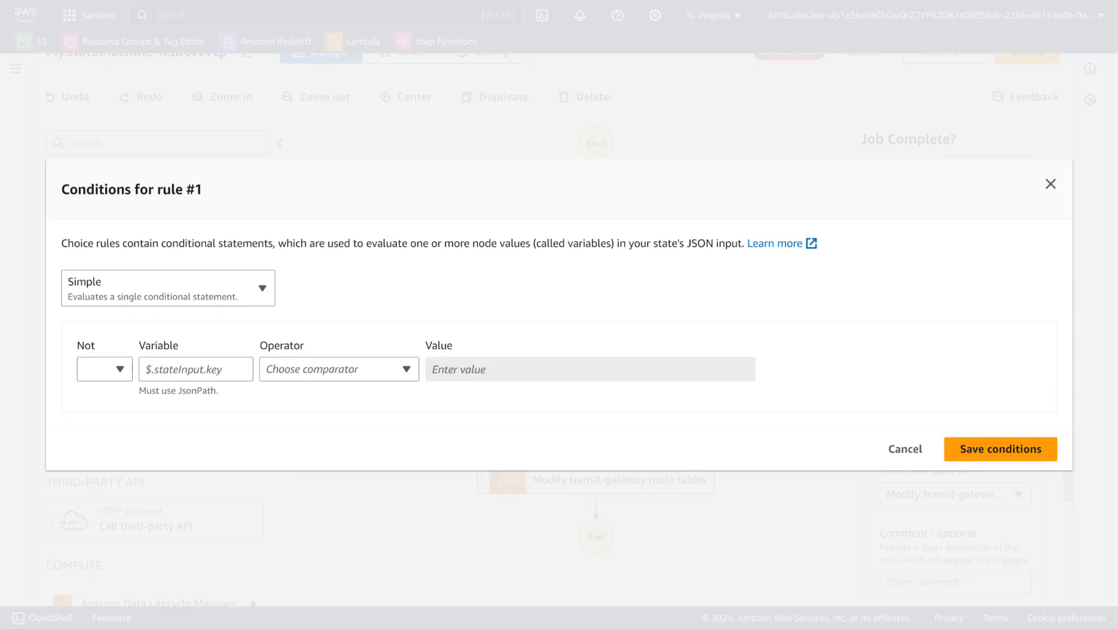
{"action": "left_click", "coordinate": [247, 366]}
{"action": "type", "text": "$.Payload.status"}
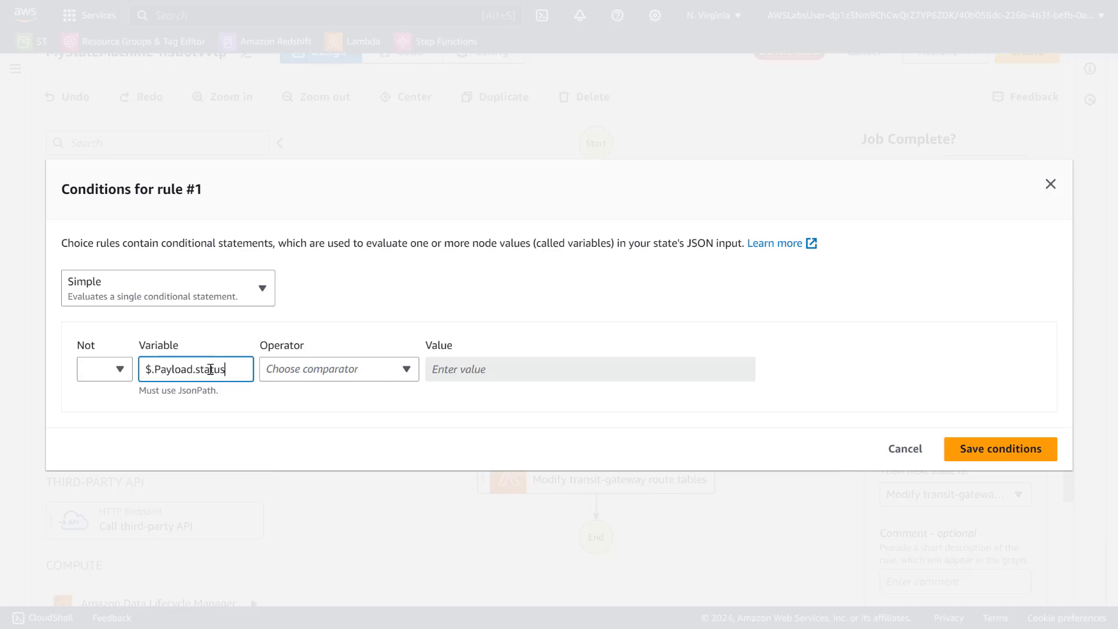
Complete the Rule #1 condition with the operator is equal to and the string constant available, and save it
{"action": "left_click", "coordinate": [316, 369]}
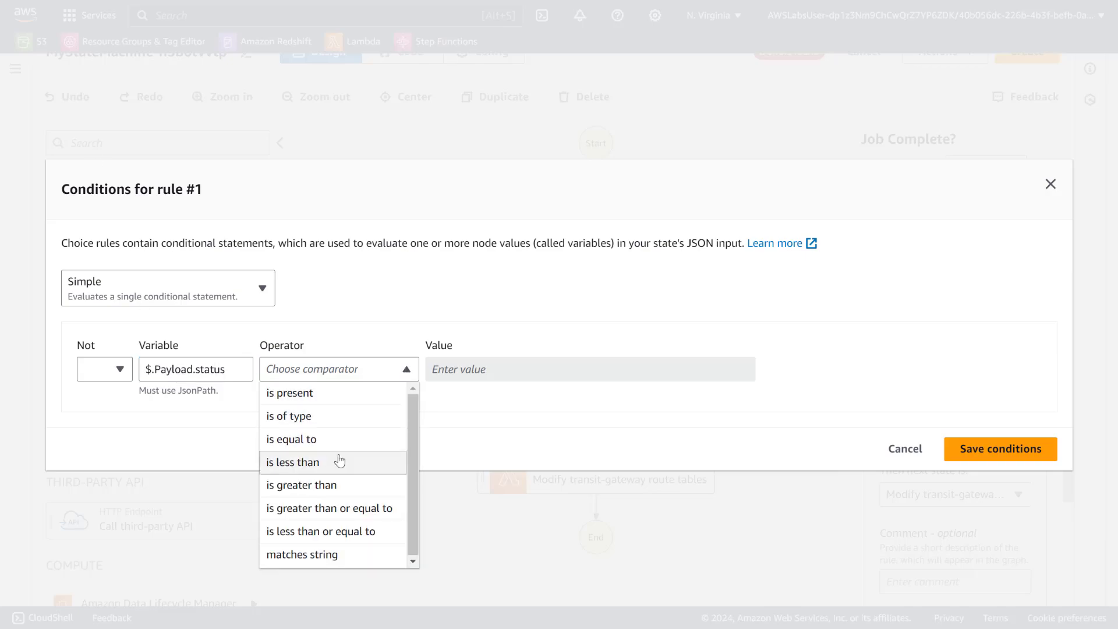
{"action": "left_click", "coordinate": [325, 439]}
{"action": "left_click", "coordinate": [511, 369]}
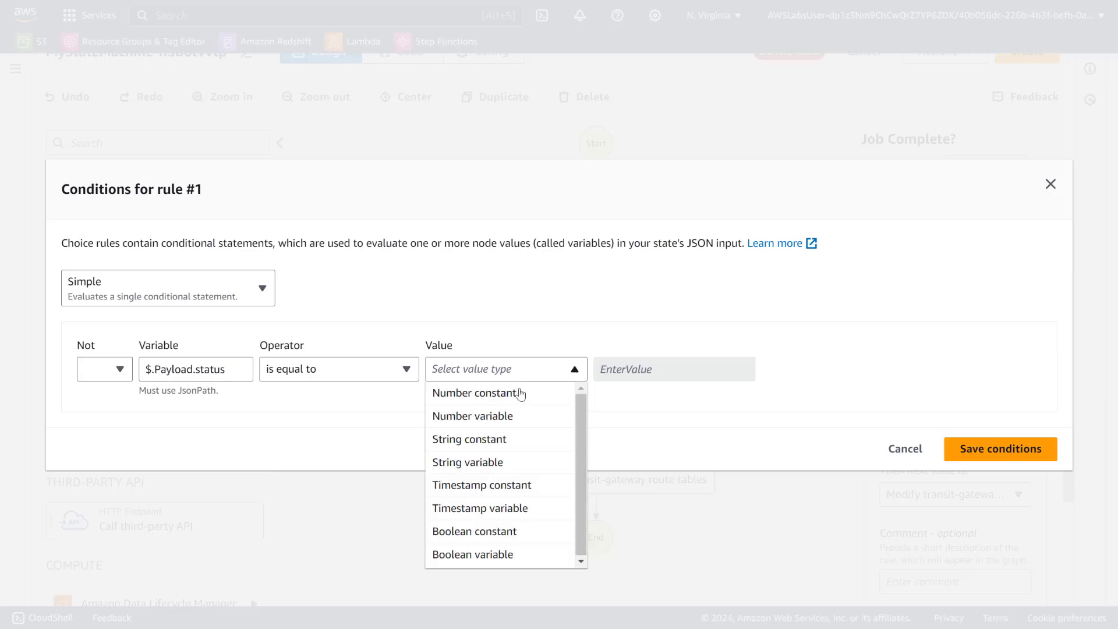
{"action": "left_click", "coordinate": [500, 441]}
{"action": "left_click", "coordinate": [722, 369]}
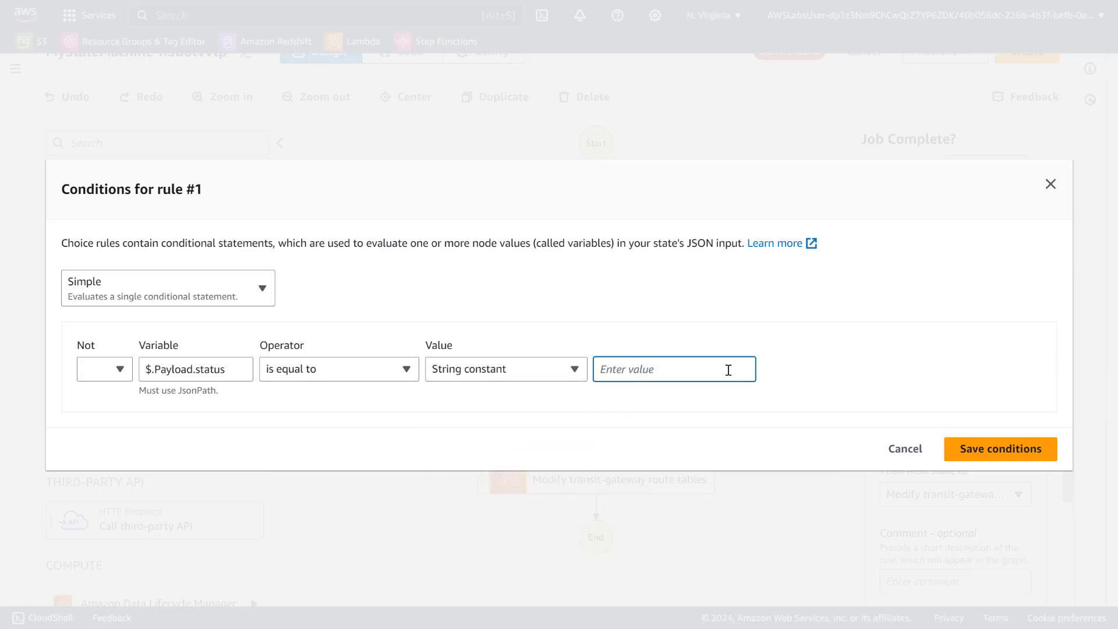
{"action": "type", "text": "available"}
{"action": "left_click", "coordinate": [1011, 455]}
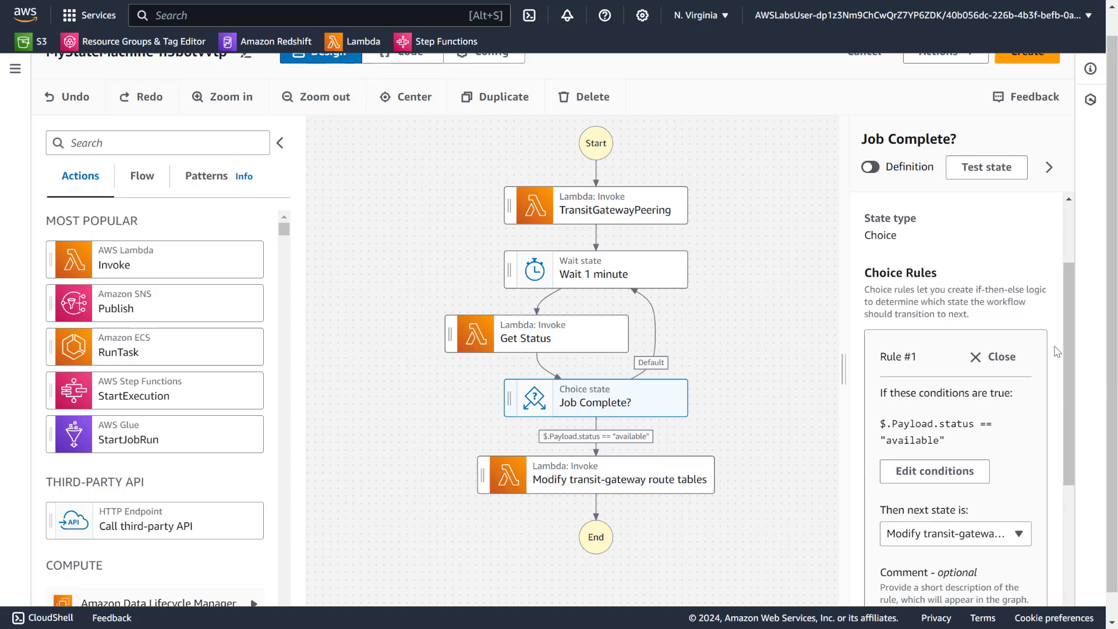
{"action": "scroll", "coordinate": [1060, 353], "scroll_direction": "down", "scroll_amount": 4}
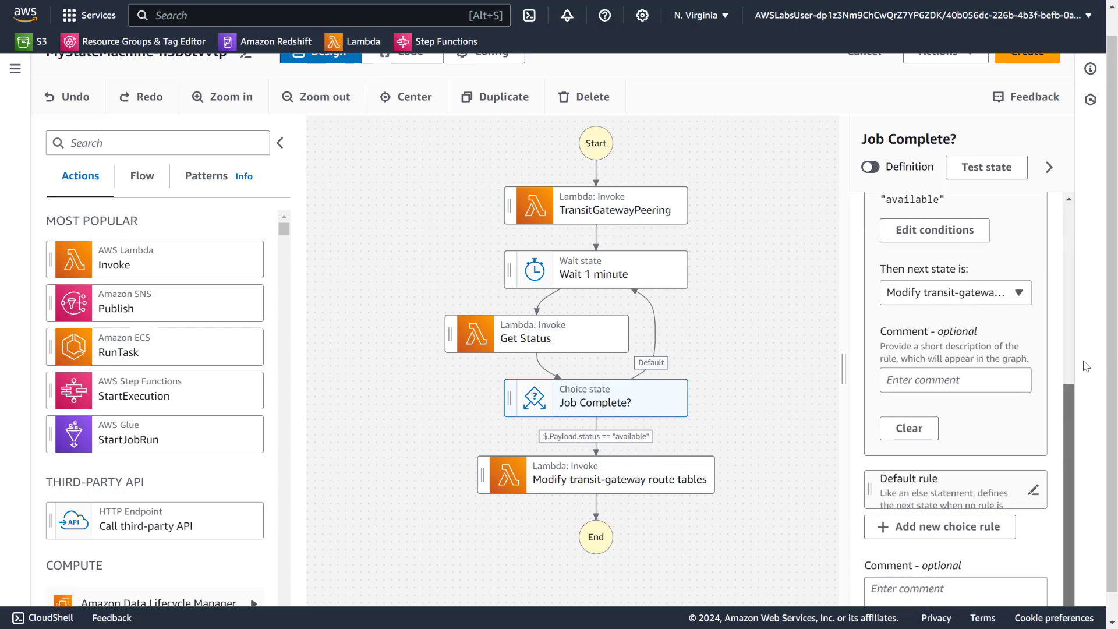
{"action": "scroll", "coordinate": [1086, 366], "scroll_direction": "up", "scroll_amount": 5}
Rename the state machine as transit-gateway-automation-step-function
{"action": "left_click", "coordinate": [774, 261]}
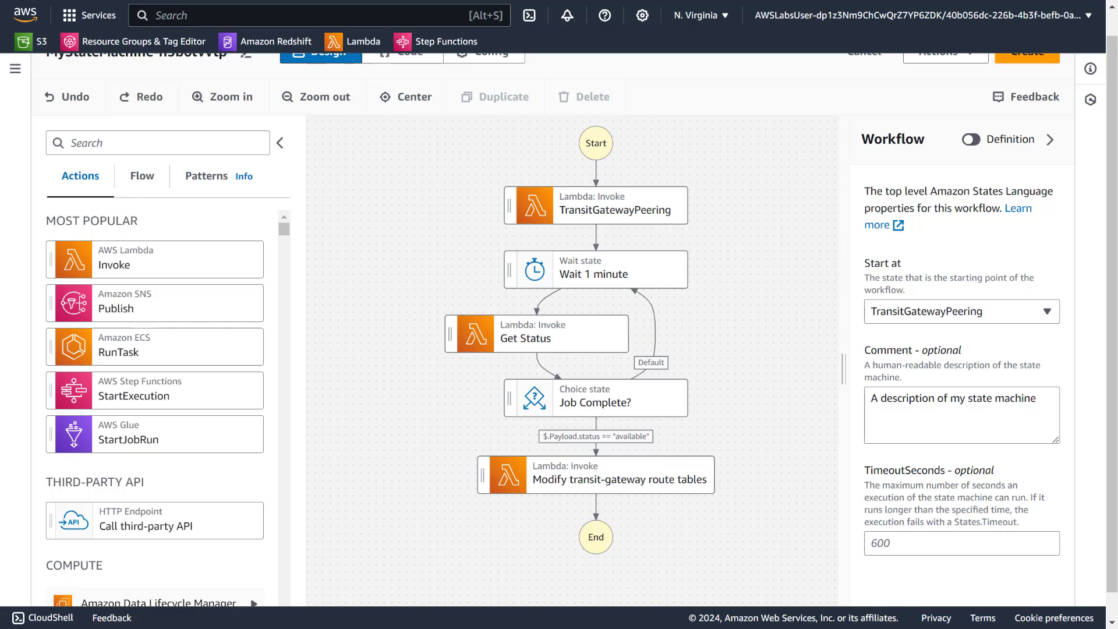
{"action": "scroll", "coordinate": [983, 189], "scroll_direction": "up", "scroll_amount": 2}
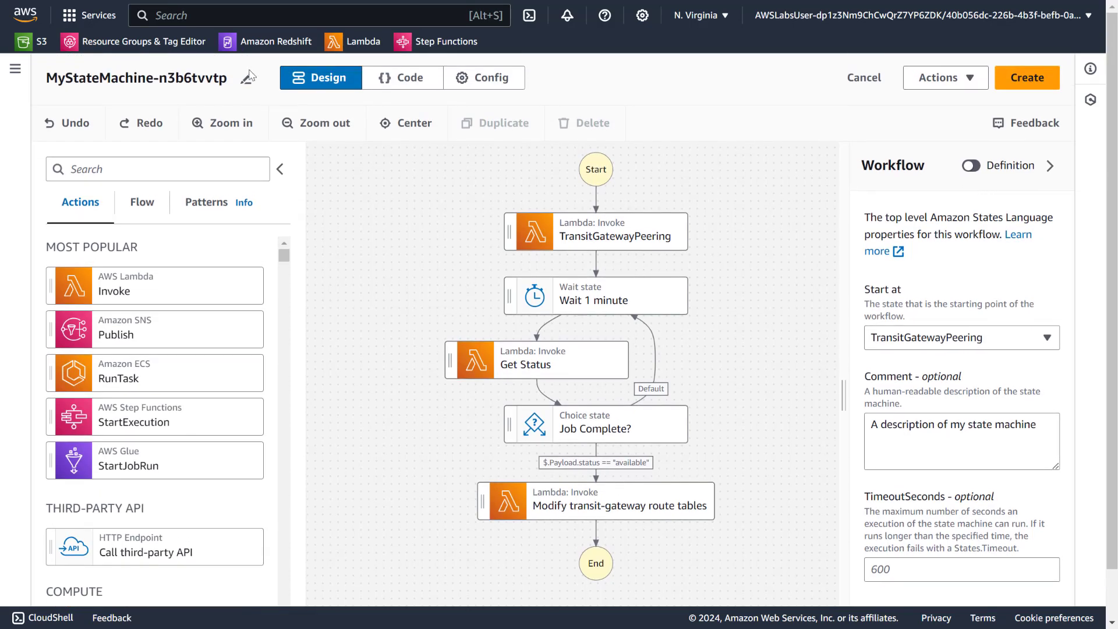
{"action": "left_click", "coordinate": [245, 78]}
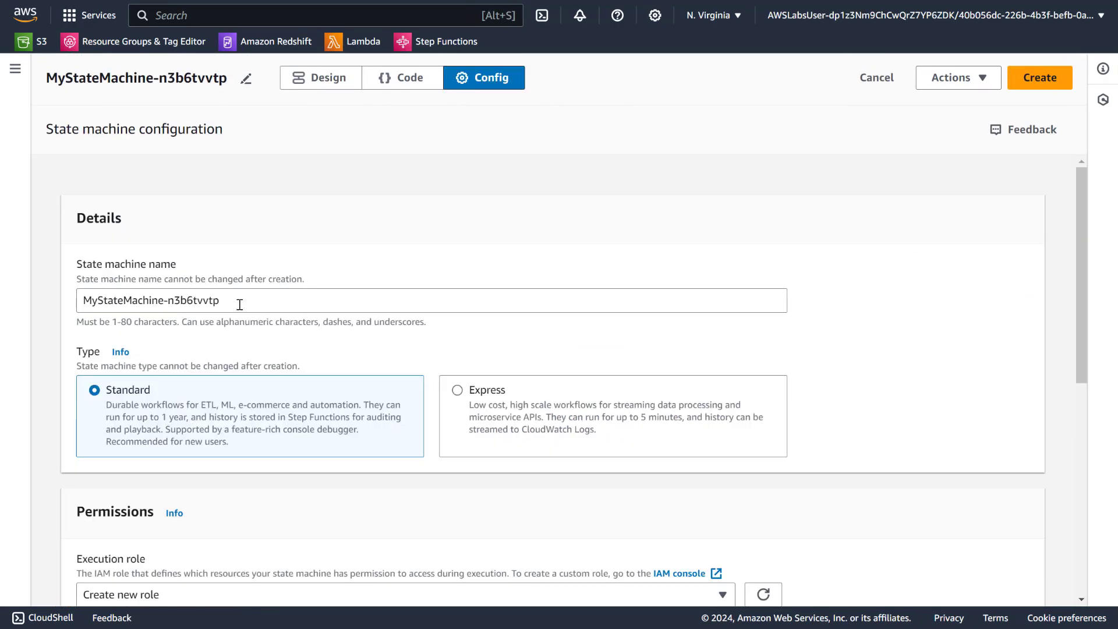
{"action": "type", "text": "transit-gateway-automation-step-function"}
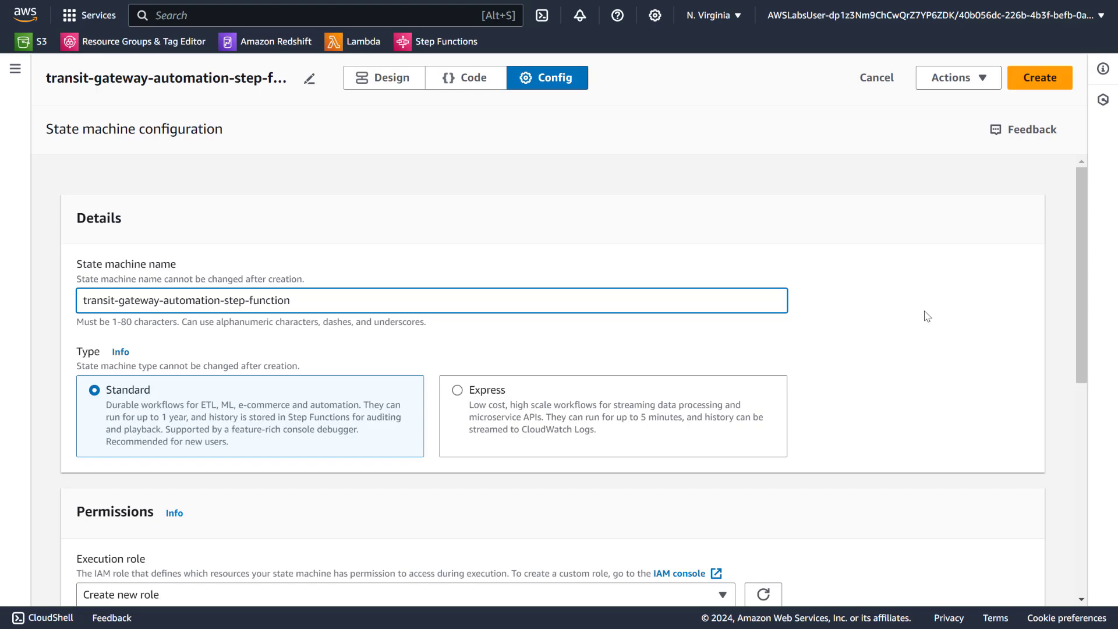
{"action": "left_click", "coordinate": [866, 309]}
Assign the existing execution role TransitGatewayAutomateStepFunctionRoleus-east-1 and create the state machine
{"action": "scroll", "coordinate": [863, 307], "scroll_direction": "down", "scroll_amount": 5}
{"action": "left_click", "coordinate": [160, 298]}
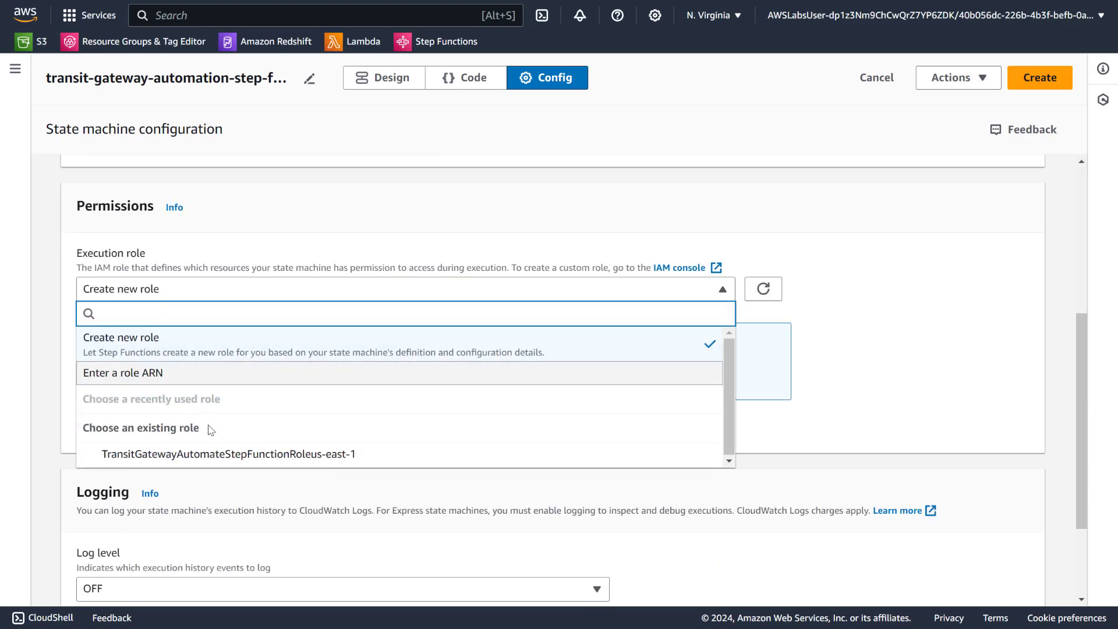
{"action": "left_click", "coordinate": [186, 456]}
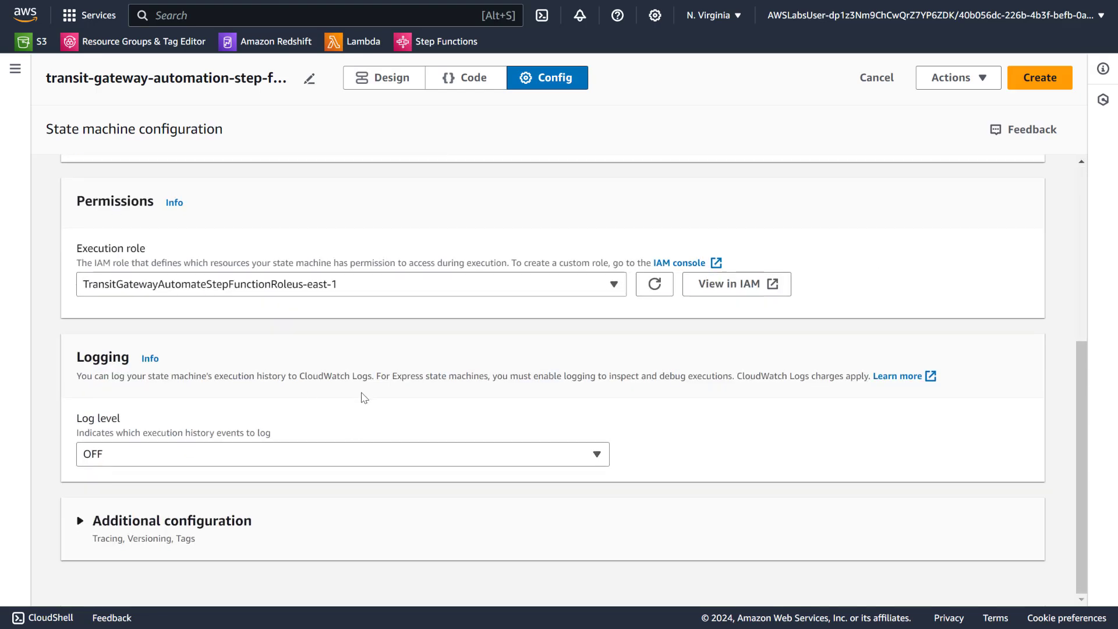
{"action": "left_click", "coordinate": [1038, 78]}
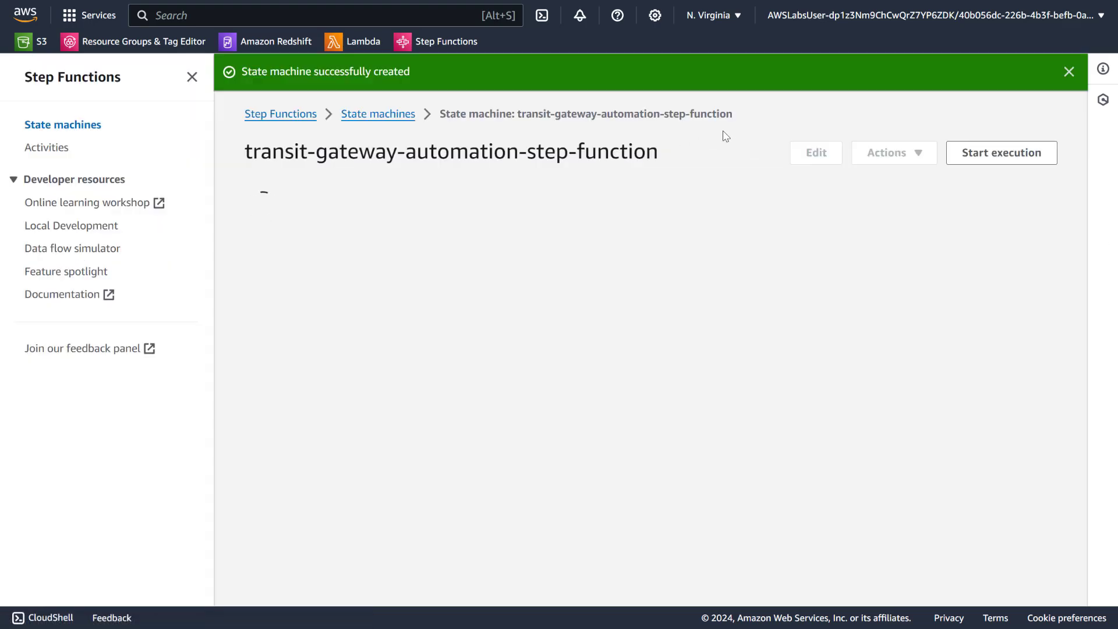
Review the details of the new state machine and reopen it from the list of state machines
{"action": "scroll", "coordinate": [561, 365], "scroll_direction": "down", "scroll_amount": 1}
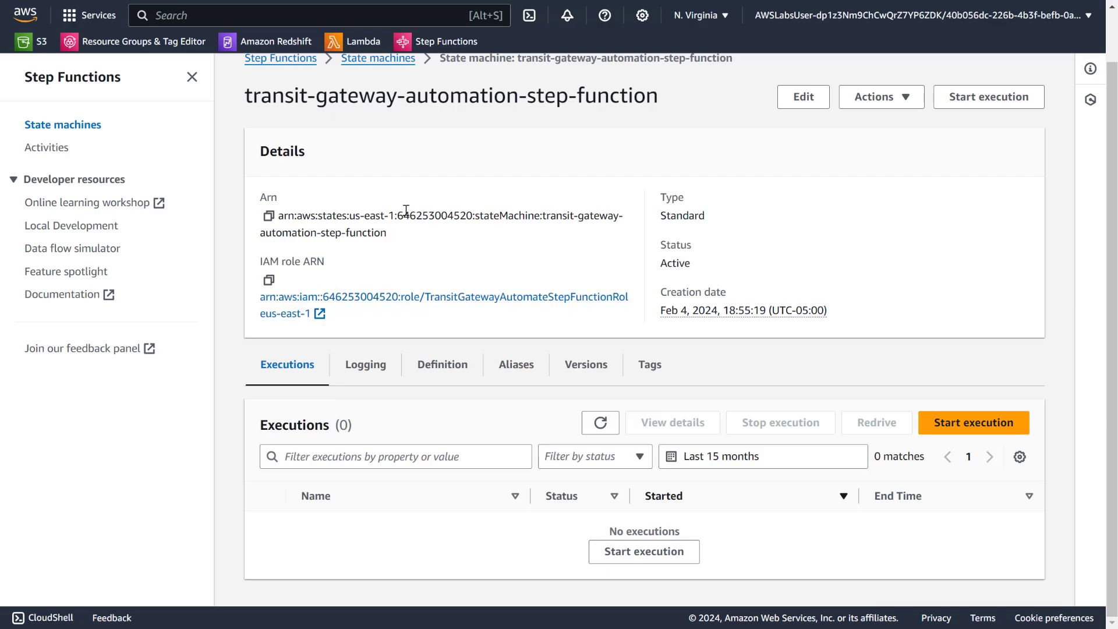
{"action": "scroll", "coordinate": [378, 175], "scroll_direction": "up", "scroll_amount": 1}
{"action": "left_click", "coordinate": [358, 116]}
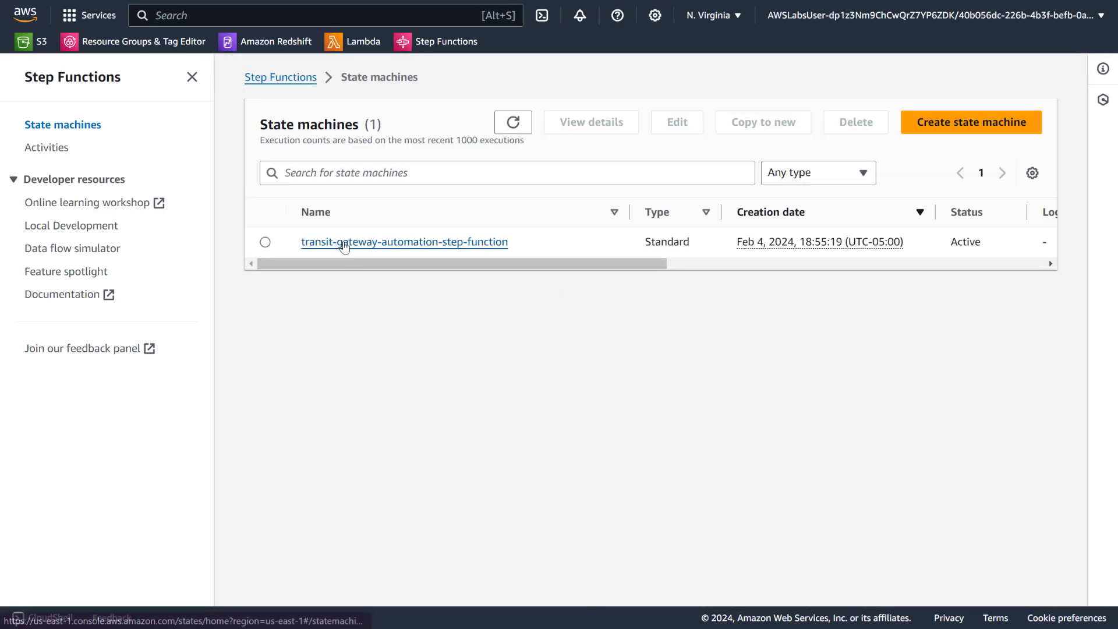
{"action": "left_click", "coordinate": [317, 241]}
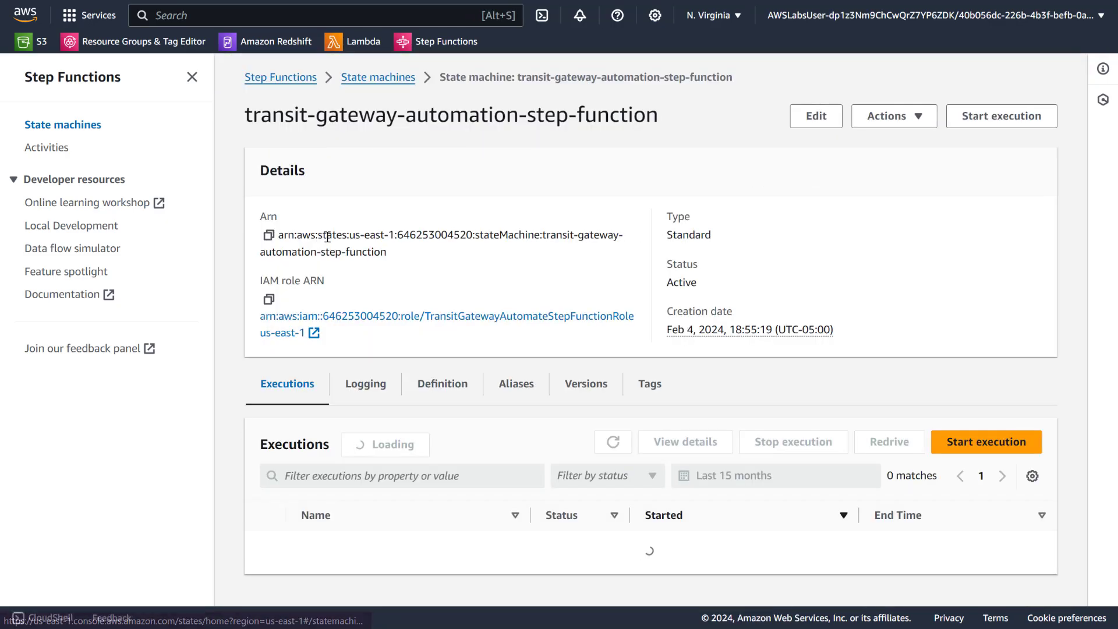
Start an execution of transit-gateway-automation-step-function with the default name and JSON input
{"action": "left_click", "coordinate": [979, 446]}
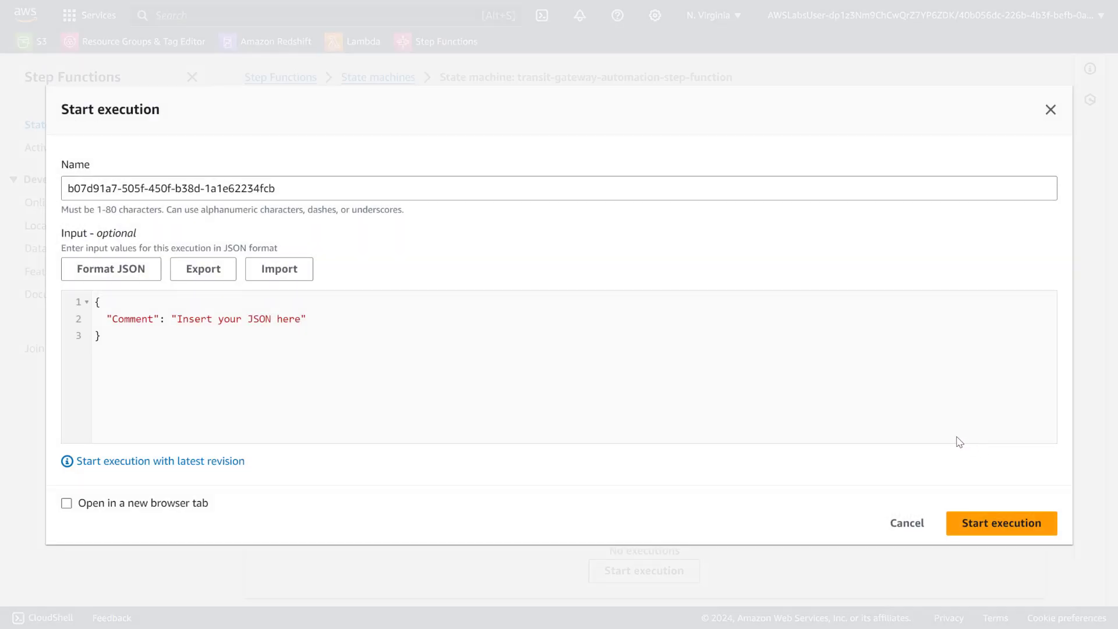
{"action": "left_click", "coordinate": [984, 527]}
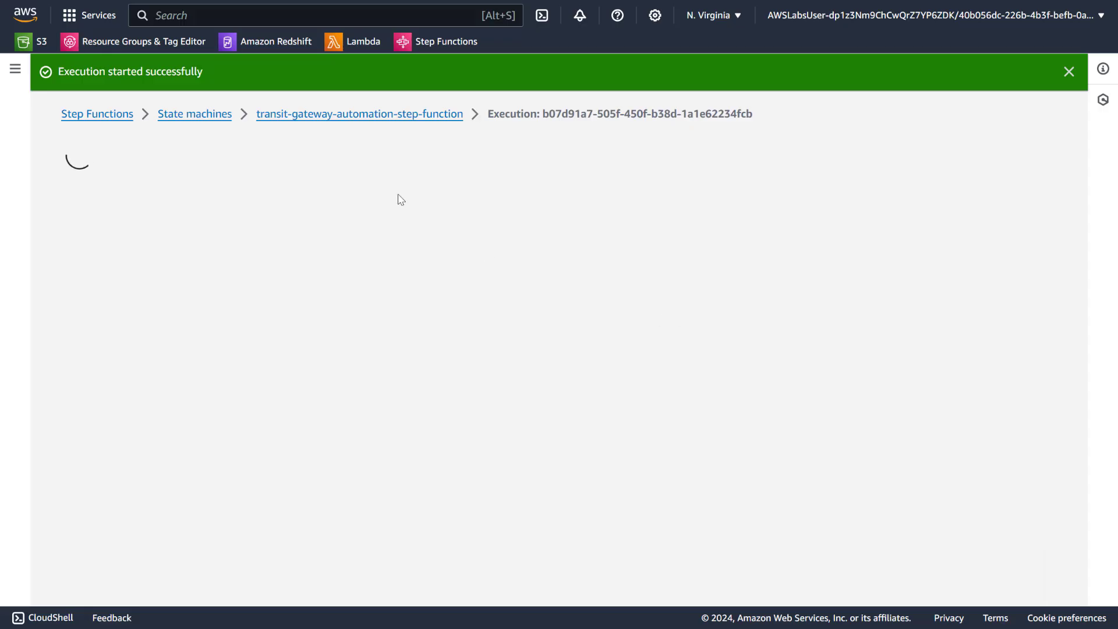
Select the TransitGatewayPeering step in the execution graph, read through its log entries and close the logs
{"action": "scroll", "coordinate": [330, 186], "scroll_direction": "down", "scroll_amount": 8}
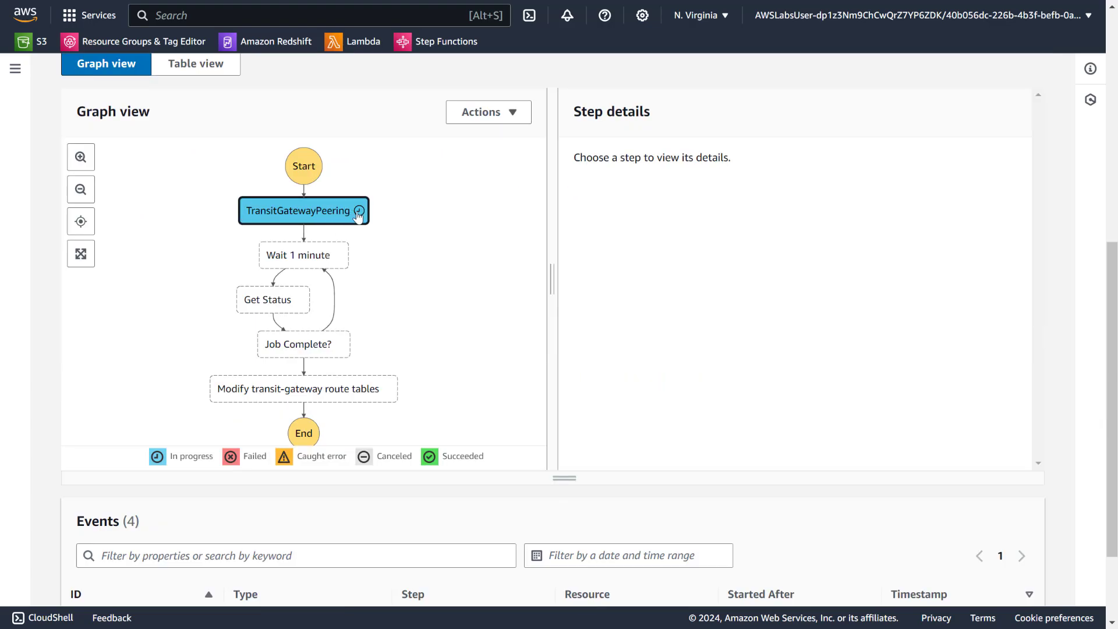
{"action": "left_click", "coordinate": [332, 216]}
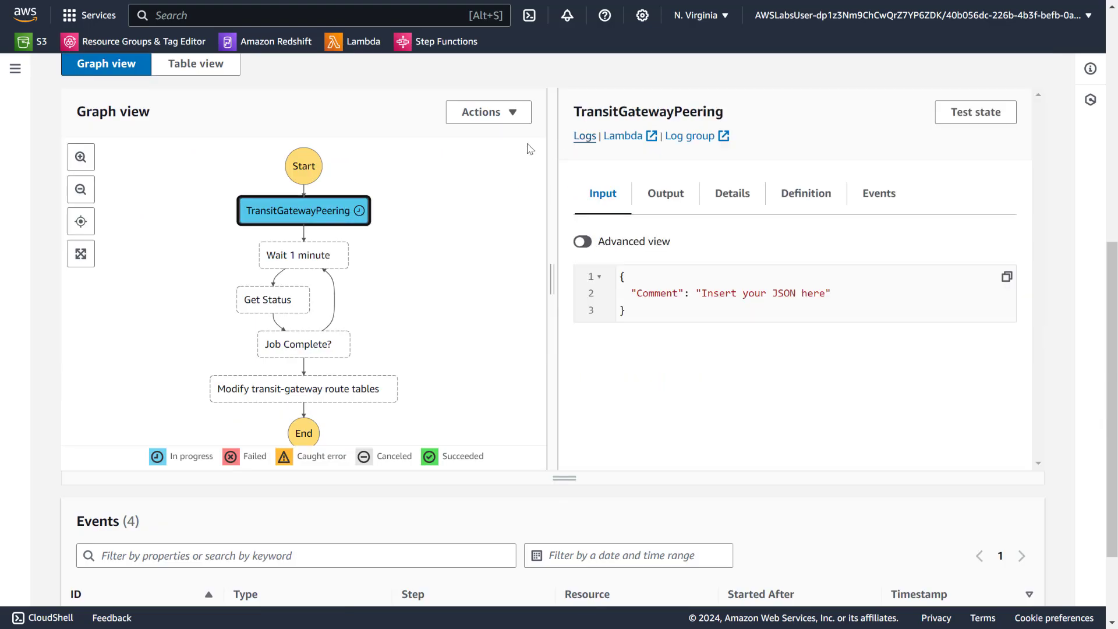
{"action": "left_click", "coordinate": [584, 137]}
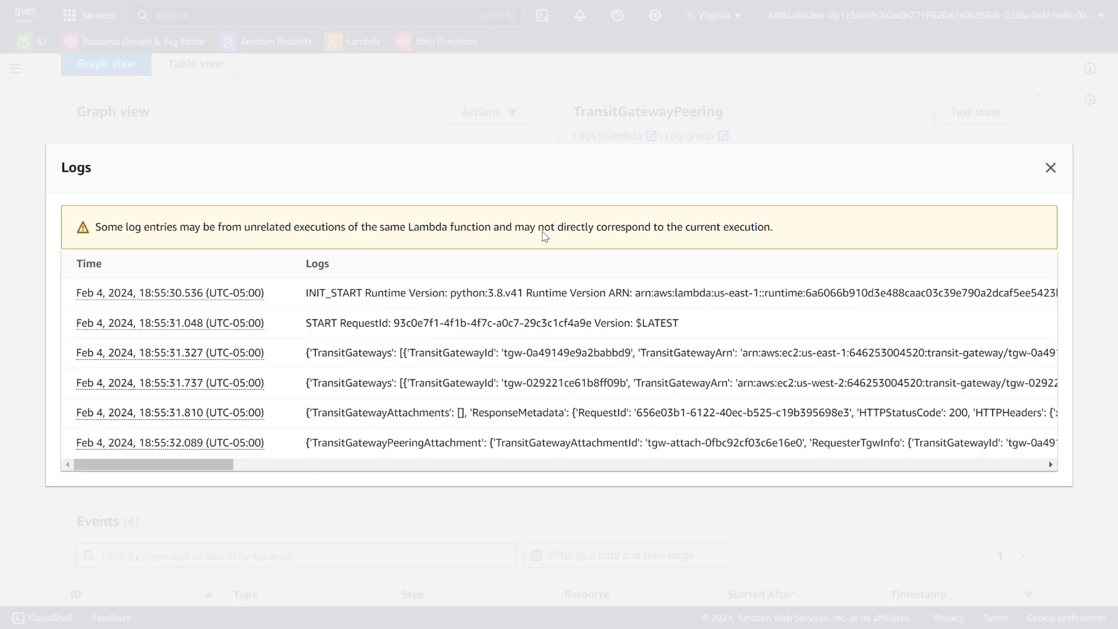
{"action": "left_click_drag", "start_coordinate": [230, 464], "coordinate": [198, 473]}
{"action": "left_click_drag", "start_coordinate": [391, 366], "coordinate": [395, 355]}
{"action": "left_click_drag", "start_coordinate": [209, 464], "coordinate": [892, 544]}
{"action": "left_click", "coordinate": [892, 543]}
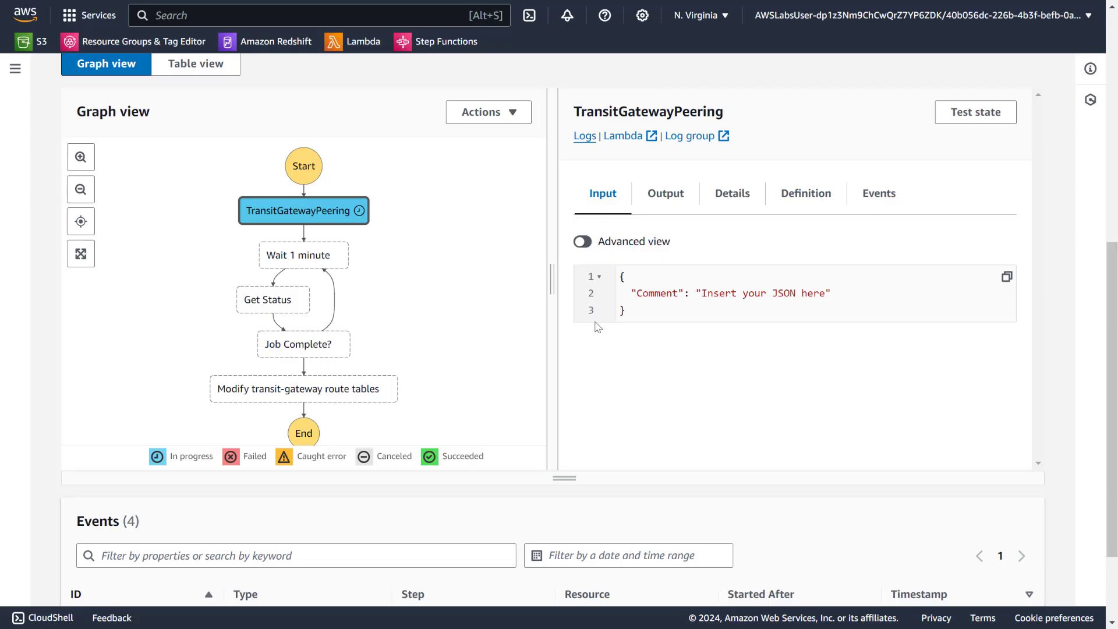
Check the input and output of the TransitGatewayPeering step and the general details of the running execution
{"action": "scroll", "coordinate": [354, 222], "scroll_direction": "up", "scroll_amount": 1}
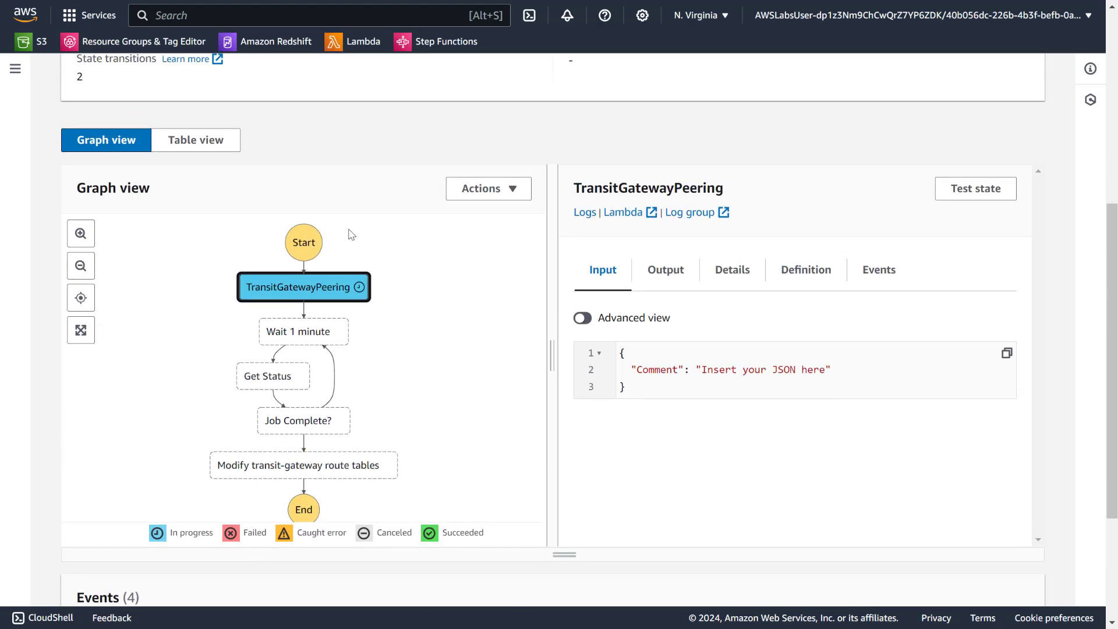
{"action": "left_click", "coordinate": [652, 279]}
{"action": "left_click", "coordinate": [603, 279]}
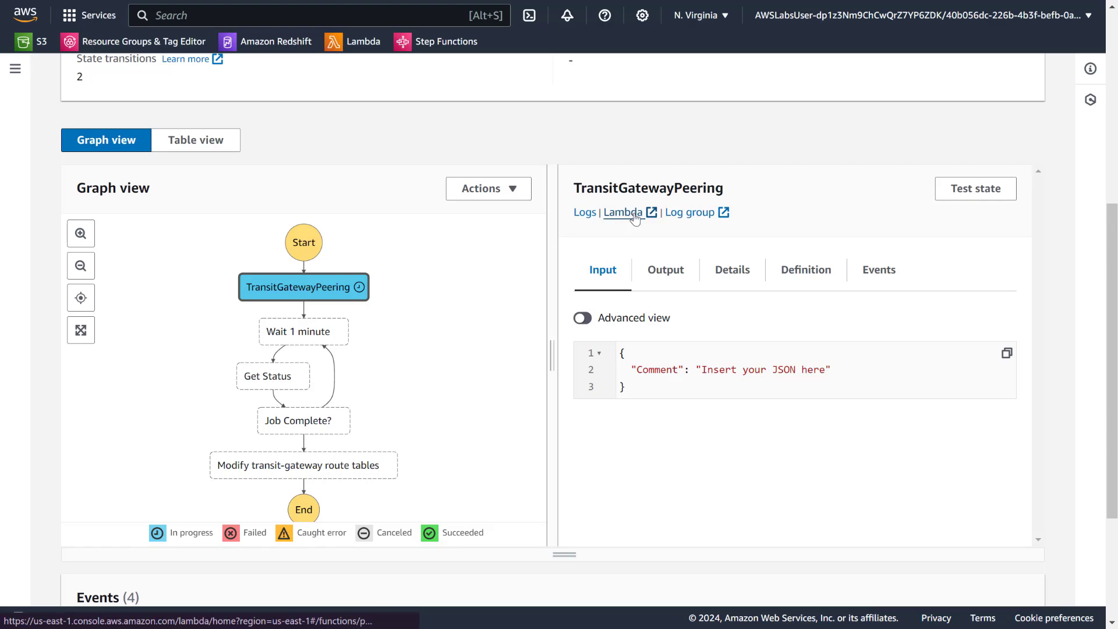
{"action": "scroll", "coordinate": [213, 269], "scroll_direction": "up", "scroll_amount": 3}
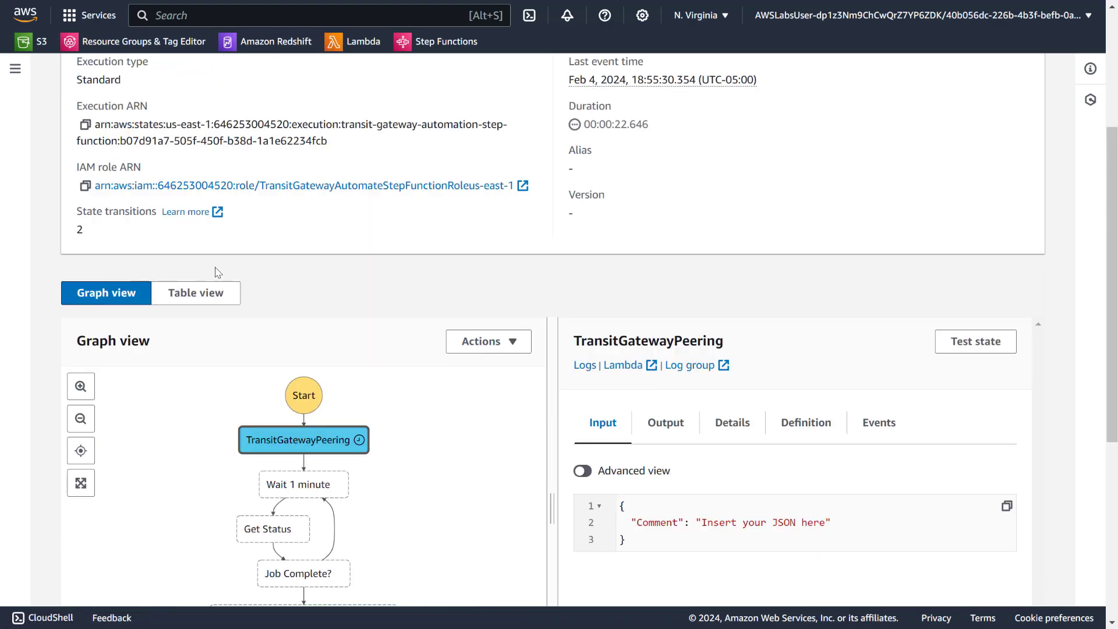
{"action": "scroll", "coordinate": [220, 277], "scroll_direction": "down", "scroll_amount": 3}
View the execution graph in full screen, exit it and return the browser window to full screen
{"action": "left_click", "coordinate": [85, 335]}
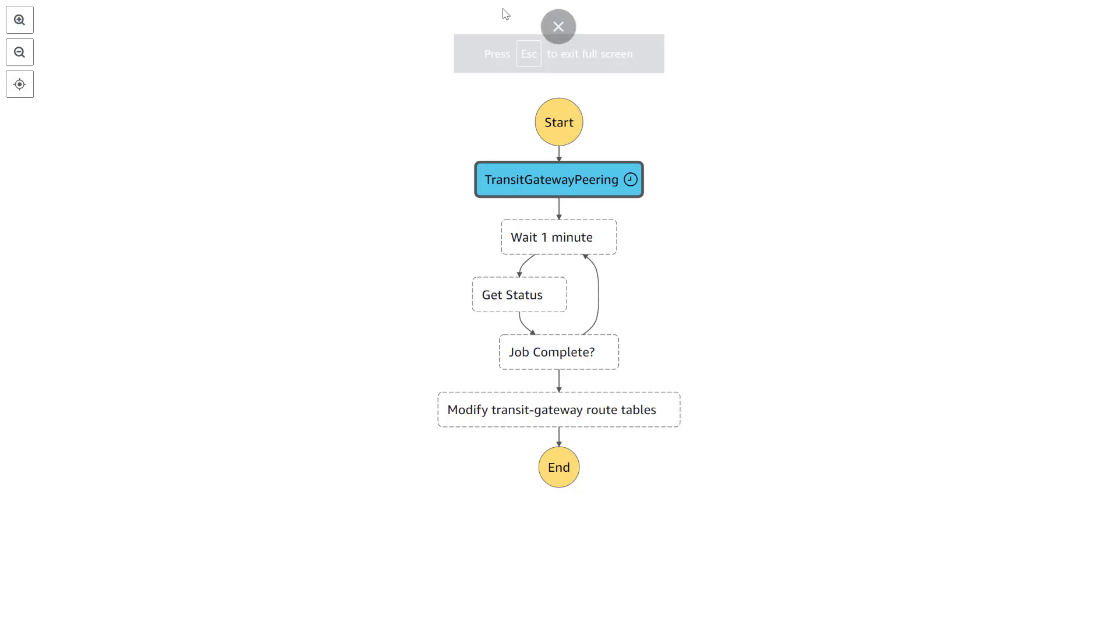
{"action": "left_click", "coordinate": [559, 52]}
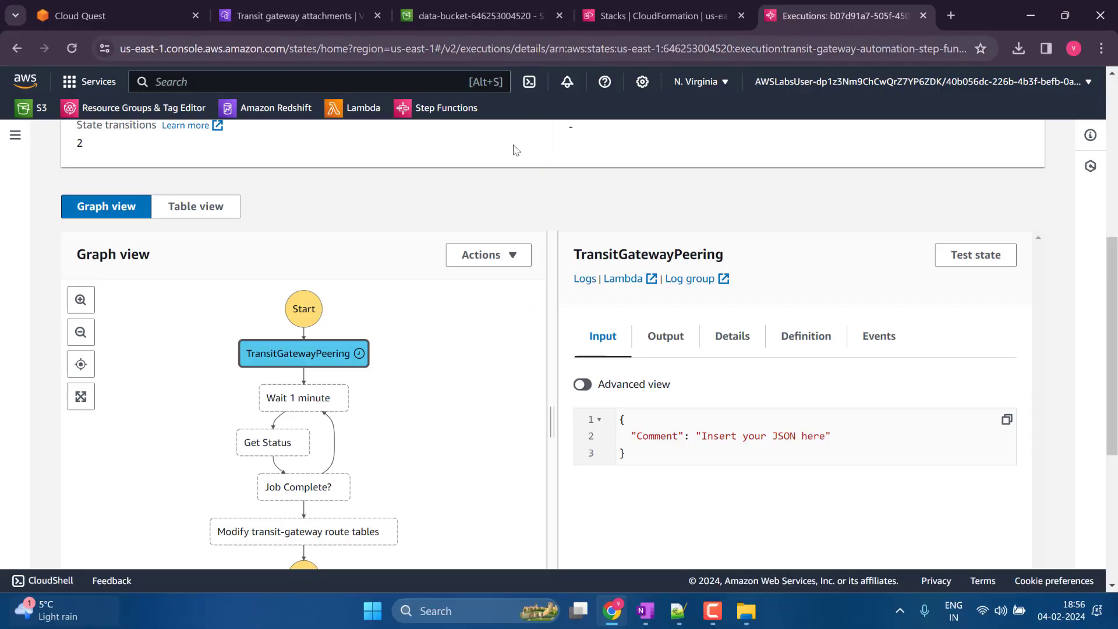
{"action": "left_click", "coordinate": [1101, 48]}
{"action": "left_click", "coordinate": [1098, 345]}
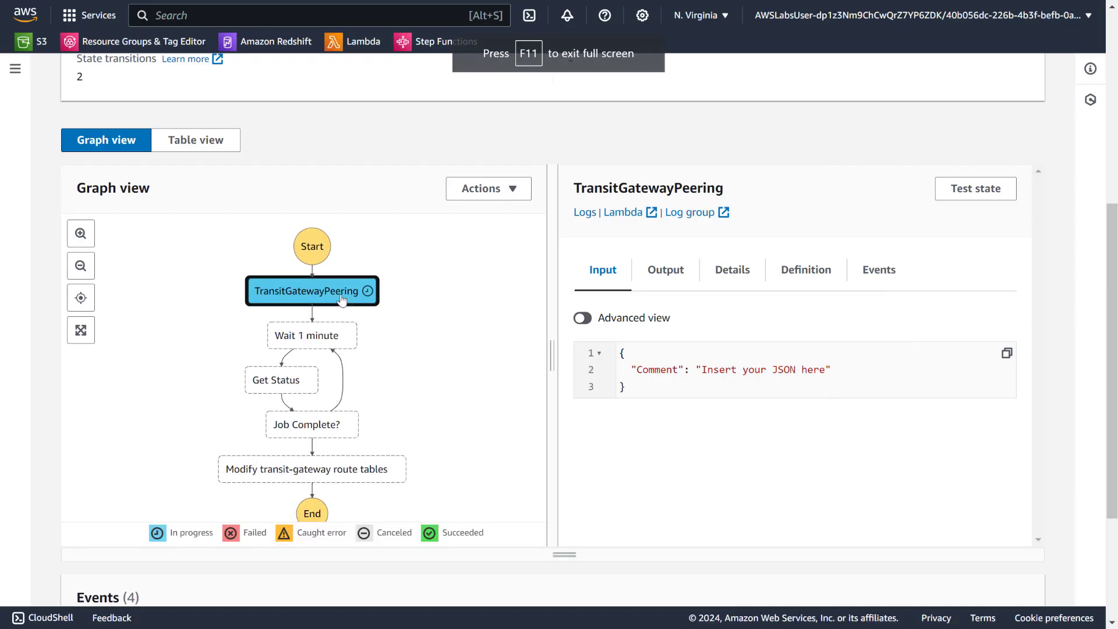
Reopen the TransitGatewayPeering logs, highlight the TransitGatewayPeeringAttachment entry, read it to its end and close the logs
{"action": "left_click", "coordinate": [583, 213]}
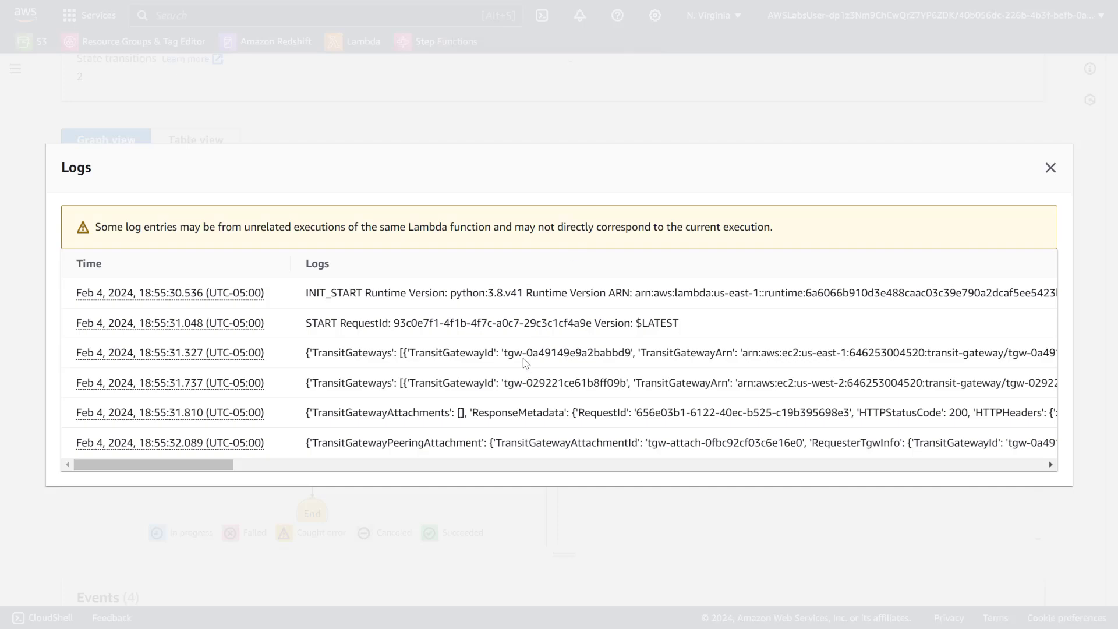
{"action": "triple_click", "coordinate": [445, 438]}
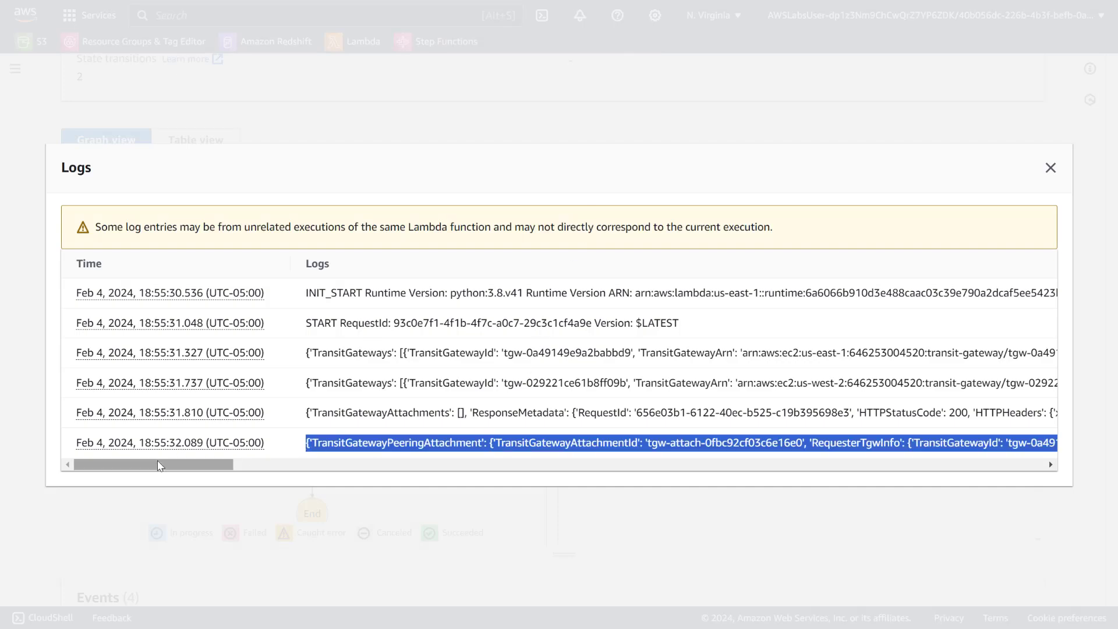
{"action": "left_click_drag", "start_coordinate": [160, 464], "coordinate": [1018, 487]}
{"action": "left_click", "coordinate": [860, 530]}
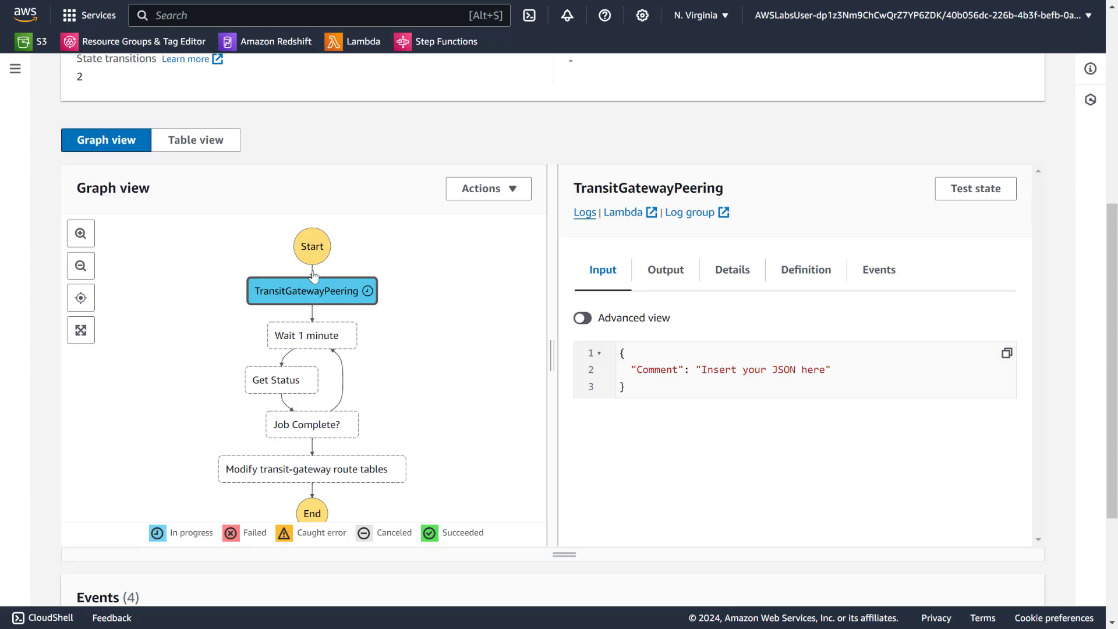
Select the TransitGatewayPeering step again, scan its log entries across their full width and close the logs
{"action": "left_click", "coordinate": [409, 304]}
{"action": "left_click", "coordinate": [336, 296]}
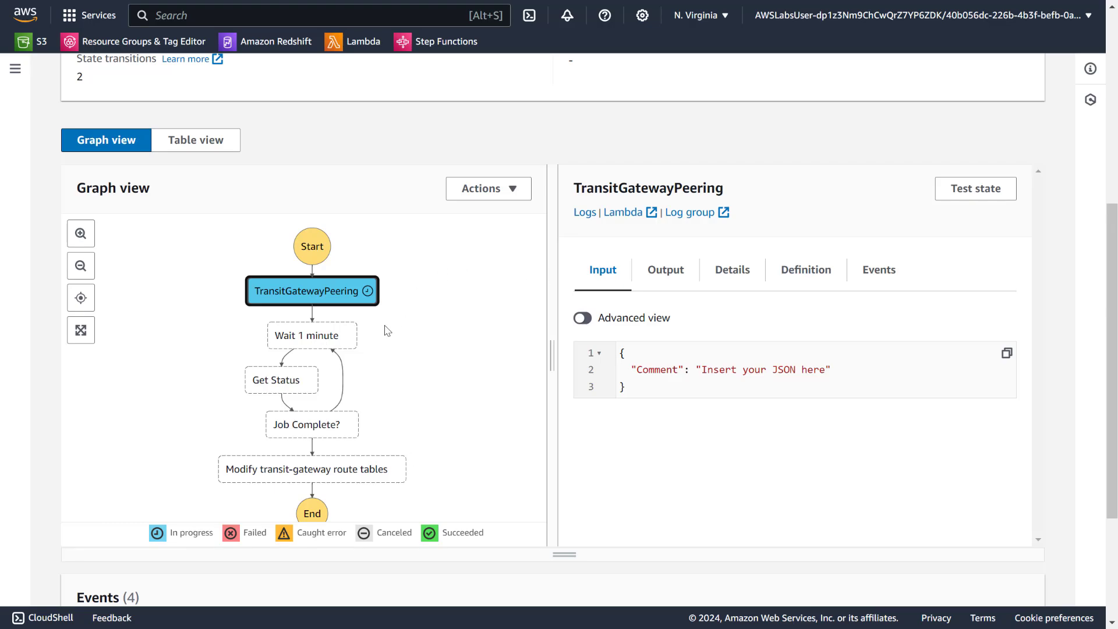
{"action": "left_click", "coordinate": [585, 212]}
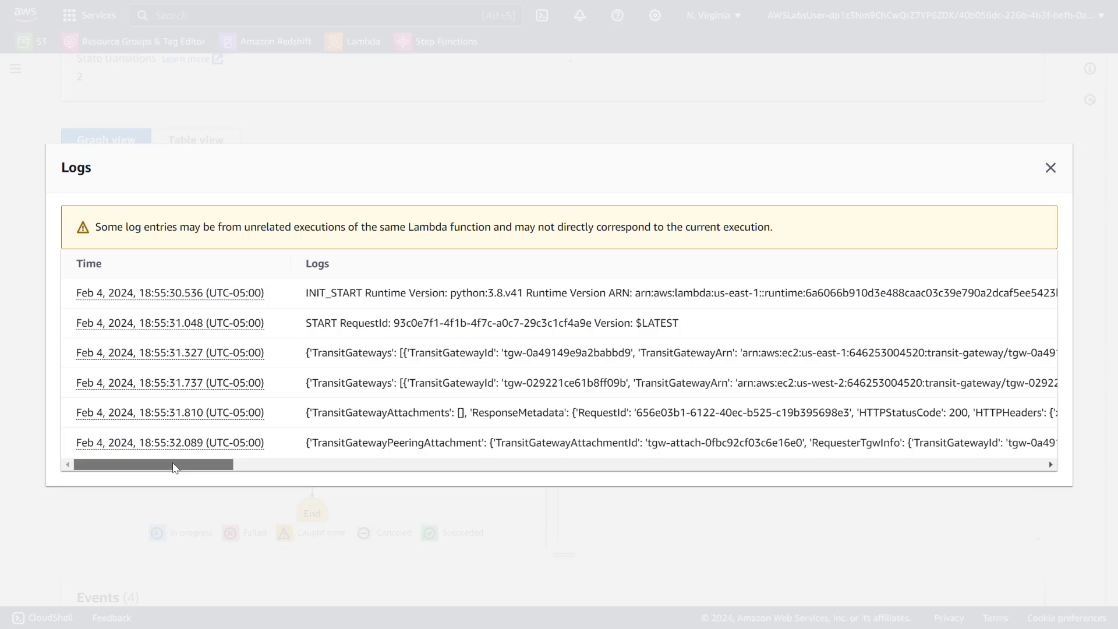
{"action": "left_click_drag", "start_coordinate": [172, 464], "coordinate": [353, 470]}
{"action": "left_click_drag", "start_coordinate": [464, 470], "coordinate": [3, 471]}
{"action": "left_click", "coordinate": [316, 509]}
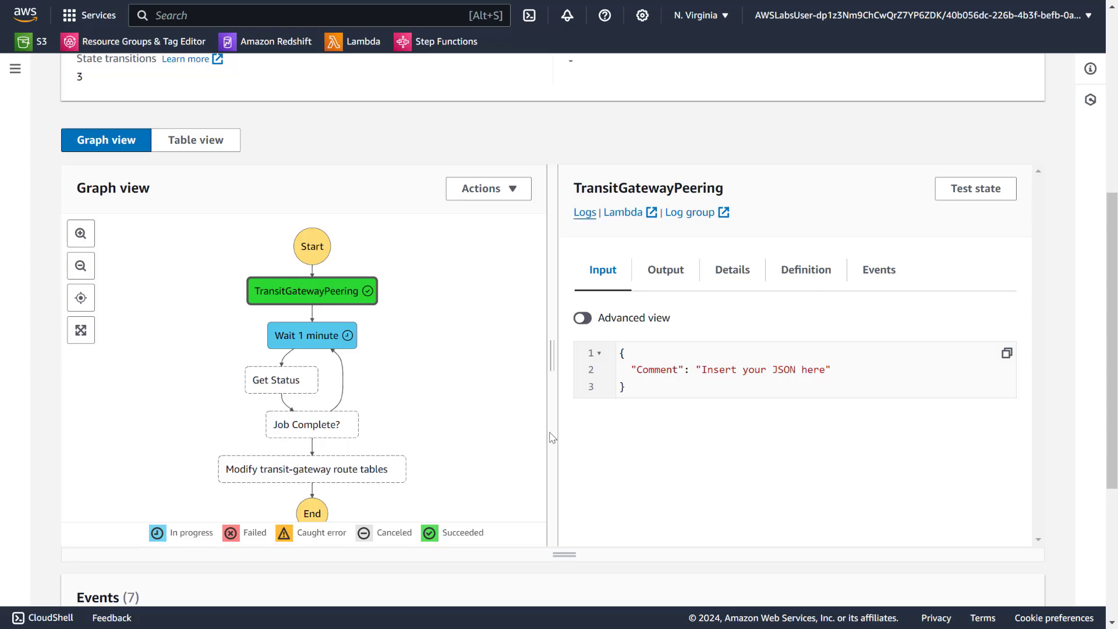
Examine the output JSON of the TransitGatewayPeering step from the payload through the headers to the StatusCode entry
{"action": "left_click", "coordinate": [320, 300]}
{"action": "left_click", "coordinate": [670, 274]}
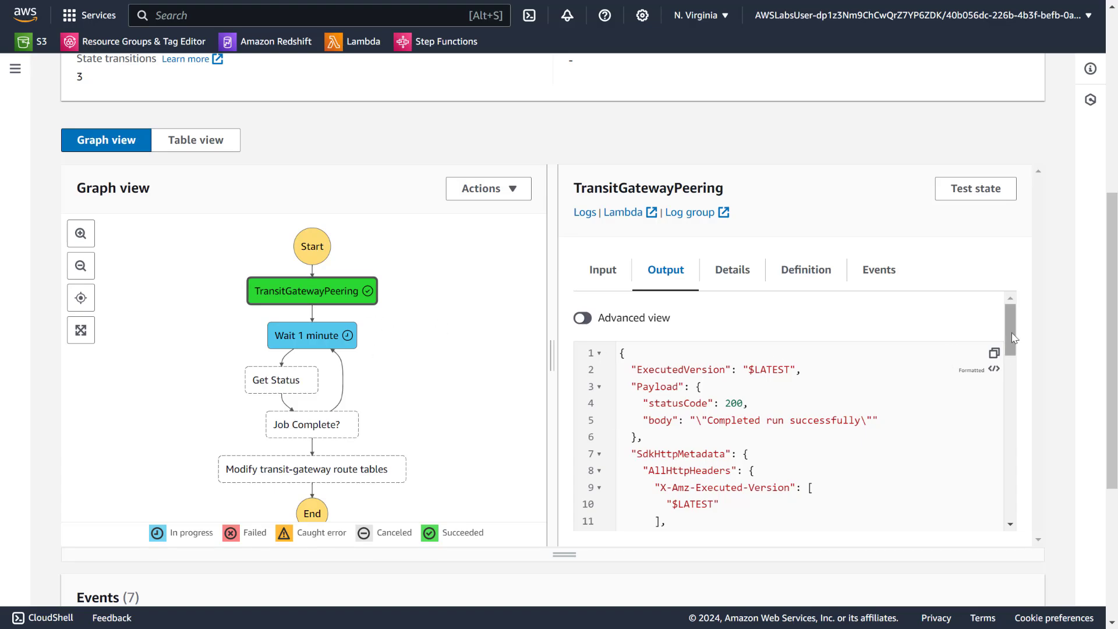
{"action": "scroll", "coordinate": [1013, 361], "scroll_direction": "down", "scroll_amount": 3}
{"action": "left_click_drag", "start_coordinate": [1013, 364], "coordinate": [1021, 406]}
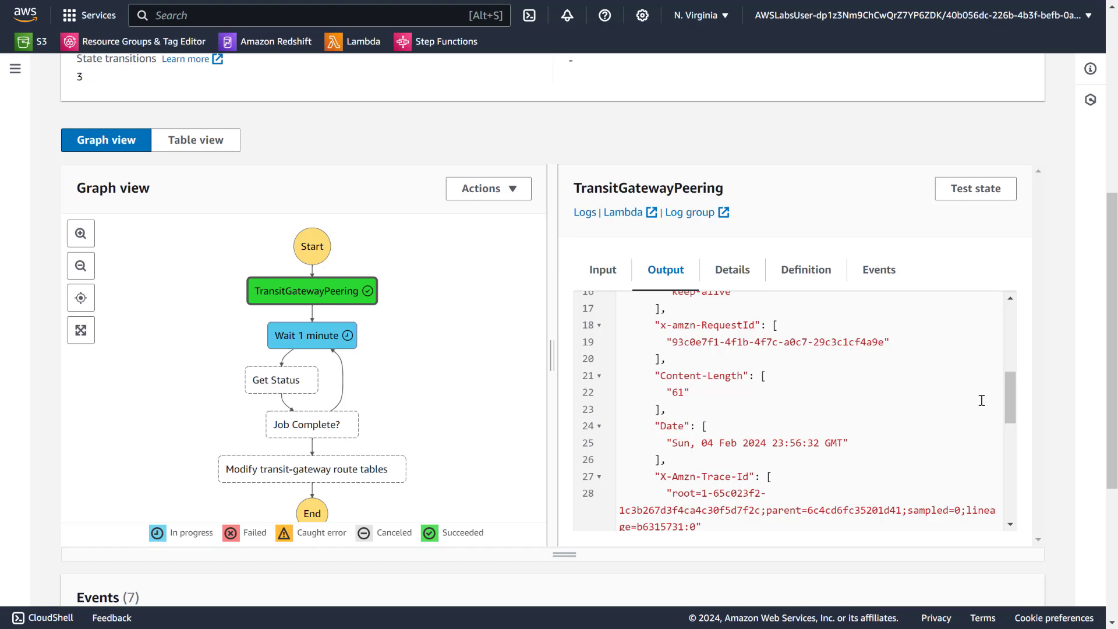
{"action": "left_click_drag", "start_coordinate": [1009, 397], "coordinate": [1013, 487]}
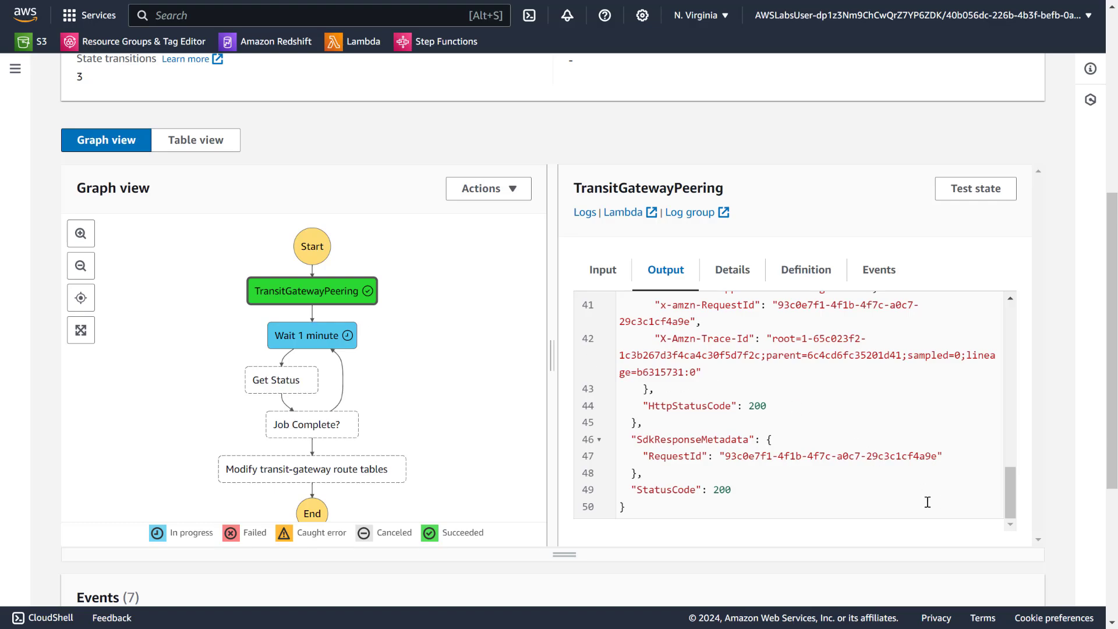
{"action": "double_click", "coordinate": [664, 495]}
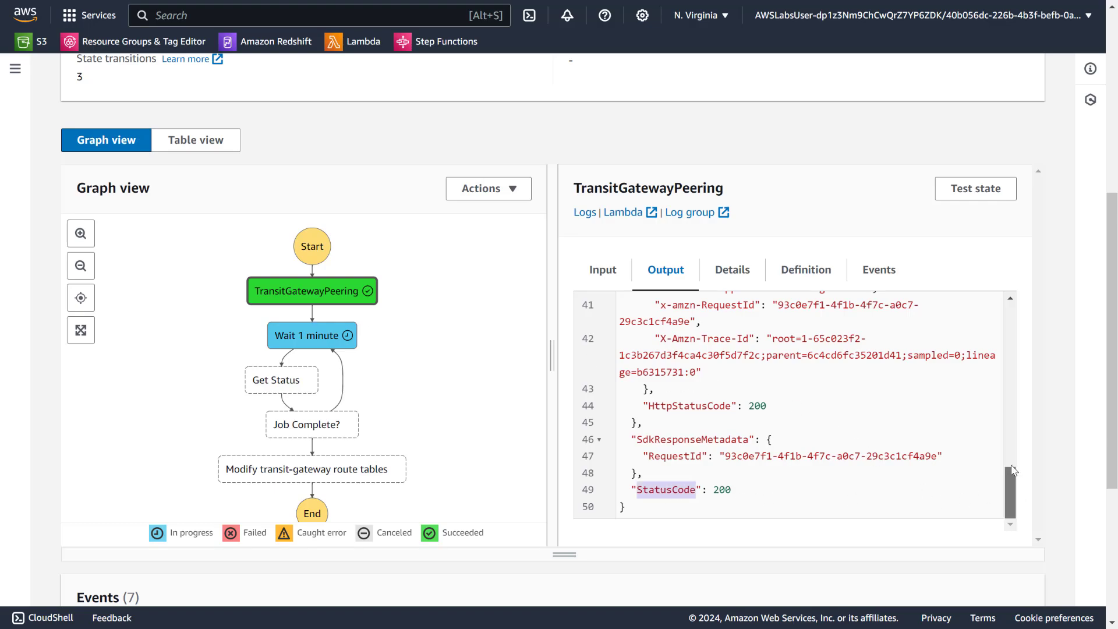
{"action": "left_click_drag", "start_coordinate": [1013, 470], "coordinate": [1006, 357]}
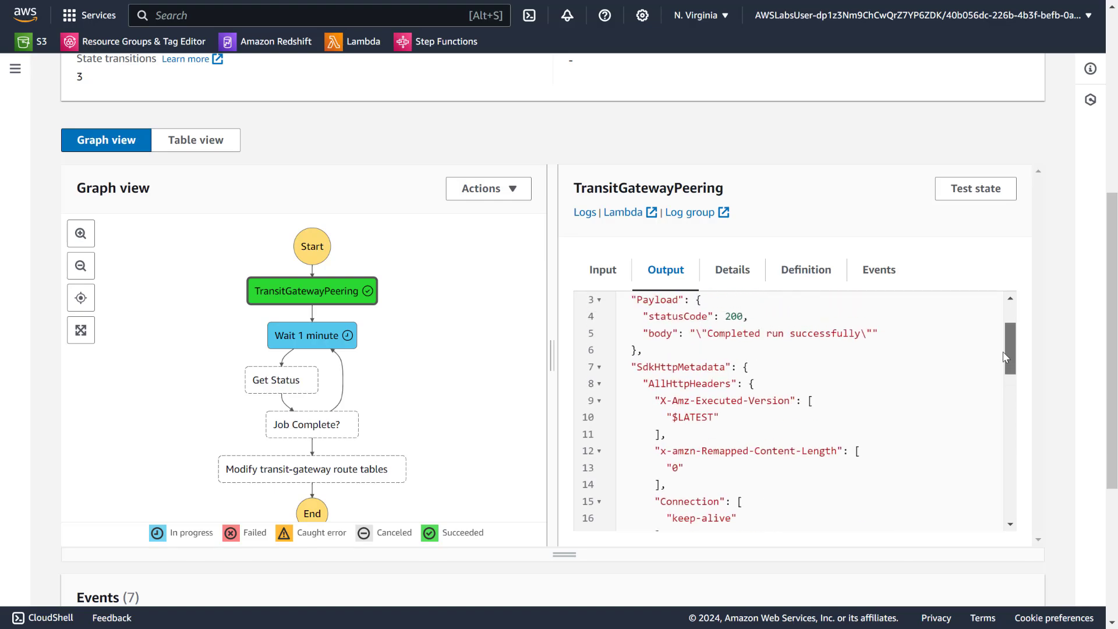
{"action": "scroll", "coordinate": [1005, 356], "scroll_direction": "up", "scroll_amount": 3}
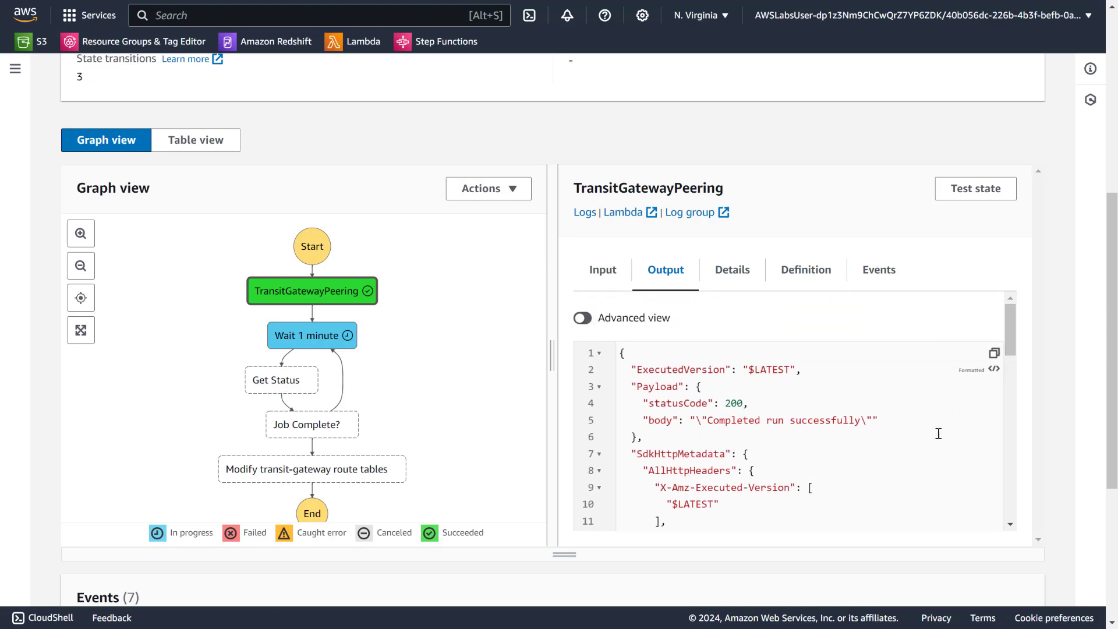
{"action": "scroll", "coordinate": [1012, 338], "scroll_direction": "down", "scroll_amount": 5}
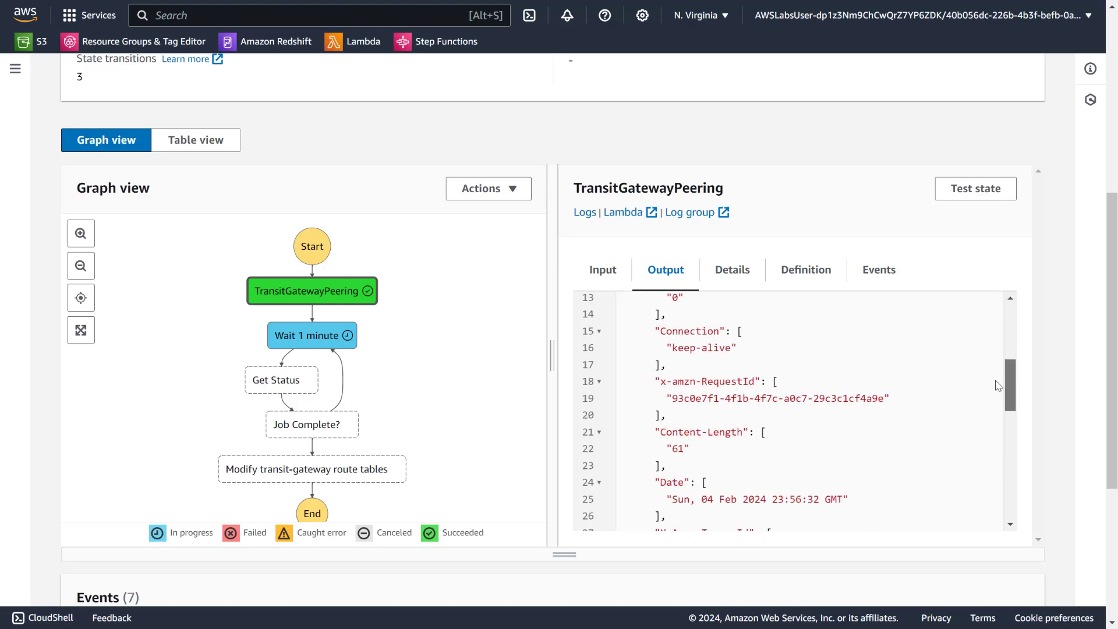
{"action": "scroll", "coordinate": [1002, 420], "scroll_direction": "down", "scroll_amount": 10}
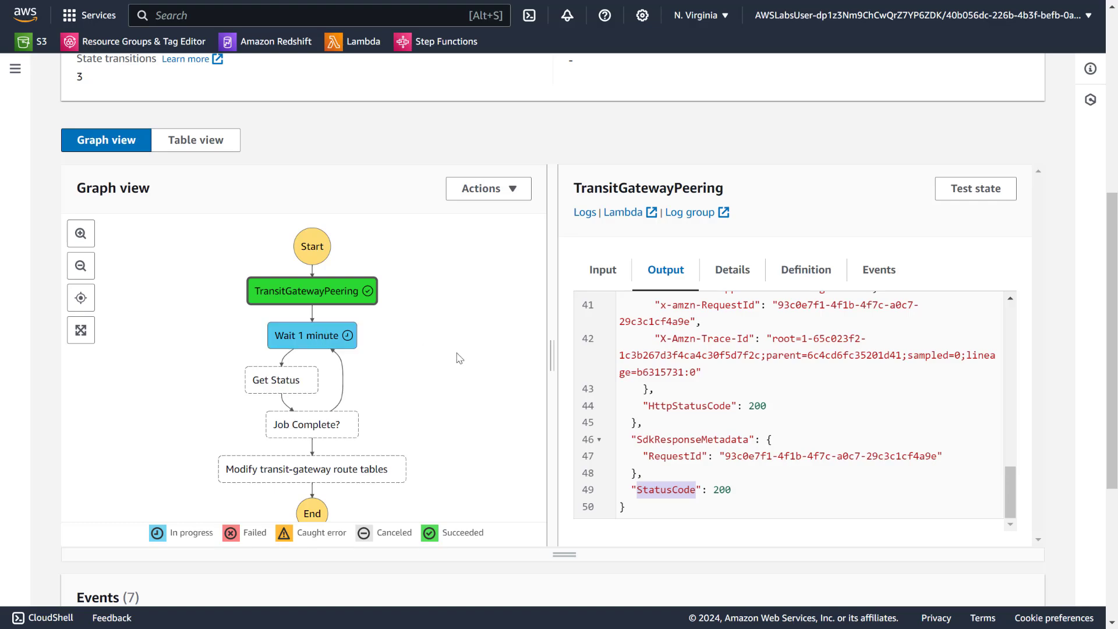
Compare the duration in the TransitGatewayPeering step details with the duration of the whole execution
{"action": "left_click", "coordinate": [738, 271]}
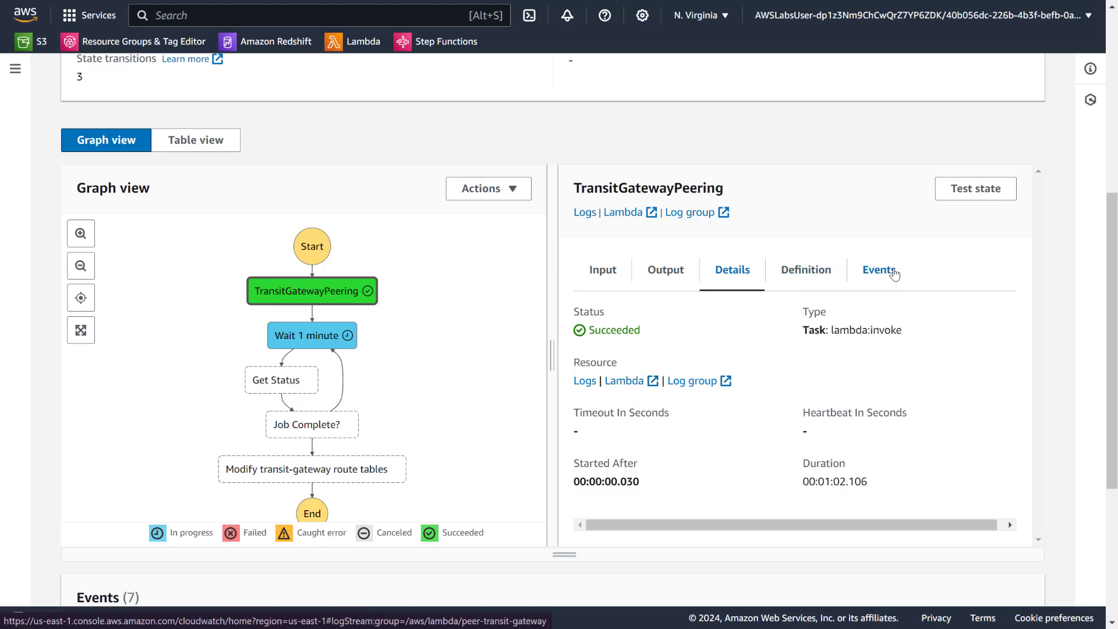
{"action": "left_click", "coordinate": [673, 272]}
{"action": "scroll", "coordinate": [512, 240], "scroll_direction": "up", "scroll_amount": 5}
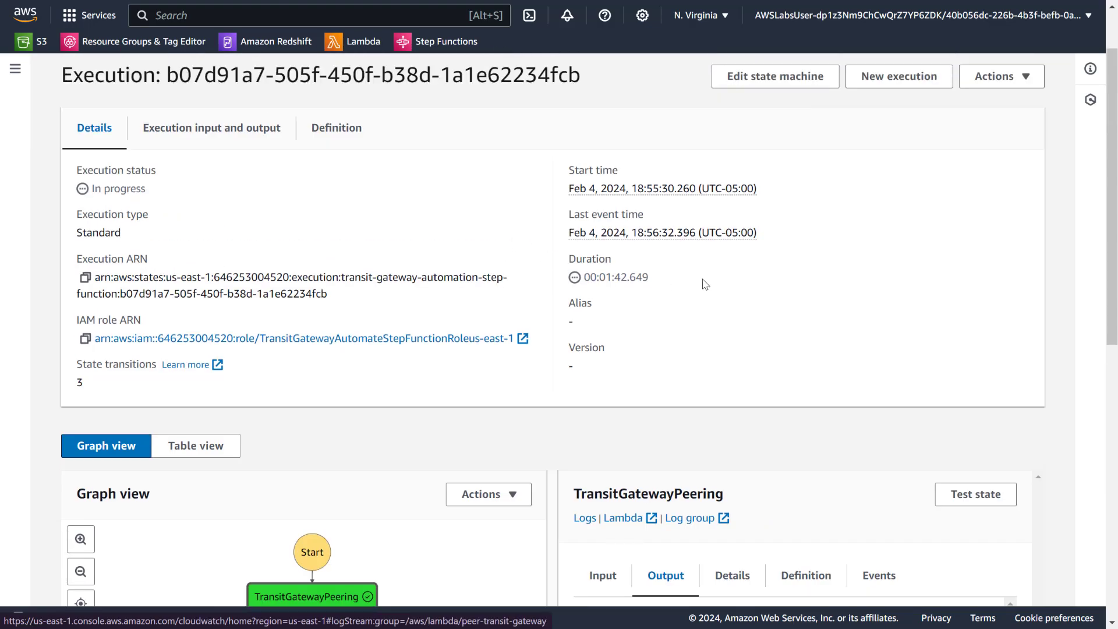
{"action": "left_click_drag", "start_coordinate": [664, 279], "coordinate": [578, 279]}
{"action": "scroll", "coordinate": [624, 330], "scroll_direction": "down", "scroll_amount": 5}
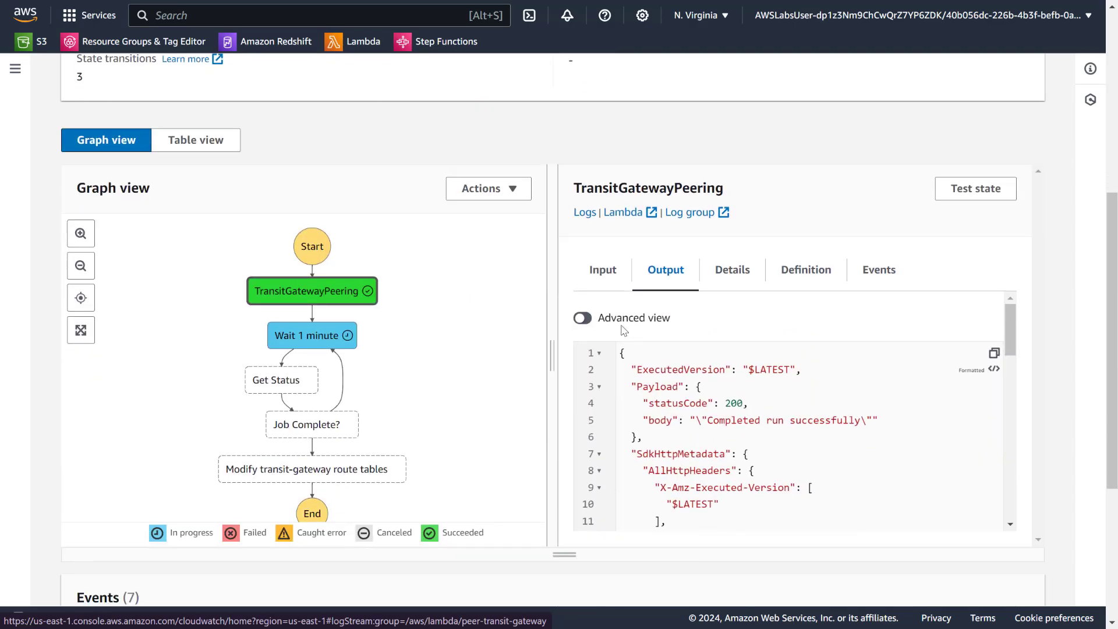
{"action": "left_click", "coordinate": [740, 285]}
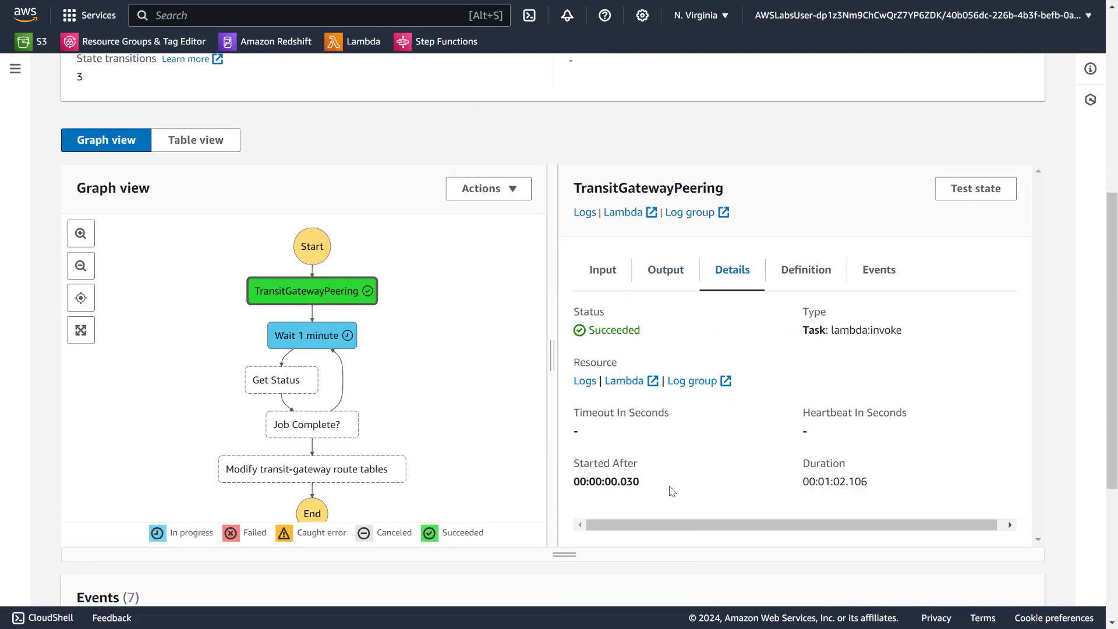
{"action": "left_click_drag", "start_coordinate": [877, 481], "coordinate": [776, 481]}
{"action": "left_click", "coordinate": [672, 343]}
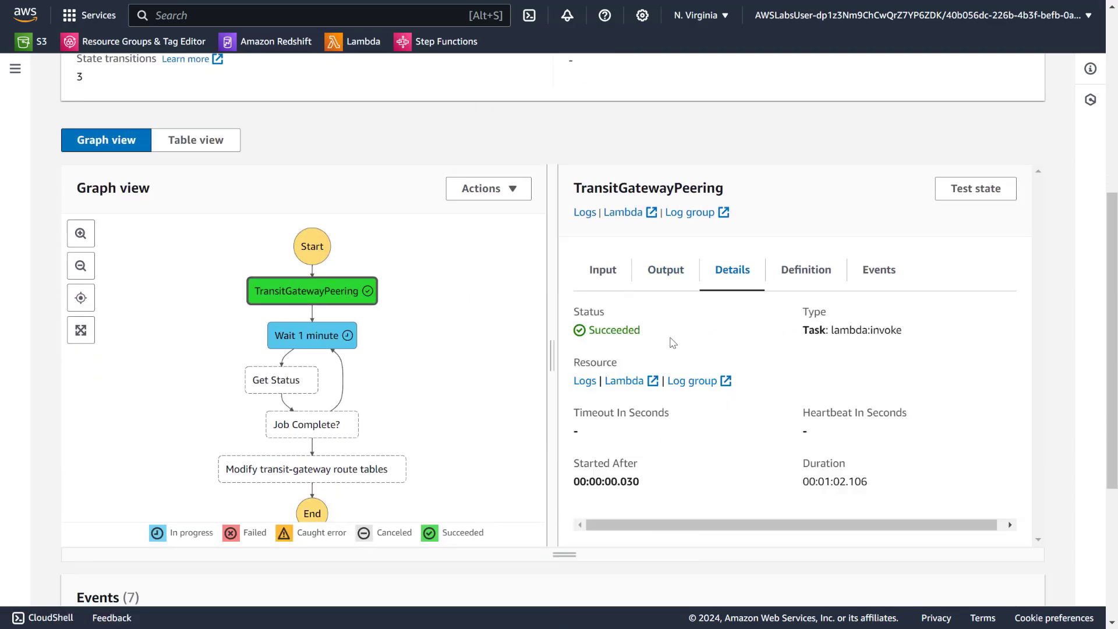
Return to the TransitGatewayPeering output and highlight its Payload block with the statusCode and body
{"action": "left_click", "coordinate": [672, 275]}
{"action": "scroll", "coordinate": [622, 413], "scroll_direction": "down", "scroll_amount": 8}
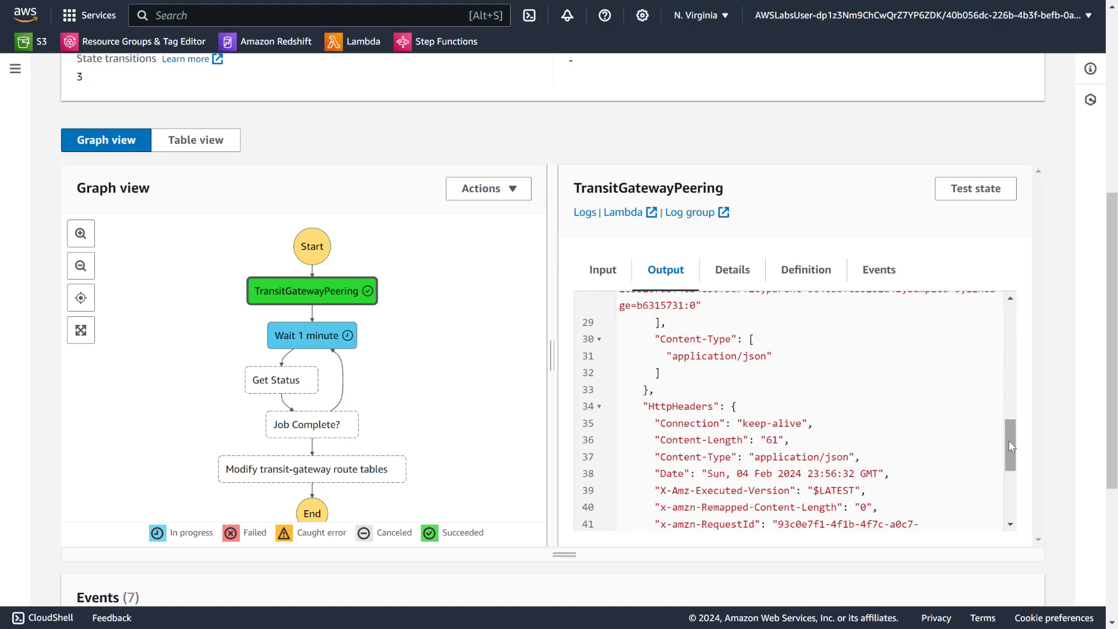
{"action": "left_click_drag", "start_coordinate": [1008, 440], "coordinate": [1011, 310]}
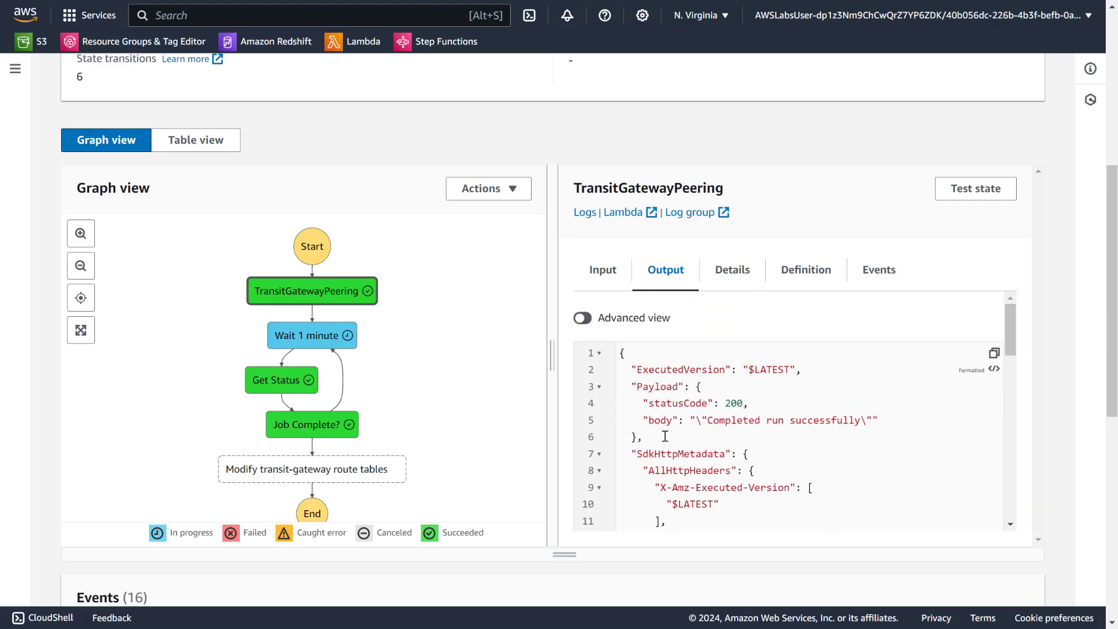
{"action": "left_click_drag", "start_coordinate": [643, 438], "coordinate": [617, 387]}
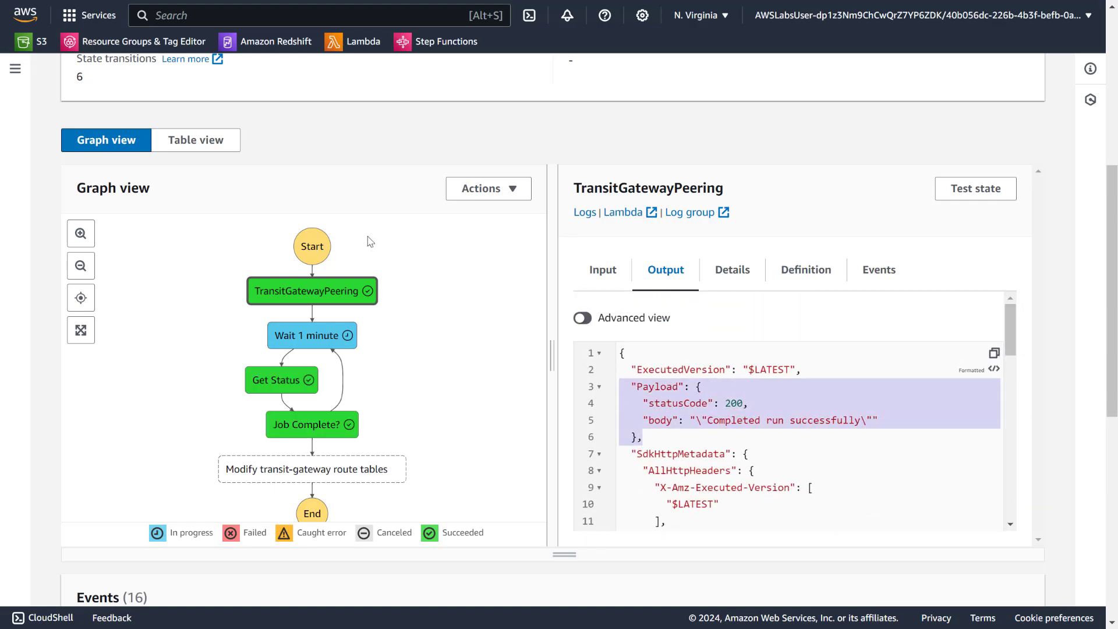
{"action": "left_click", "coordinate": [707, 420]}
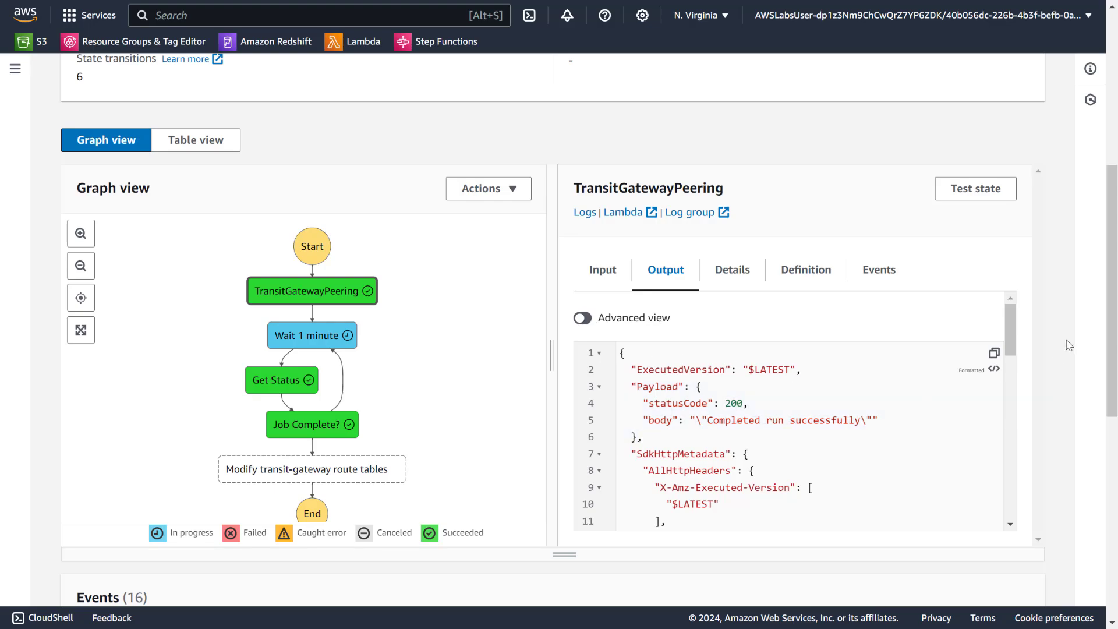
Select the Get Status step and highlight the status key and its value in the output Payload
{"action": "left_click_drag", "start_coordinate": [1007, 329], "coordinate": [1009, 333]}
{"action": "left_click_drag", "start_coordinate": [673, 434], "coordinate": [759, 466]}
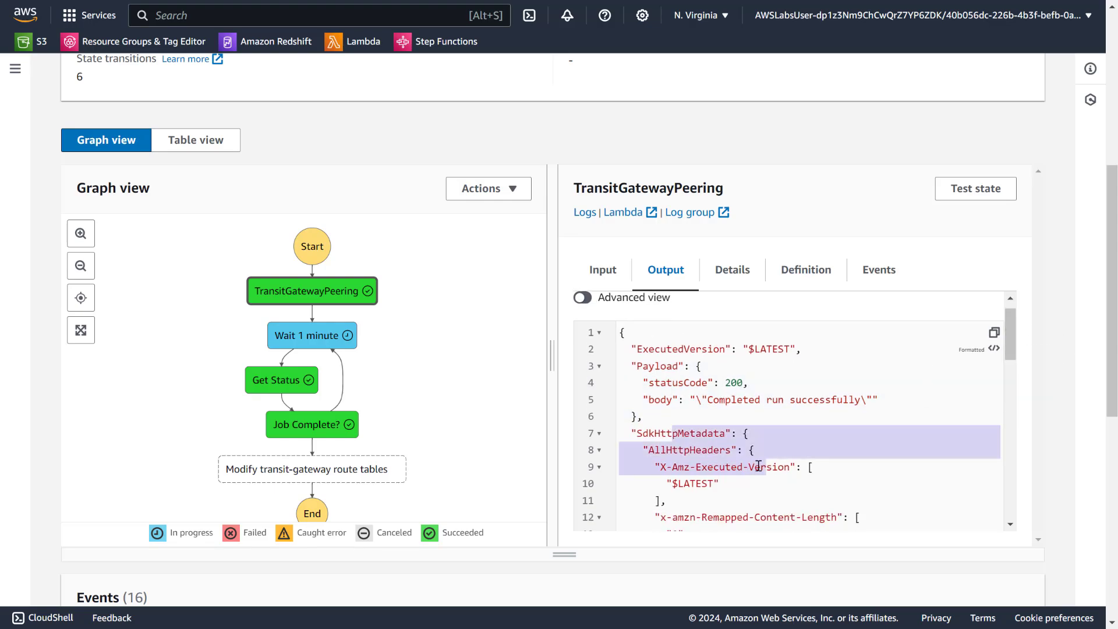
{"action": "left_click", "coordinate": [257, 385]}
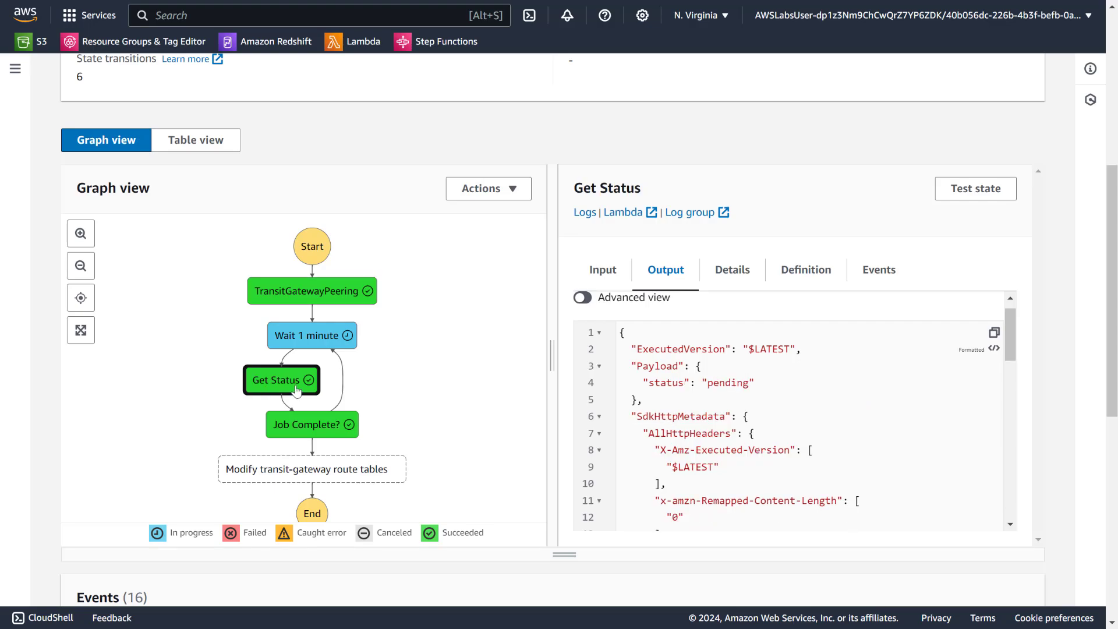
{"action": "double_click", "coordinate": [678, 386]}
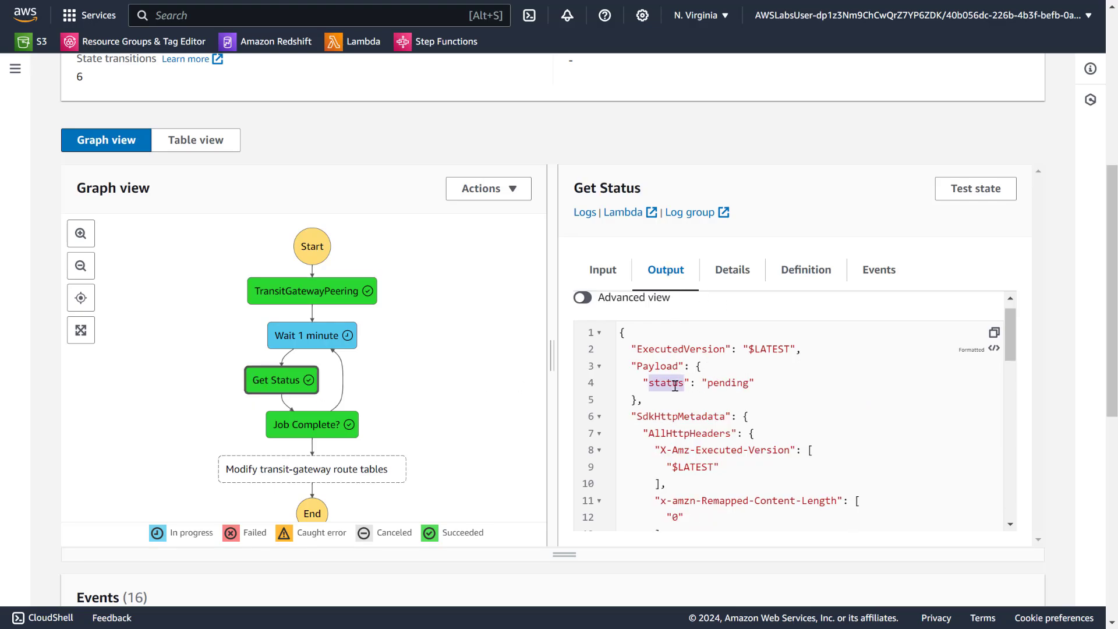
{"action": "double_click", "coordinate": [728, 382]}
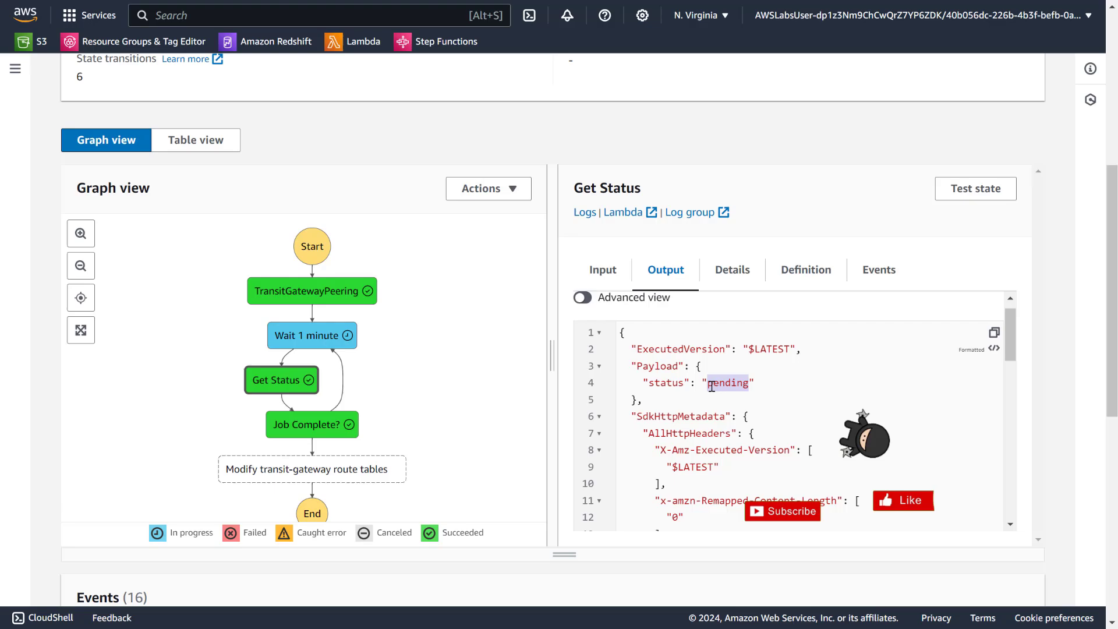
Select the Job Complete? step and highlight the status value in its input Payload
{"action": "left_click", "coordinate": [300, 431]}
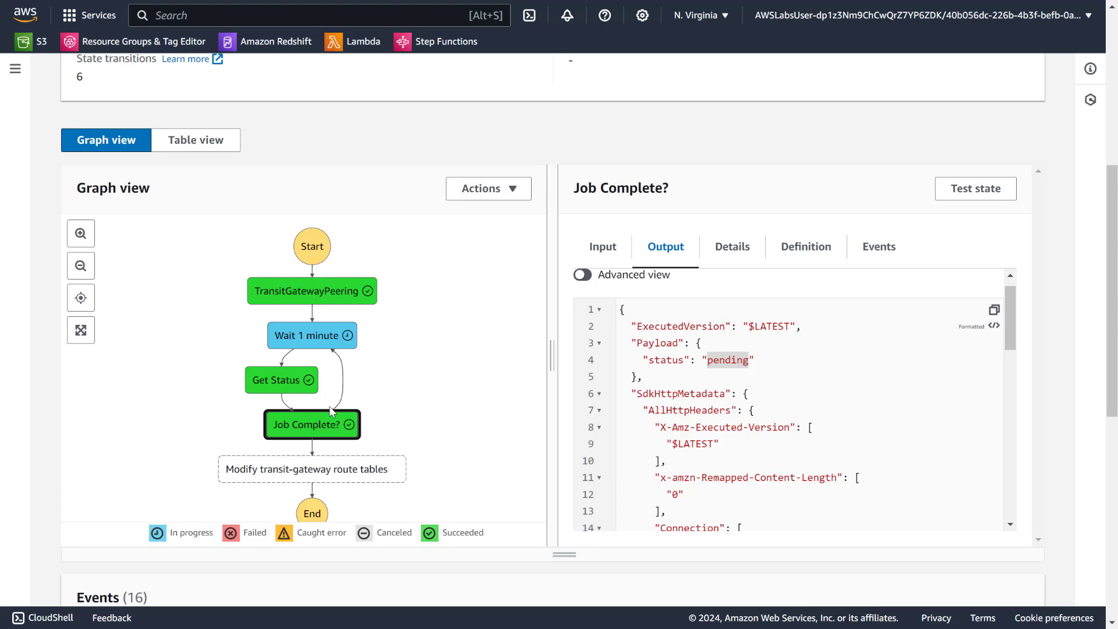
{"action": "left_click", "coordinate": [606, 244]}
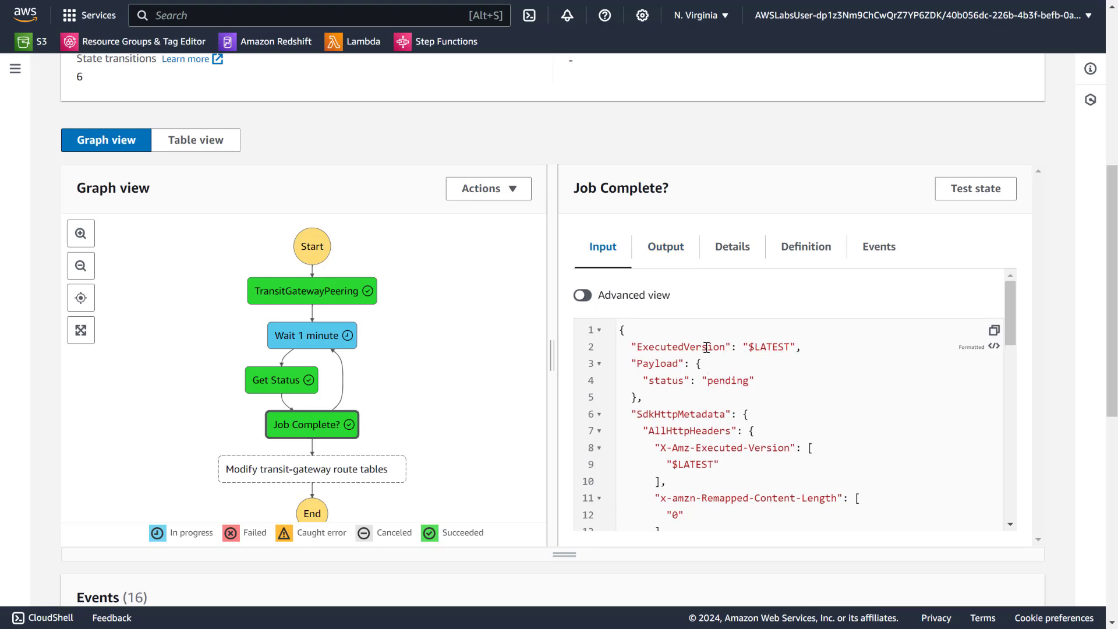
{"action": "double_click", "coordinate": [725, 380]}
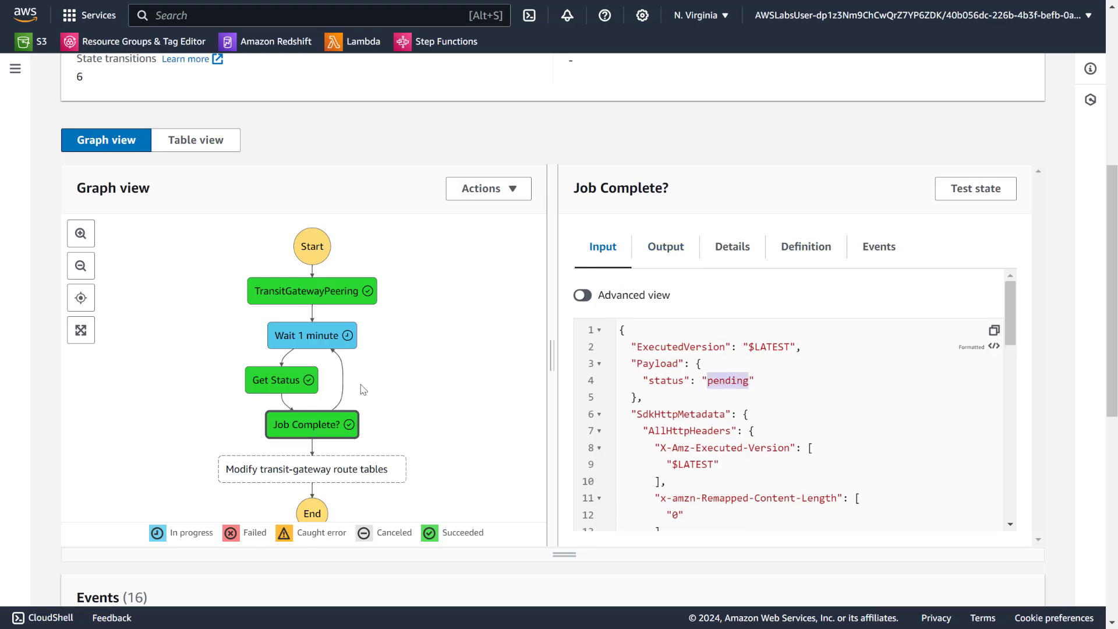
Select the Wait 1 minute step, return to Get Status and highlight the status value in its output
{"action": "left_click", "coordinate": [302, 340]}
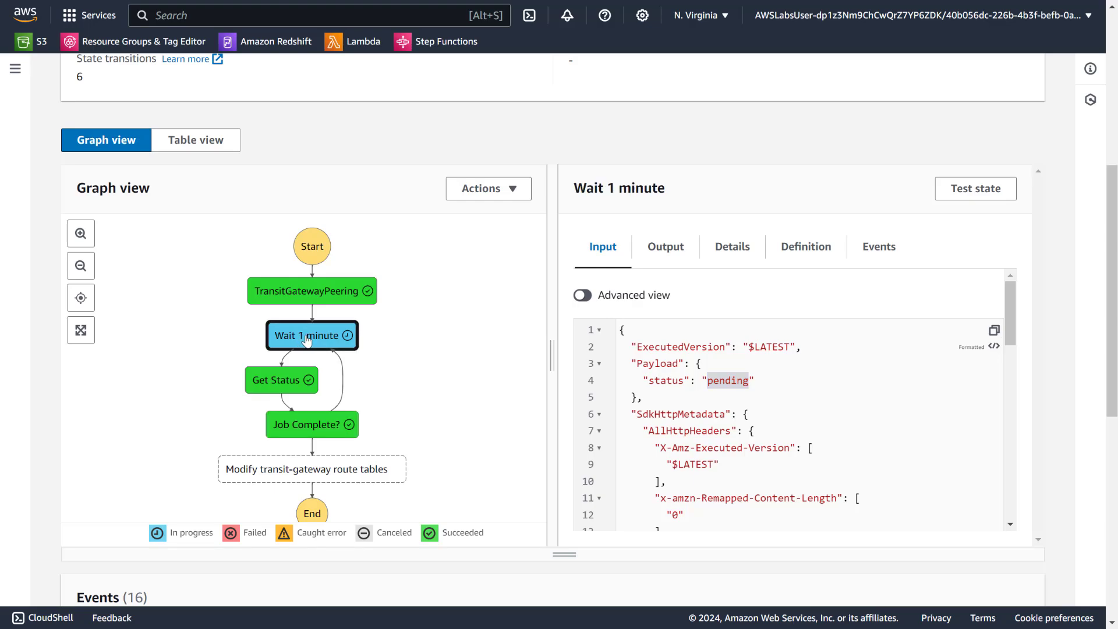
{"action": "left_click", "coordinate": [271, 390]}
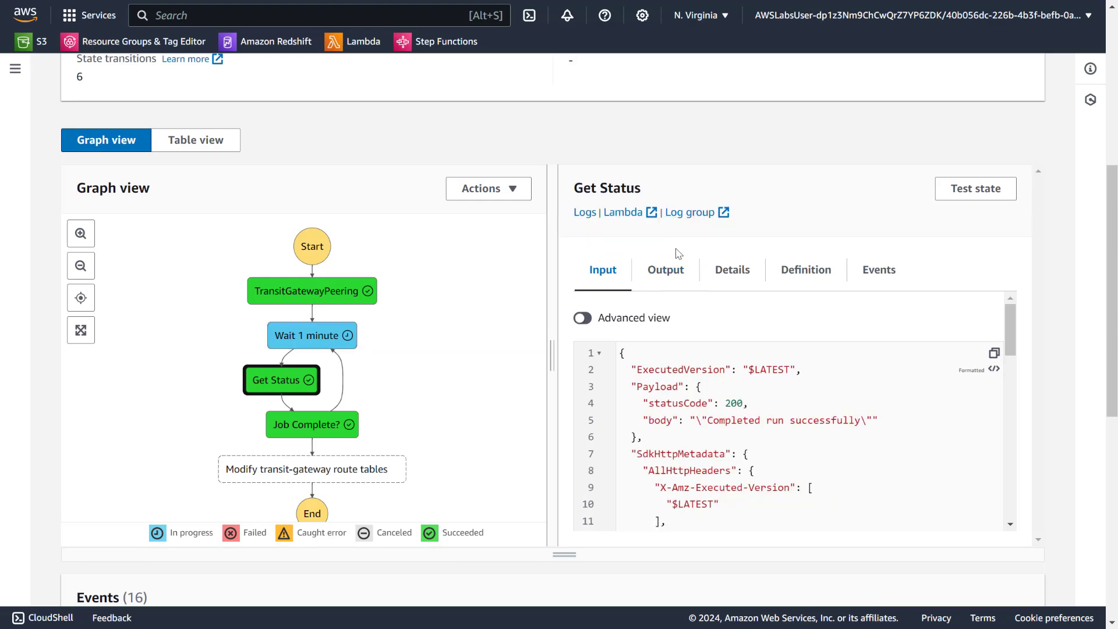
{"action": "left_click", "coordinate": [661, 274]}
{"action": "double_click", "coordinate": [734, 402]}
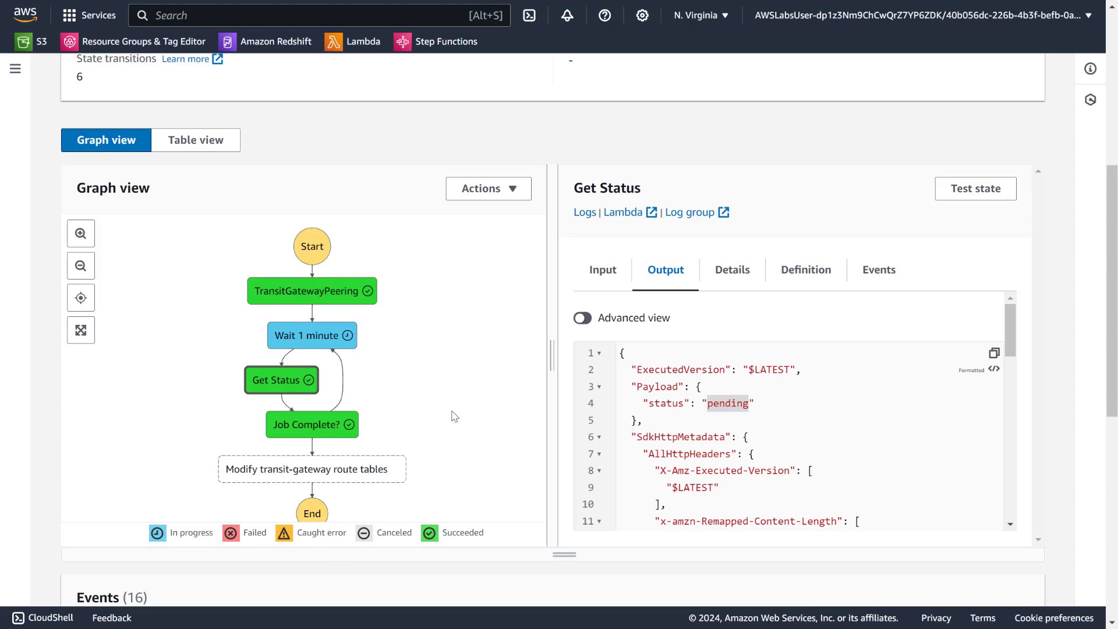
View the execution graph on its own in full screen, close it and put the browser back in full screen
{"action": "left_click", "coordinate": [81, 330]}
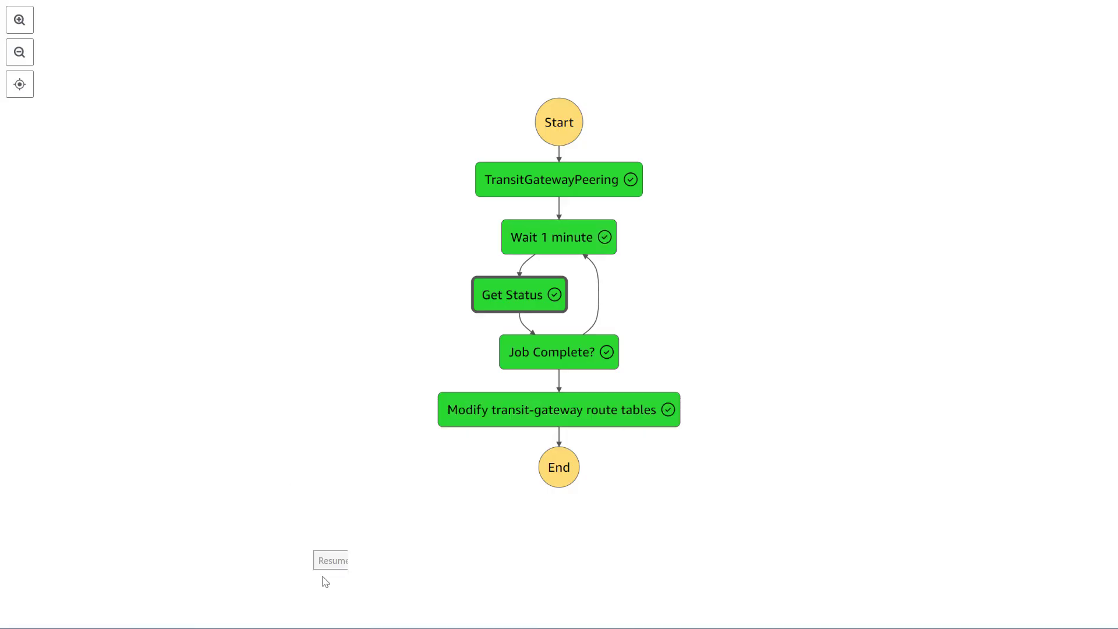
{"action": "mouse_move", "coordinate": [566, 82]}
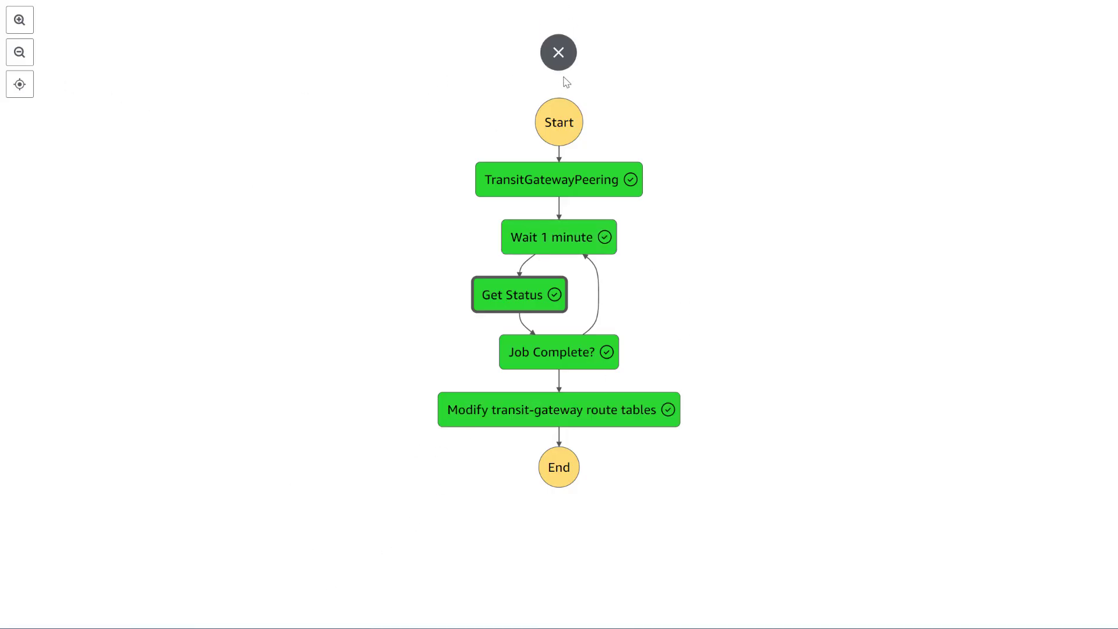
{"action": "left_click", "coordinate": [569, 61]}
{"action": "left_click", "coordinate": [1100, 48]}
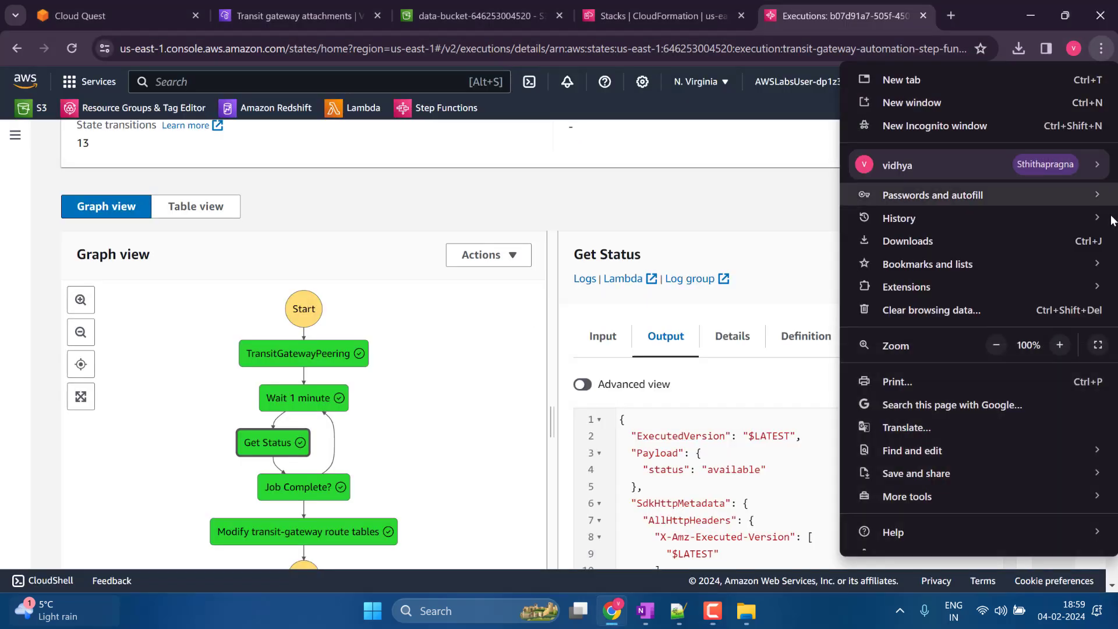
{"action": "left_click", "coordinate": [1094, 348]}
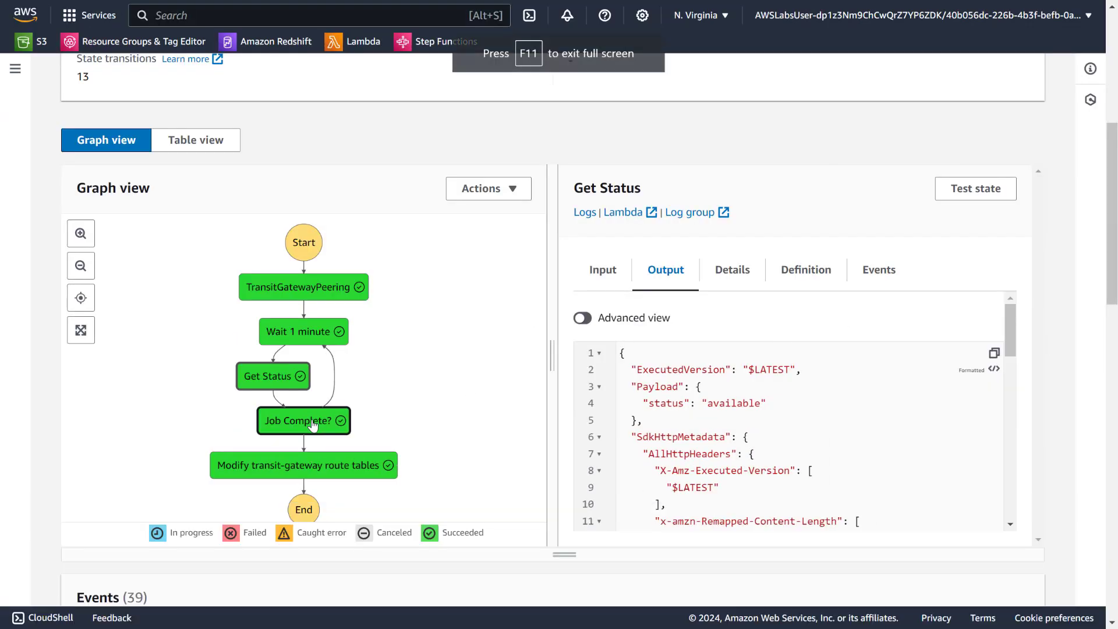
Check the payload status of Get Status and Job Complete?, and read the Modify transit-gateway route tables output through to its StatusCode
{"action": "double_click", "coordinate": [740, 401]}
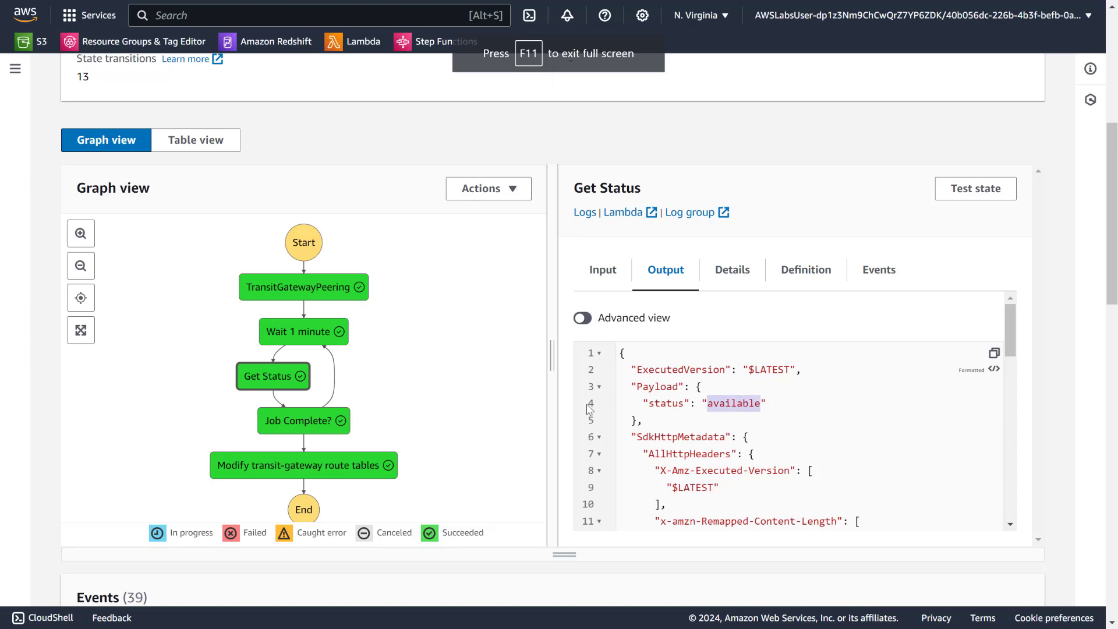
{"action": "left_click", "coordinate": [298, 420]}
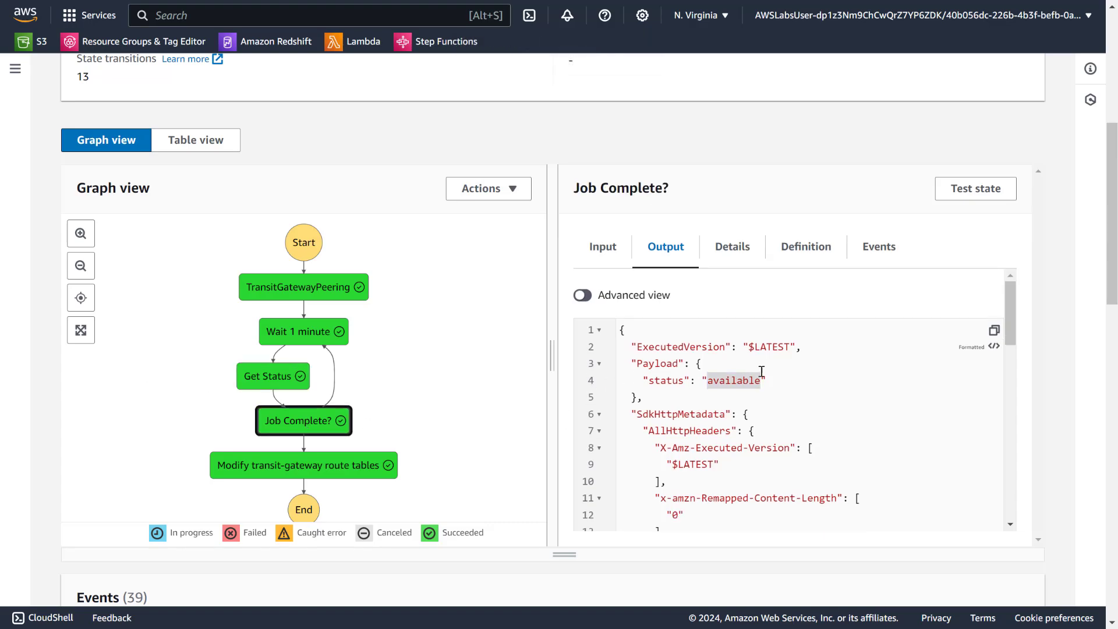
{"action": "left_click", "coordinate": [334, 477]}
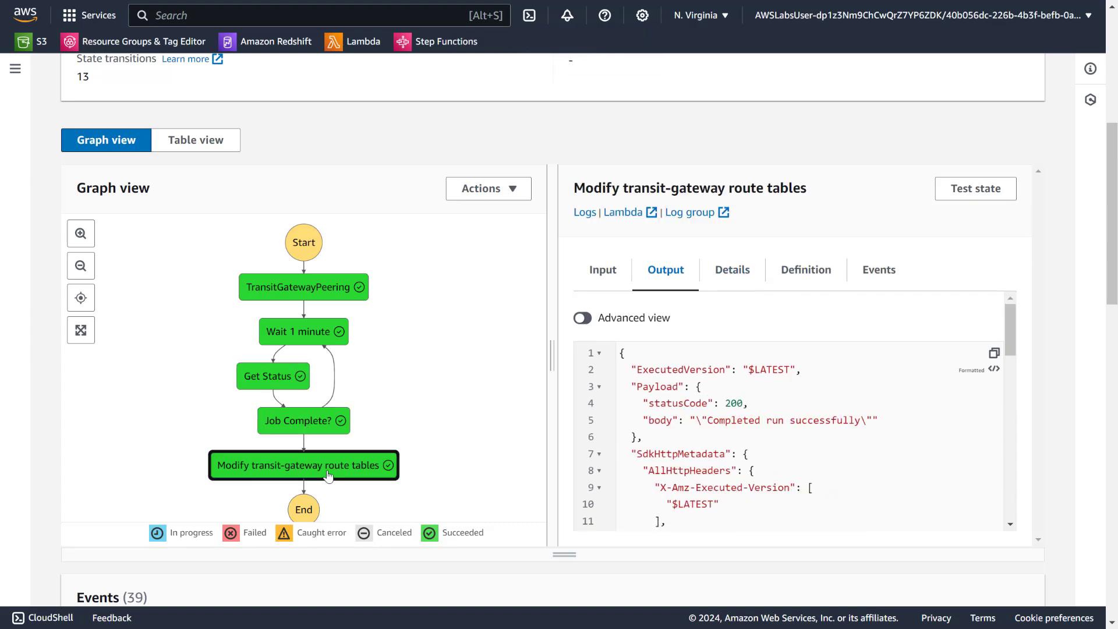
{"action": "scroll", "coordinate": [714, 446], "scroll_direction": "down", "scroll_amount": 10}
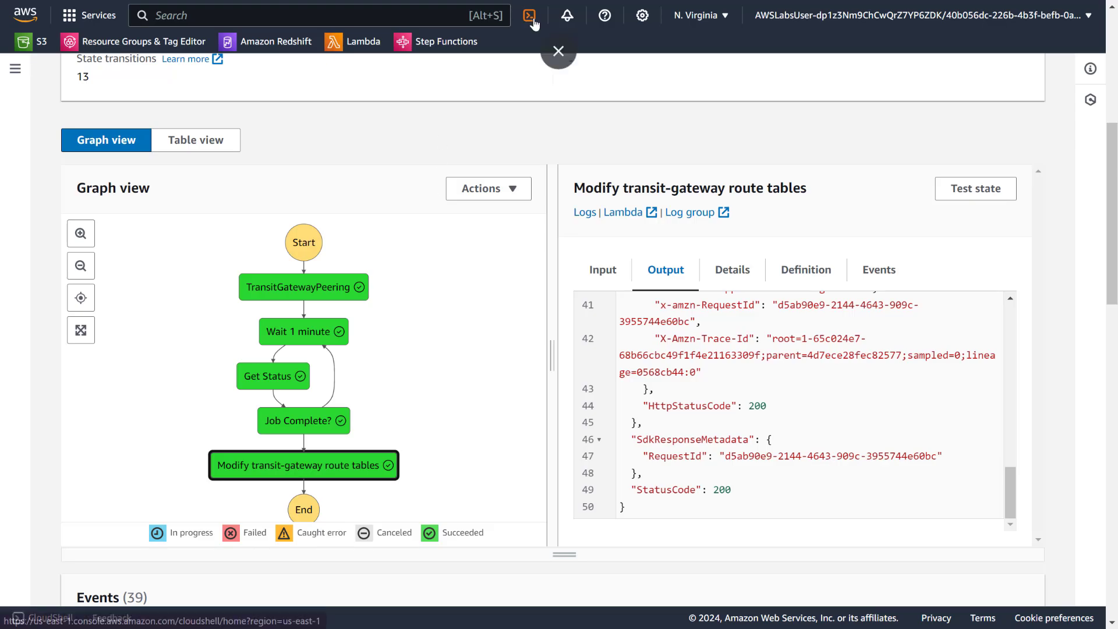
Switch to the browser page with the Transit gateway attachments and show it in full screen
{"action": "left_click", "coordinate": [559, 56]}
{"action": "left_click", "coordinate": [471, 16]}
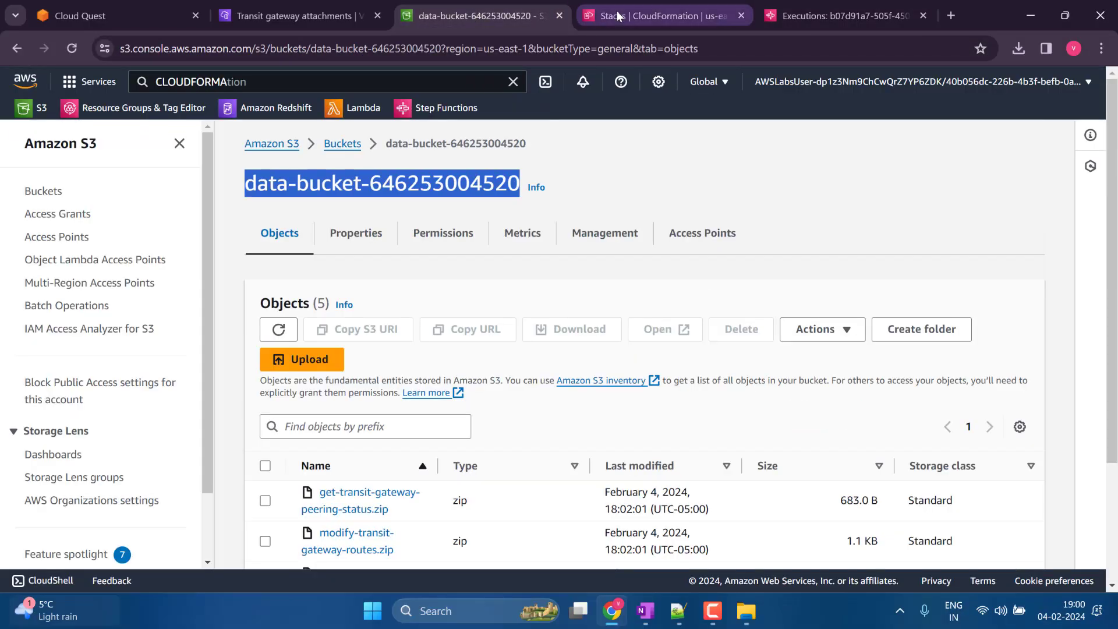
{"action": "left_click", "coordinate": [658, 16]}
{"action": "left_click", "coordinate": [291, 16]}
{"action": "left_click", "coordinate": [1101, 48]}
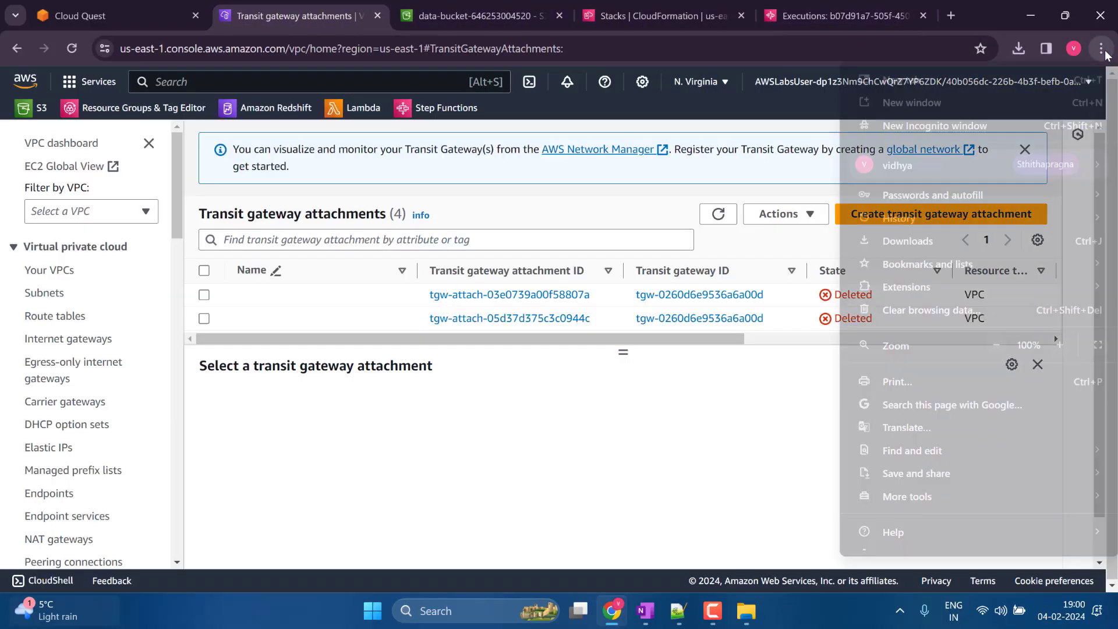
{"action": "left_click", "coordinate": [1101, 341]}
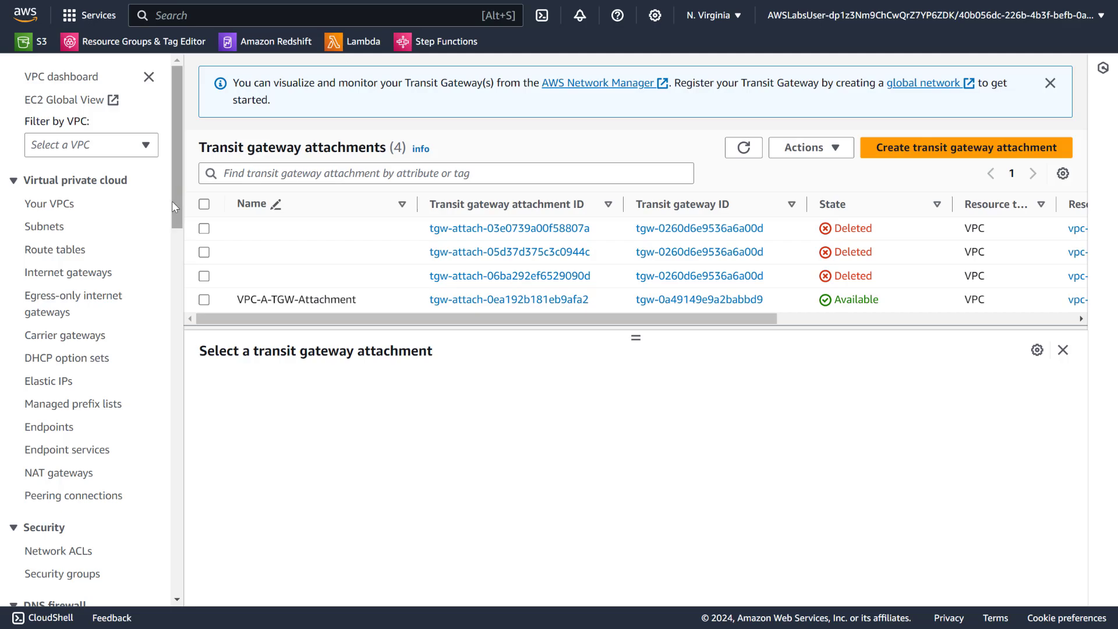
Open the list of transit gateways and examine the details of Lab-TGW-A
{"action": "left_click_drag", "start_coordinate": [172, 207], "coordinate": [174, 438]}
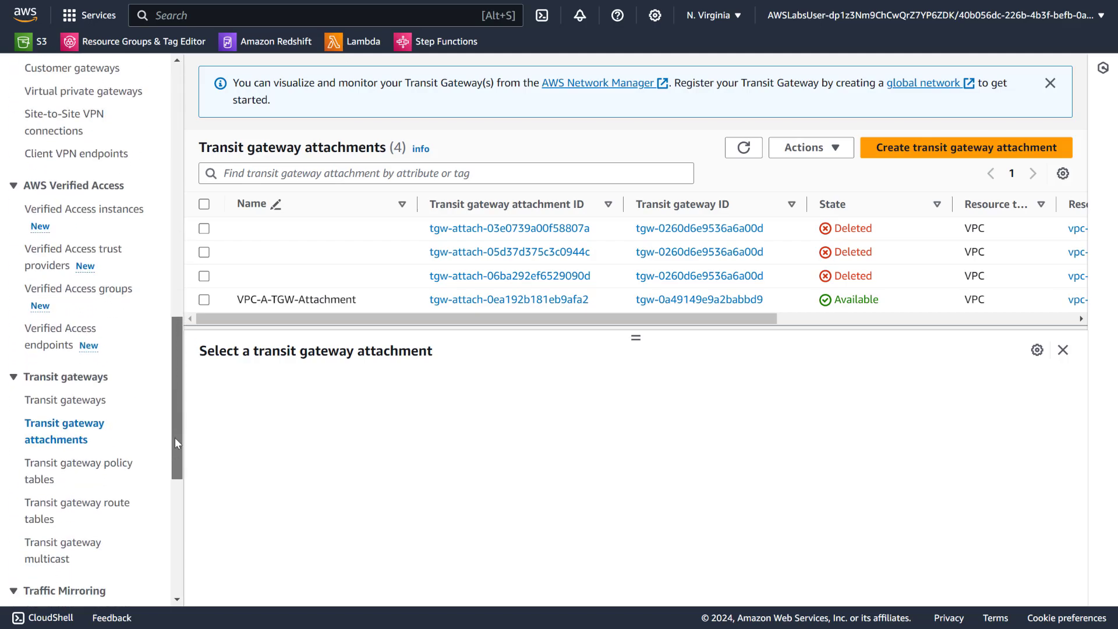
{"action": "left_click", "coordinate": [76, 402]}
{"action": "left_click", "coordinate": [204, 252]}
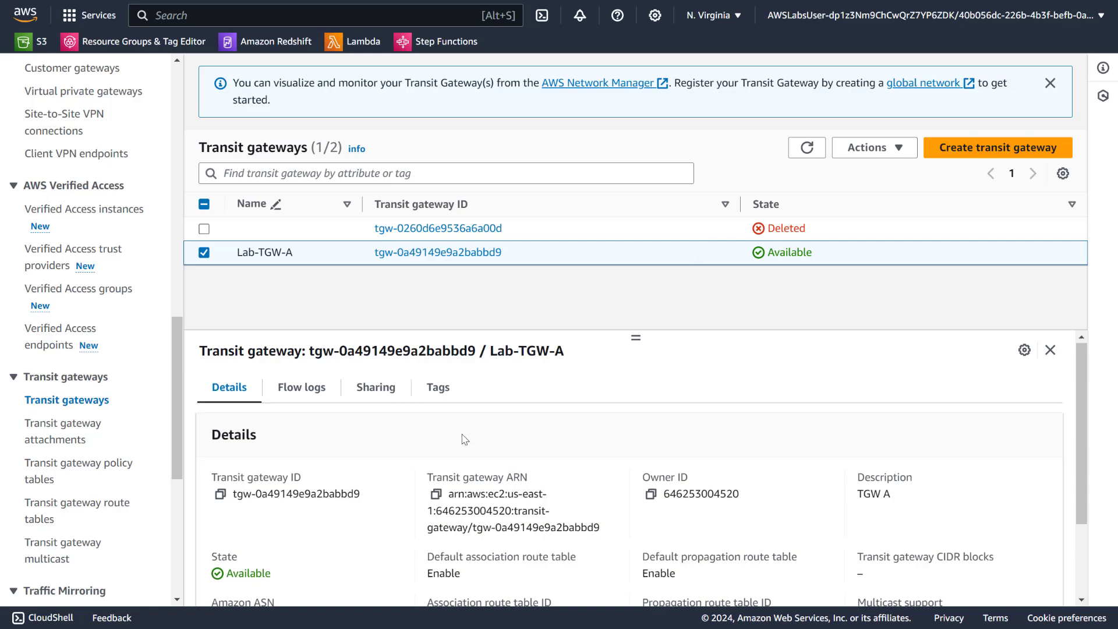
{"action": "scroll", "coordinate": [464, 440], "scroll_direction": "down", "scroll_amount": 2}
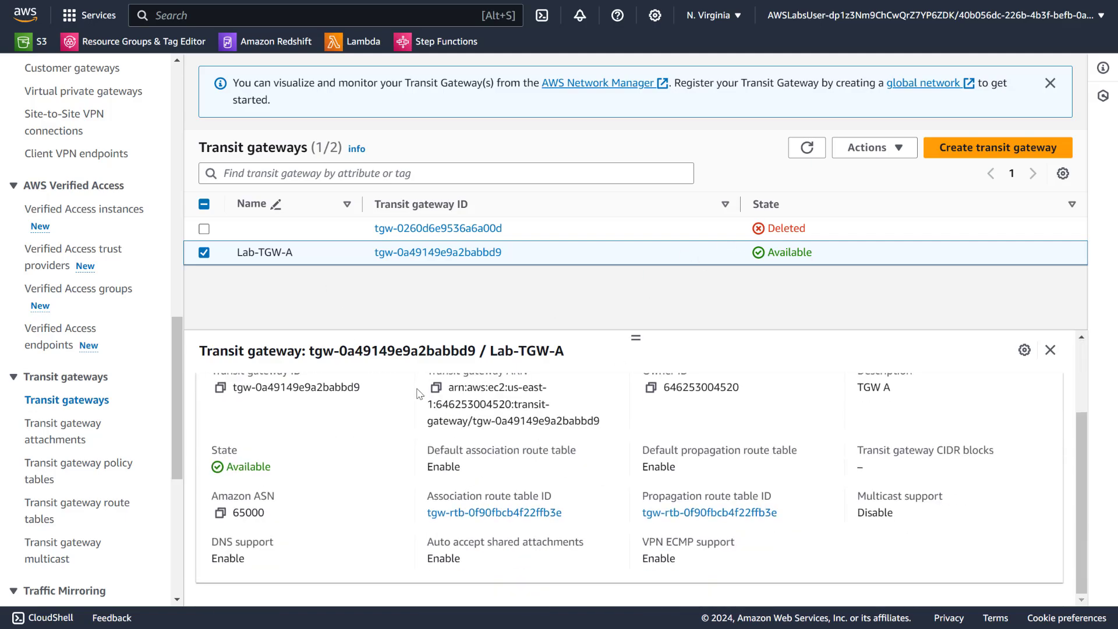
{"action": "scroll", "coordinate": [466, 419], "scroll_direction": "up", "scroll_amount": 2}
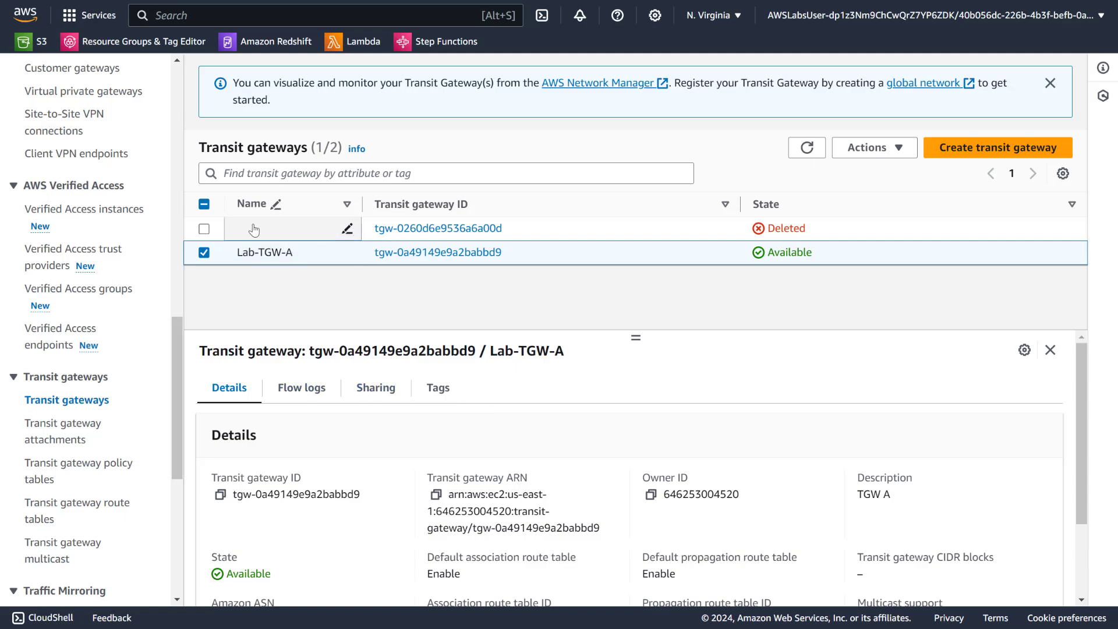
Examine the details of the unnamed transit gateway instead of Lab-TGW-A and clear the selection
{"action": "left_click", "coordinate": [203, 253]}
{"action": "left_click", "coordinate": [203, 229]}
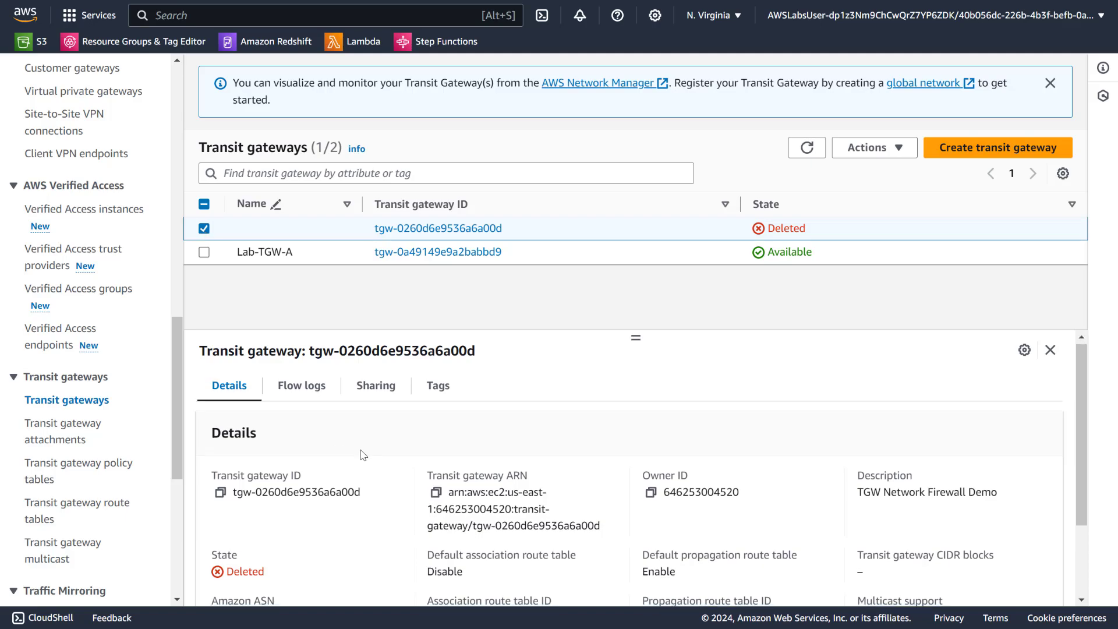
{"action": "scroll", "coordinate": [360, 451], "scroll_direction": "down", "scroll_amount": 2}
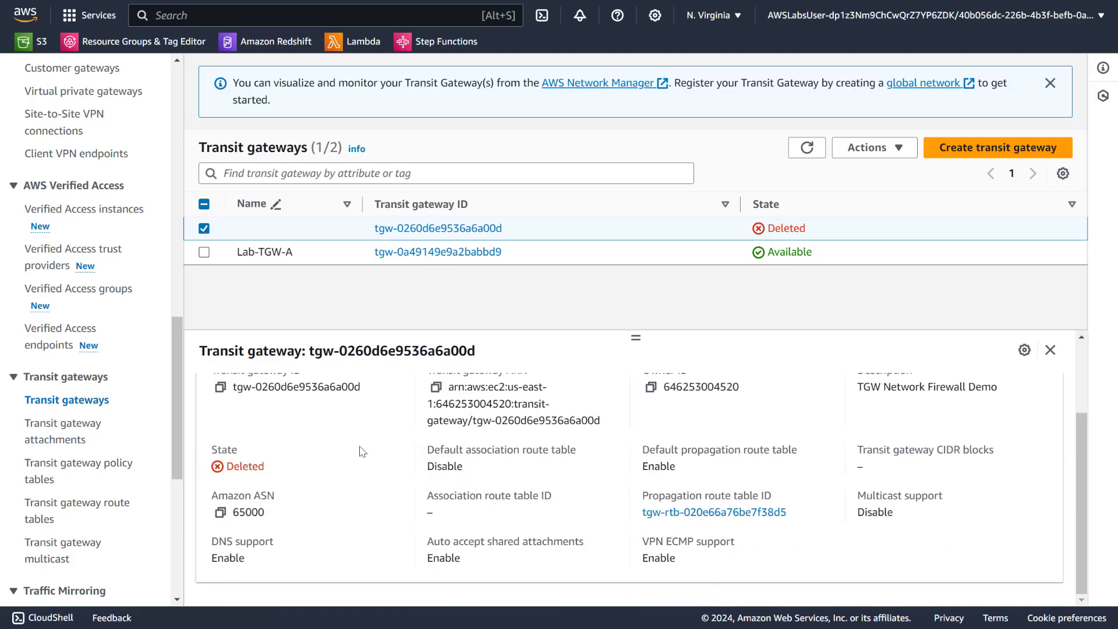
{"action": "double_click", "coordinate": [204, 228]}
{"action": "left_click", "coordinate": [204, 229]}
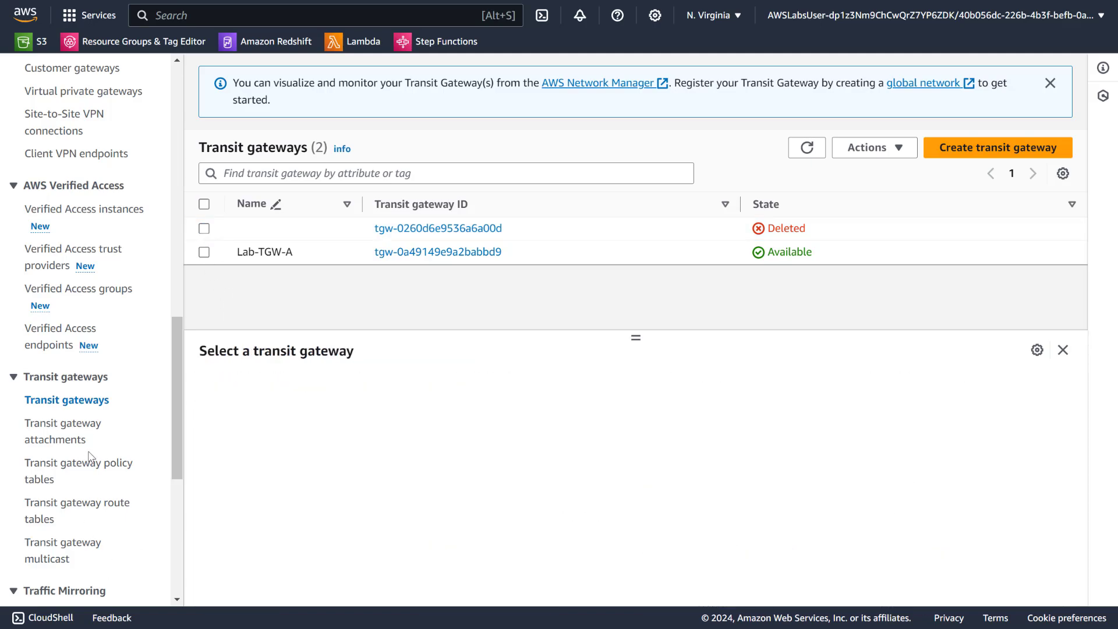
Open the transit gateway route tables, check the associations and routes of TransitGatewayRouteTable and refresh its routes
{"action": "left_click", "coordinate": [83, 504]}
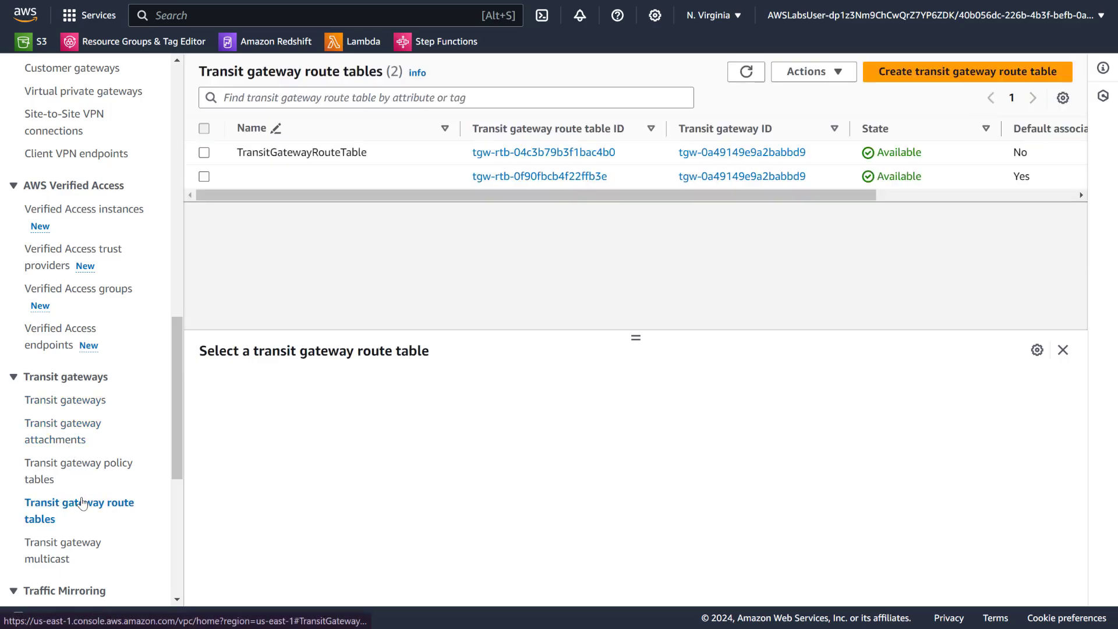
{"action": "left_click", "coordinate": [204, 153]}
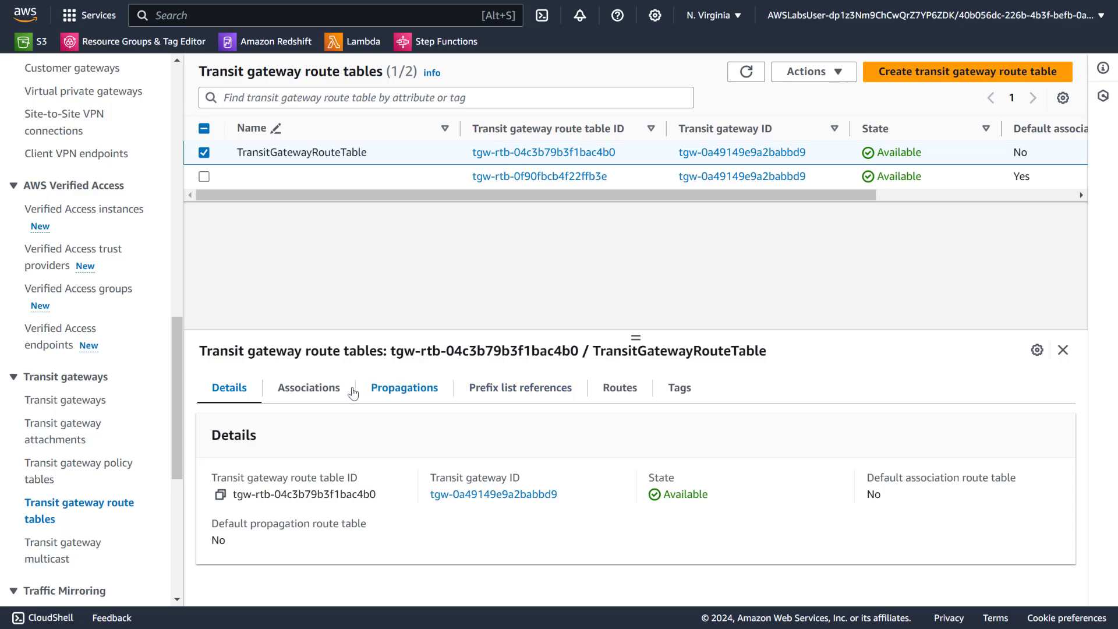
{"action": "left_click", "coordinate": [315, 389]}
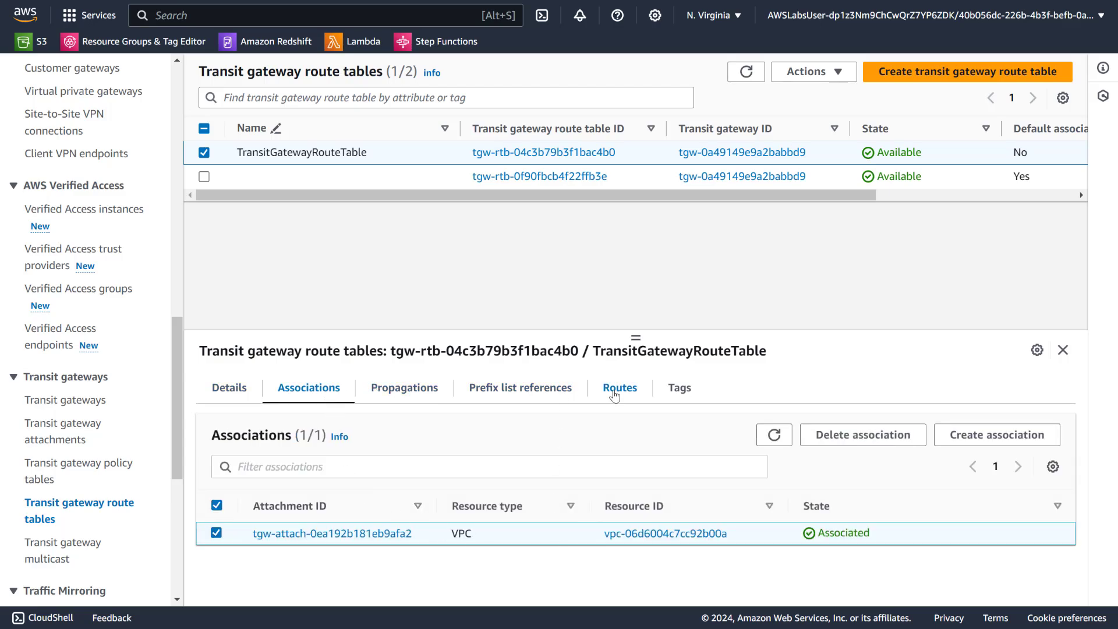
{"action": "left_click", "coordinate": [615, 388]}
{"action": "scroll", "coordinate": [602, 498], "scroll_direction": "down", "scroll_amount": 3}
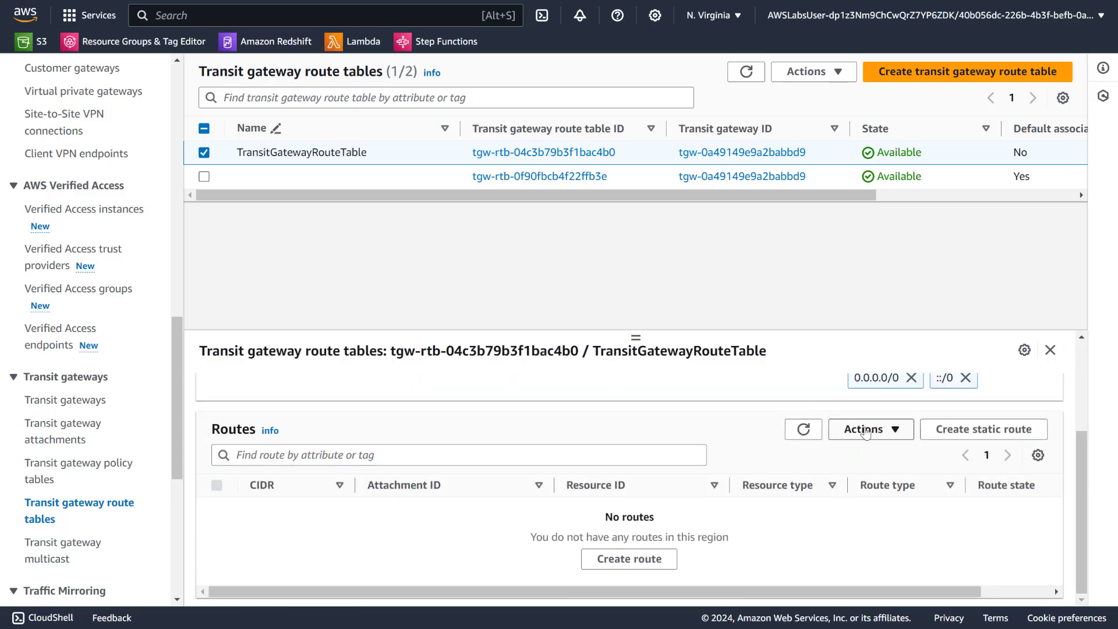
{"action": "left_click", "coordinate": [803, 431]}
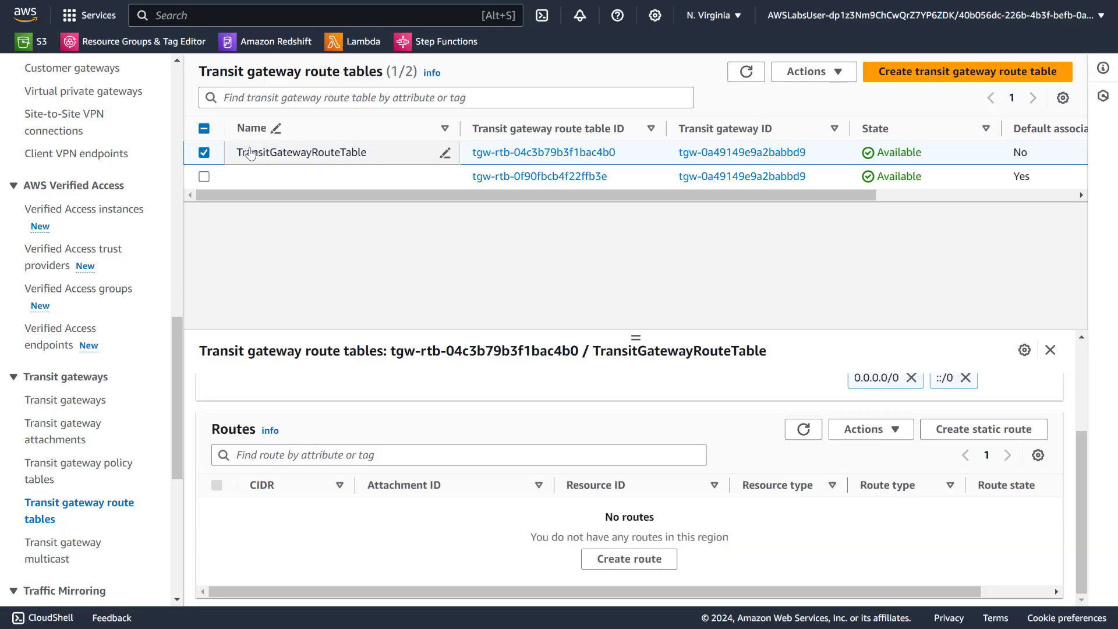
Select only the unnamed transit gateway route table and examine its routes
{"action": "left_click", "coordinate": [204, 152]}
{"action": "left_click", "coordinate": [205, 177]}
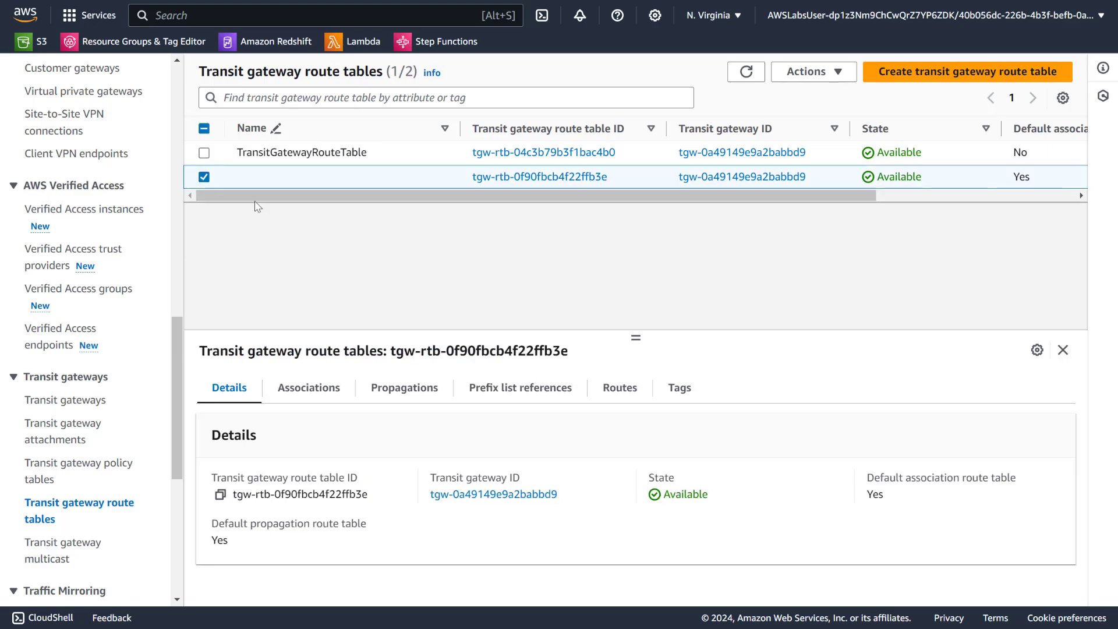
{"action": "left_click", "coordinate": [611, 388]}
{"action": "scroll", "coordinate": [690, 529], "scroll_direction": "down", "scroll_amount": 2}
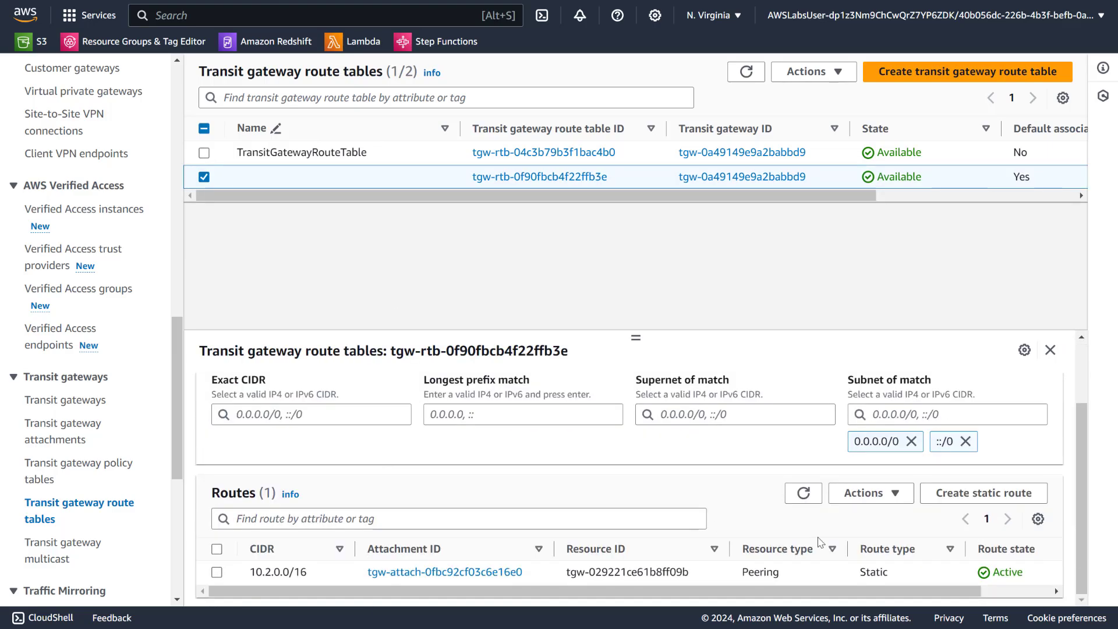
Select TransitGatewayRouteTable instead of the unnamed transit gateway route table and view its details
{"action": "left_click_drag", "start_coordinate": [646, 592], "coordinate": [597, 596]}
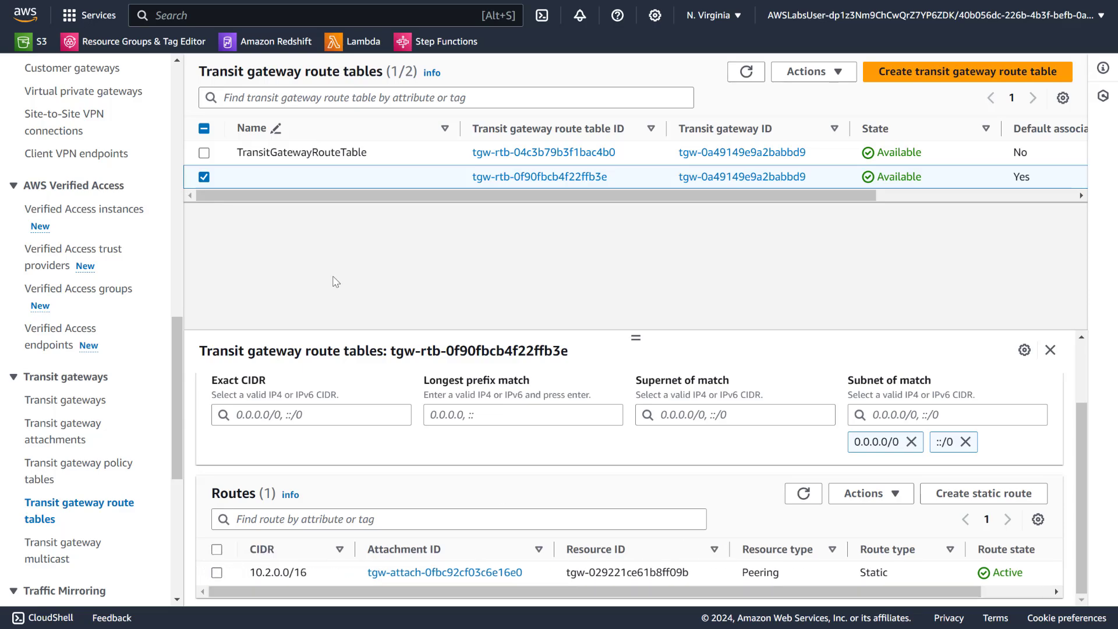
{"action": "left_click_drag", "start_coordinate": [298, 197], "coordinate": [239, 202]}
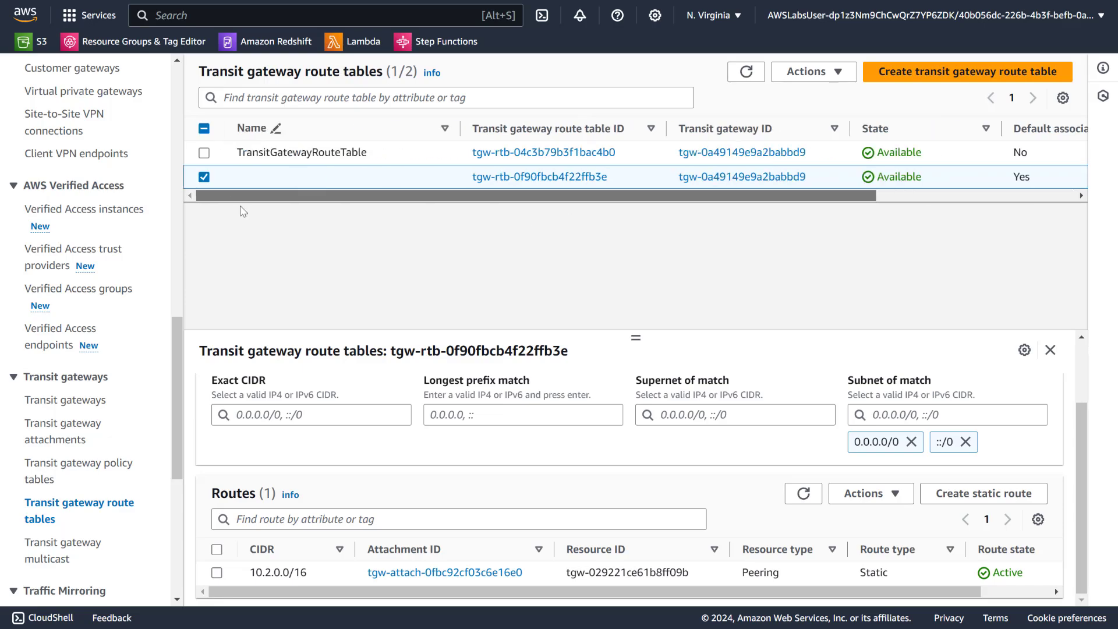
{"action": "left_click", "coordinate": [204, 176]}
{"action": "left_click", "coordinate": [204, 152]}
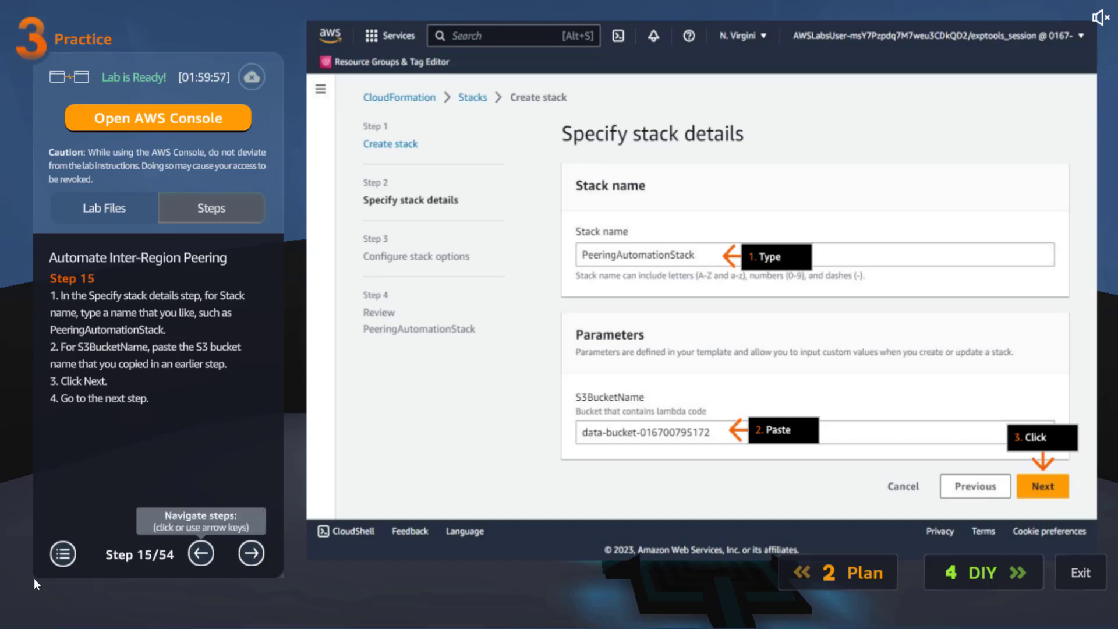
Switch to the lab instructions and advance from step 15 to step 51 on reviewing the transit gateway route table's routes
{"action": "left_click", "coordinate": [245, 553]}
{"action": "left_click", "coordinate": [245, 553]}
{"action": "left_click", "coordinate": [247, 553]}
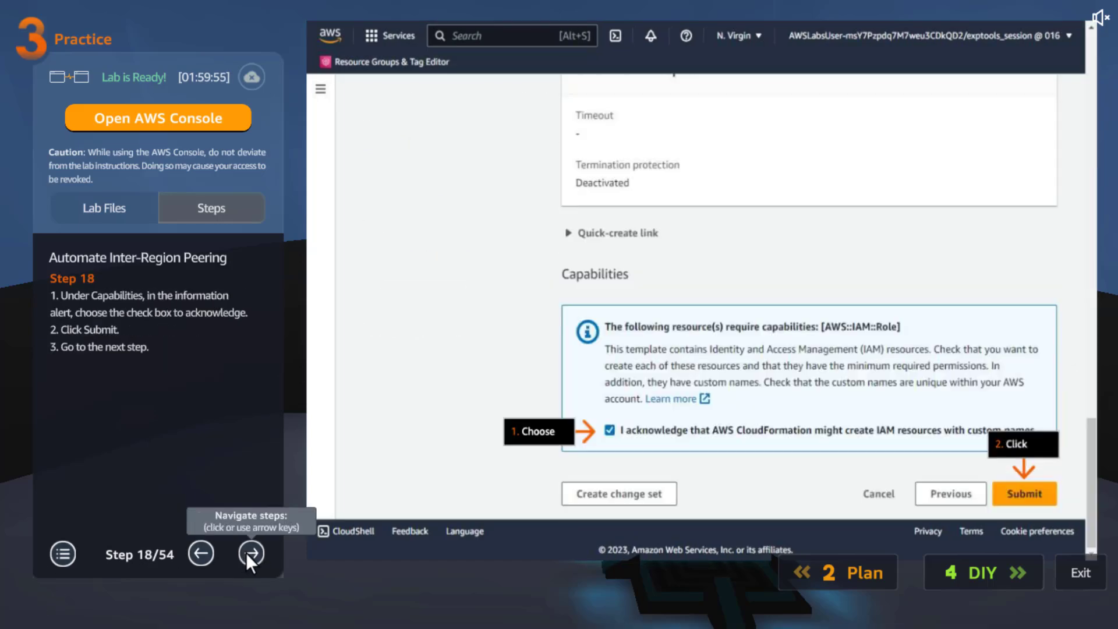
{"action": "left_click", "coordinate": [248, 553]}
{"action": "left_click", "coordinate": [249, 553]}
{"action": "left_click", "coordinate": [249, 553]}
{"action": "left_click", "coordinate": [251, 553]}
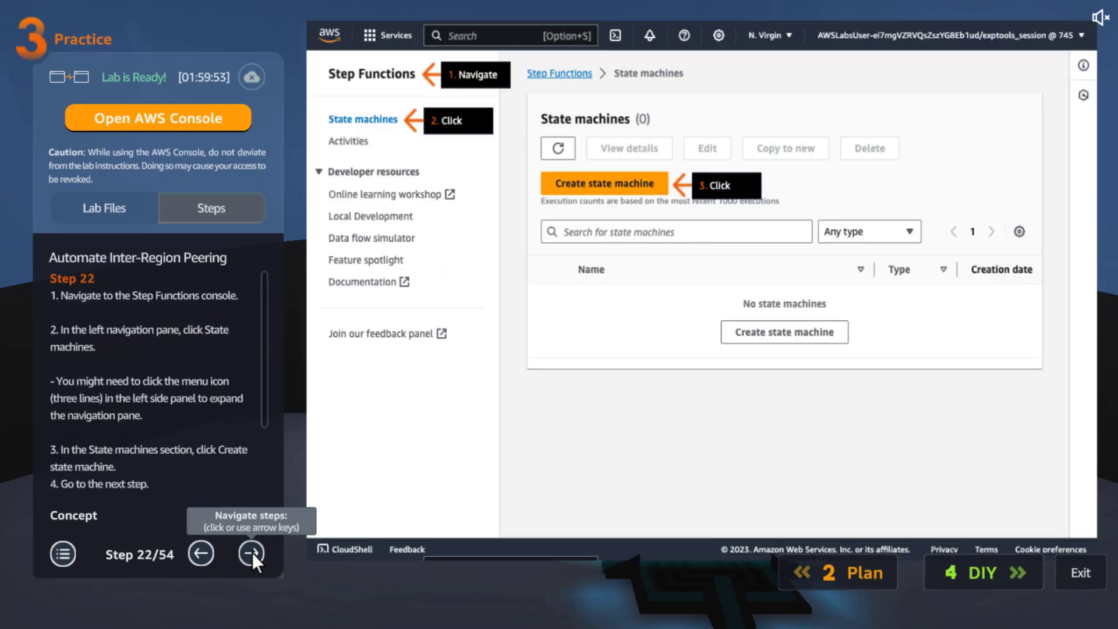
{"action": "left_click", "coordinate": [253, 553]}
{"action": "left_click", "coordinate": [253, 553]}
{"action": "left_click", "coordinate": [253, 553]}
{"action": "left_click", "coordinate": [253, 553]}
{"action": "left_click", "coordinate": [253, 553]}
{"action": "left_click", "coordinate": [252, 552]}
{"action": "left_click", "coordinate": [250, 552]}
{"action": "left_click", "coordinate": [250, 552]}
{"action": "left_click", "coordinate": [250, 552]}
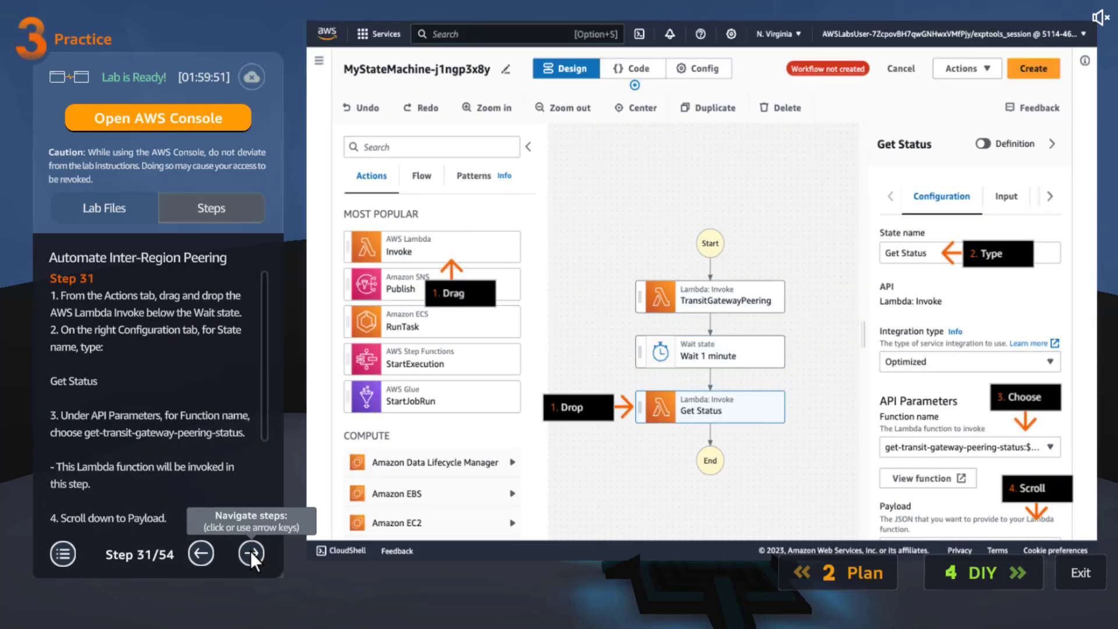
{"action": "left_click", "coordinate": [251, 551]}
{"action": "left_click", "coordinate": [251, 551]}
{"action": "left_click", "coordinate": [251, 551]}
{"action": "left_click", "coordinate": [250, 551]}
{"action": "left_click", "coordinate": [250, 551]}
{"action": "left_click", "coordinate": [251, 551]}
{"action": "left_click", "coordinate": [250, 551]}
{"action": "left_click", "coordinate": [250, 551]}
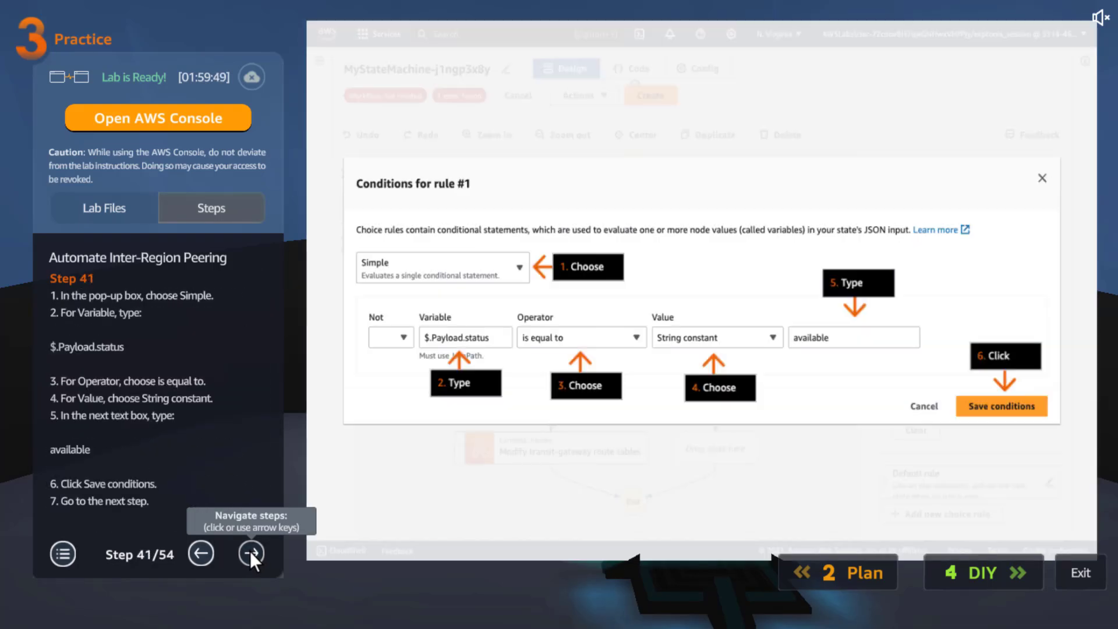
{"action": "left_click", "coordinate": [250, 551]}
{"action": "left_click", "coordinate": [250, 551]}
{"action": "left_click", "coordinate": [250, 551]}
{"action": "left_click", "coordinate": [252, 551]}
{"action": "left_click", "coordinate": [253, 551]}
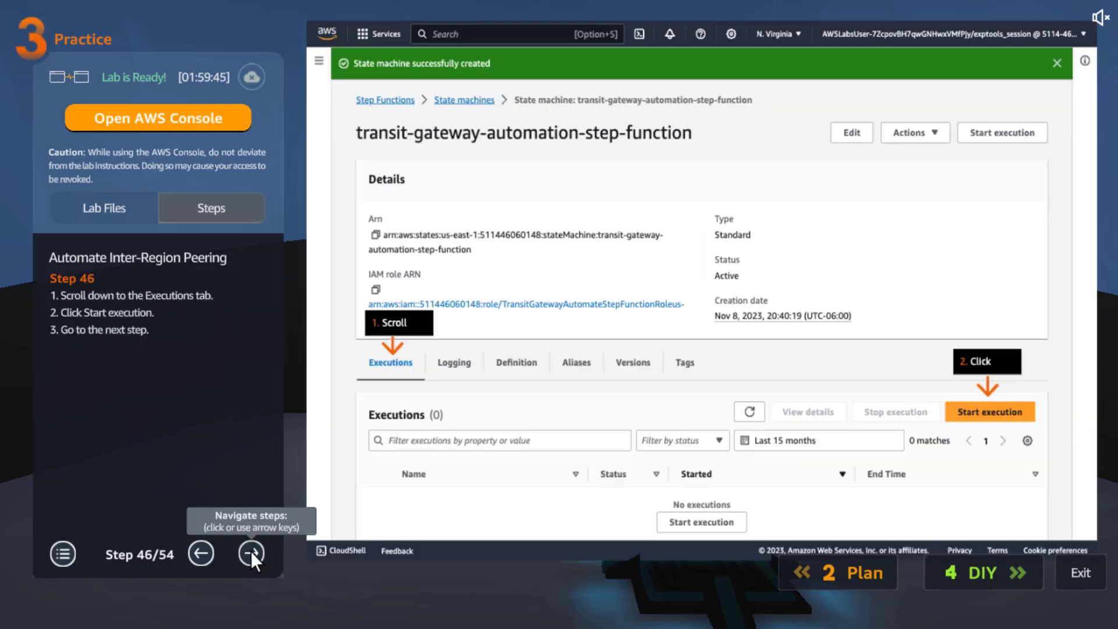
{"action": "left_click", "coordinate": [250, 550]}
{"action": "left_click", "coordinate": [250, 550]}
{"action": "left_click", "coordinate": [251, 551]}
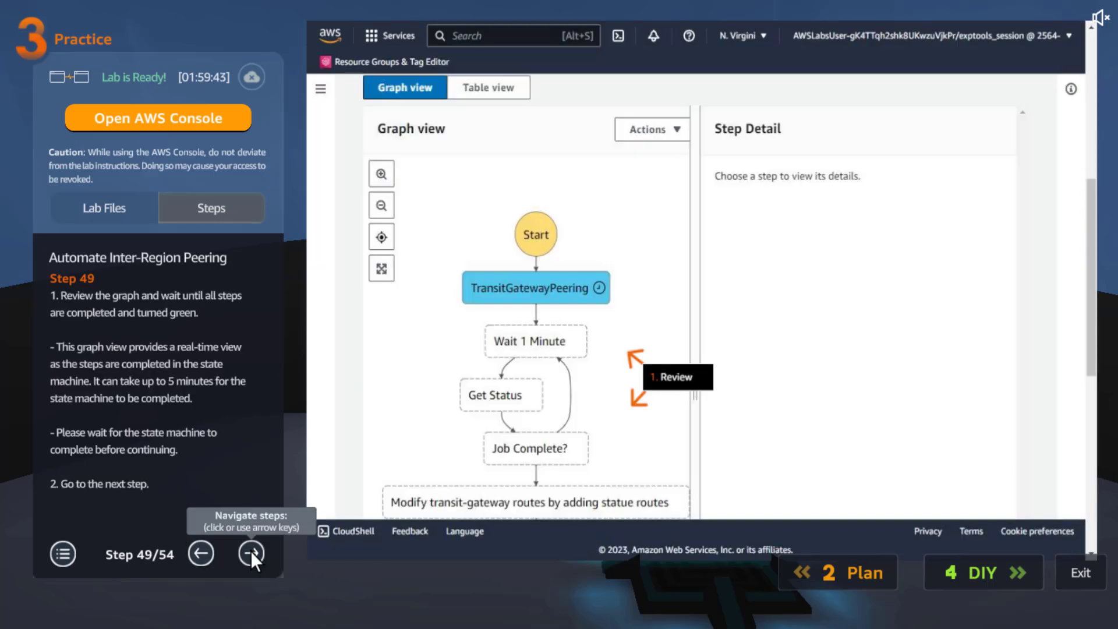
{"action": "left_click", "coordinate": [250, 550]}
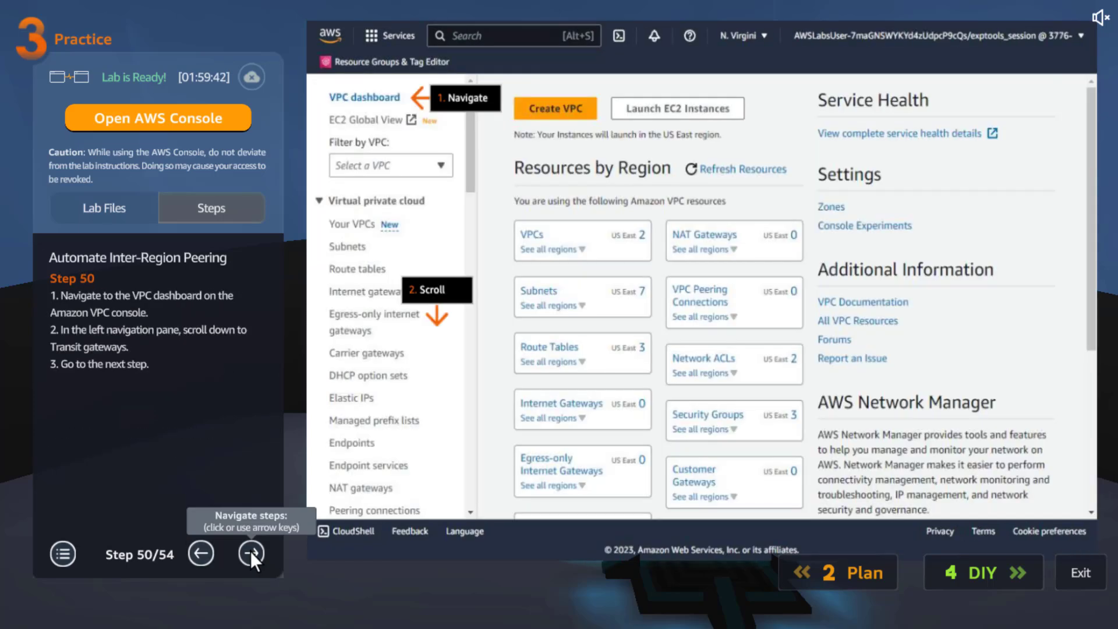
{"action": "left_click", "coordinate": [250, 551]}
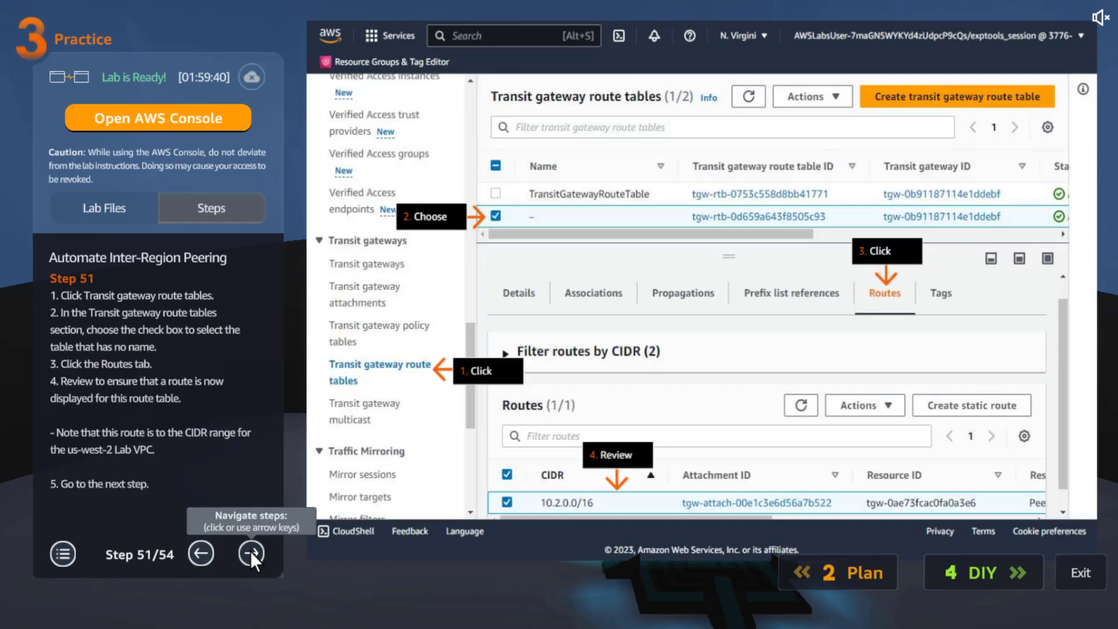
{"action": "left_click", "coordinate": [251, 551]}
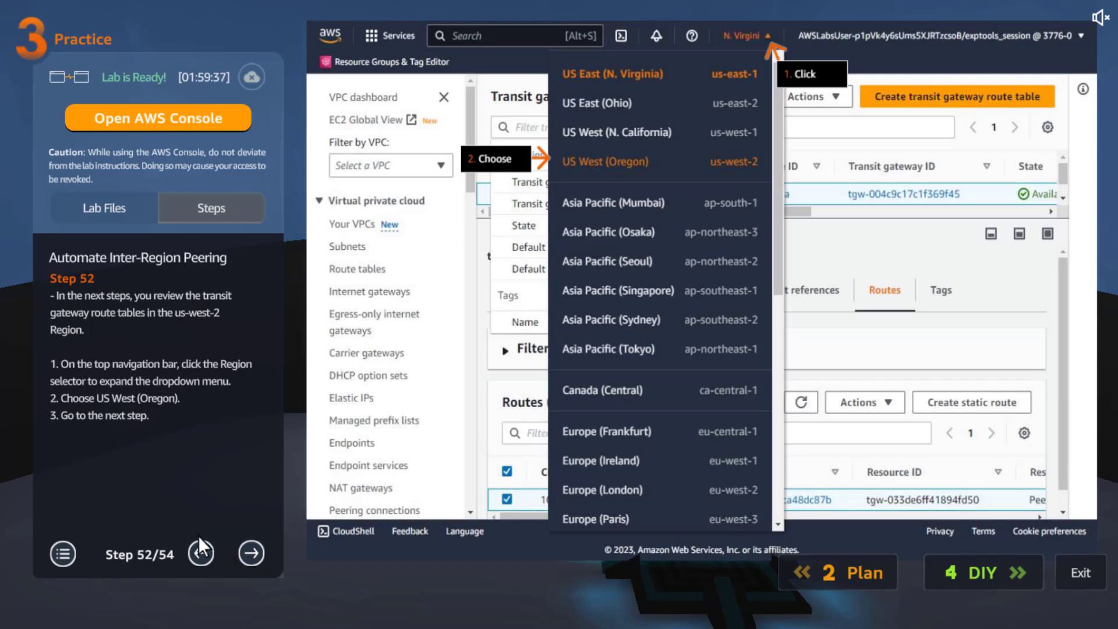
{"action": "left_click", "coordinate": [201, 551]}
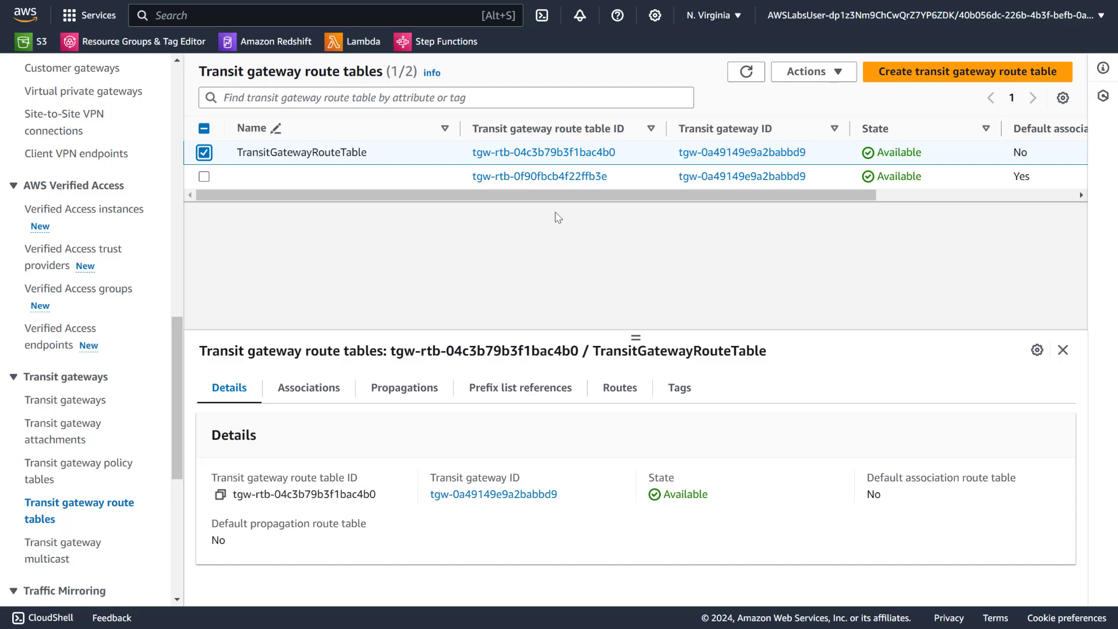
Back in the VPC console, select only the unnamed route table and highlight the 10.2.0.0/16 CIDR in its routes
{"action": "left_click", "coordinate": [207, 153]}
{"action": "left_click", "coordinate": [204, 181]}
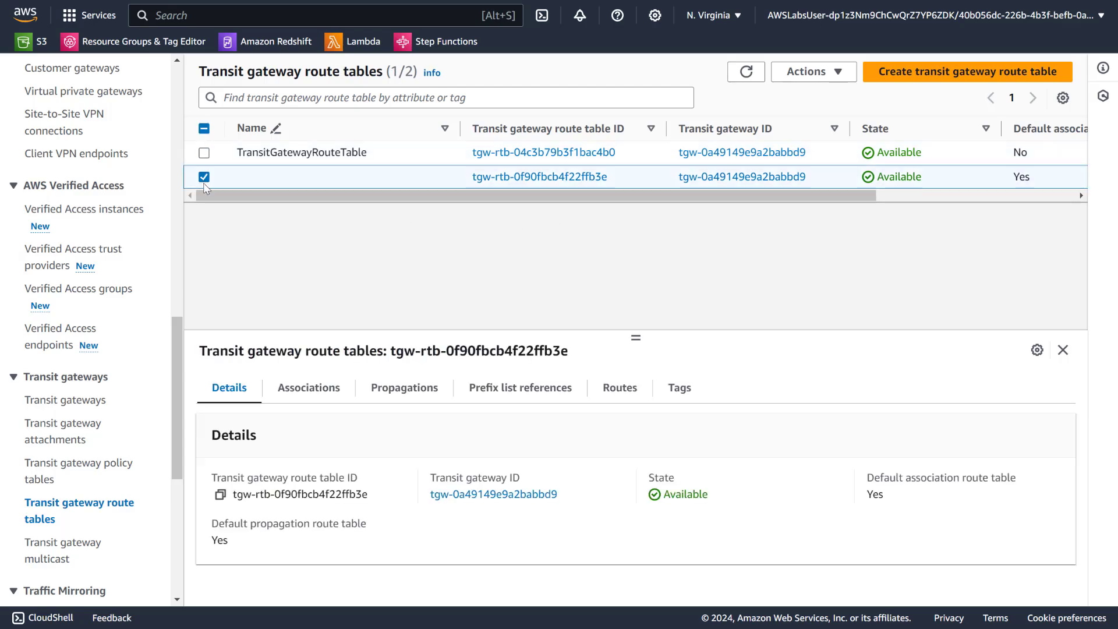
{"action": "left_click", "coordinate": [631, 384]}
{"action": "scroll", "coordinate": [316, 580], "scroll_direction": "down", "scroll_amount": 2}
{"action": "triple_click", "coordinate": [279, 573]}
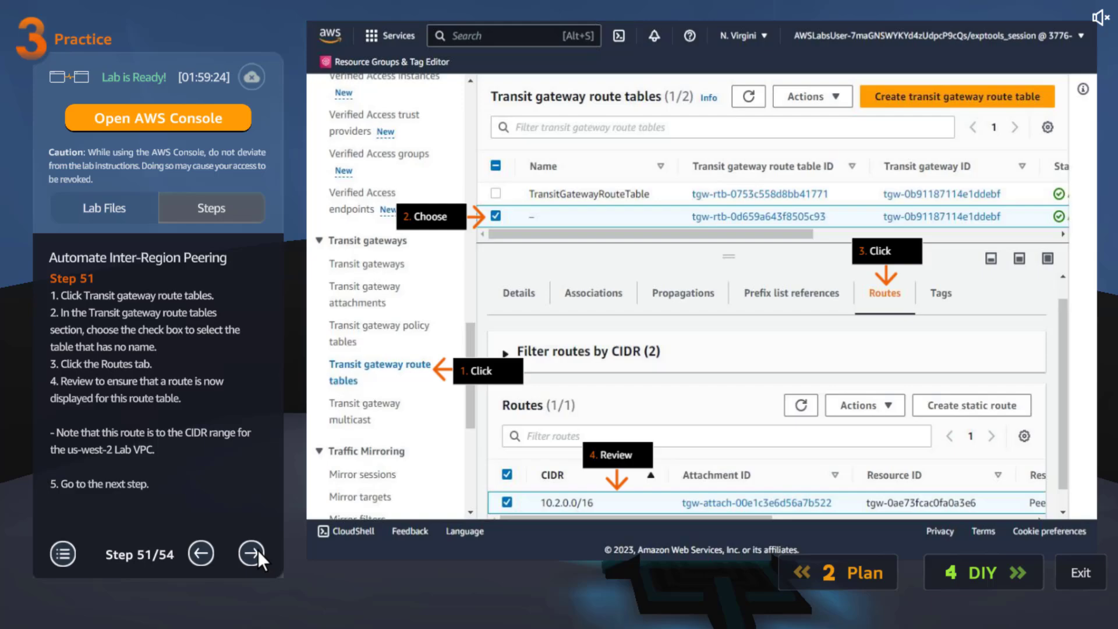
Return to the lab instructions and advance through the Oregon route table review to step 54
{"action": "left_click", "coordinate": [251, 553]}
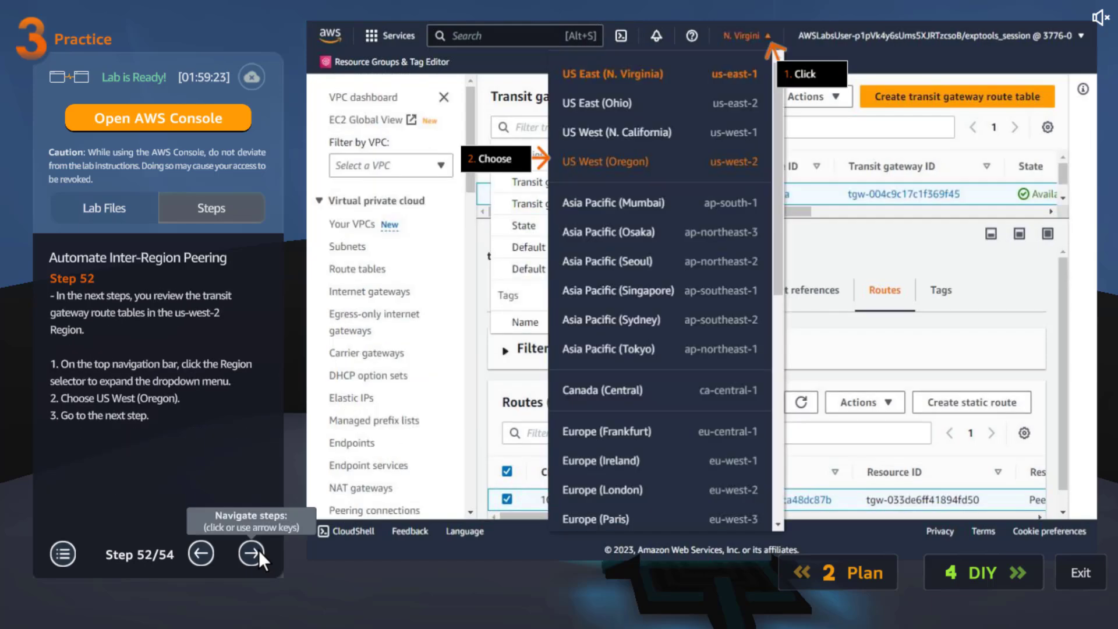
{"action": "left_click", "coordinate": [260, 550]}
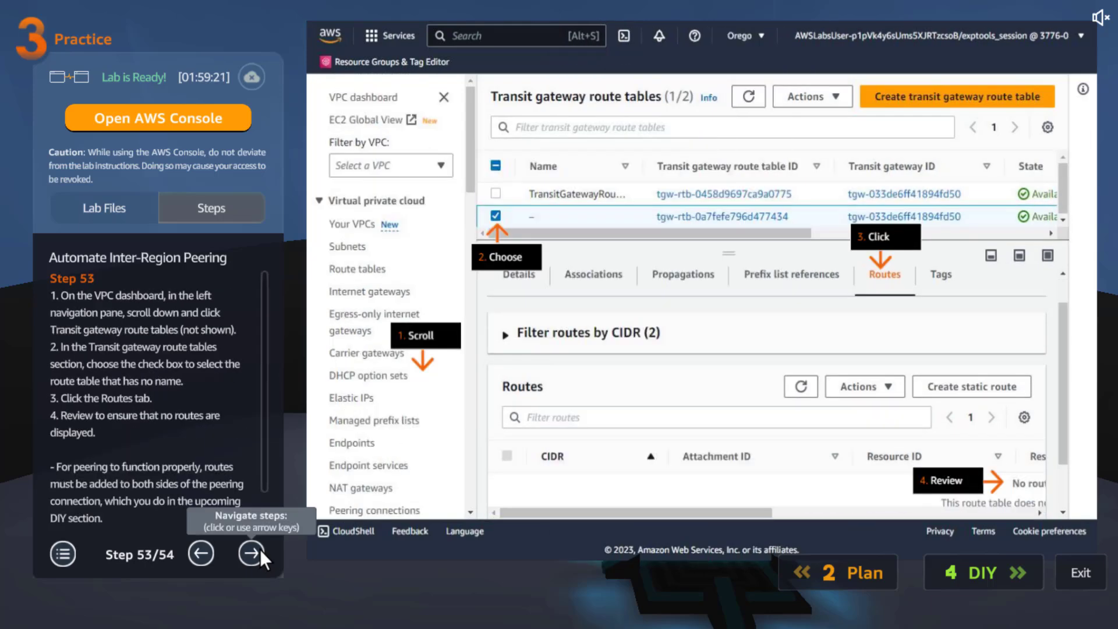
{"action": "left_click", "coordinate": [259, 550]}
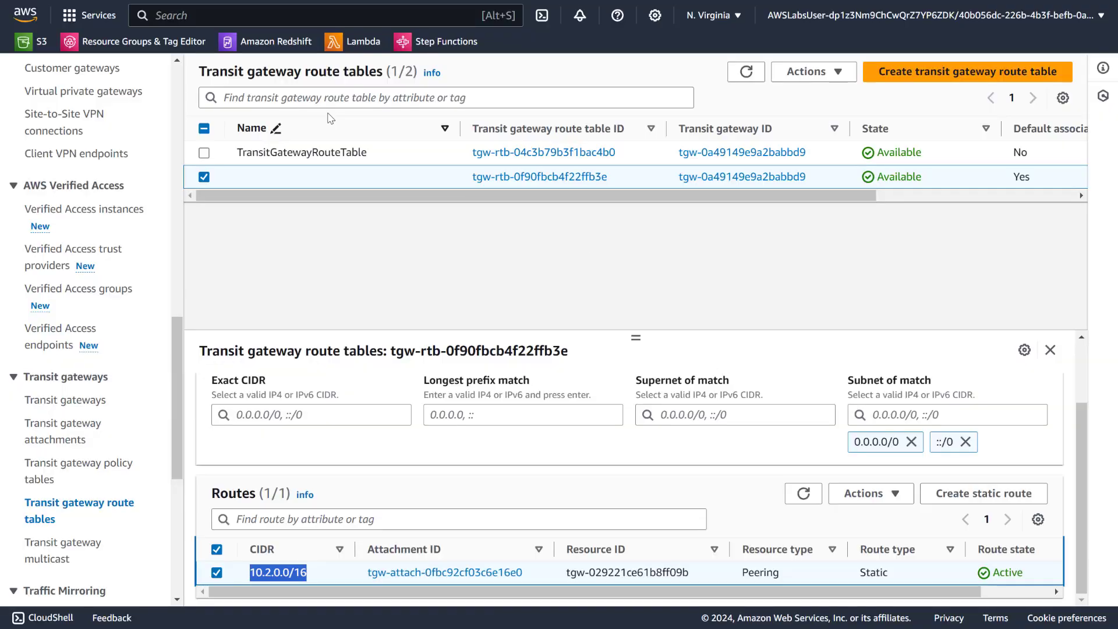
In the VPC console, switch the Region to US West (Oregon) and examine the routes of the unnamed route table
{"action": "left_click", "coordinate": [714, 16]}
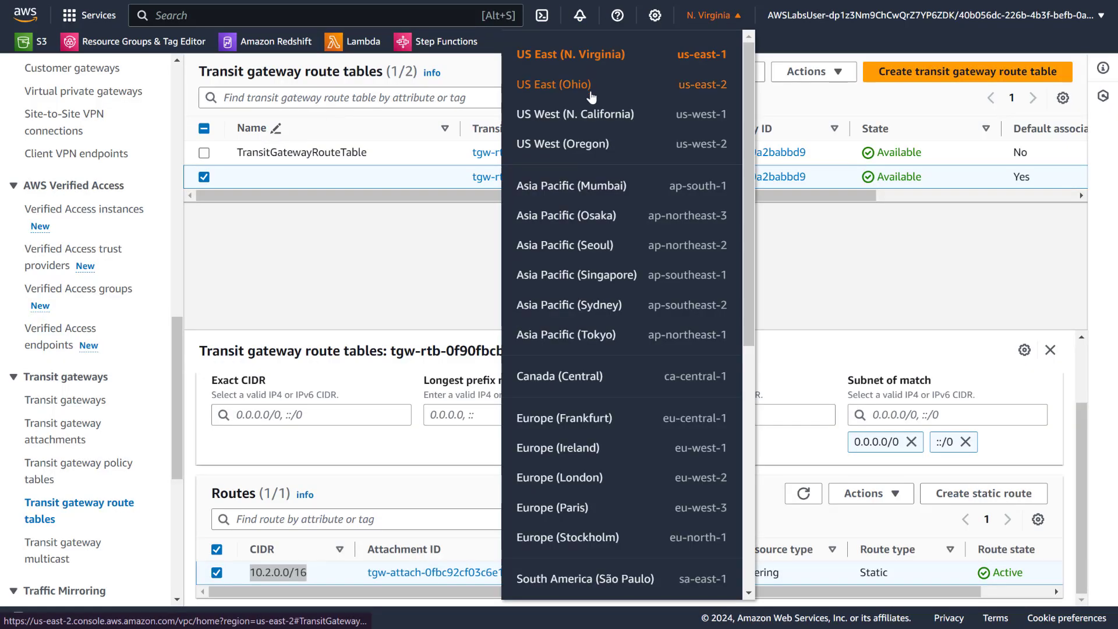
{"action": "left_click", "coordinate": [610, 116]}
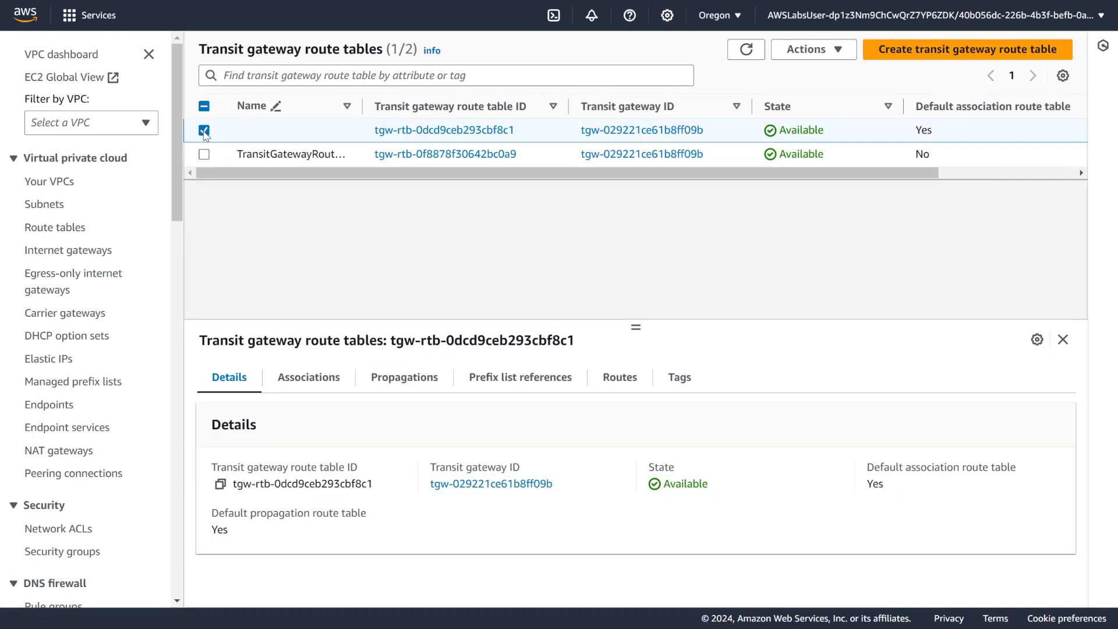
{"action": "left_click", "coordinate": [620, 399]}
{"action": "scroll", "coordinate": [437, 512], "scroll_direction": "down", "scroll_amount": 5}
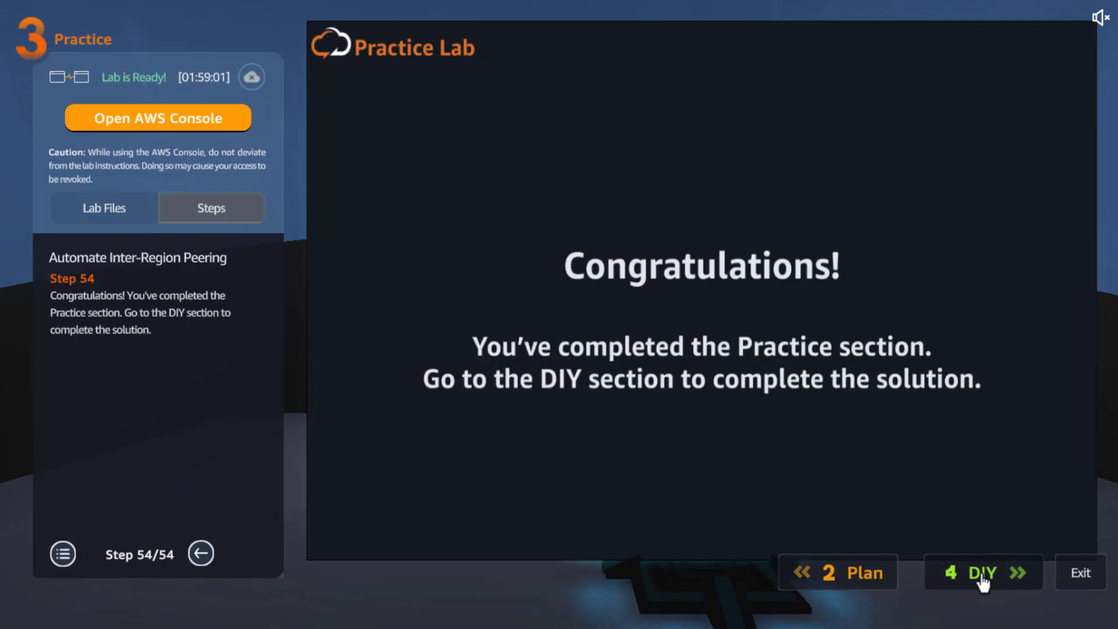
Open the lab's DIY section and read its activities, validation method and hints
{"action": "left_click", "coordinate": [980, 574]}
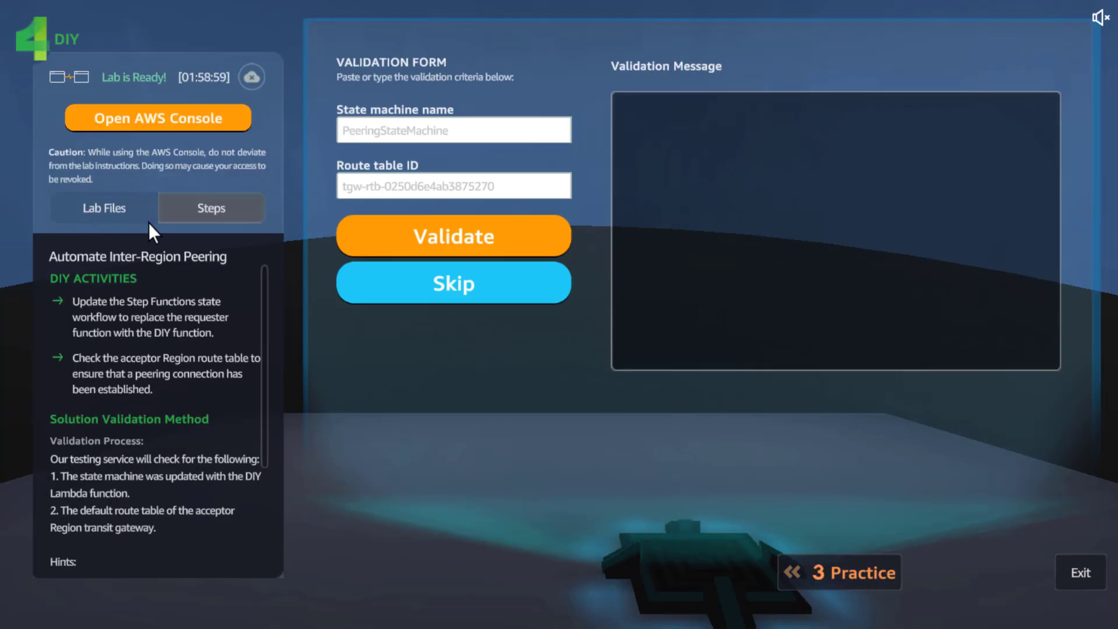
{"action": "scroll", "coordinate": [262, 327], "scroll_direction": "down", "scroll_amount": 1}
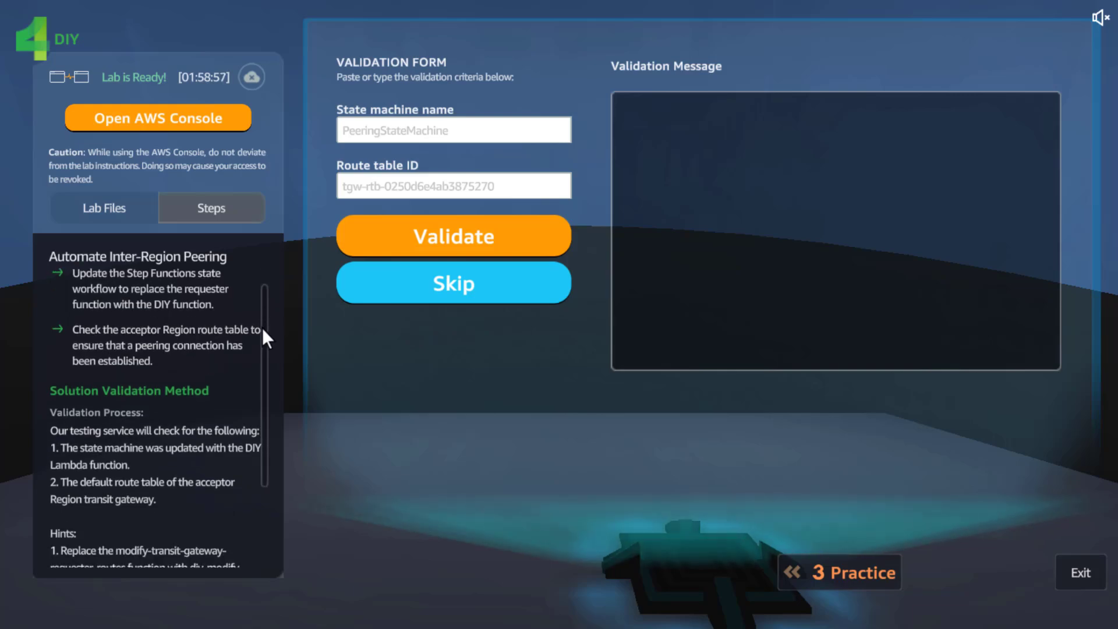
{"action": "scroll", "coordinate": [264, 290], "scroll_direction": "up", "scroll_amount": 1}
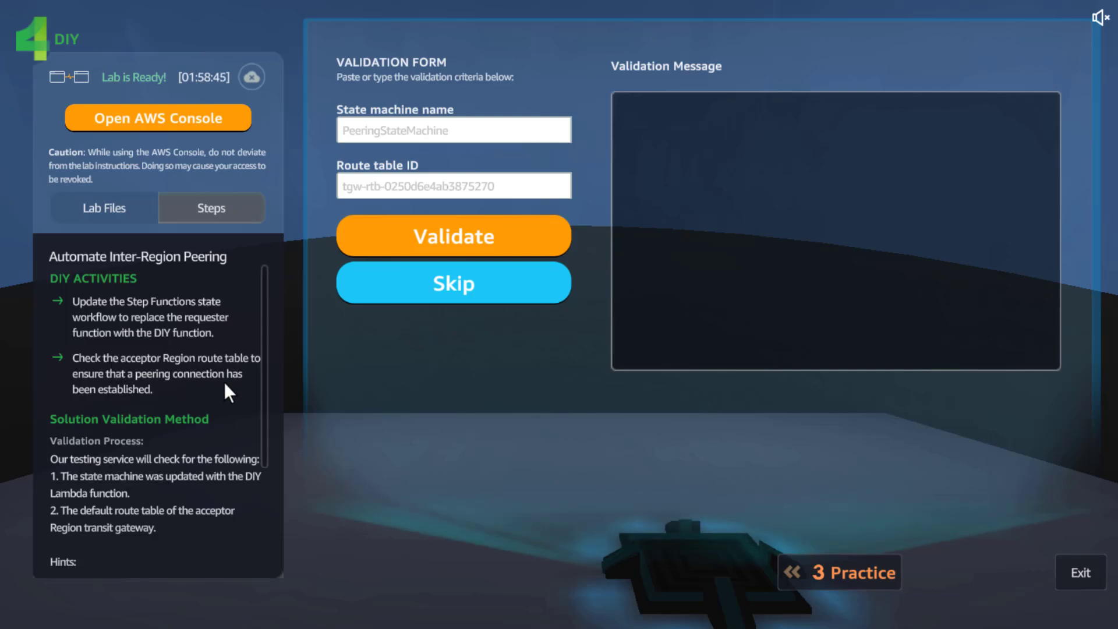
Return to the Step Functions execution in the AWS console and open its state machine for editing
{"action": "key", "text": "alt+Tab"}
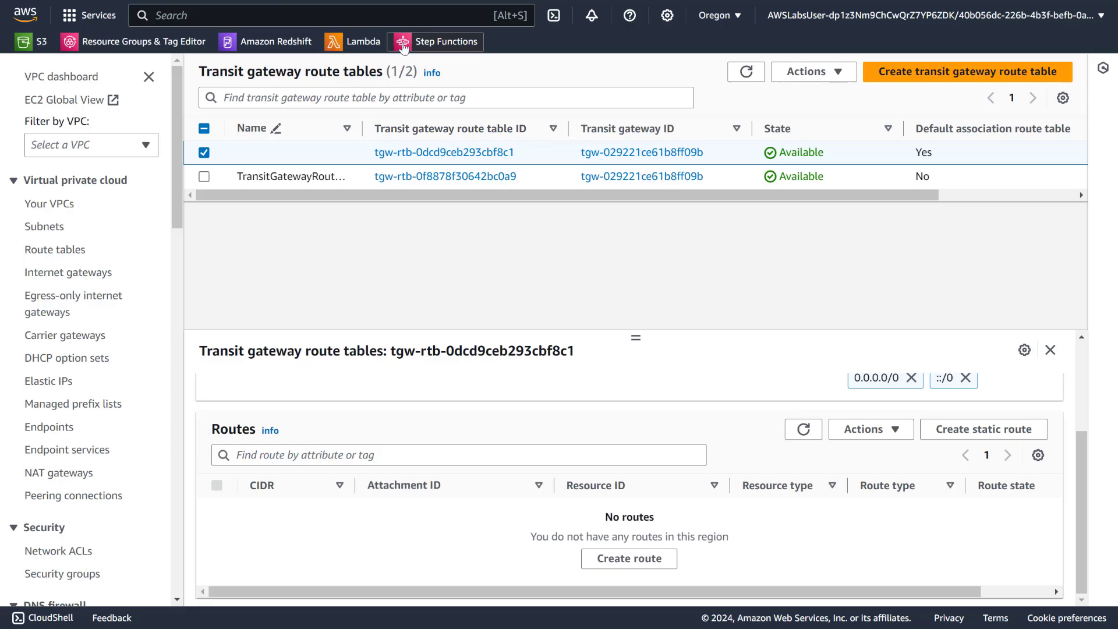
{"action": "key", "text": "ctrl+Tab"}
{"action": "key", "text": "ctrl+Tab"}
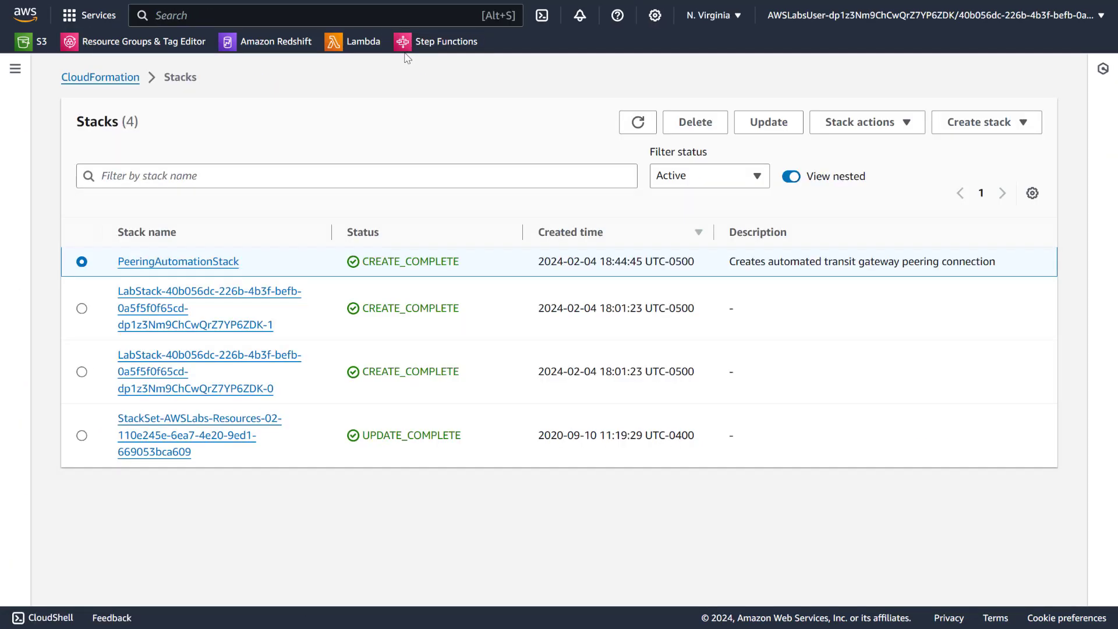
{"action": "key", "text": "ctrl+Tab"}
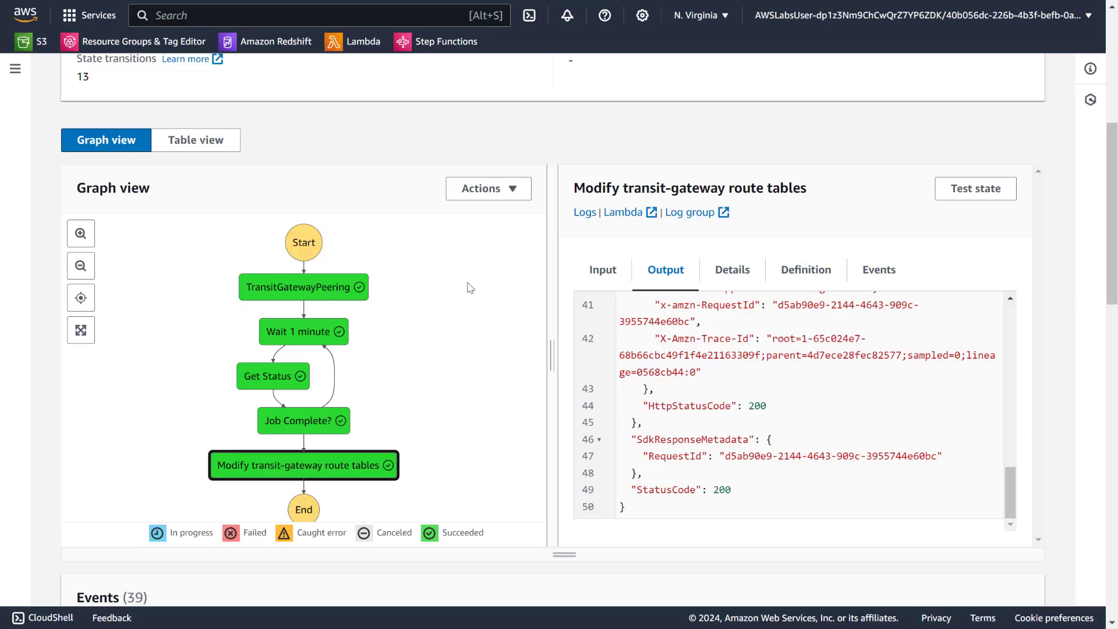
{"action": "scroll", "coordinate": [471, 287], "scroll_direction": "up", "scroll_amount": 7}
{"action": "left_click", "coordinate": [713, 156]}
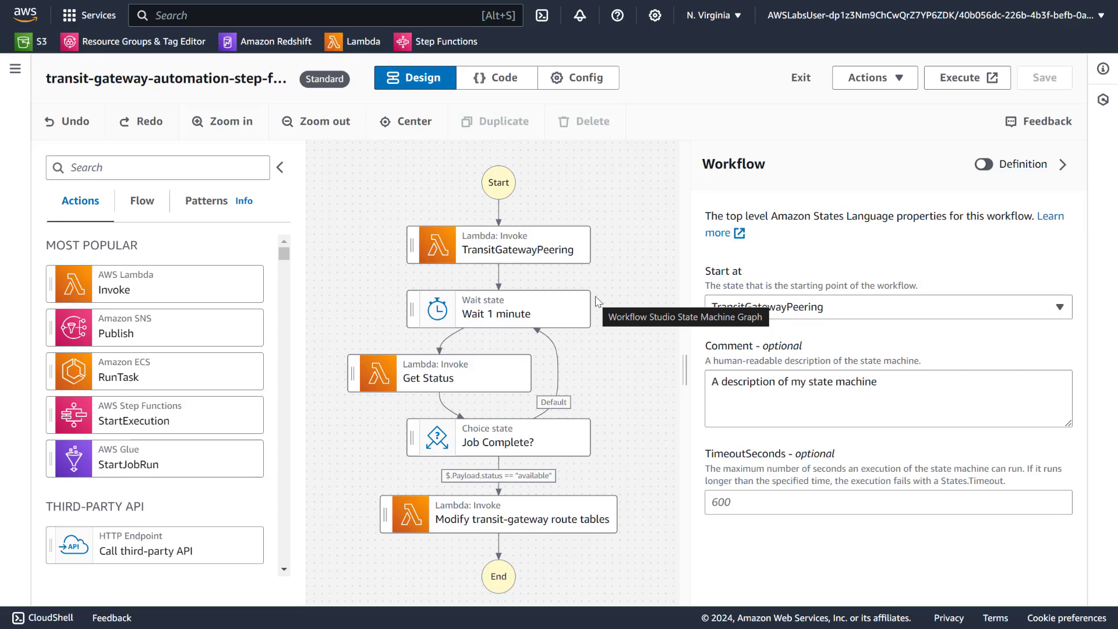
Examine which Lambda function the TransitGatewayPeering state invokes
{"action": "left_click", "coordinate": [542, 241]}
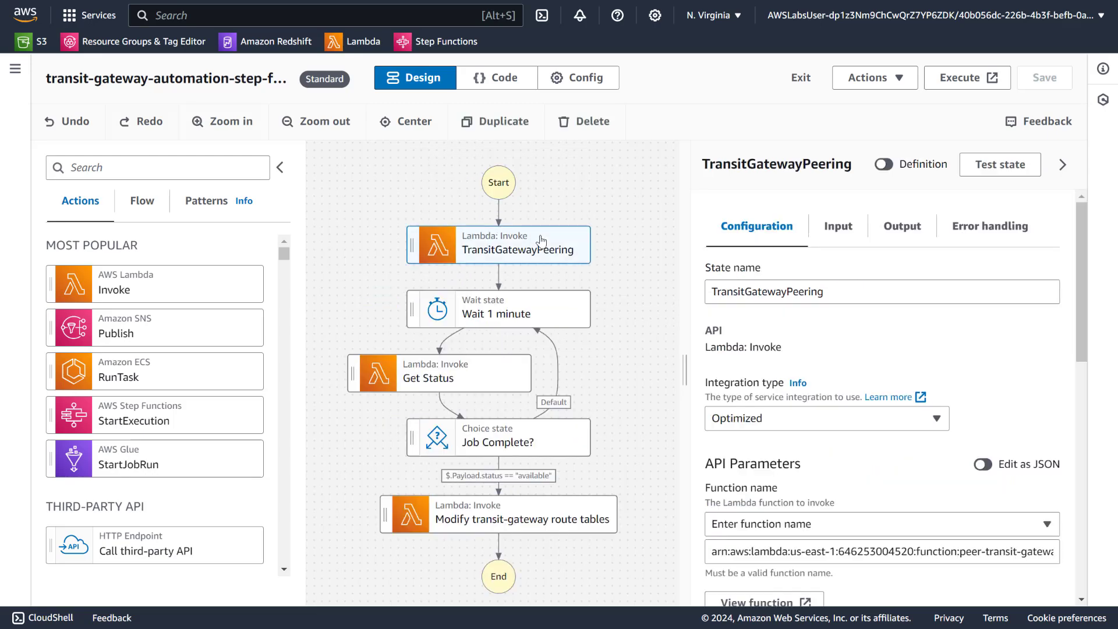
{"action": "scroll", "coordinate": [1031, 358], "scroll_direction": "down", "scroll_amount": 5}
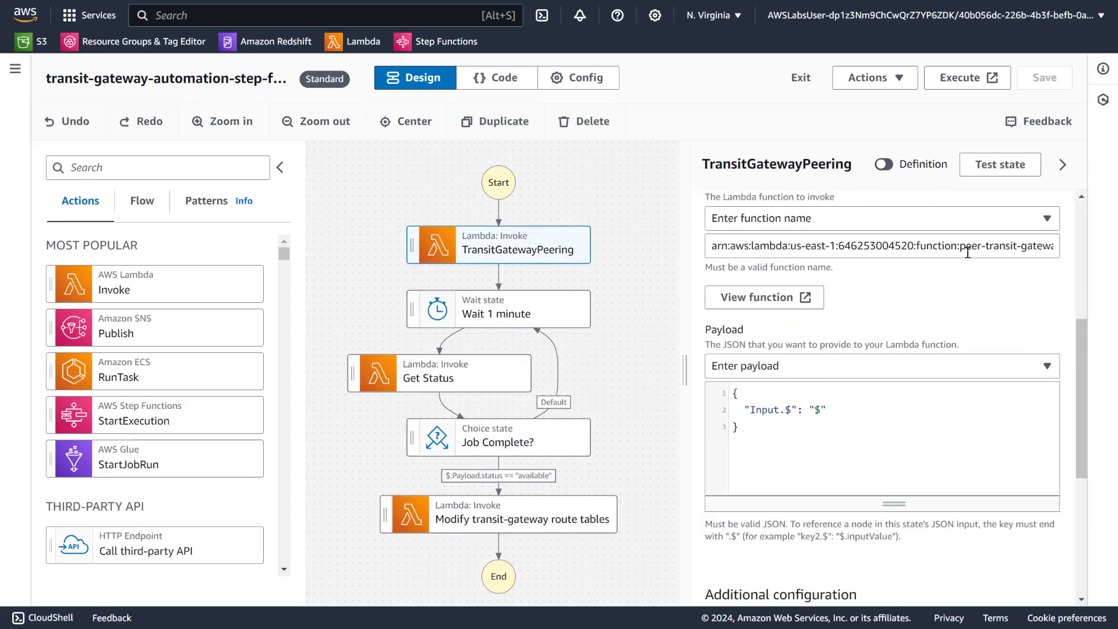
{"action": "left_click_drag", "start_coordinate": [959, 249], "coordinate": [1089, 244]}
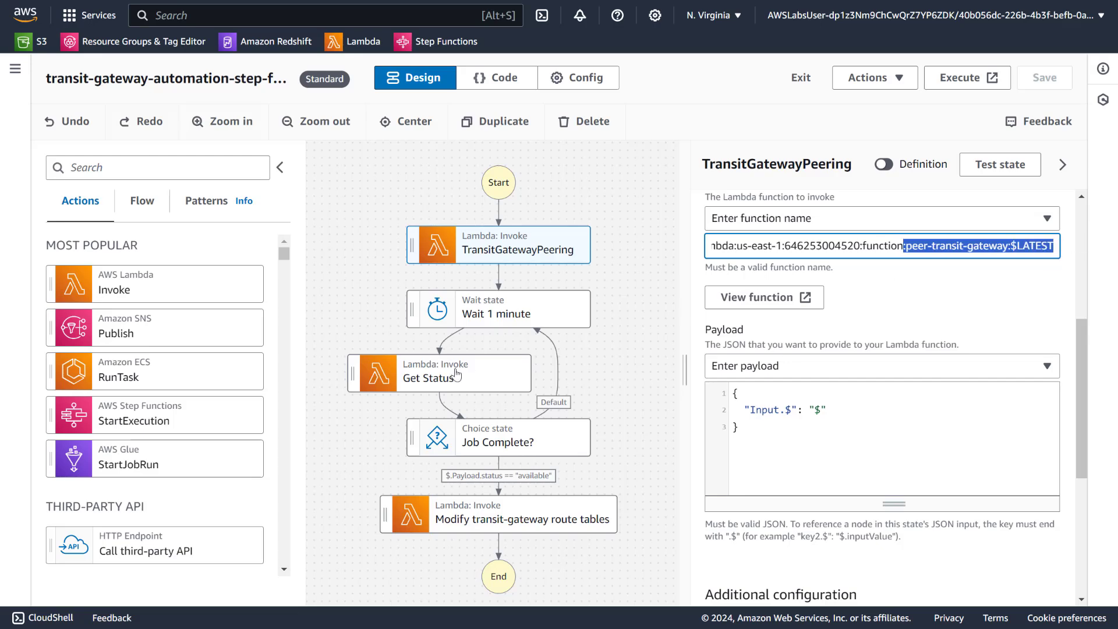
Examine the Lambda function name and API parameters of the Modify transit-gateway route tables state
{"action": "left_click", "coordinate": [547, 520]}
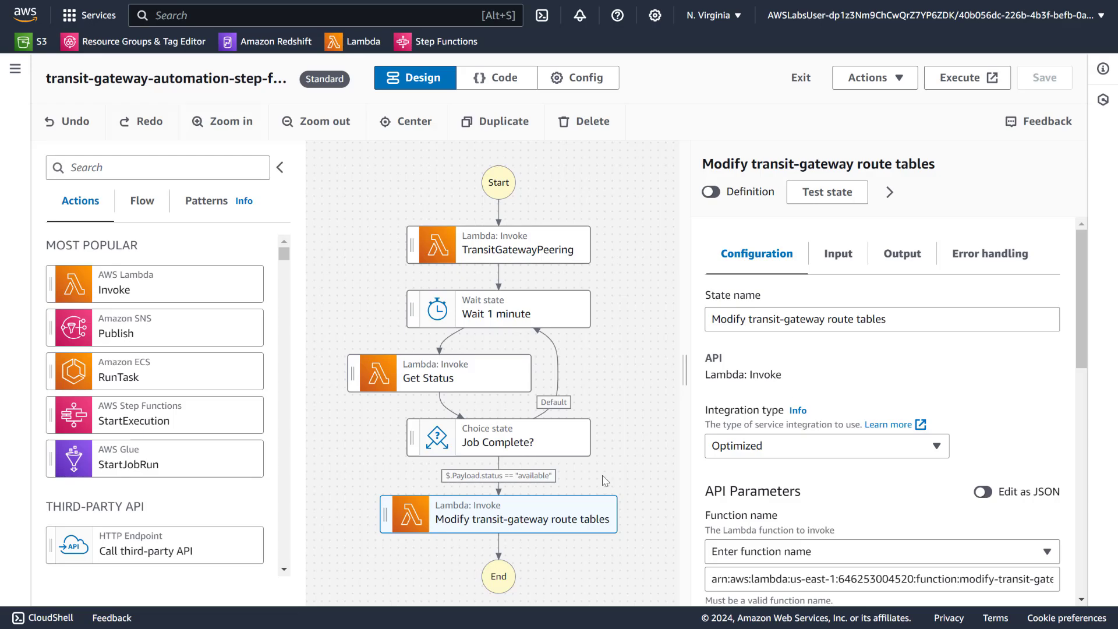
{"action": "left_click_drag", "start_coordinate": [856, 585], "coordinate": [1078, 579]}
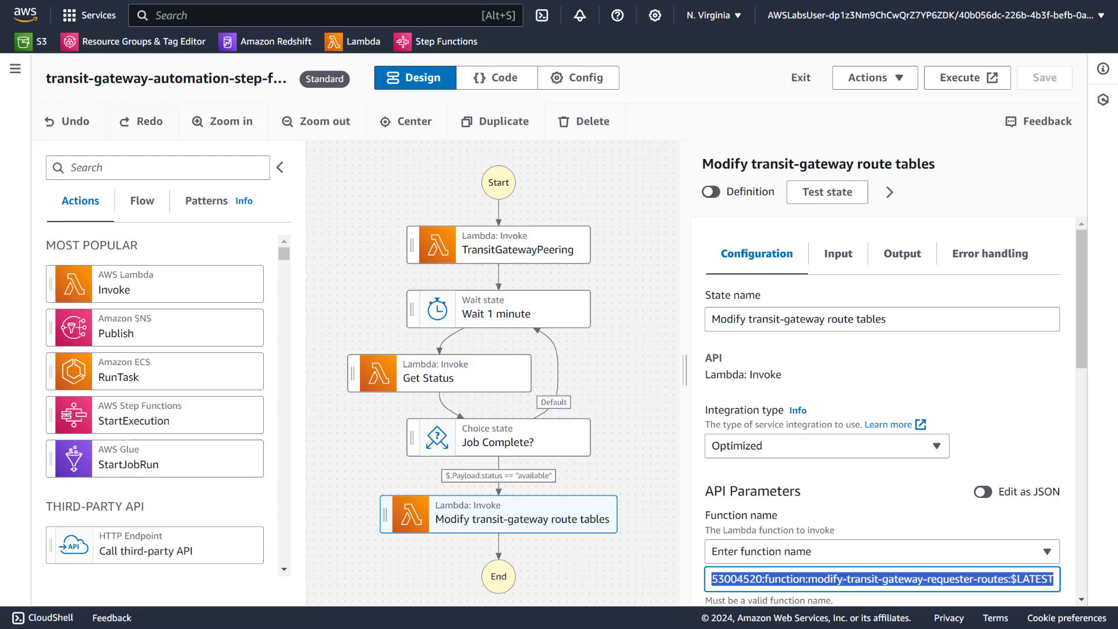
{"action": "left_click", "coordinate": [943, 582]}
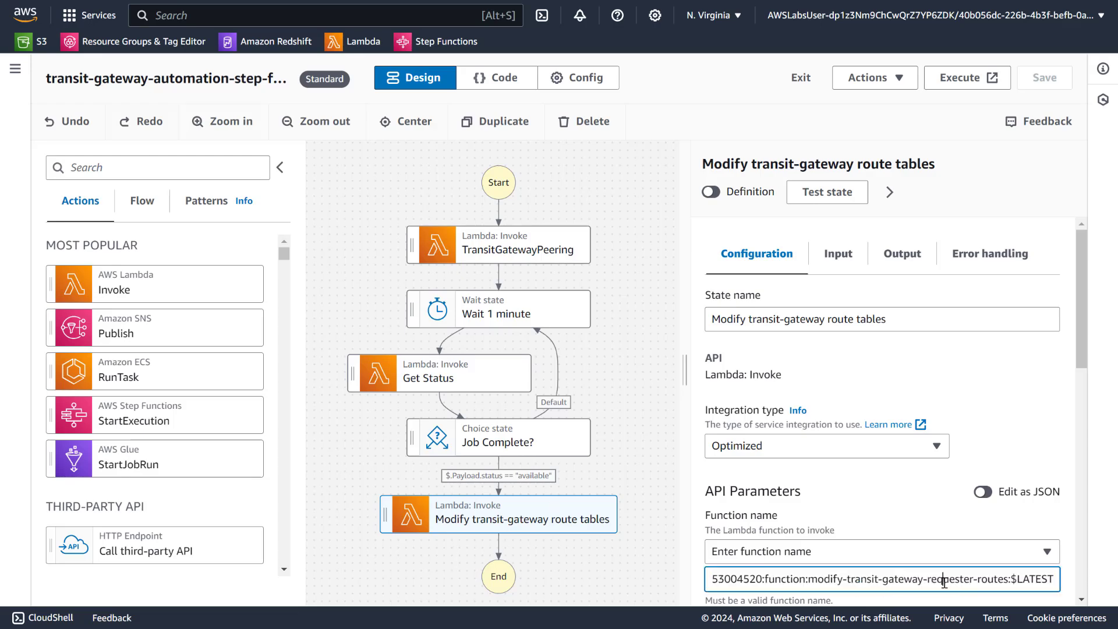
{"action": "left_click", "coordinate": [556, 524]}
{"action": "scroll", "coordinate": [793, 492], "scroll_direction": "down", "scroll_amount": 3}
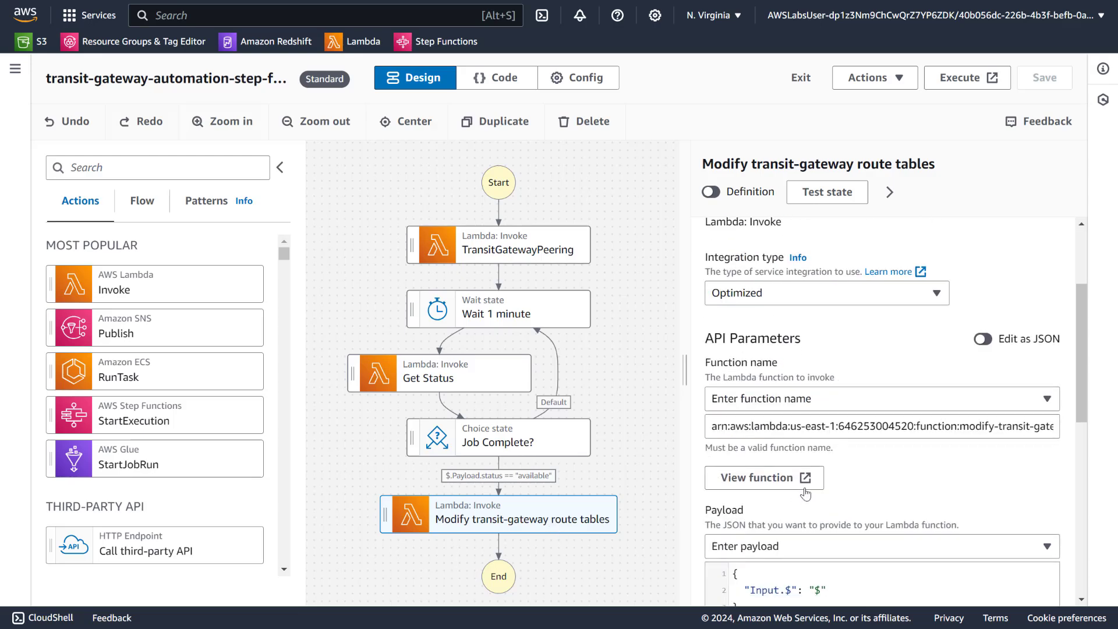
Set the Modify transit-gateway route tables state to invoke the diy-modify-transit-gateway-all-routes:$LATEST Lambda function
{"action": "left_click", "coordinate": [834, 424]}
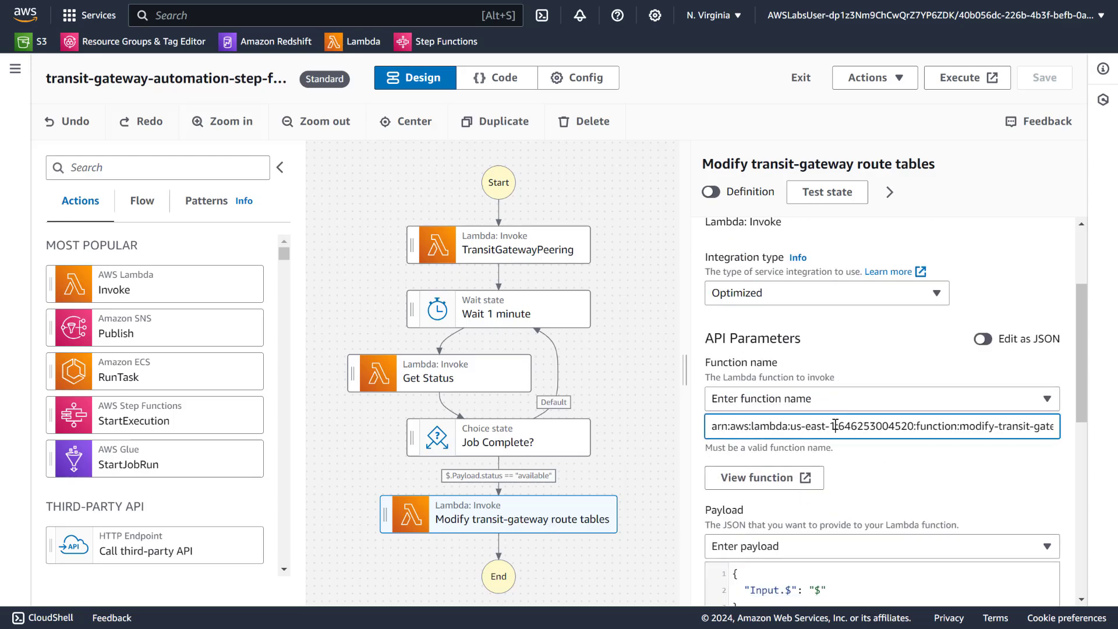
{"action": "left_click", "coordinate": [876, 402]}
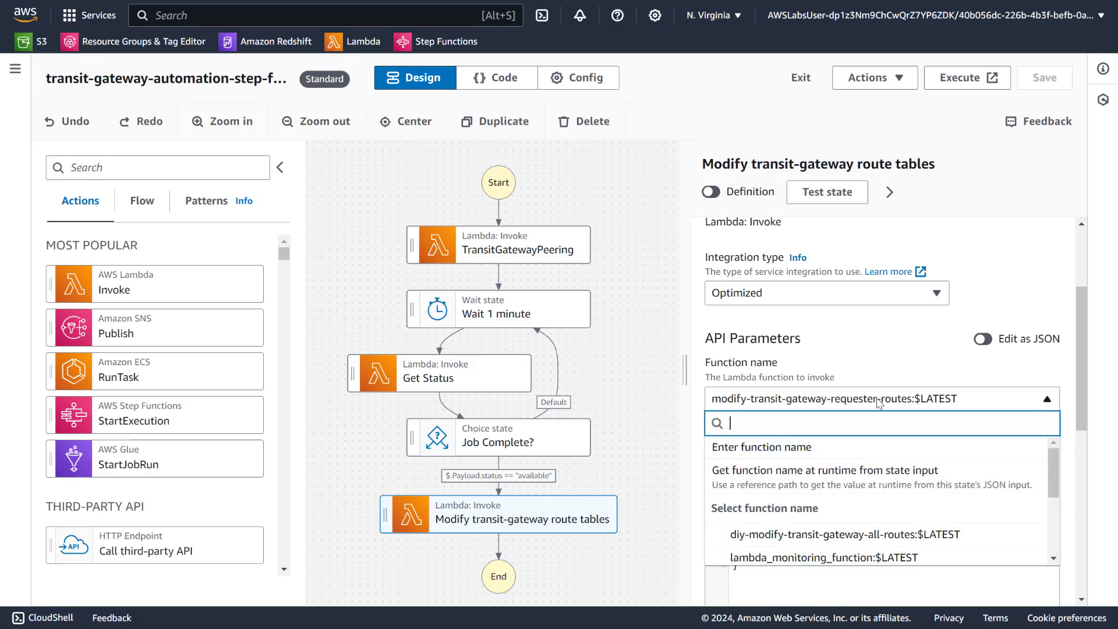
{"action": "scroll", "coordinate": [924, 502], "scroll_direction": "down", "scroll_amount": 2}
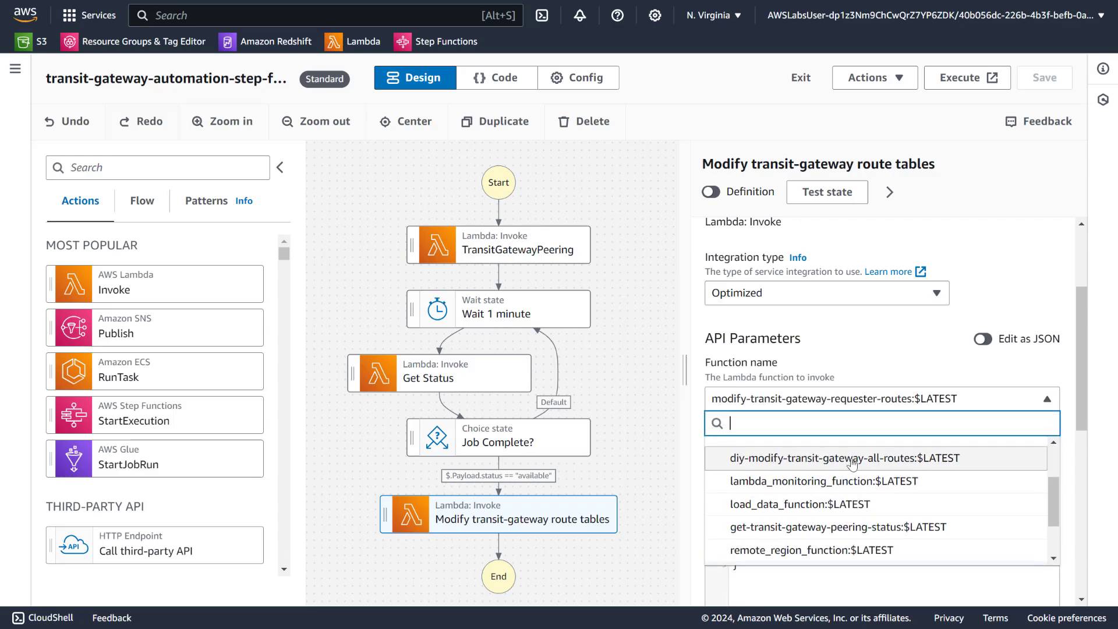
{"action": "scroll", "coordinate": [850, 463], "scroll_direction": "down", "scroll_amount": 3}
{"action": "scroll", "coordinate": [850, 463], "scroll_direction": "up", "scroll_amount": 4}
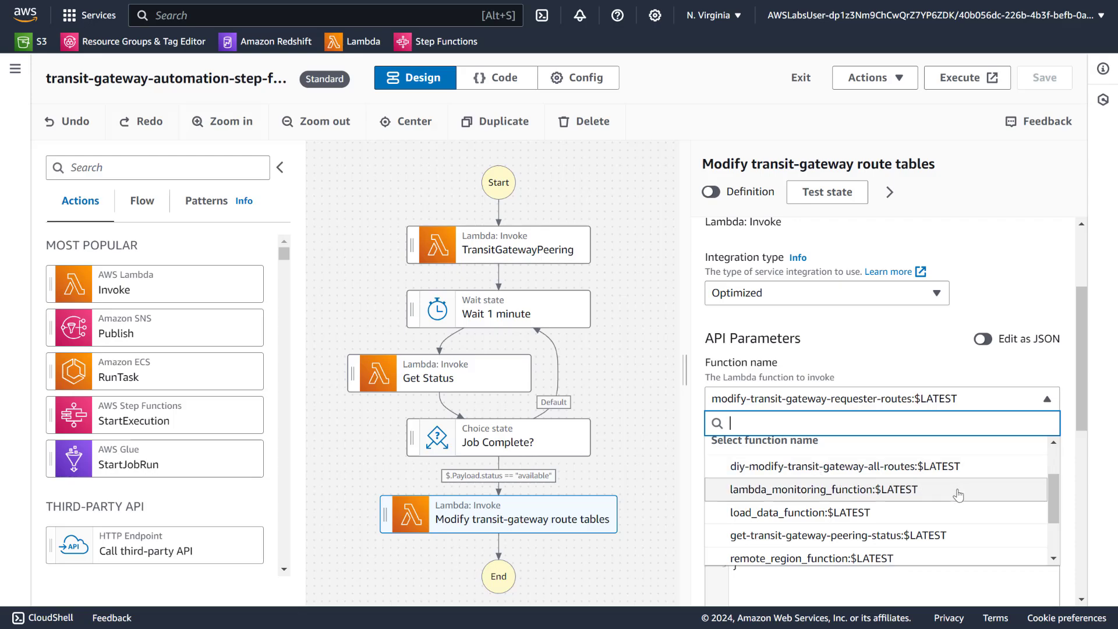
{"action": "scroll", "coordinate": [958, 495], "scroll_direction": "down", "scroll_amount": 2}
{"action": "scroll", "coordinate": [958, 495], "scroll_direction": "down", "scroll_amount": 1}
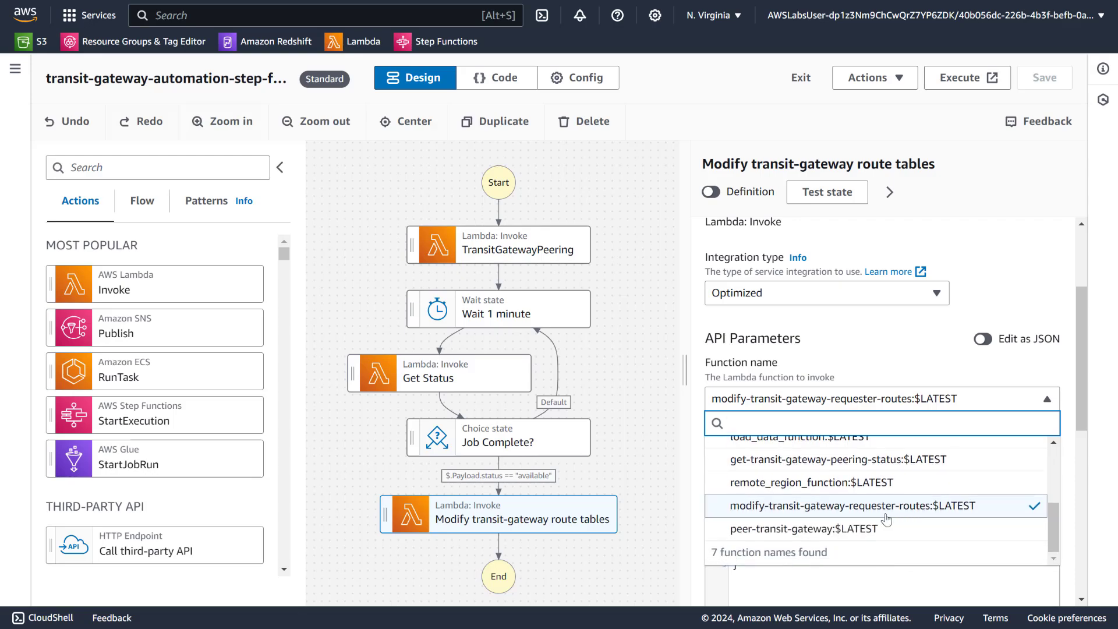
{"action": "scroll", "coordinate": [864, 524], "scroll_direction": "up", "scroll_amount": 3}
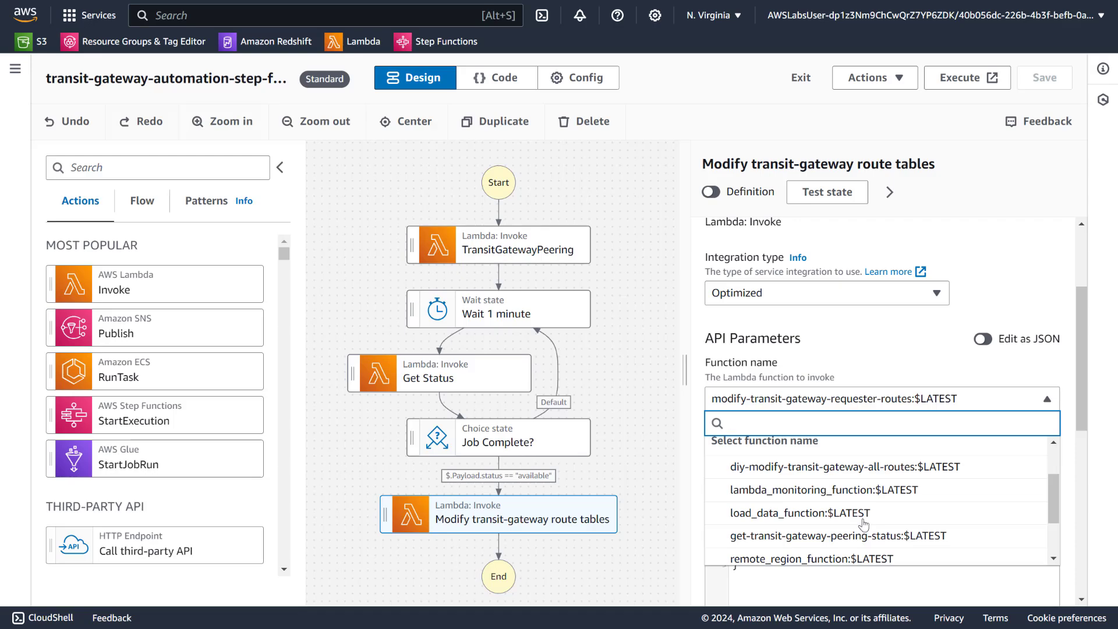
{"action": "scroll", "coordinate": [864, 524], "scroll_direction": "up", "scroll_amount": 2}
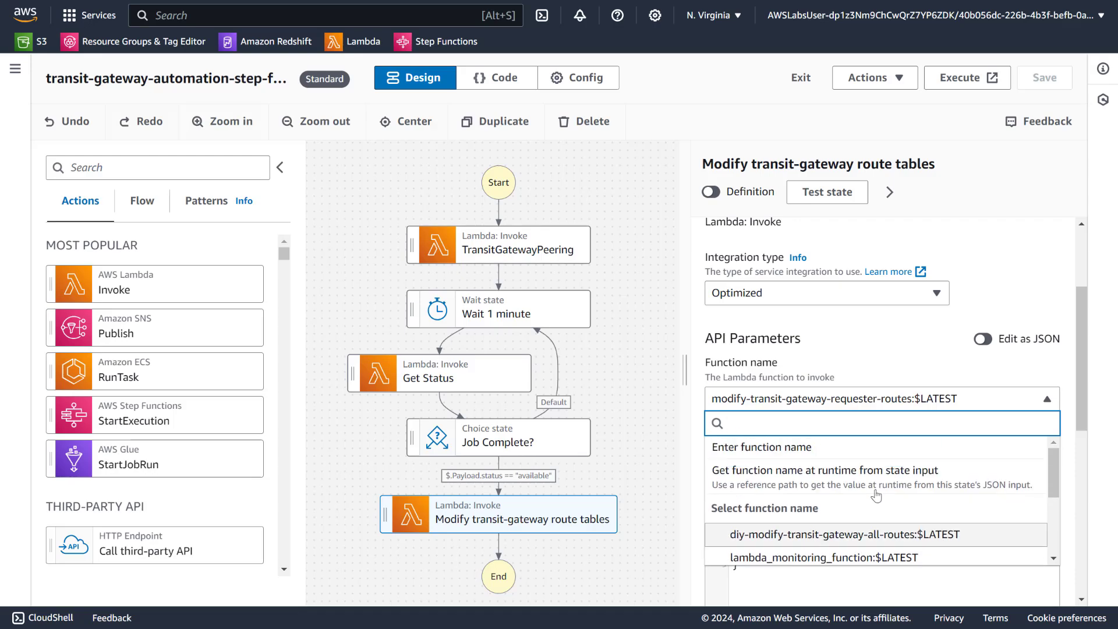
{"action": "left_click", "coordinate": [853, 535]}
{"action": "scroll", "coordinate": [889, 453], "scroll_direction": "down", "scroll_amount": 5}
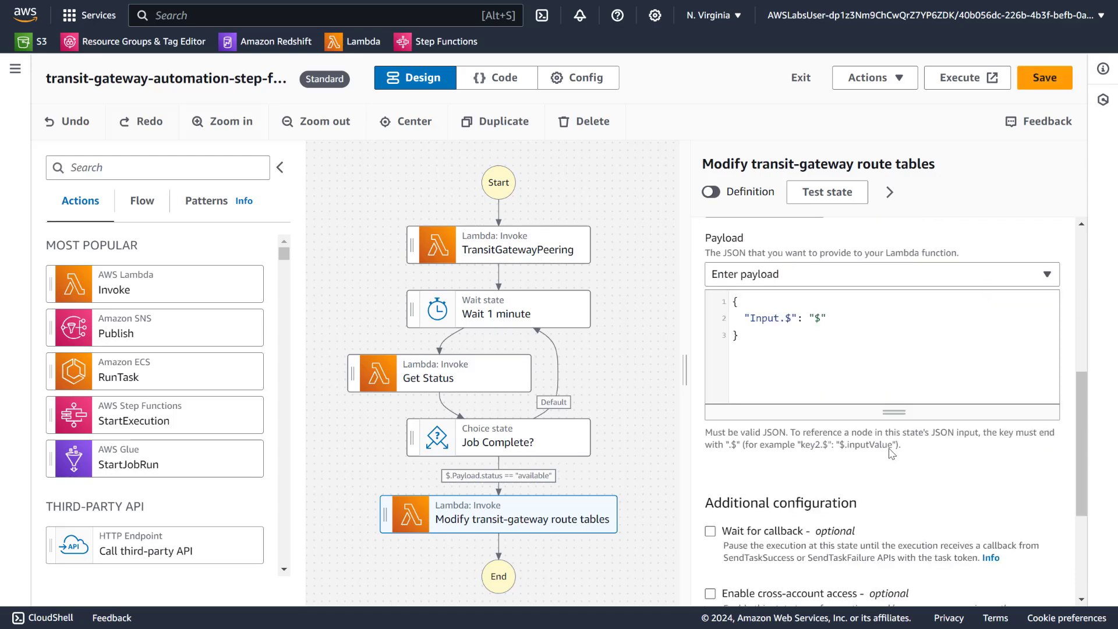
{"action": "scroll", "coordinate": [816, 320], "scroll_direction": "down", "scroll_amount": 3}
{"action": "scroll", "coordinate": [850, 378], "scroll_direction": "up", "scroll_amount": 8}
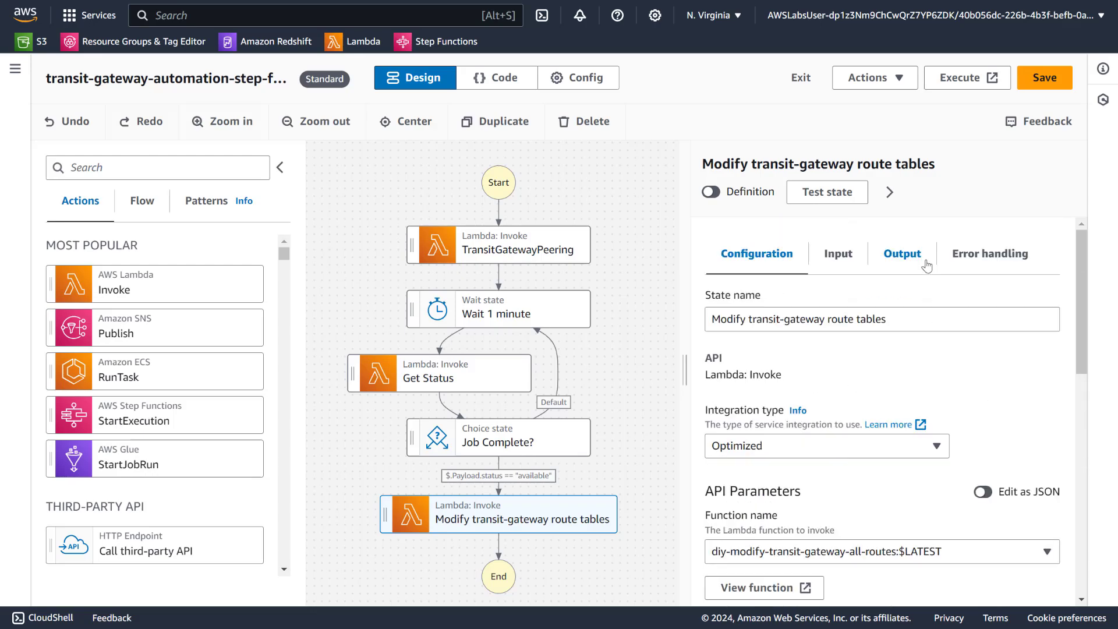
Add the original input to the state's output using ResultPath, with the Combine original input with result option
{"action": "left_click", "coordinate": [903, 255]}
{"action": "scroll", "coordinate": [936, 403], "scroll_direction": "down", "scroll_amount": 3}
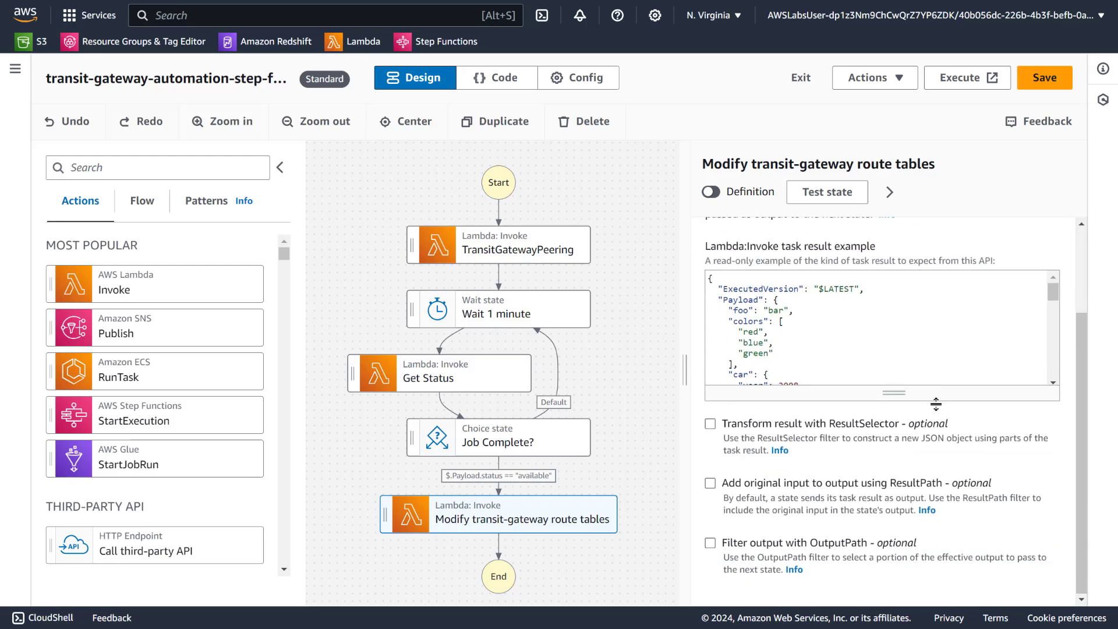
{"action": "left_click", "coordinate": [870, 486]}
{"action": "scroll", "coordinate": [871, 484], "scroll_direction": "down", "scroll_amount": 2}
{"action": "left_click", "coordinate": [858, 464]}
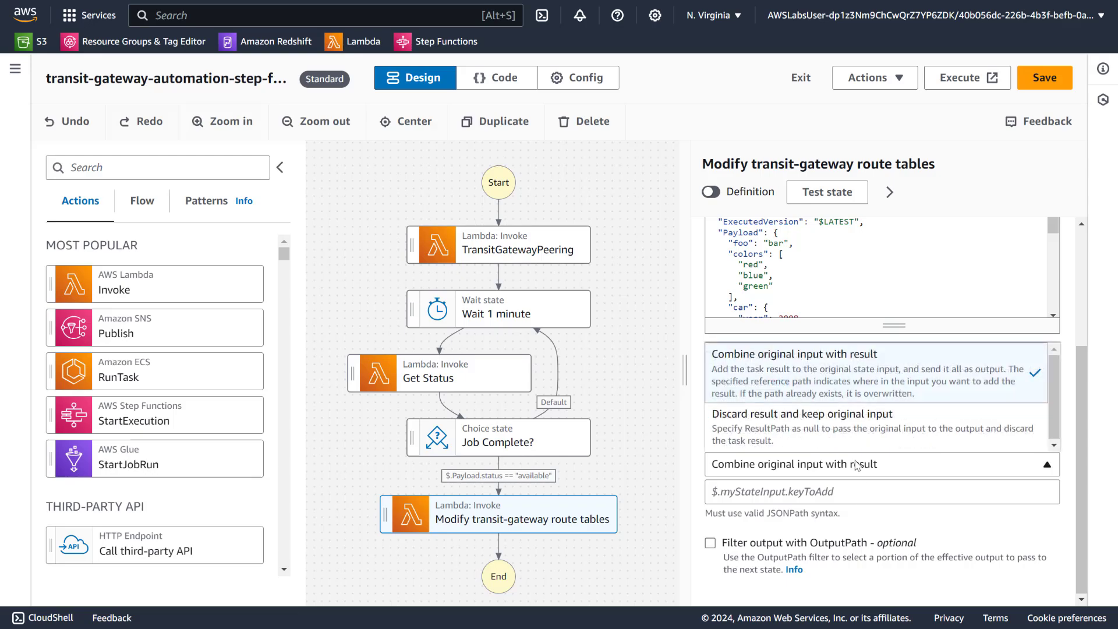
{"action": "left_click", "coordinate": [843, 376]}
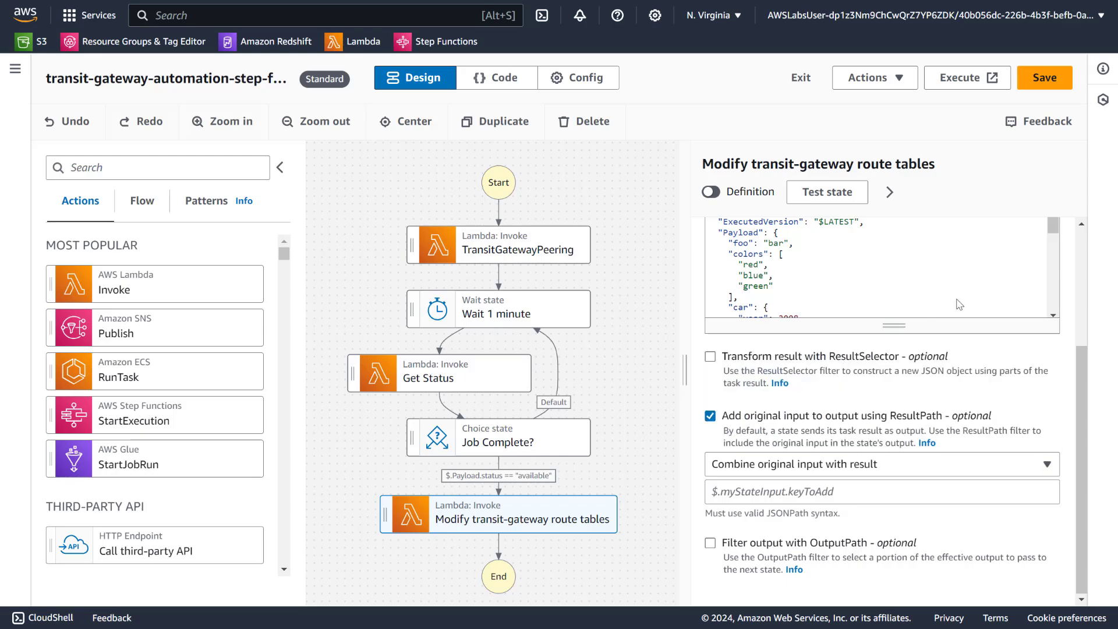
Save the updated state machine, then leave the editor and start a new execution with the prefilled input
{"action": "left_click", "coordinate": [1042, 82]}
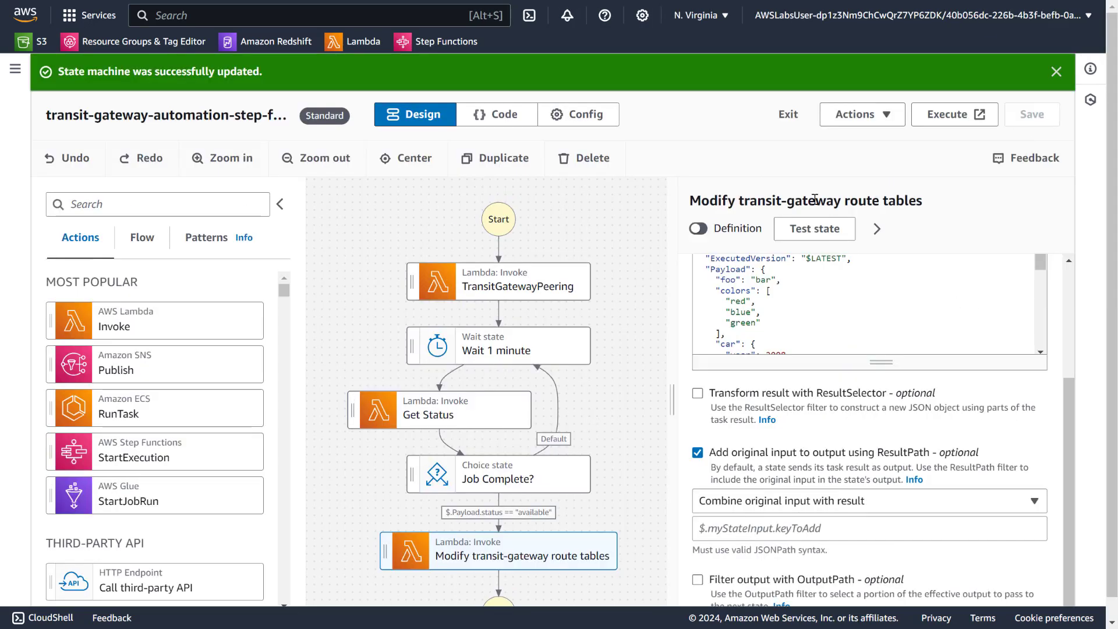
{"action": "left_click", "coordinate": [1056, 73]}
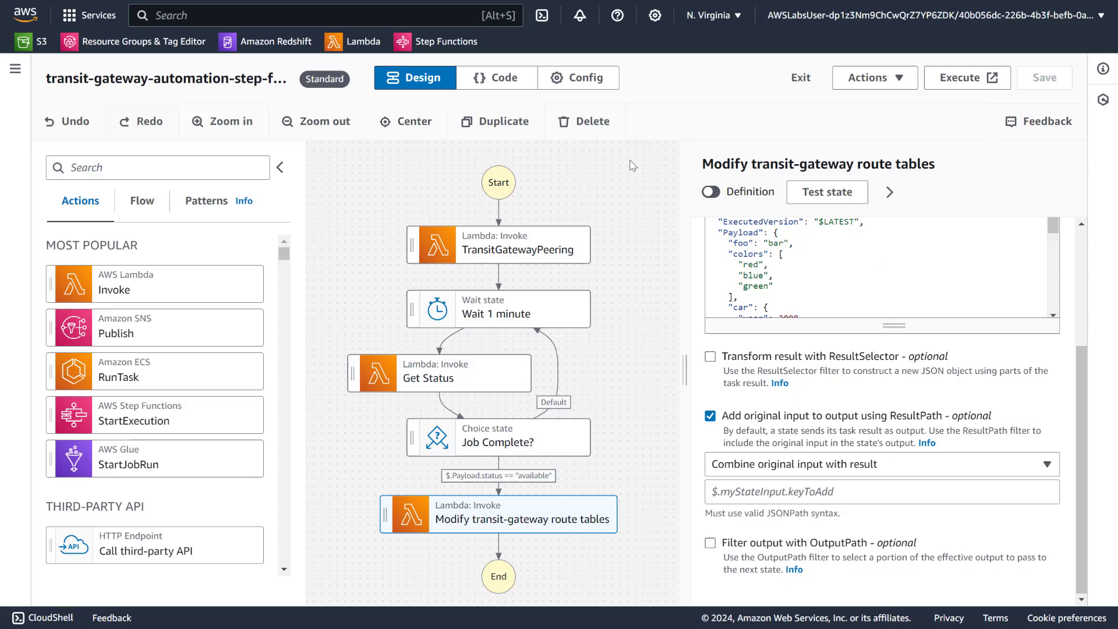
{"action": "left_click", "coordinate": [797, 79]}
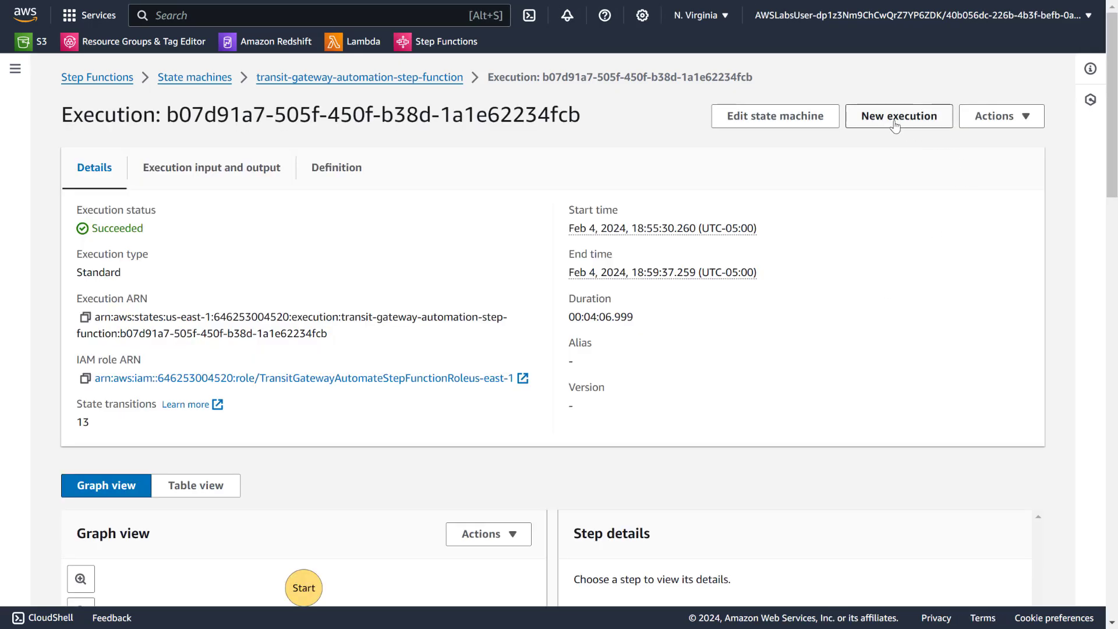
{"action": "left_click", "coordinate": [891, 116]}
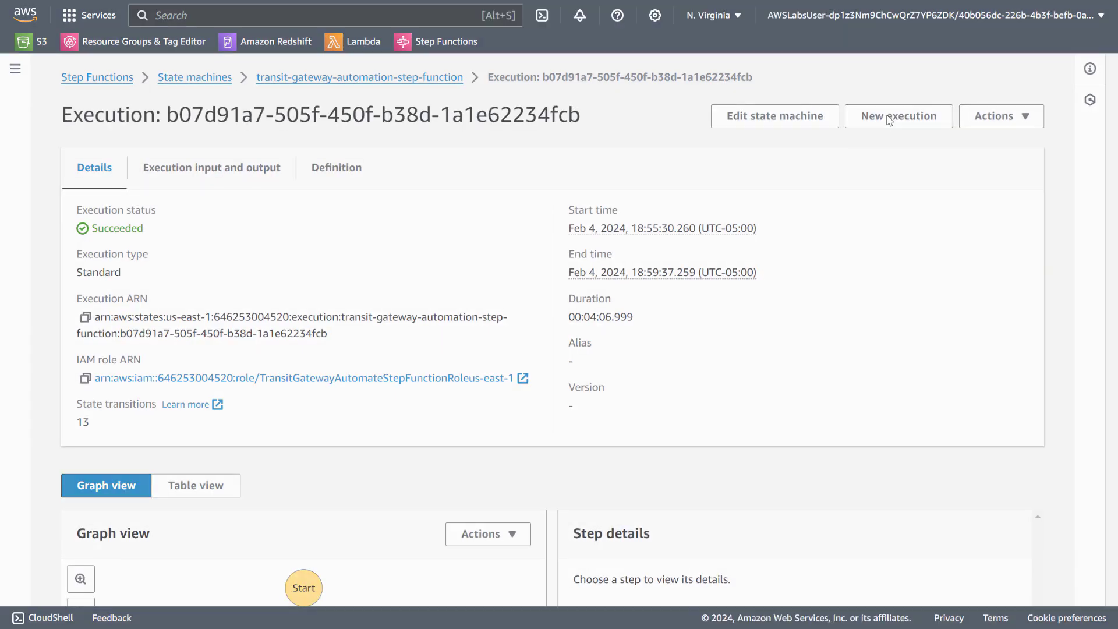
{"action": "left_click", "coordinate": [990, 527]}
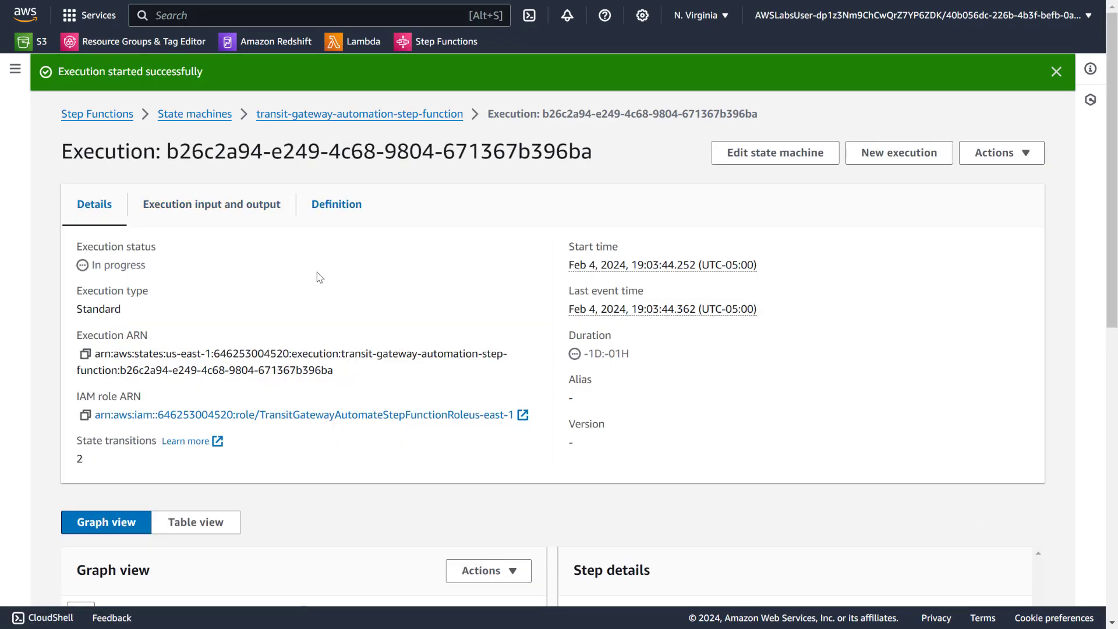
Follow the new execution in the enlarged graph view, then inspect the output of its Get Status step
{"action": "scroll", "coordinate": [320, 277], "scroll_direction": "down", "scroll_amount": 6}
{"action": "left_click", "coordinate": [81, 329]}
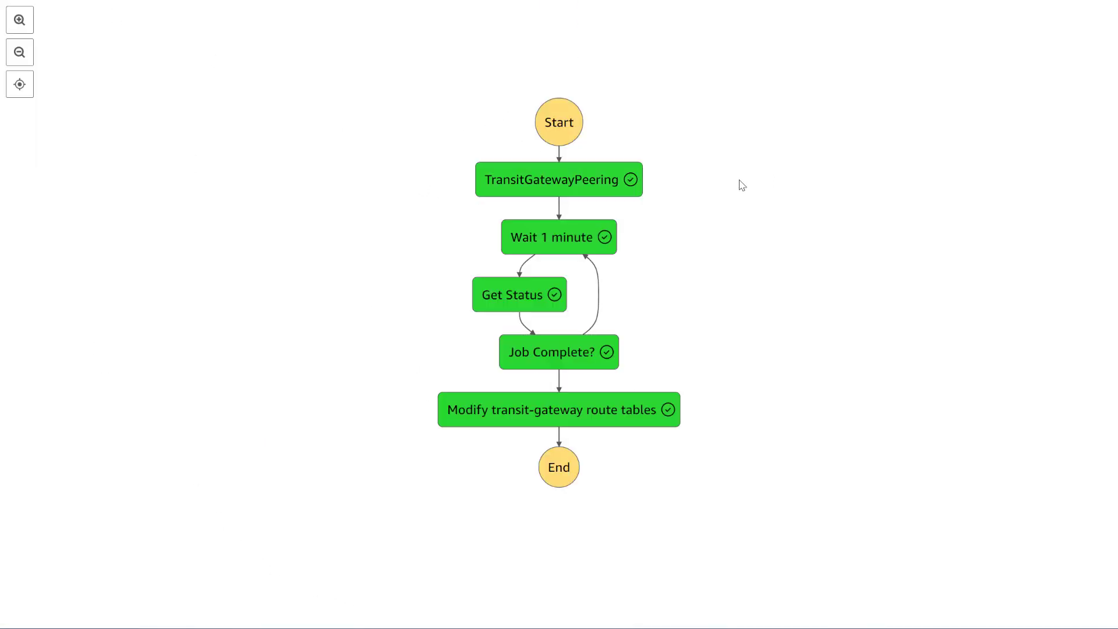
{"action": "key", "text": "F11"}
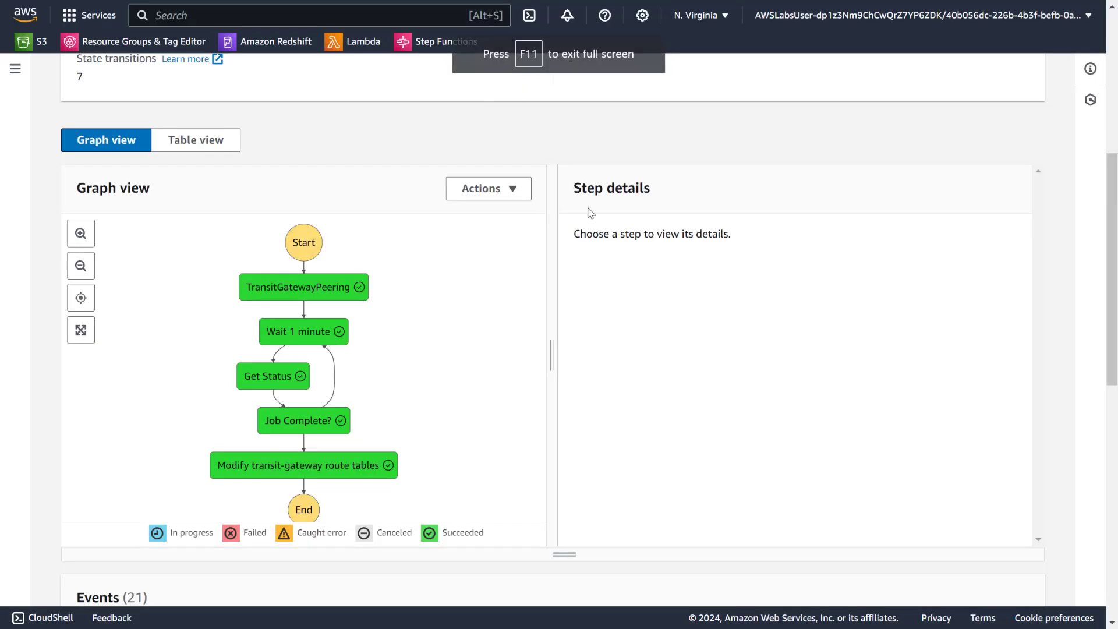
{"action": "scroll", "coordinate": [517, 344], "scroll_direction": "down", "scroll_amount": 1}
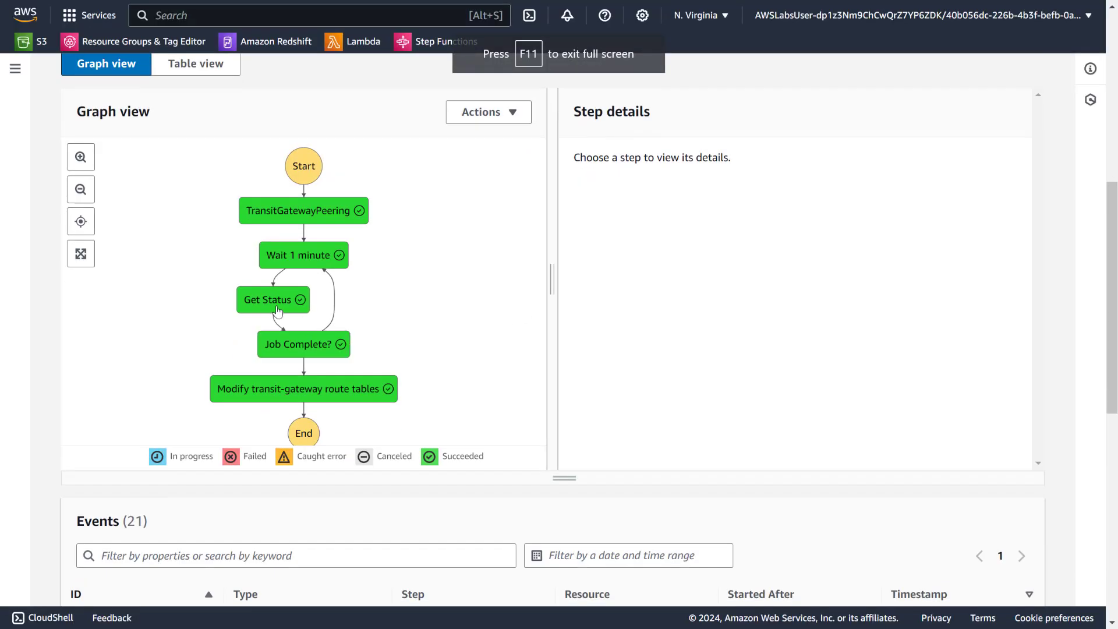
{"action": "left_click", "coordinate": [277, 309]}
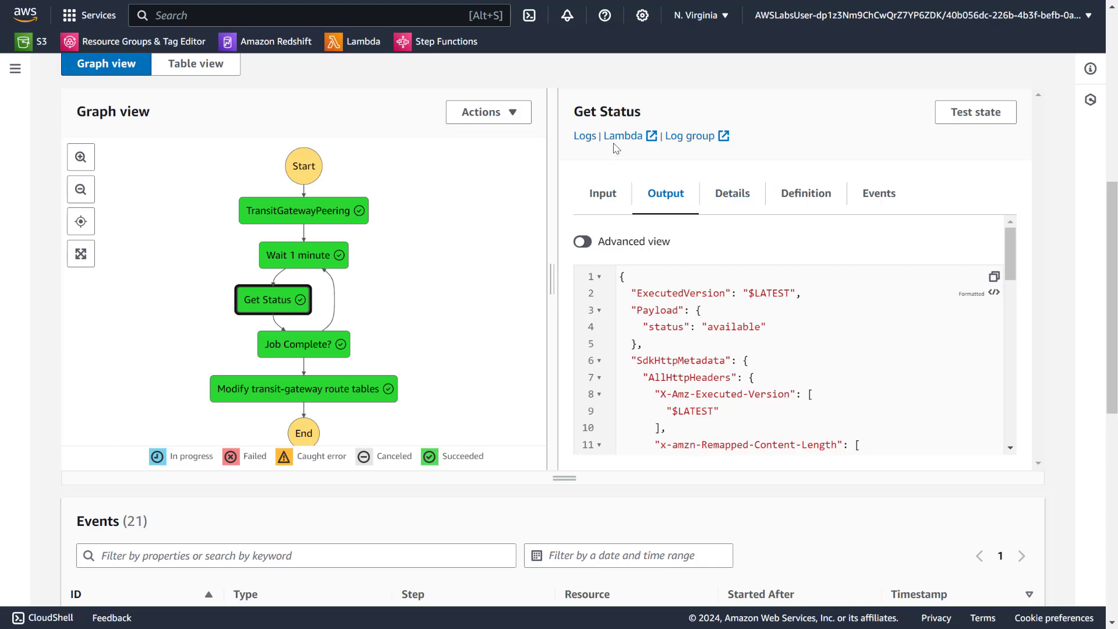
Refresh the Oregon transit gateway route tables and check the default association route table's routes for the peering route's CIDR
{"action": "key", "text": "ctrl+Tab"}
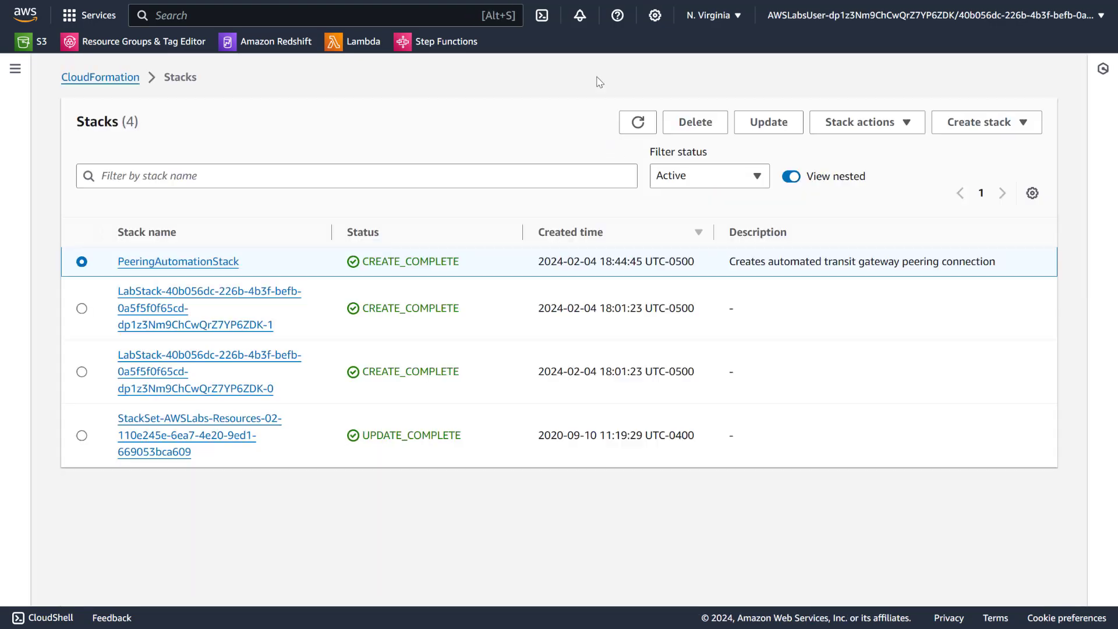
{"action": "key", "text": "ctrl+Tab"}
{"action": "key", "text": "ctrl+Tab"}
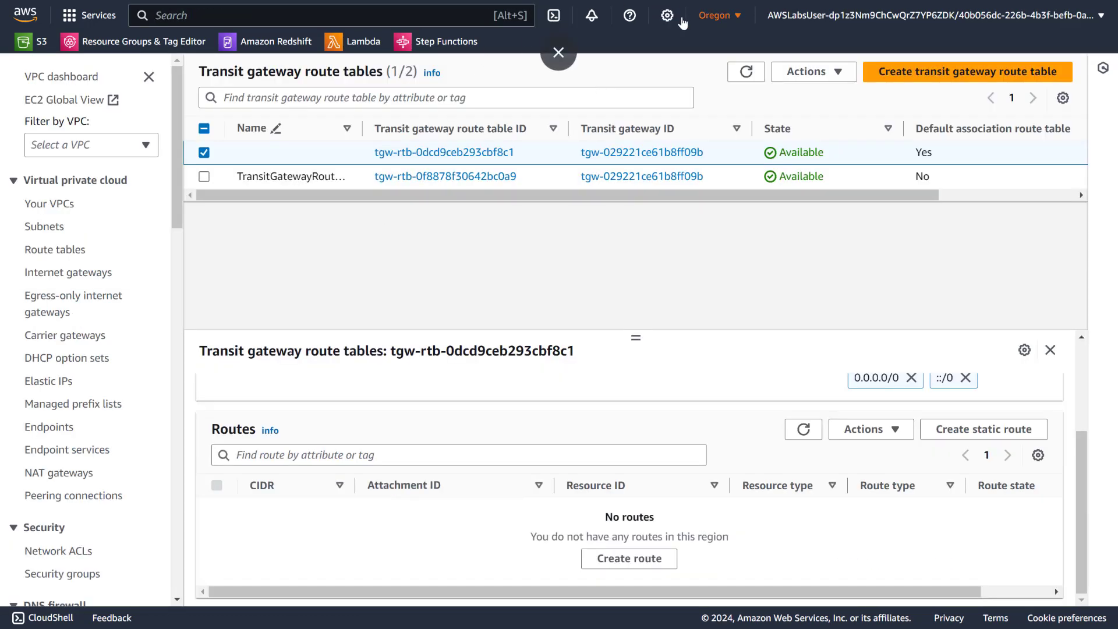
{"action": "left_click", "coordinate": [206, 156]}
{"action": "left_click", "coordinate": [753, 79]}
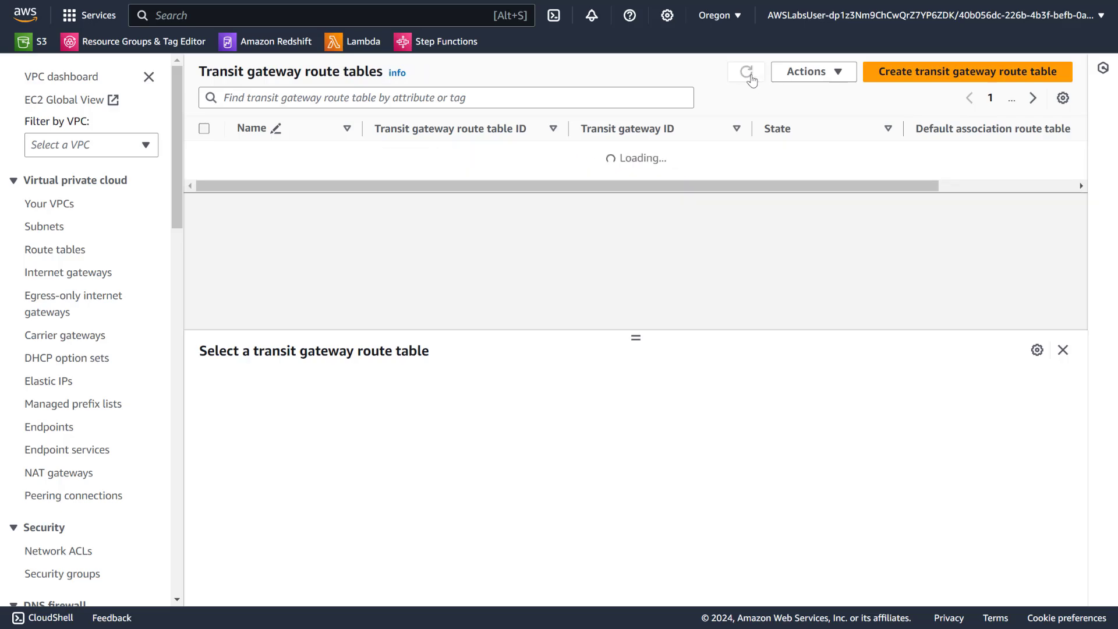
{"action": "left_click", "coordinate": [203, 153]}
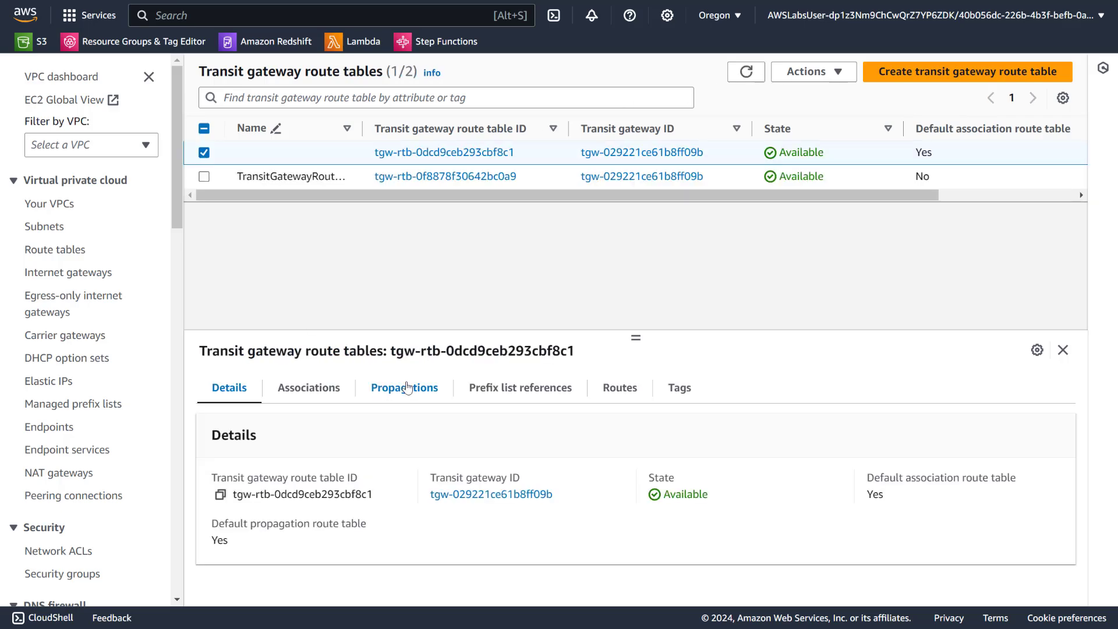
{"action": "left_click", "coordinate": [612, 389]}
{"action": "scroll", "coordinate": [501, 513], "scroll_direction": "down", "scroll_amount": 2}
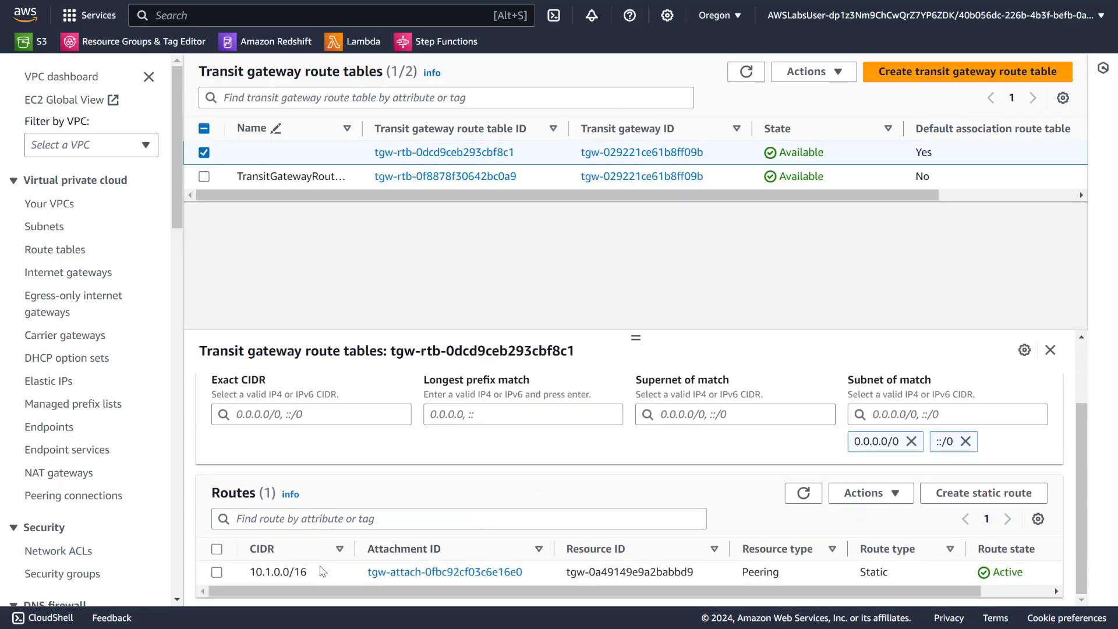
{"action": "triple_click", "coordinate": [283, 573]}
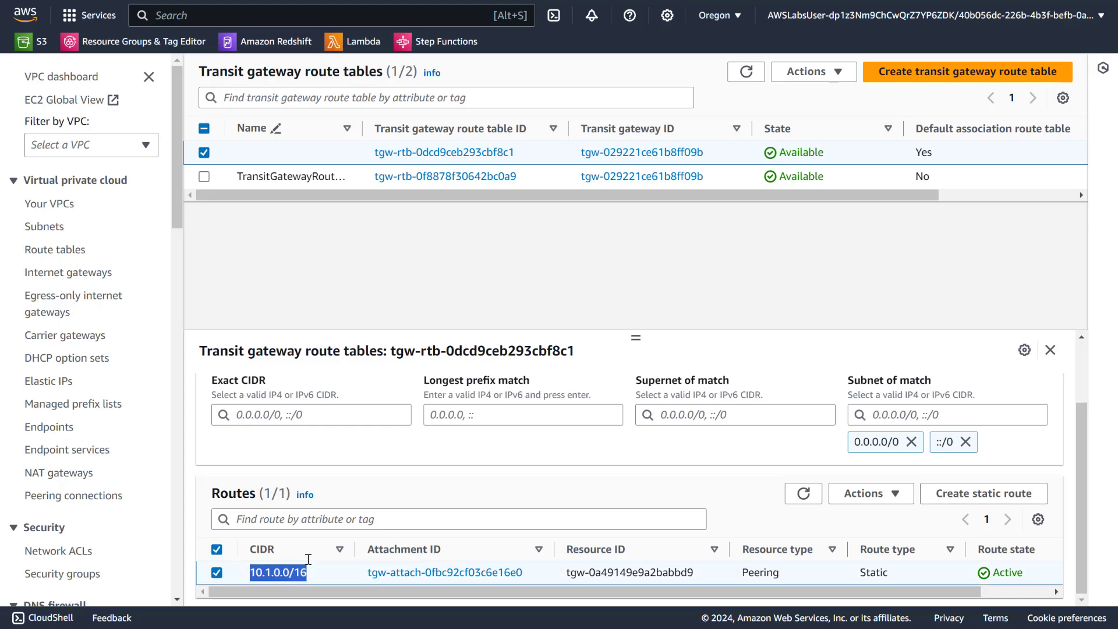
Check the lab's validation form, then copy the state machine name transit-gateway-automation-step-function from its Step Functions details page
{"action": "key", "text": "alt+Tab"}
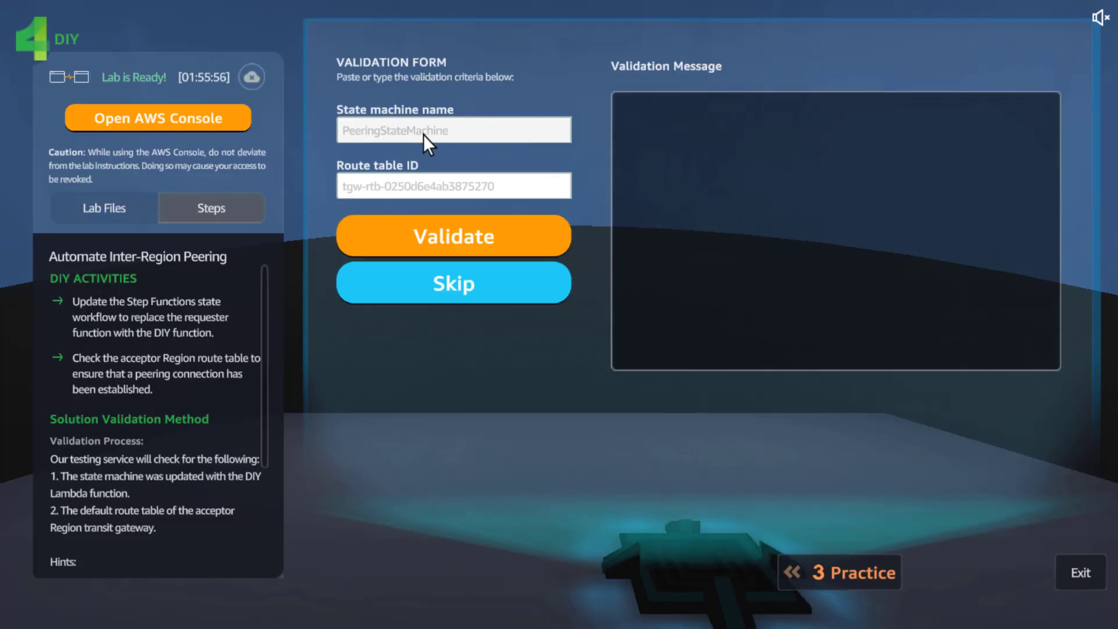
{"action": "key", "text": "alt+Tab"}
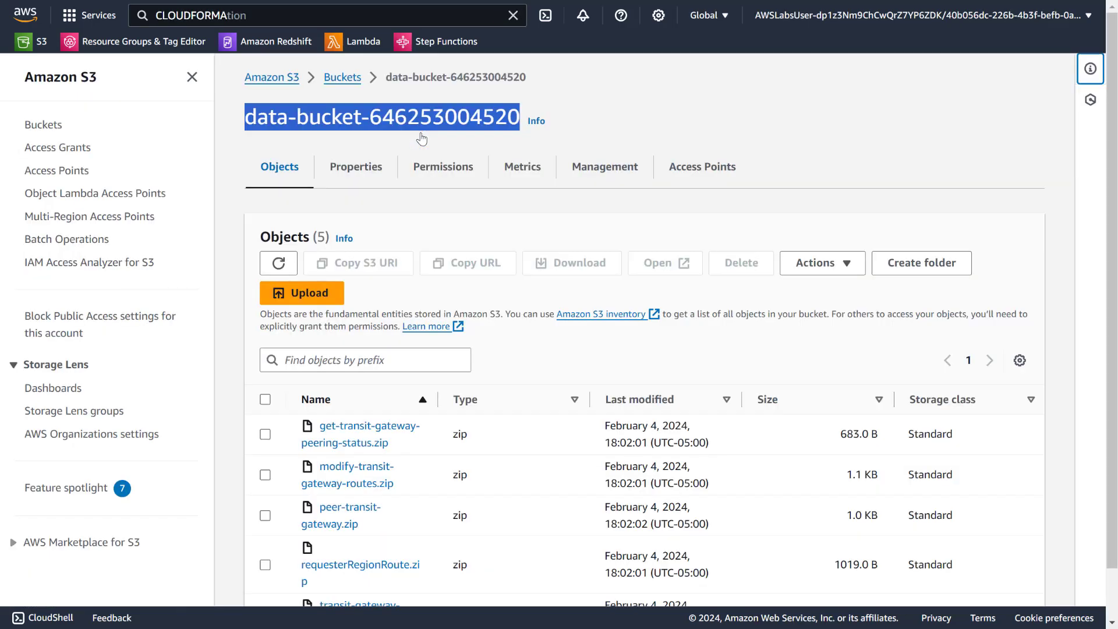
{"action": "key", "text": "Return"}
{"action": "key", "text": "ctrl+Tab"}
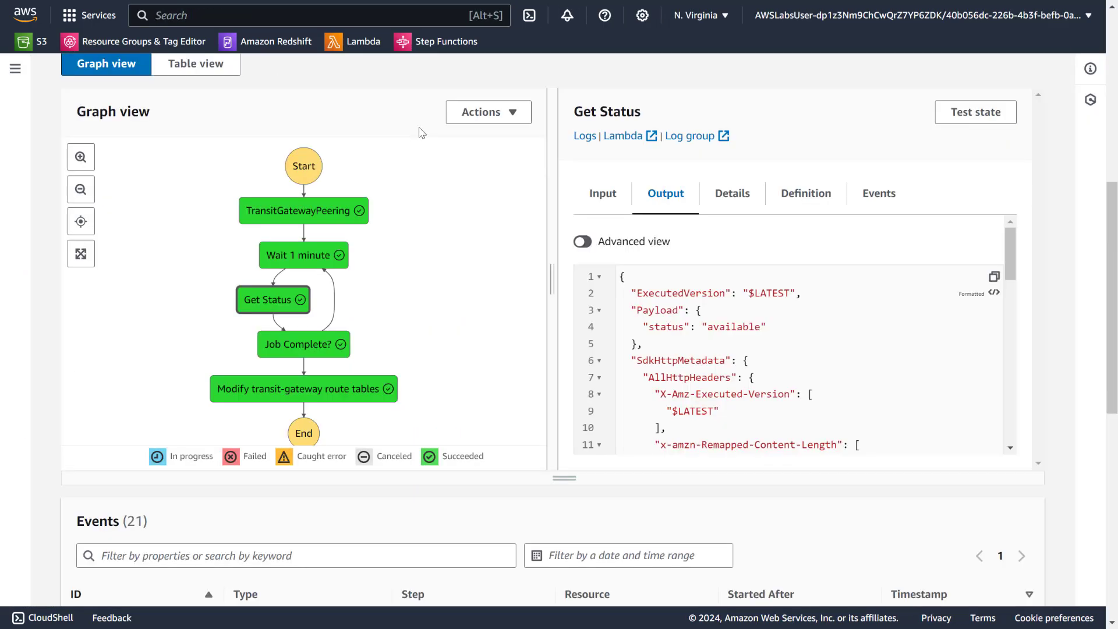
{"action": "scroll", "coordinate": [525, 169], "scroll_direction": "up", "scroll_amount": 8}
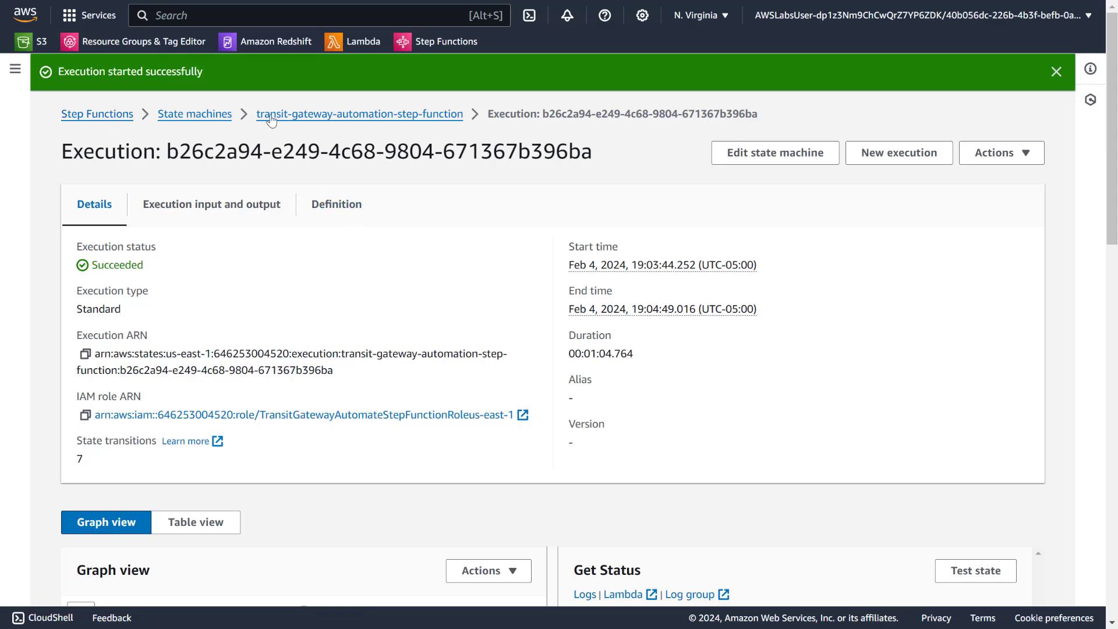
{"action": "left_click", "coordinate": [441, 116]}
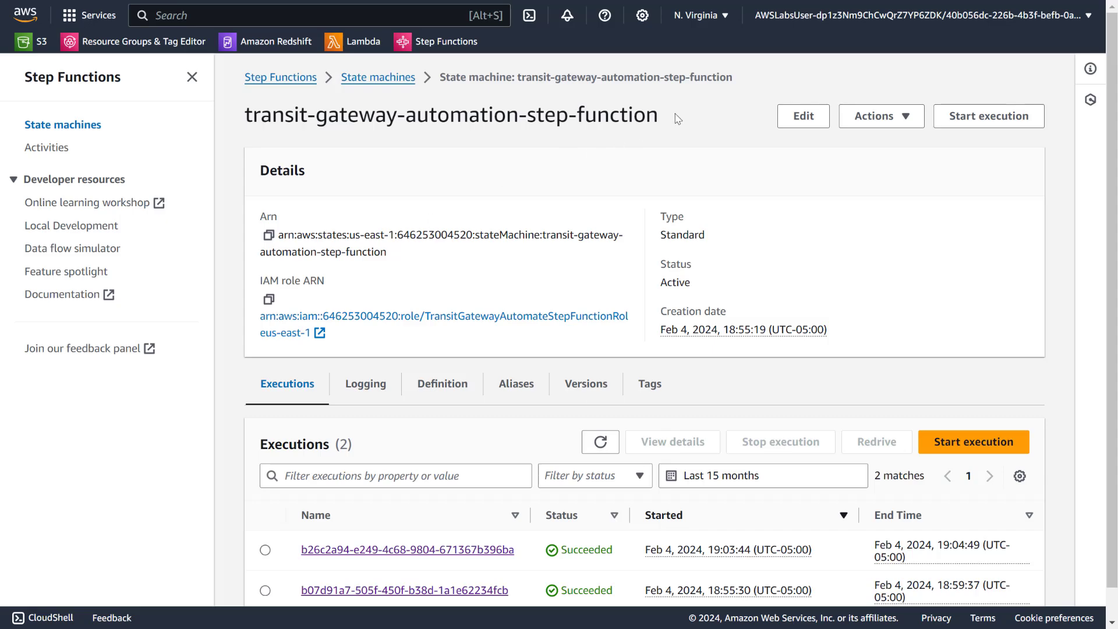
{"action": "left_click_drag", "start_coordinate": [675, 118], "coordinate": [243, 122]}
{"action": "key", "text": "ctrl+c"}
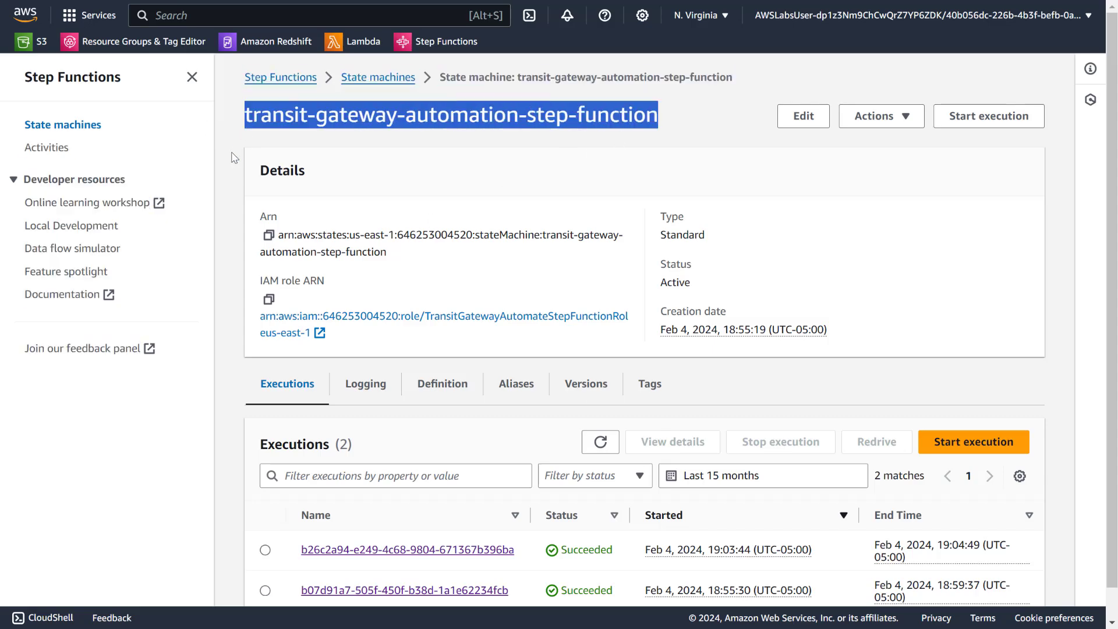
Enter the copied state machine name transit-gateway-automation-step-function in the lab's validation form
{"action": "key", "text": "ctrl+Tab"}
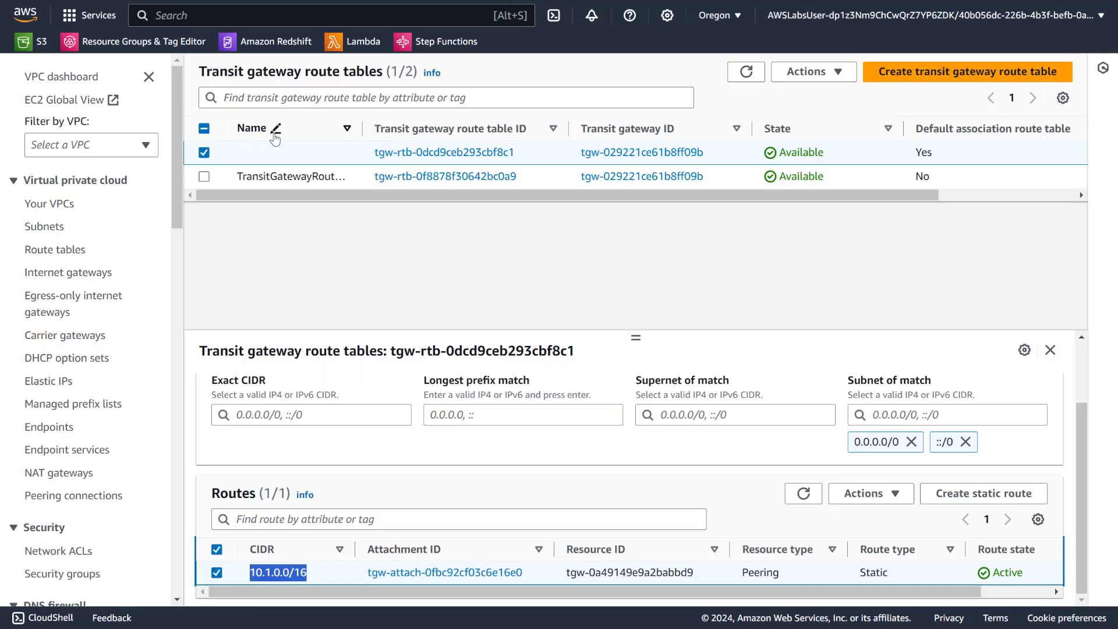
{"action": "key", "text": "ctrl+Tab"}
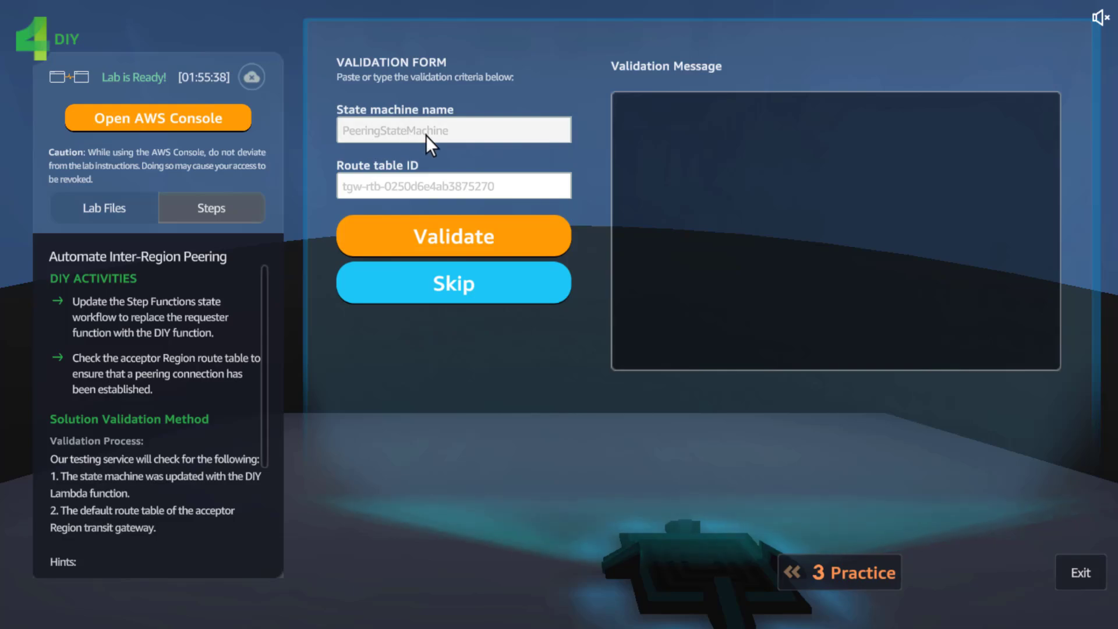
{"action": "key", "text": "ctrl+shift+Tab"}
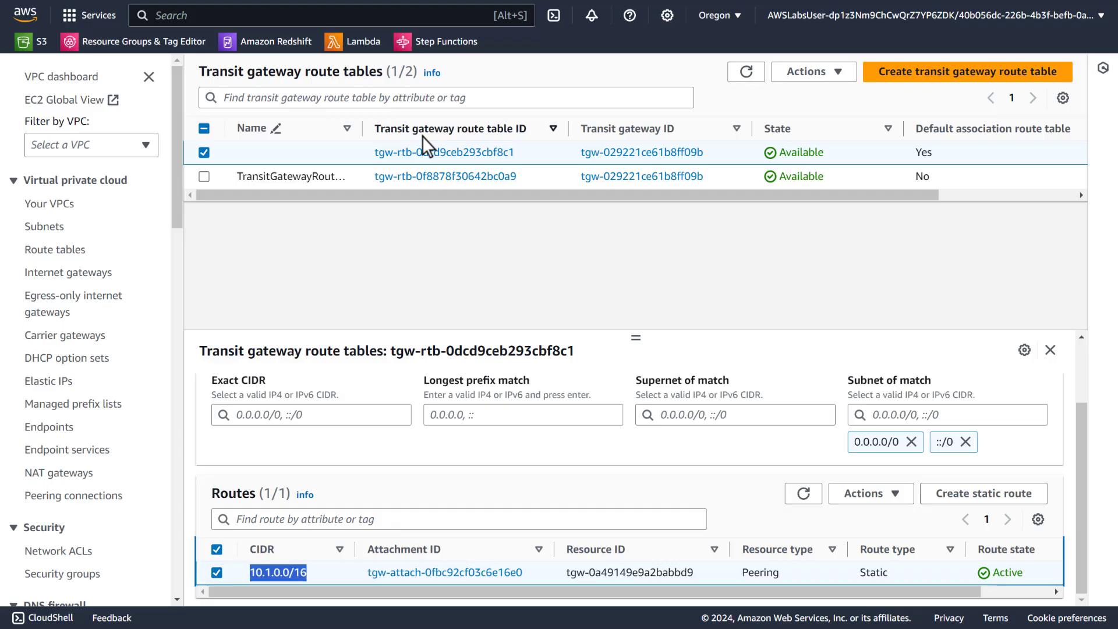
{"action": "key", "text": "ctrl+shift+Tab"}
{"action": "key", "text": "ctrl+shift+Tab"}
{"action": "key", "text": "ctrl+shift+Tab"}
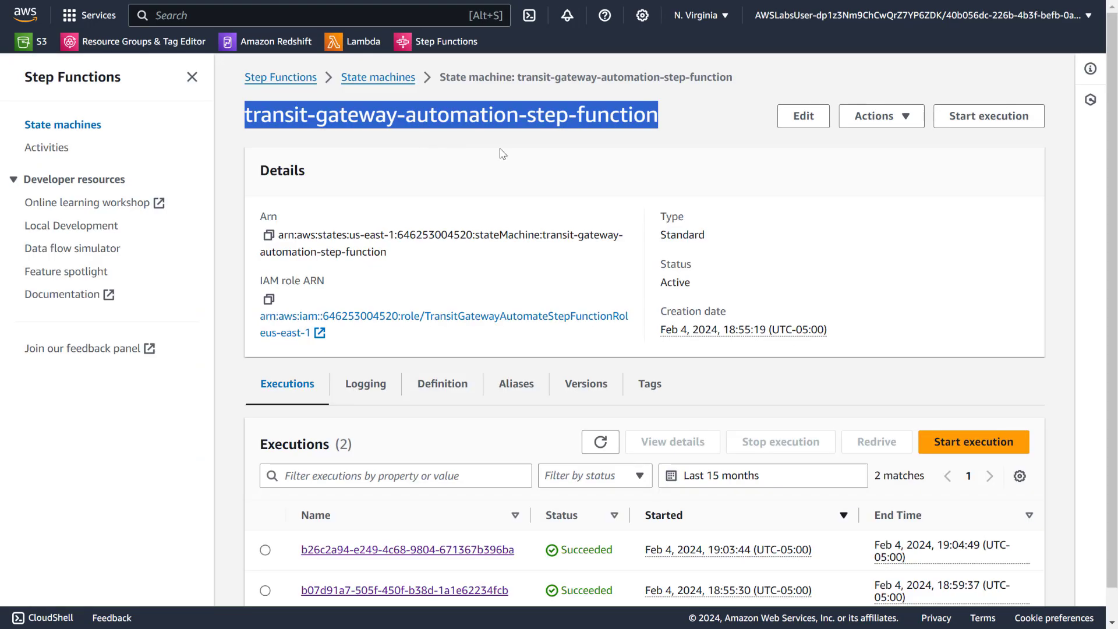
{"action": "key", "text": "ctrl+shift+Tab"}
{"action": "left_click", "coordinate": [476, 131]}
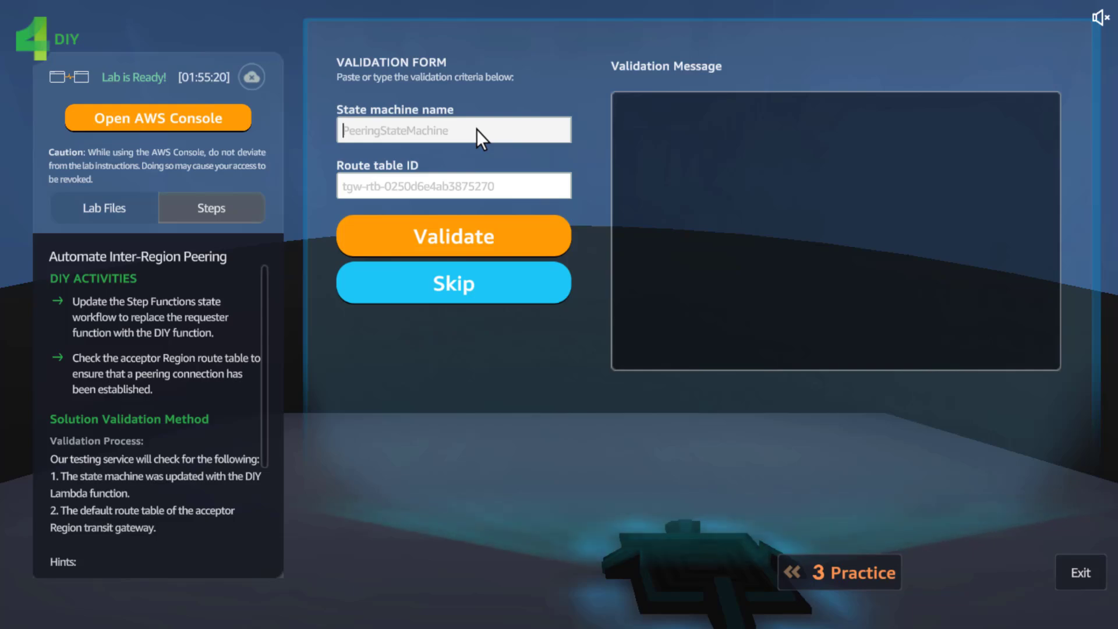
{"action": "key", "text": "ctrl+v"}
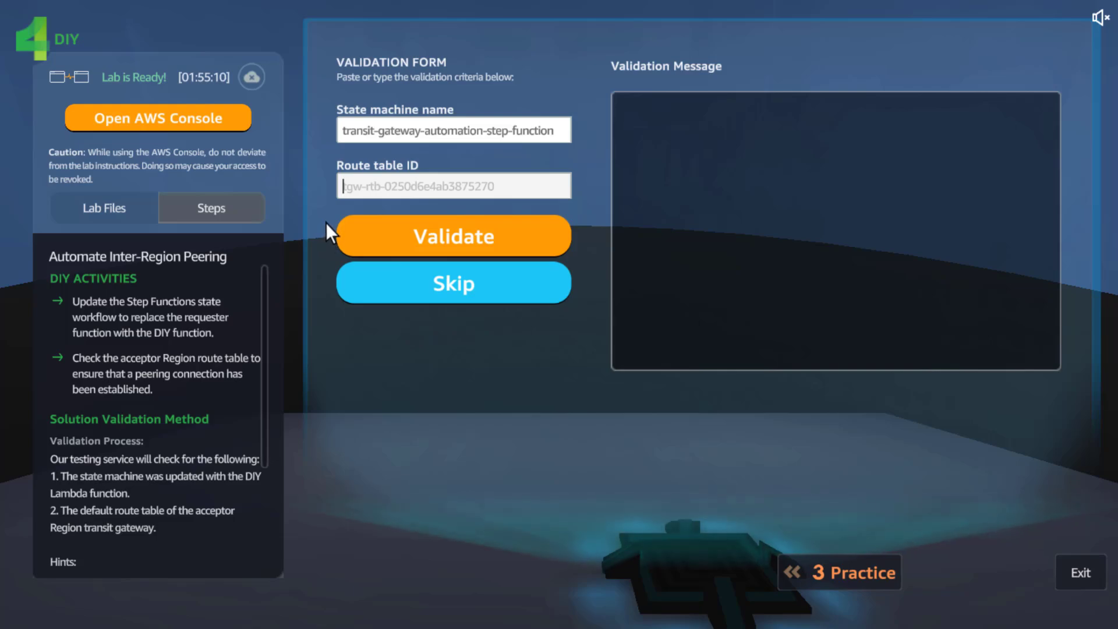
Copy the Oregon default association route table's ID, tgw-rtb-0dcd9ceb293cbf8c1, into the validation form's Route table ID field and validate the solution
{"action": "key", "text": "alt+Tab"}
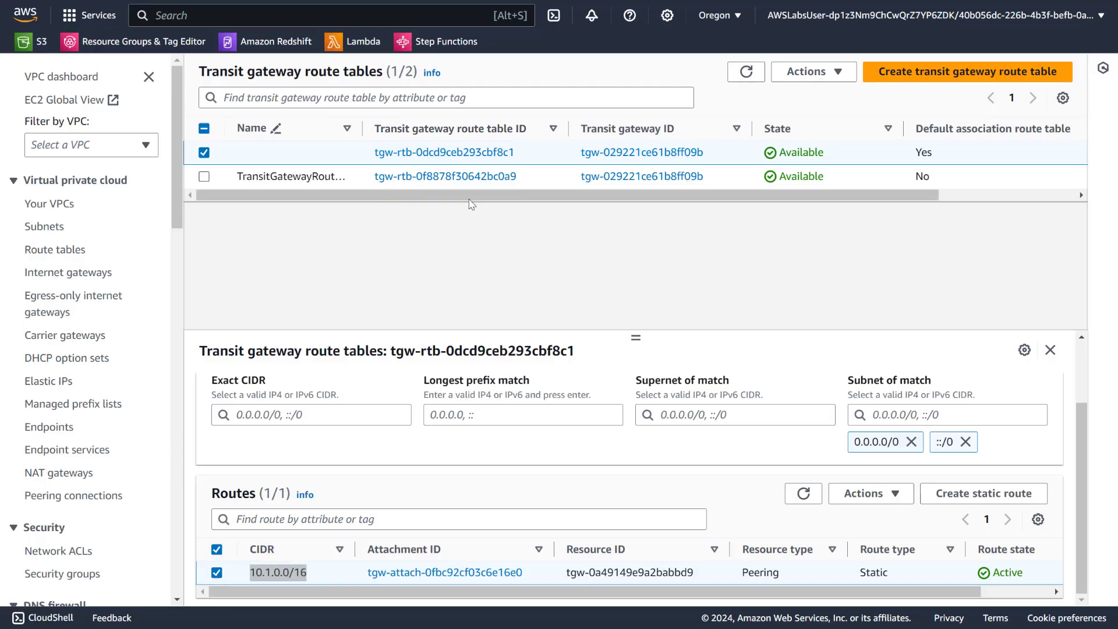
{"action": "key", "text": "alt+Tab"}
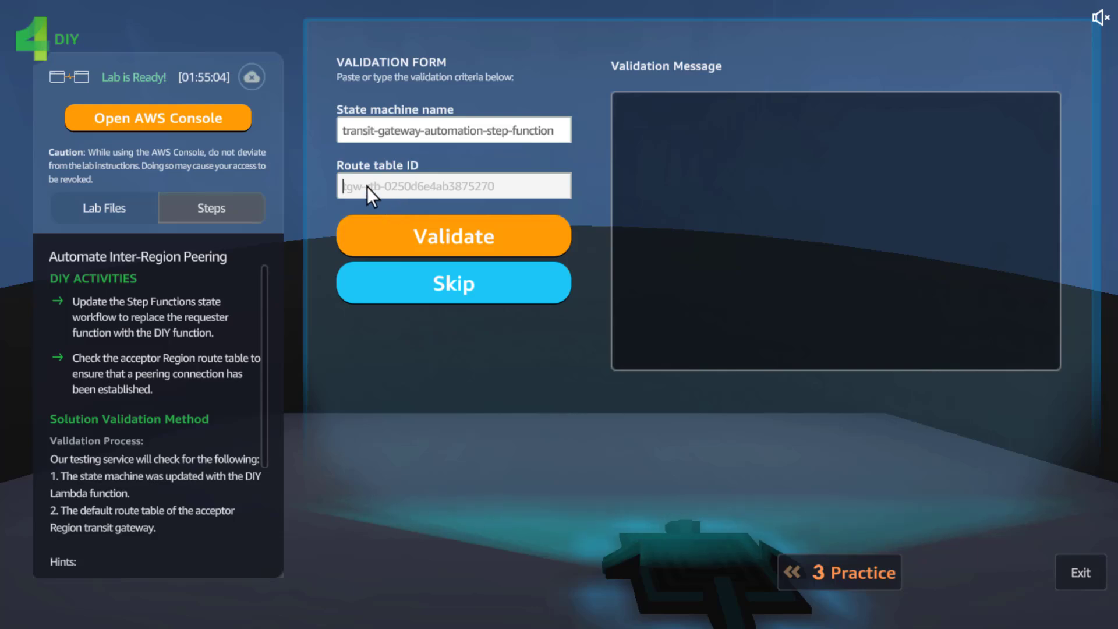
{"action": "left_click", "coordinate": [348, 193]}
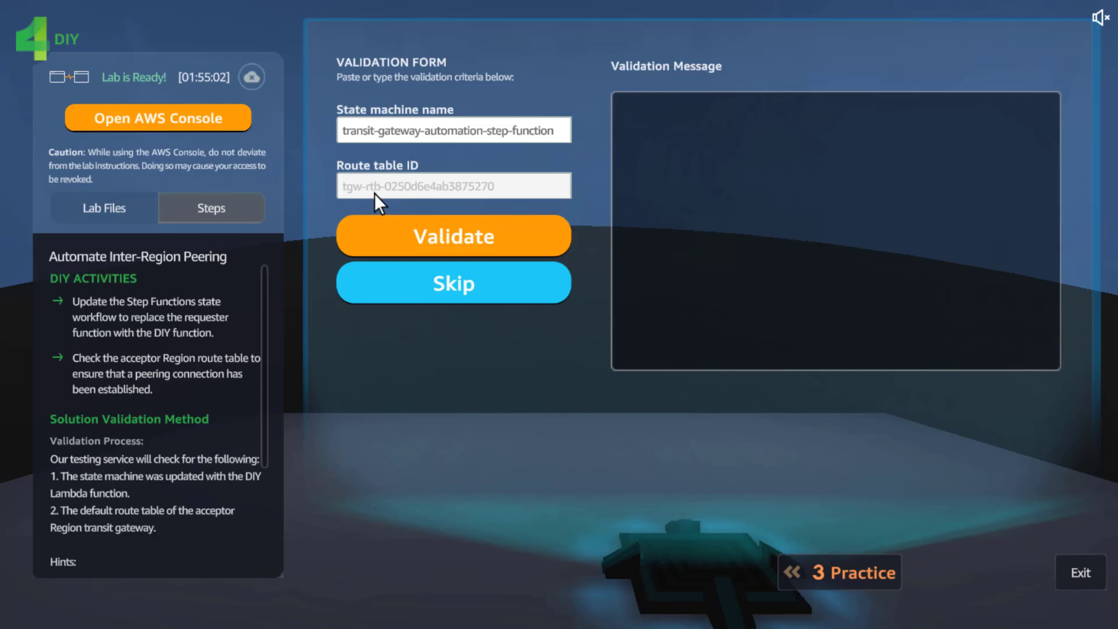
{"action": "key", "text": "alt+Tab"}
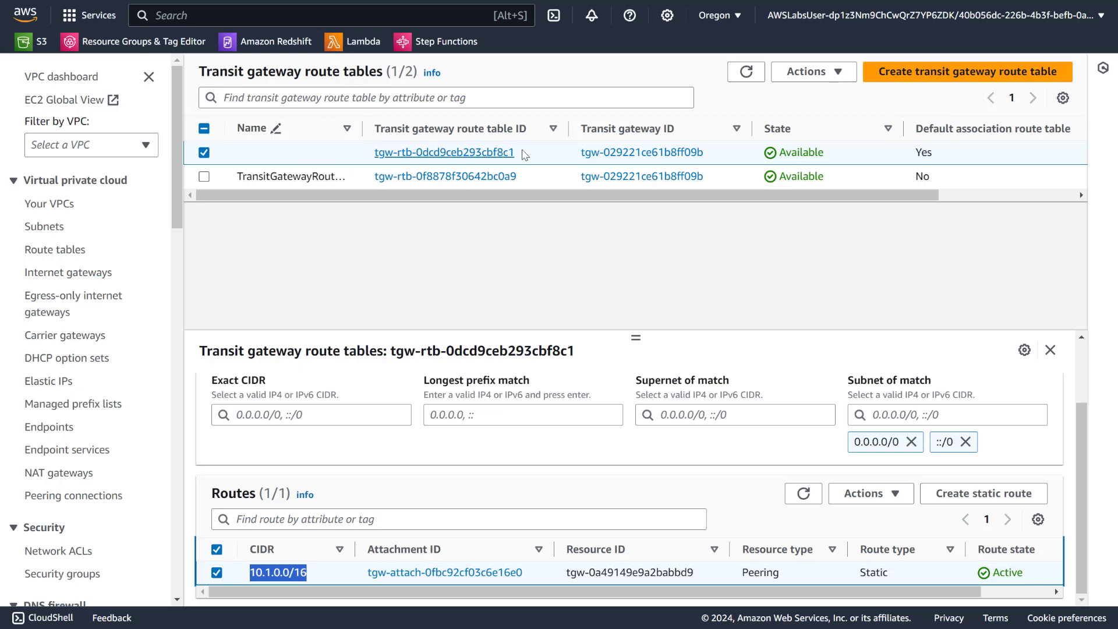
{"action": "left_click_drag", "start_coordinate": [527, 153], "coordinate": [375, 152]}
{"action": "key", "text": "ctrl+c"}
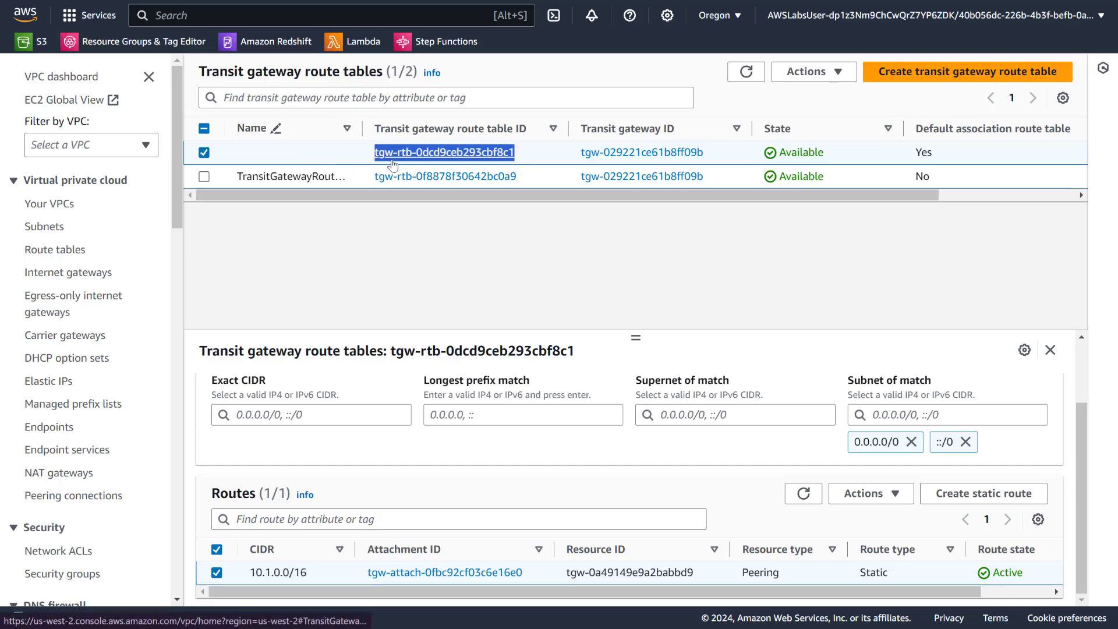
{"action": "key", "text": "alt+Tab"}
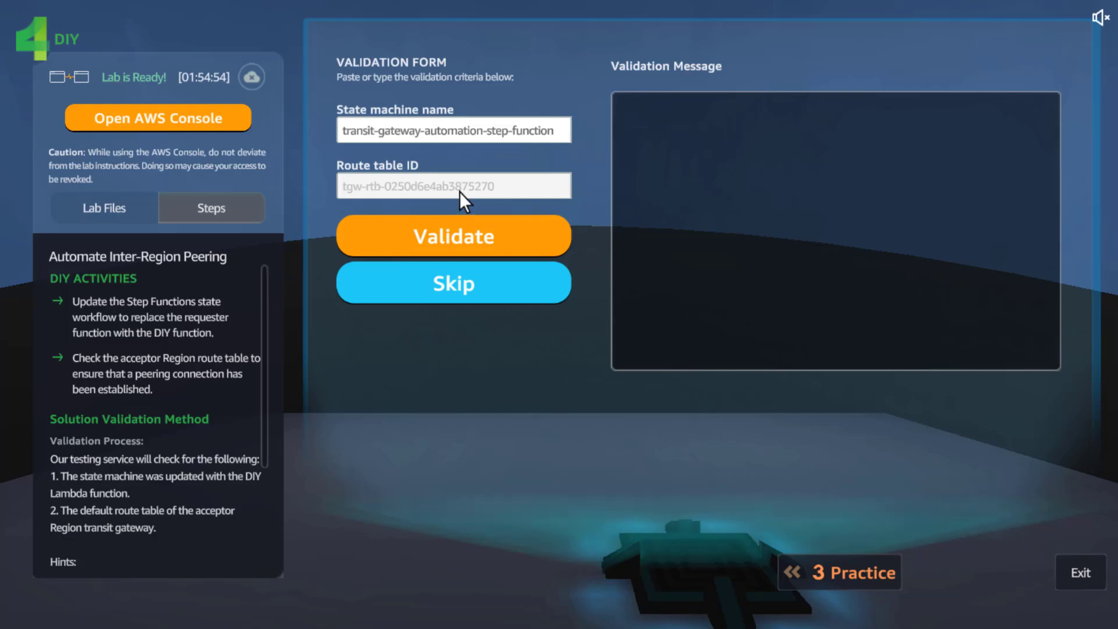
{"action": "key", "text": "ctrl+v"}
{"action": "left_click", "coordinate": [465, 238]}
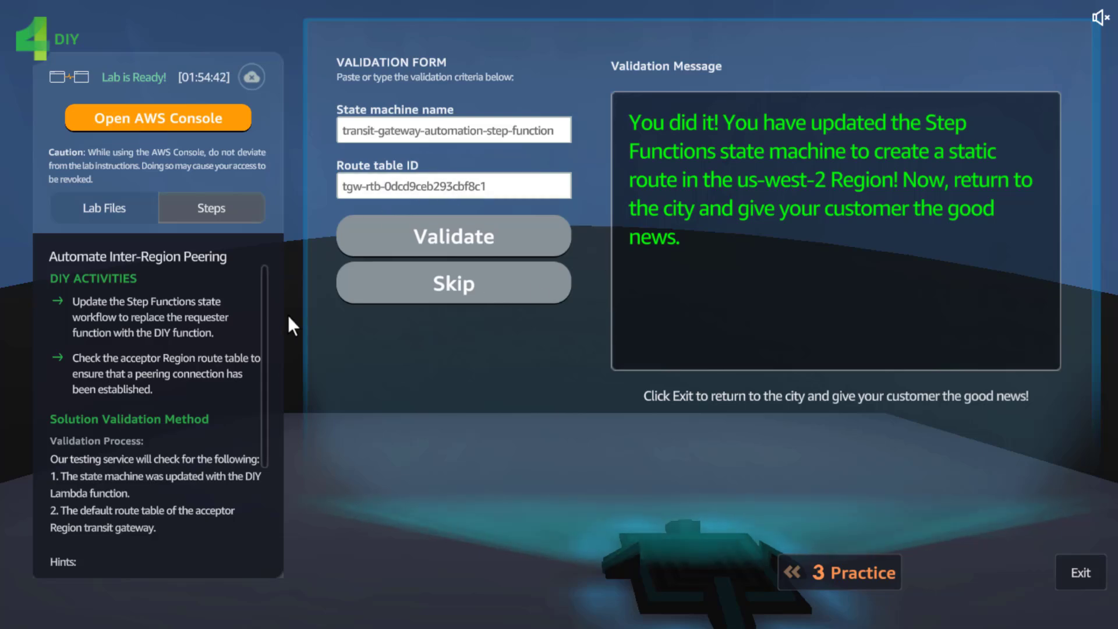
Check the lab's validation hints, then exit to the city and start the conversation with the customer
{"action": "scroll", "coordinate": [258, 407], "scroll_direction": "down", "scroll_amount": 3}
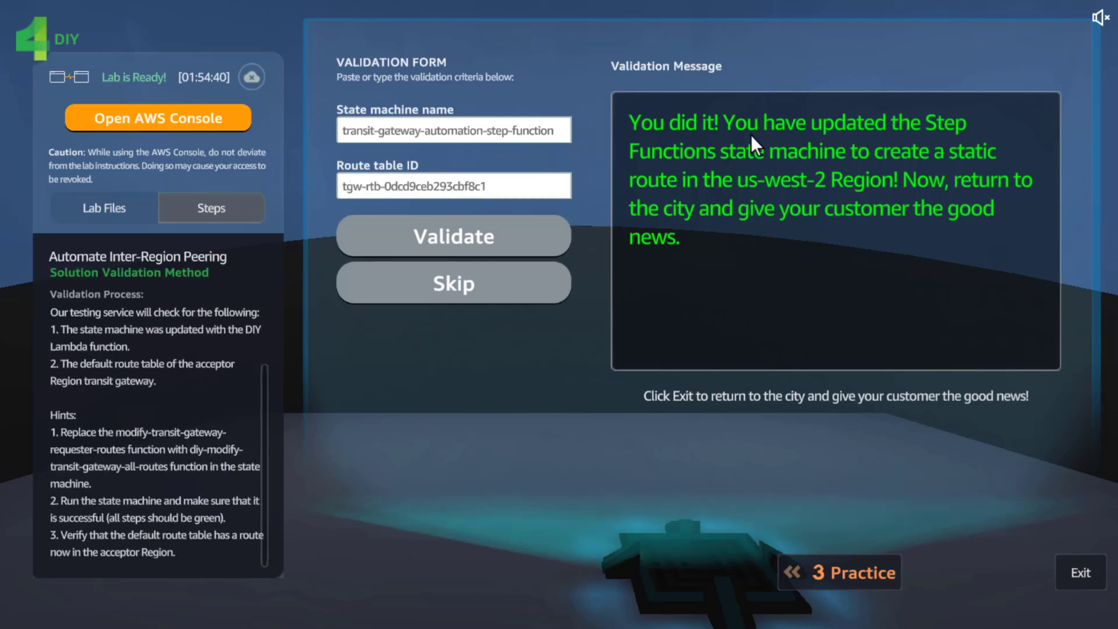
{"action": "left_click", "coordinate": [1080, 575]}
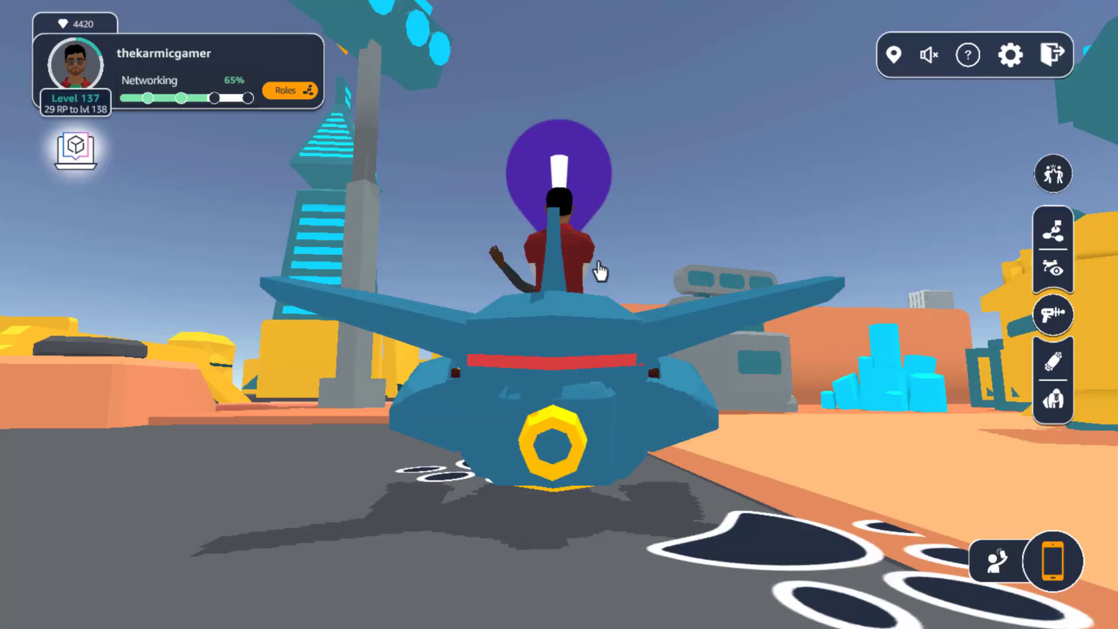
{"action": "left_click_drag", "start_coordinate": [901, 275], "coordinate": [766, 320]}
{"action": "left_click", "coordinate": [673, 155]}
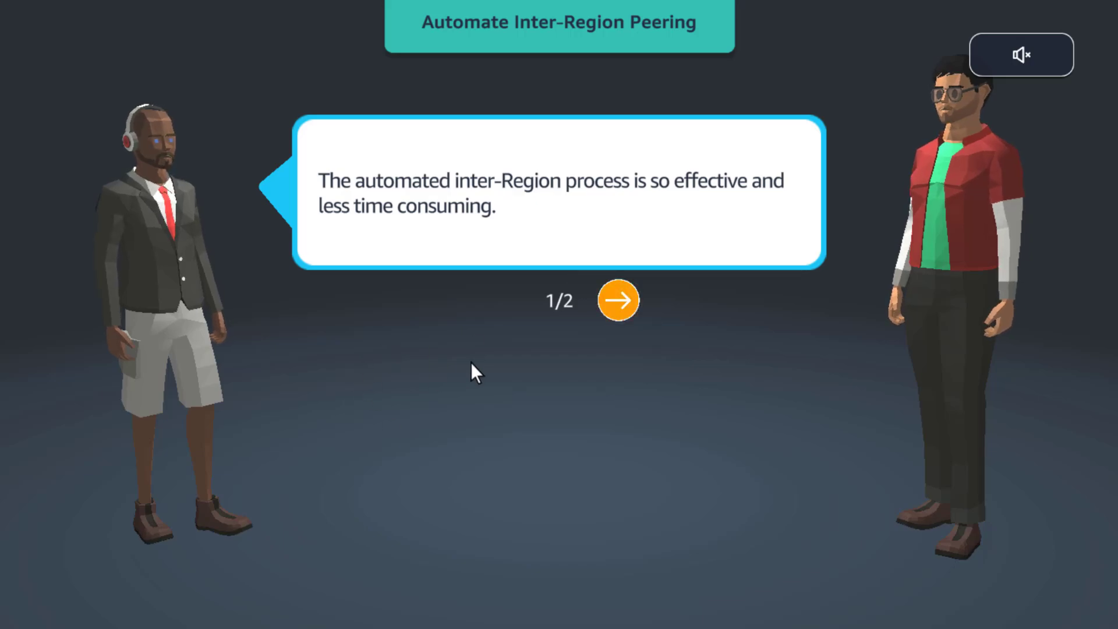
Advance the customer's conversation, then choose the second reward, with the grey building and red tower, and collect it
{"action": "left_click", "coordinate": [618, 300]}
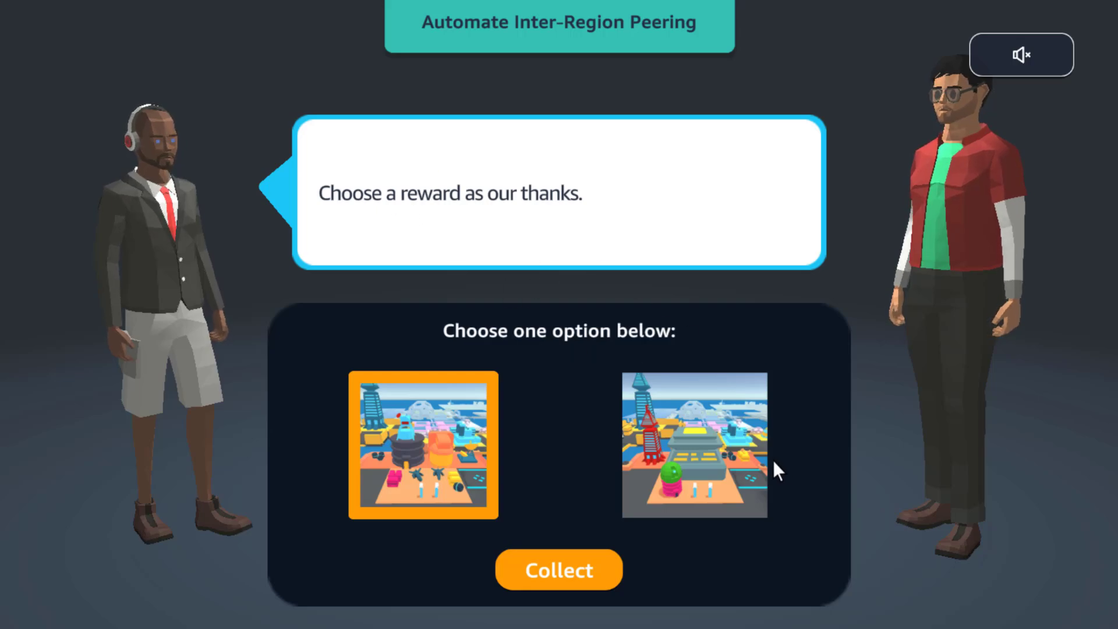
{"action": "left_click", "coordinate": [692, 447]}
{"action": "left_click", "coordinate": [530, 581]}
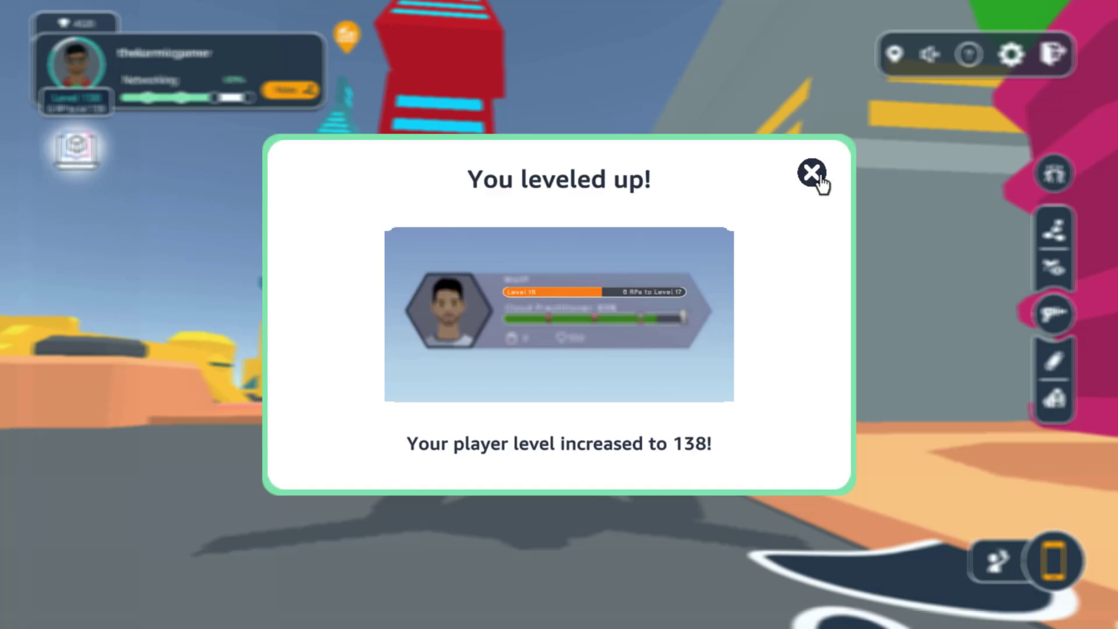
Dismiss the level-up notice, rate Automate Inter-Region Peering five stars and close the congratulations summary
{"action": "left_click", "coordinate": [814, 174]}
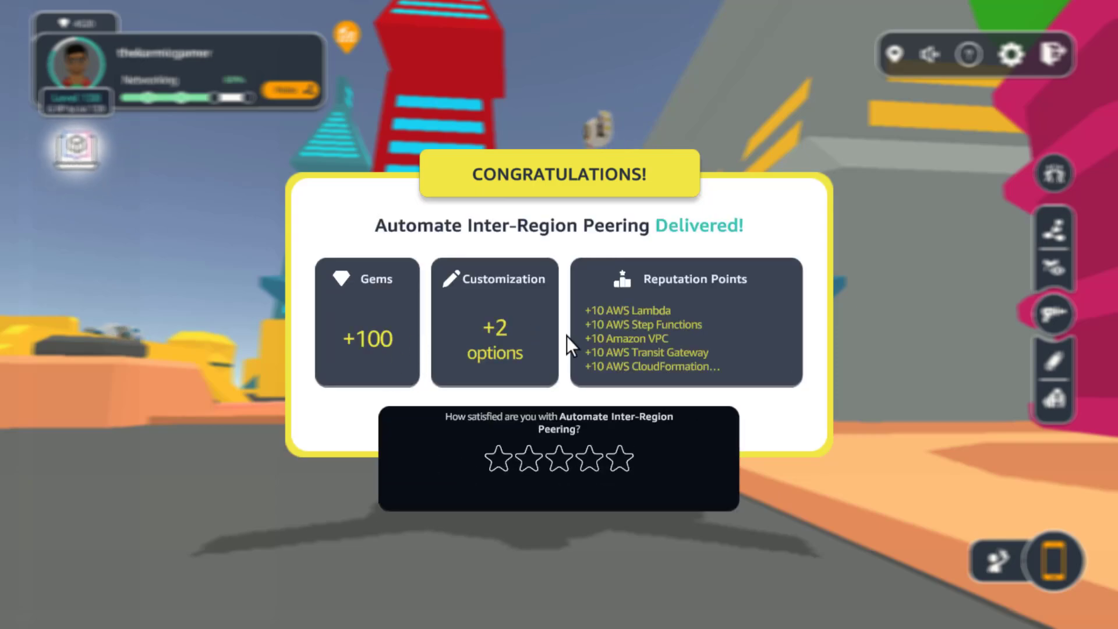
{"action": "left_click", "coordinate": [619, 461]}
{"action": "left_click", "coordinate": [793, 207]}
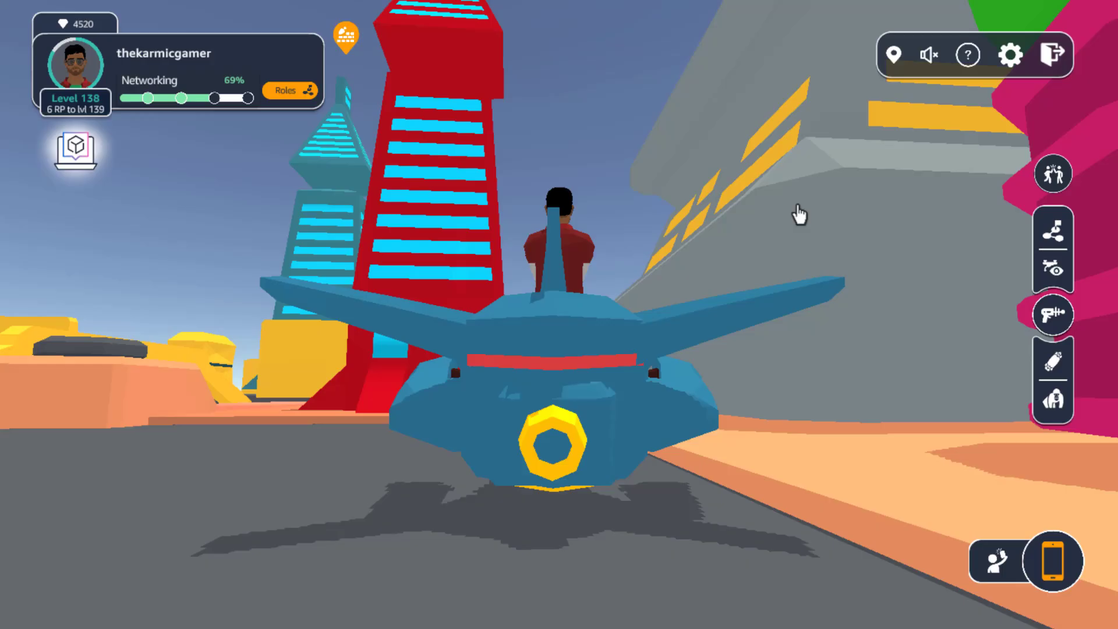
Enter Drone Capture Mode, shoot down a drone and route directly to it for its quiz question
{"action": "left_click_drag", "start_coordinate": [874, 376], "coordinate": [610, 407]}
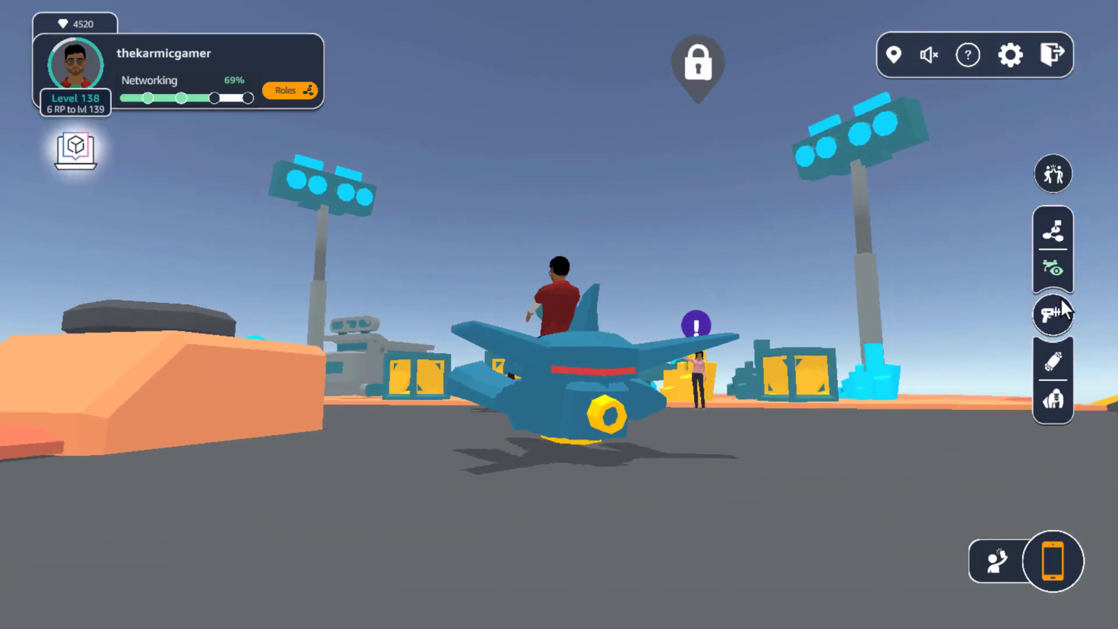
{"action": "left_click", "coordinate": [1054, 312]}
{"action": "key", "text": "w"}
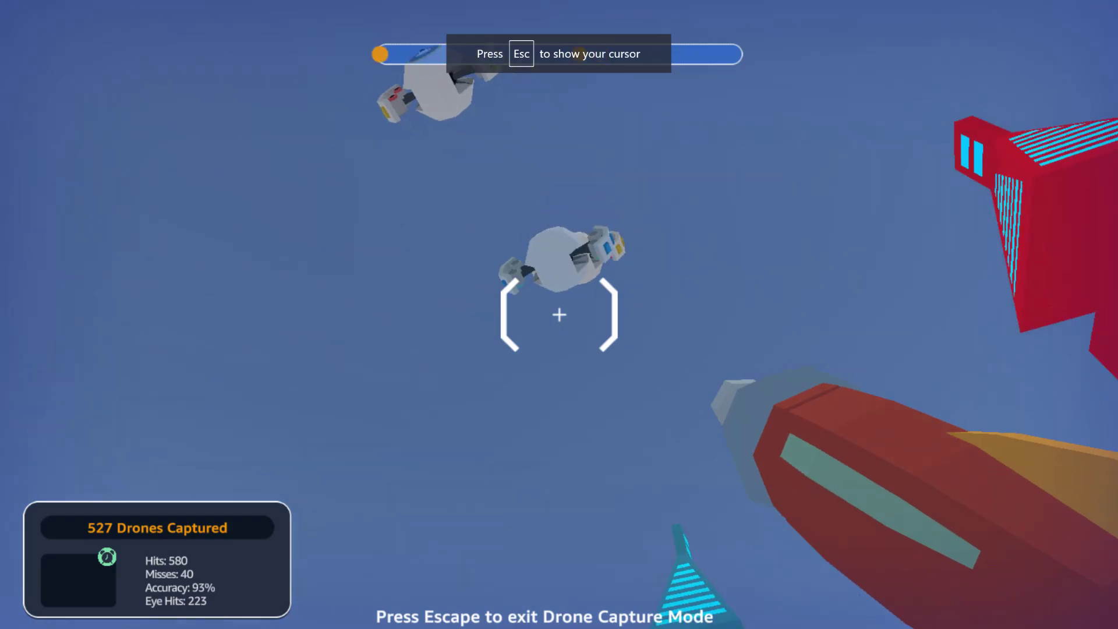
{"action": "left_click", "coordinate": [559, 315]}
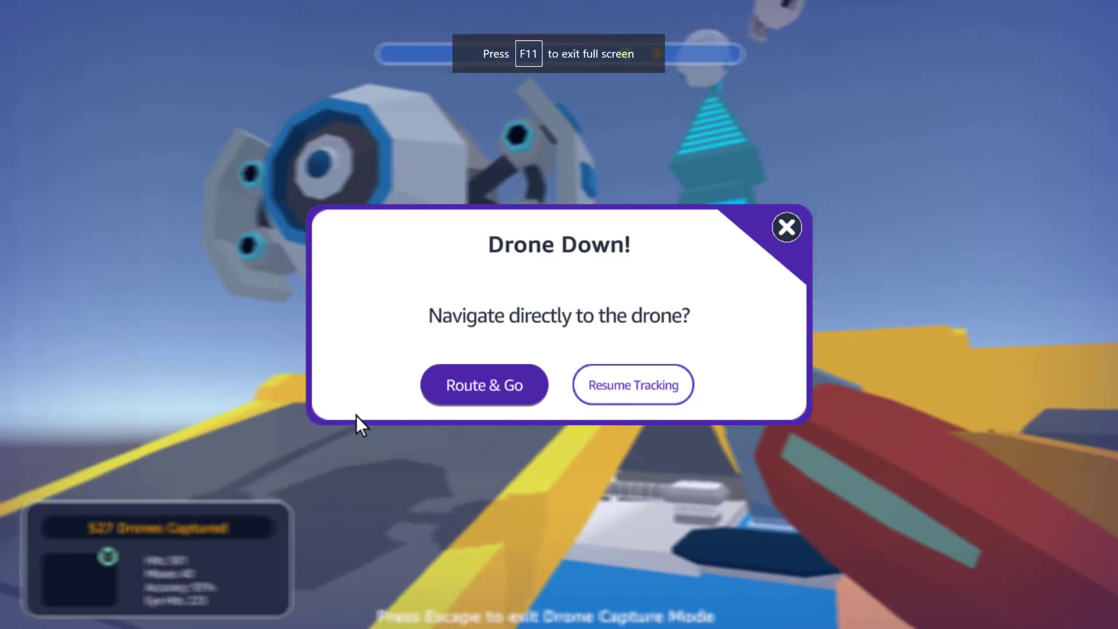
{"action": "left_click", "coordinate": [442, 386]}
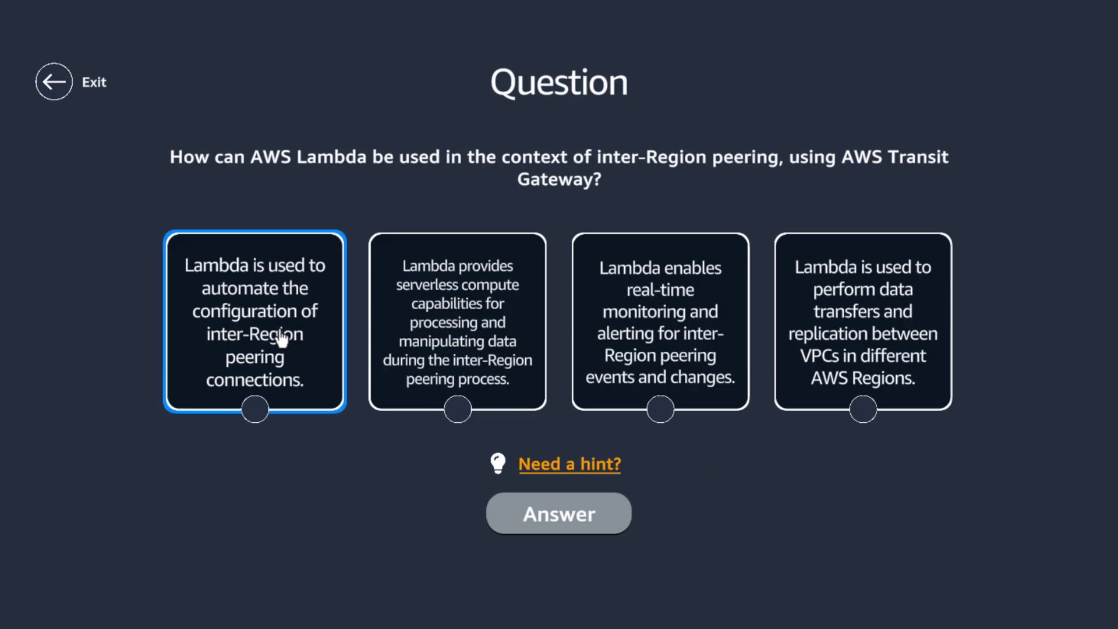
Answer the Lambda question with automating the configuration of inter-Region peering connections, then request another quiz question
{"action": "left_click", "coordinate": [290, 368]}
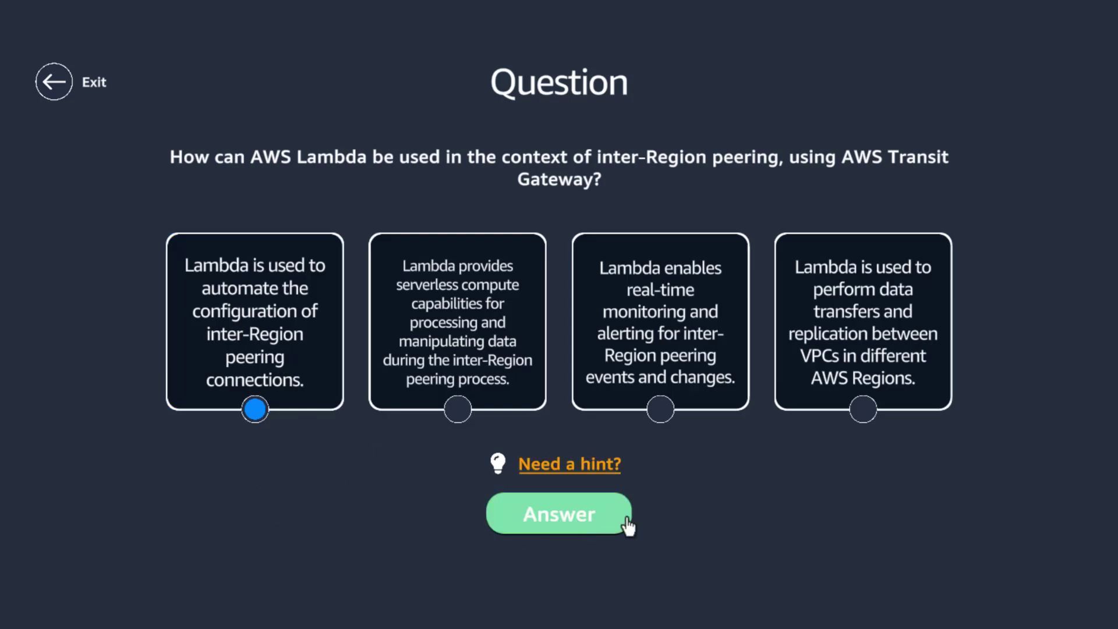
{"action": "left_click", "coordinate": [579, 523]}
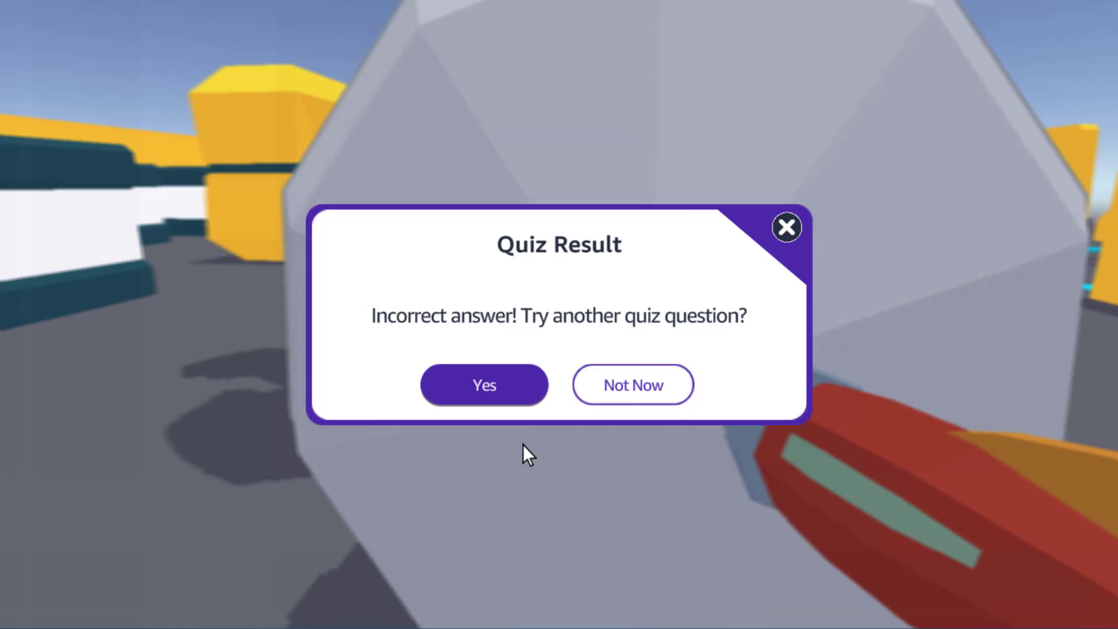
{"action": "left_click", "coordinate": [489, 387]}
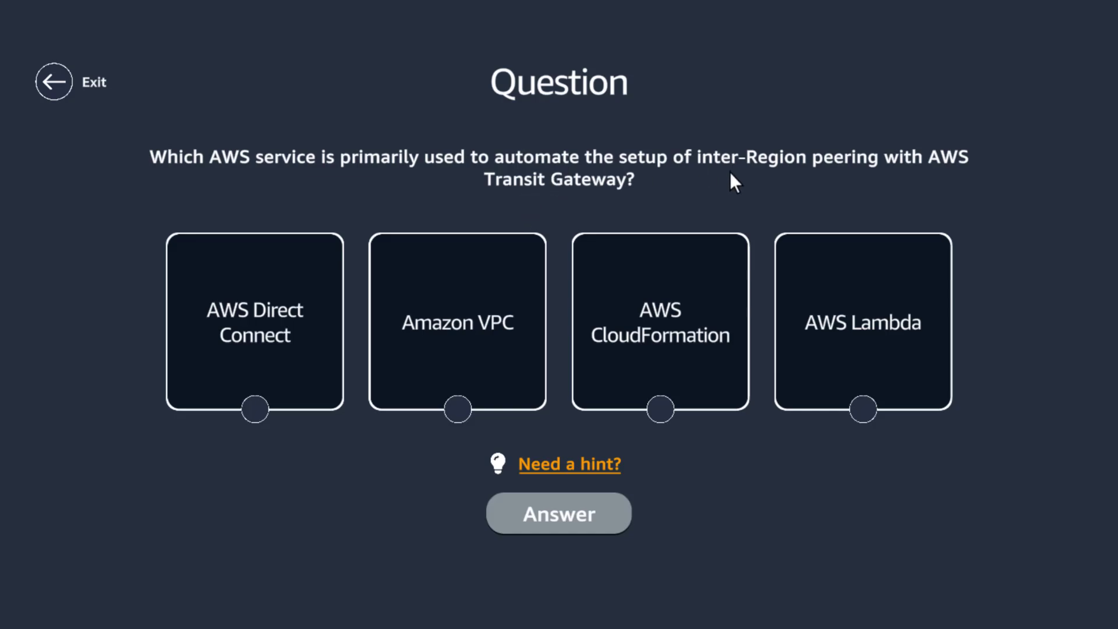
Answer the question on automating inter-Region peering setup with AWS CloudFormation and collect the drone's reward
{"action": "left_click", "coordinate": [666, 320]}
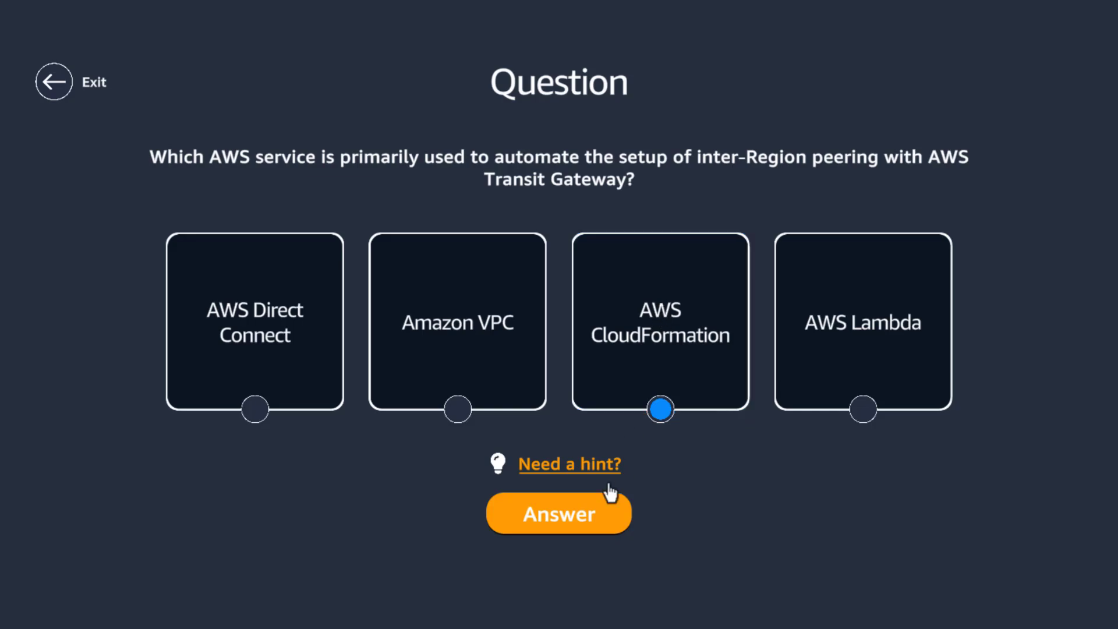
{"action": "left_click", "coordinate": [568, 531]}
{"action": "left_click", "coordinate": [585, 518]}
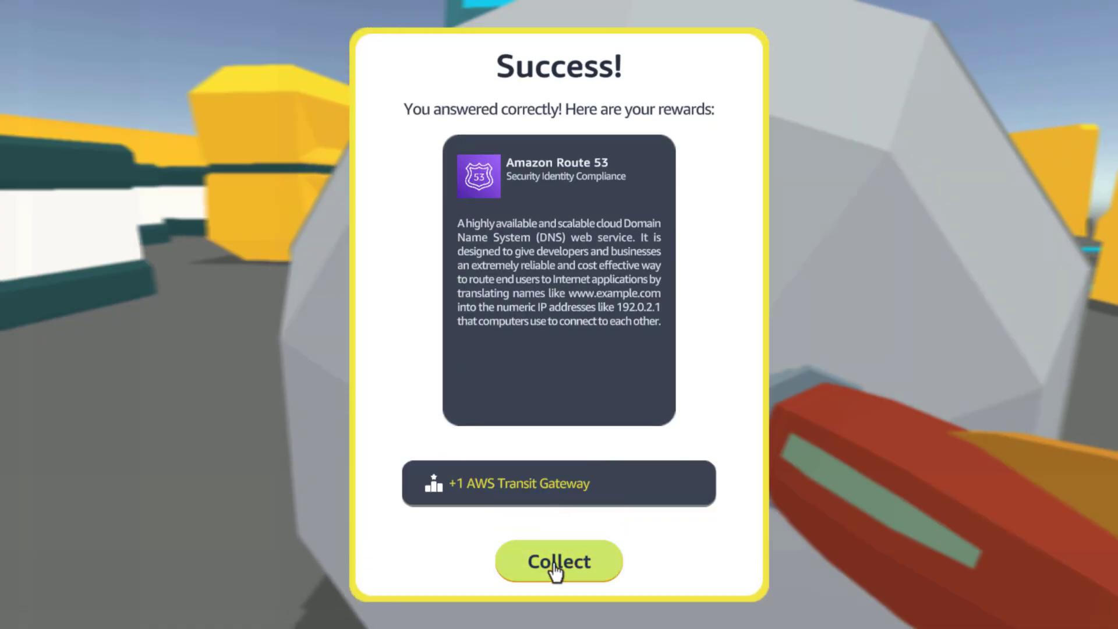
{"action": "left_click", "coordinate": [556, 568]}
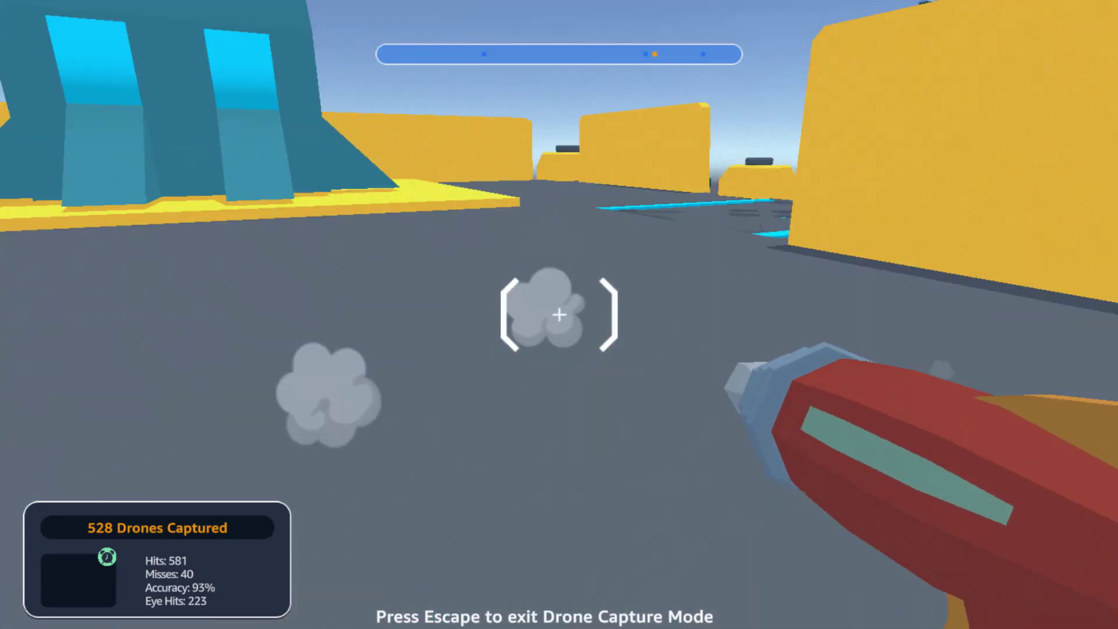
Find and shoot down another drone, then resume tracking to reach its quiz question
{"action": "key", "text": "w"}
{"action": "key", "text": "w"}
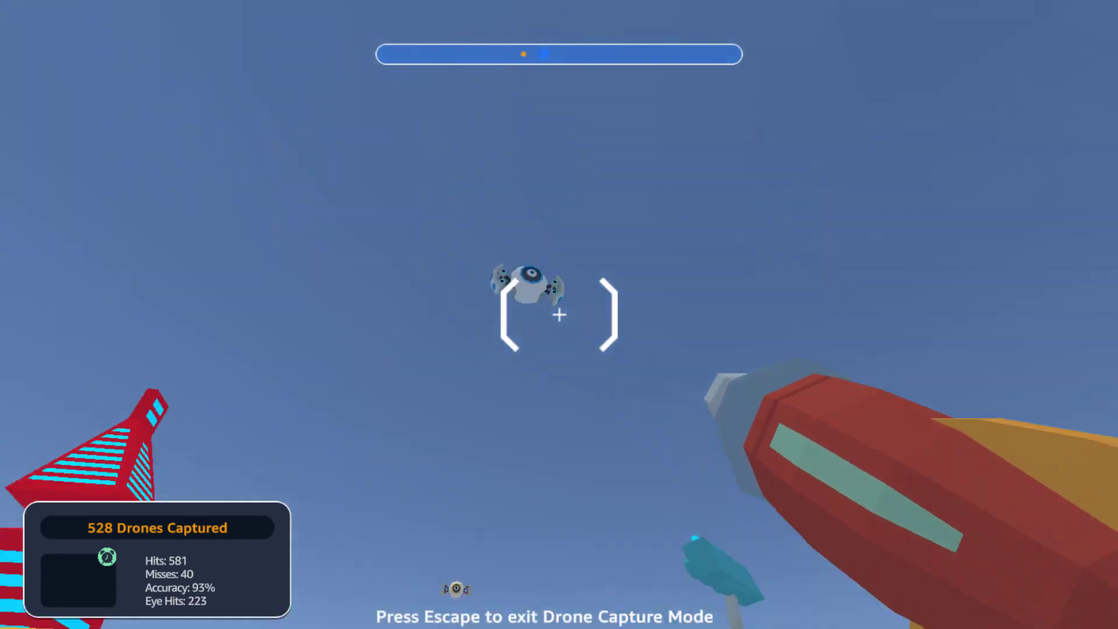
{"action": "left_click", "coordinate": [559, 315]}
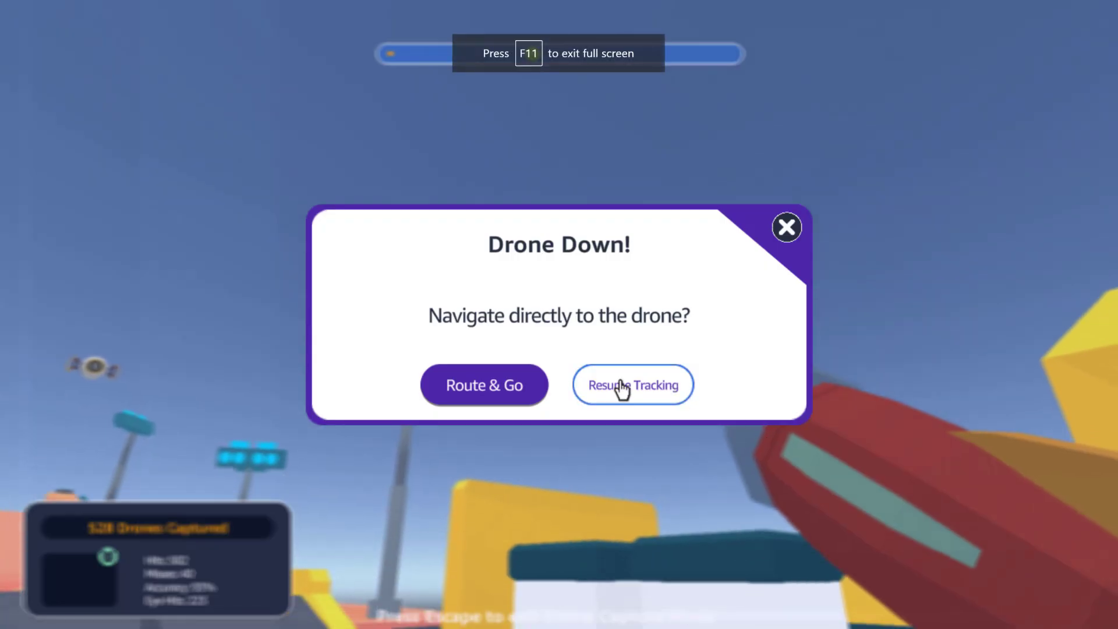
{"action": "left_click", "coordinate": [621, 386]}
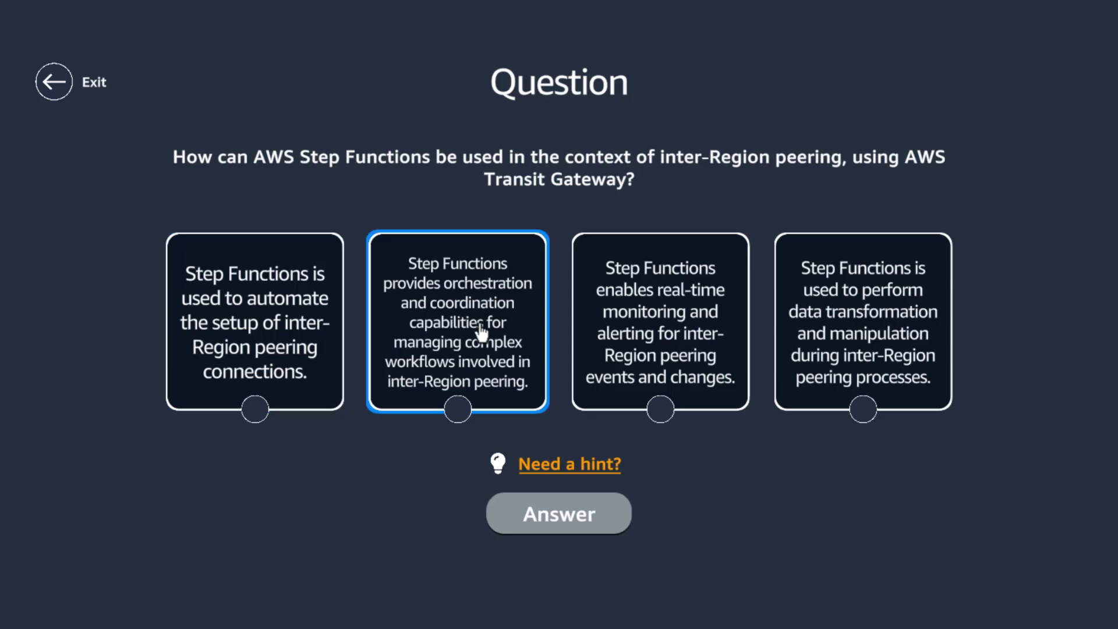
Select the answer about orchestrating and coordinating complex inter-Region peering workflows, then search the question's hint page for "STEP"
{"action": "left_click", "coordinate": [458, 376]}
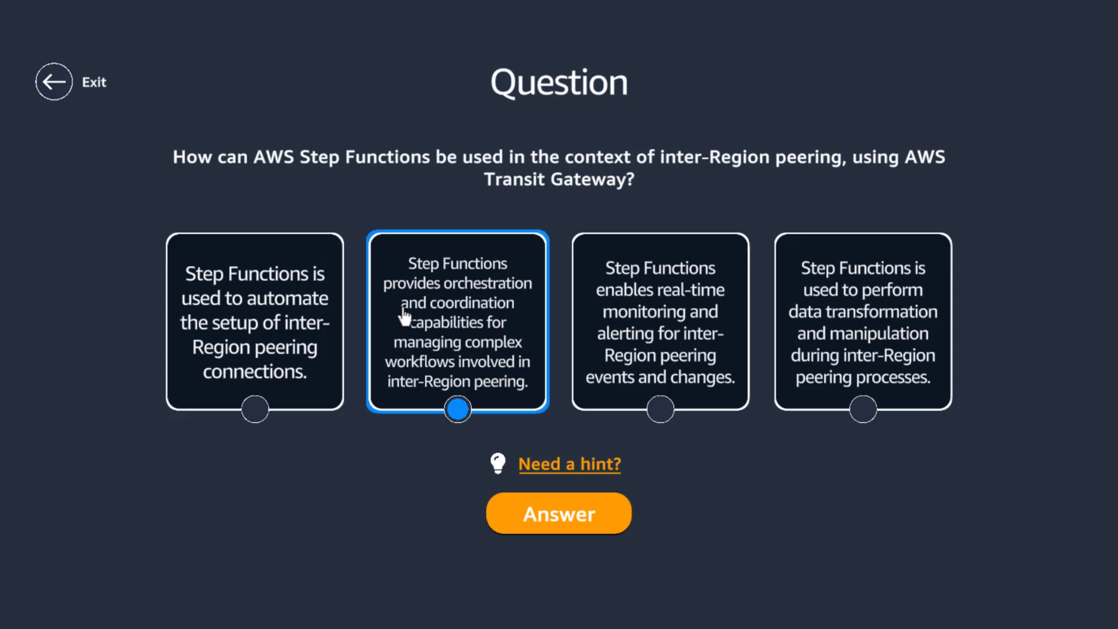
{"action": "left_click", "coordinate": [550, 463]}
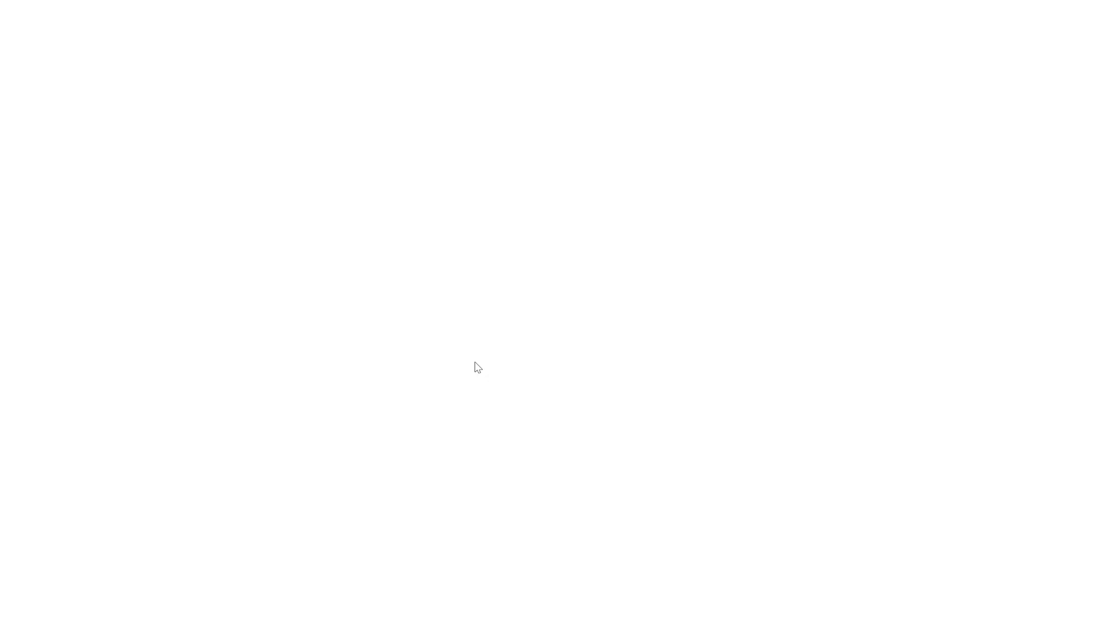
{"action": "scroll", "coordinate": [447, 315], "scroll_direction": "down", "scroll_amount": 1}
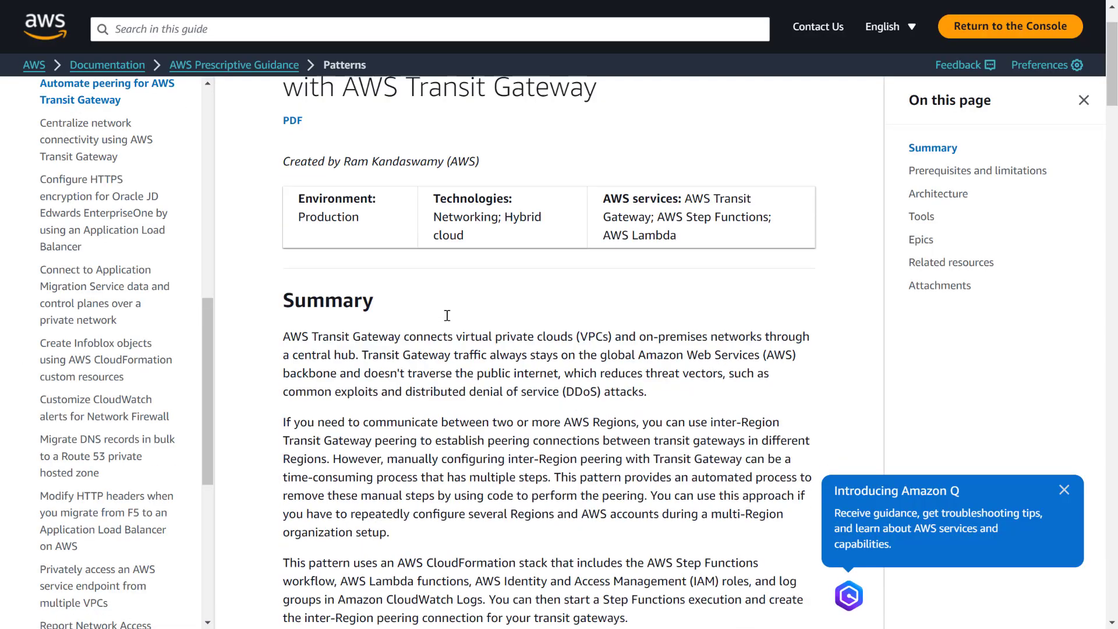
{"action": "scroll", "coordinate": [447, 315], "scroll_direction": "down", "scroll_amount": 2}
{"action": "key", "text": "ctrl+f"}
{"action": "type", "text": "s"}
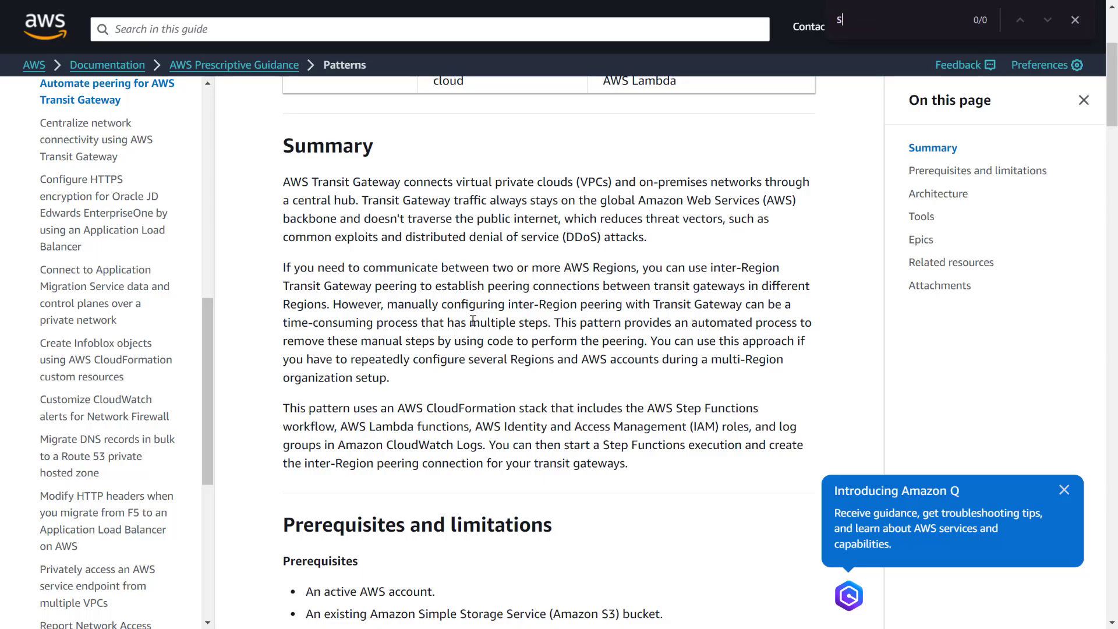
{"action": "type", "text": "TEP"}
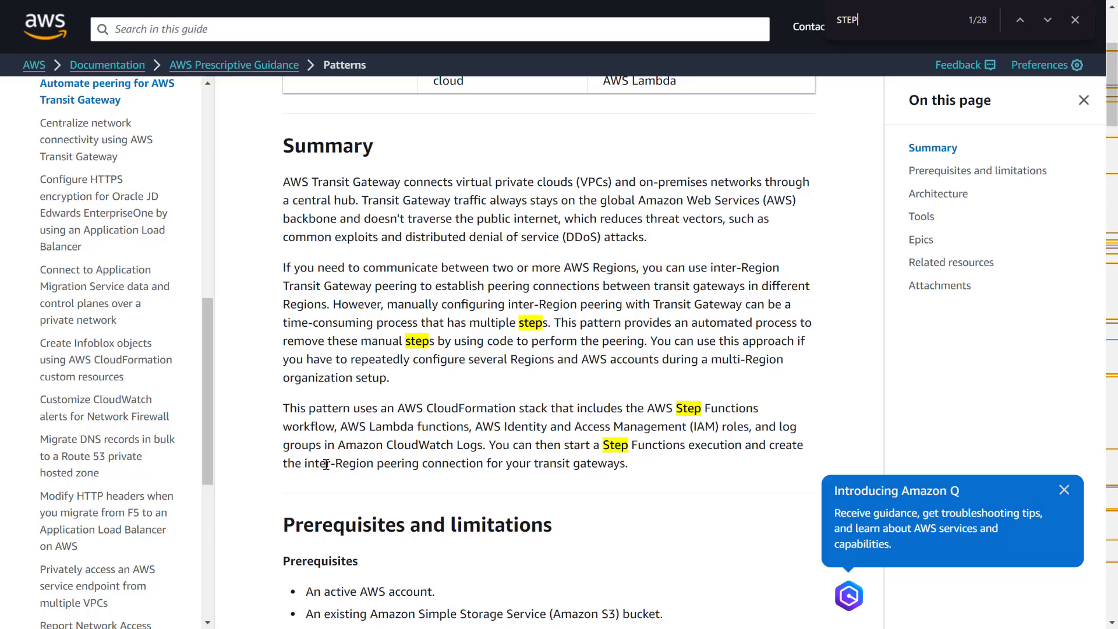
Examine how the Transit Gateway peering guide describes Step Functions in its summary, limitations, architecture, tools and epics sections
{"action": "left_click_drag", "start_coordinate": [326, 464], "coordinate": [643, 475]}
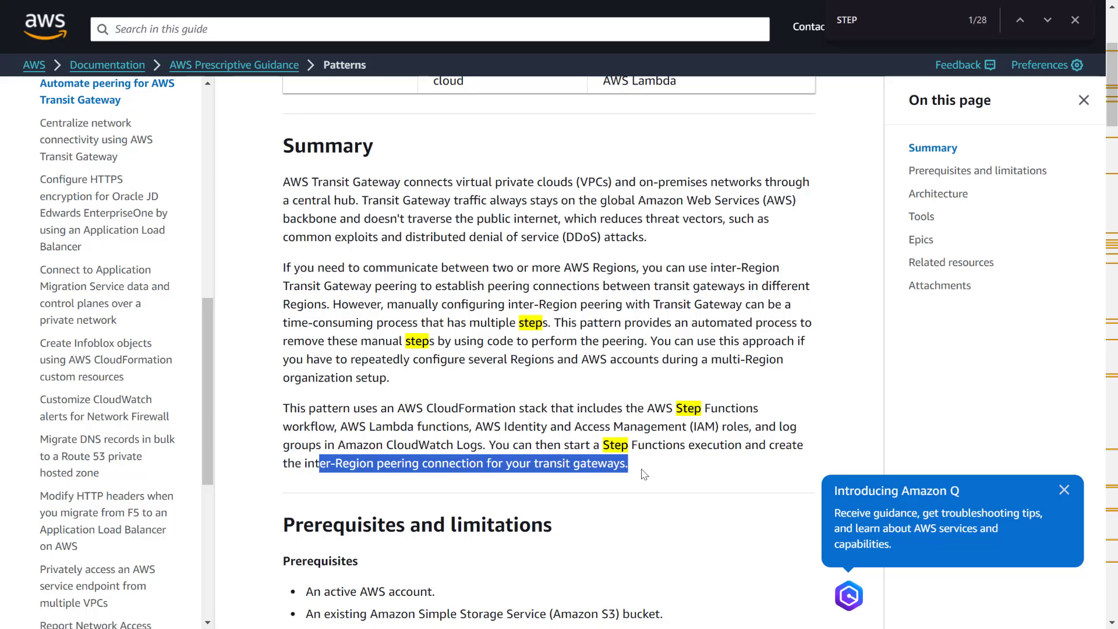
{"action": "scroll", "coordinate": [645, 421], "scroll_direction": "down", "scroll_amount": 5}
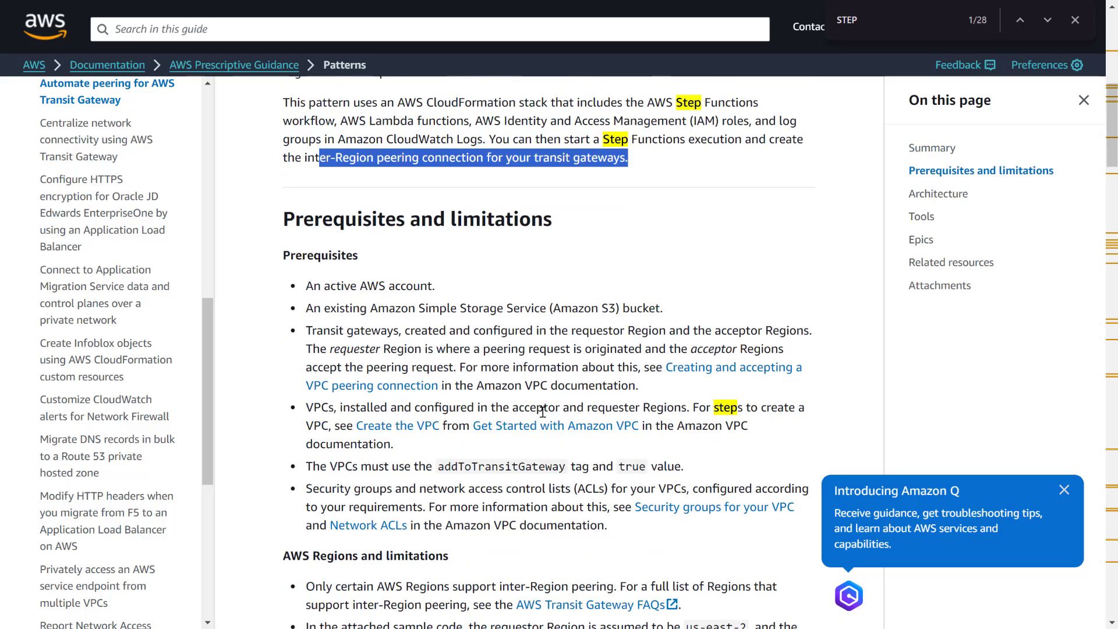
{"action": "scroll", "coordinate": [594, 430], "scroll_direction": "down", "scroll_amount": 6}
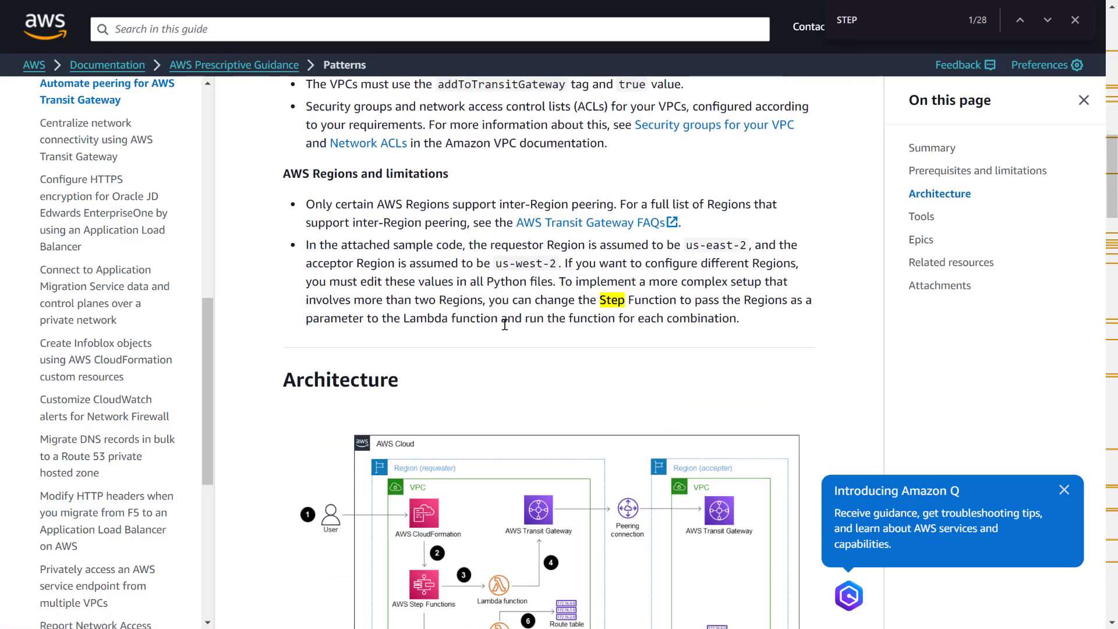
{"action": "left_click_drag", "start_coordinate": [738, 319], "coordinate": [346, 319]}
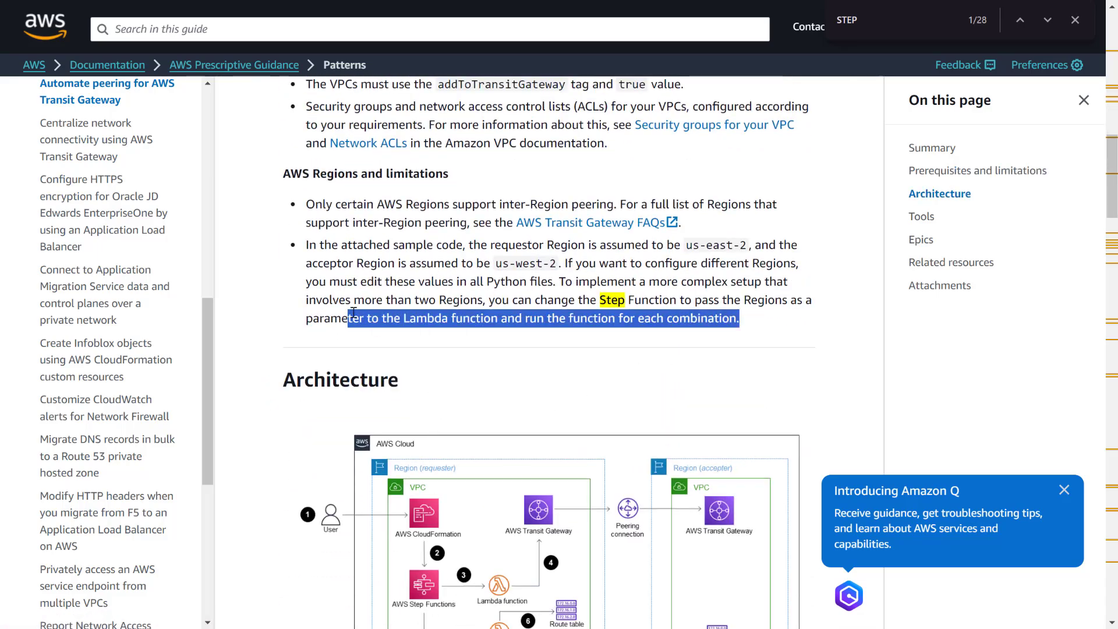
{"action": "scroll", "coordinate": [352, 320], "scroll_direction": "down", "scroll_amount": 6}
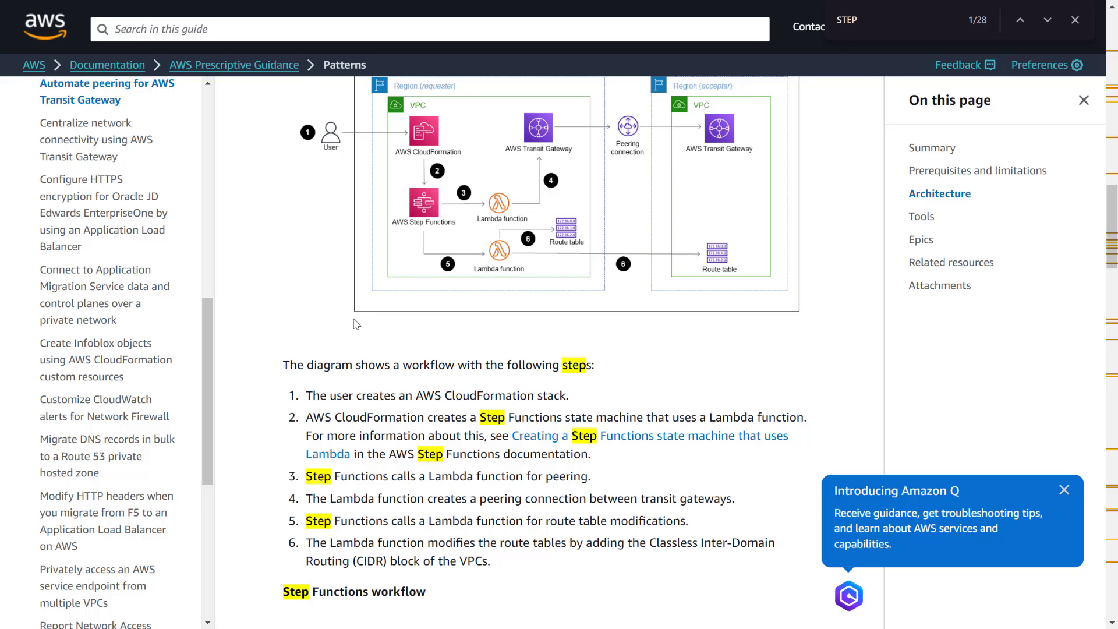
{"action": "scroll", "coordinate": [361, 324], "scroll_direction": "down", "scroll_amount": 4}
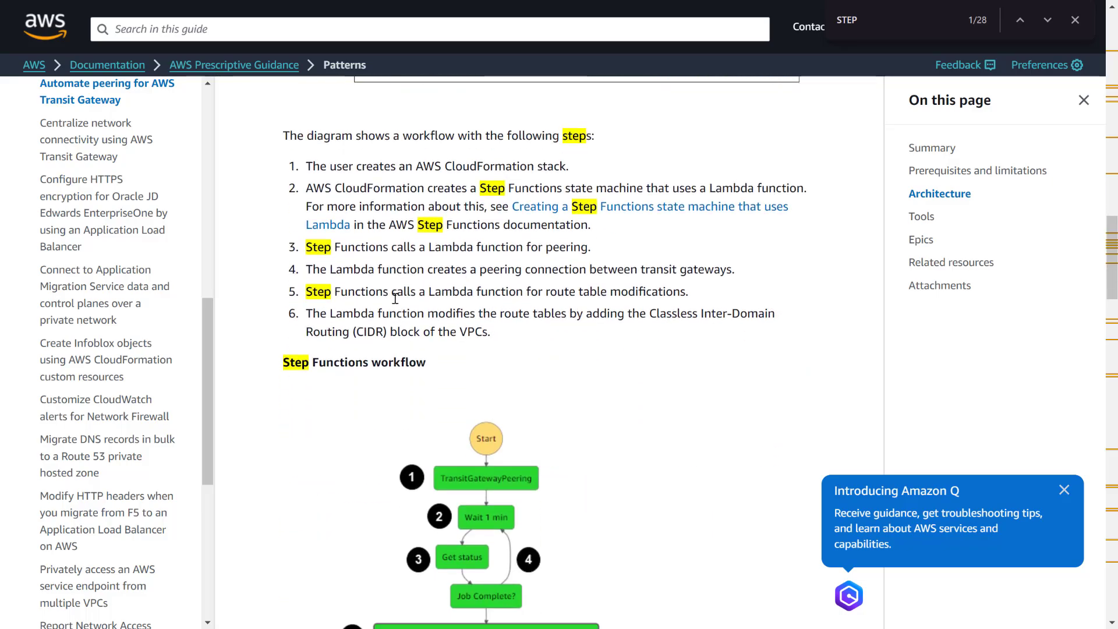
{"action": "scroll", "coordinate": [415, 305], "scroll_direction": "down", "scroll_amount": 15}
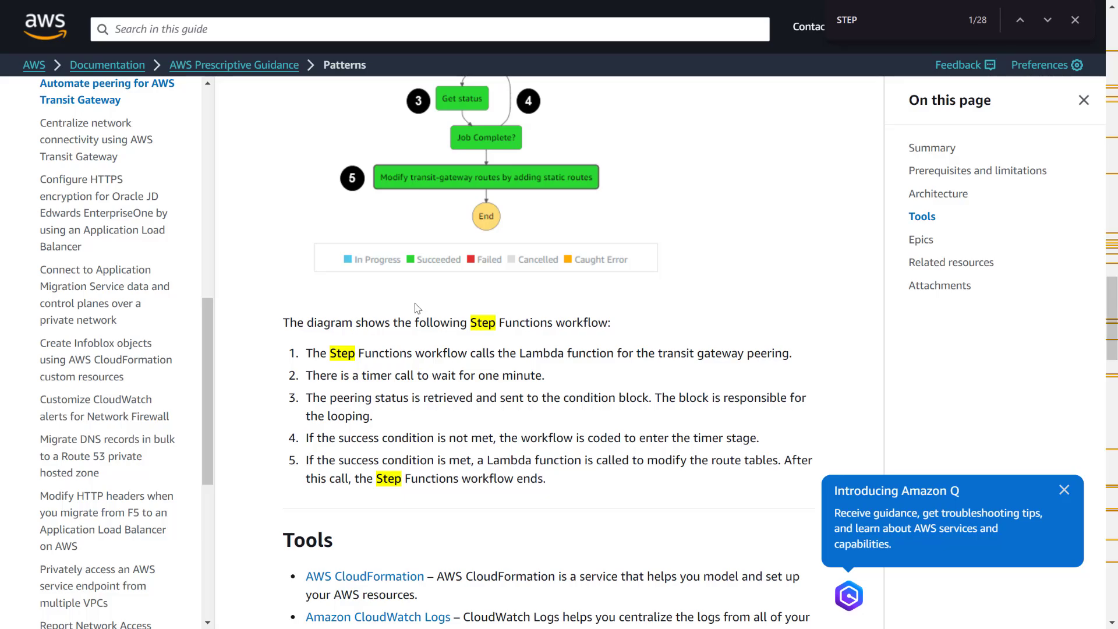
{"action": "scroll", "coordinate": [418, 304], "scroll_direction": "down", "scroll_amount": 1}
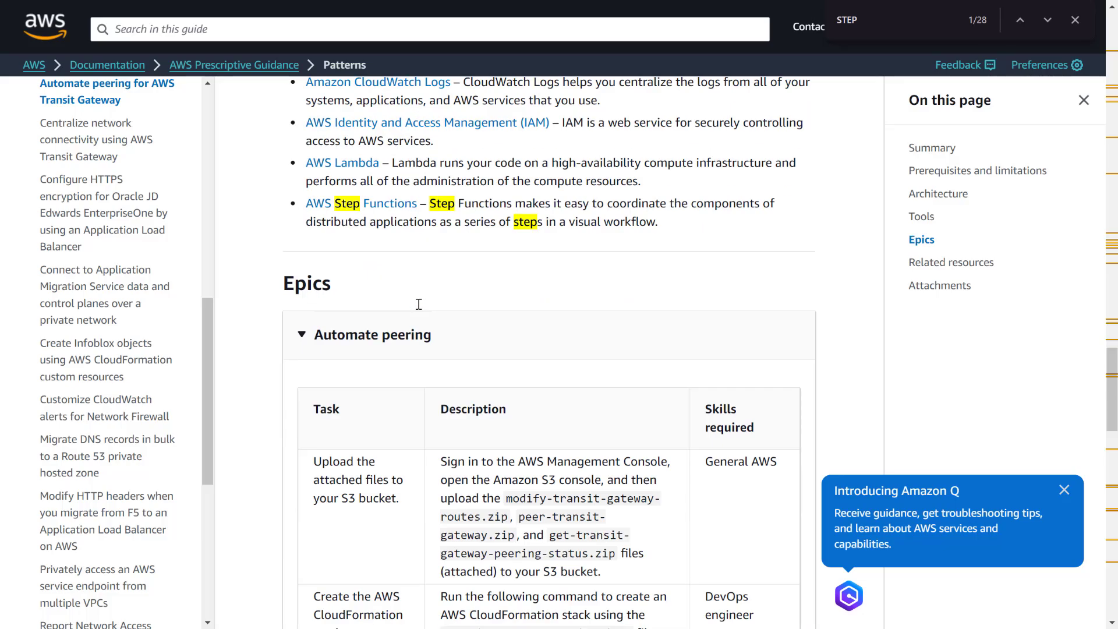
{"action": "scroll", "coordinate": [595, 252], "scroll_direction": "down", "scroll_amount": 9}
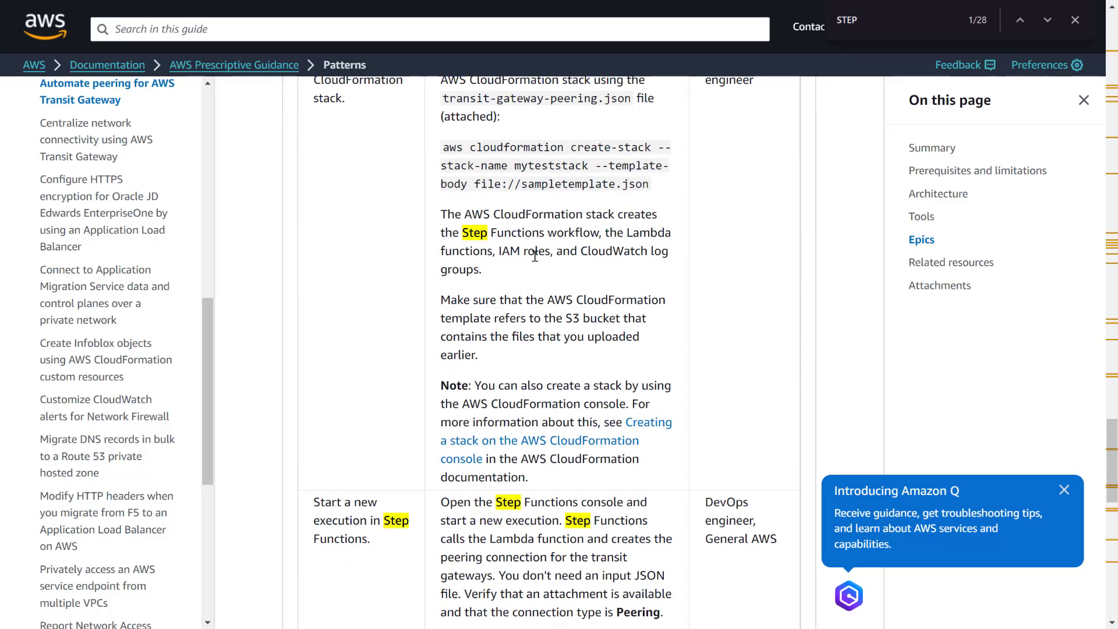
{"action": "scroll", "coordinate": [469, 239], "scroll_direction": "down", "scroll_amount": 5}
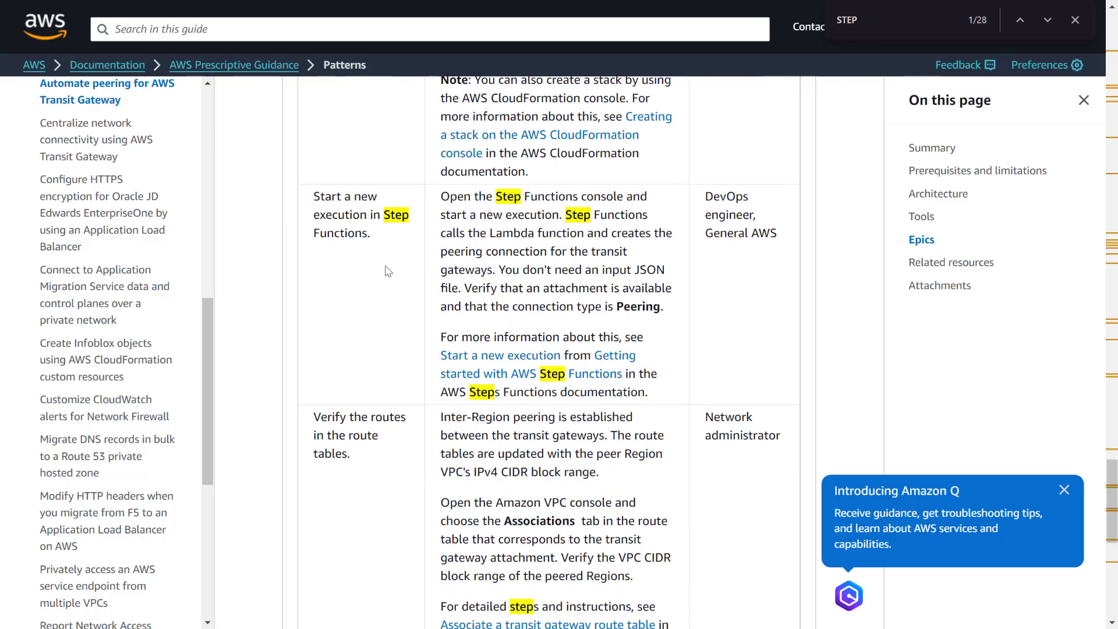
{"action": "left_click_drag", "start_coordinate": [457, 217], "coordinate": [648, 258]}
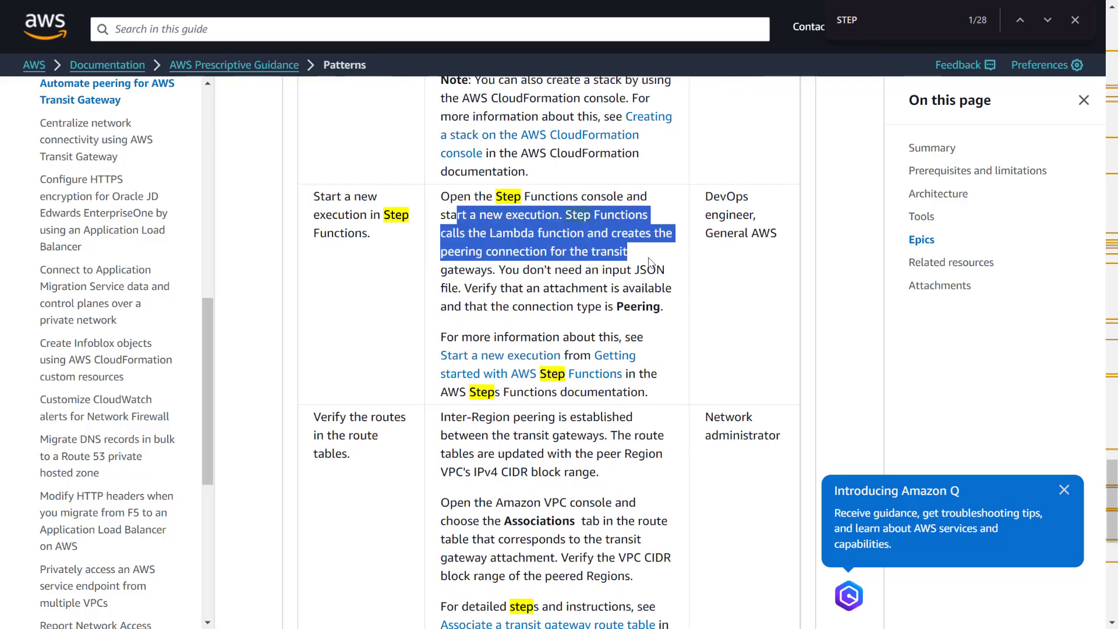
{"action": "scroll", "coordinate": [648, 258], "scroll_direction": "down", "scroll_amount": 9}
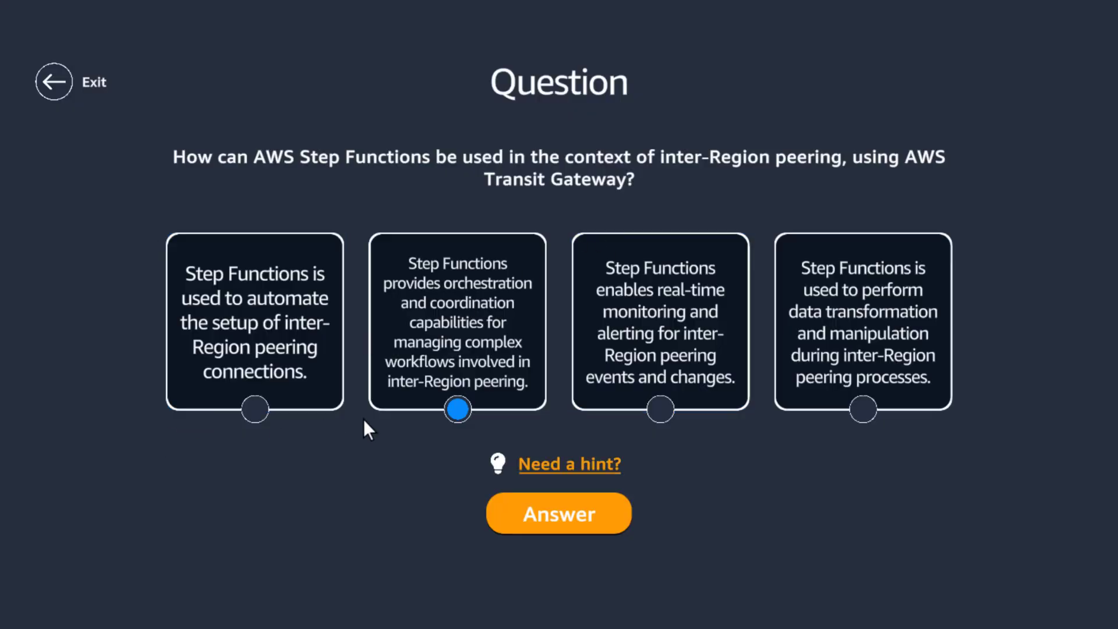
Submit the selected Step Functions orchestration answer and collect the drone's reward
{"action": "left_click", "coordinate": [594, 517]}
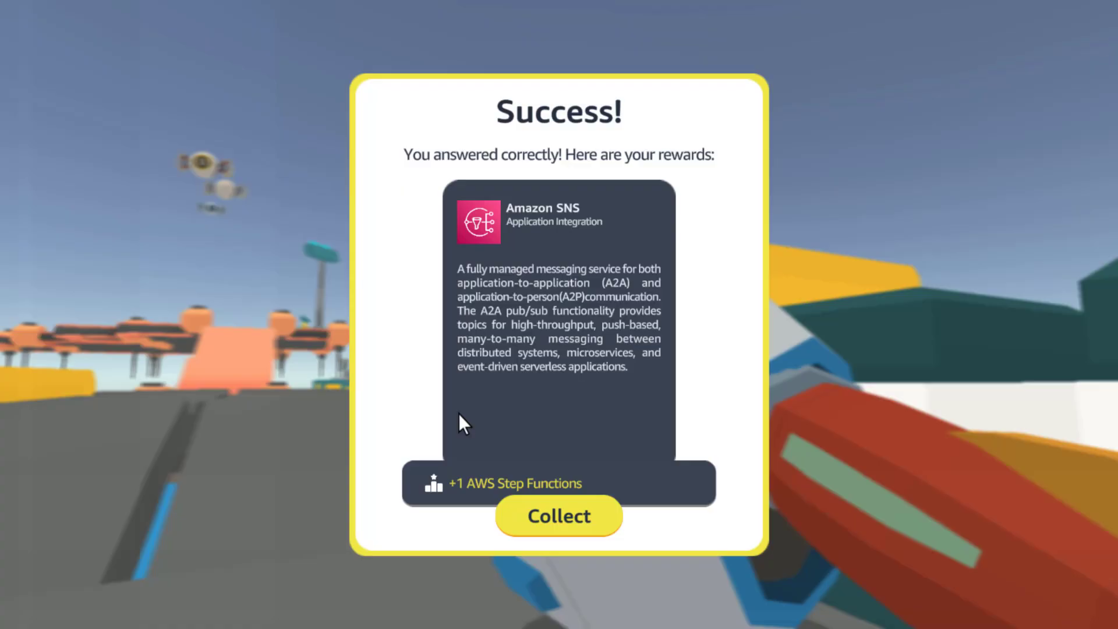
{"action": "left_click", "coordinate": [539, 568]}
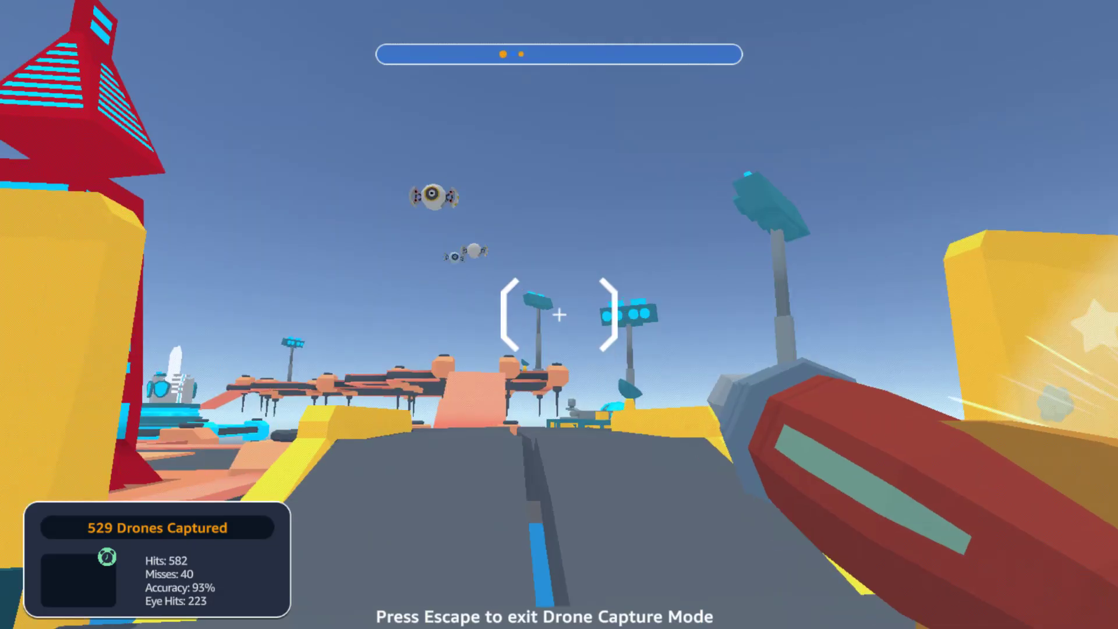
Shoot down another drone and route directly to it
{"action": "left_click", "coordinate": [559, 315]}
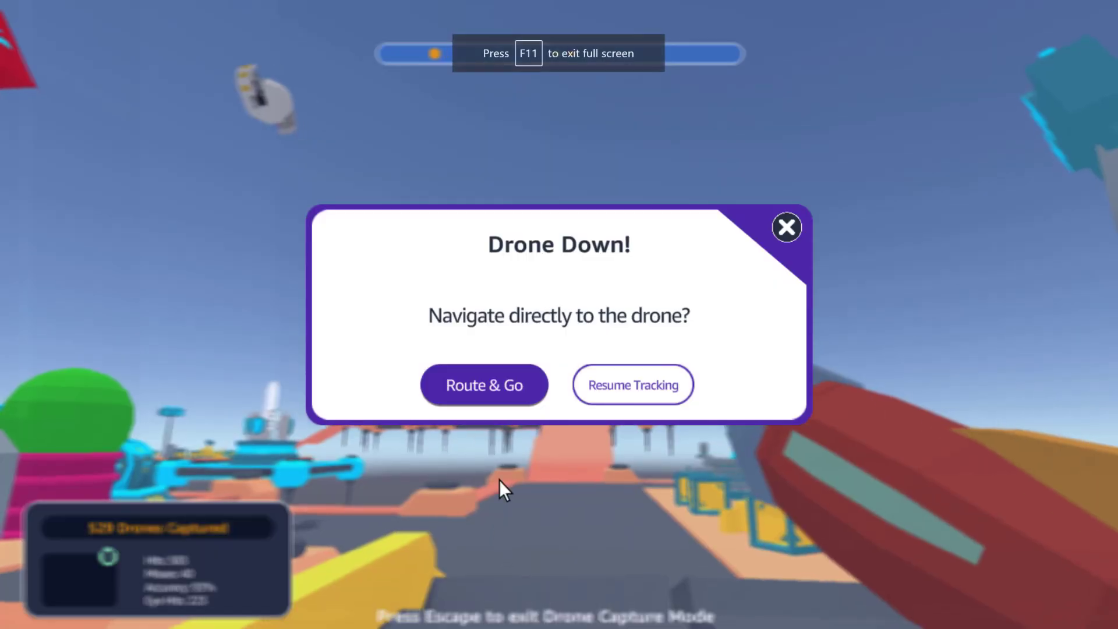
{"action": "left_click", "coordinate": [515, 387]}
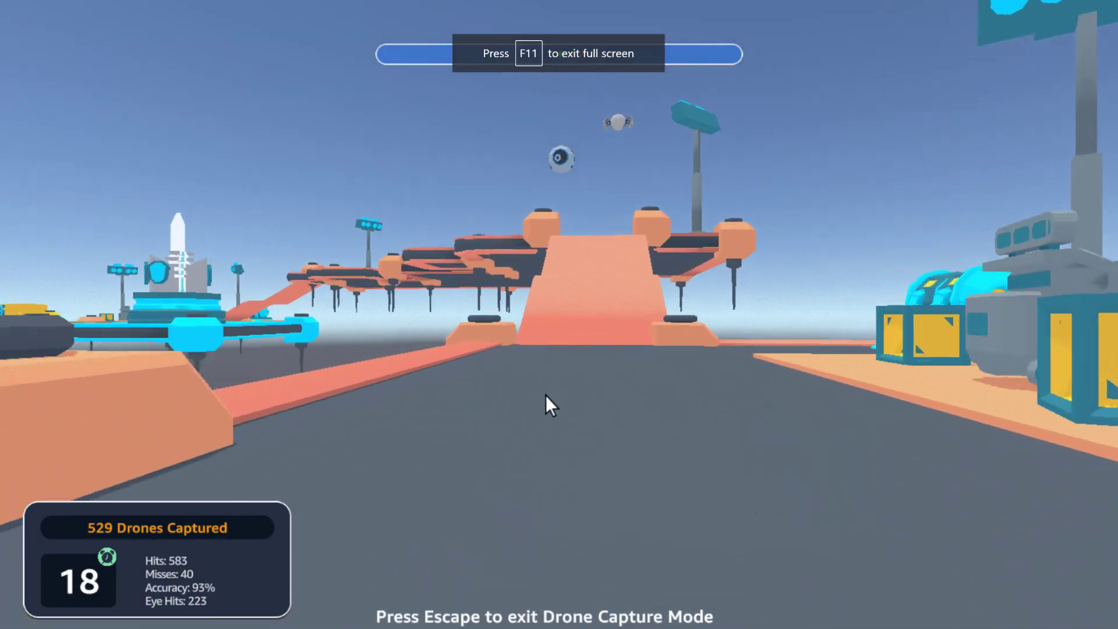